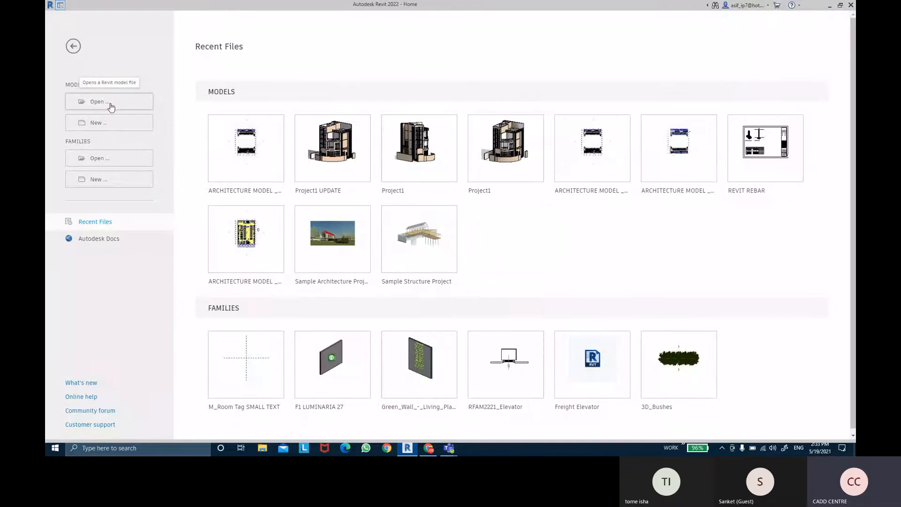
- Check the PROJECT 1 and PROJECTS folders inside REVIT-THE BIM SOLUTION CLASS for a model file to open
left_click(557, 137)
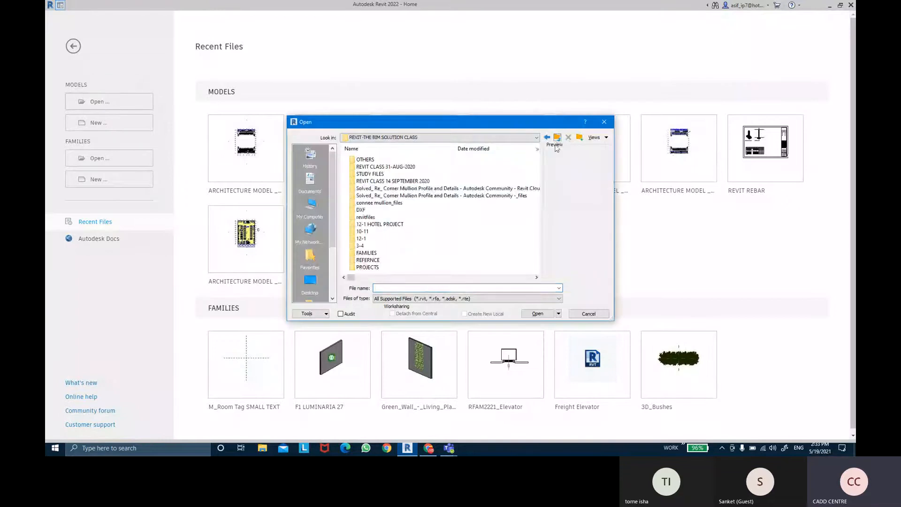
scroll(447, 225, "down", 3)
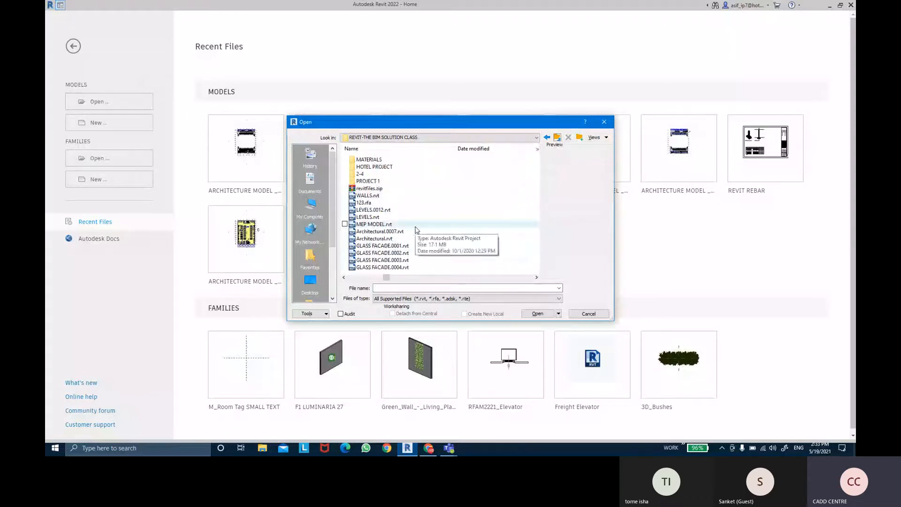
scroll(417, 230, "down", 1)
scroll(417, 230, "up", 1)
double_click(407, 182)
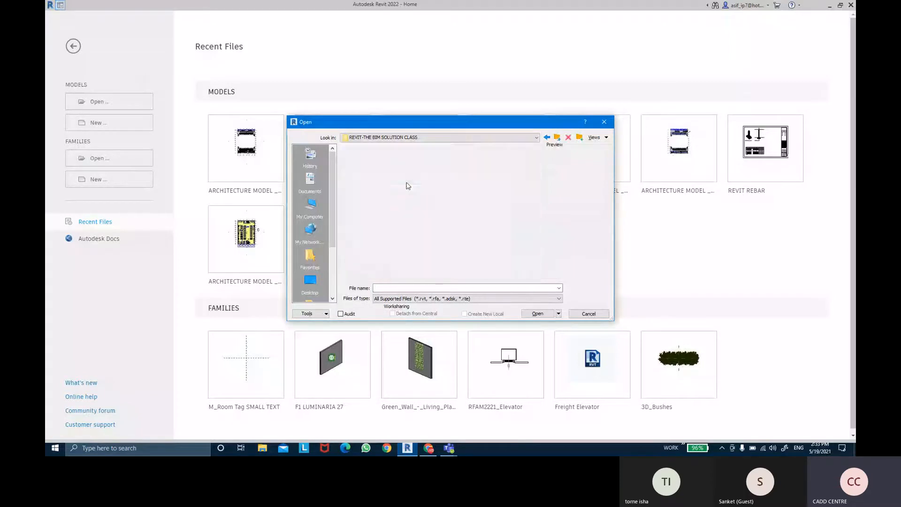
left_click(559, 137)
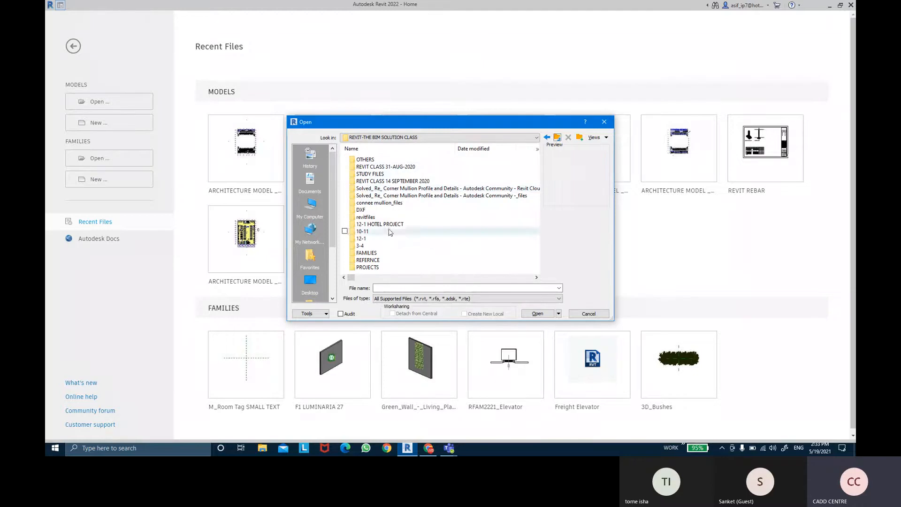
left_click(372, 267)
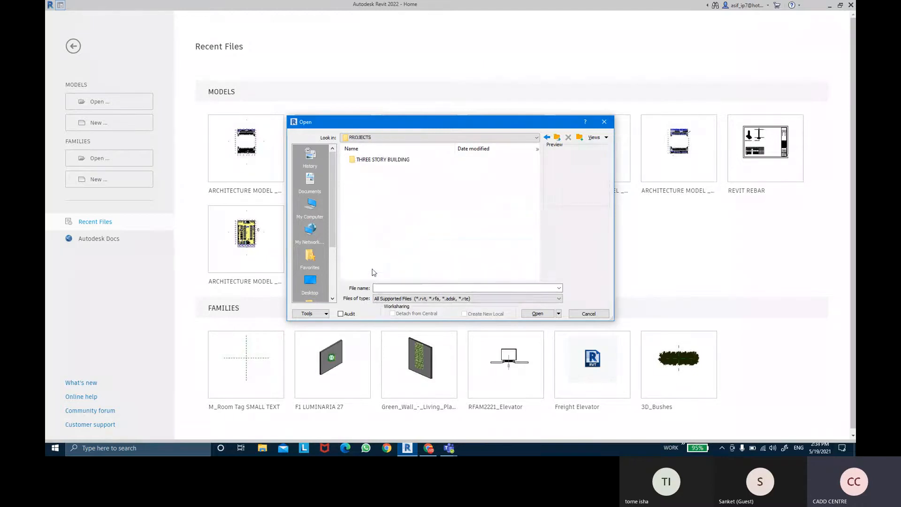
key("BackSpace")
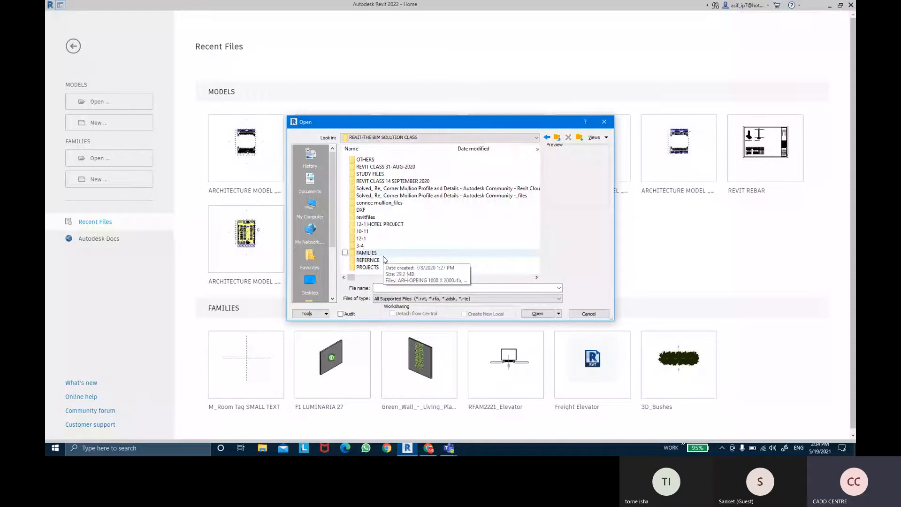
- Preview the project and family files in the REVIT-THE BIM SOLUTION CLASS folder, through to M_Room Tag SMALL TEXT.rfa
scroll(384, 260, "down", 2)
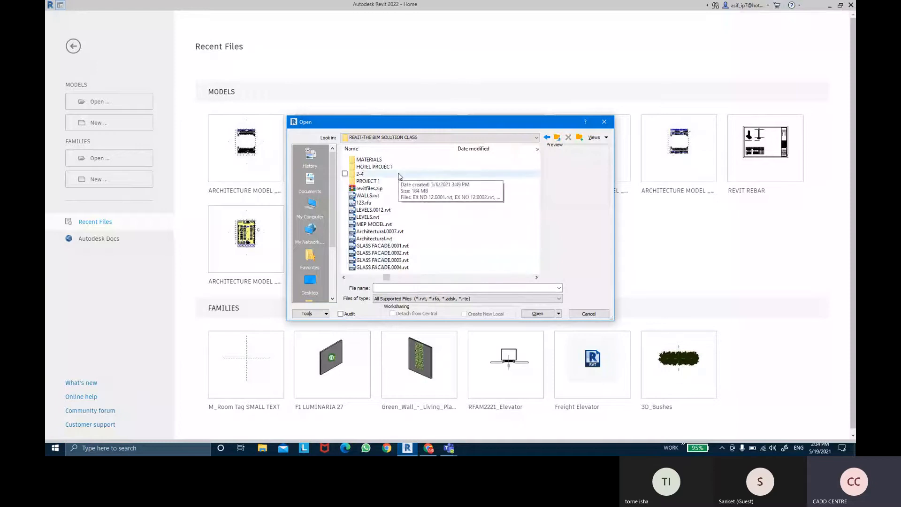
scroll(404, 225, "down", 2)
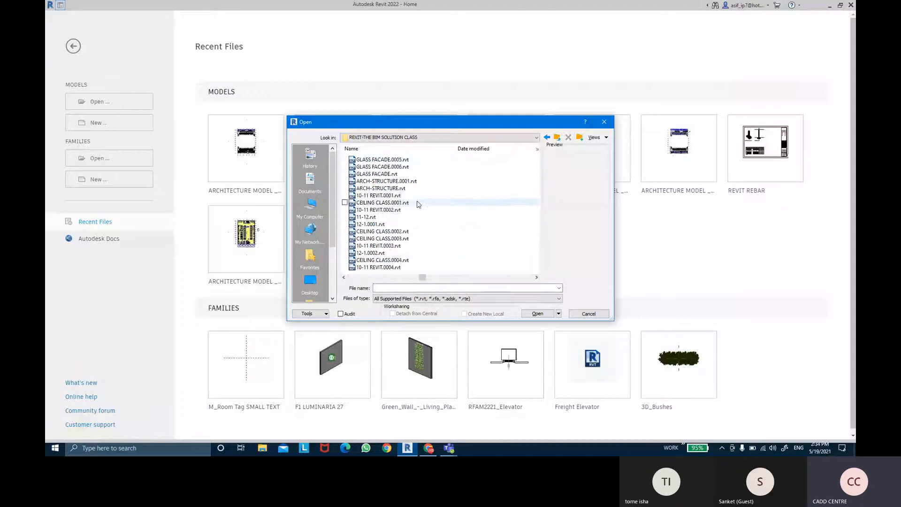
scroll(413, 245, "down", 2)
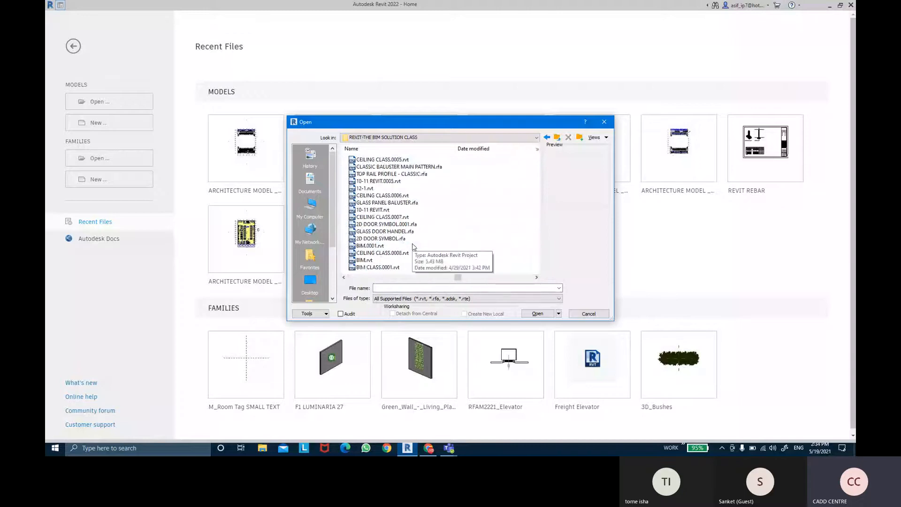
left_click(403, 267)
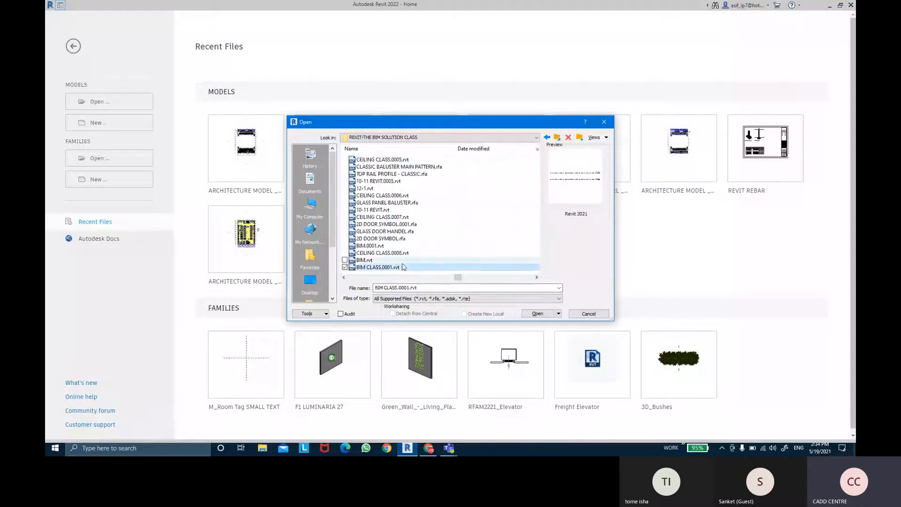
left_click(402, 263)
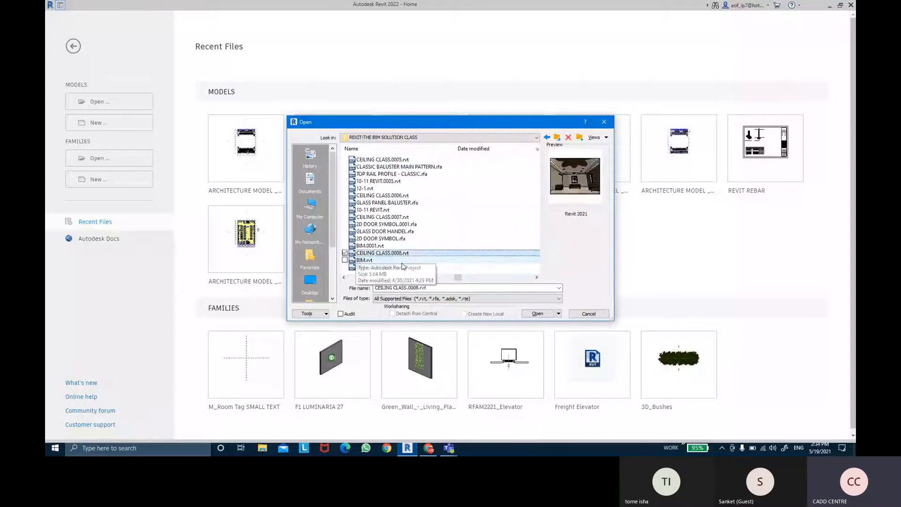
key("Down")
key("Down")
key("Down")
key("Down")
key("Down")
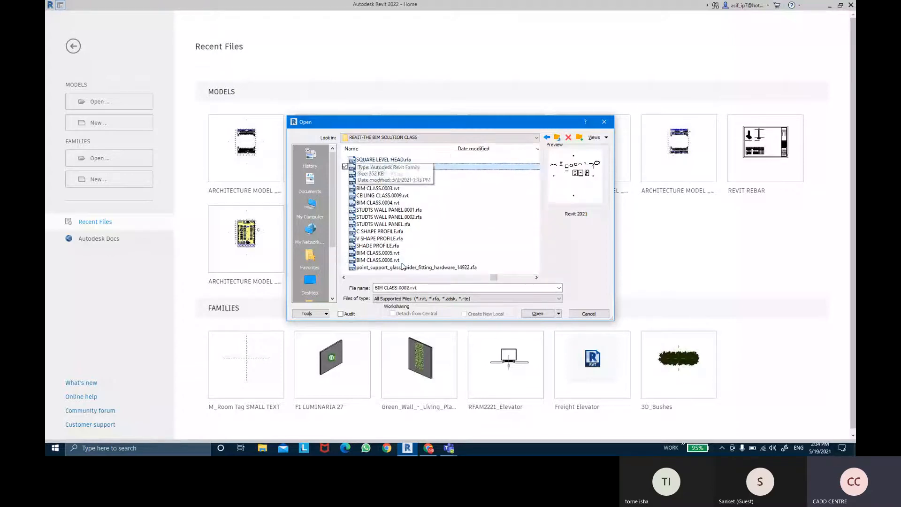
key("Down")
key("Down")
key("Down")
key("Down")
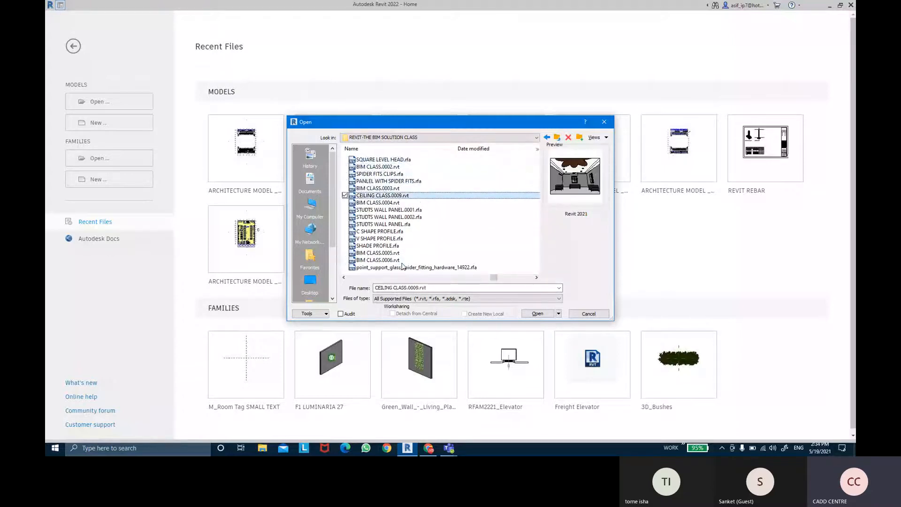
key("Down")
key("Down")
key("Down")
key("Down")
key("Down")
key("Down")
key("Down")
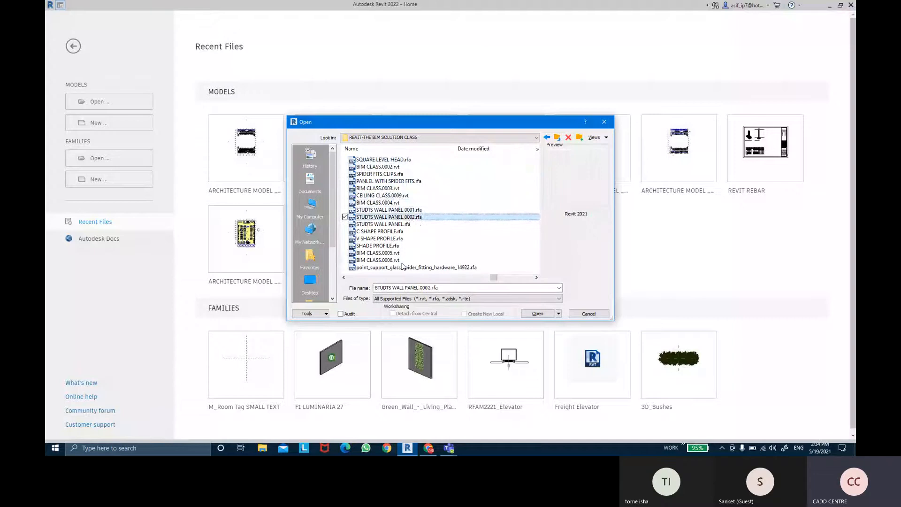
key("Down")
key("Down")
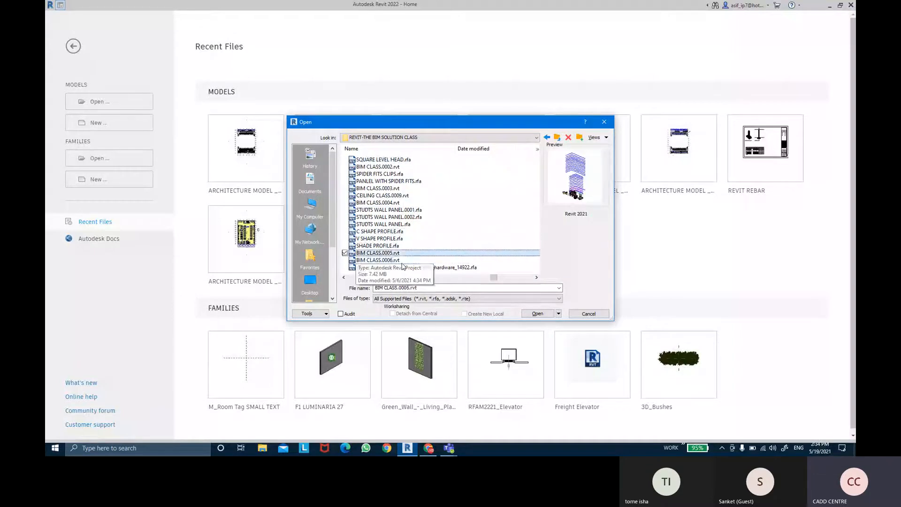
key("Down")
key("Down")
key("Down")
key("Down")
key("Down")
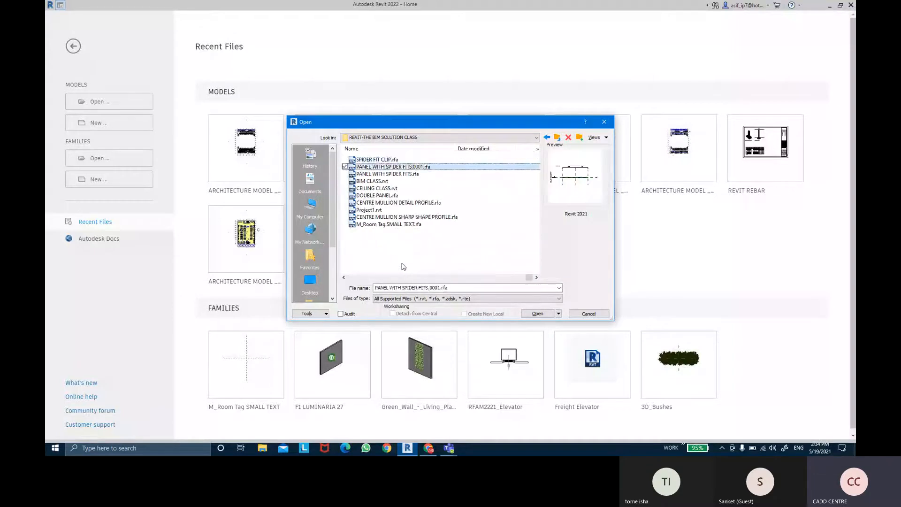
key("Down")
key("Down")
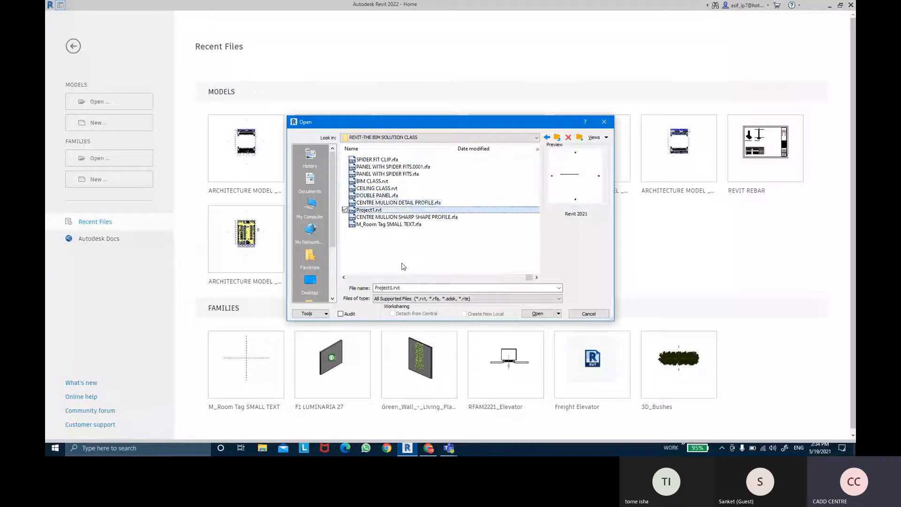
key("Up")
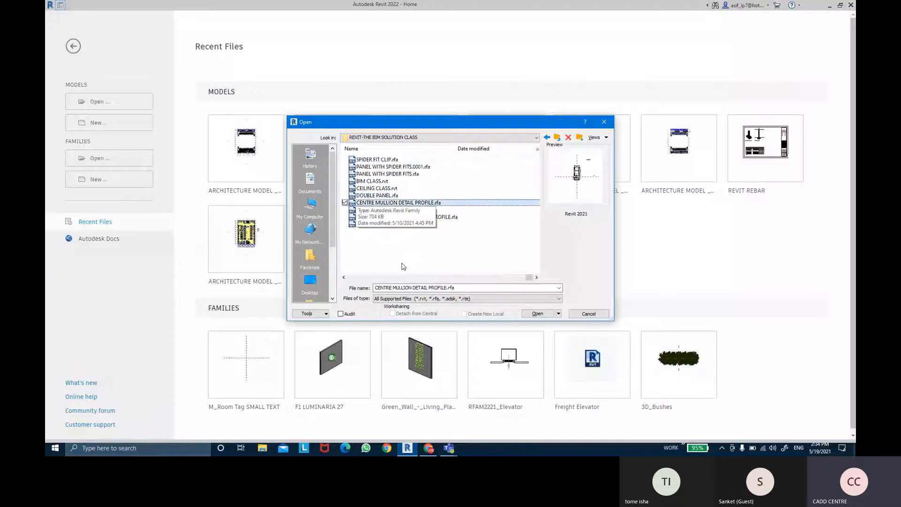
key("Down")
key("Down")
key("Down")
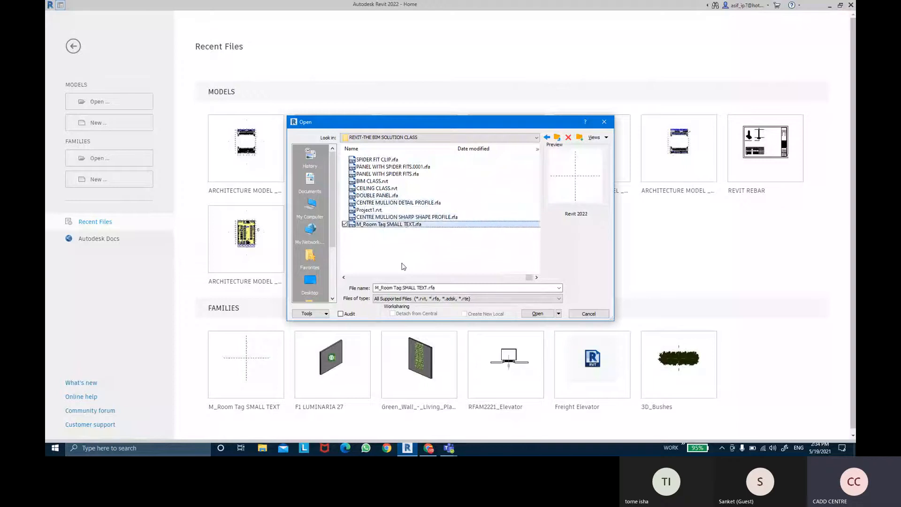
scroll(409, 230, "up", 10)
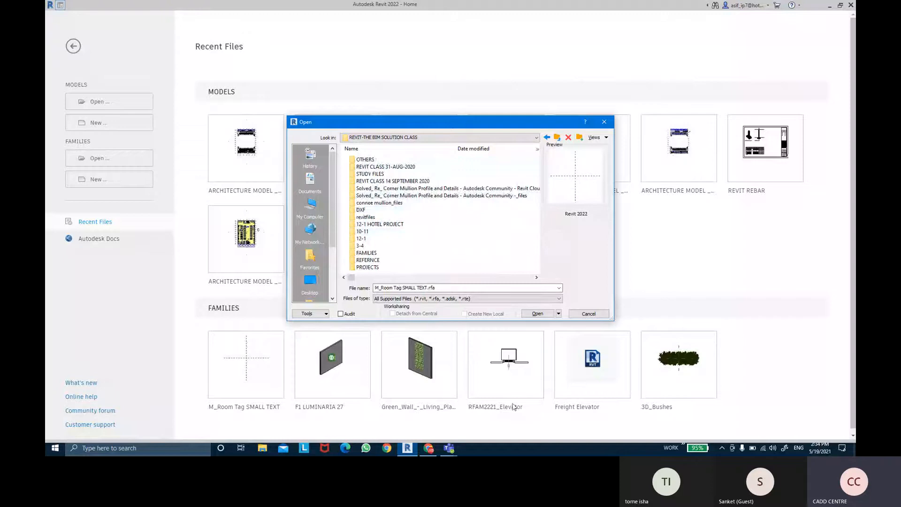
- Switch to File Explorer and open the REVIT-THE BIM SOLUTION CLASS folder on the Desktop
left_click(241, 448)
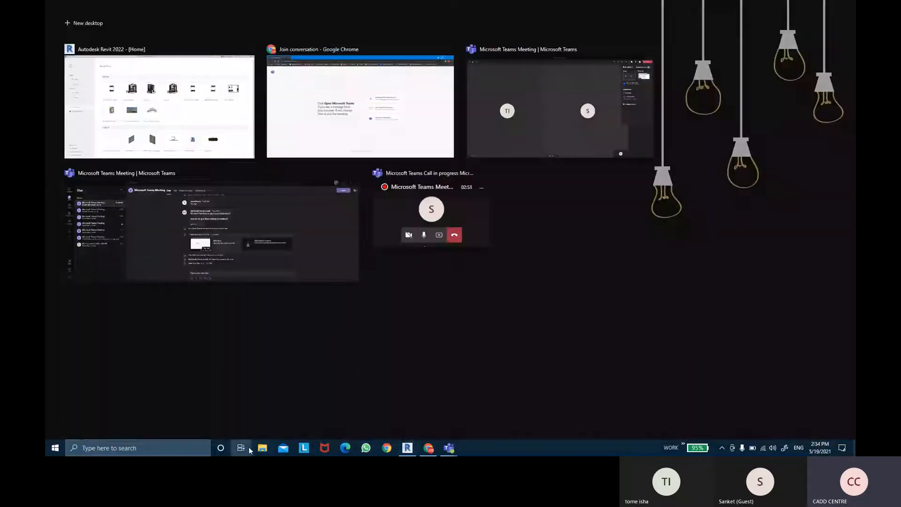
left_click(149, 99)
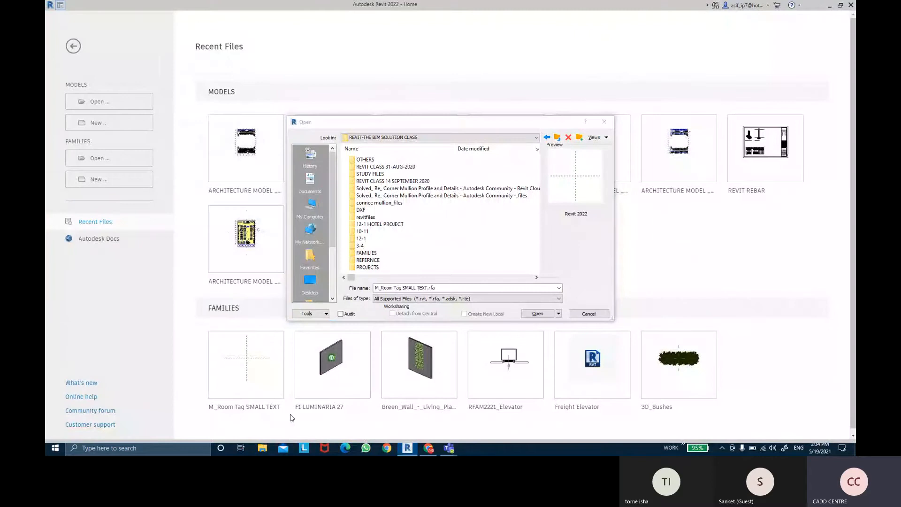
left_click(262, 448)
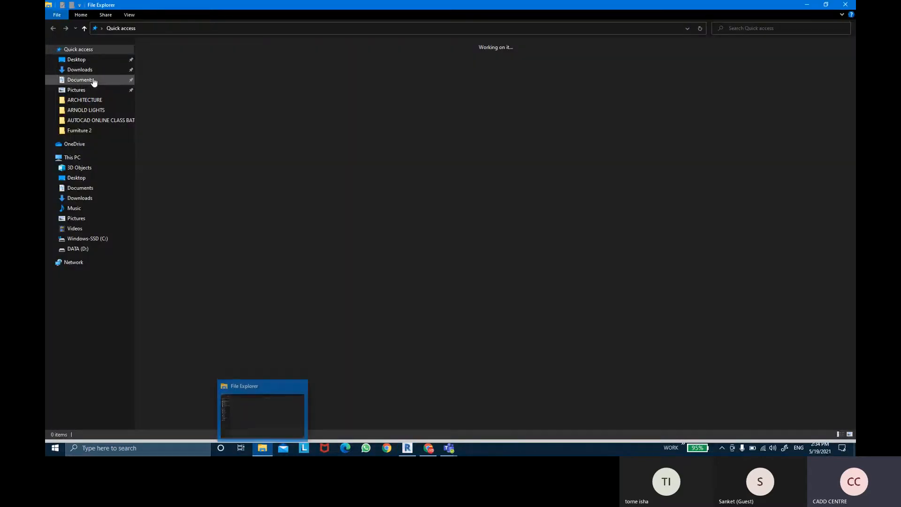
left_click(77, 60)
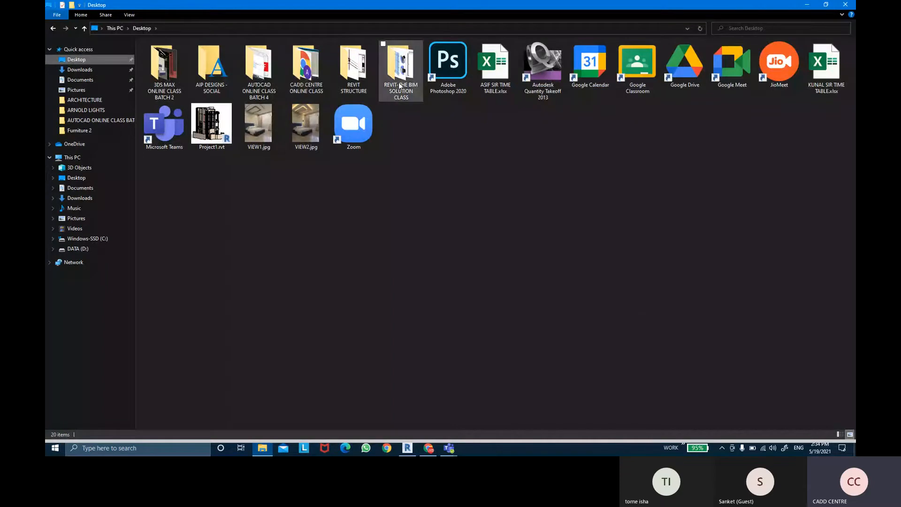
double_click(400, 86)
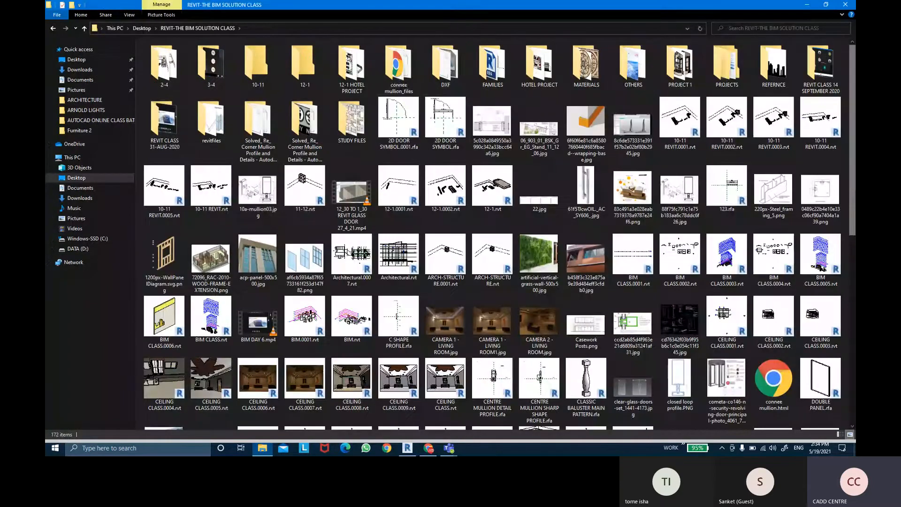
- Look through all the files and folders in the REVIT-THE BIM SOLUTION CLASS folder for a suitable Revit model
scroll(500, 234, "down", 1)
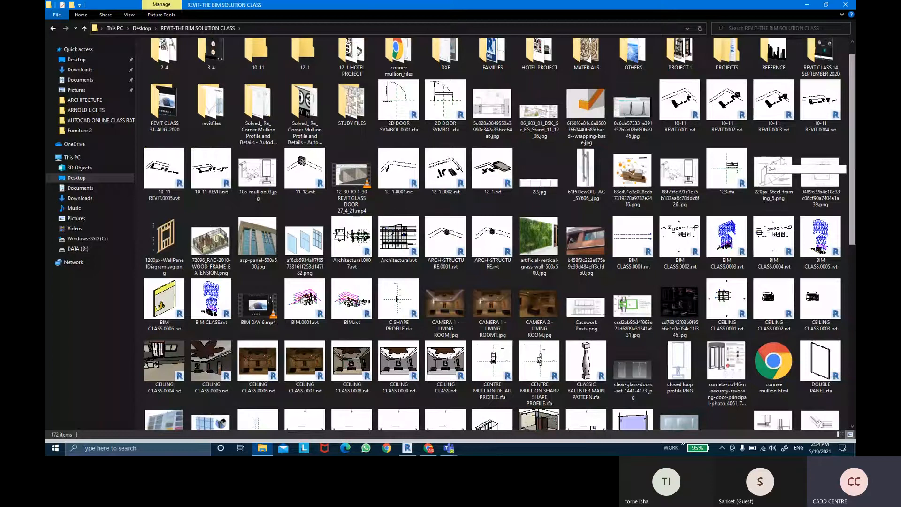
scroll(493, 234, "up", 1)
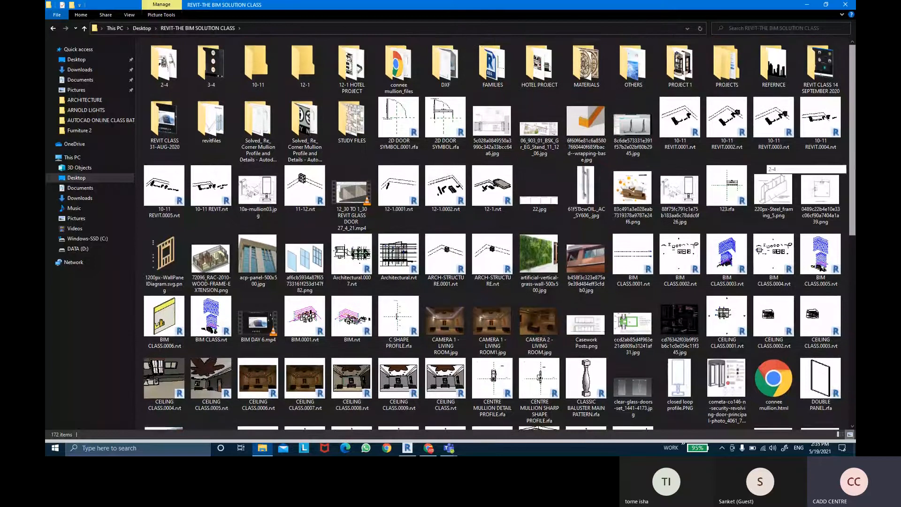
scroll(499, 233, "down", 3)
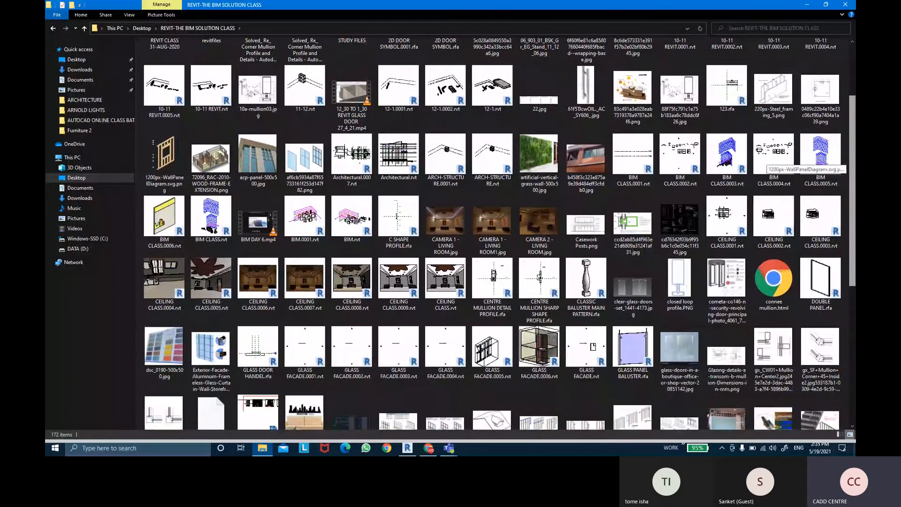
scroll(766, 162, "down", 2)
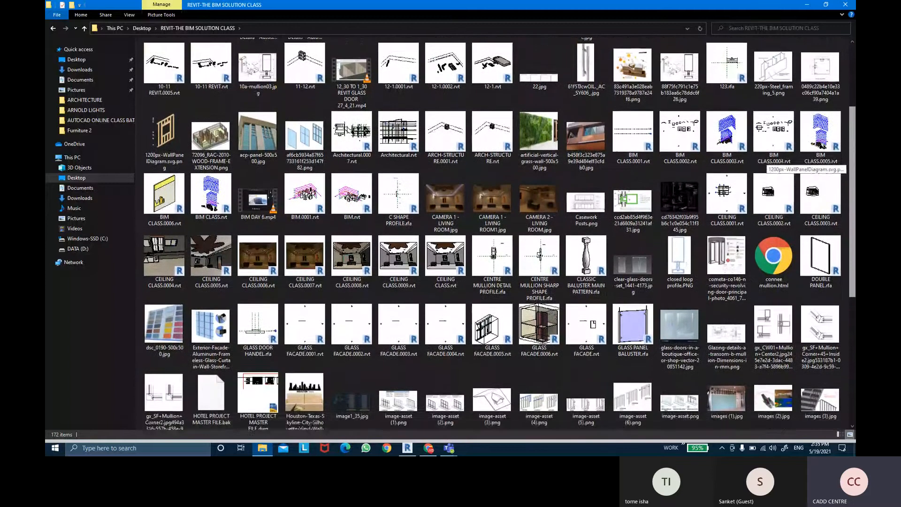
scroll(766, 162, "down", 1)
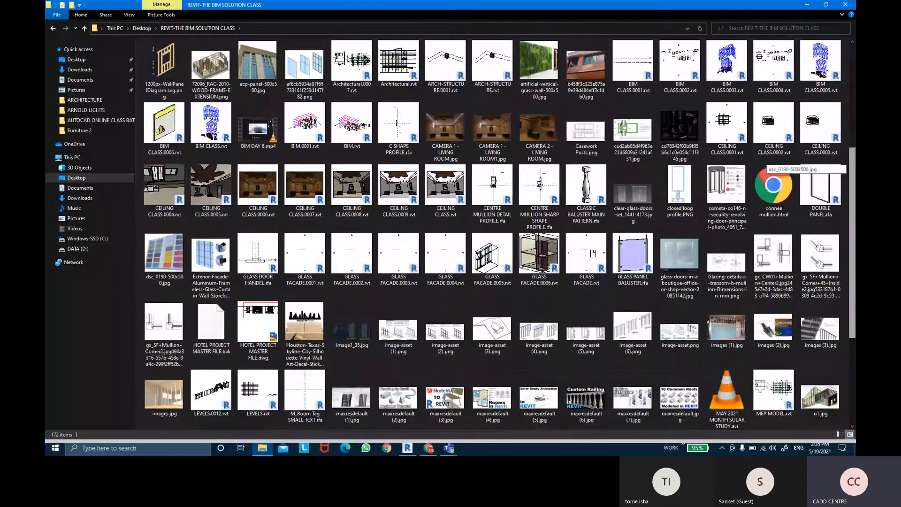
scroll(765, 162, "down", 3)
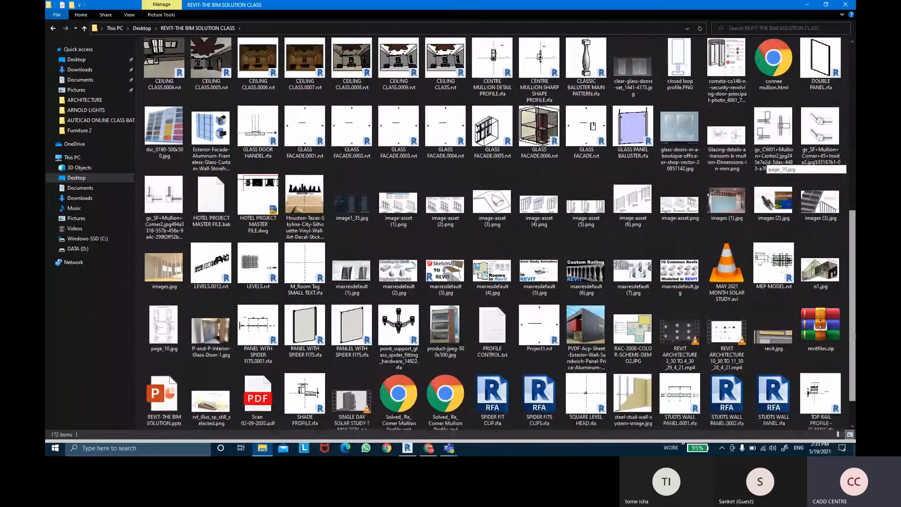
scroll(765, 162, "down", 2)
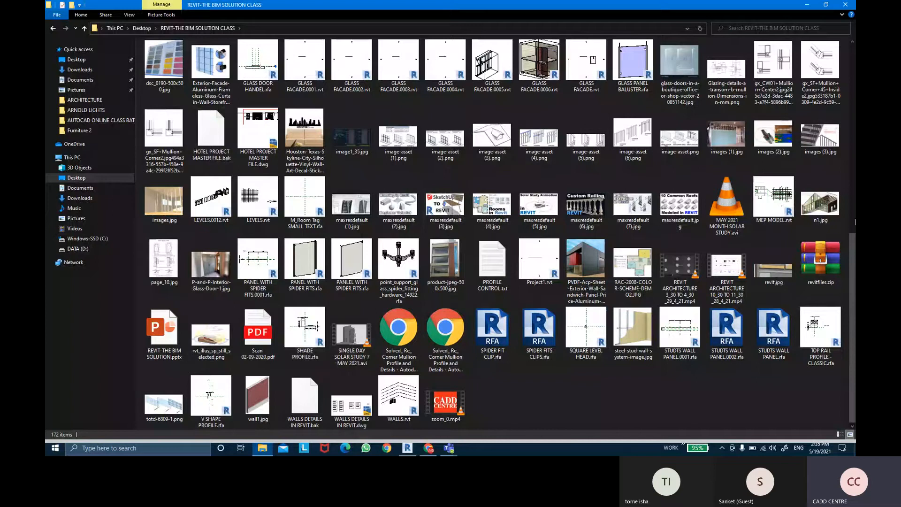
scroll(763, 248, "up", 1)
scroll(765, 254, "up", 2)
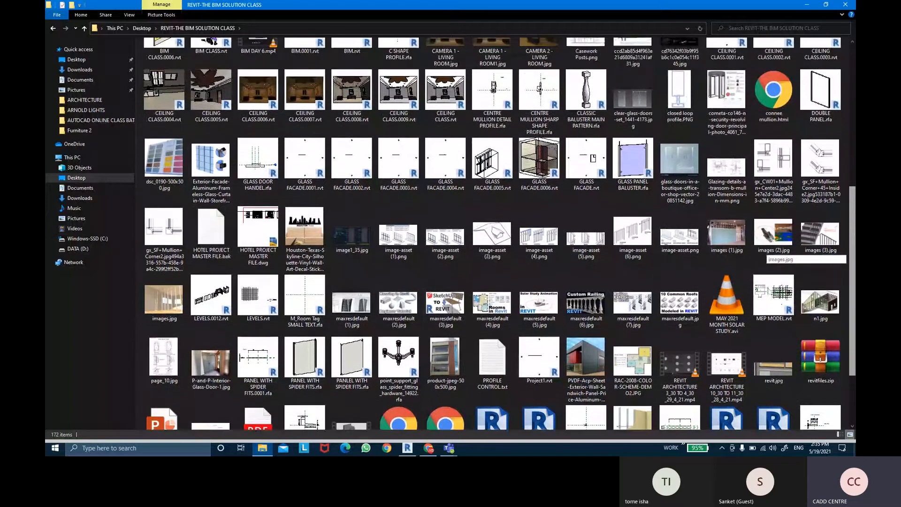
scroll(765, 254, "up", 1)
scroll(765, 253, "up", 1)
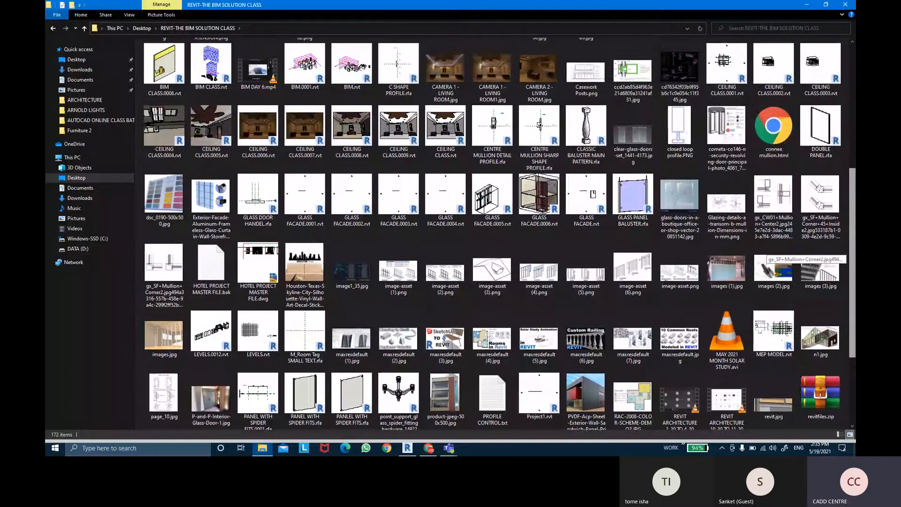
scroll(766, 253, "up", 2)
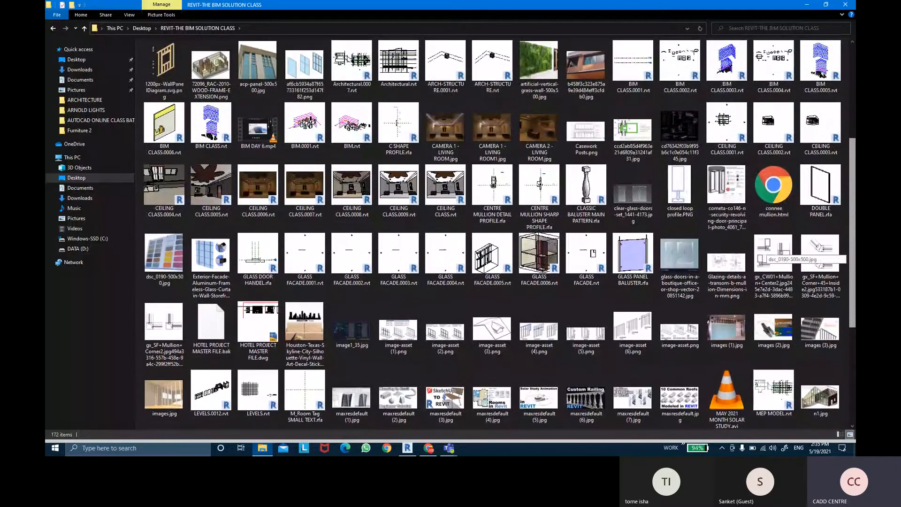
scroll(765, 255, "up", 2)
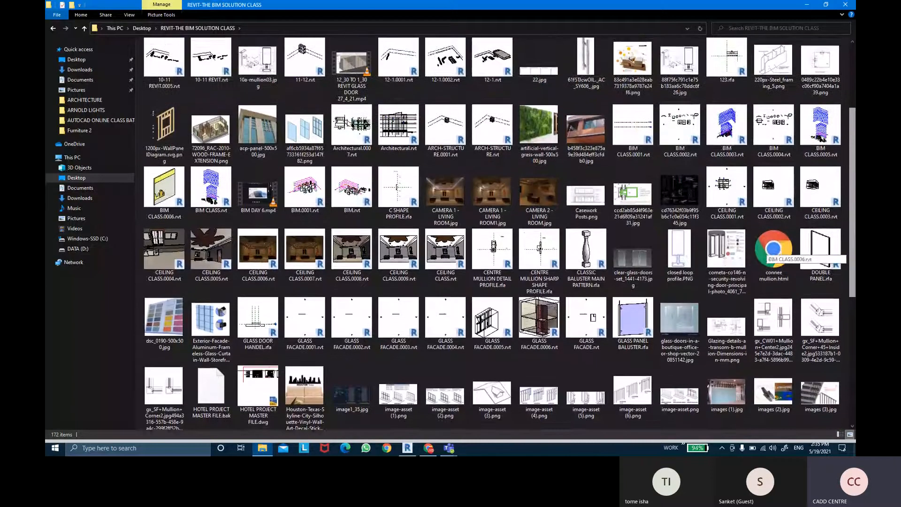
scroll(766, 256, "up", 2)
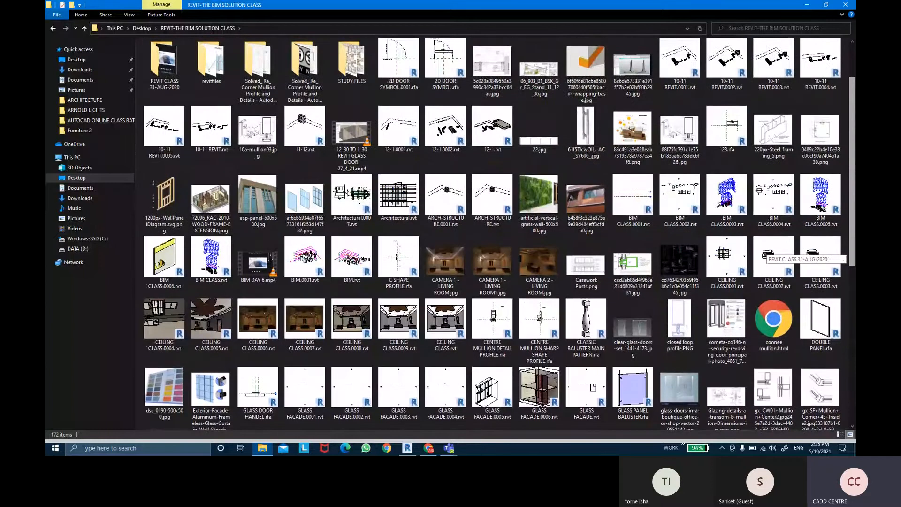
scroll(766, 256, "up", 1)
scroll(765, 256, "up", 2)
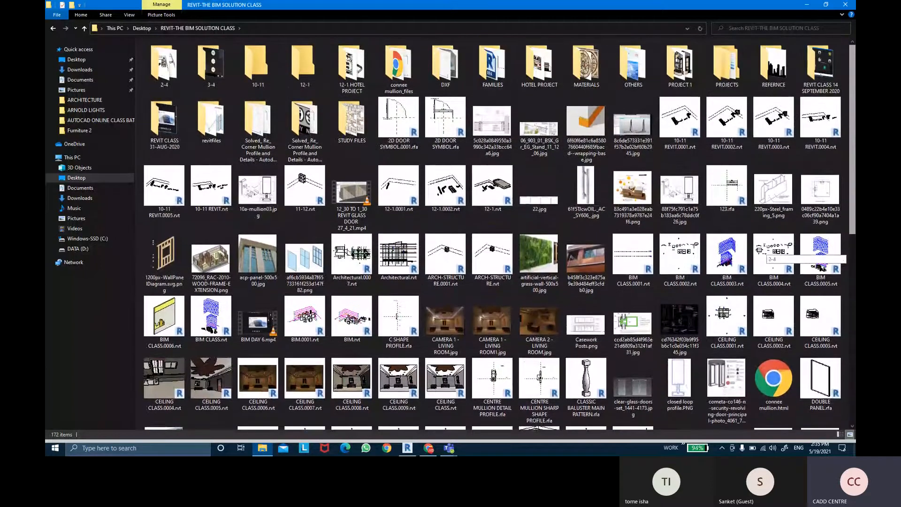
- Open the 2-4 folder and show its Revit files as large thumbnails
left_click(175, 74)
double_click(175, 74)
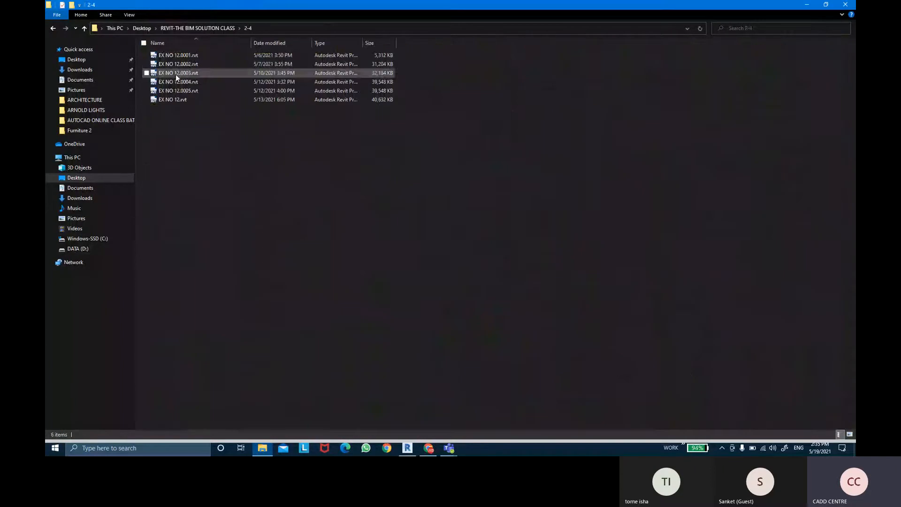
left_click(849, 434)
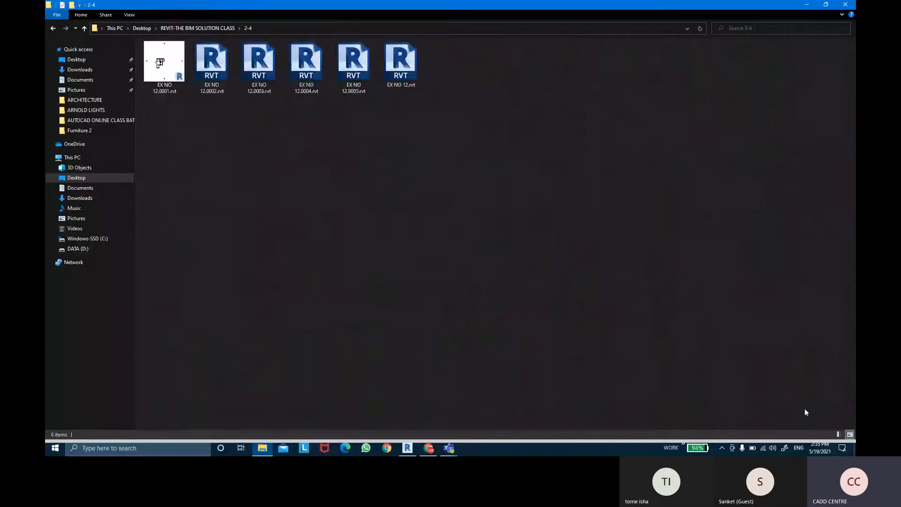
- Open EX NO 12.rvt from the 2-4 folder, dismissing the pending Open dialog in Revit, and upgrade the model to Revit 2022
double_click(405, 87)
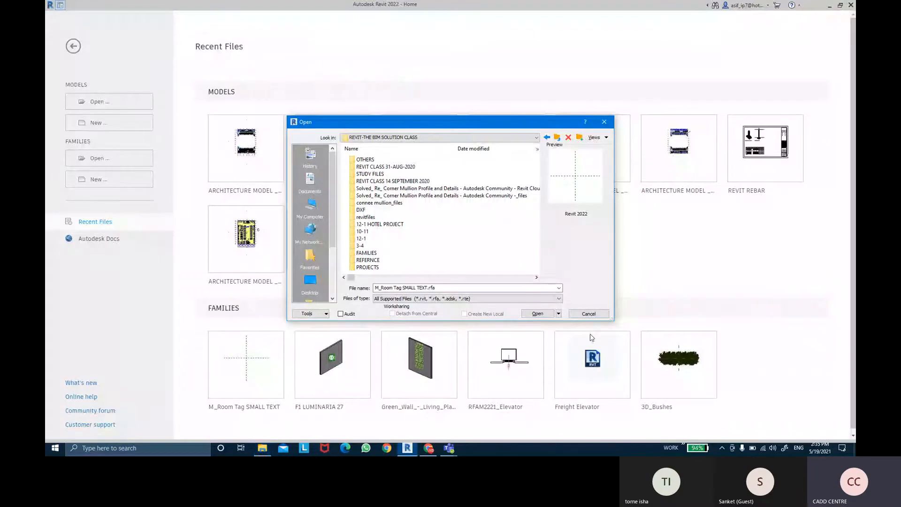
left_click(592, 315)
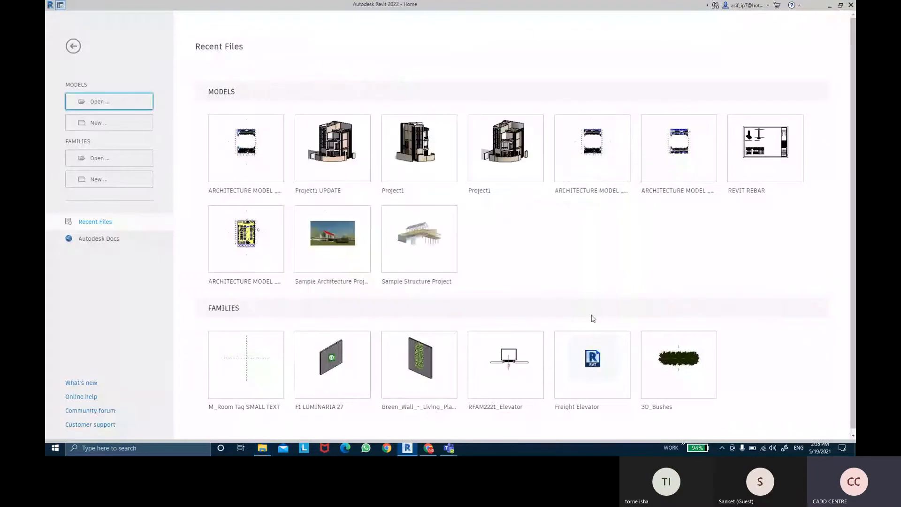
left_click(263, 449)
double_click(393, 80)
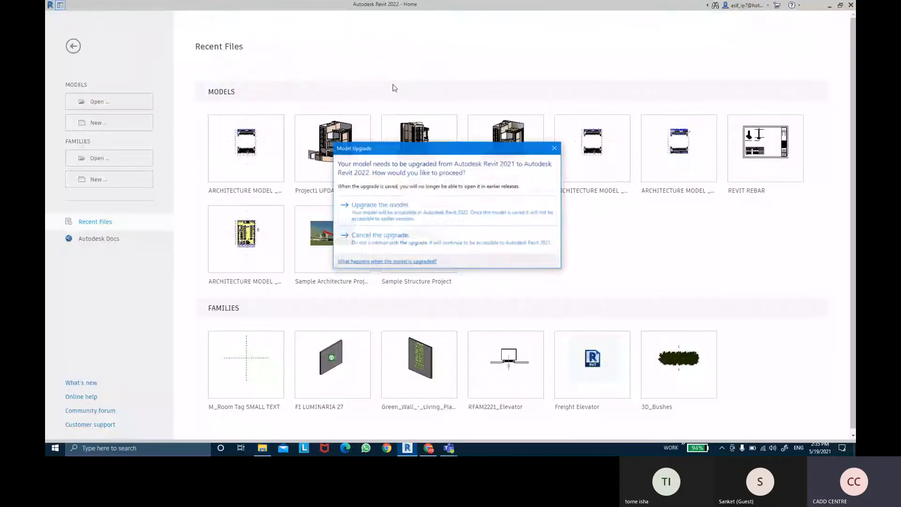
left_click(434, 210)
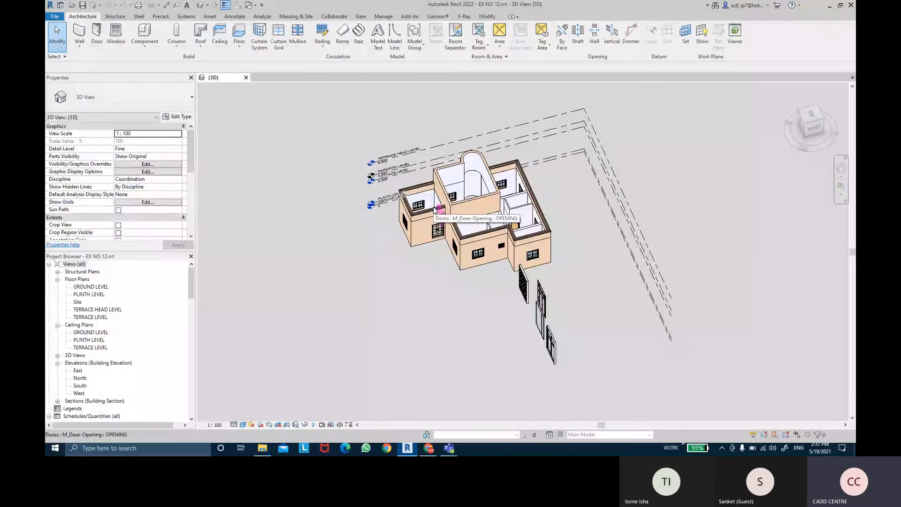
- Save the upgraded model as the project file EX NO 12.rvt on the Desktop
left_click(52, 17)
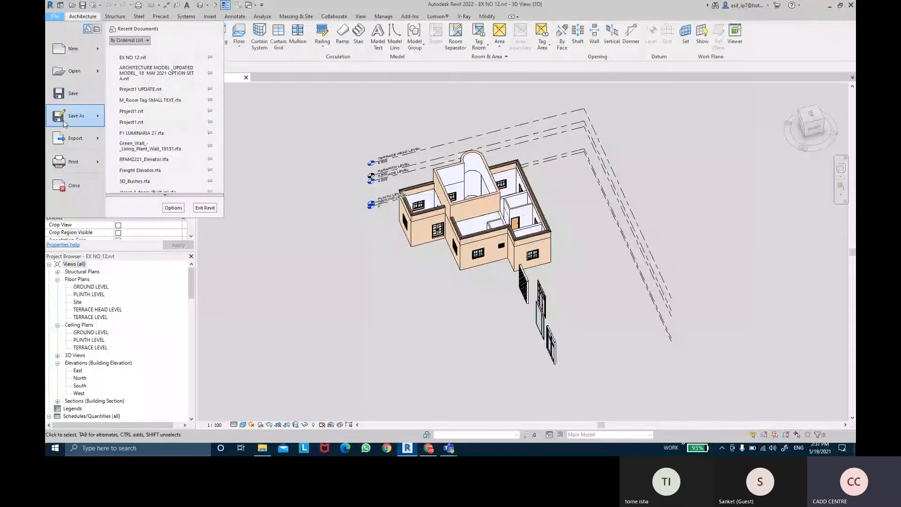
mouse_move(64, 123)
left_click(155, 85)
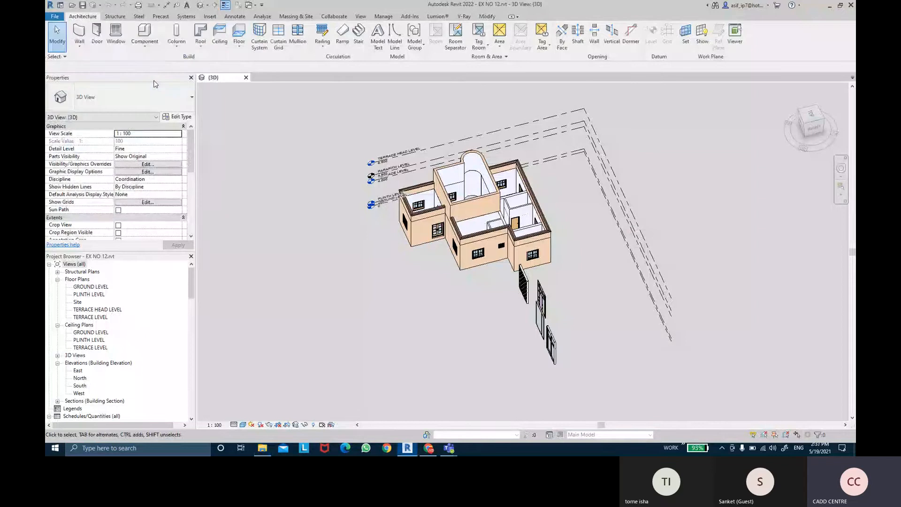
left_click(311, 281)
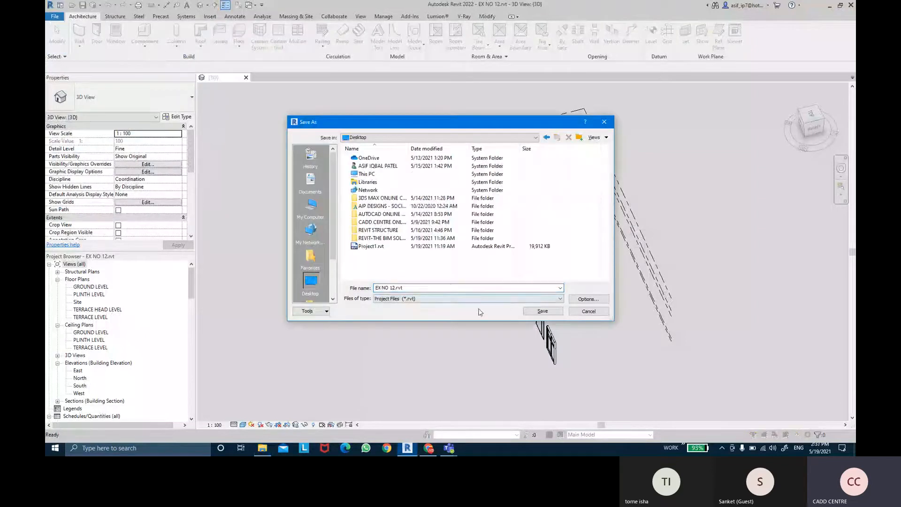
left_click(542, 311)
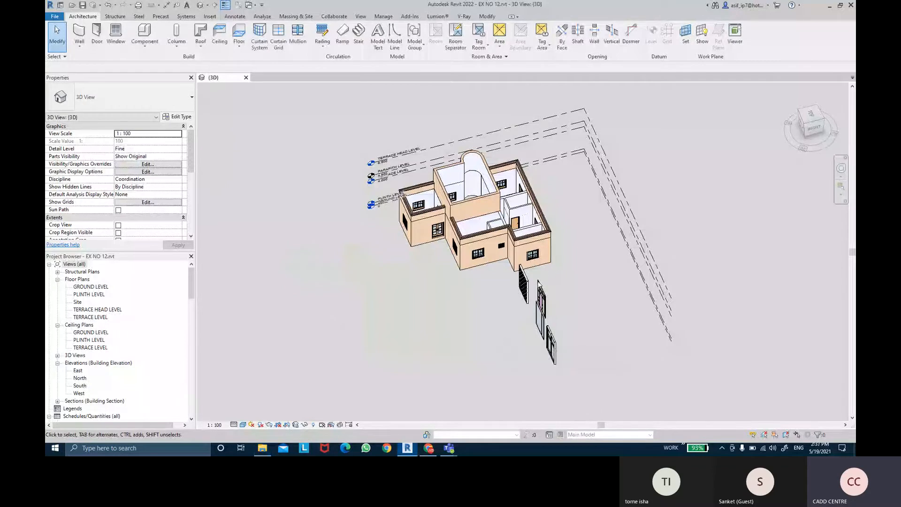
- Switch to Task Manager and end the Autodesk Revit 2022 process that has EX NO 12 open
scroll(539, 284, "up", 1)
scroll(539, 284, "up", 5)
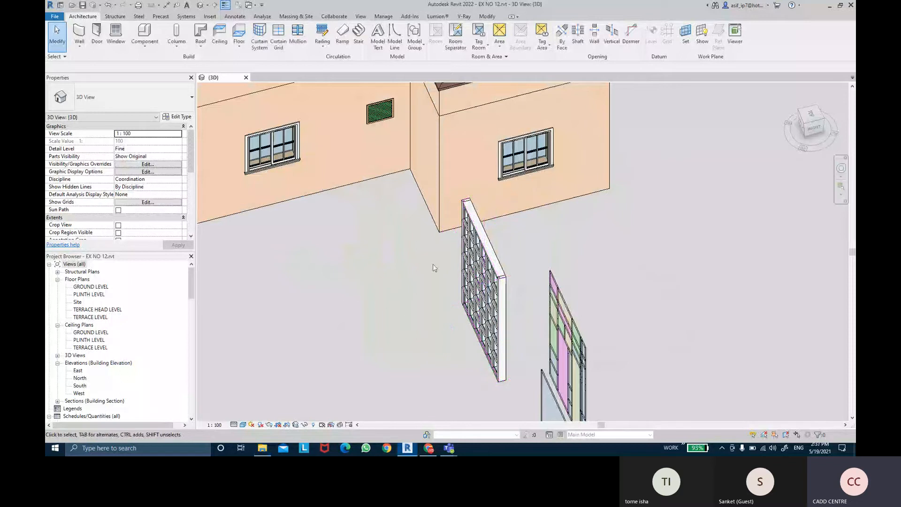
left_click(403, 447)
left_click(407, 447)
key("ctrl+shift+Escape")
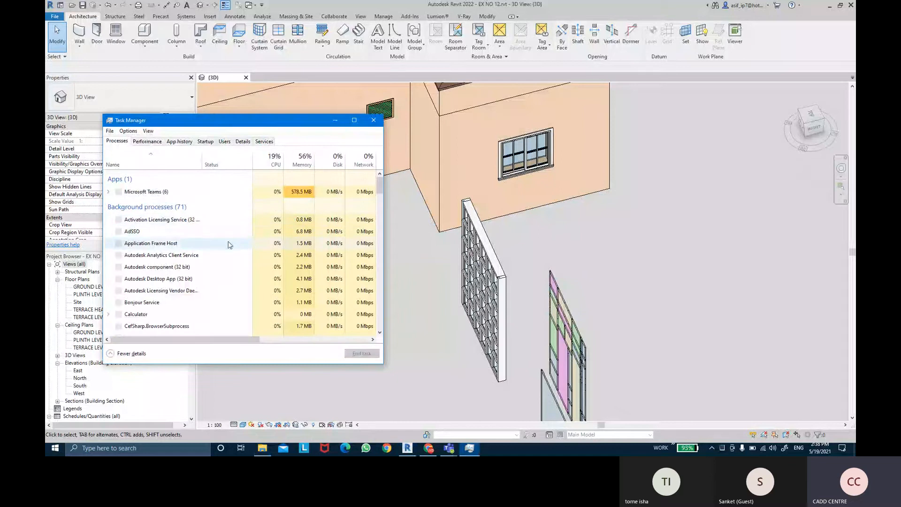
left_click(141, 192)
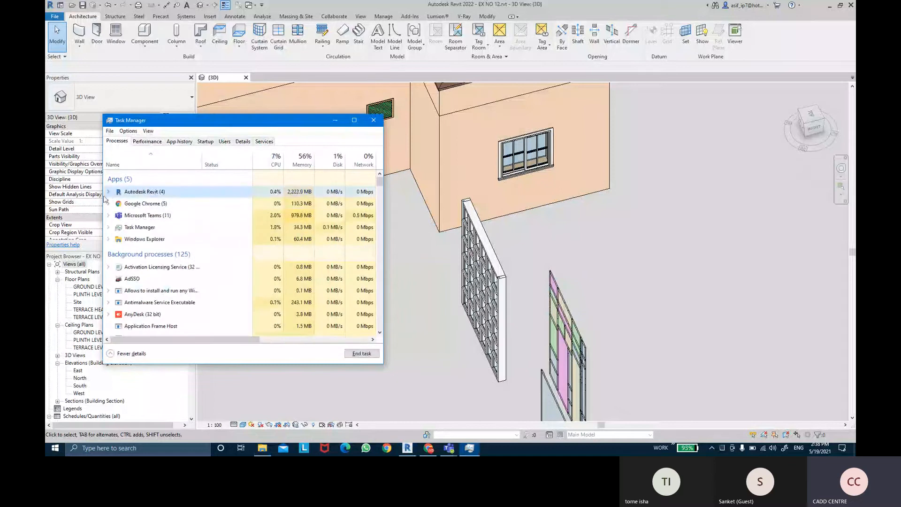
left_click(109, 192)
left_click(183, 212)
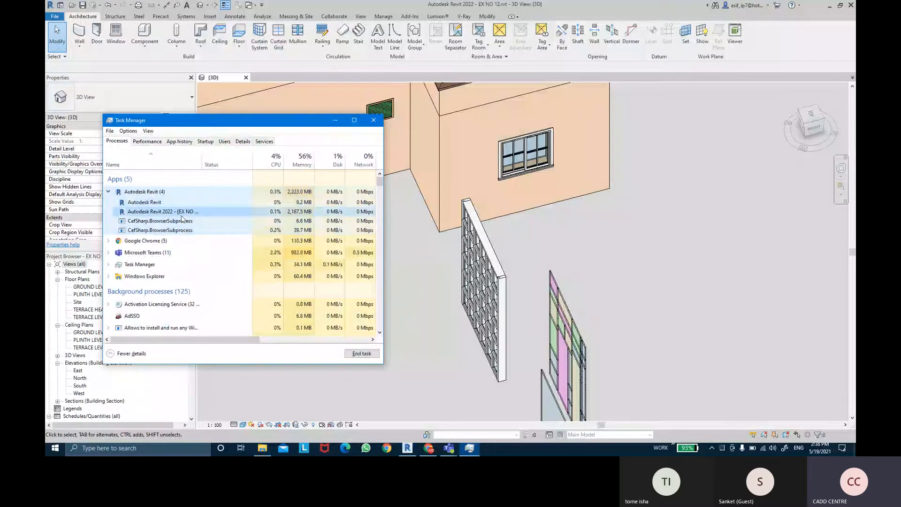
left_click(364, 354)
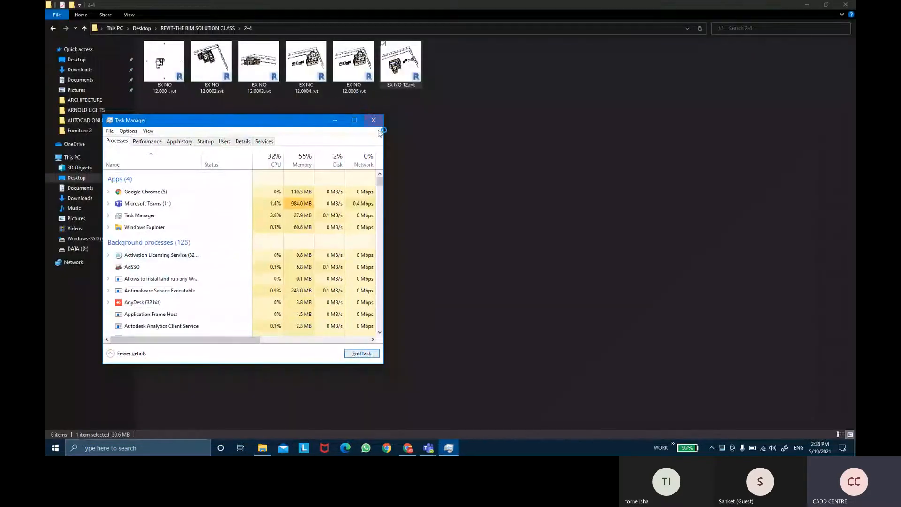
- Close Task Manager and File Explorer, and open EX NO 12.rvt from the Desktop in Revit
left_click(373, 120)
left_click(846, 4)
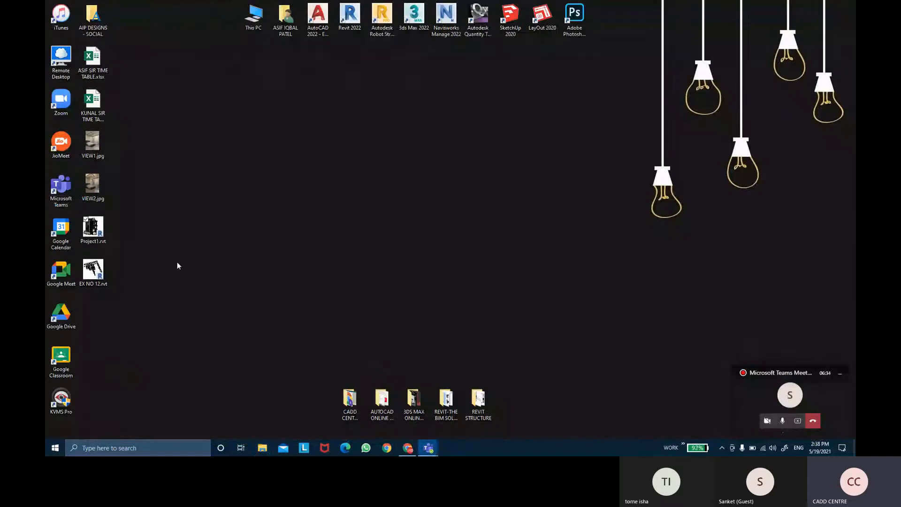
double_click(106, 272)
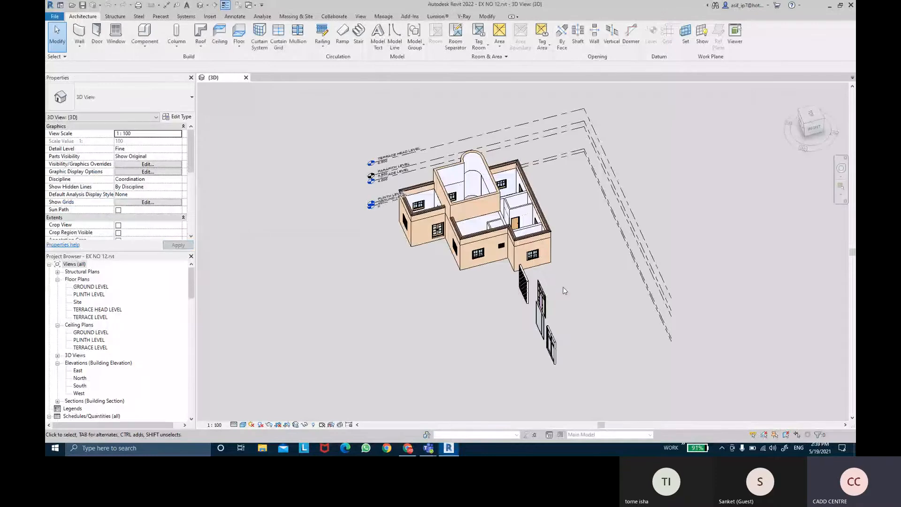
- Select a vertical centre mullion at the top of the louvred curtain wall and examine its profile in the 3D view
scroll(565, 292, "up", 5)
middle_click_drag(564, 292, 556, 245, "shift")
scroll(562, 236, "up", 8)
scroll(513, 248, "up", 3)
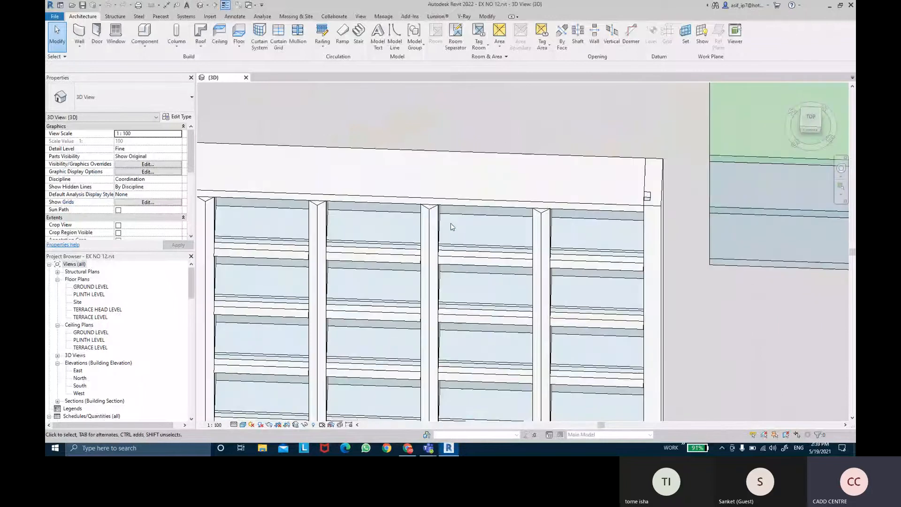
left_click(431, 210)
middle_click_drag(479, 130, 456, 178, "shift")
scroll(428, 207, "up", 2)
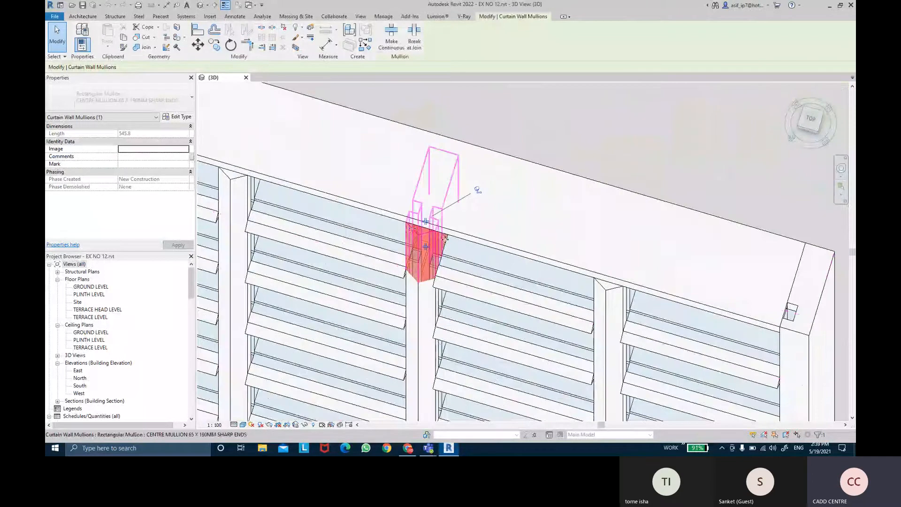
- Open the PLINTH LEVEL floor plan and examine the sharp-ended centre mullions of the curtain wall in plan
double_click(89, 294)
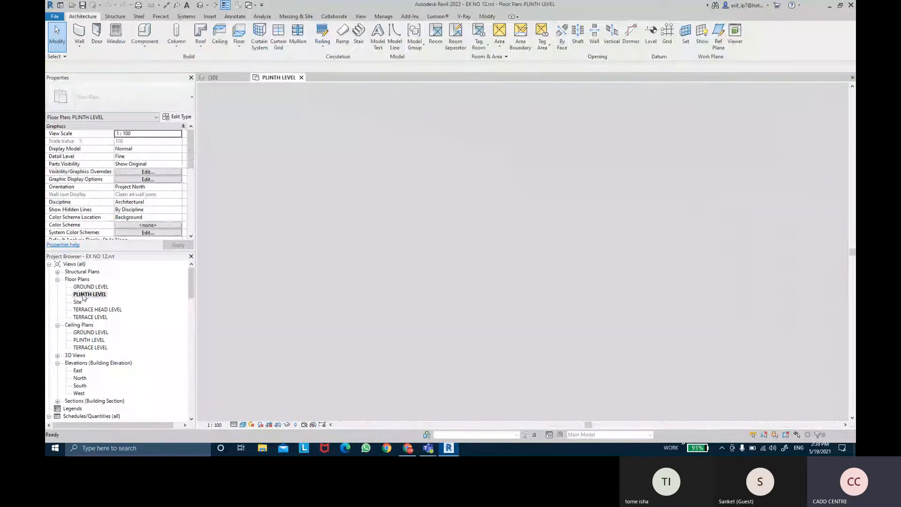
scroll(488, 262, "up", 8)
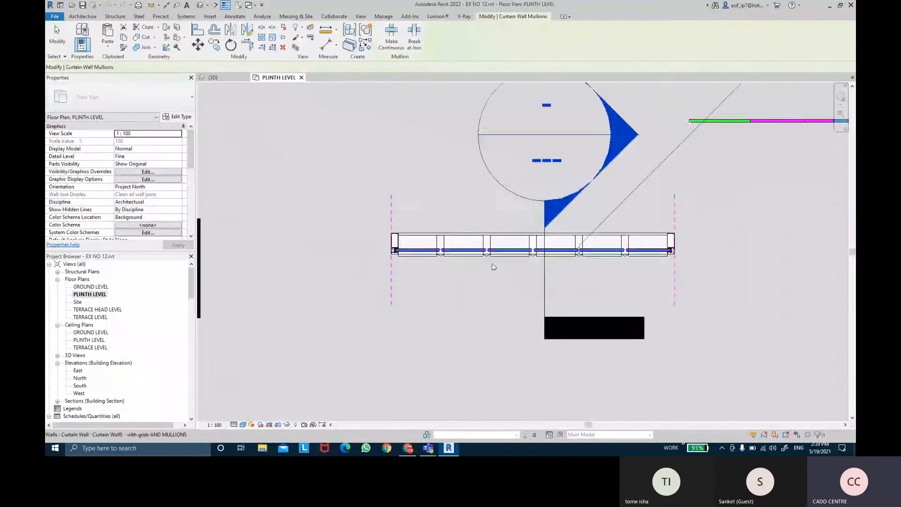
scroll(485, 267, "up", 5)
key("Escape")
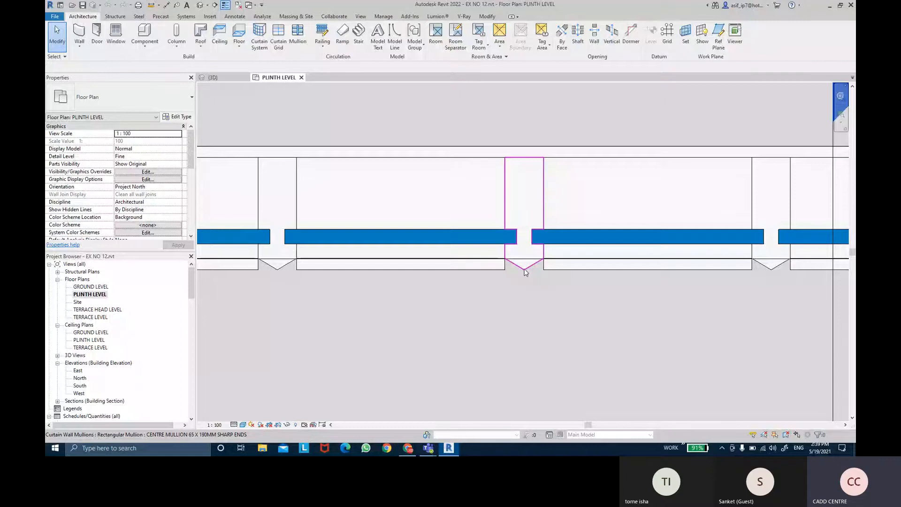
- Review the type properties of a sharp-ended centre mullion in the plan, checking which profile family it uses
middle_click_drag(355, 273, 647, 283)
middle_click_drag(587, 287, 576, 287)
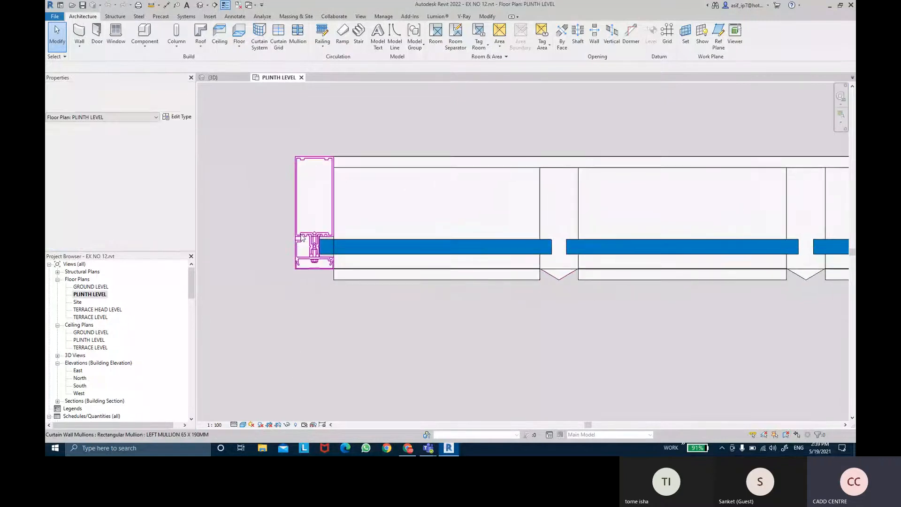
scroll(303, 238, "up", 2)
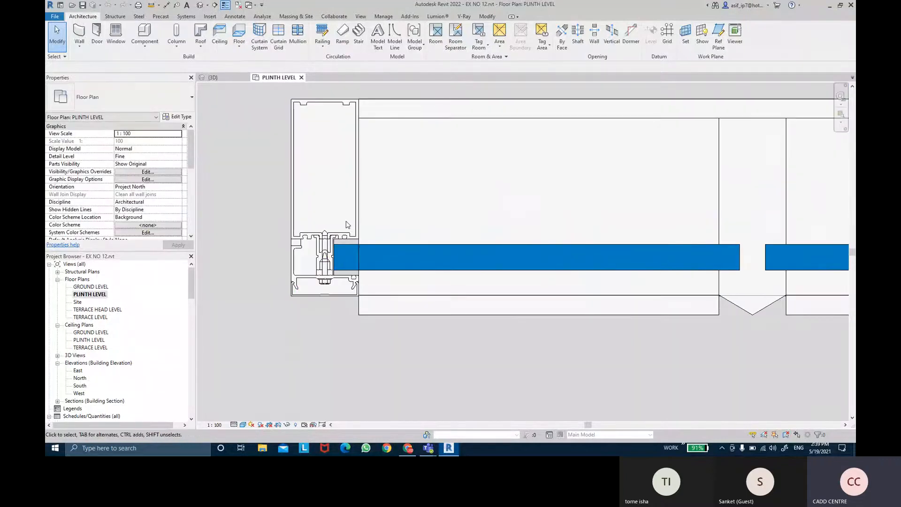
middle_click_drag(350, 230, 249, 213)
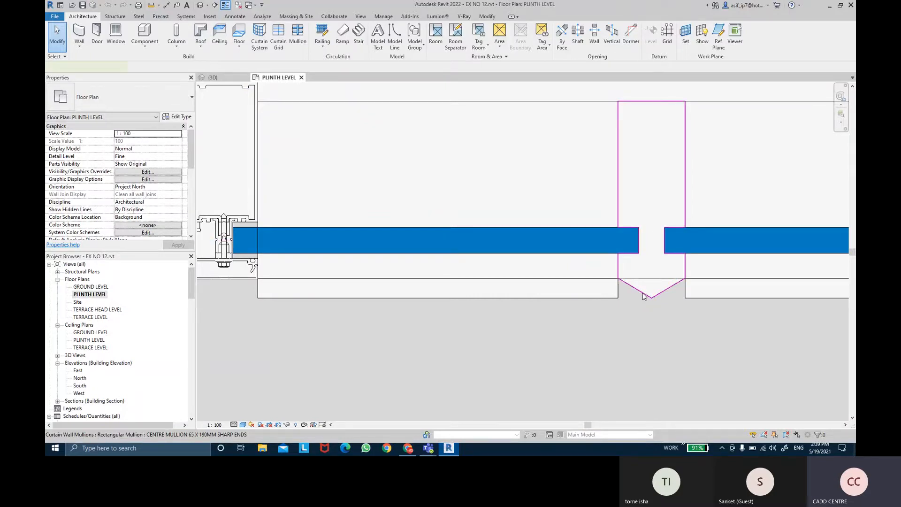
left_click(644, 295)
left_click(177, 116)
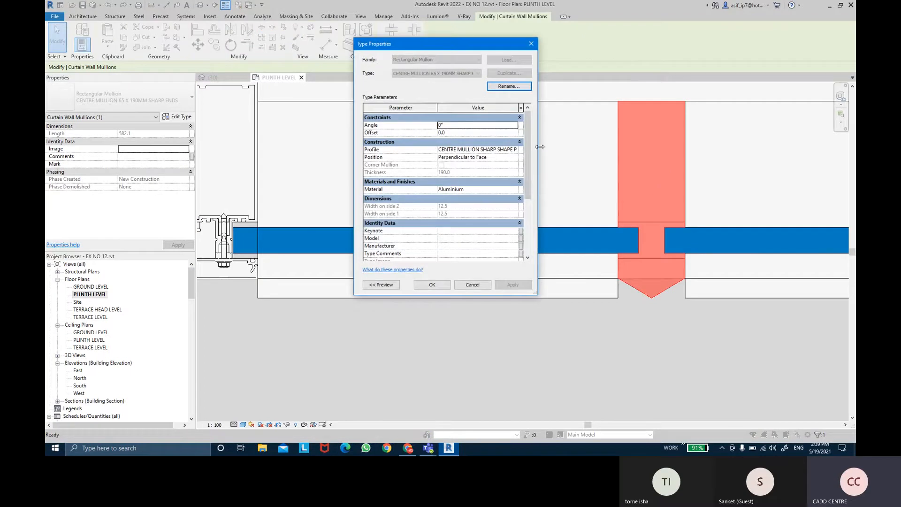
left_click_drag(538, 146, 630, 147)
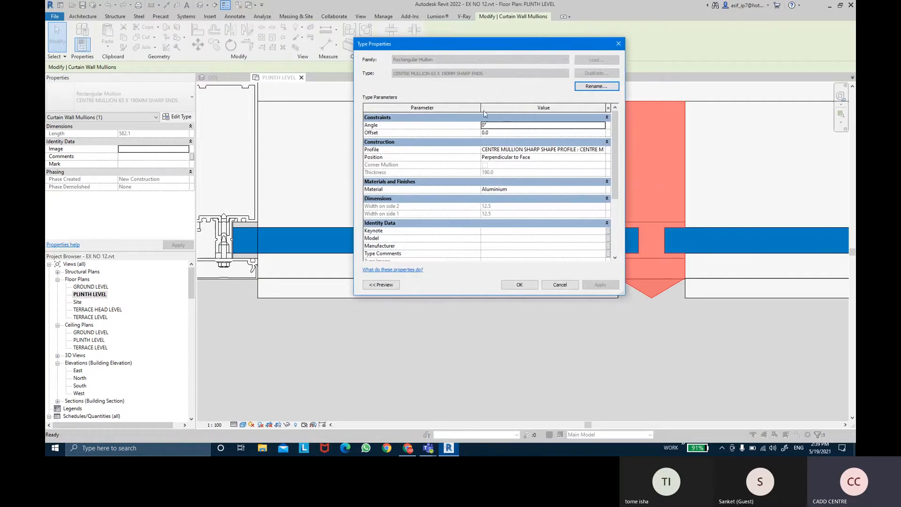
left_click_drag(480, 107, 422, 105)
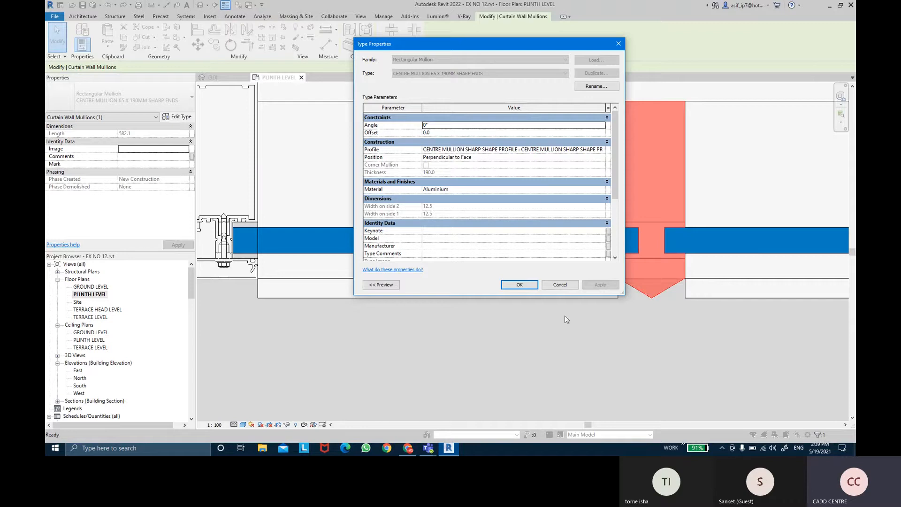
left_click(520, 286)
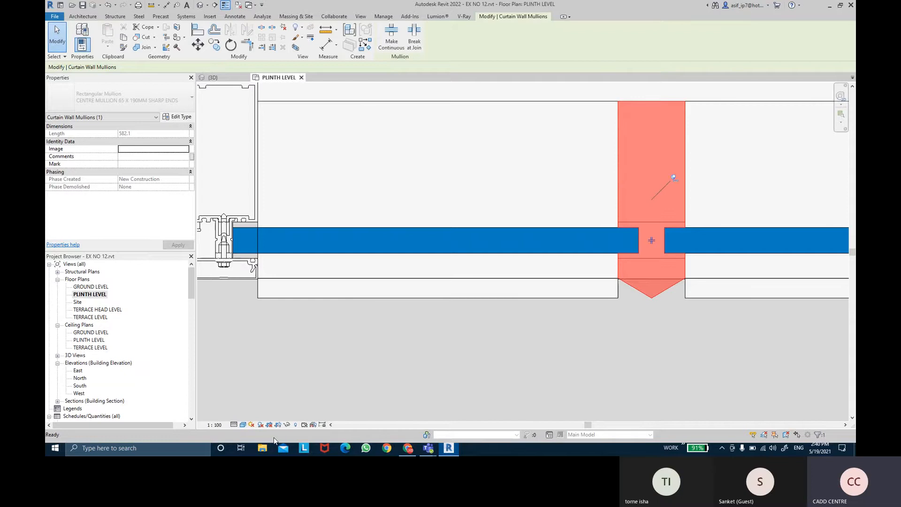
- Switch to File Explorer and open the REVIT-THE BIM SOLUTION CLASS folder on the Desktop
left_click(263, 450)
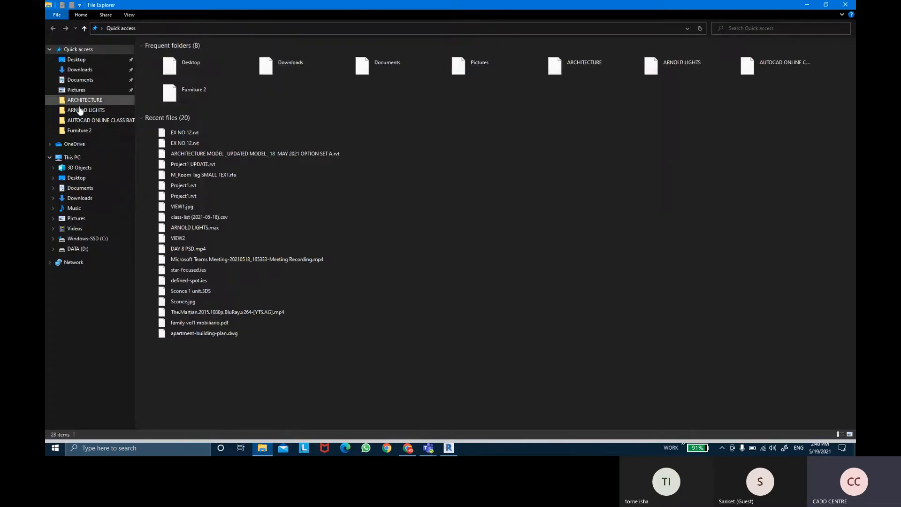
left_click(82, 182)
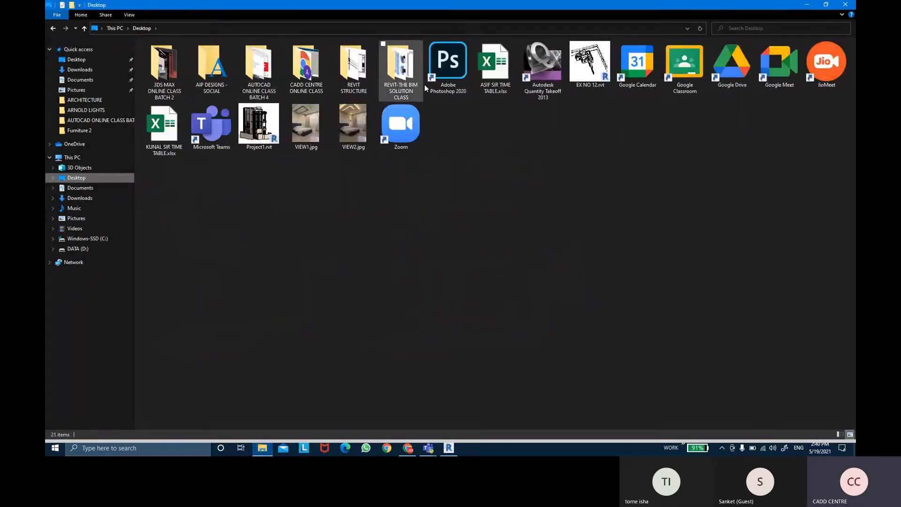
left_click(394, 89)
double_click(394, 89)
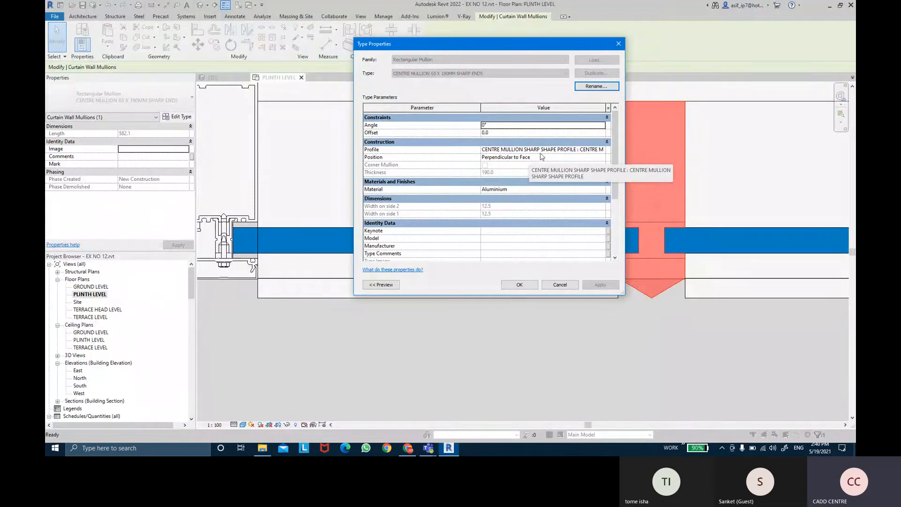
- Locate and select CENTRE MULLION SHARP SHAPE PROFILE.rfa in the REVIT-THE BIM SOLUTION CLASS folder
left_click(270, 449)
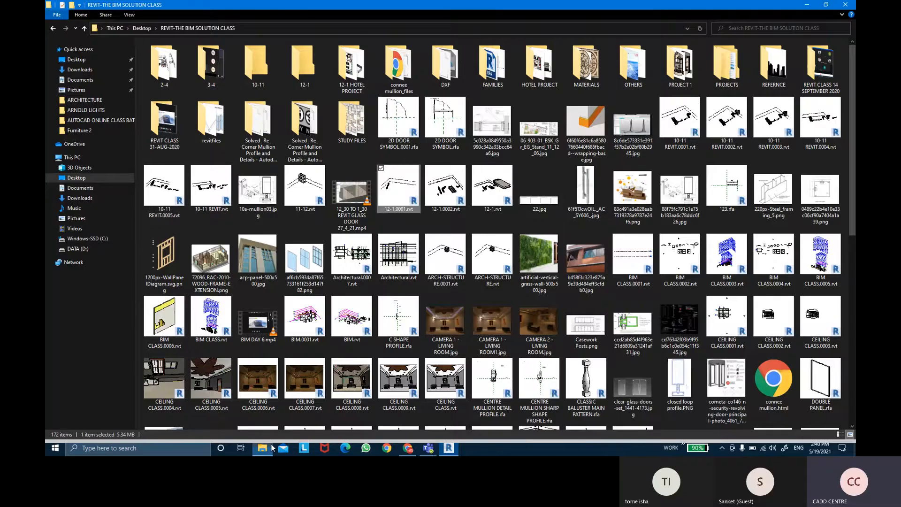
key("c")
key("c")
key("c")
key("c")
key("c")
key("c")
key("c")
key("c")
key("c")
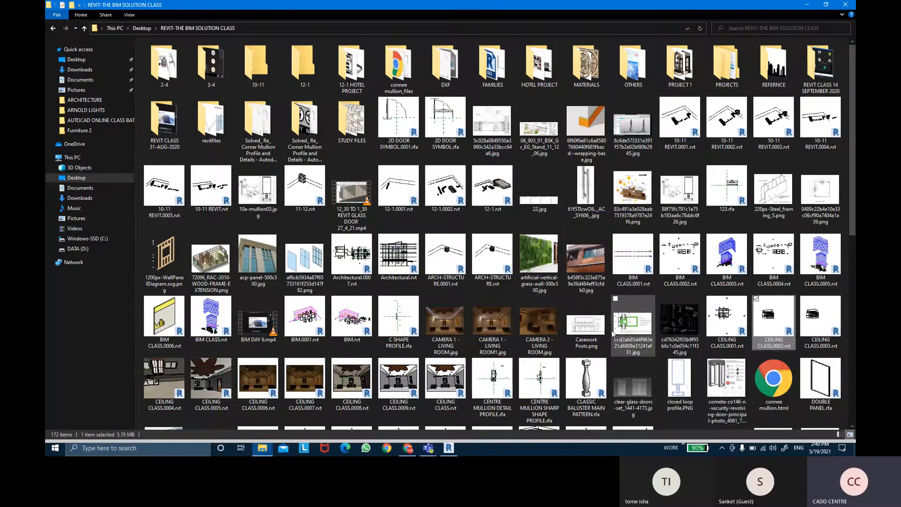
left_click(550, 382)
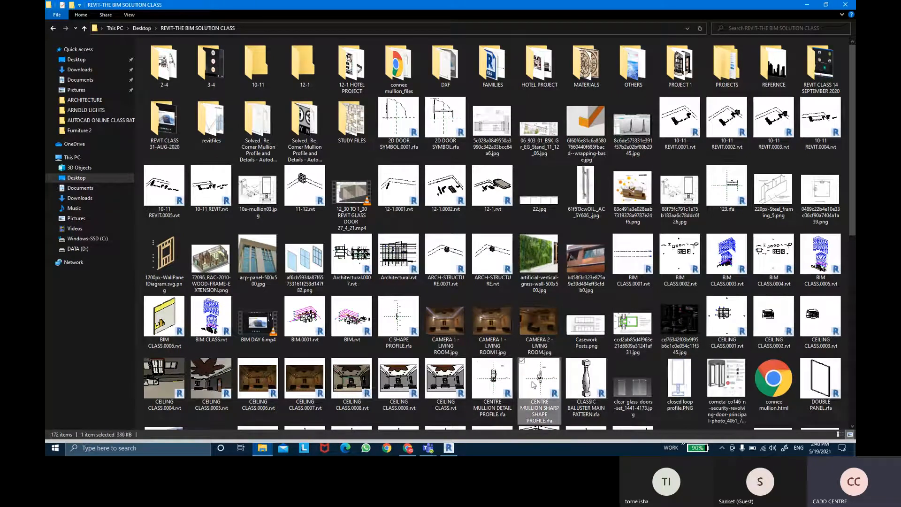
- Close the mullion's type properties in Revit and open CENTRE MULLION SHARP SHAPE PROFILE.rfa from File Explorer
key("alt+Tab")
left_click(547, 284)
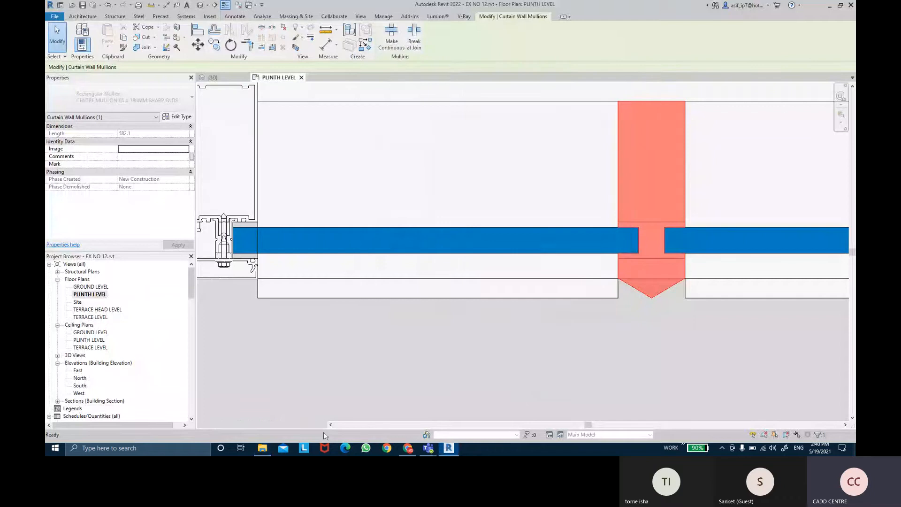
left_click(264, 447)
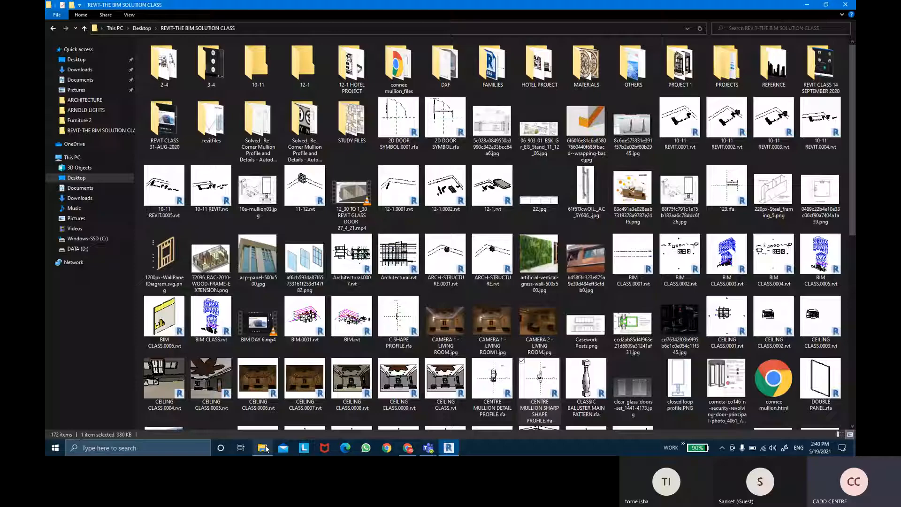
double_click(531, 386)
left_click(479, 219)
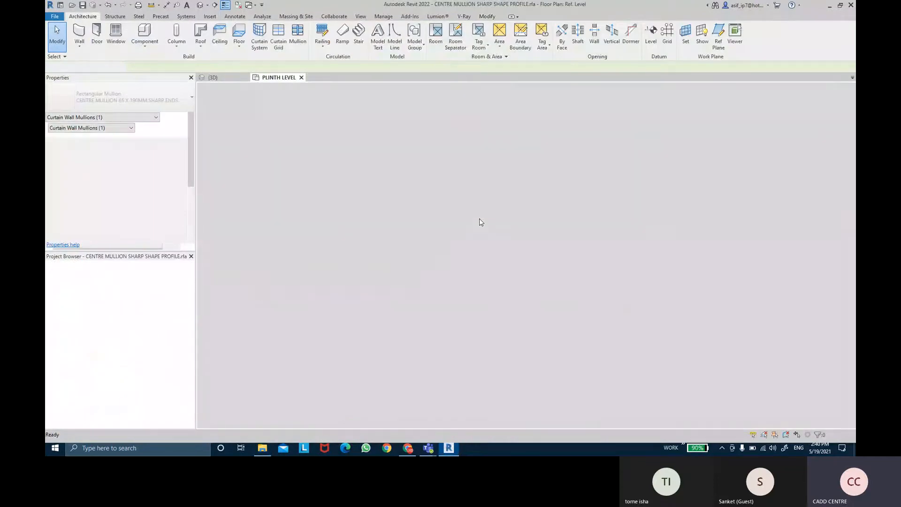
- Move the upper EQ dimension of the mullion profile down so it sits between the WIDTH dimension and the profile outline
scroll(493, 226, "up", 2)
scroll(626, 241, "up", 4)
middle_click_drag(598, 241, 561, 249)
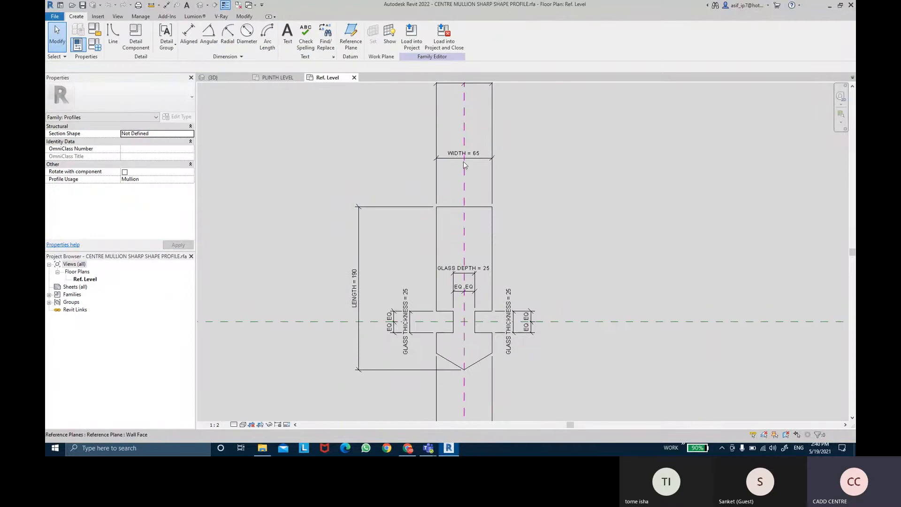
middle_click_drag(468, 191, 471, 233)
middle_click_drag(553, 245, 574, 234)
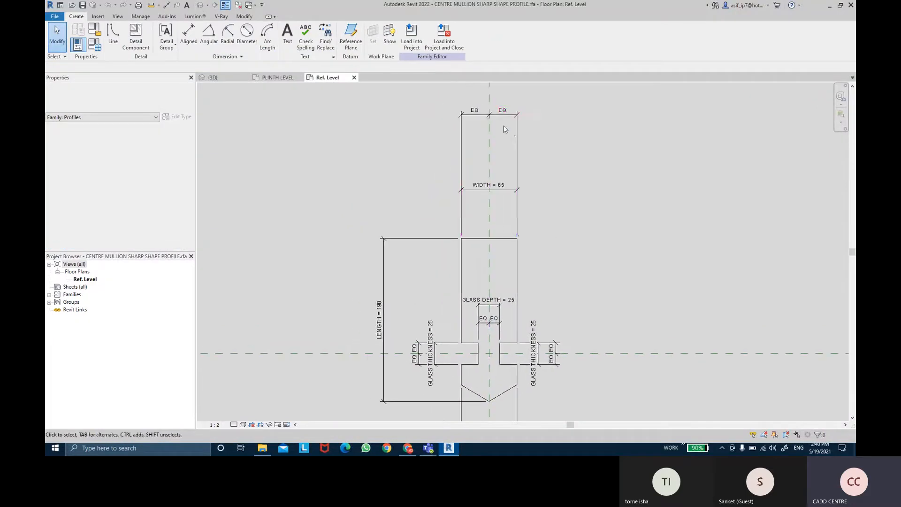
left_click(504, 116)
scroll(505, 117, "up", 1)
left_click_drag(514, 114, 515, 244)
left_click(627, 279)
middle_click_drag(599, 301, 577, 189)
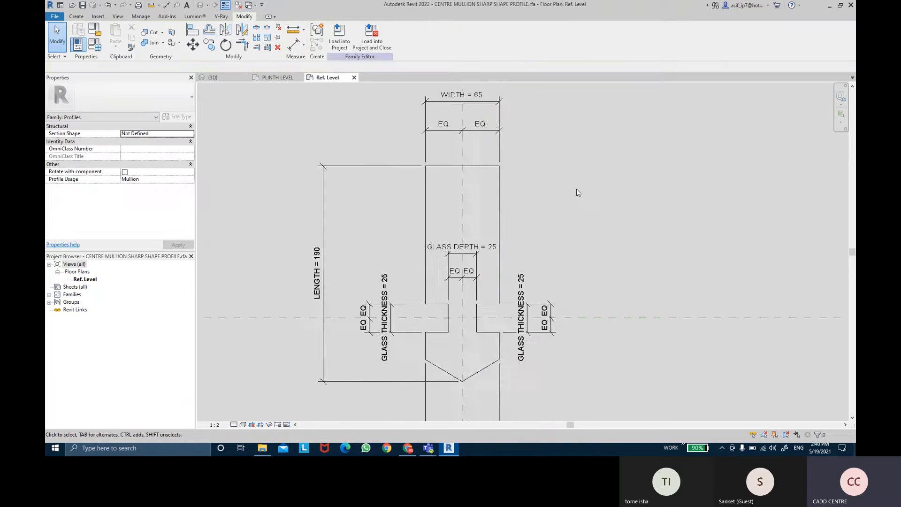
- Move the upper WIDTH dimension farther above the profile and place the EQ dimension just beneath it
scroll(578, 192, "down", 2)
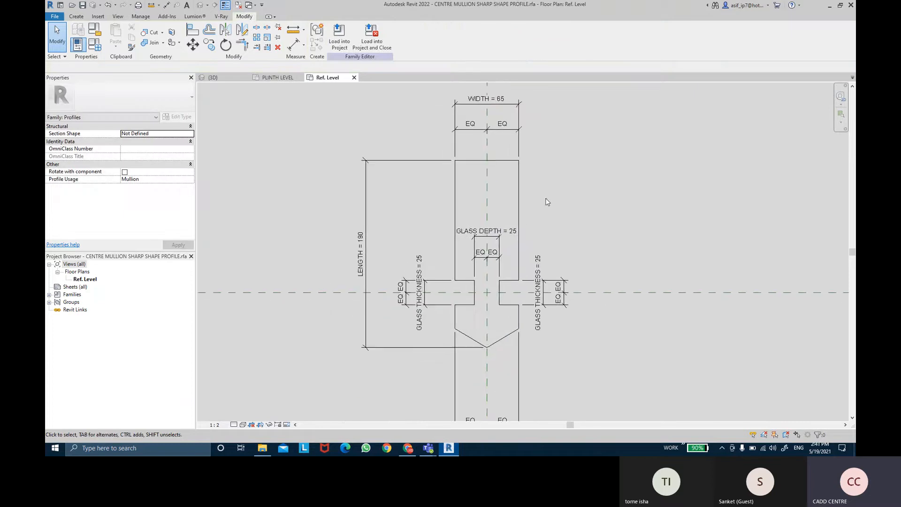
middle_click_drag(503, 246, 497, 192)
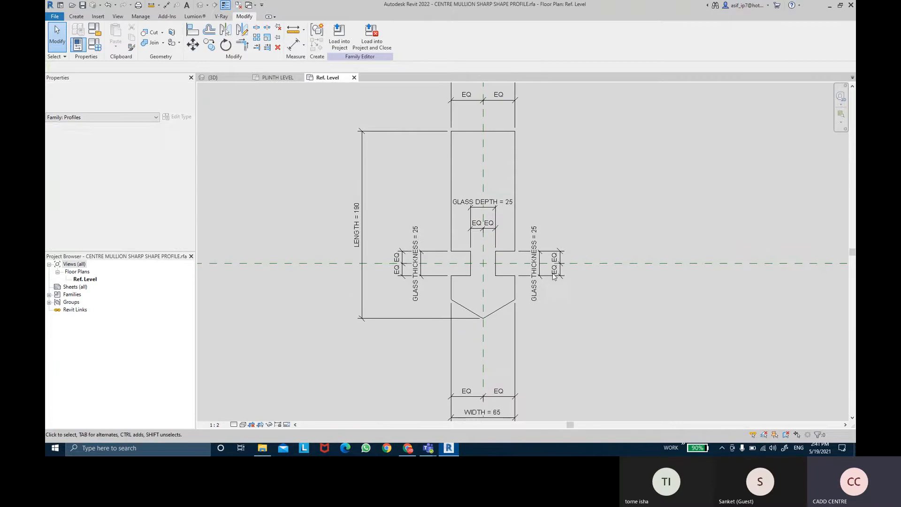
middle_click_drag(549, 120, 558, 237)
scroll(525, 171, "up", 3)
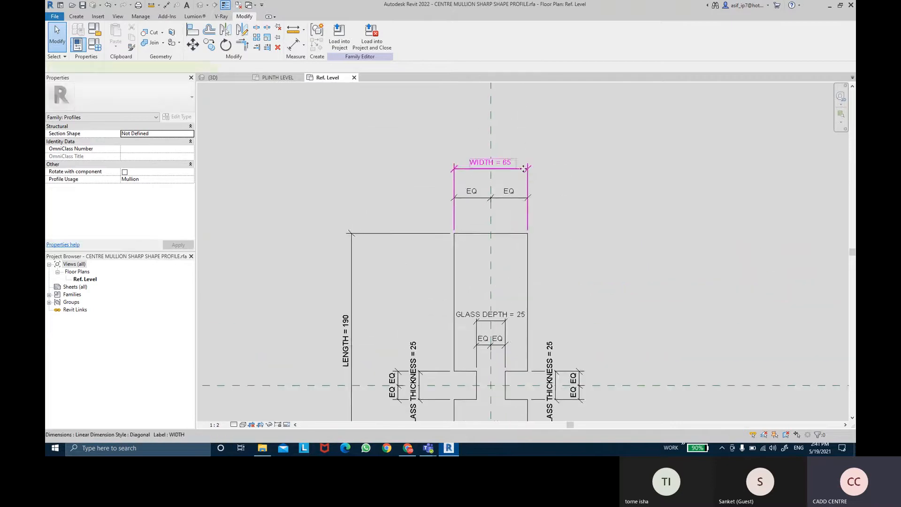
left_click(523, 169)
left_click_drag(522, 169, 518, 117)
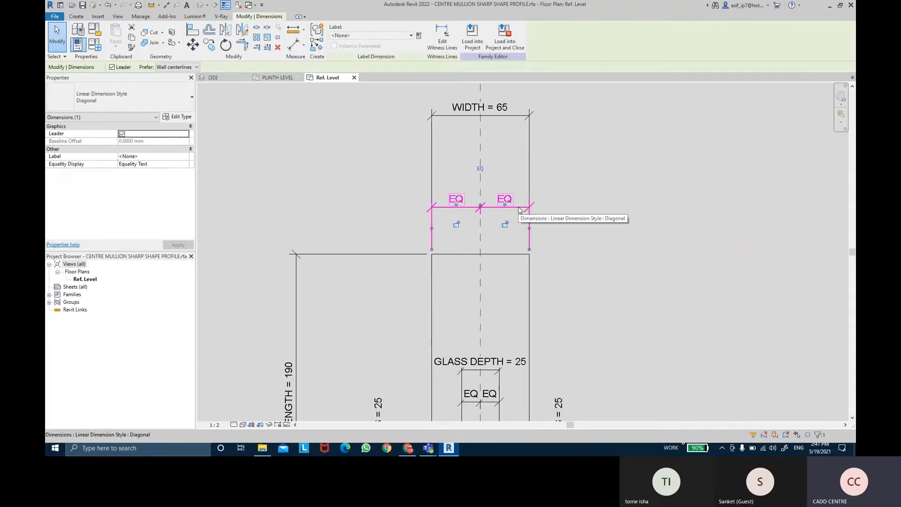
left_click(516, 209)
left_click(592, 210)
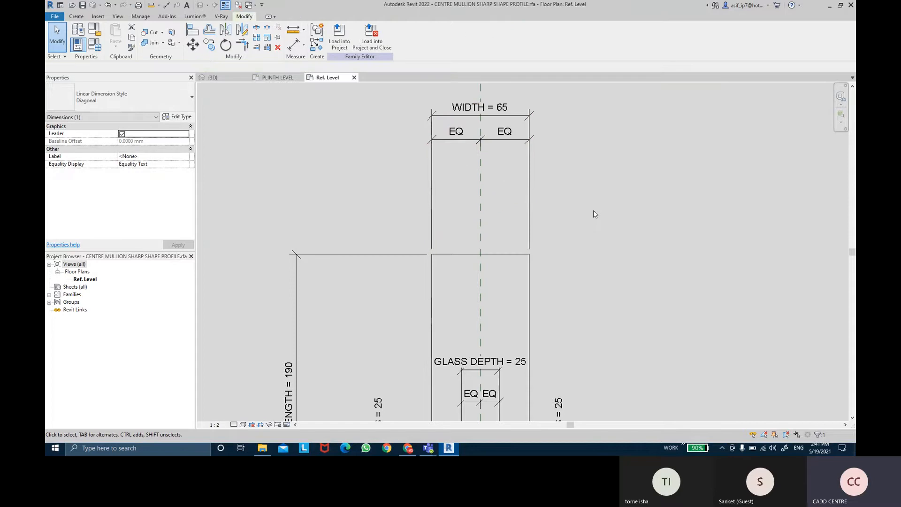
scroll(590, 219, "down", 4)
middle_click_drag(598, 196, 593, 193)
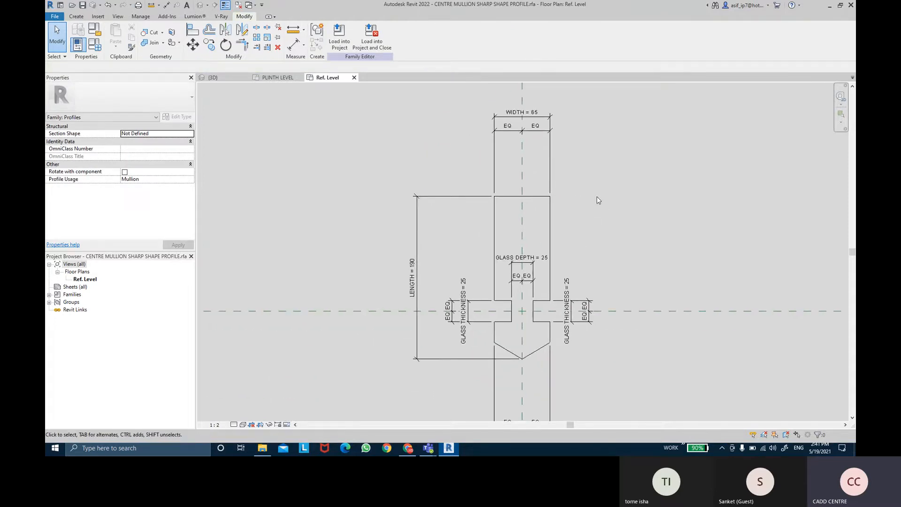
mouse_move(598, 200)
middle_mouse_down()
mouse_move(576, 197)
mouse_move(592, 189)
middle_mouse_up()
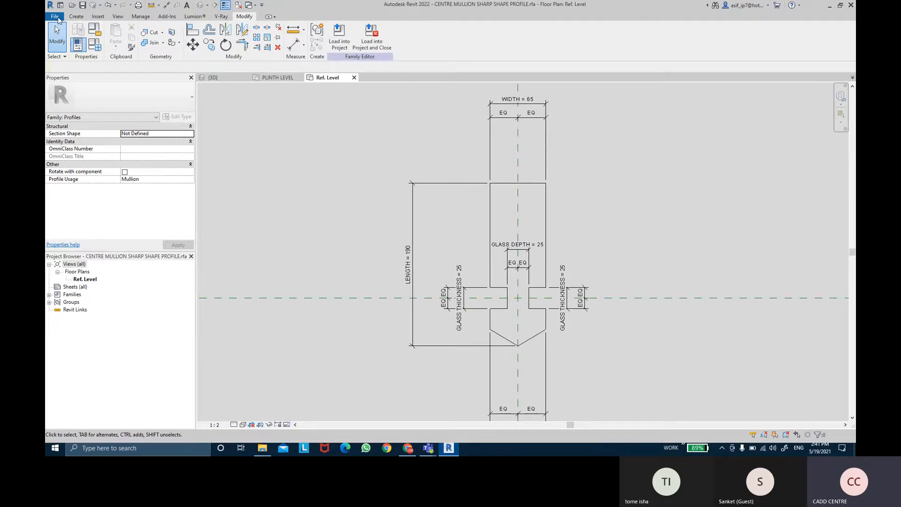
- Start a new family and show the family template folders as a list
left_click(56, 16)
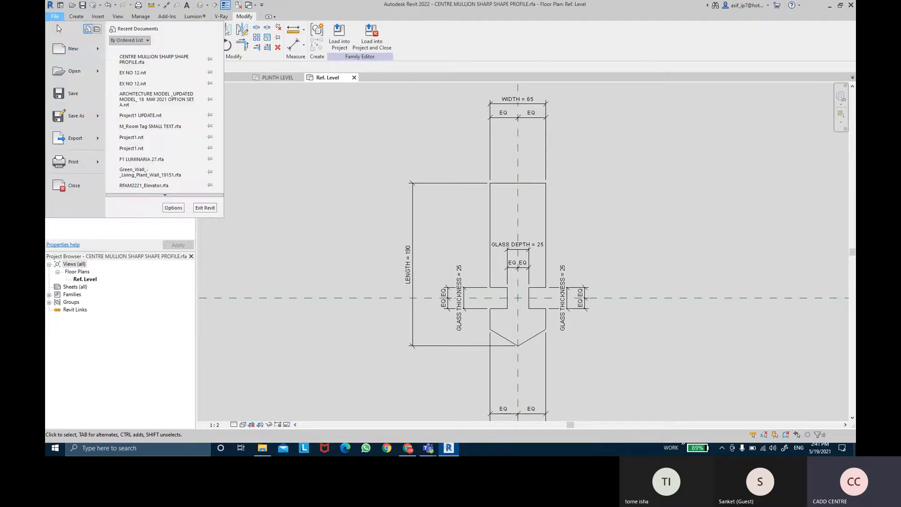
mouse_move(78, 53)
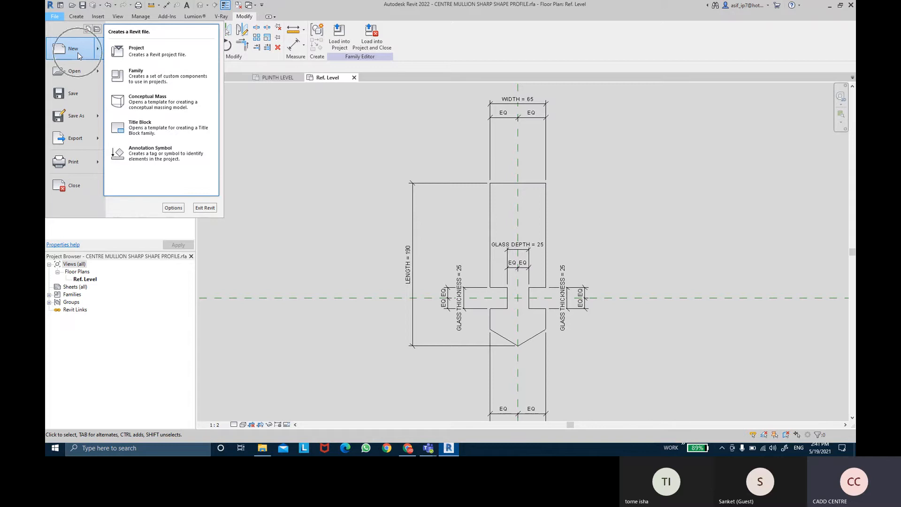
left_click(149, 78)
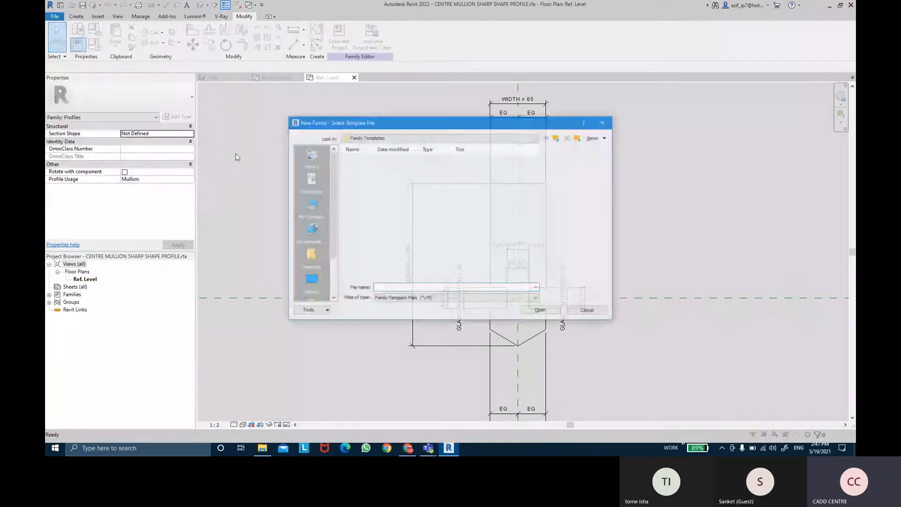
left_click(595, 137)
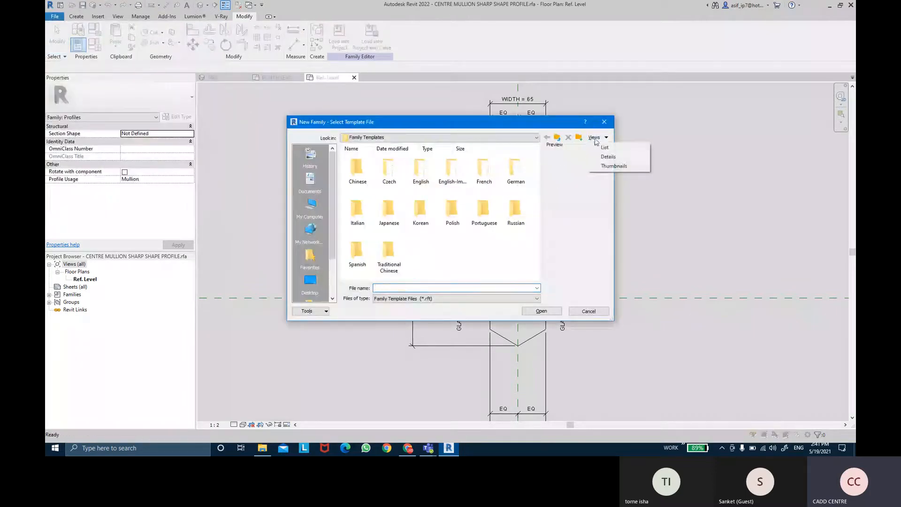
left_click(600, 147)
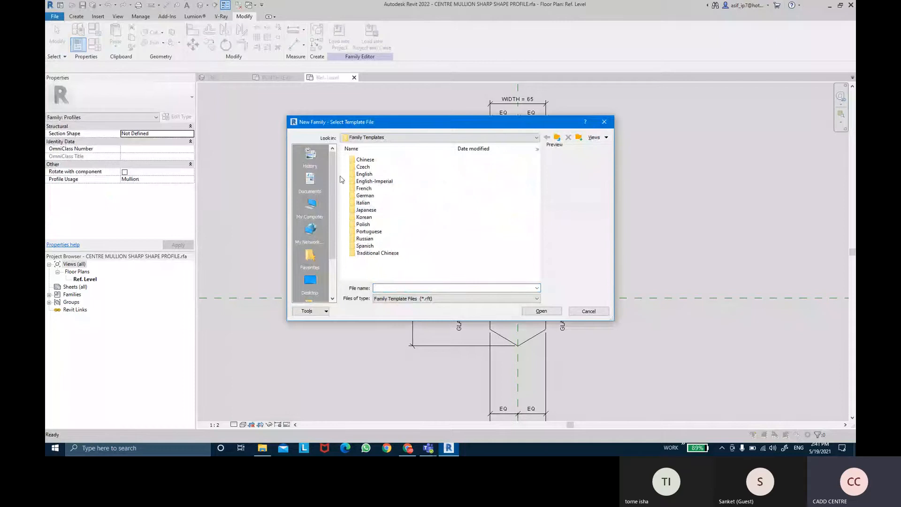
- Create the new family from the Metric Detail Item.rft template in the English template folder
left_click(364, 176)
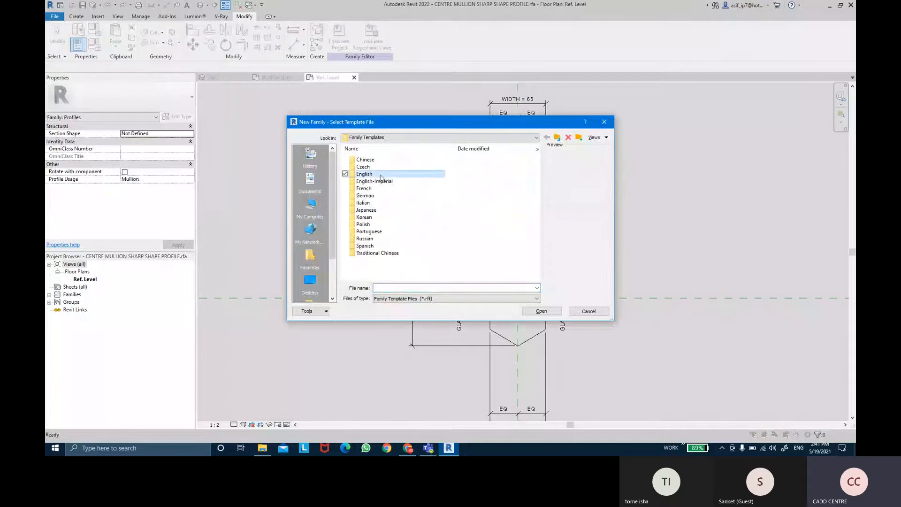
mouse_move(409, 127)
left_mouse_down()
mouse_move(640, 118)
mouse_move(227, 122)
left_mouse_up()
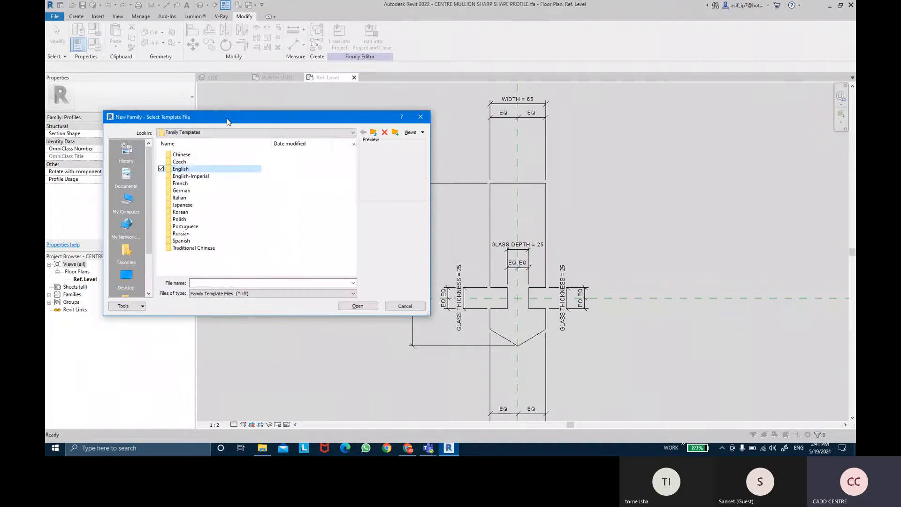
double_click(206, 173)
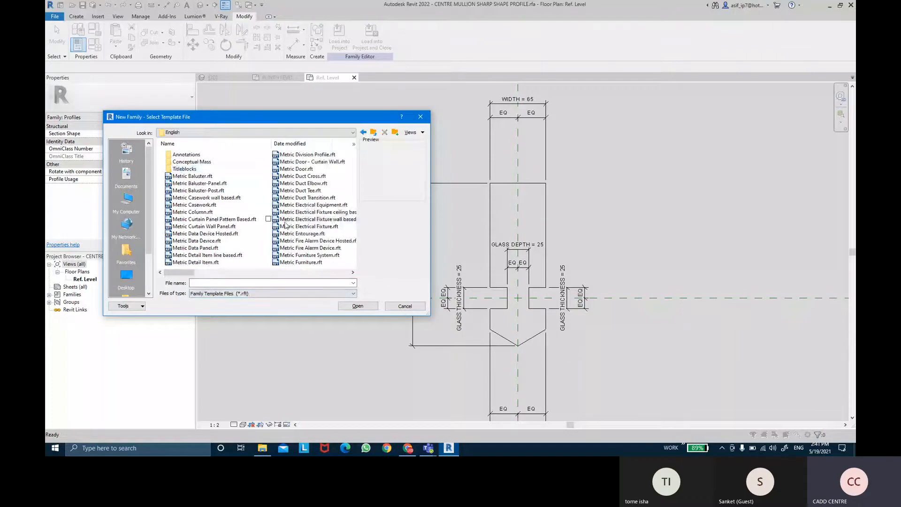
left_click(189, 263)
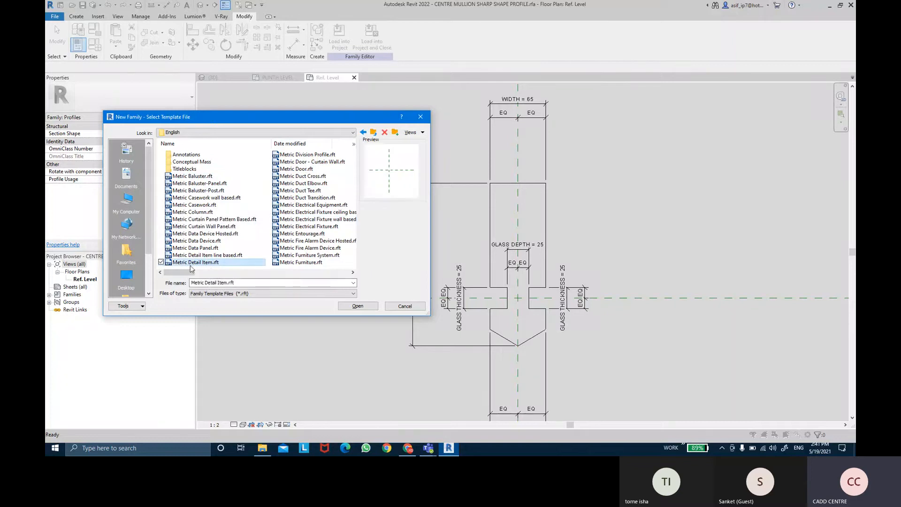
left_click(198, 256)
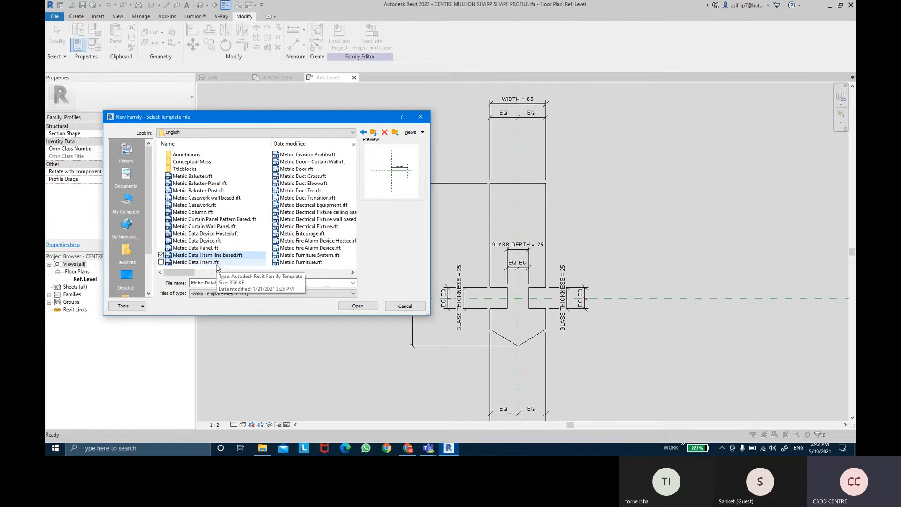
left_click(215, 263)
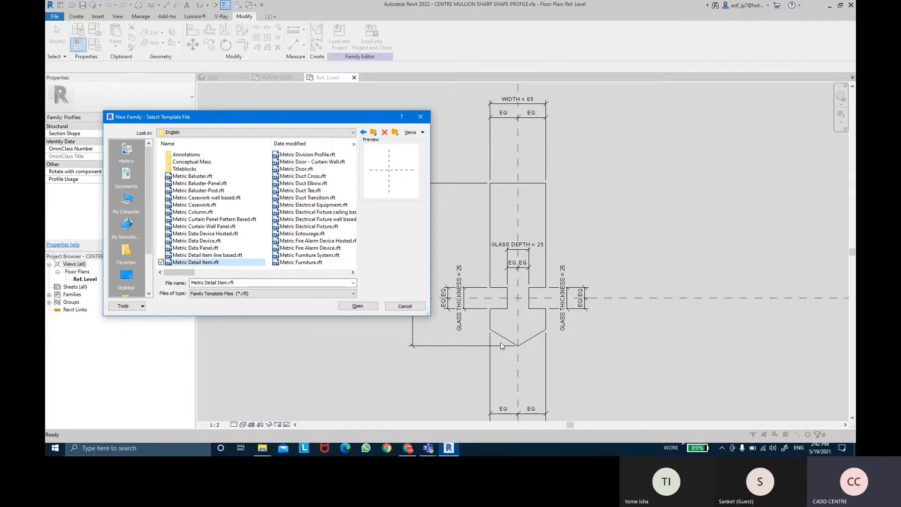
left_click(358, 306)
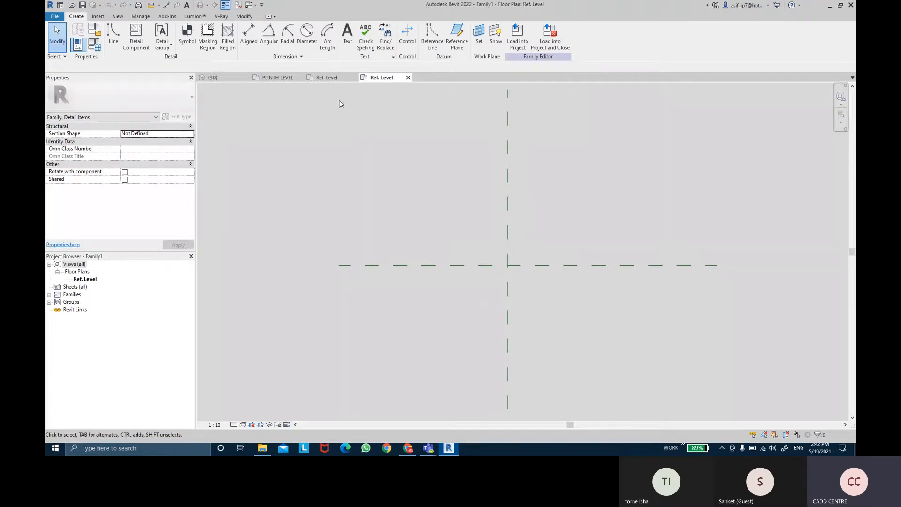
- Select the whole closed outline in the centre mullion sharp shape profile family and copy it to the clipboard
left_click(337, 82)
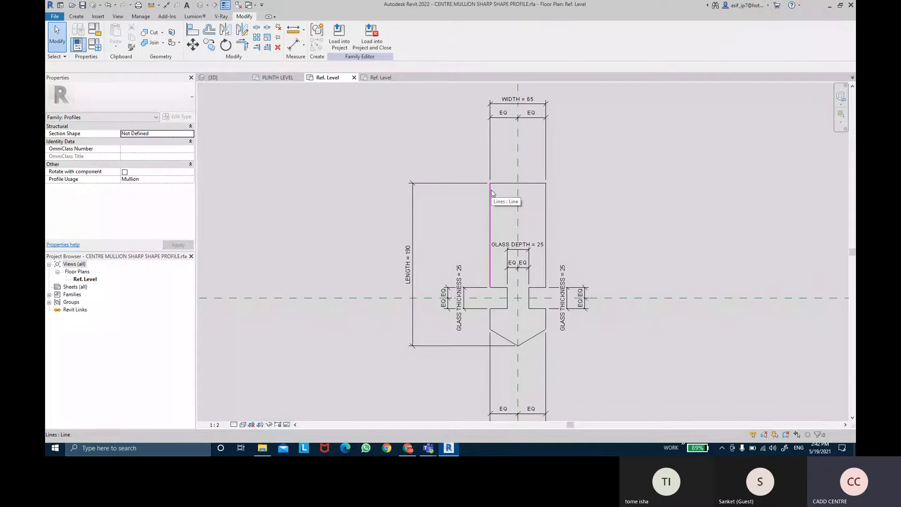
key("Tab")
left_click(493, 193)
left_click(596, 203)
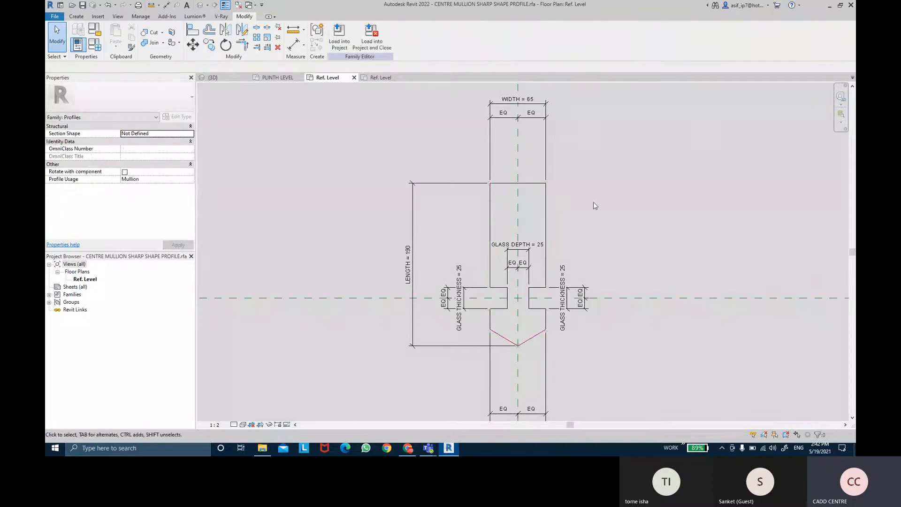
key("ctrl")
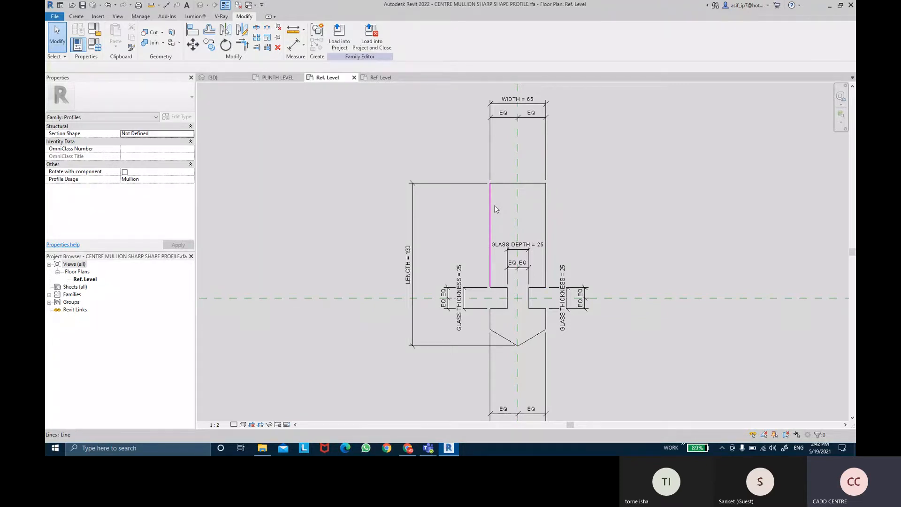
key("Tab")
left_click(496, 208)
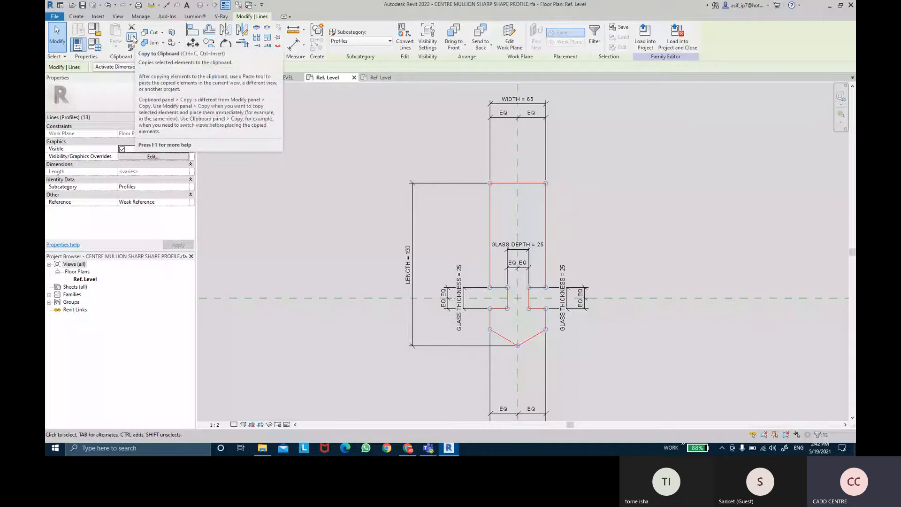
left_click(133, 38)
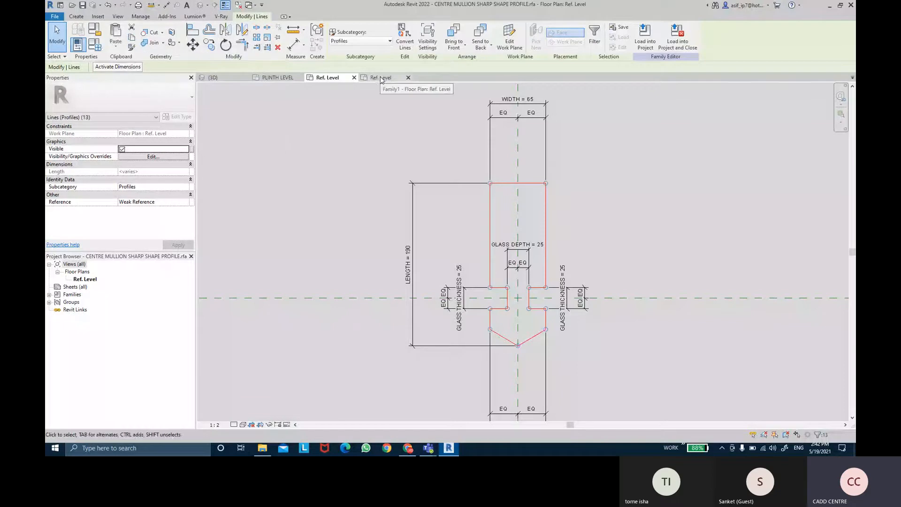
- Paste the copied mullion outline into the new detail item family, aligned to the current view
left_click(381, 78)
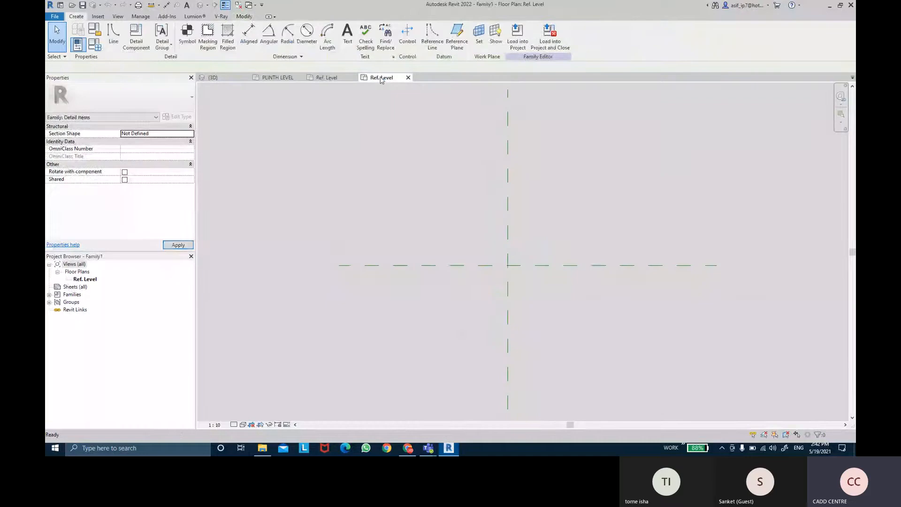
left_click(244, 16)
left_click(116, 45)
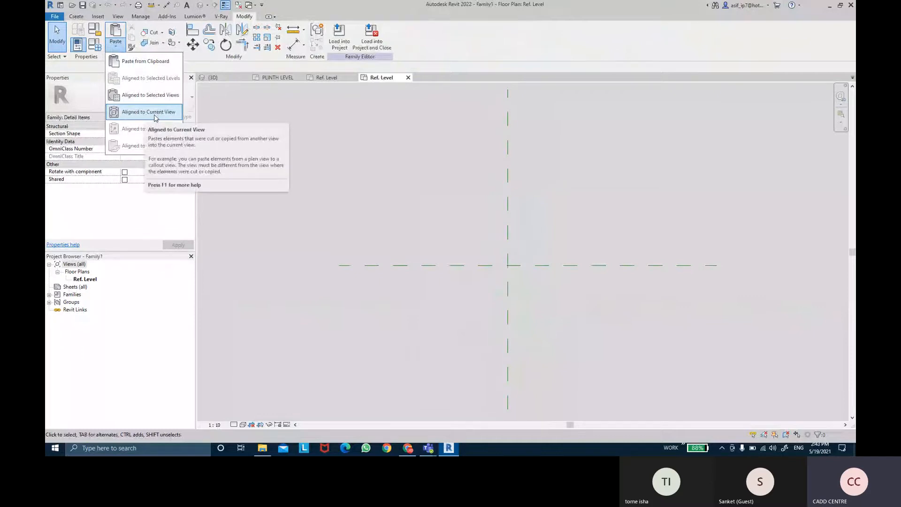
left_click(155, 117)
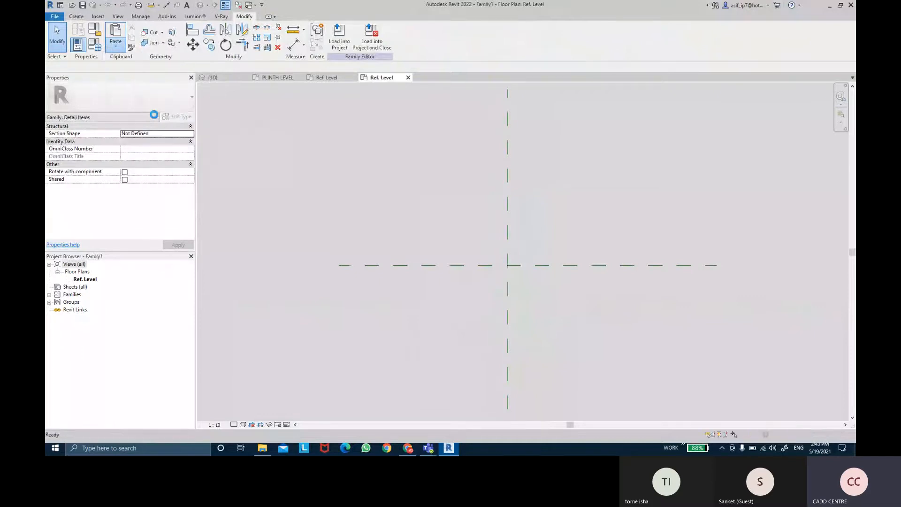
left_click(565, 239)
- Set the scale of the detail item's Ref. Level view to 1:2
scroll(558, 241, "up", 4)
middle_click_drag(488, 205, 484, 232)
scroll(479, 224, "up", 1)
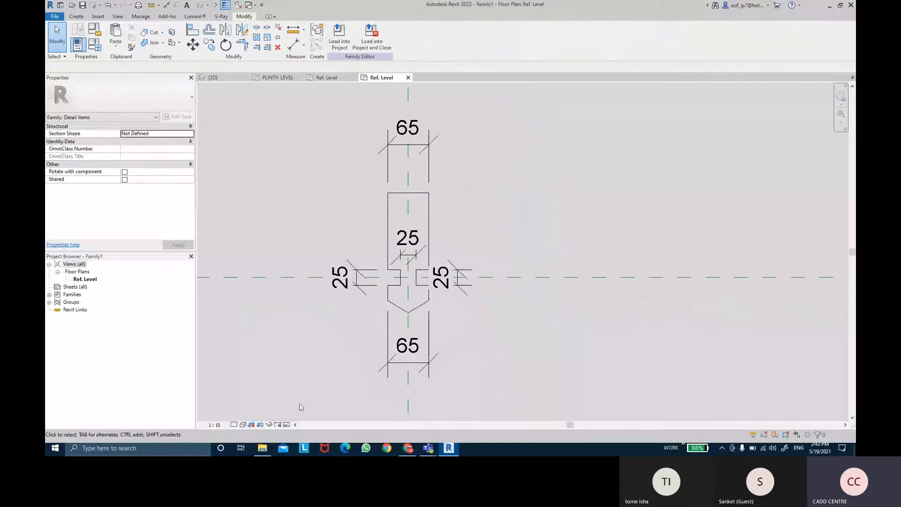
left_click(214, 424)
left_click(230, 305)
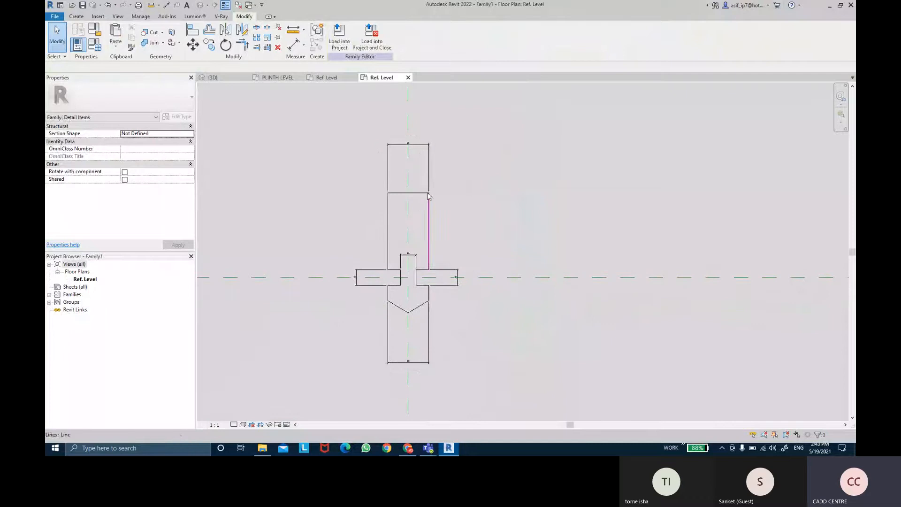
left_click(214, 425)
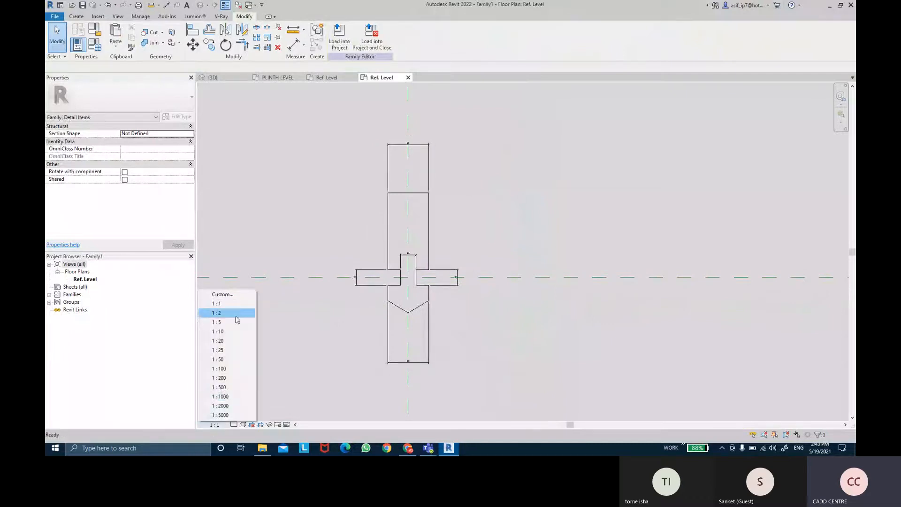
left_click(217, 313)
- Add an aligned dimension across the left glass notch through the horizontal reference plane and make its two segments equal
scroll(465, 167, "up", 2)
middle_click_drag(439, 227, 466, 142)
scroll(434, 214, "up", 1)
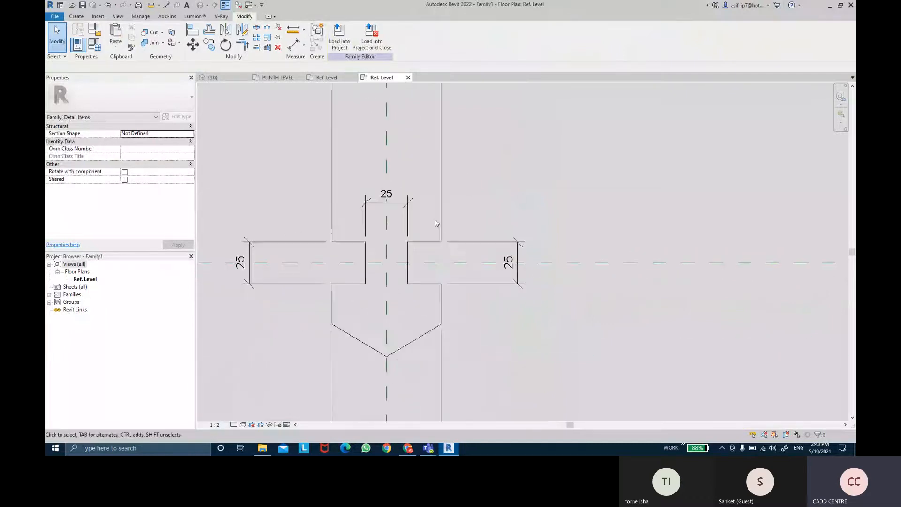
middle_click_drag(445, 217, 507, 150)
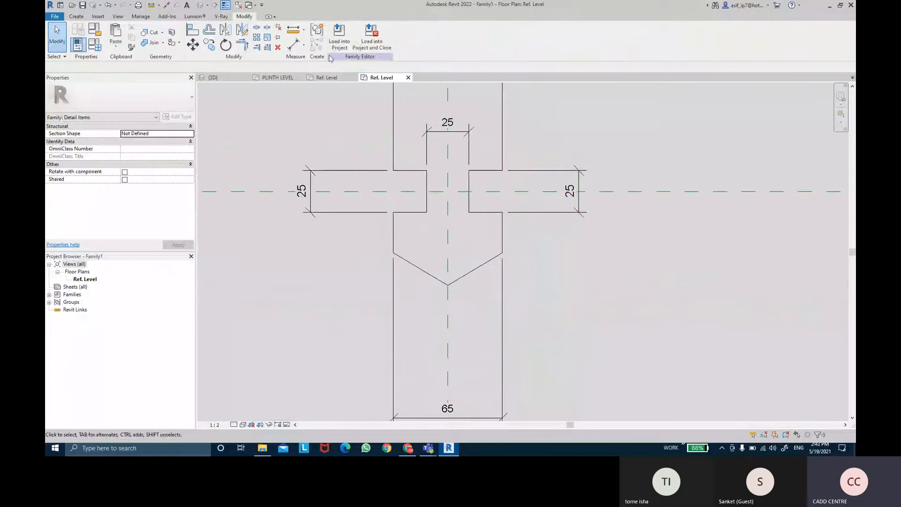
left_click(294, 45)
left_click(410, 212)
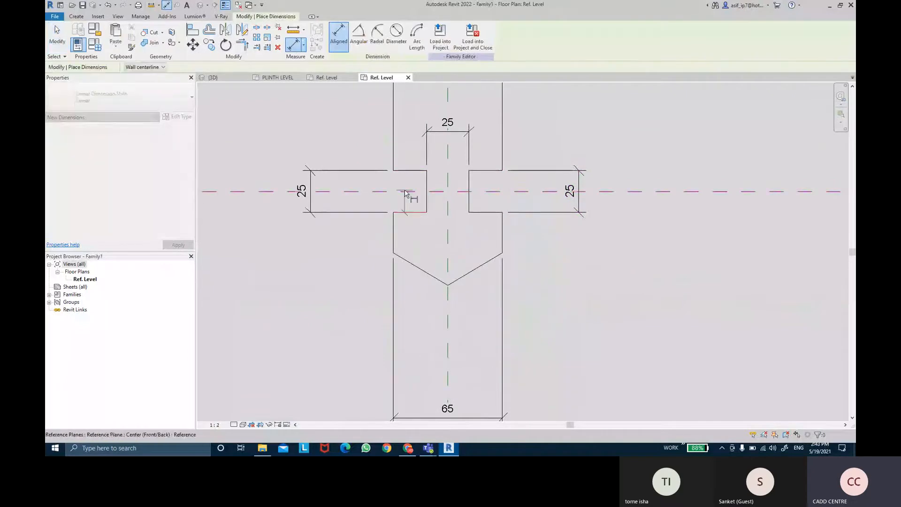
left_click(409, 191)
left_click(410, 171)
left_click(357, 153)
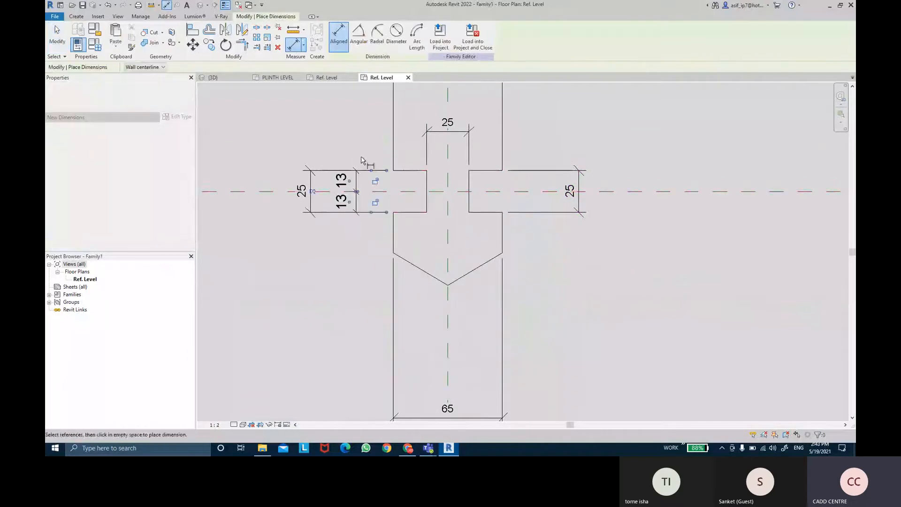
left_click(312, 191)
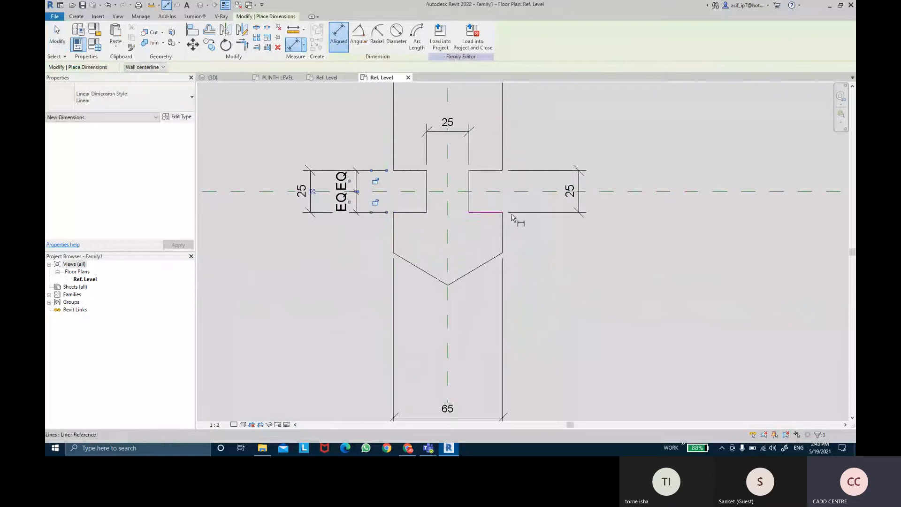
- Dimension the right glass notch's edges about the horizontal reference plane and apply the EQ constraint
left_click(484, 213)
left_click(484, 191)
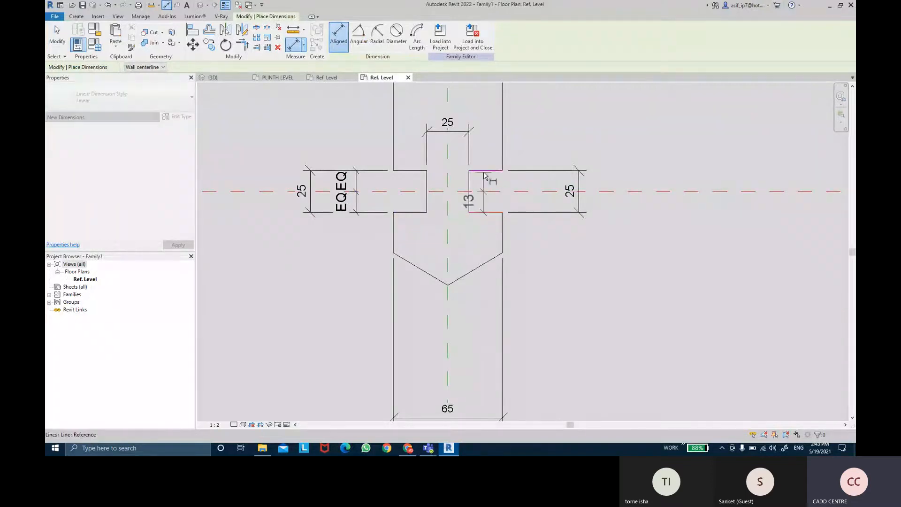
left_click(486, 170)
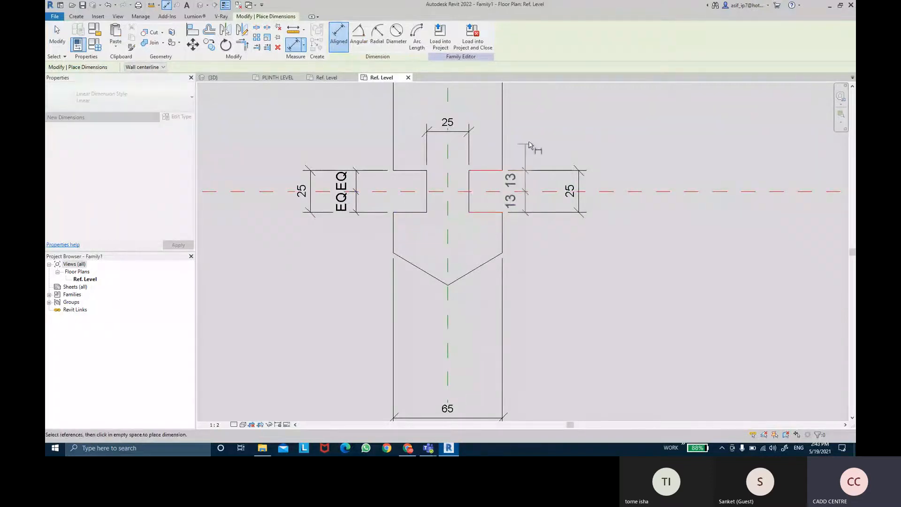
left_click(529, 145)
left_click(504, 191)
- Dimension the short lower side edges about the vertical reference plane, placed just above the bottom width dimension, and make the segments equal
middle_click_drag(560, 279, 568, 263)
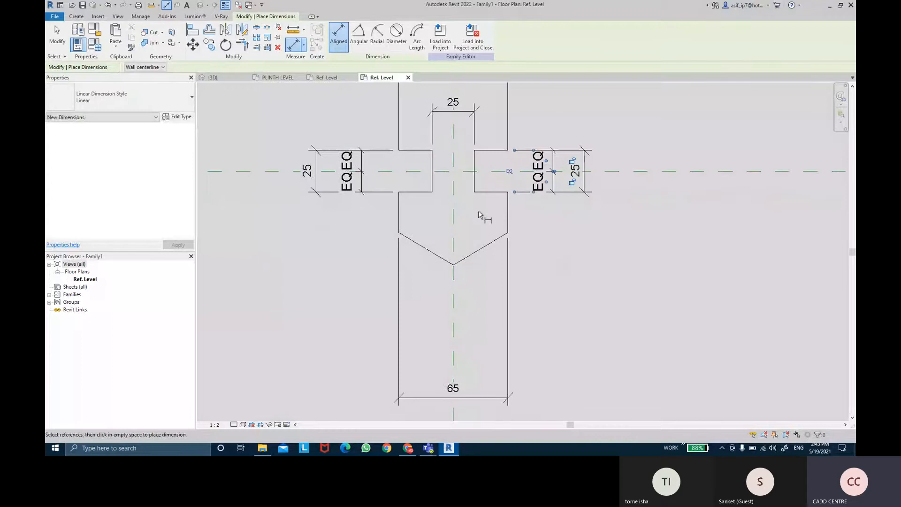
scroll(453, 263, "down", 2)
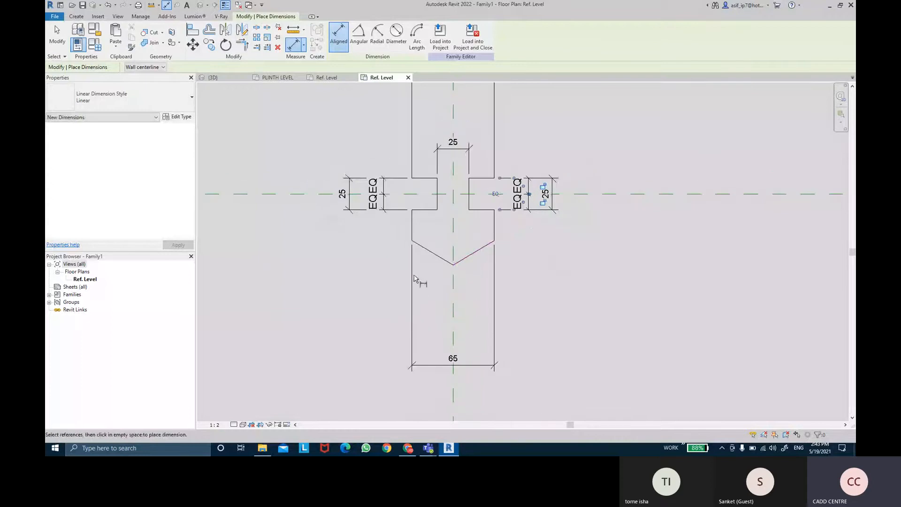
left_click(413, 229)
left_click(453, 238)
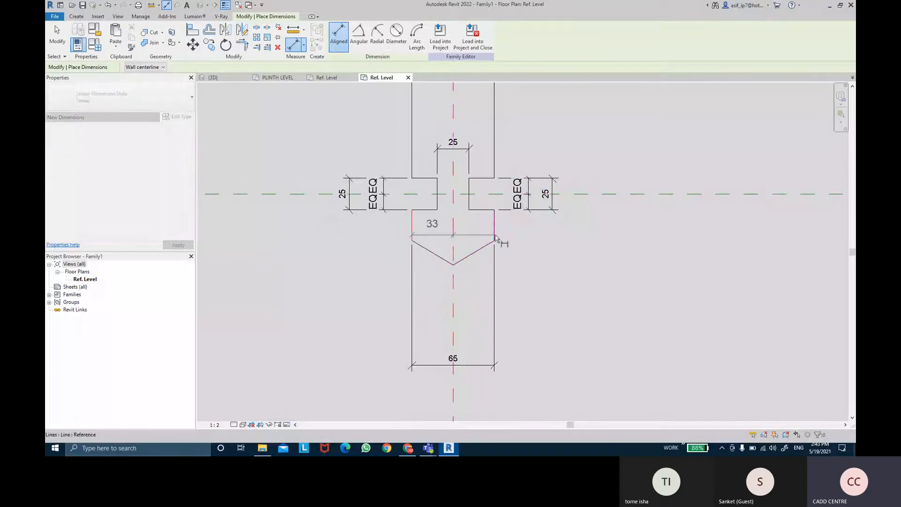
left_click(495, 237)
middle_click_drag(520, 350, 518, 313)
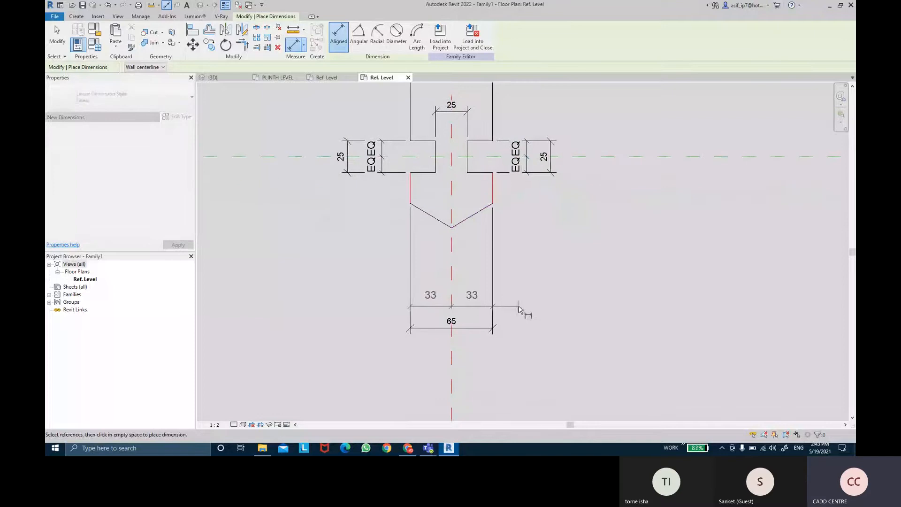
left_click(518, 310)
left_click(451, 273)
- Dimension the long upper side edges about the vertical reference plane, placed beneath the top width dimension, and make the segments equal
middle_click_drag(522, 94, 526, 219)
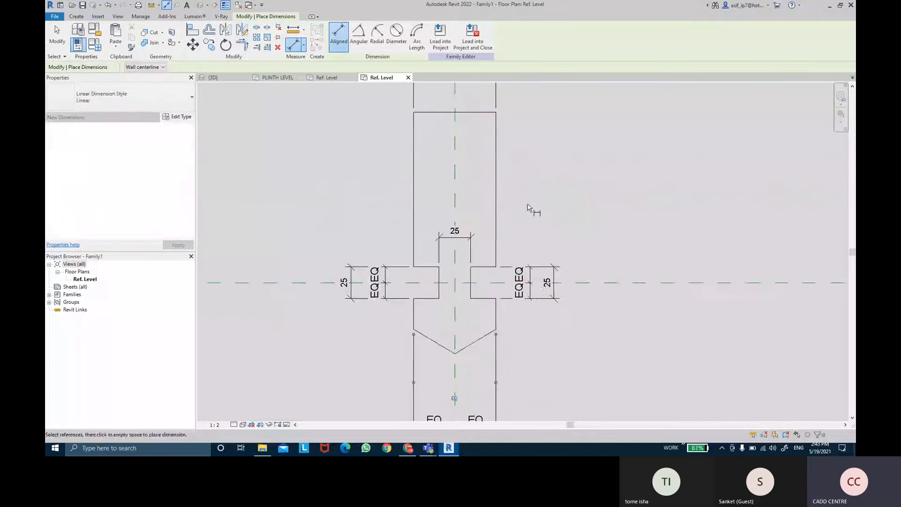
middle_click_drag(530, 145, 534, 197)
left_click(418, 188)
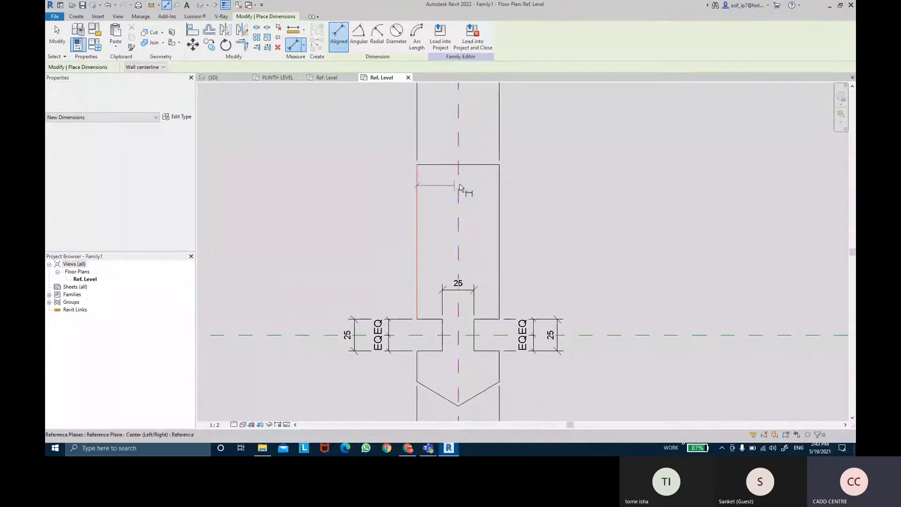
left_click(459, 191)
left_click(499, 191)
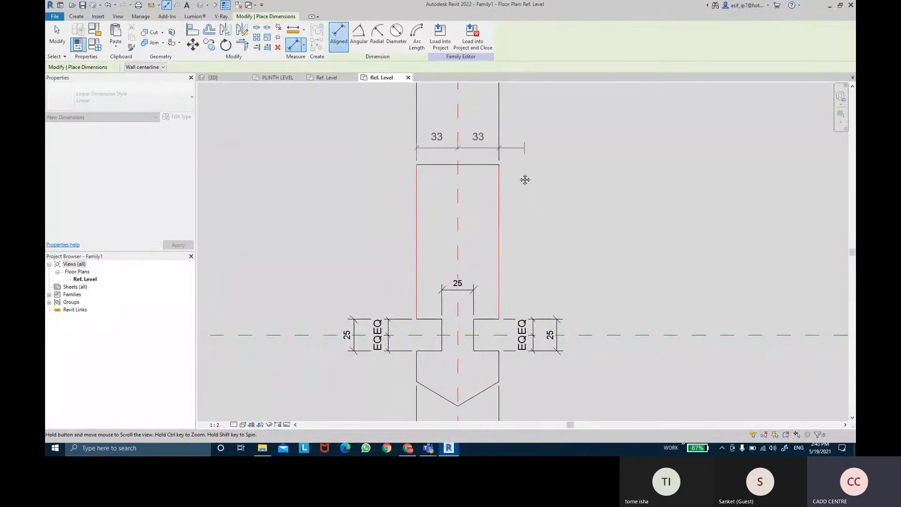
middle_click_drag(523, 177, 517, 261)
left_click(510, 249)
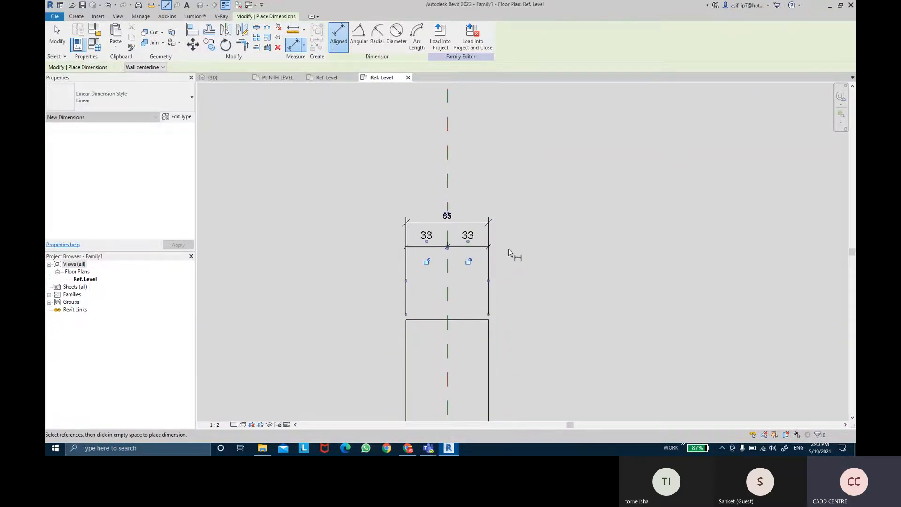
scroll(454, 219, "up", 5)
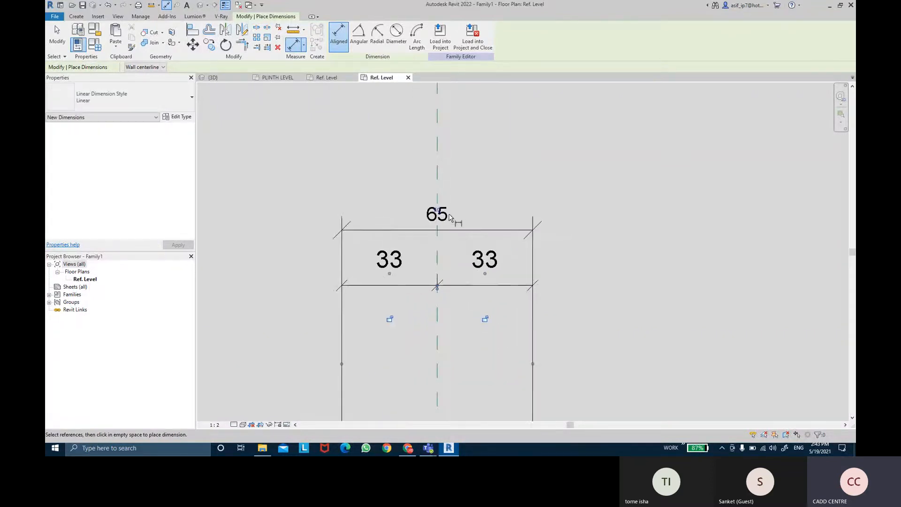
left_click(432, 212)
scroll(470, 305, "down", 6)
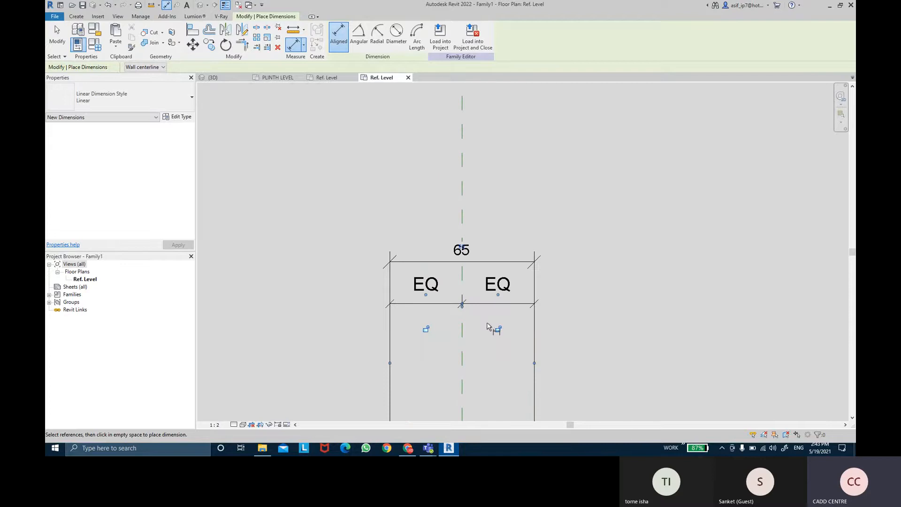
- Dimension the mullion's overall length from the pointed tip to the top edge, placing the dimension outside the outline's left side
middle_click_drag(473, 355, 459, 141)
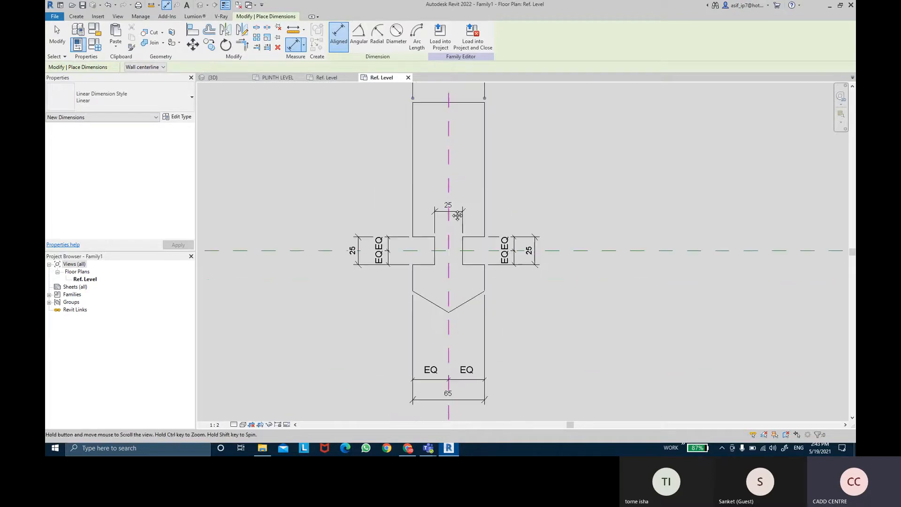
key("Tab")
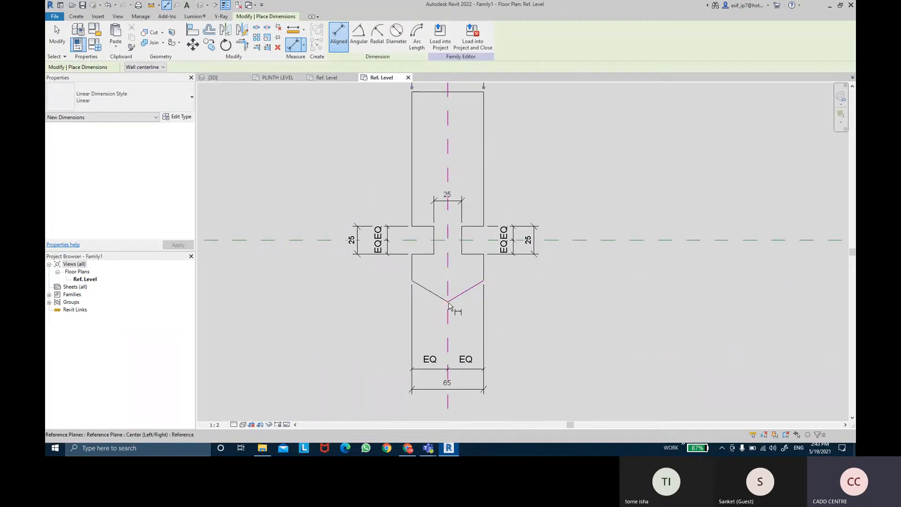
key("Tab")
left_click(449, 303)
scroll(435, 109, "down", 1)
middle_click_drag(434, 109, 444, 205)
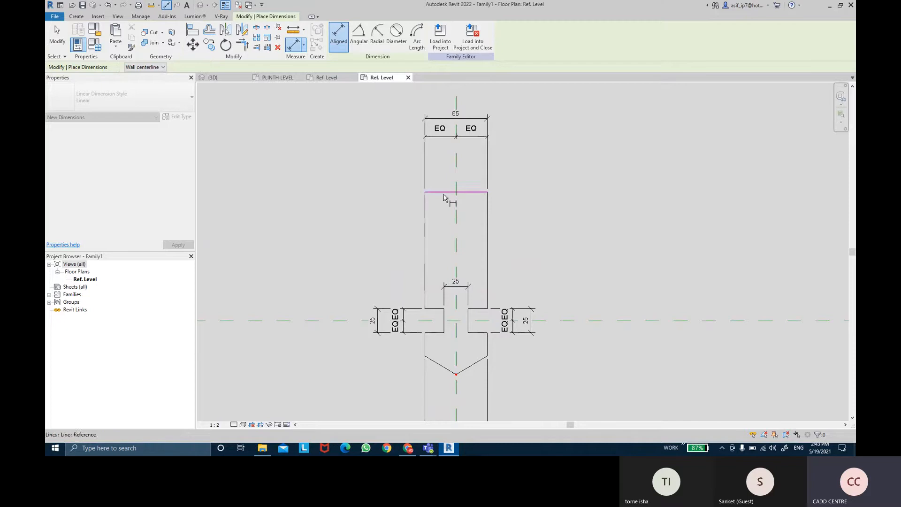
left_click(452, 193)
left_click(346, 195)
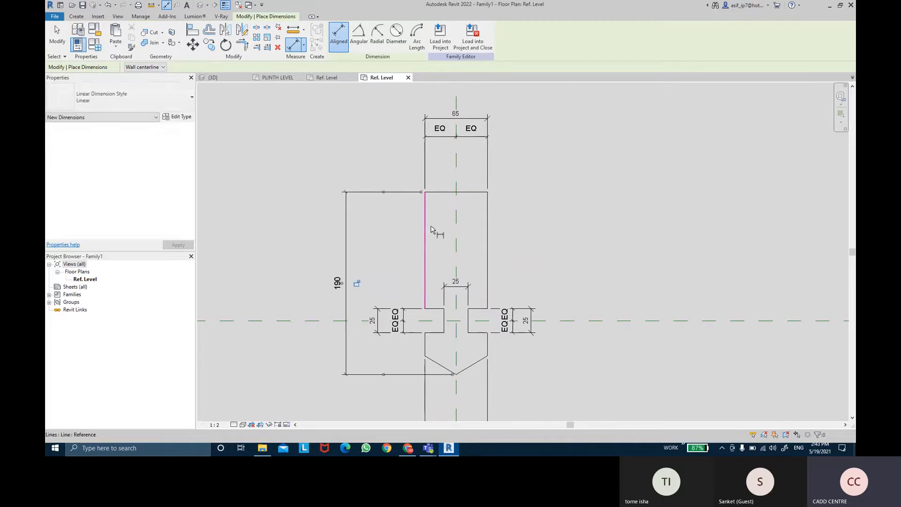
key("Escape")
key("Escape")
- Tile all open views so that both families and the project views are shown side by side
scroll(526, 245, "down", 1)
middle_click_drag(527, 244, 500, 236)
scroll(505, 232, "down", 2)
scroll(505, 232, "up", 1)
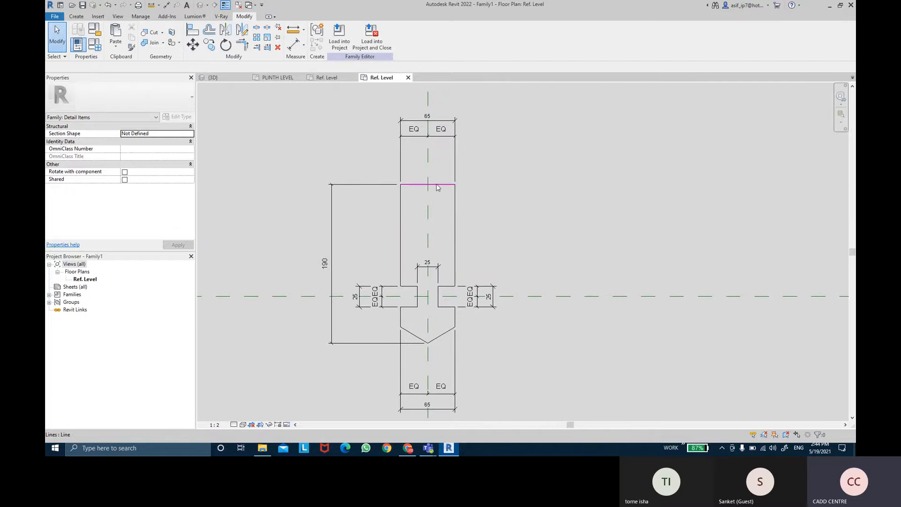
middle_click_drag(480, 257, 478, 252)
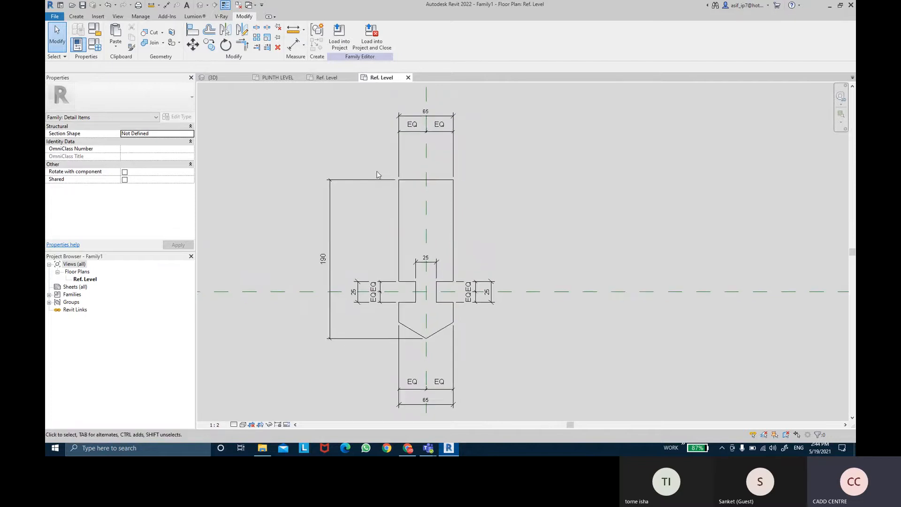
mouse_move(365, 111)
middle_mouse_down()
mouse_move(374, 120)
mouse_move(363, 125)
mouse_move(309, 118)
middle_mouse_up()
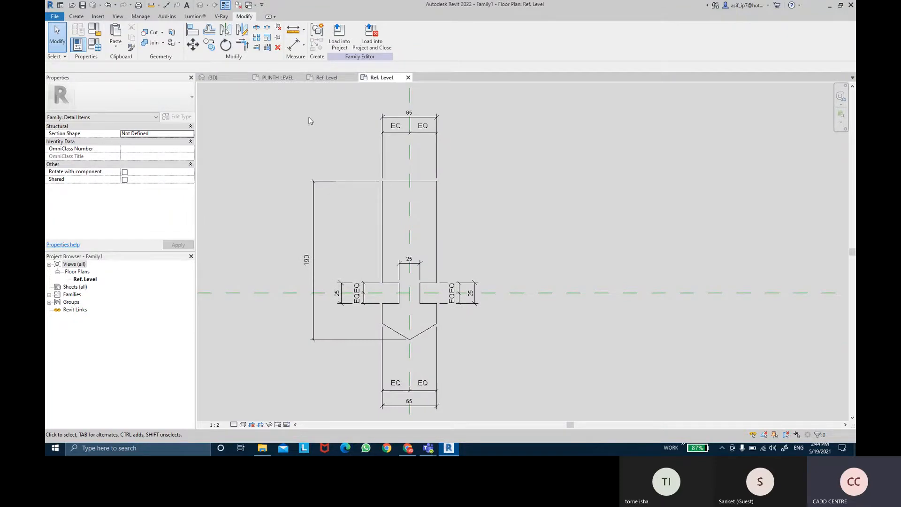
left_click(117, 17)
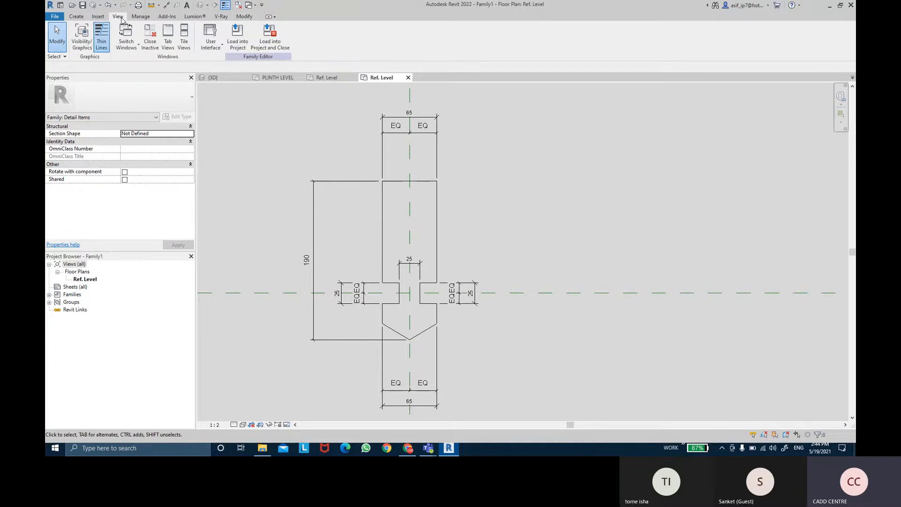
left_click(183, 51)
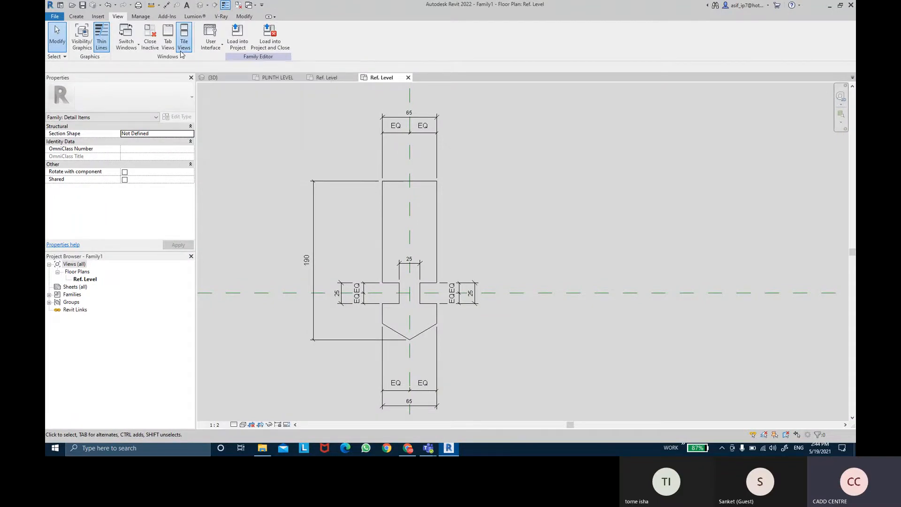
- Close the project's 3D view, keeping the PLINTH LEVEL plan tiled beside the two family views
scroll(625, 294, "down", 5)
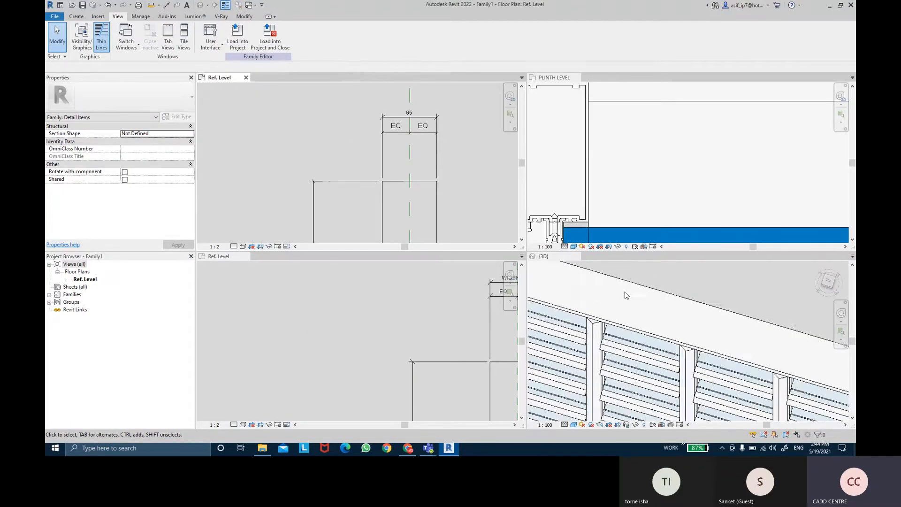
left_click(646, 287)
scroll(646, 287, "down", 2)
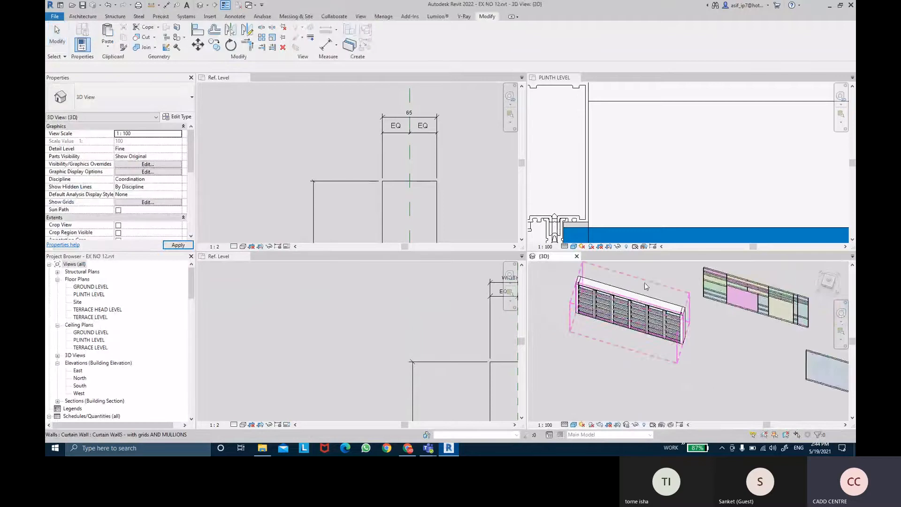
scroll(645, 281, "up", 1)
left_click(645, 279)
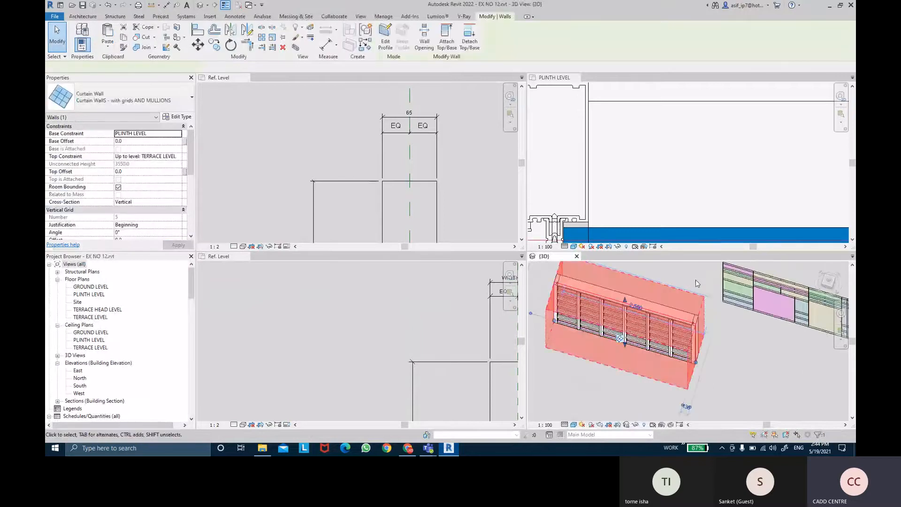
left_click(702, 293)
scroll(696, 325, "down", 2)
left_click(633, 140)
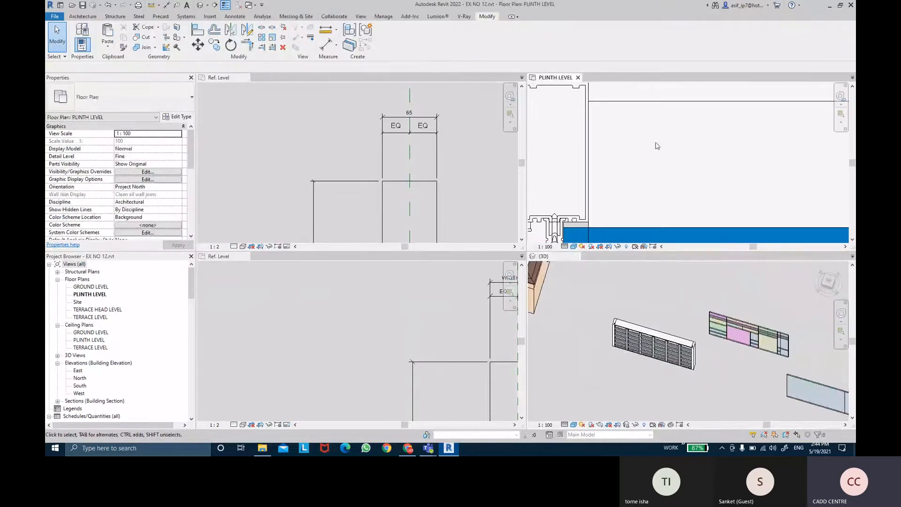
scroll(655, 145, "down", 3)
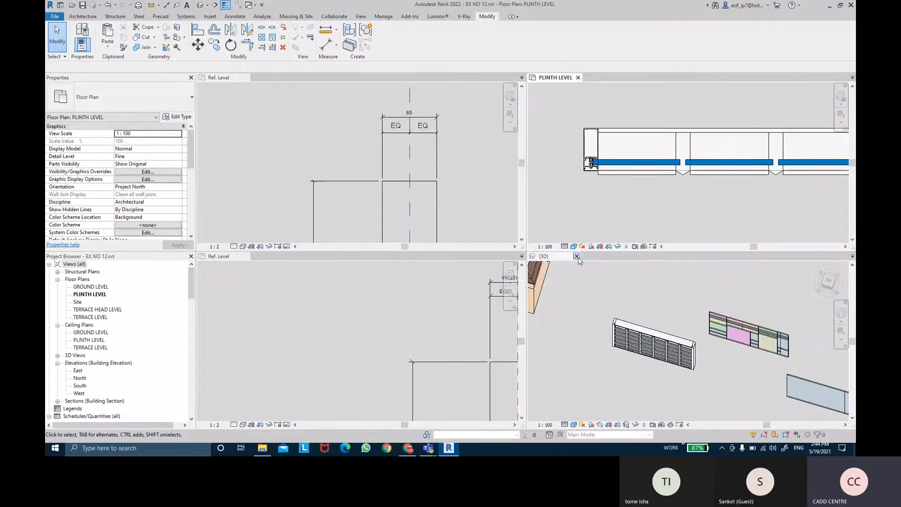
left_click(577, 257)
- Examine the curtain wall in the PLINTH LEVEL plan alongside the mullion outlines of the detail item and the profile family
scroll(616, 230, "down", 2)
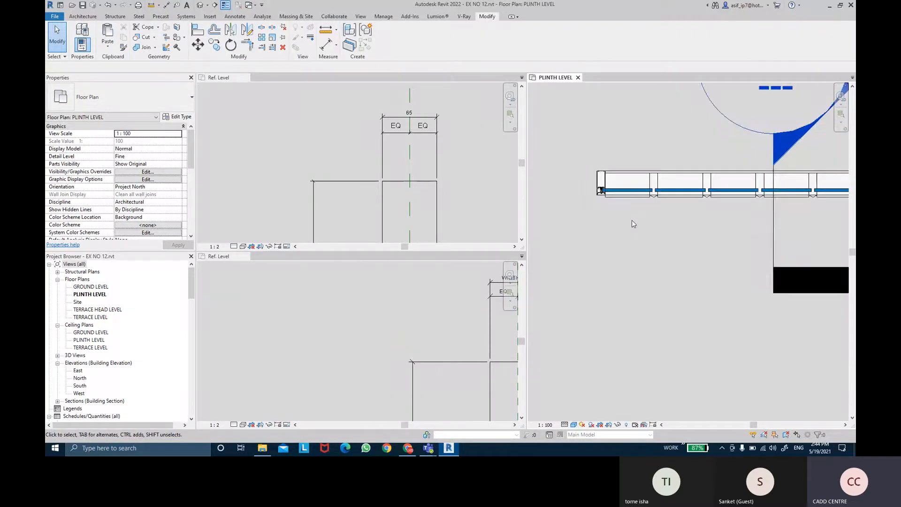
middle_click_drag(635, 222, 632, 292)
scroll(632, 292, "down", 1)
scroll(413, 181, "down", 8)
left_click(446, 197)
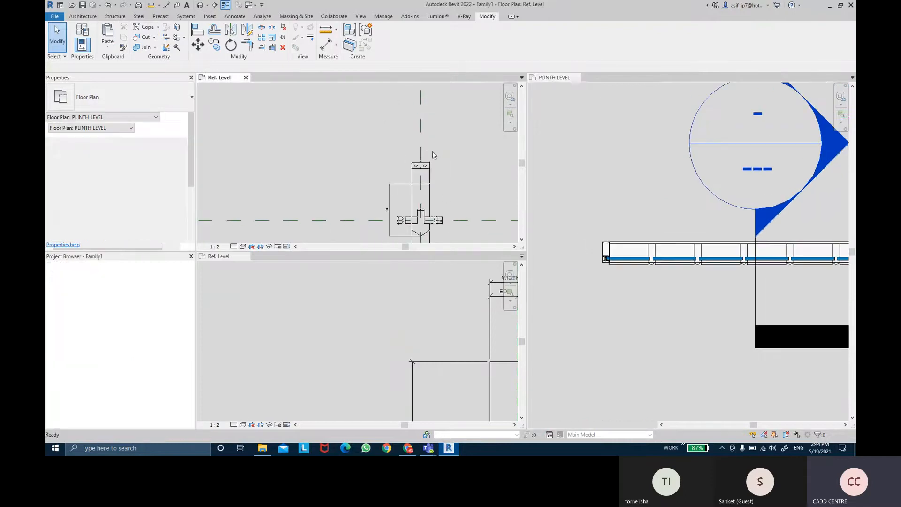
scroll(382, 136, "up", 5)
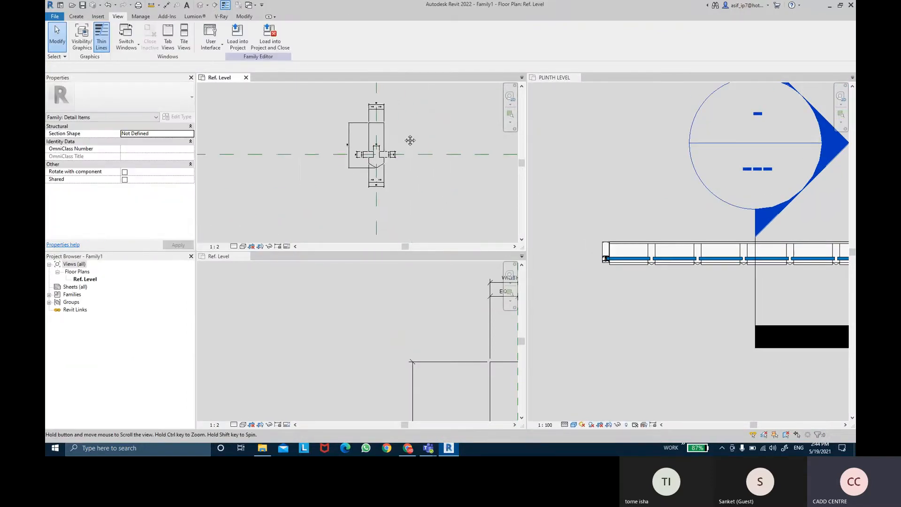
left_click(366, 322)
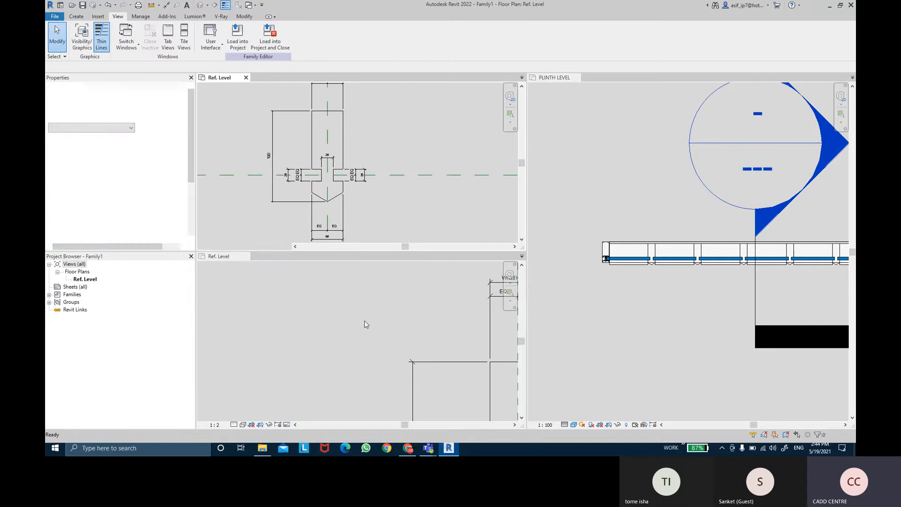
scroll(366, 322, "down", 6)
scroll(381, 326, "up", 5)
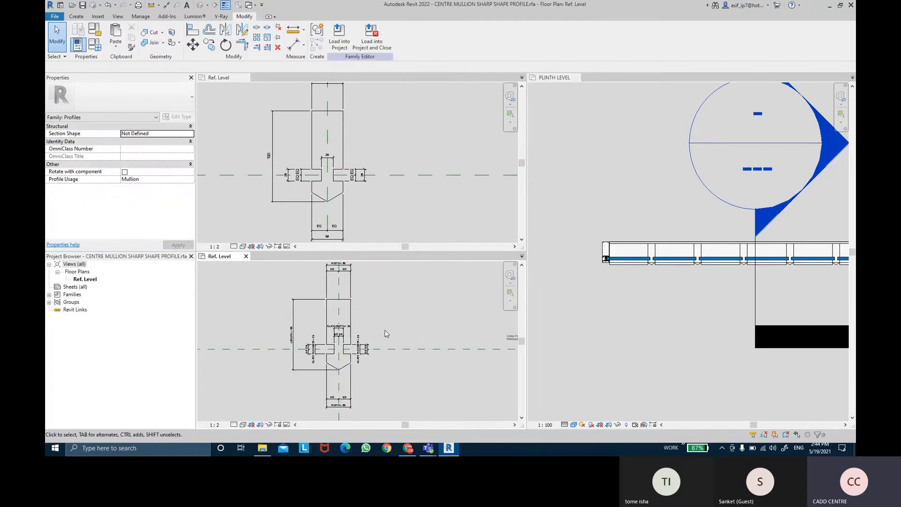
left_click(386, 334)
scroll(385, 333, "down", 2)
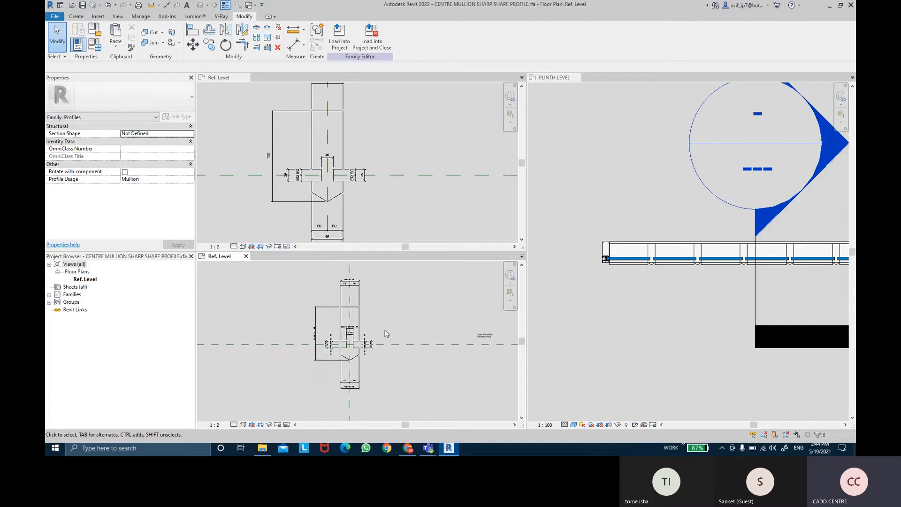
scroll(650, 157, "down", 1)
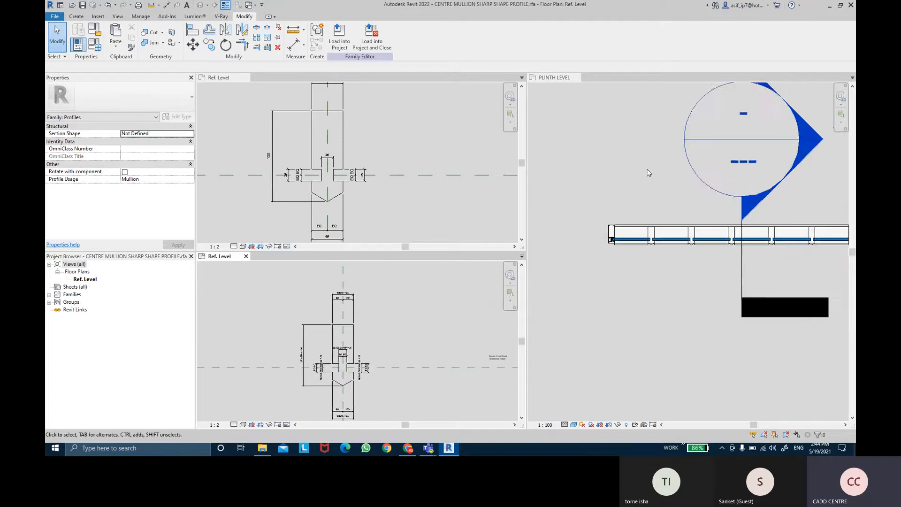
scroll(649, 171, "up", 2)
left_click(652, 191)
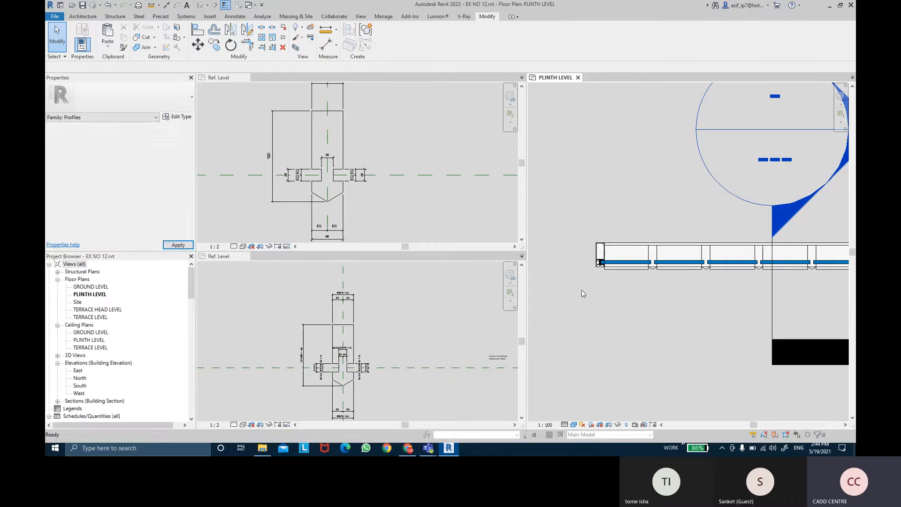
scroll(632, 227, "up", 1)
middle_click_drag(620, 225, 563, 198)
scroll(631, 213, "down", 1)
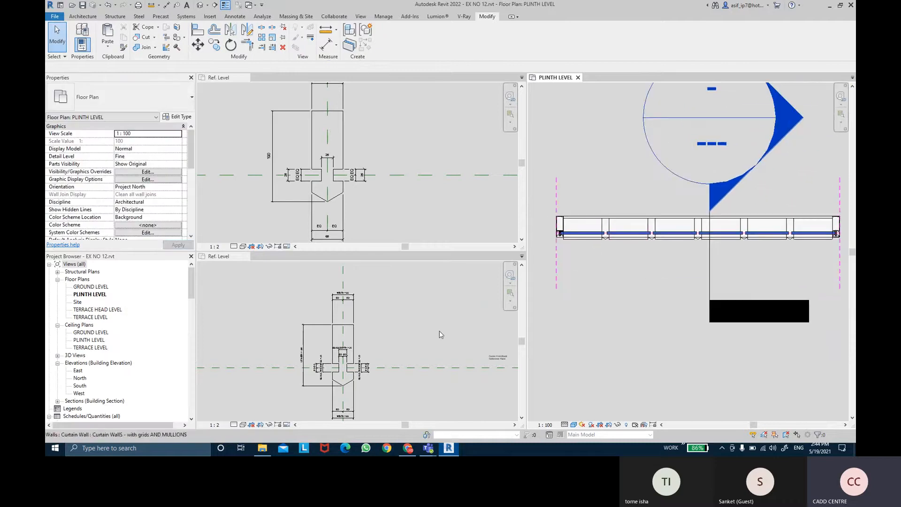
left_click(431, 333)
scroll(372, 334, "down", 4)
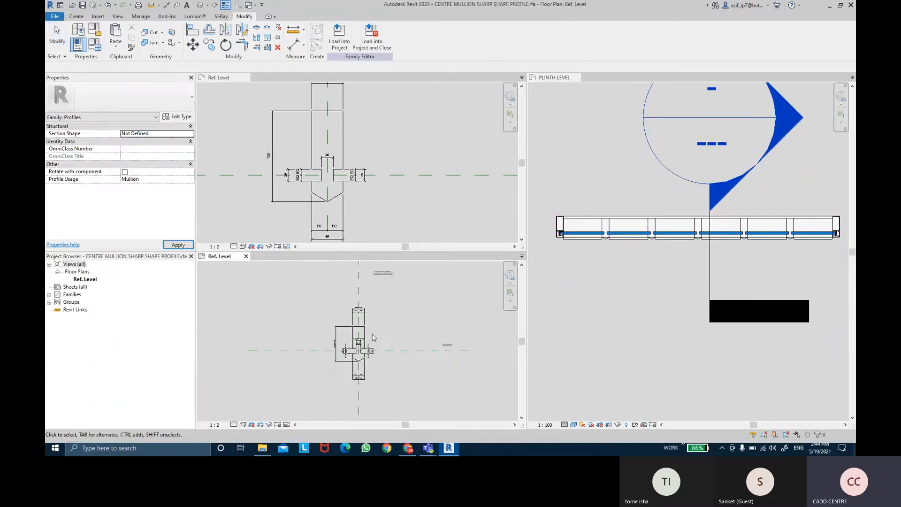
scroll(372, 336, "up", 3)
mouse_move(376, 340)
middle_mouse_down()
mouse_move(416, 322)
mouse_move(347, 329)
mouse_move(355, 321)
middle_mouse_up()
scroll(407, 318, "up", 2)
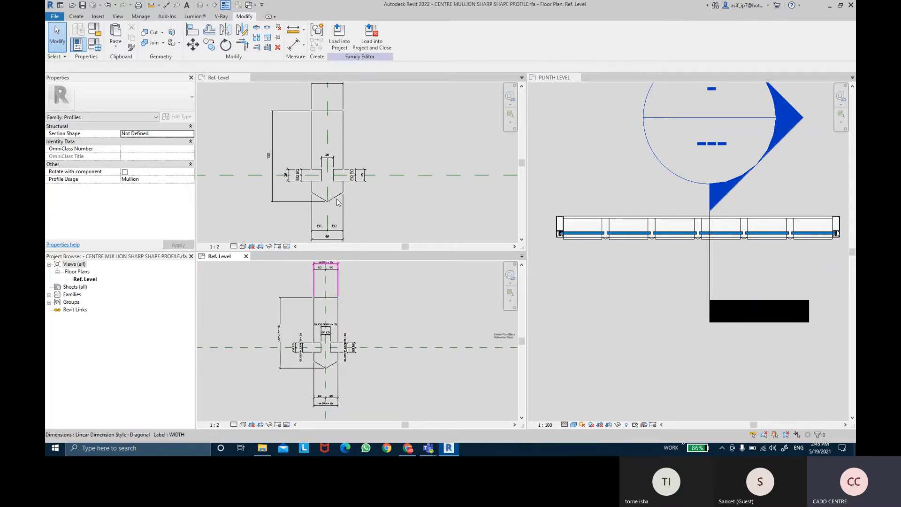
- Label the detail item's overall length dimension with a new type family parameter named LENGTH, following the profile family's label
scroll(282, 340, "up", 5)
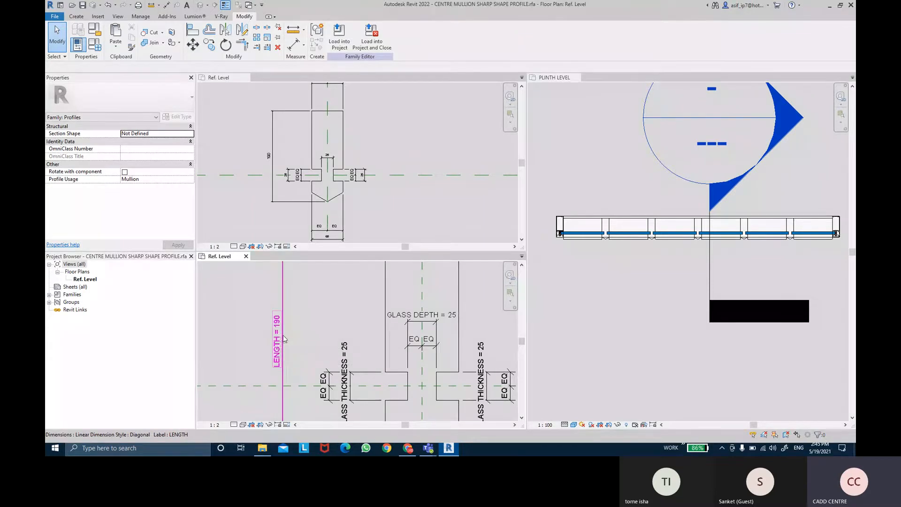
left_click(275, 145)
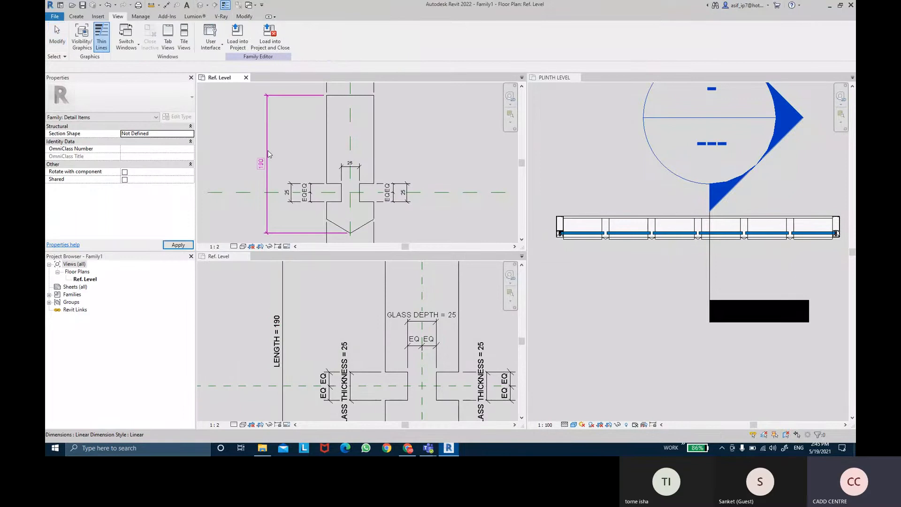
left_click(267, 155)
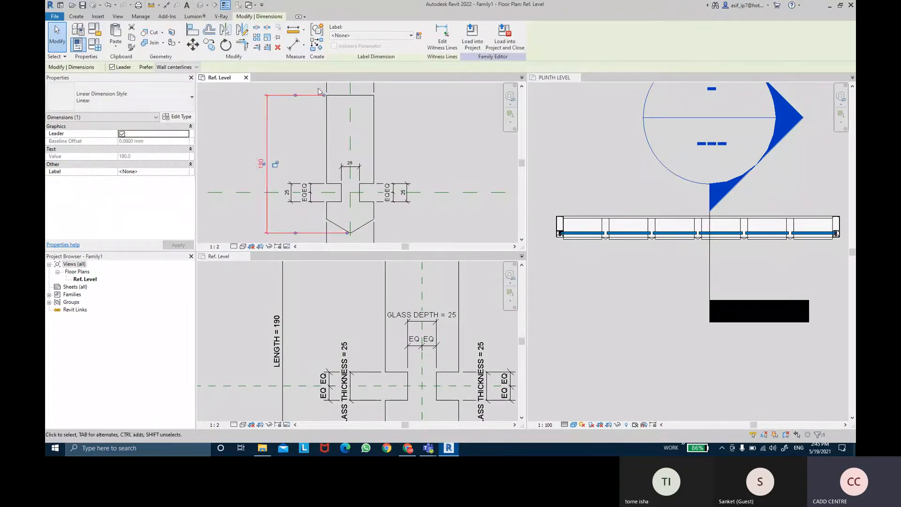
left_click(423, 38)
type("LENGTH")
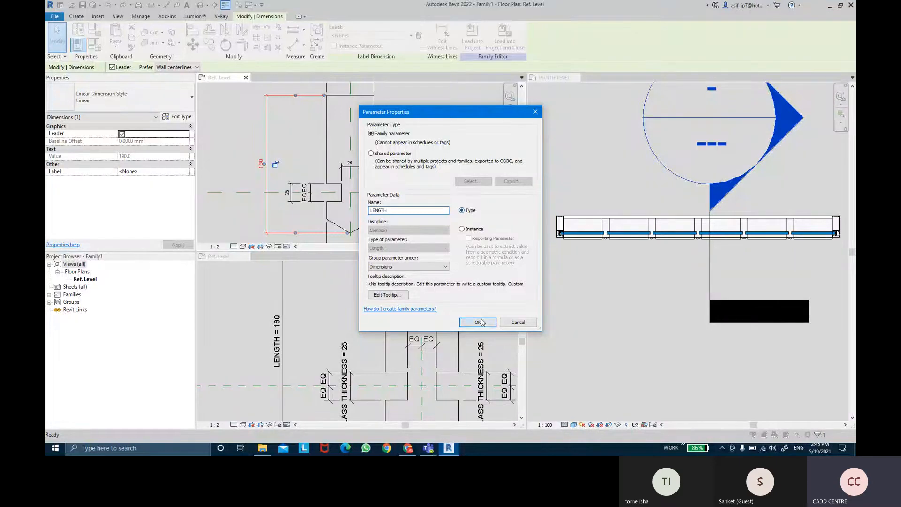
left_click(478, 322)
left_click(302, 161)
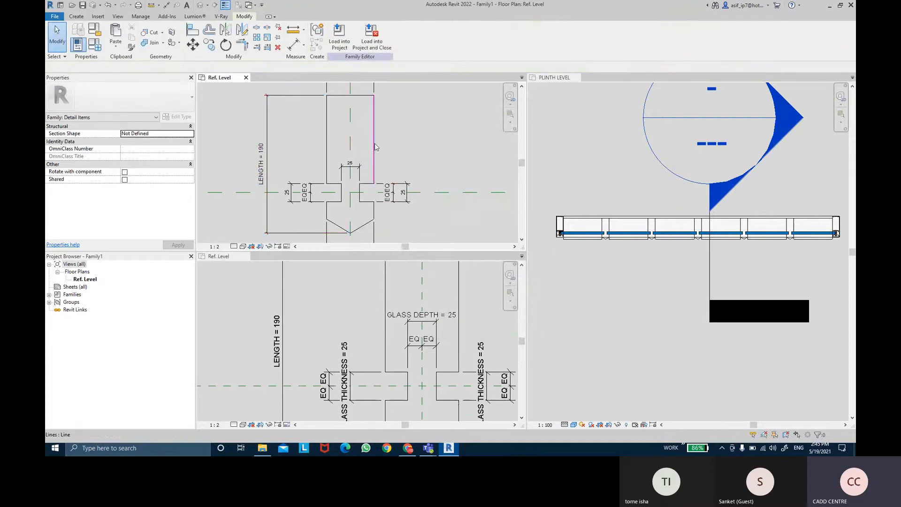
- Dimension the inner notch edges about the vertical reference plane, placed above the existing glass depth dimension, and make the segments equal
middle_click_drag(406, 298, 387, 285)
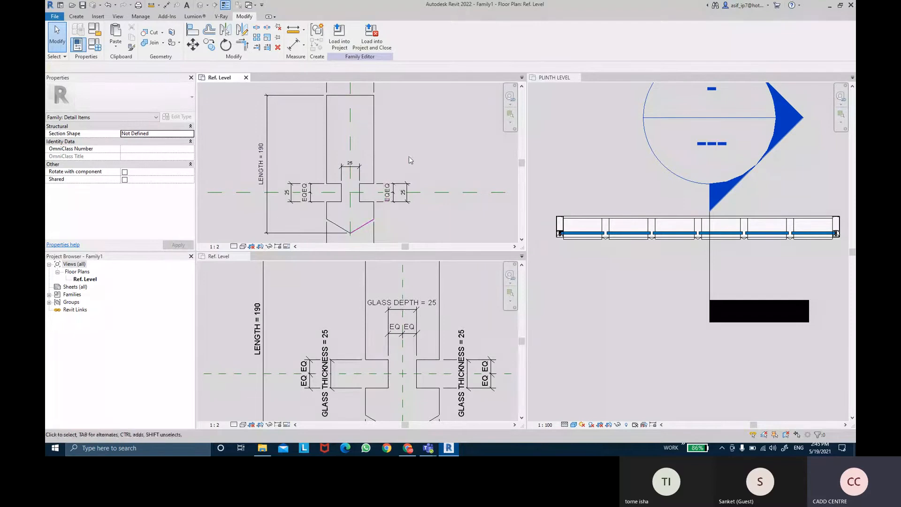
scroll(407, 162, "down", 2)
scroll(390, 214, "up", 1)
middle_click_drag(396, 216, 398, 175)
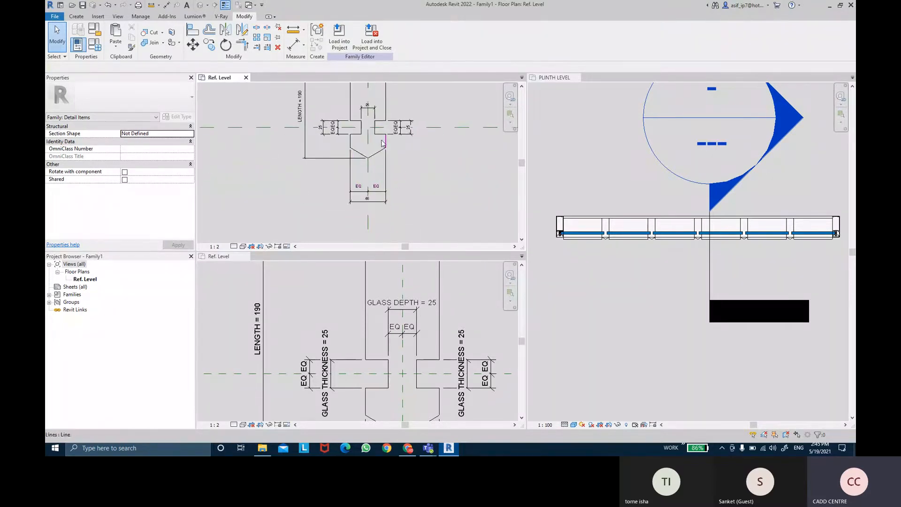
scroll(383, 133, "up", 1)
middle_click_drag(381, 134, 376, 160)
key("d")
key("i")
scroll(376, 141, "up", 4)
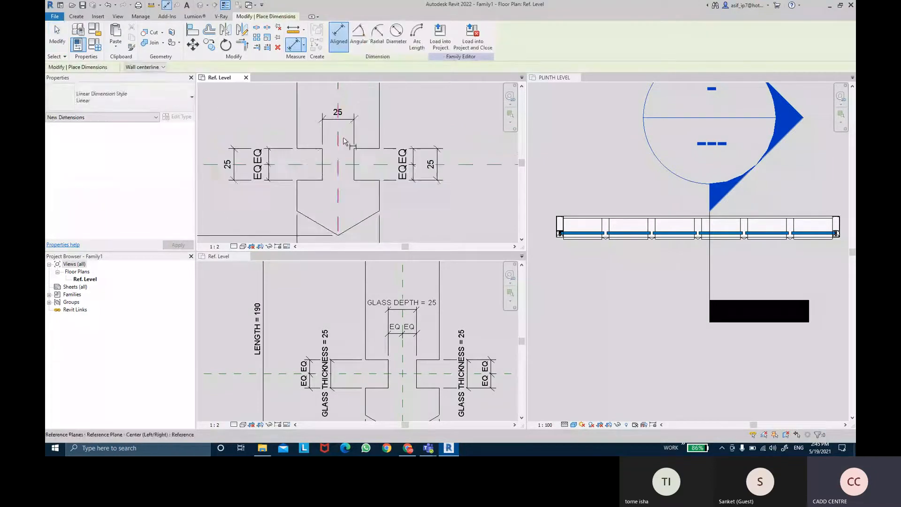
left_click(337, 158)
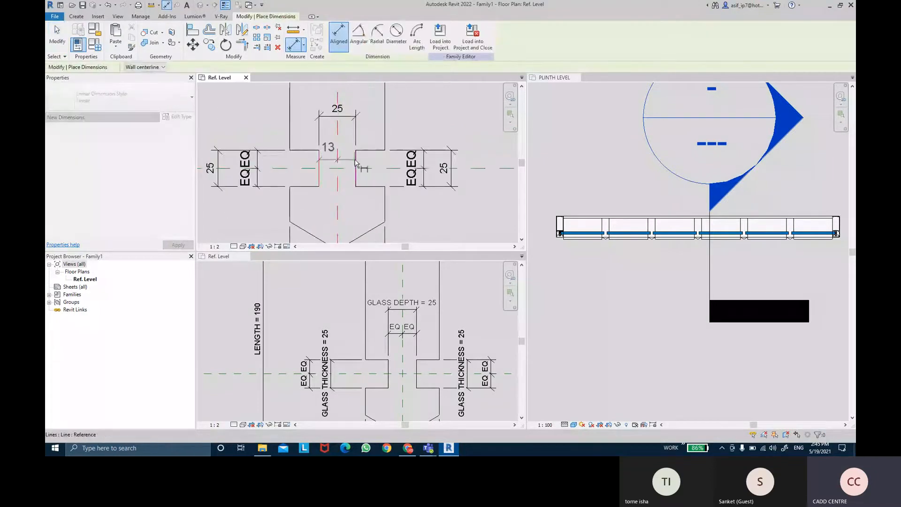
left_click(356, 160)
middle_click_drag(373, 99, 384, 163)
left_click(383, 136)
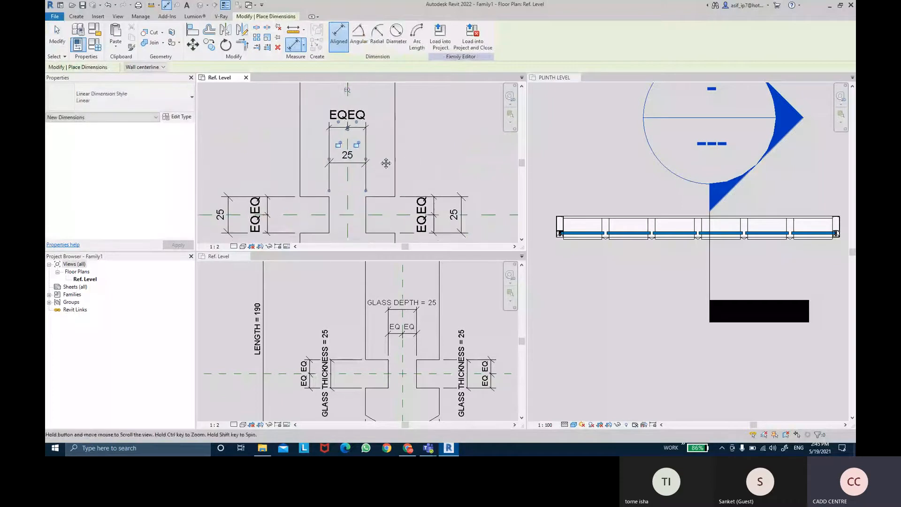
- Label the detail item's inner notch width dimension with a new type family parameter named GLASS DEPTH
key("Escape")
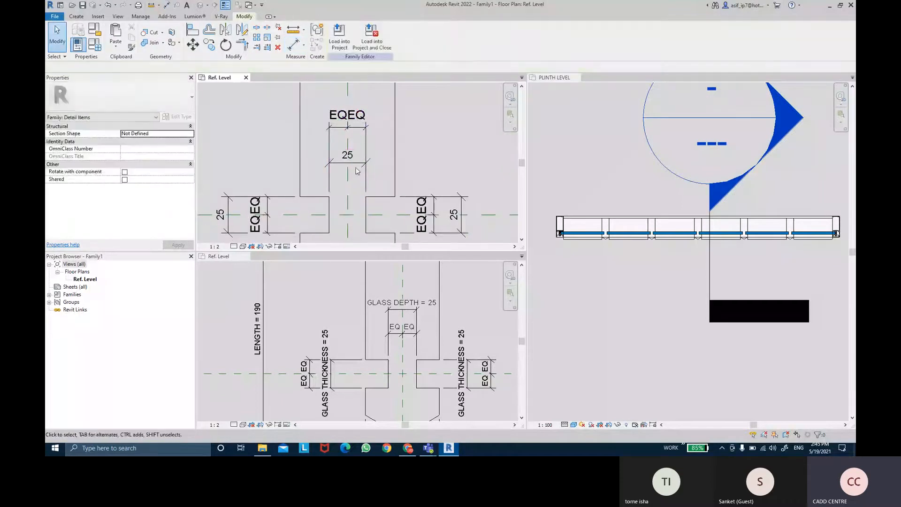
left_click(366, 176)
left_click(419, 36)
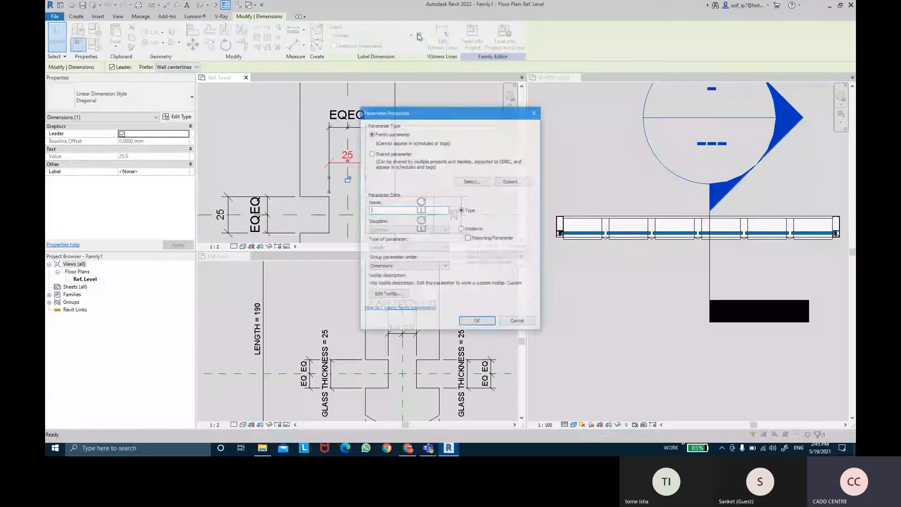
left_click_drag(438, 114, 537, 108)
type("GLASS DEPTH")
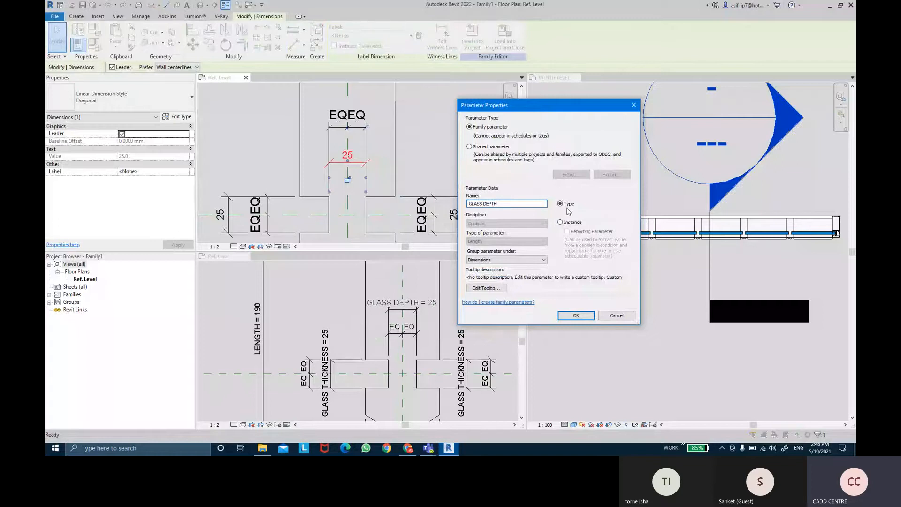
left_click(575, 316)
left_click(433, 170)
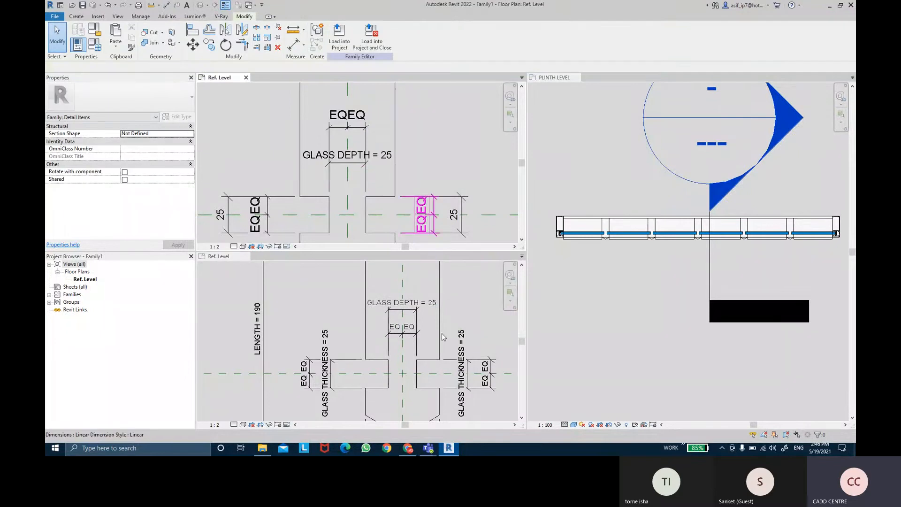
- Label the overall notch height dimensions on both sides of the mullion together with a new type family parameter named GLASS THICKNESS
left_click(468, 205)
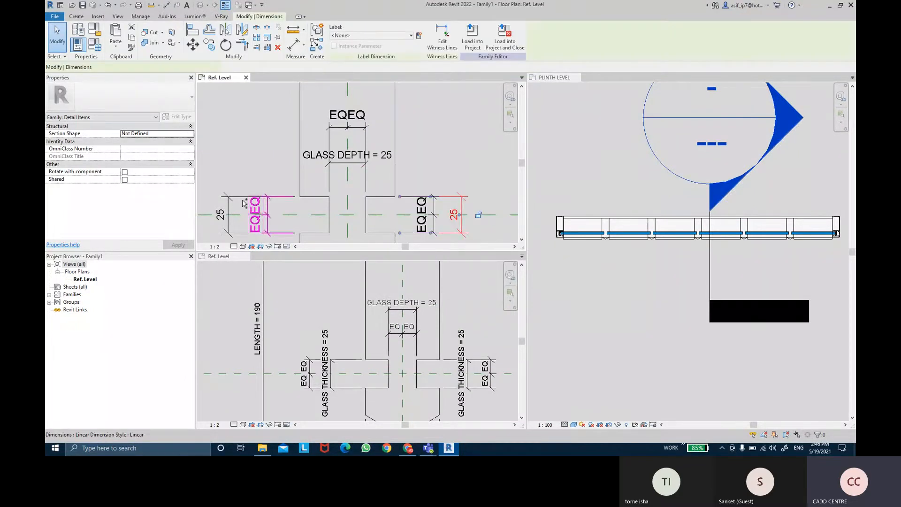
left_click(221, 209, "ctrl")
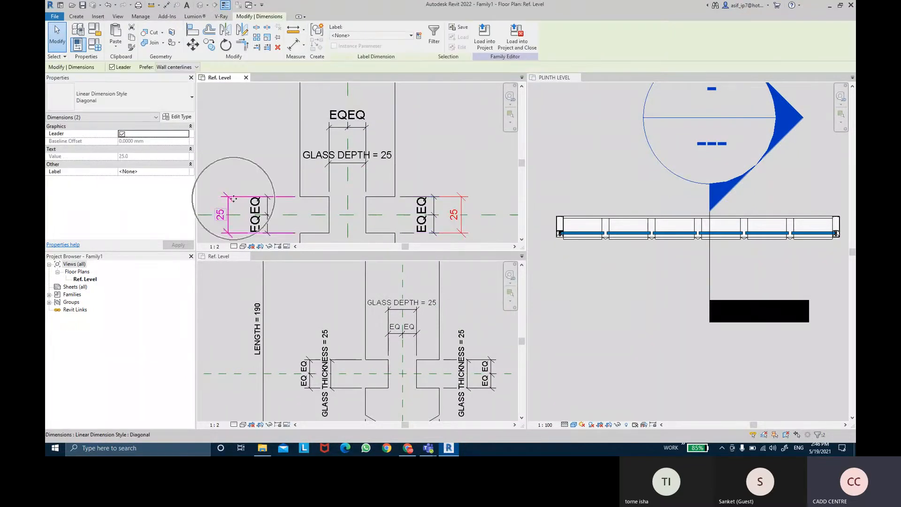
left_click(419, 38)
type("GLASS THICKNESS")
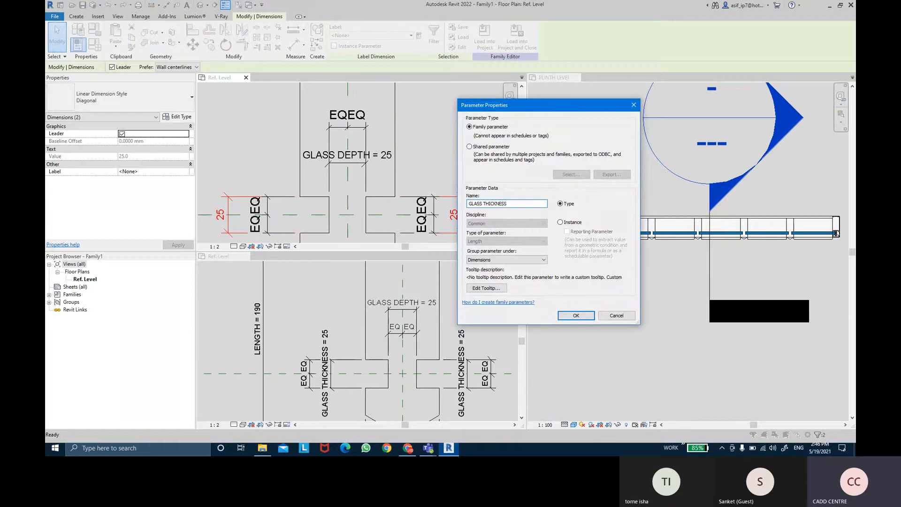
key("Return")
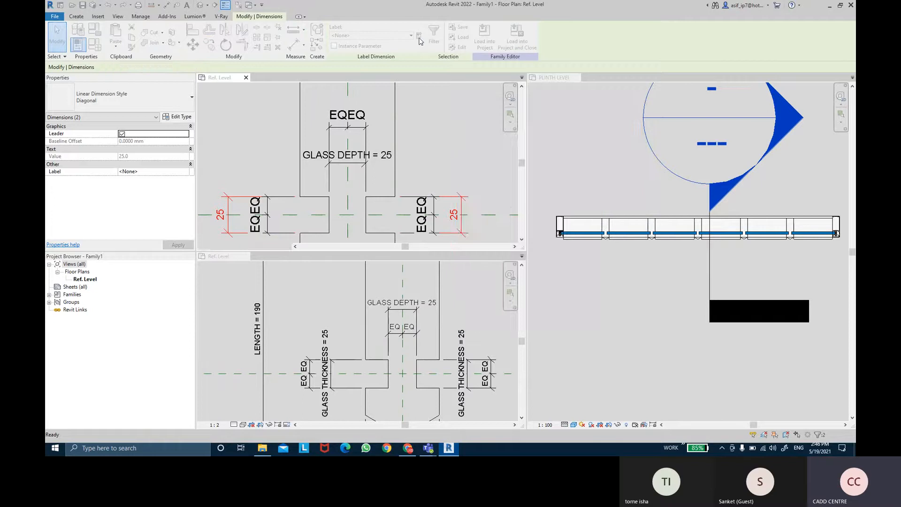
left_click(432, 137)
- Label the detail item's overall width dimensions above and below the mullion with a new type family parameter named WIDTH, following the profile family's label
scroll(431, 136, "down", 6)
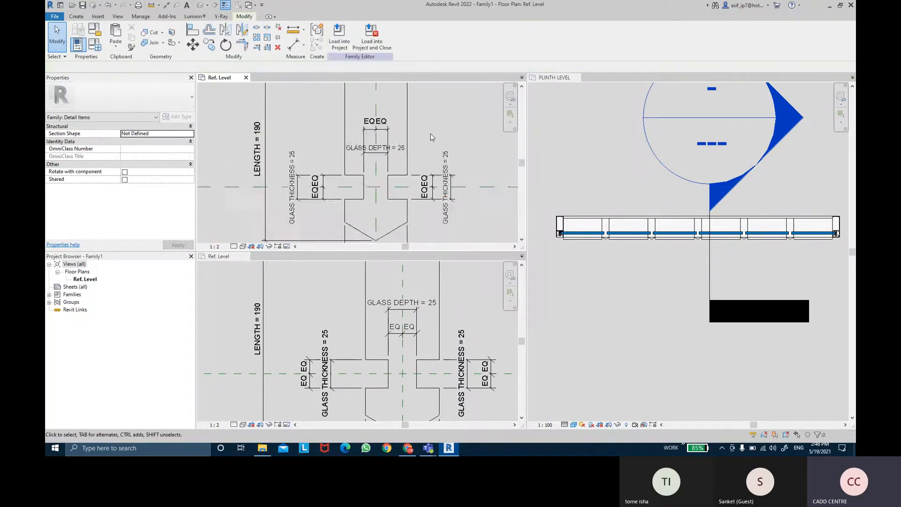
scroll(418, 229, "up", 4)
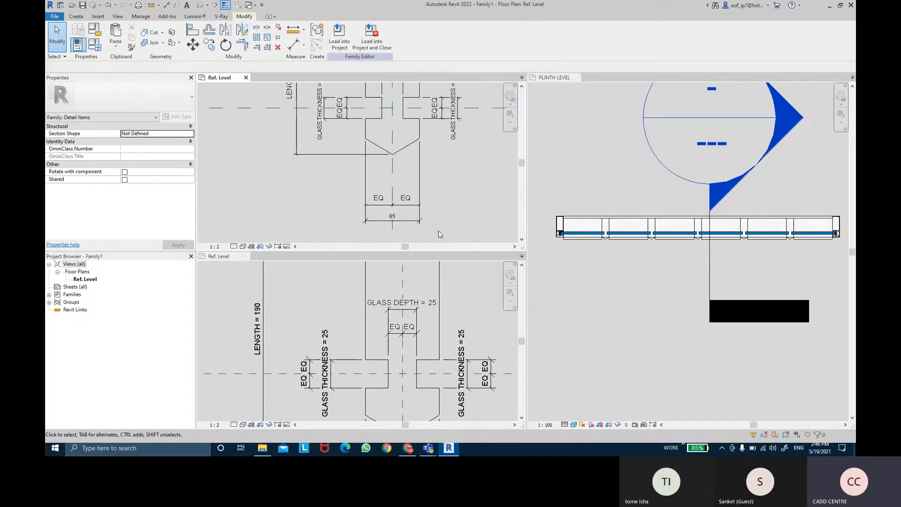
scroll(456, 324, "down", 6)
left_click(473, 363)
scroll(468, 375, "up", 3)
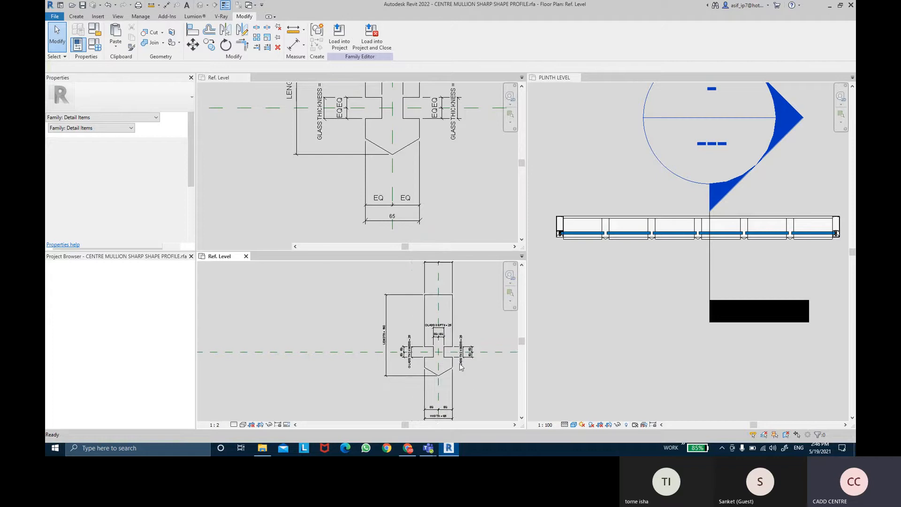
middle_click_drag(472, 388, 447, 304)
scroll(416, 348, "up", 3)
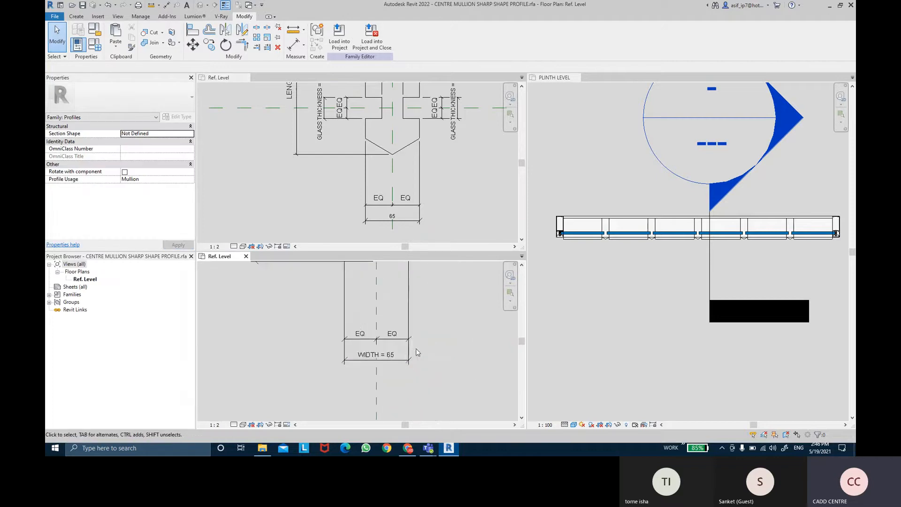
left_click(446, 212)
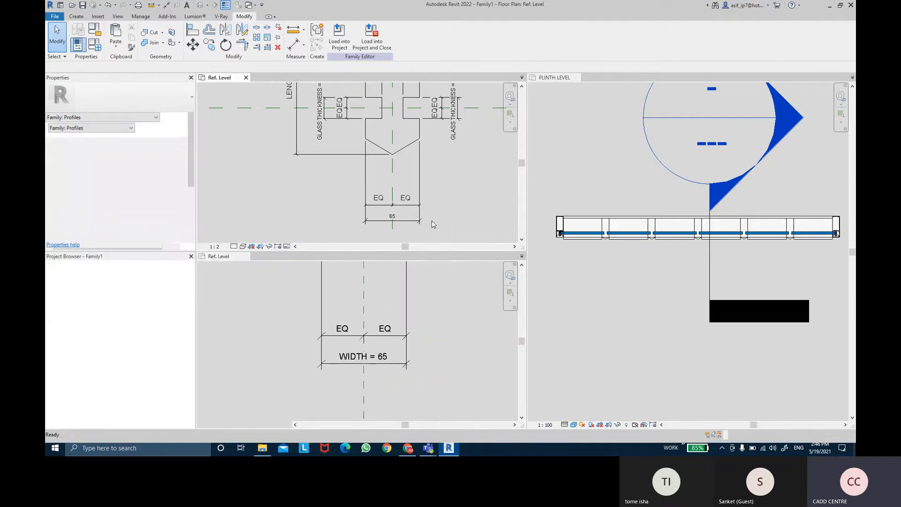
scroll(436, 221, "down", 2)
left_click(420, 218)
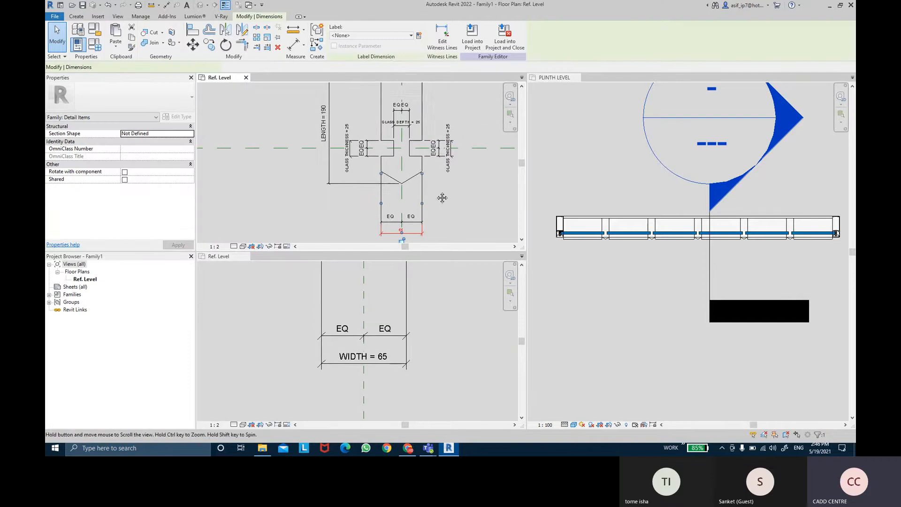
middle_click_drag(444, 159, 429, 249)
left_click(410, 94, "ctrl")
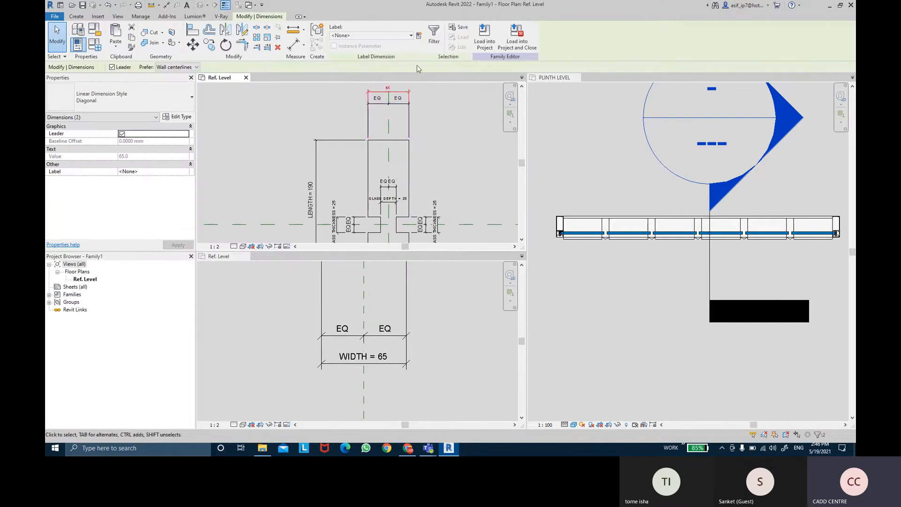
left_click(419, 35)
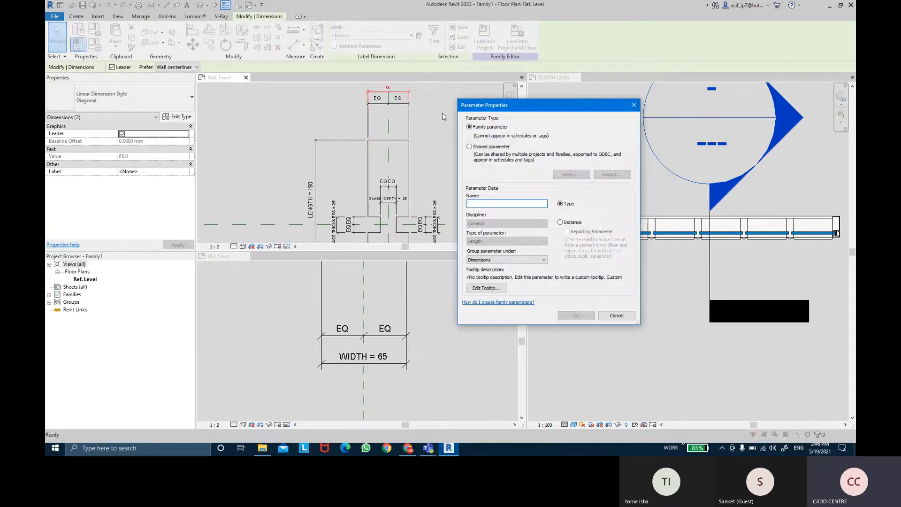
type("WIDTH")
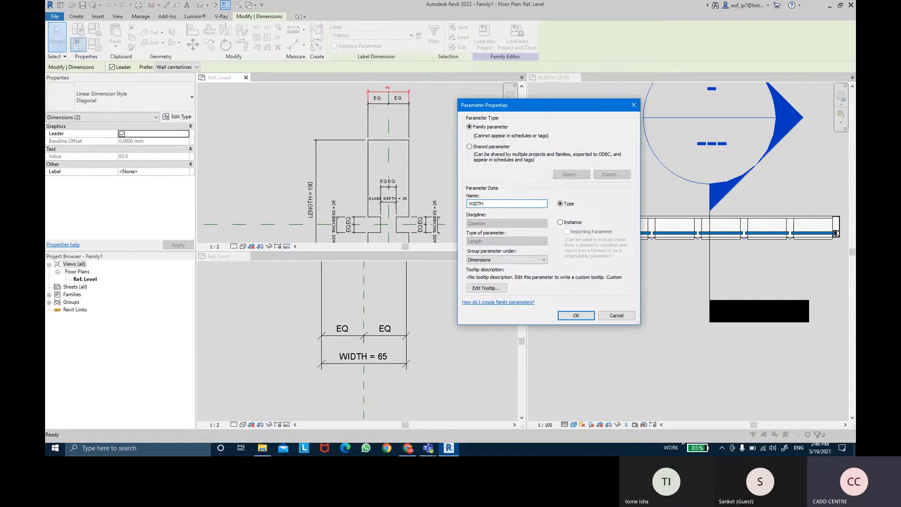
left_click(575, 316)
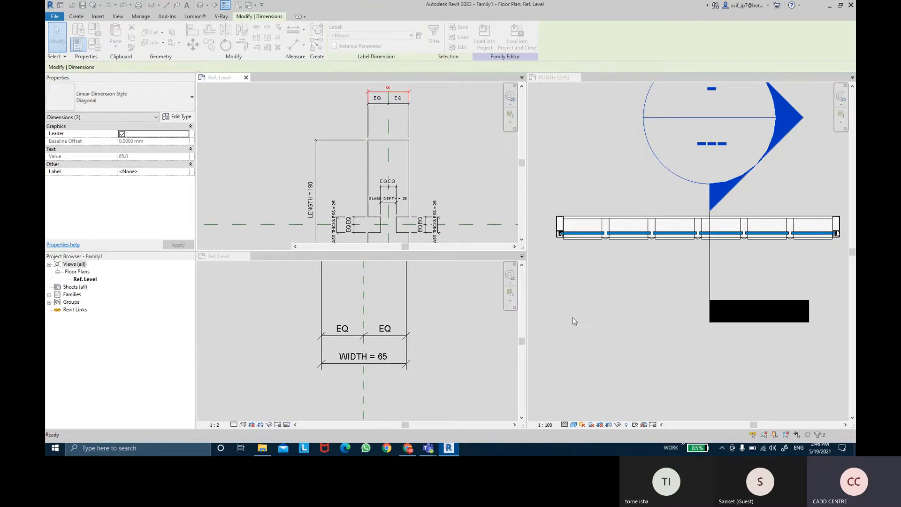
left_click(443, 153)
- Compare the detail item's mullion outline, EQ dimensions and parameter labels with those of the profile family
middle_click_drag(443, 153, 426, 110)
left_click(426, 308)
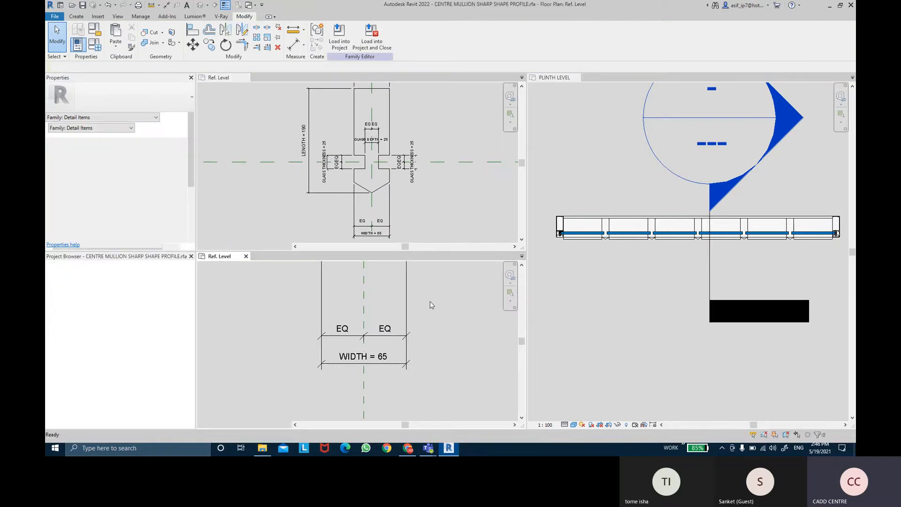
scroll(427, 307, "down", 3)
middle_click_drag(428, 305, 443, 340)
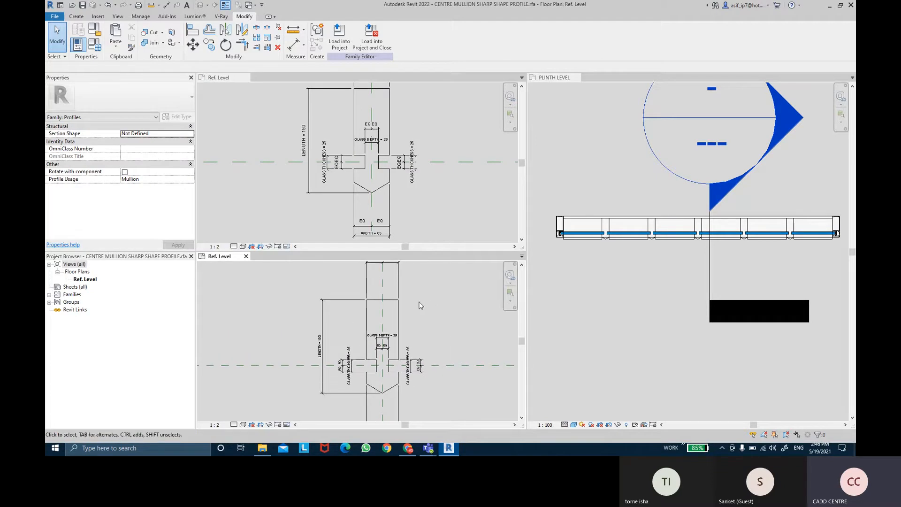
left_click(426, 125)
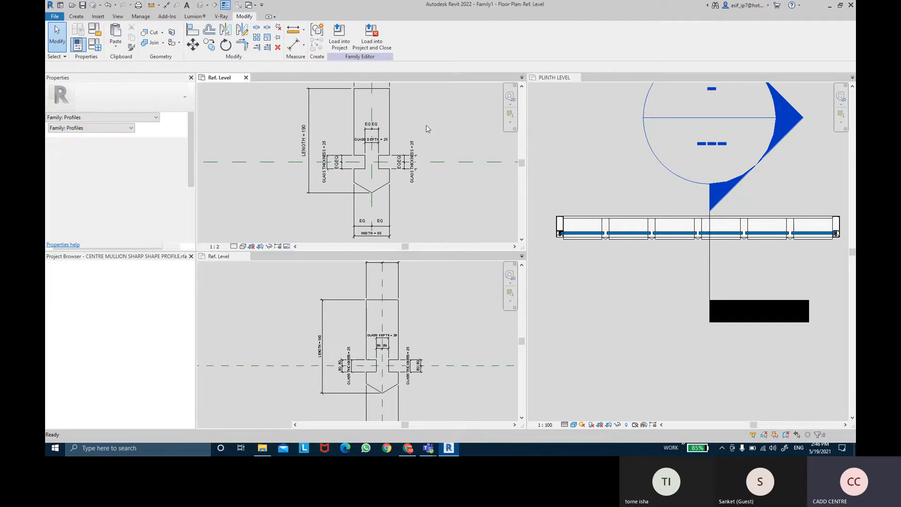
scroll(381, 125, "up", 3)
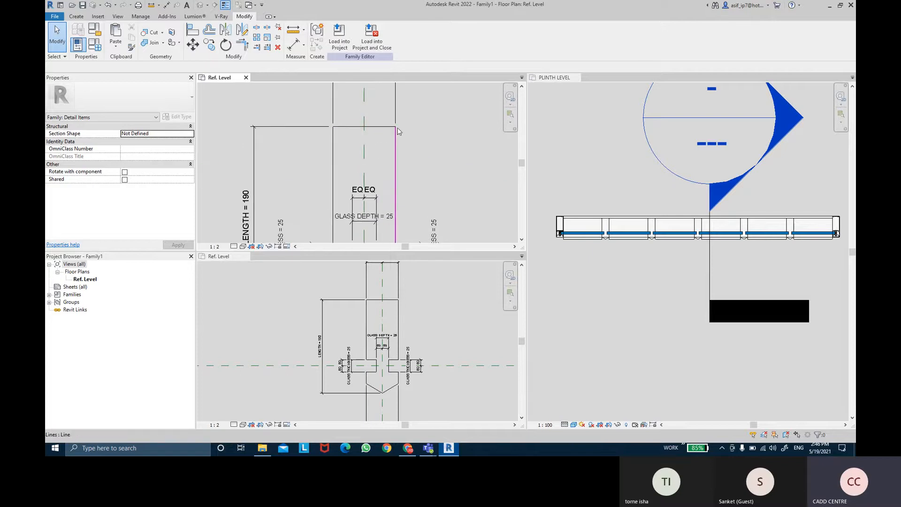
middle_click_drag(398, 211, 409, 149)
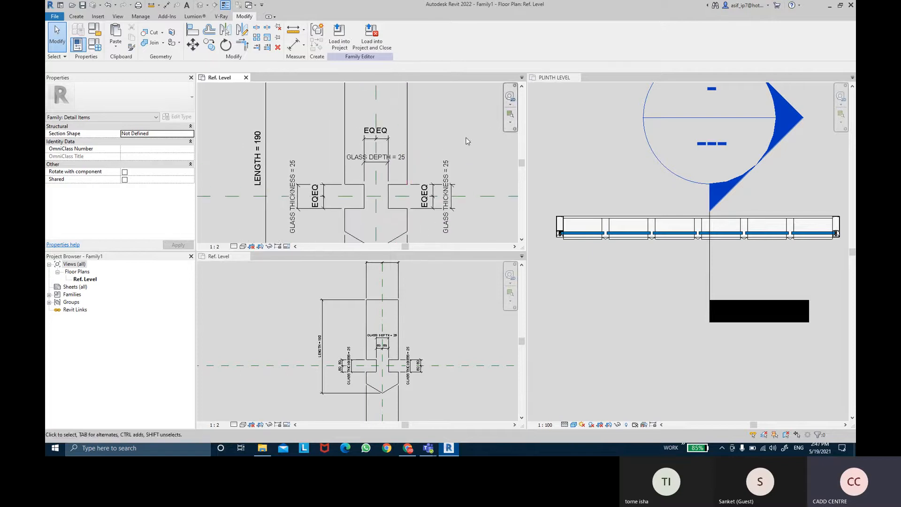
mouse_move(467, 137)
middle_mouse_down()
mouse_move(468, 164)
mouse_move(491, 159)
mouse_move(465, 183)
mouse_move(457, 153)
mouse_move(451, 161)
mouse_move(466, 176)
middle_mouse_up()
scroll(462, 148, "down", 1)
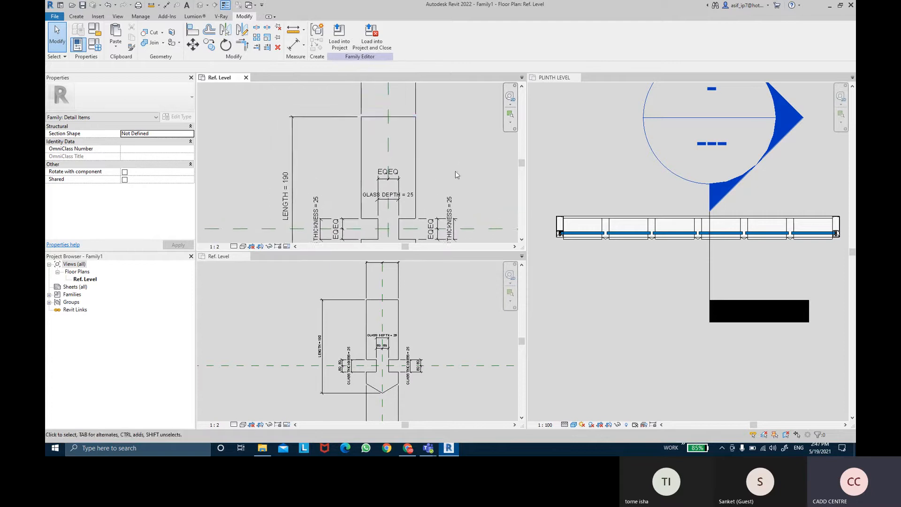
scroll(419, 133, "down", 1)
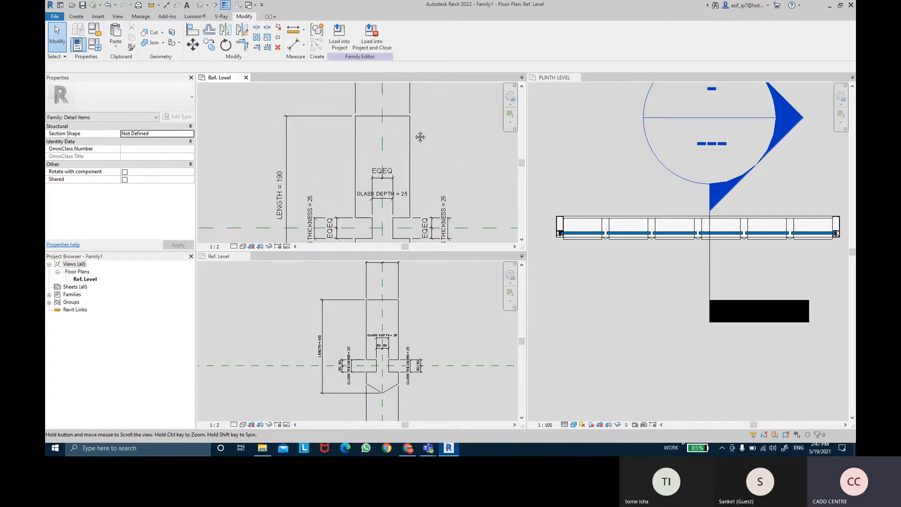
scroll(416, 131, "down", 1)
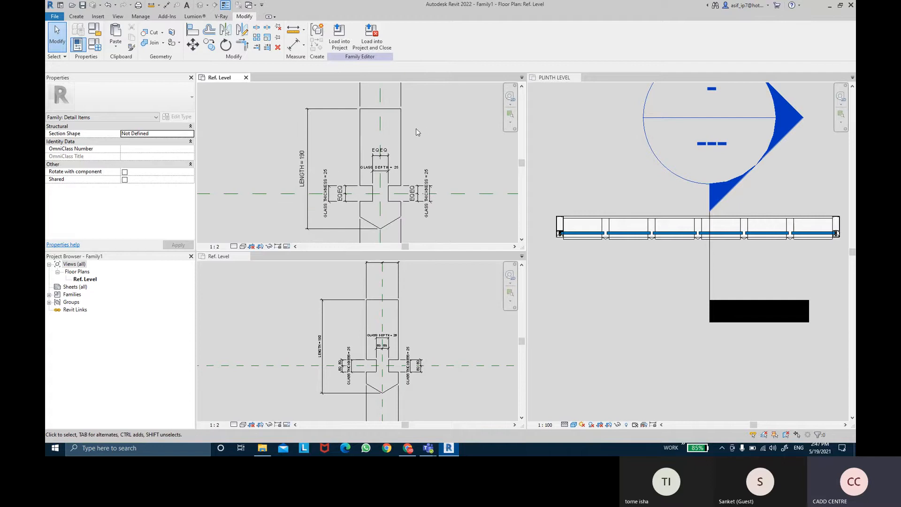
- Combine the tiled views into tabs, activate the detail item family's view, and tile all the open views again
left_click(118, 17)
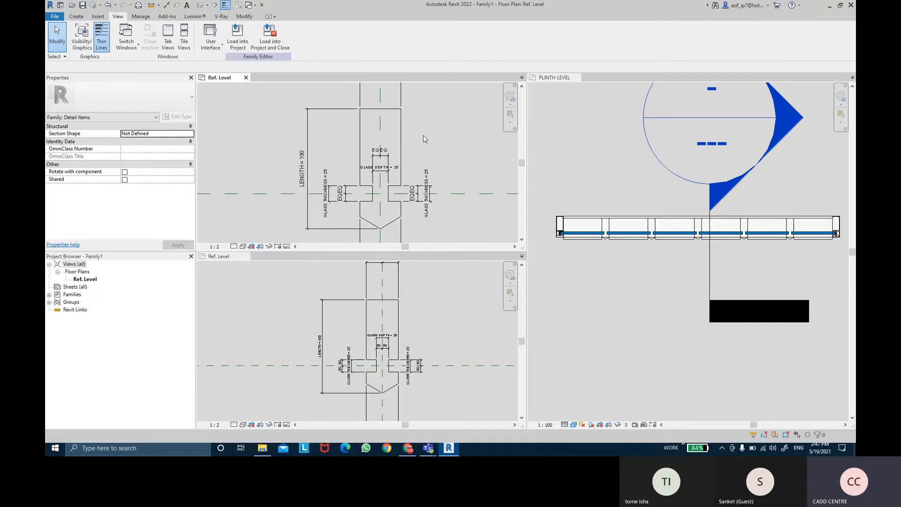
key("t")
key("w")
middle_click_drag(441, 153, 478, 192)
left_click(272, 77)
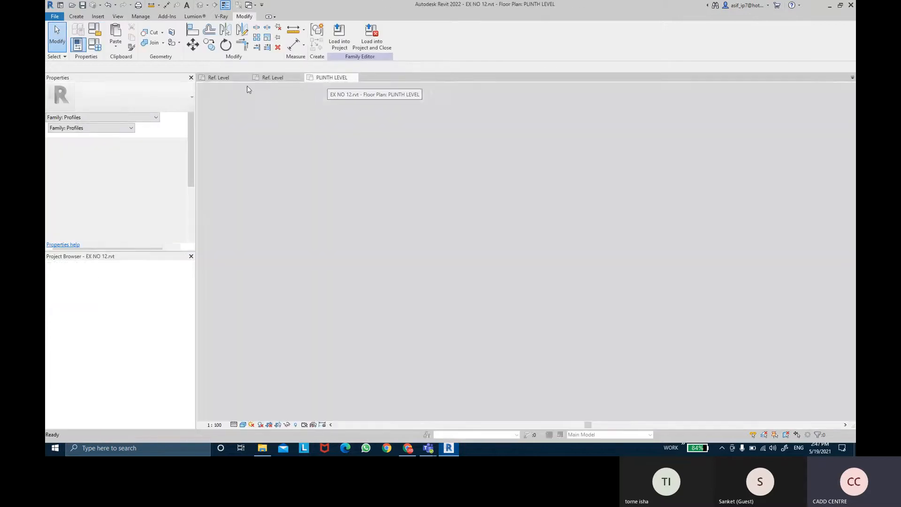
left_click(219, 78)
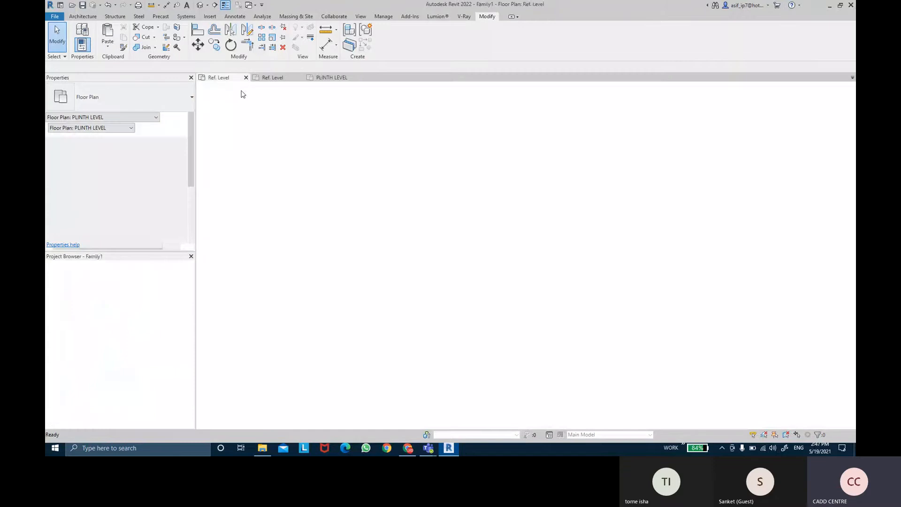
key("w")
key("t")
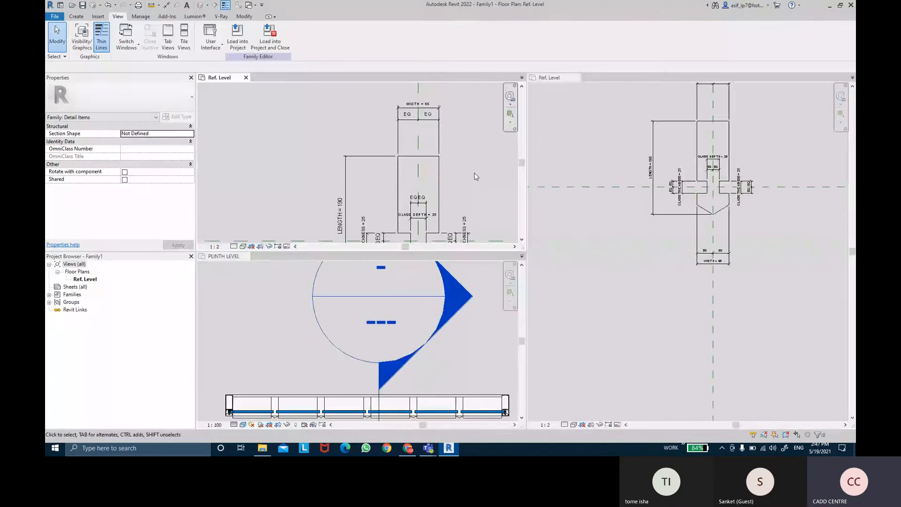
scroll(475, 177, "down", 1)
middle_click_drag(473, 177, 437, 141)
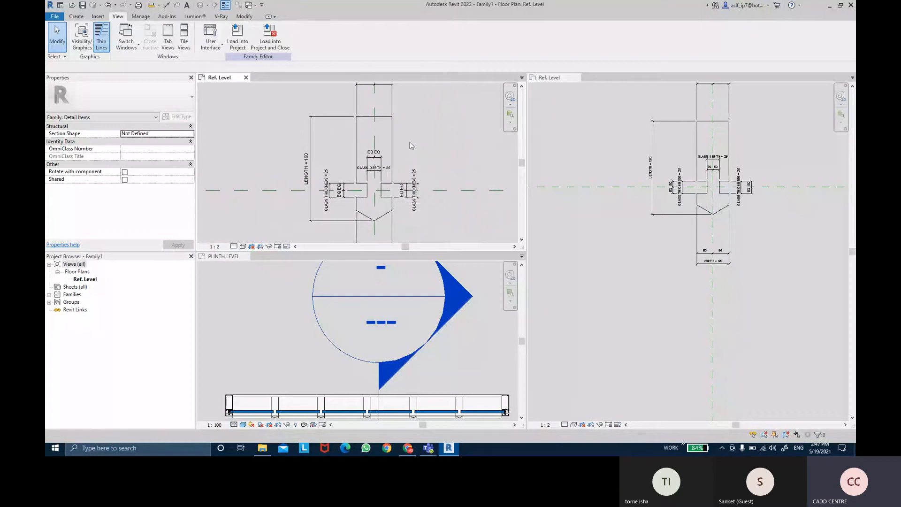
- Combine the tiled views into tabs so the detail item family's Ref. Level view fills the drawing area, framed on the mullion
key("t")
key("w")
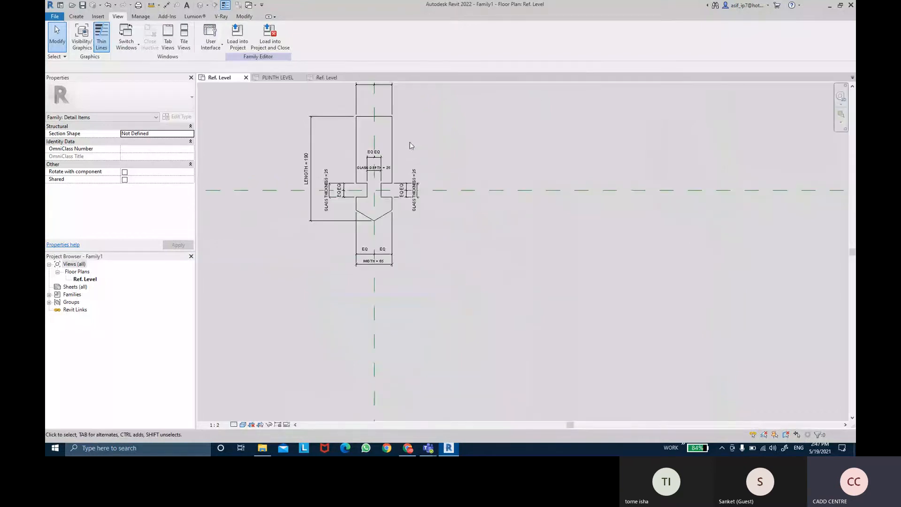
middle_click_drag(416, 152, 433, 188)
scroll(382, 139, "up", 2)
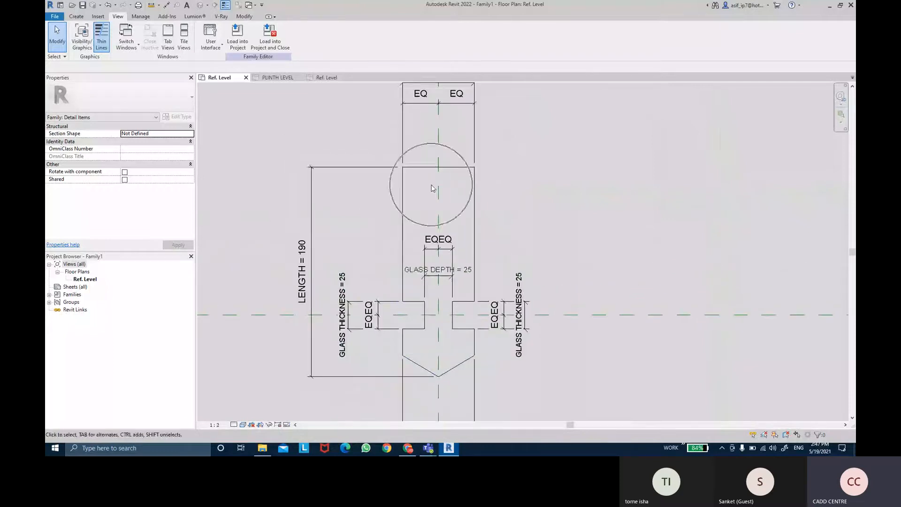
middle_click_drag(445, 116, 457, 110)
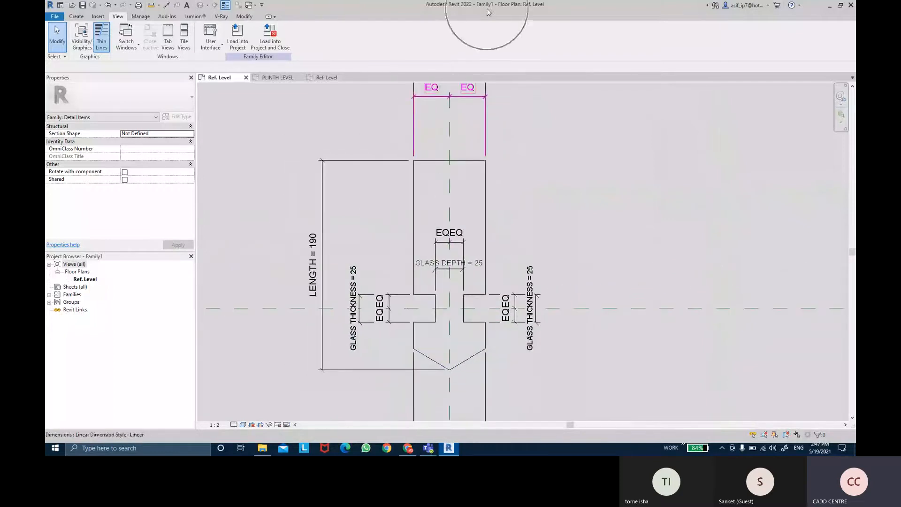
left_click(76, 17)
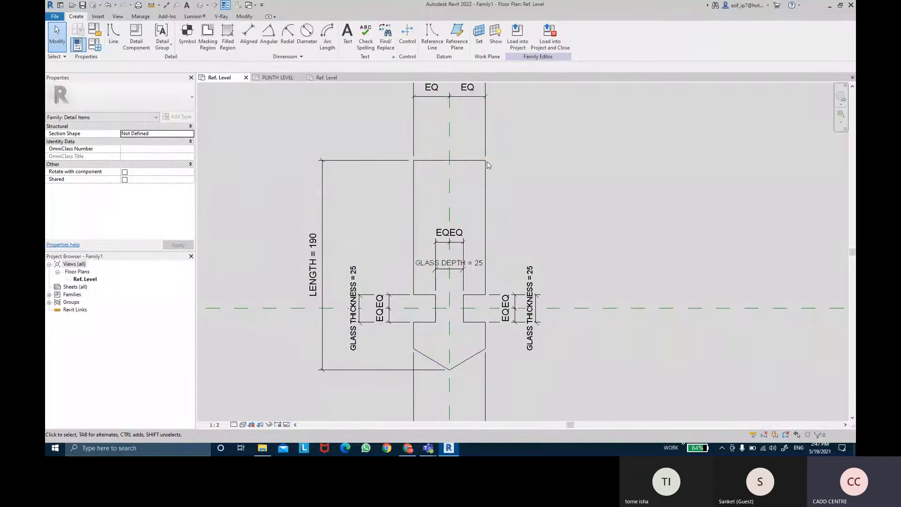
- Check the detail item family's category and family parameters, leaving its settings as they are
middle_click_drag(487, 162, 484, 157)
scroll(484, 157, "down", 1)
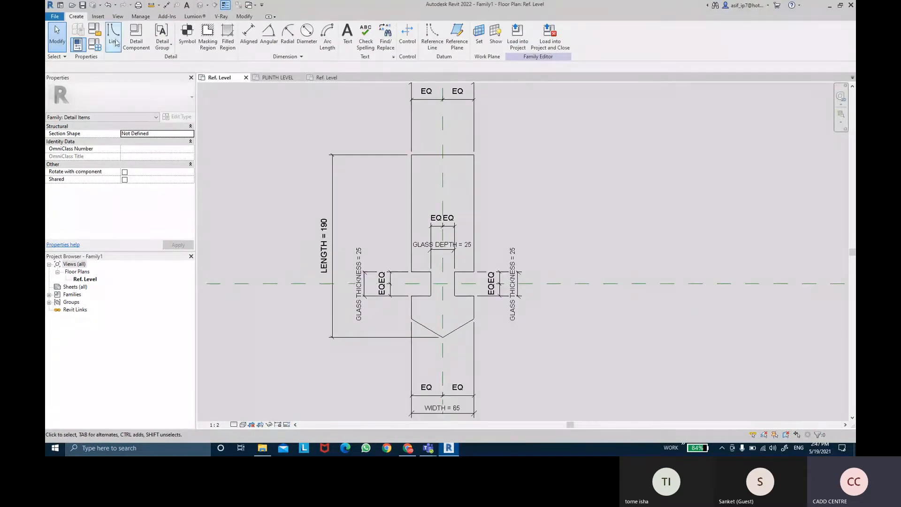
left_click(92, 33)
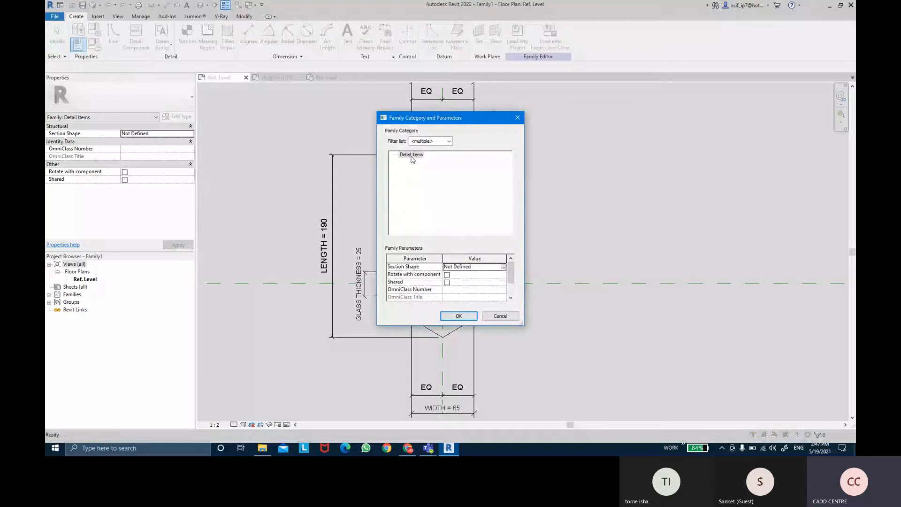
left_click(500, 315)
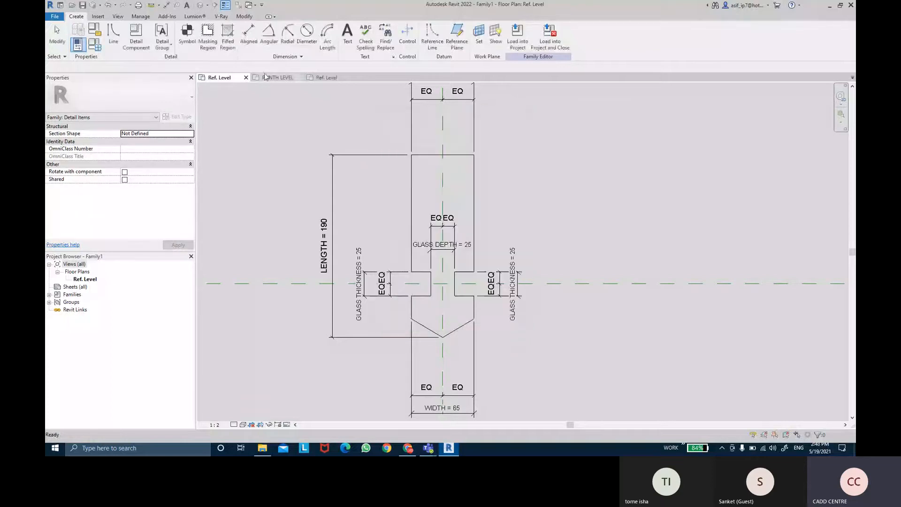
- Check the CENTRE MULLION SHARP SHAPE PROFILE family's category and parameters, and return to the detail item family's Ref. Level view
left_click(324, 77)
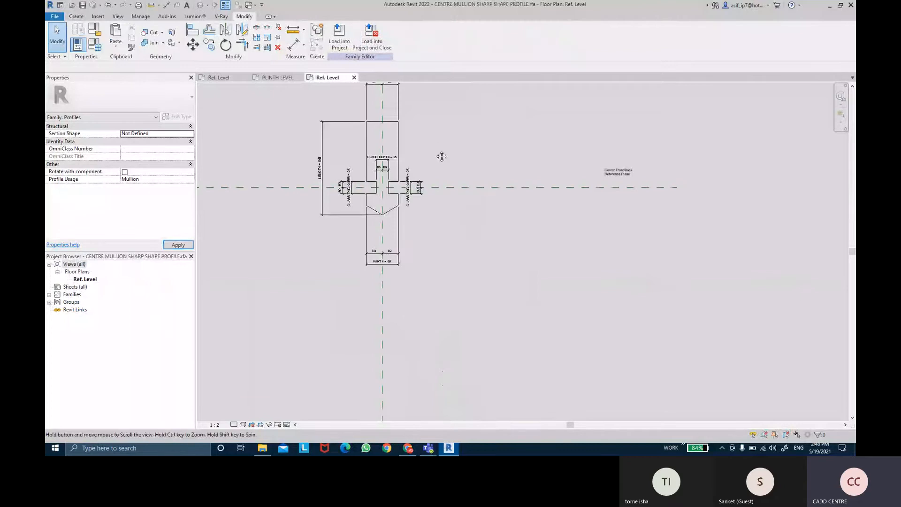
middle_click_drag(442, 157, 452, 194)
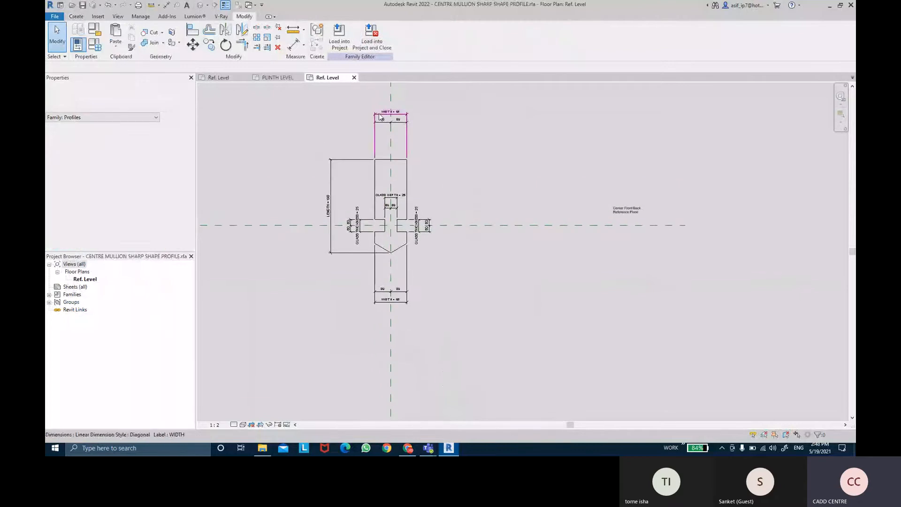
left_click(95, 31)
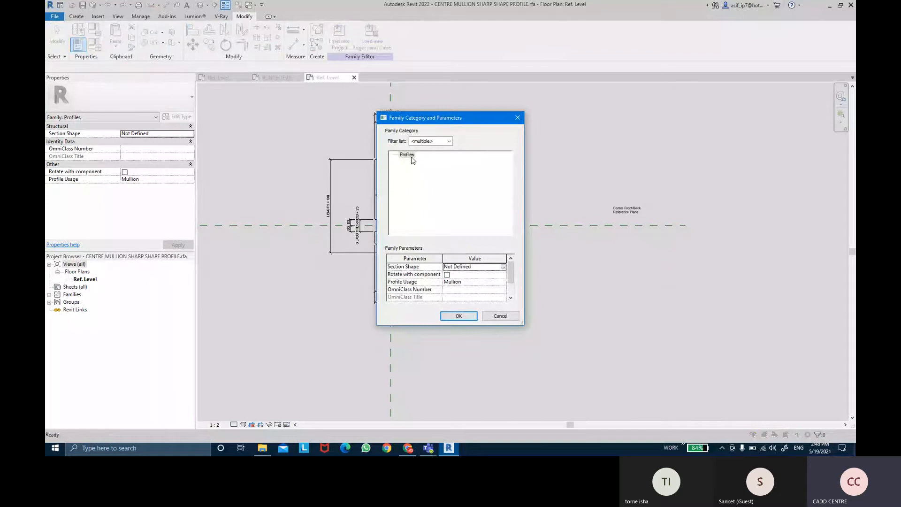
left_click(459, 316)
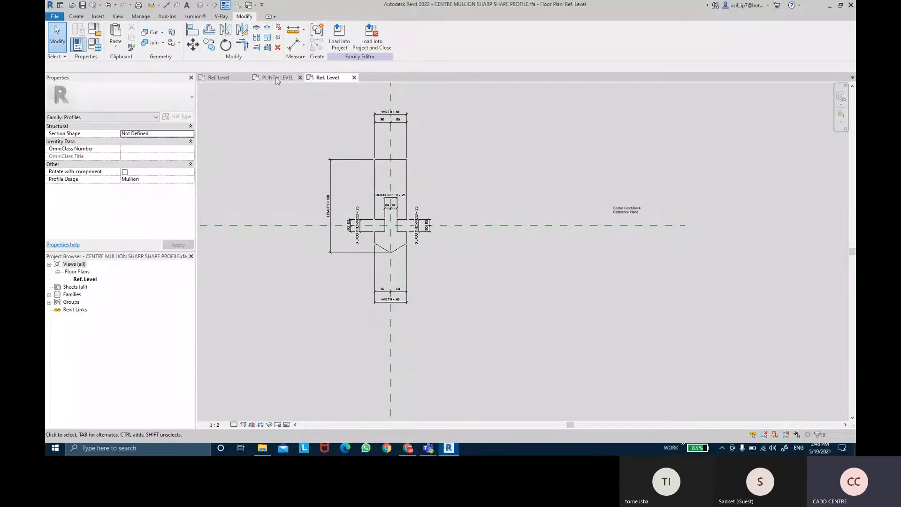
left_click(218, 78)
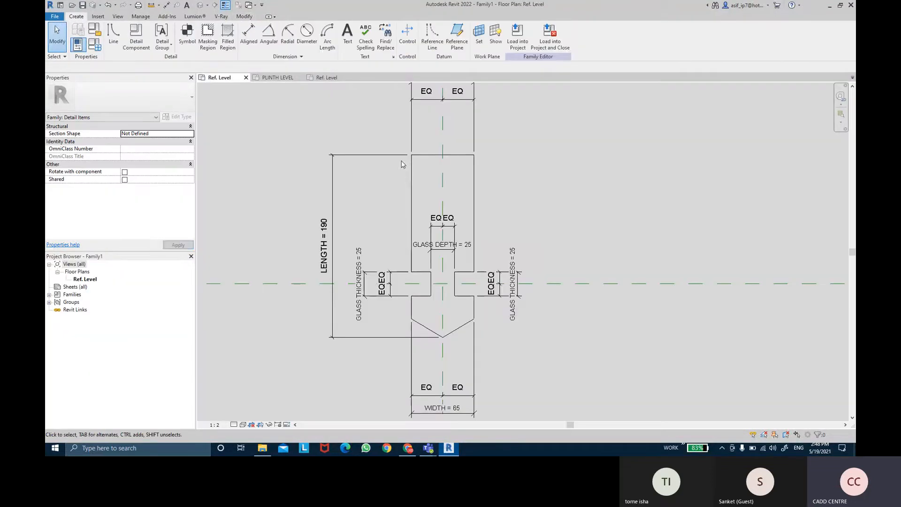
middle_click_drag(509, 210, 517, 211)
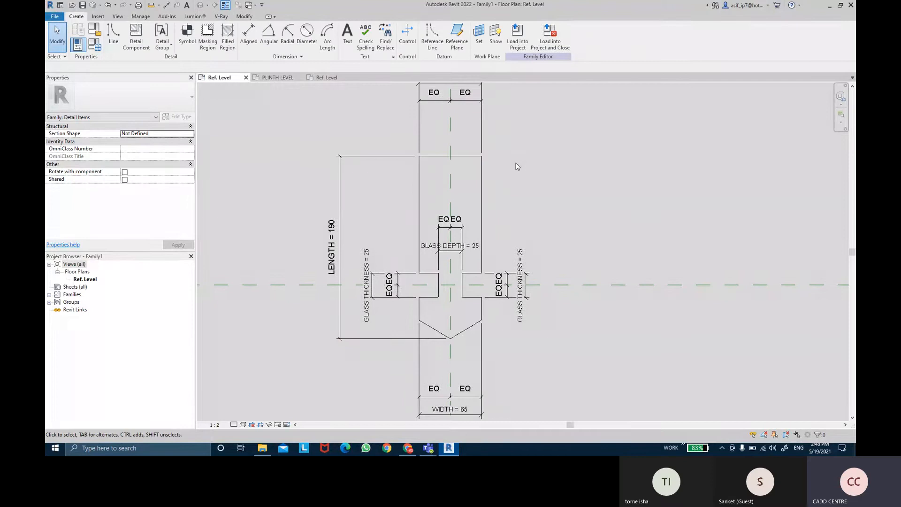
- Switch to File Explorer and look through the REVIT-THE BIM SOLUTION CLASS folder for mullion detail reference images
left_click(271, 449)
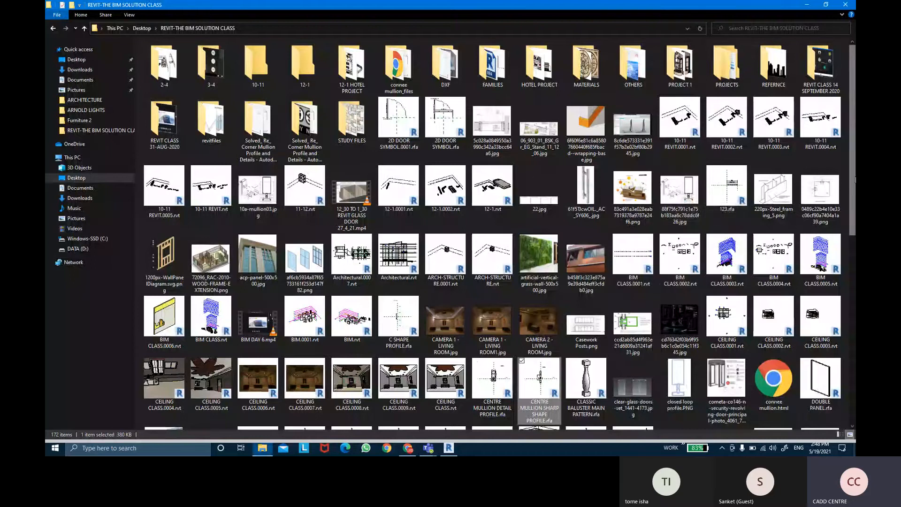
scroll(714, 182, "down", 3)
scroll(764, 175, "down", 3)
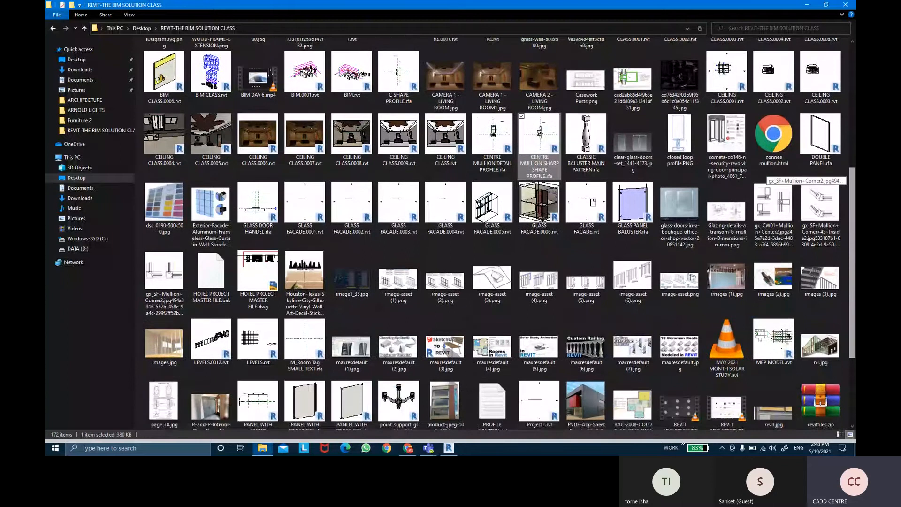
scroll(764, 174, "up", 6)
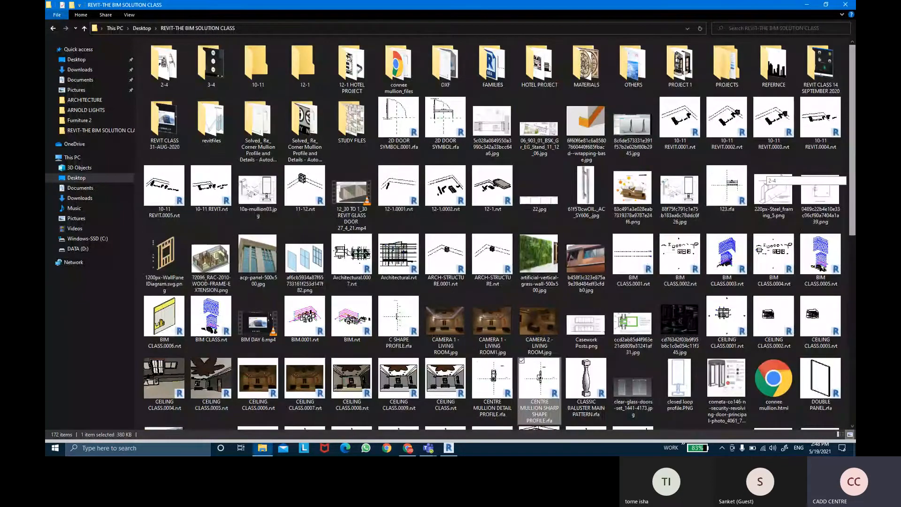
scroll(764, 175, "down", 1)
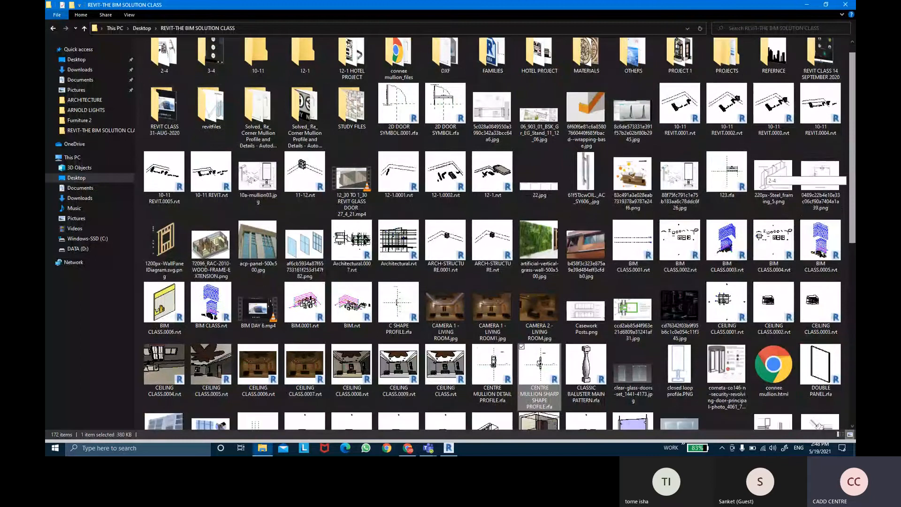
scroll(764, 175, "down", 4)
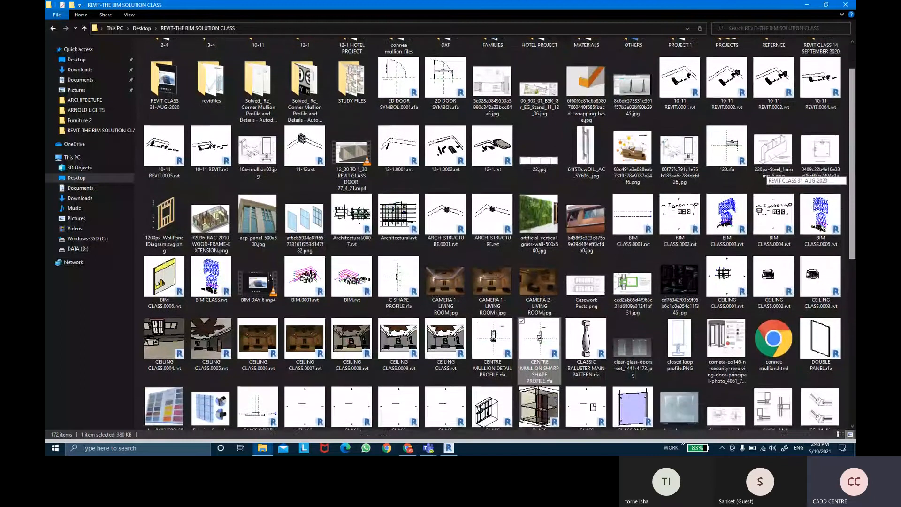
scroll(850, 321, "down", 3)
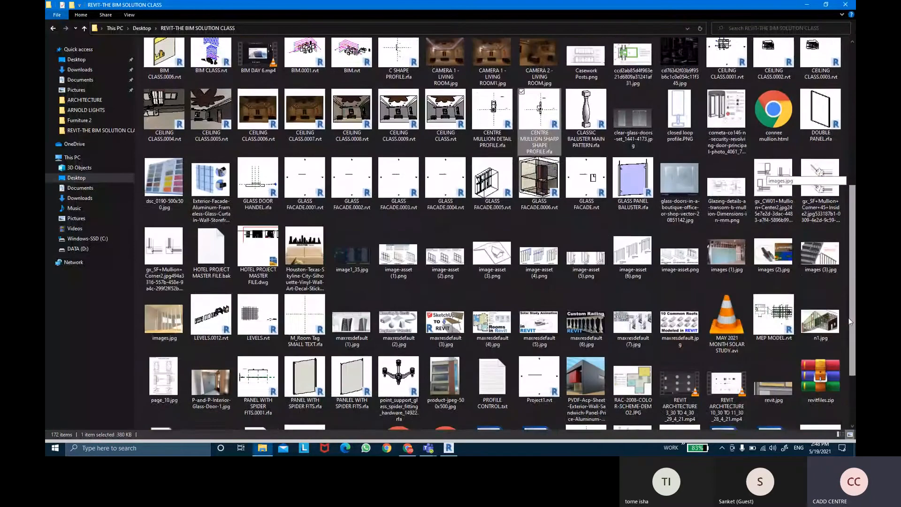
scroll(849, 319, "down", 3)
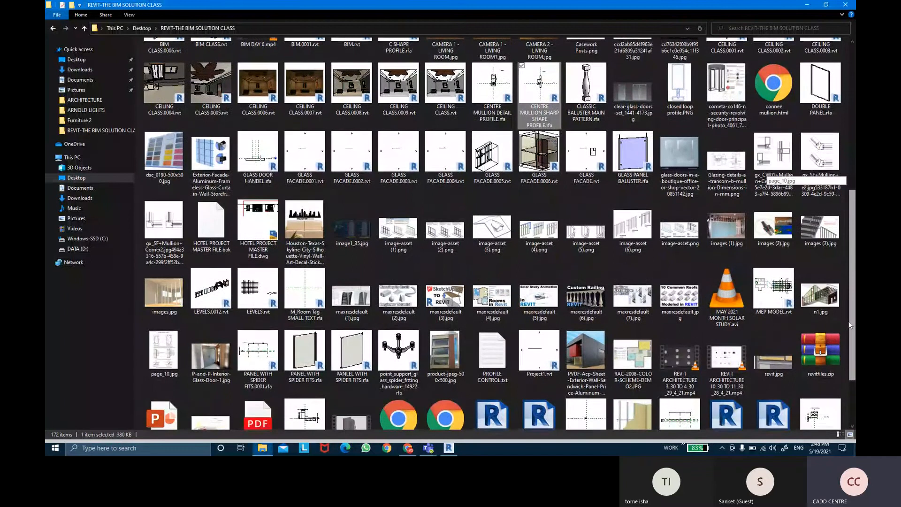
scroll(849, 319, "down", 1)
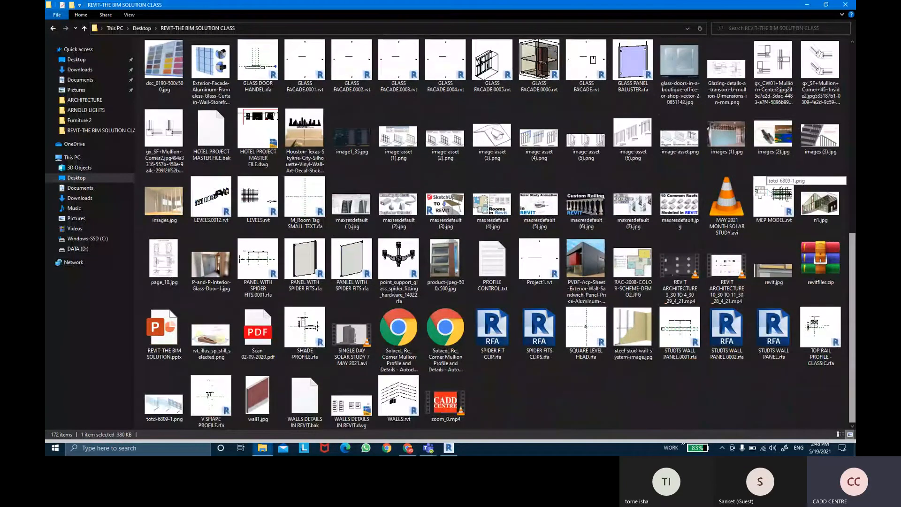
scroll(849, 319, "up", 2)
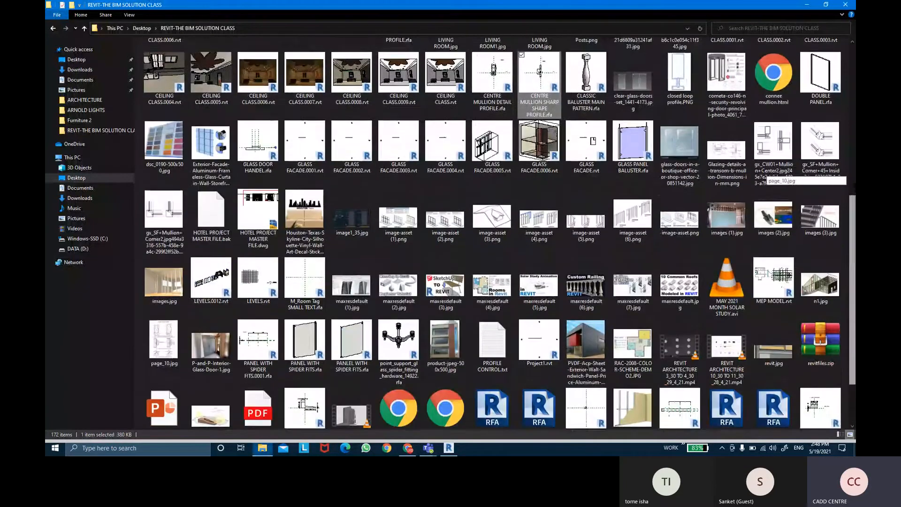
scroll(765, 176, "up", 2)
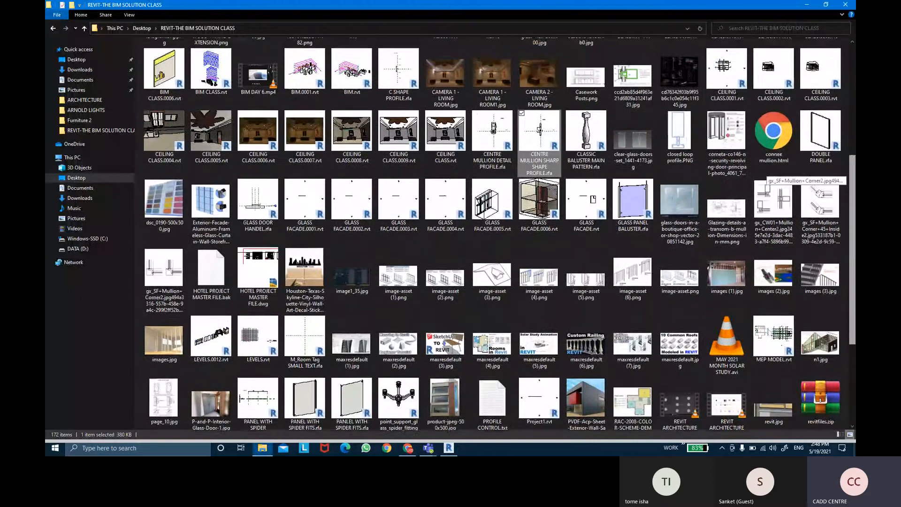
scroll(764, 174, "up", 1)
- View the gx_CW01 centre mullion image and the green curtain wall frame figure in Windows Photo Viewer, closing each one
left_click(789, 248)
double_click(789, 247)
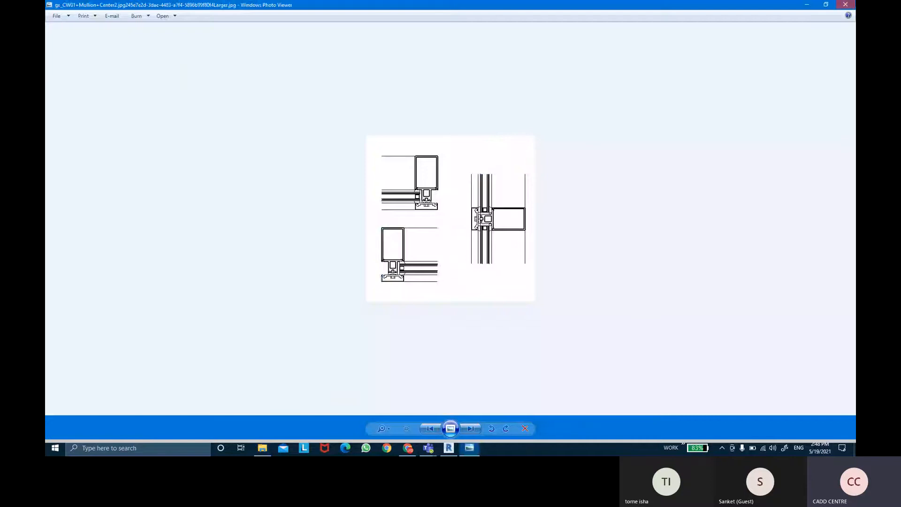
key("alt+F4")
left_click(640, 107)
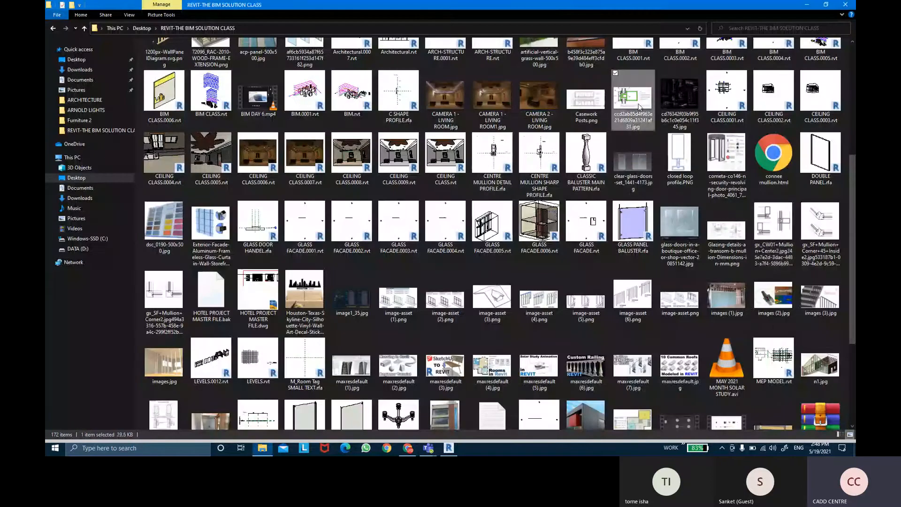
double_click(640, 107)
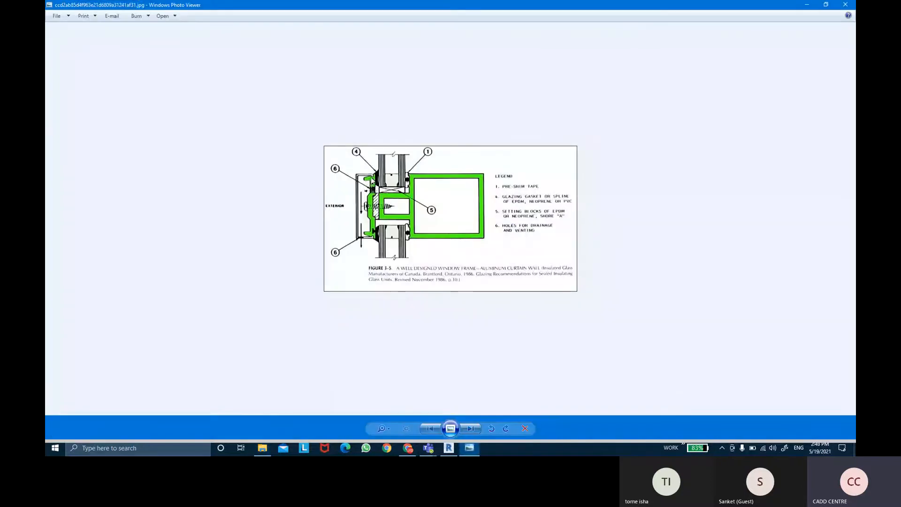
left_click(851, 4)
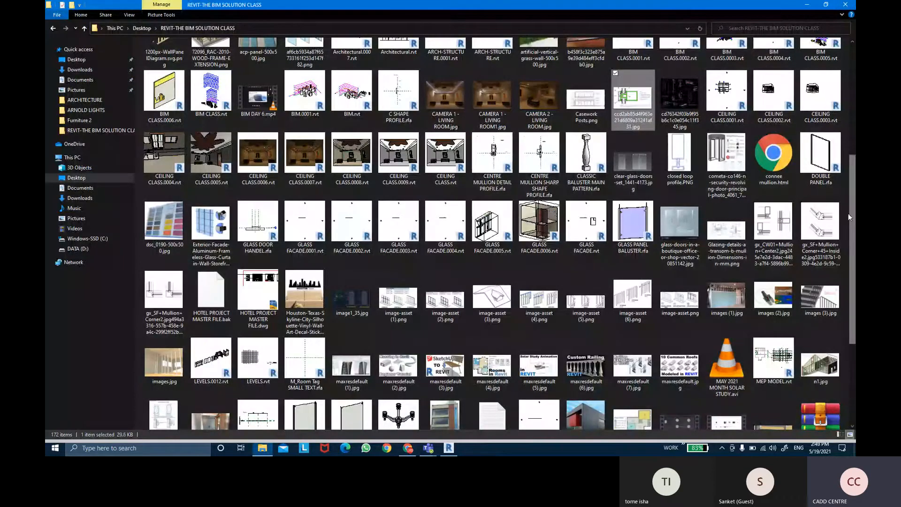
- Open the reference image with the exploded mullion assembly and dimensioned mullion section from the same folder
scroll(854, 214, "up", 3)
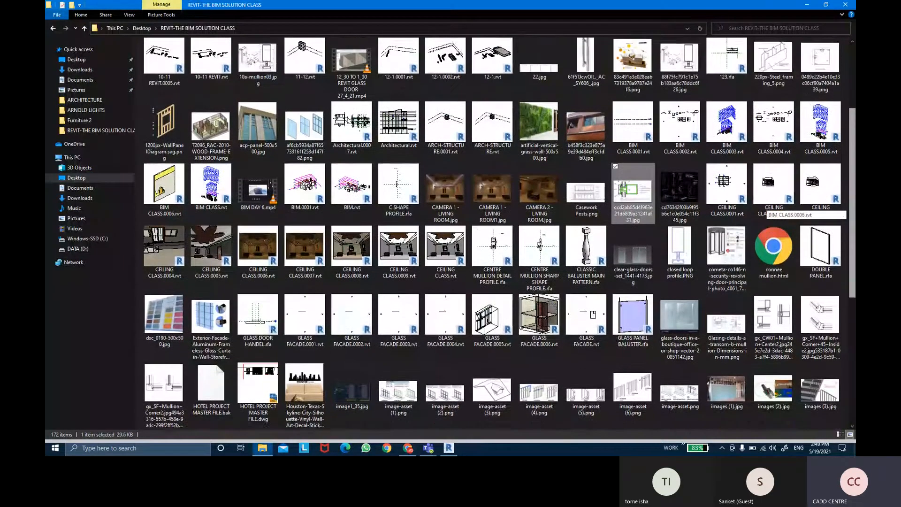
scroll(765, 207, "up", 5)
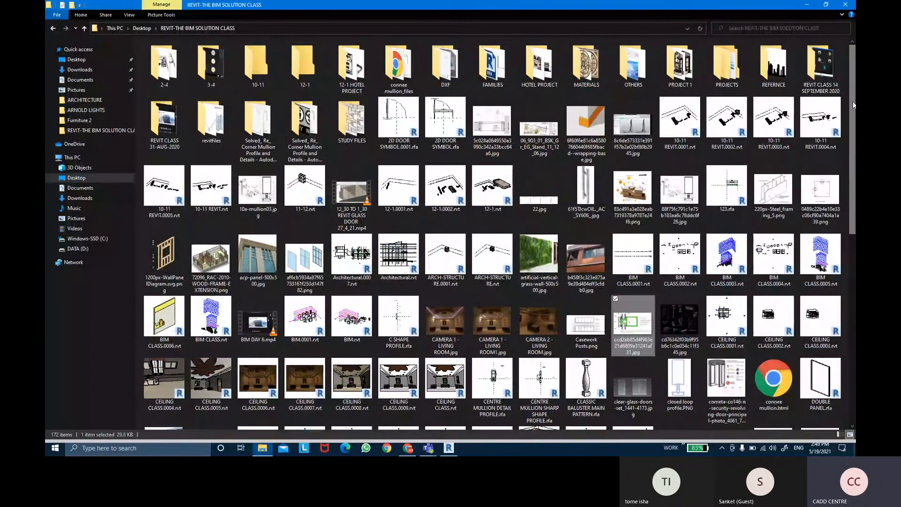
double_click(679, 195)
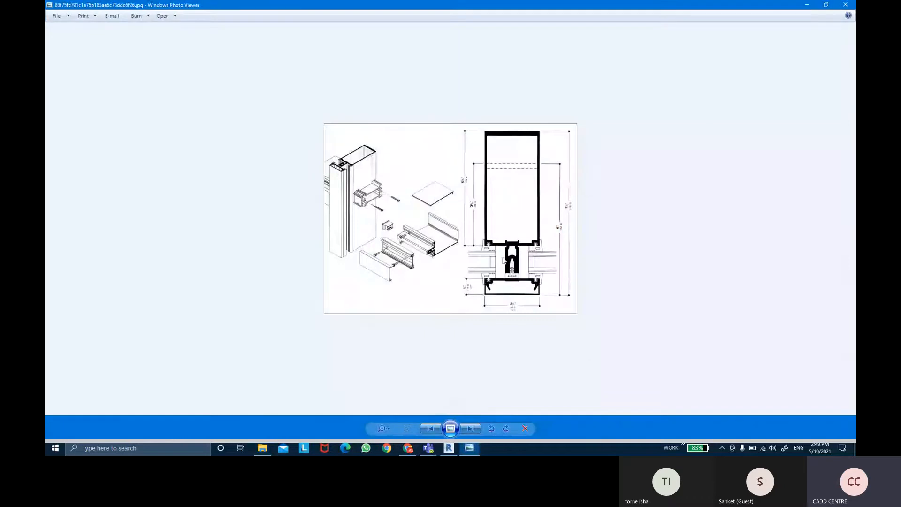
- Browse through the remaining reference images in the folder for a mullion section detail
key("Right")
key("Right")
key("Right")
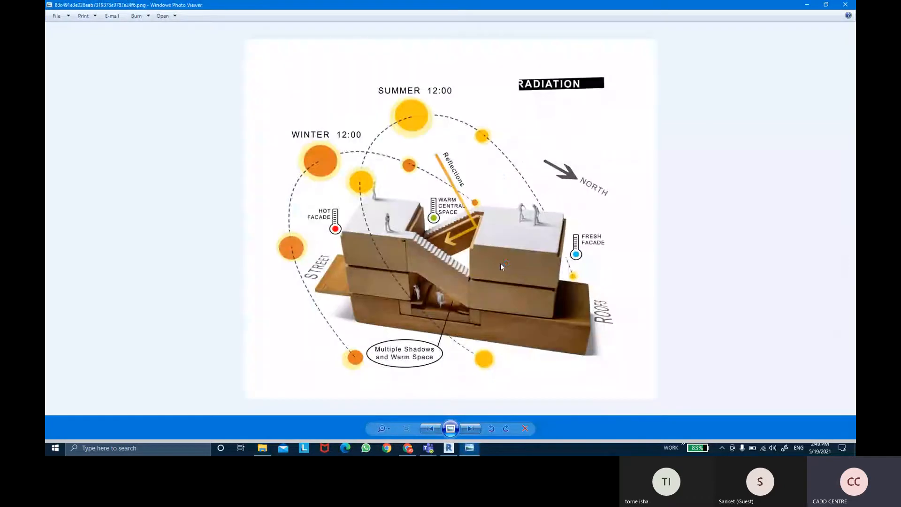
key("Right")
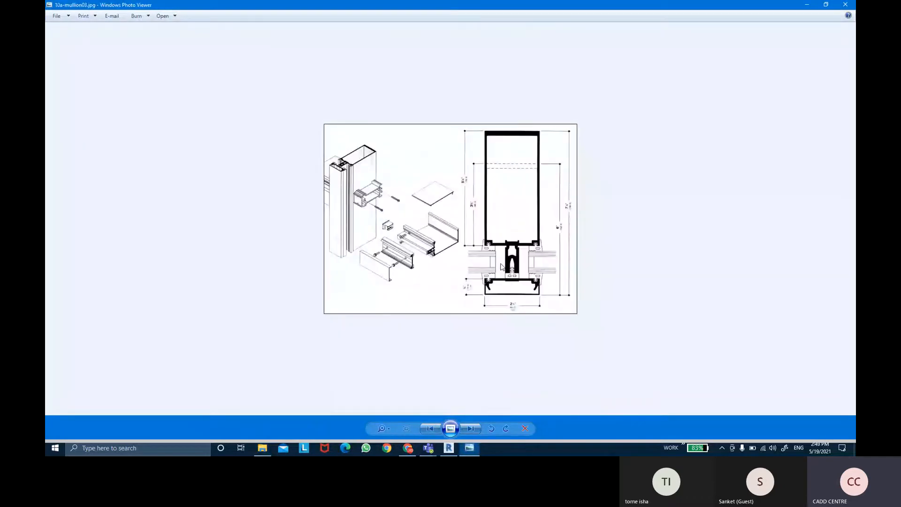
key("Right")
key("Right")
key("Right")
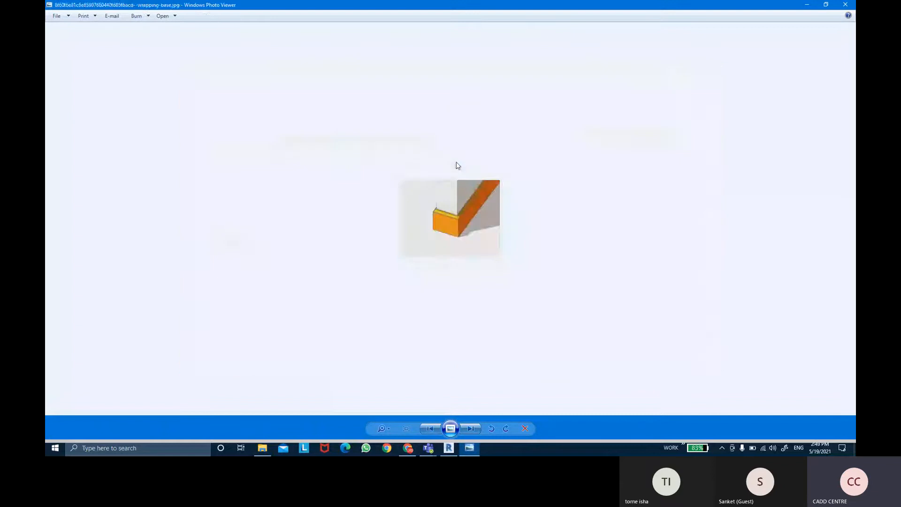
key("Right")
key("Right")
key("Right")
key("Right")
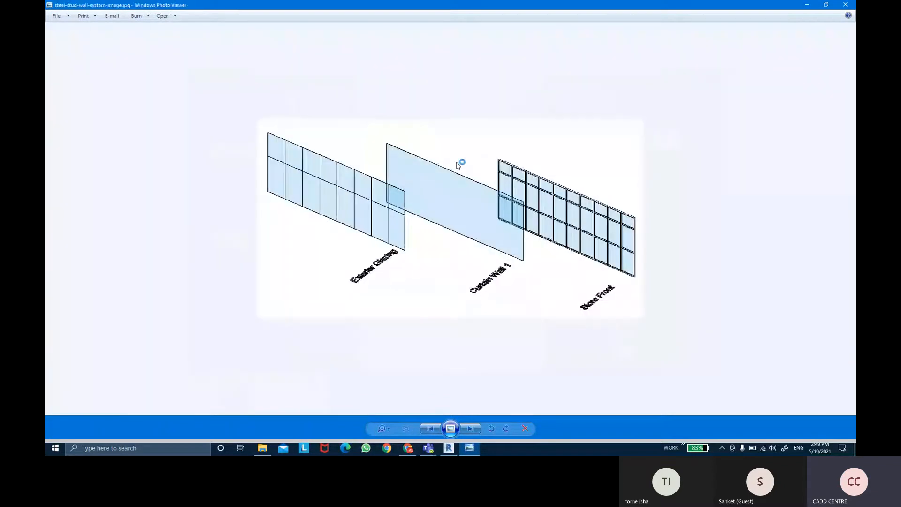
key("Right")
key("Right")
key("Right")
key("Right")
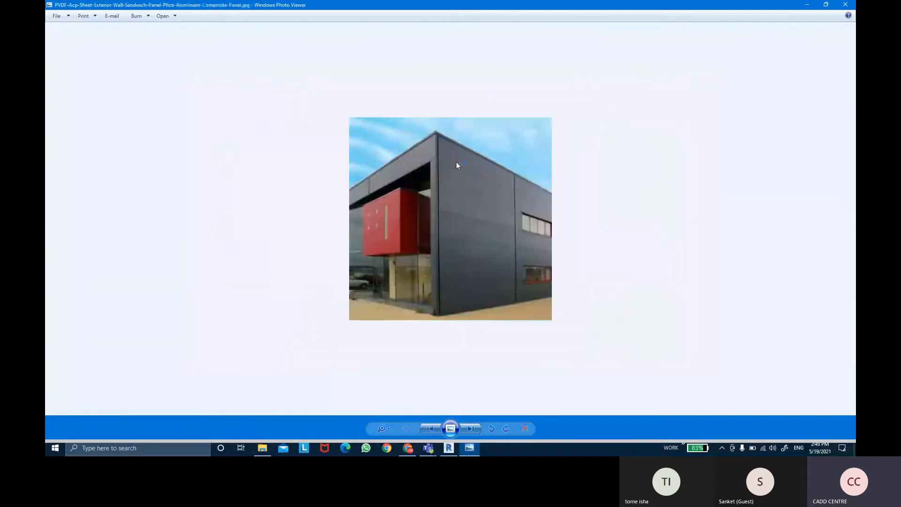
key("Right")
key("Right")
key("Right")
key("Right")
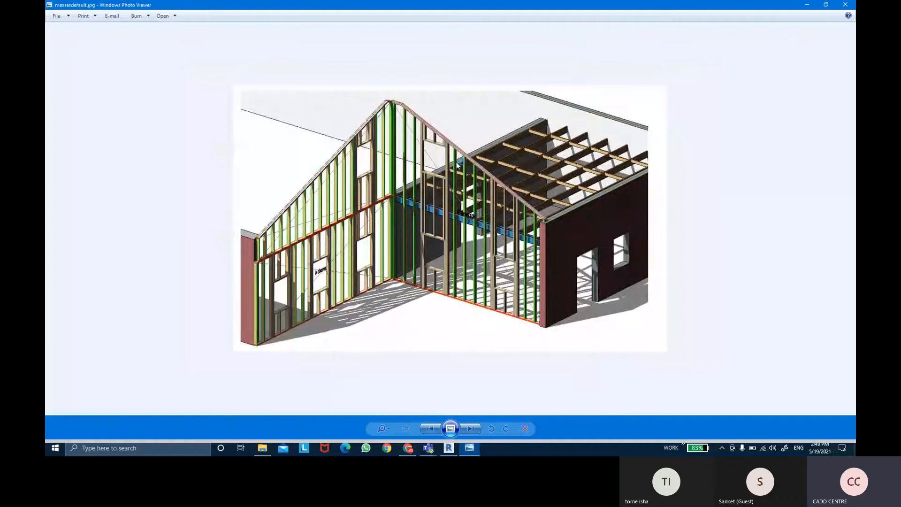
key("Right")
key("Right")
key("Right")
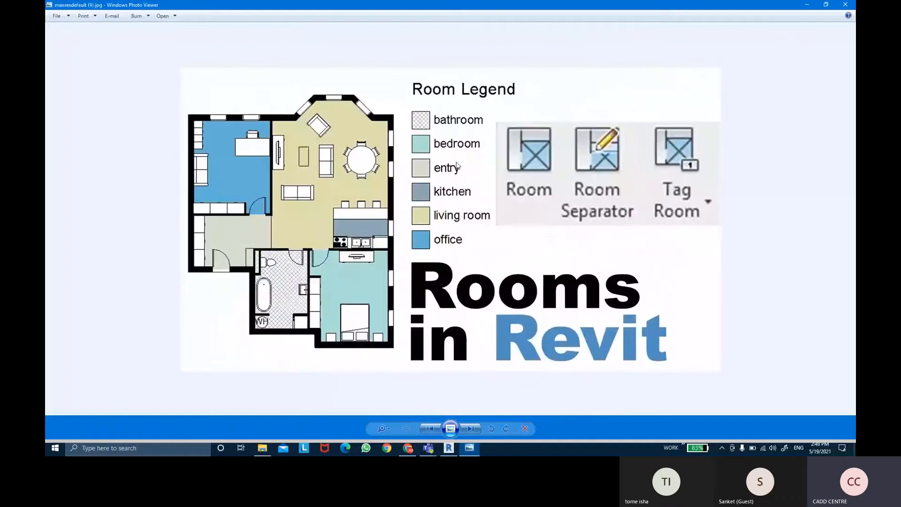
key("Right")
key("Right")
key("Right")
key("Right")
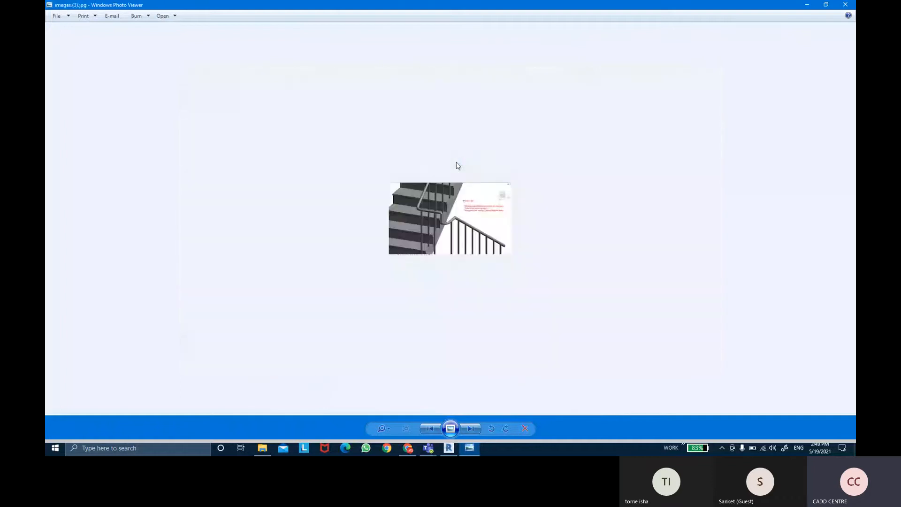
key("Right")
key("Right")
key("Right")
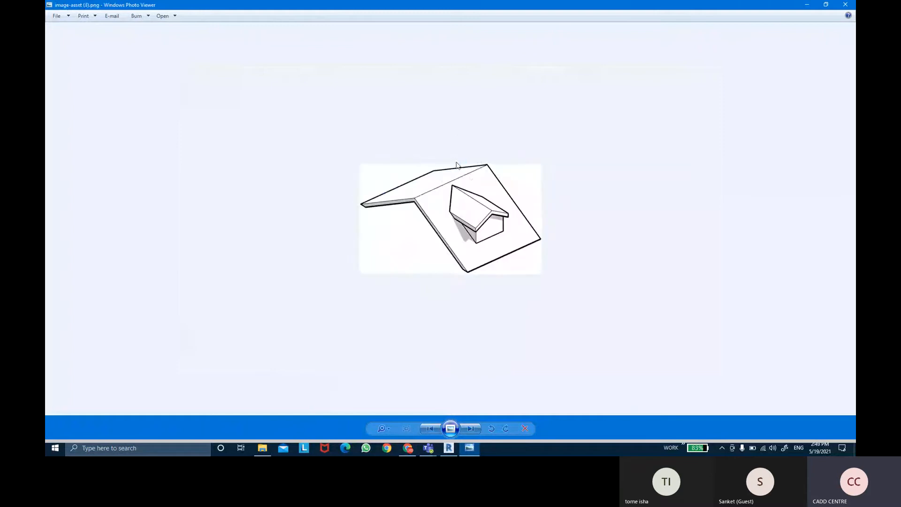
key("Right")
key("Right")
key("Right")
key("Right")
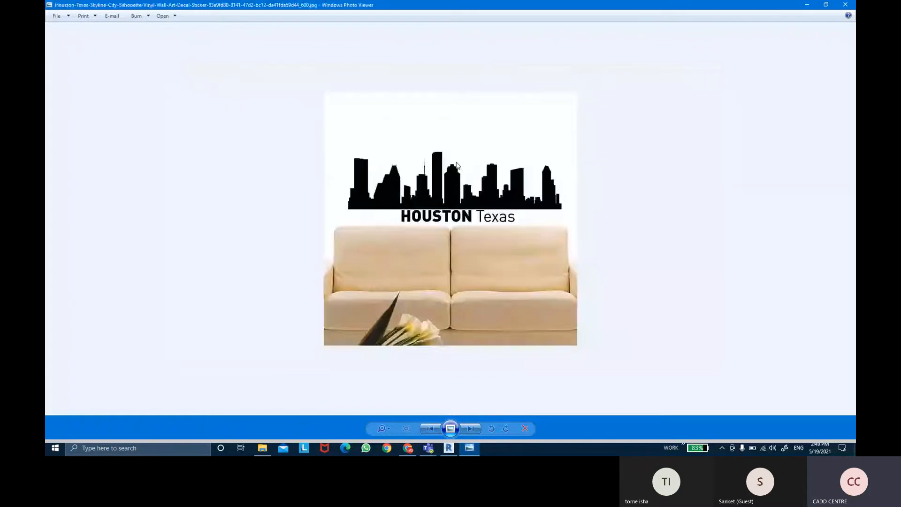
- Bring up the glazing details image of the transom and mullion sections and examine it enlarged
key("Right")
key("Right")
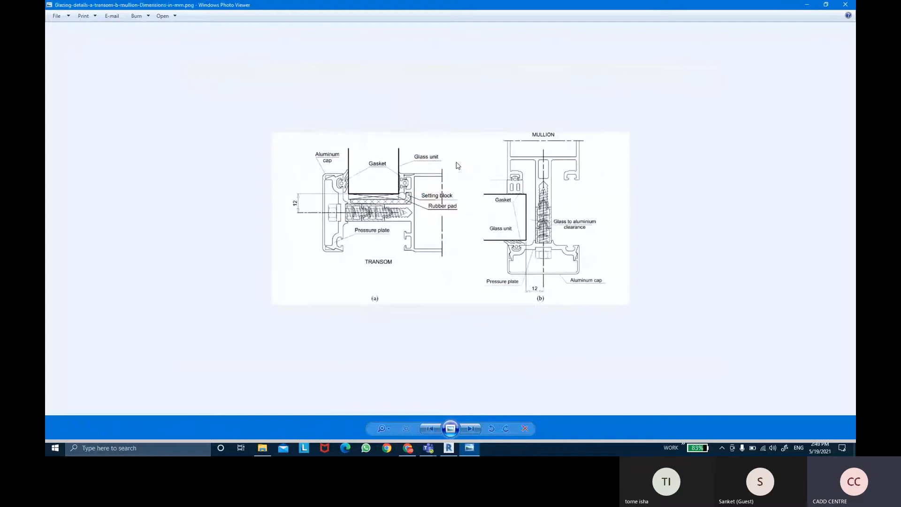
key("Left")
scroll(480, 212, "up", 2)
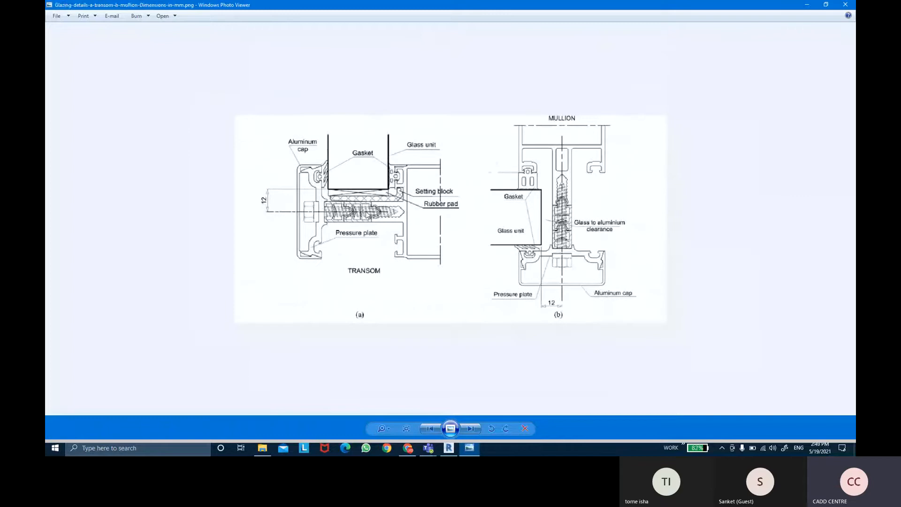
- Continue through the images to closed loop profile.PNG and examine the mullion section's inner outline and fixings
key("Right")
key("Right")
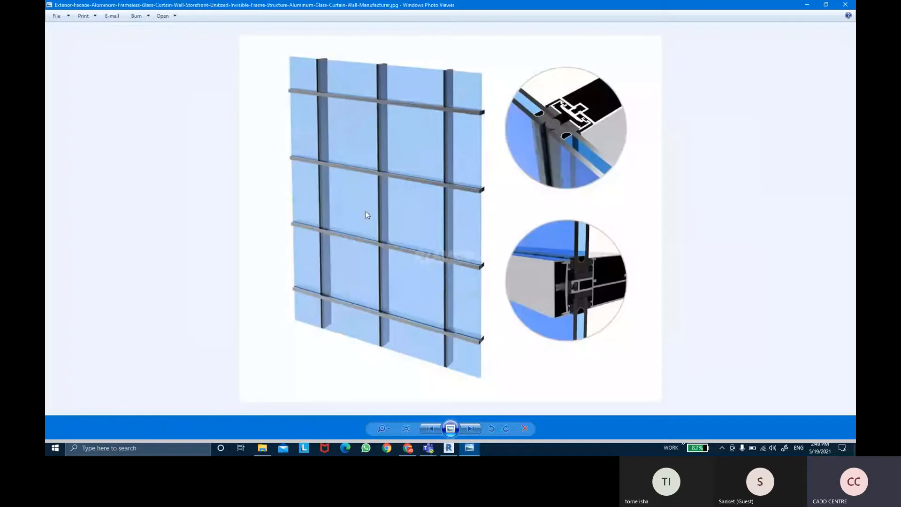
key("Right")
key("Right")
key("Right")
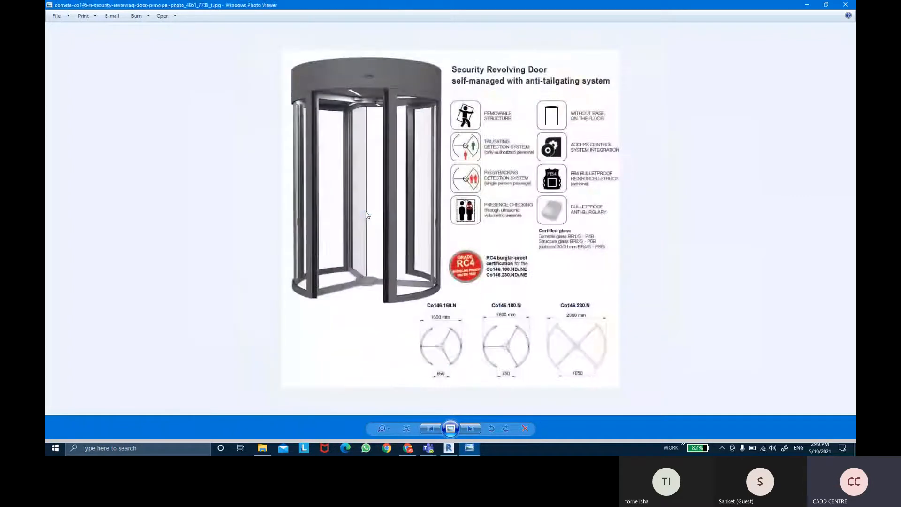
key("Right")
scroll(458, 285, "up", 2)
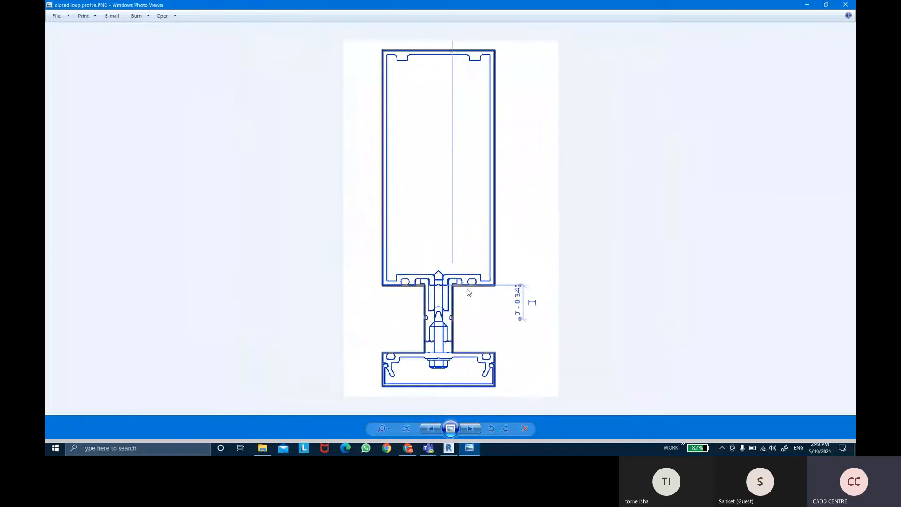
scroll(483, 219, "down", 2)
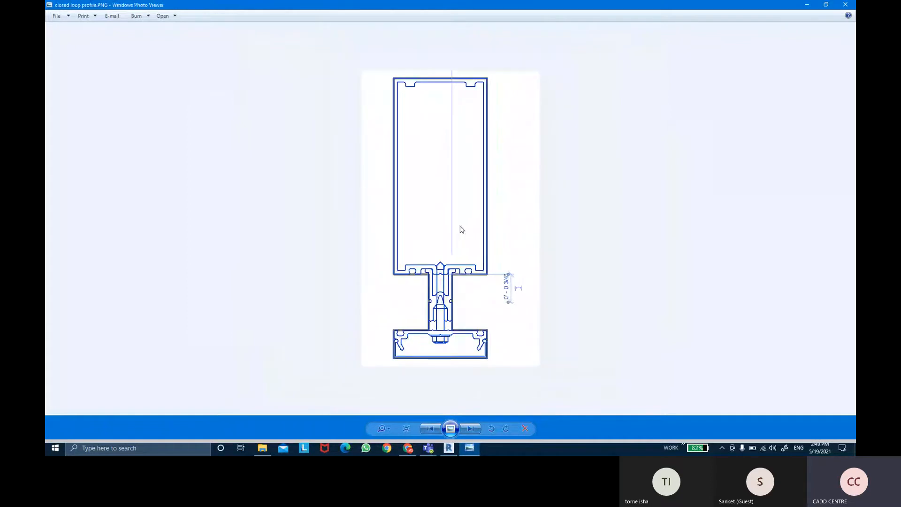
- Switch to Revit and set up line placement from picked edges, using the Light Lines subcategory and an offset of 3.0
left_click(449, 448)
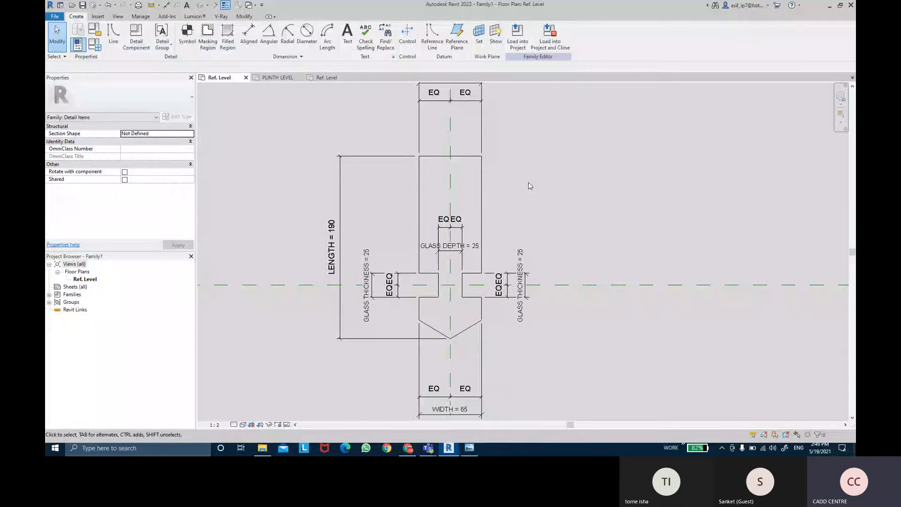
middle_click_drag(530, 186, 519, 175)
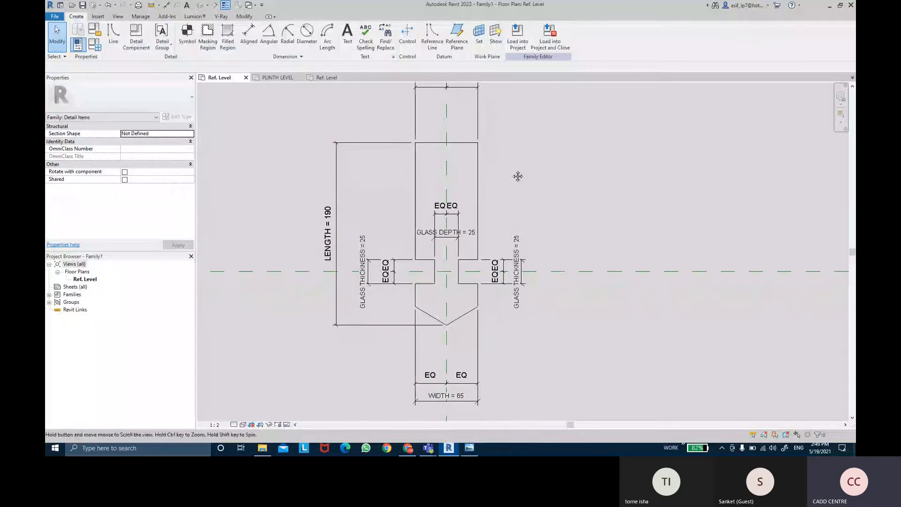
left_click(117, 49)
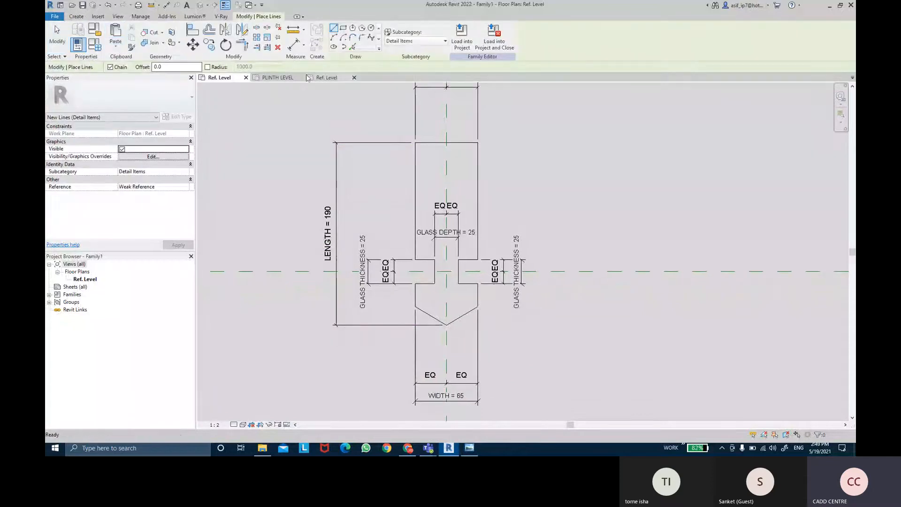
left_click(425, 41)
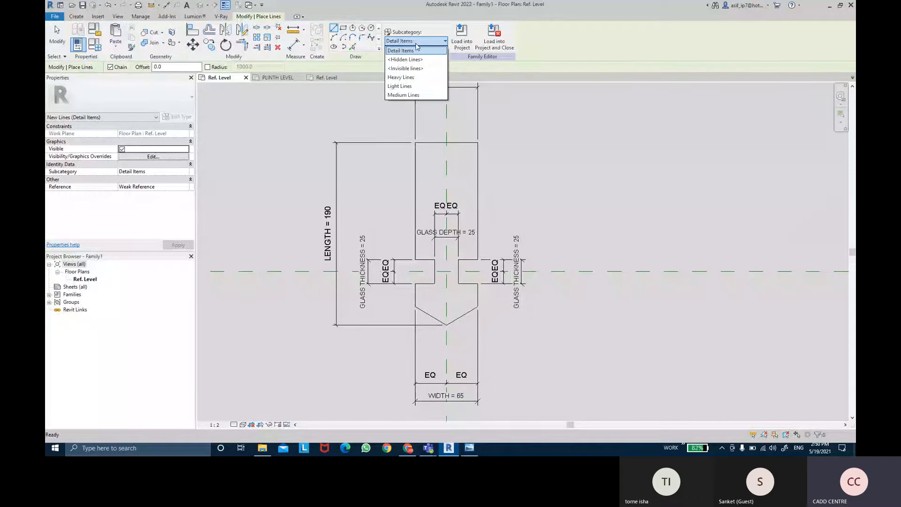
left_click(411, 87)
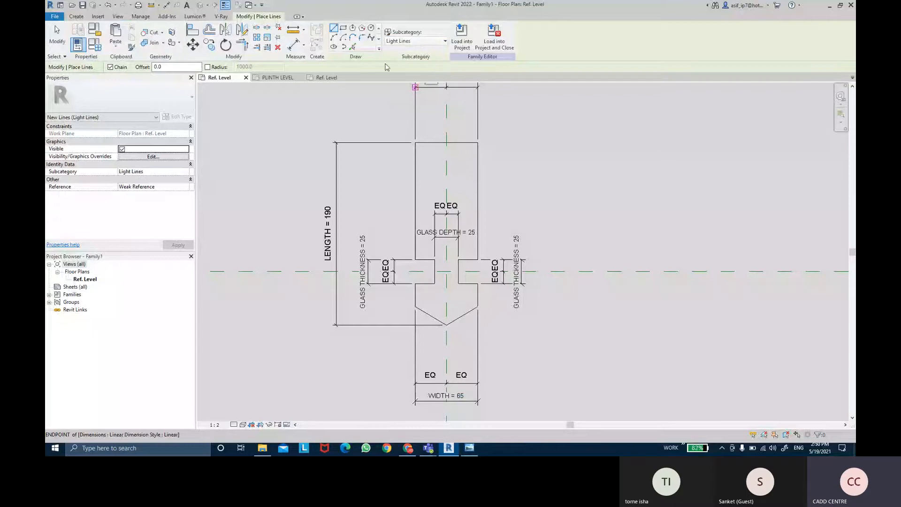
left_click(353, 46)
left_click_drag(141, 67, 126, 70)
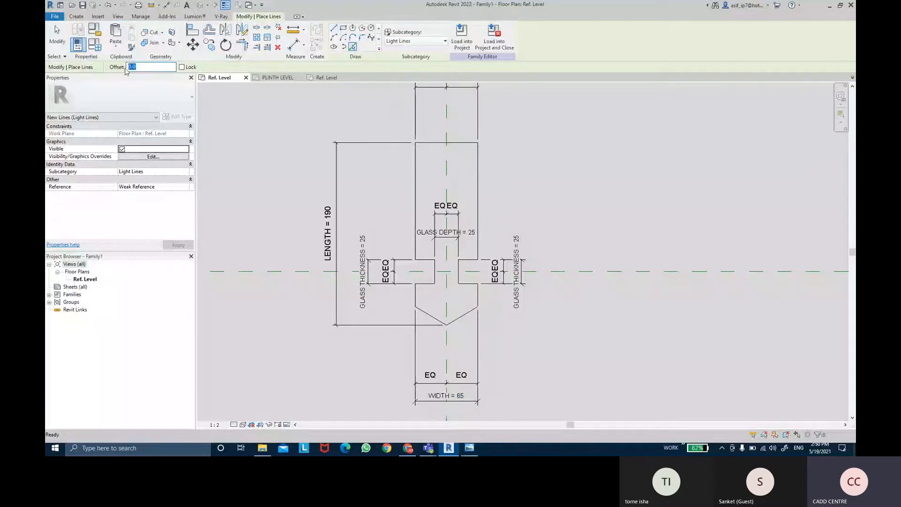
type("5.0")
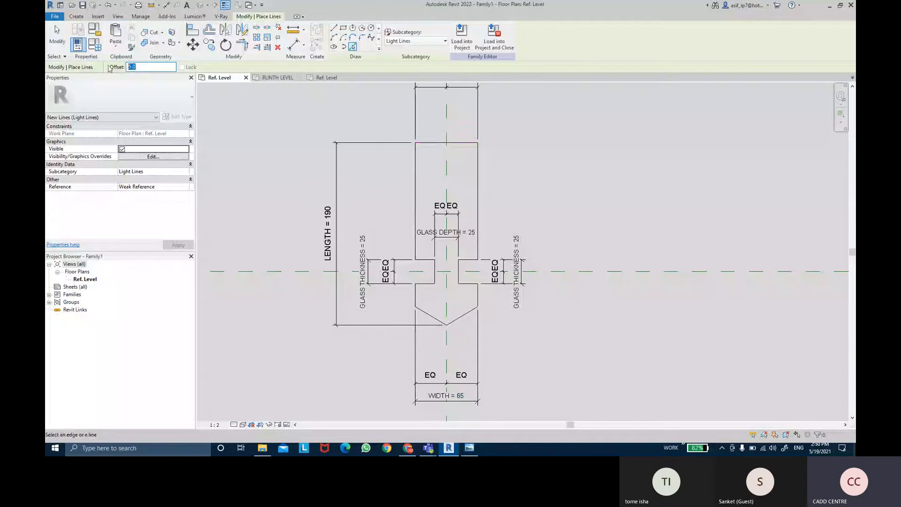
- Create inner lines offset 3.0 inward from the mullion's top edge, left side and left glass notch edges
left_click(431, 148)
scroll(419, 256, "up", 5)
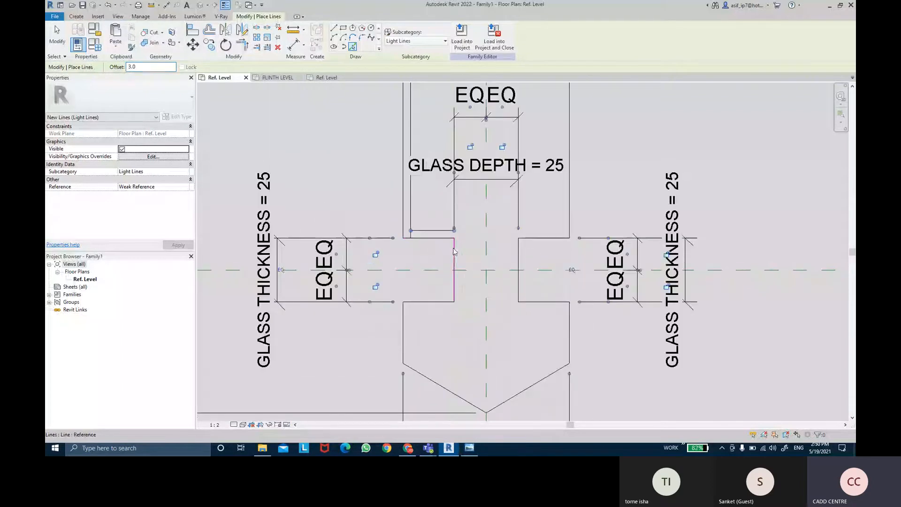
left_click(454, 257)
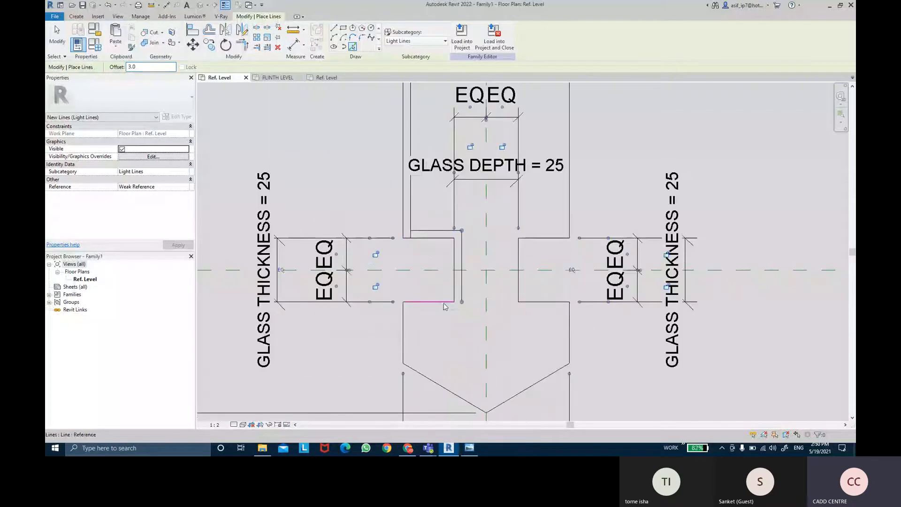
left_click(404, 330)
middle_click_drag(538, 350, 527, 337)
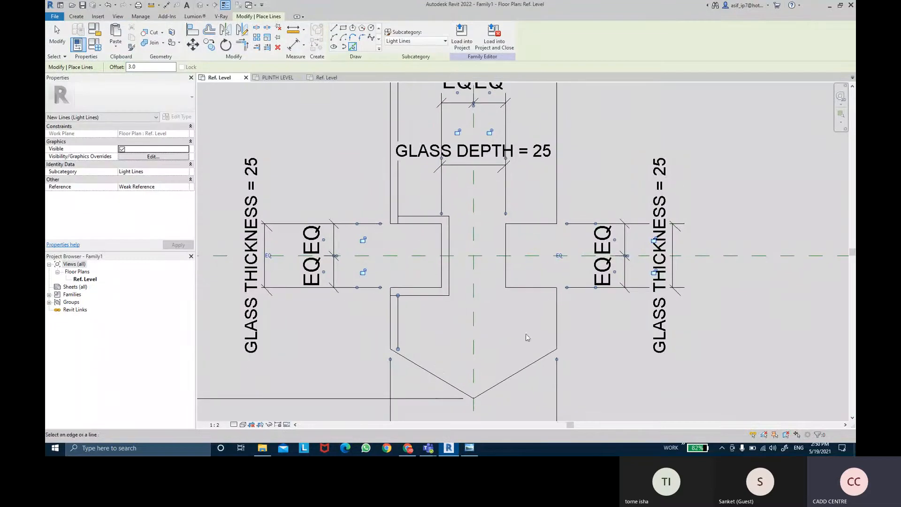
- Create inner lines offset 3.0 inward from the mullion's right side and right glass notch edges, and end line placement
left_click(556, 326)
left_click(506, 274)
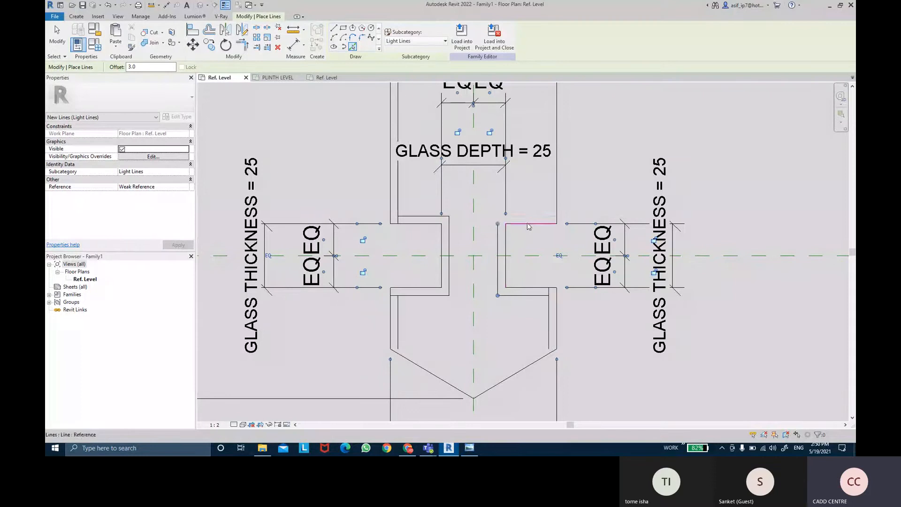
left_click(528, 224)
left_click(556, 183)
middle_click_drag(586, 140, 596, 241)
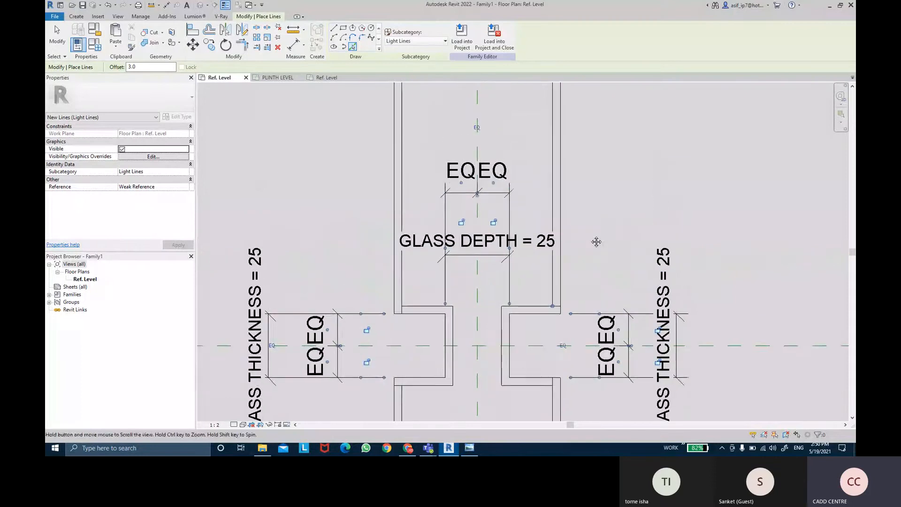
middle_click_drag(584, 136, 591, 236)
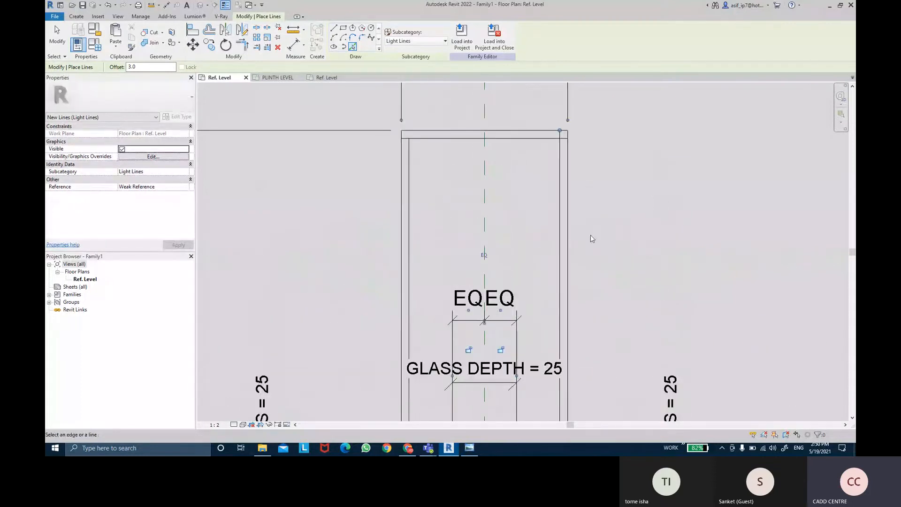
key("Escape")
key("Escape")
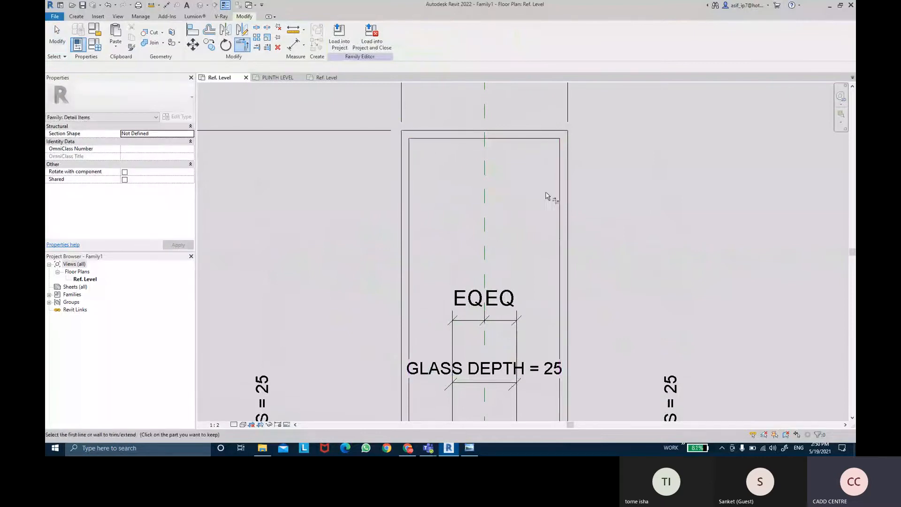
- Trim the inner offset lines to clean corners above and below the right glass notch
middle_click_drag(548, 195, 519, 174)
scroll(520, 174, "up", 1)
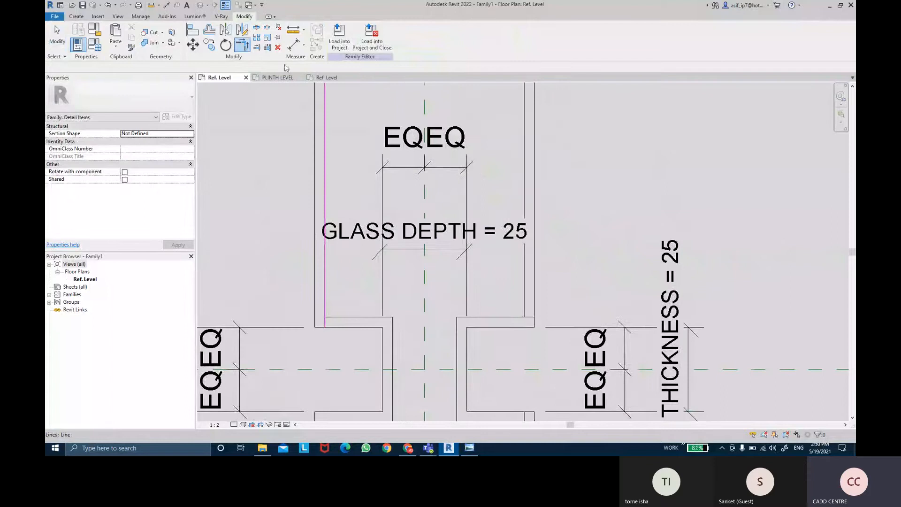
left_click(244, 50)
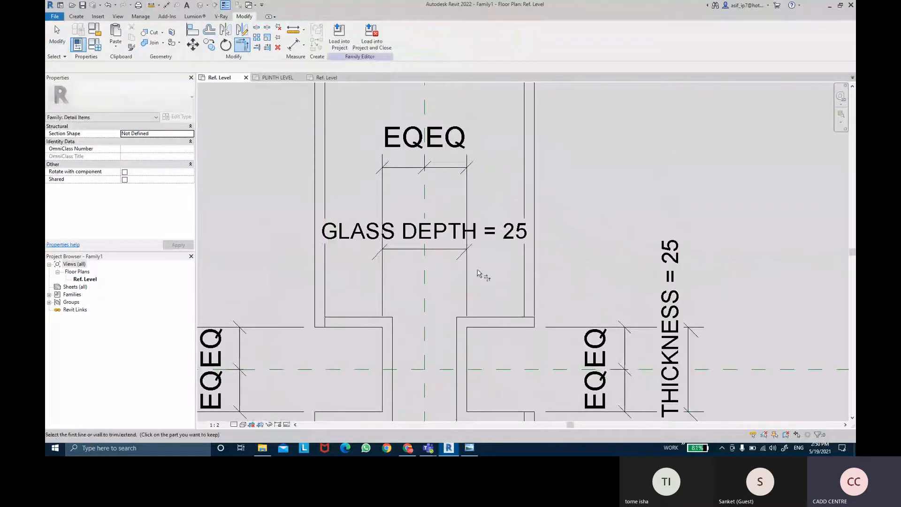
left_click(521, 296)
left_click(508, 317)
scroll(499, 312, "down", 3, "ctrl")
left_click(505, 285)
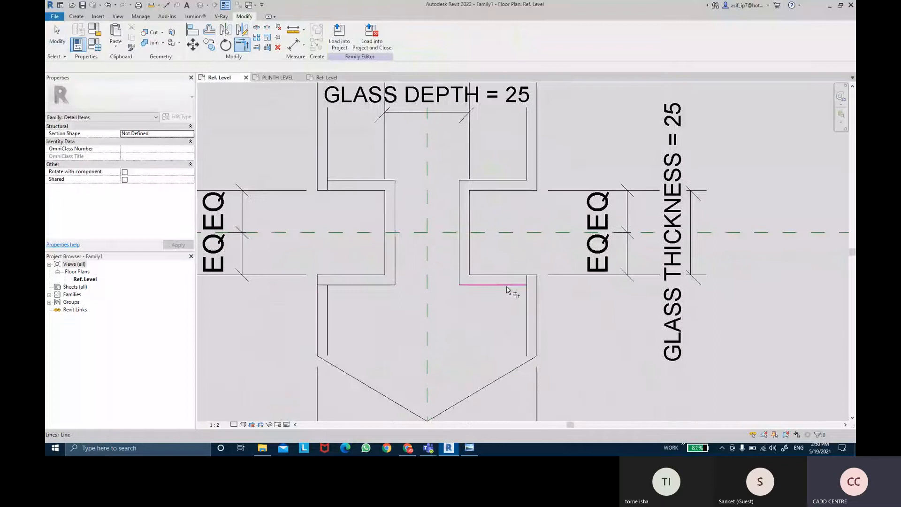
left_click(528, 304)
- Trim the inner offset lines to clean corners above and below the left glass notch, and end trimming
middle_click_drag(443, 343, 501, 309)
left_click(389, 279)
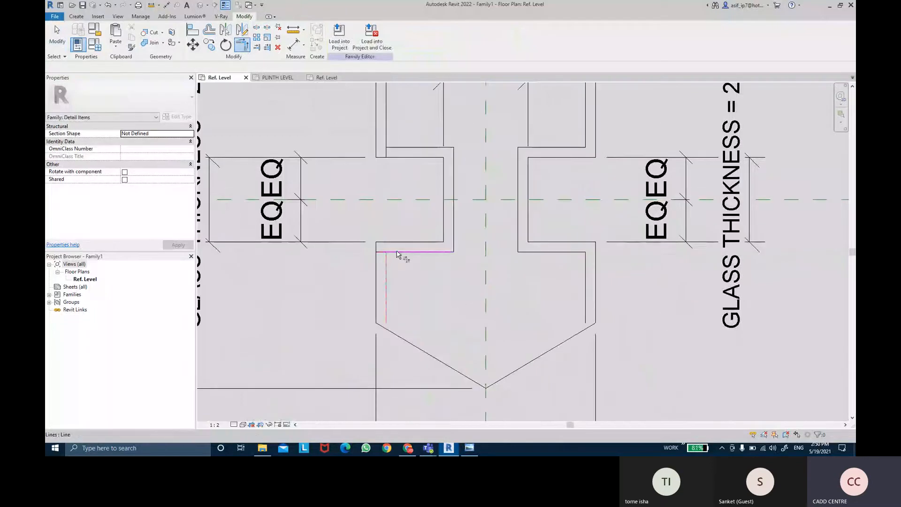
left_click(418, 147)
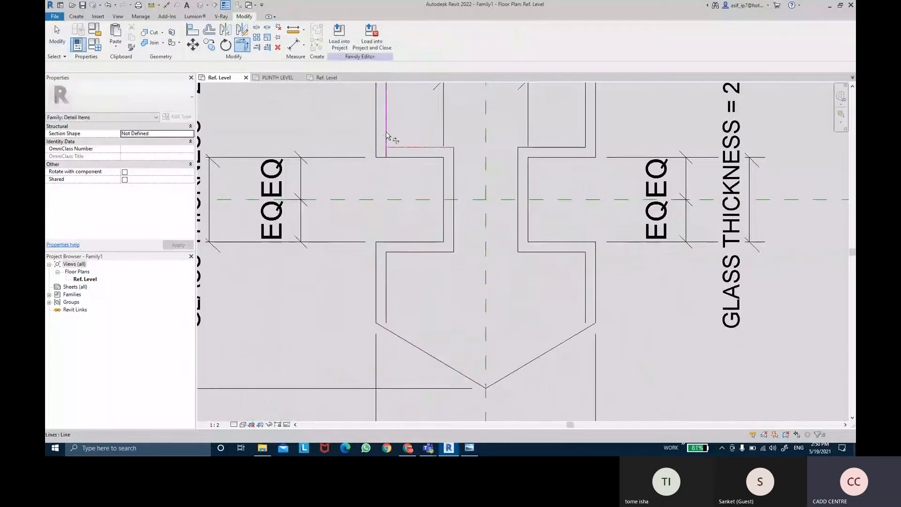
middle_click_drag(463, 185, 460, 205)
key("Escape")
key("Escape")
scroll(493, 250, "down", 3)
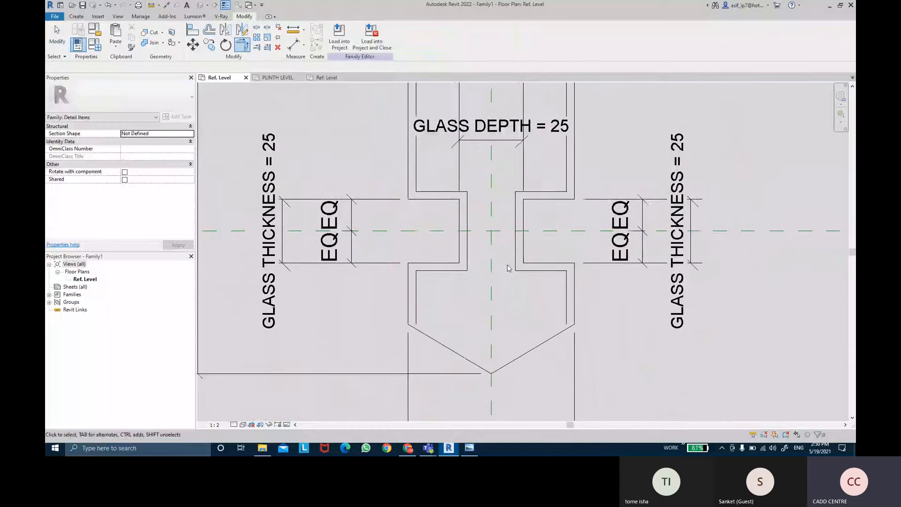
- Check the closed loop profile reference image in Windows Photo Viewer and return to the Revit family
key("alt+Tab")
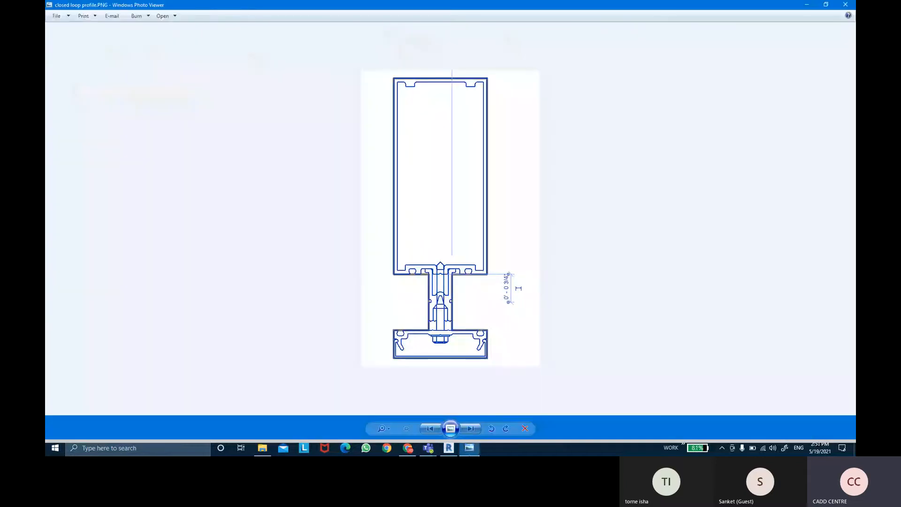
key("alt+Tab")
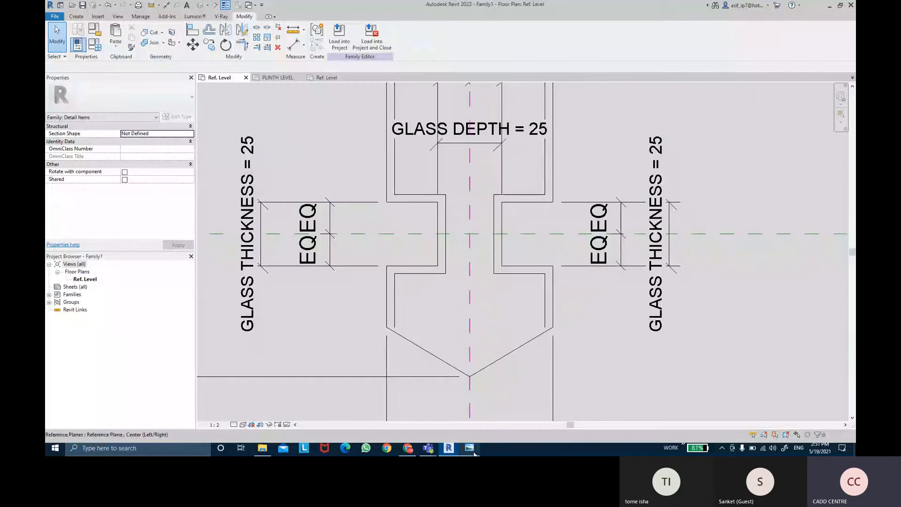
left_click(474, 453)
left_click(470, 449)
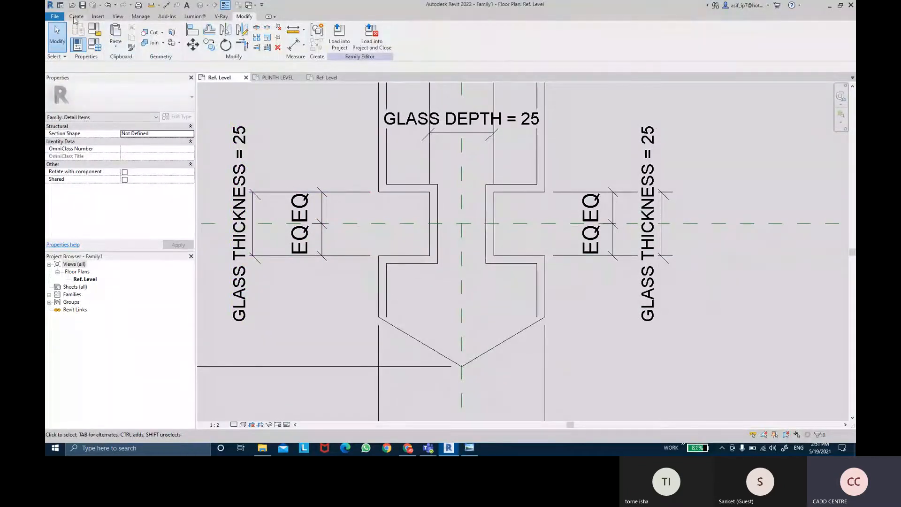
- Create Light Lines offset 3.0 inward from both sloping edges of the mullion's pointed end and trim them to the inner side lines
key("l")
key("i")
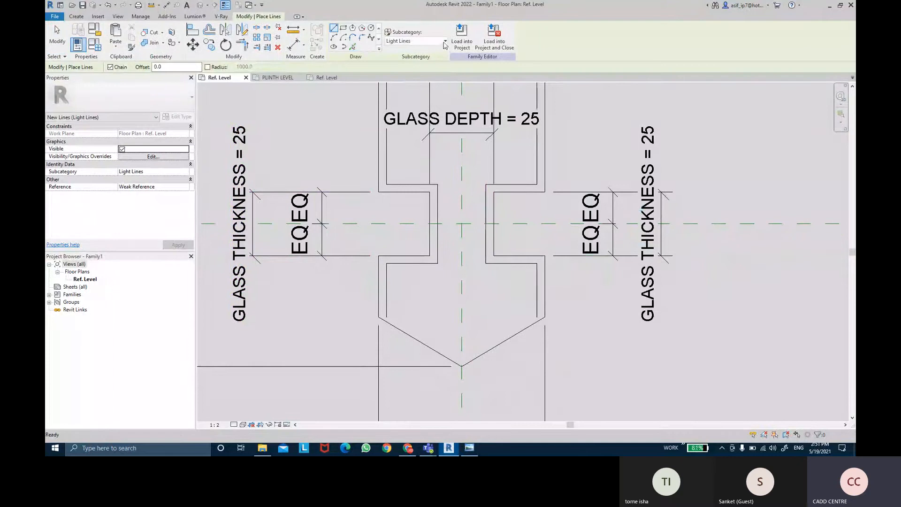
left_click(353, 47)
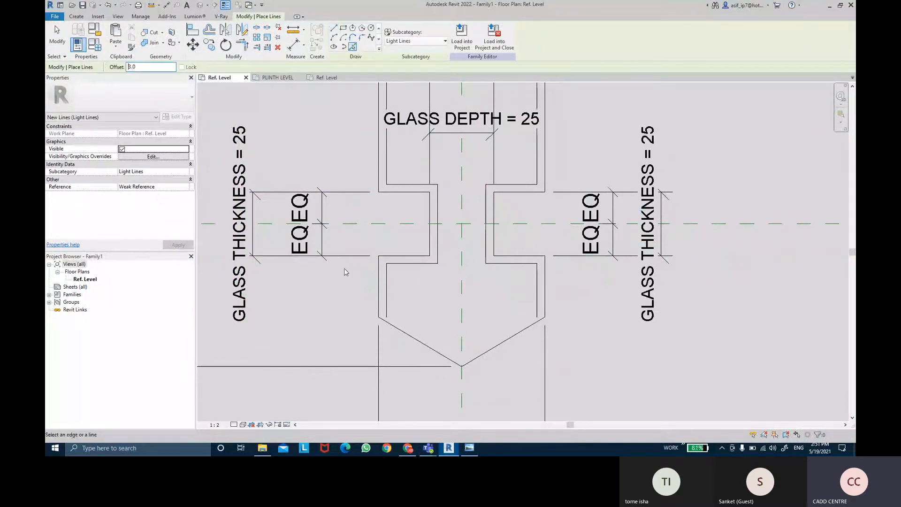
left_click(417, 341)
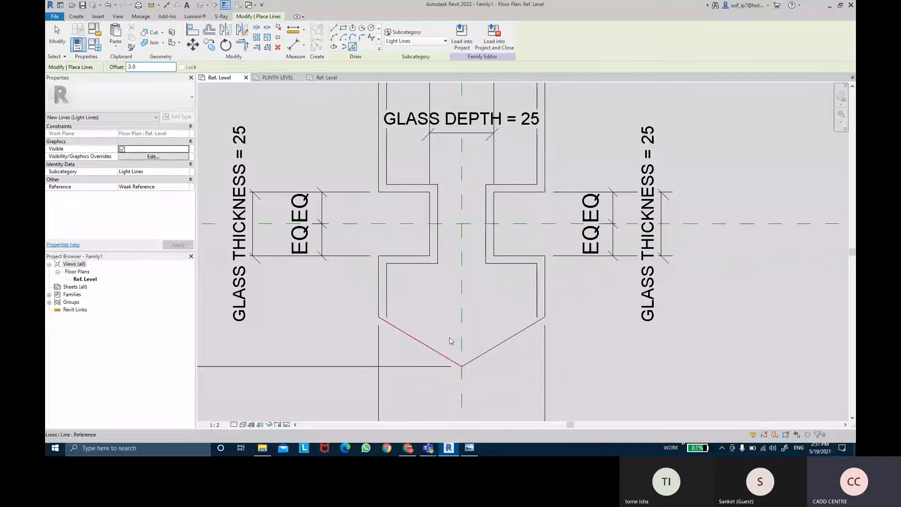
left_click(509, 329)
key("Escape")
key("Escape")
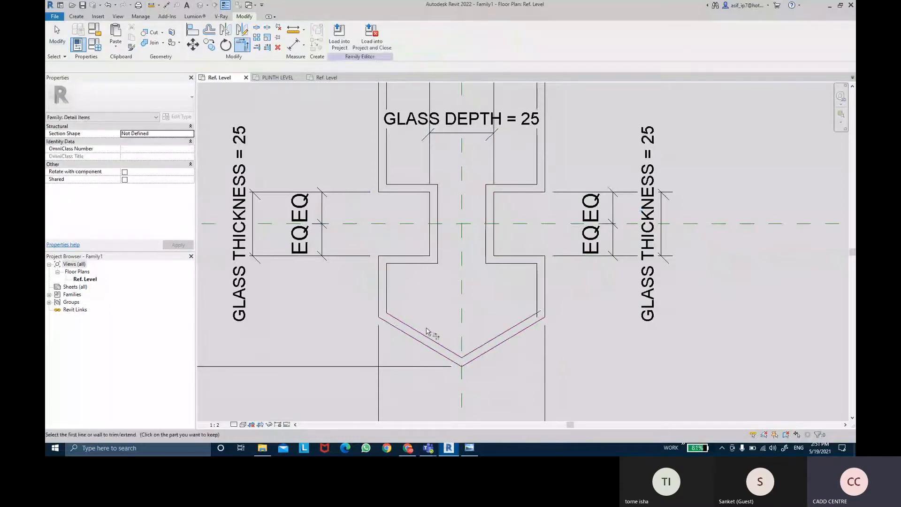
scroll(583, 307, "down", 2)
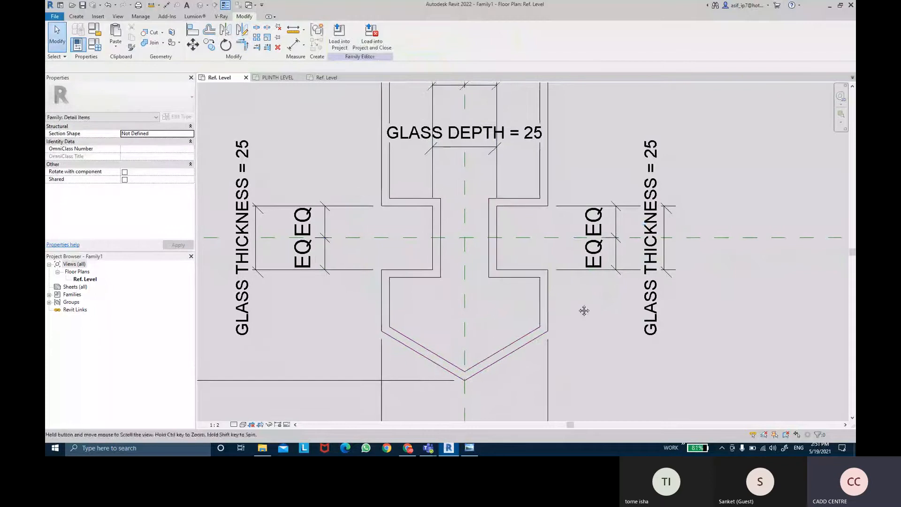
scroll(580, 307, "down", 1)
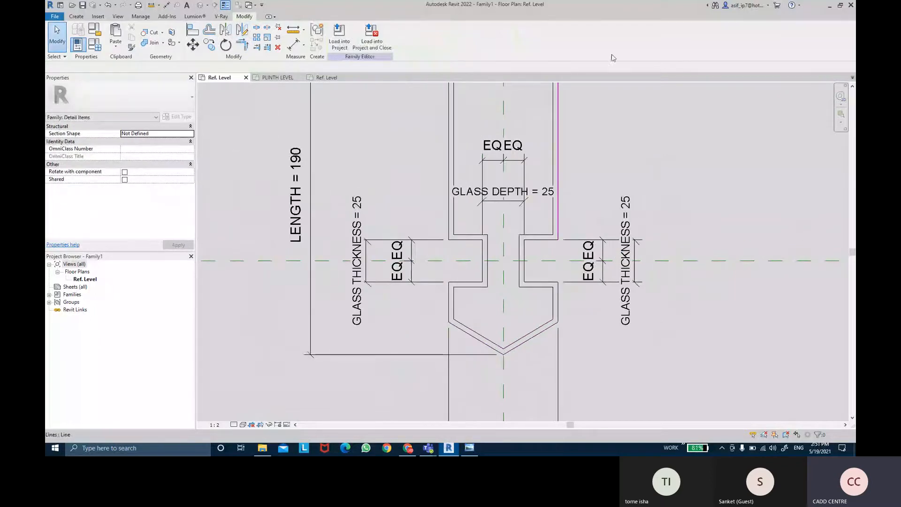
- Draw a semicircular arc about 5 mm wide below the inner top line, about 5 mm from the left inner side line
middle_click_drag(564, 83, 540, 185)
scroll(554, 189, "up", 1)
scroll(541, 178, "down", 1)
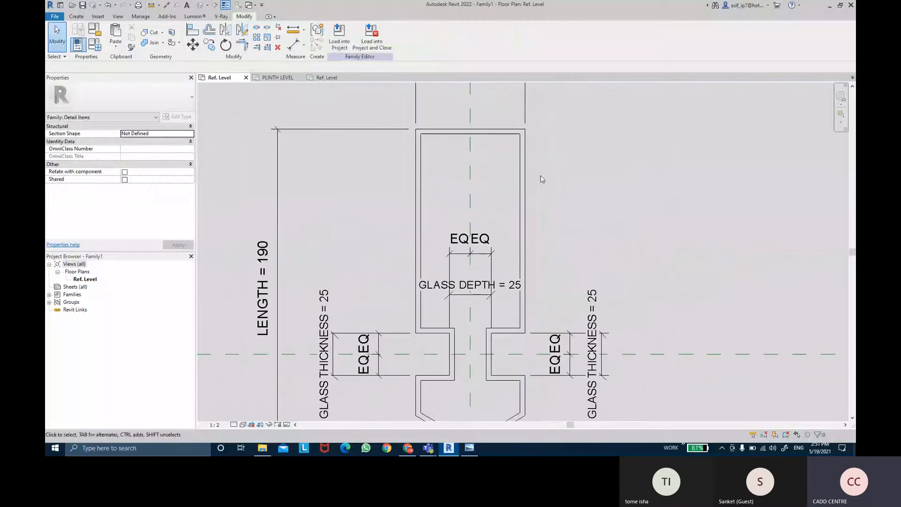
scroll(545, 188, "up", 2)
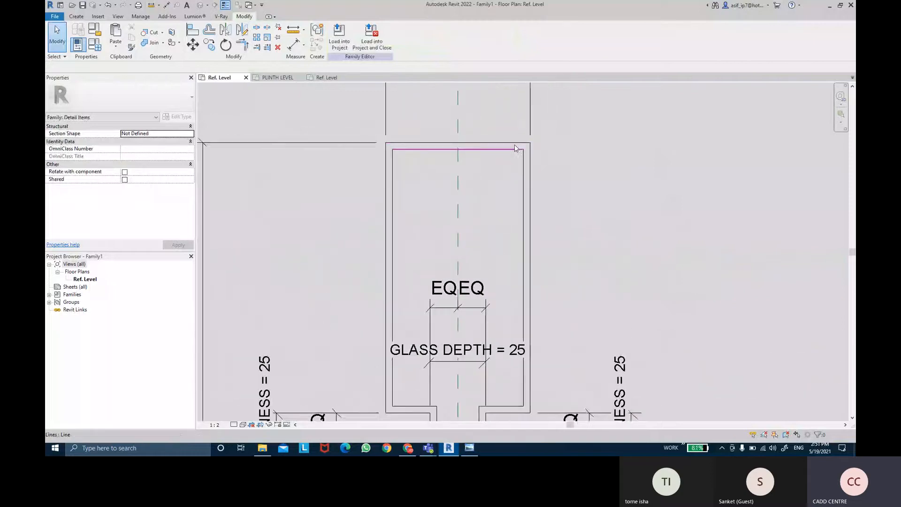
middle_click_drag(444, 186, 434, 179)
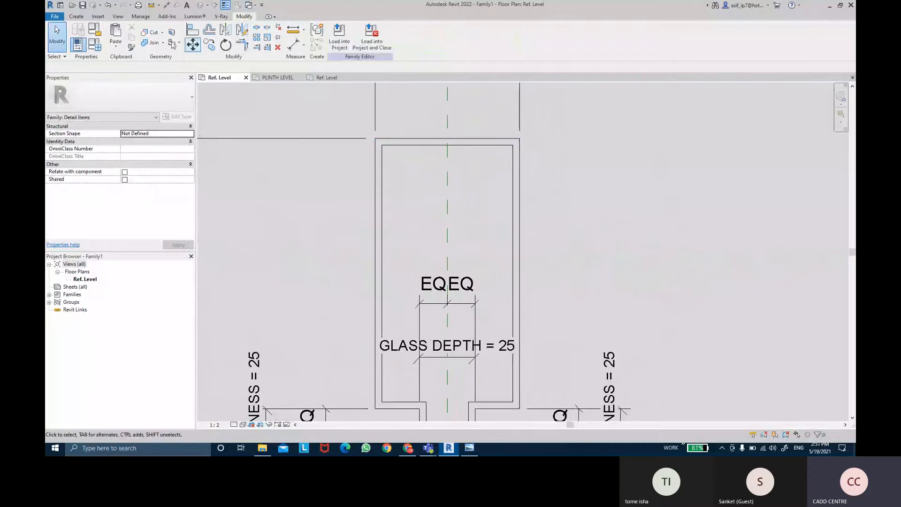
left_click(76, 16)
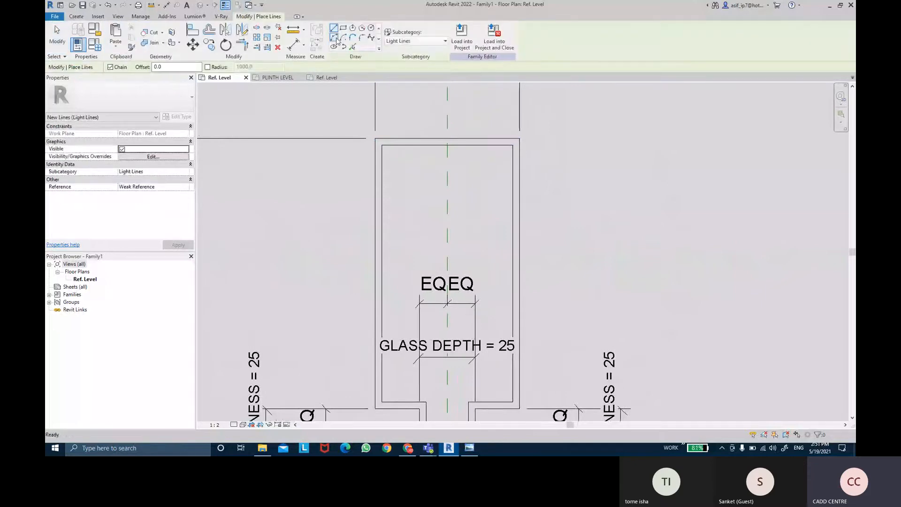
left_click(334, 37)
scroll(394, 149, "up", 2)
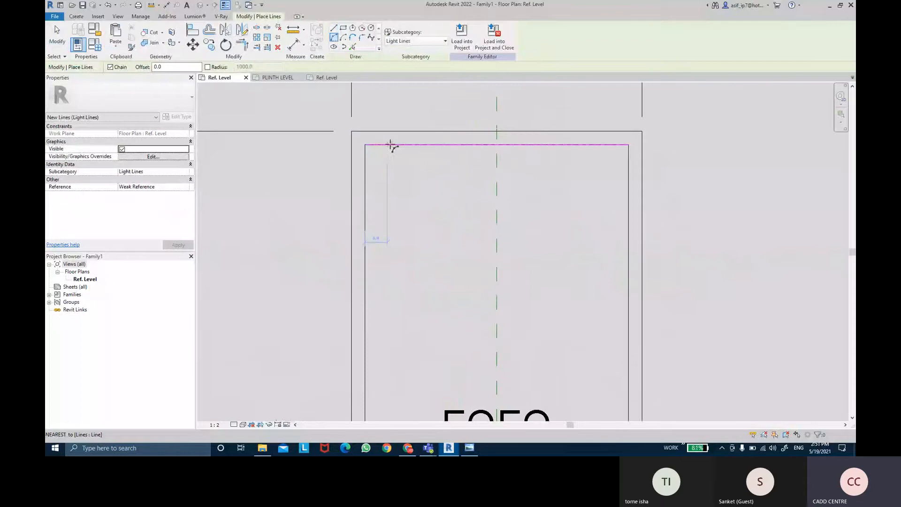
left_click(390, 146)
left_click(411, 145)
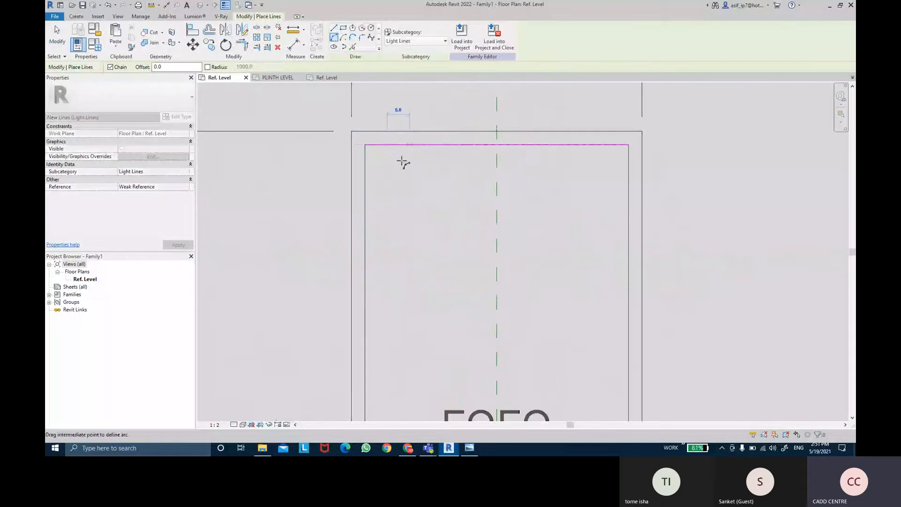
left_click(400, 155)
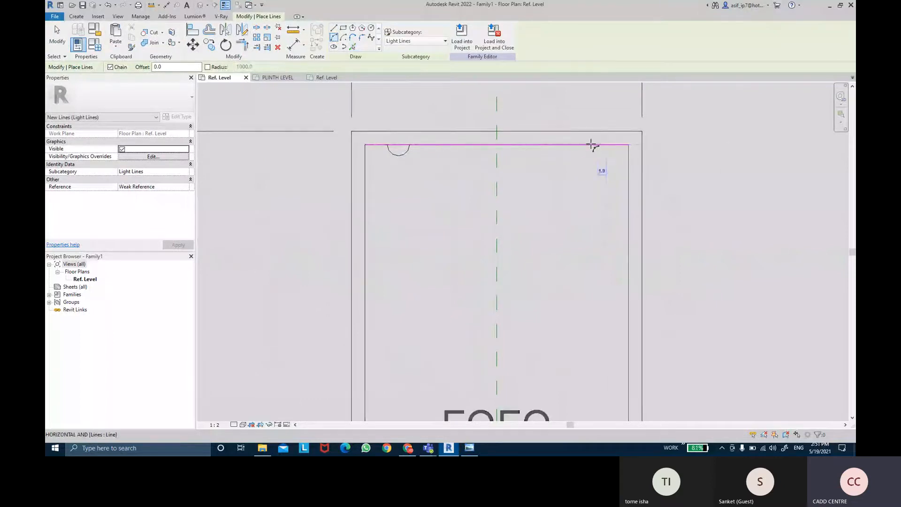
- Draw a matching semicircular arc below the inner top line near the right inner side line, and end line placement
left_click(585, 146)
left_click(601, 143)
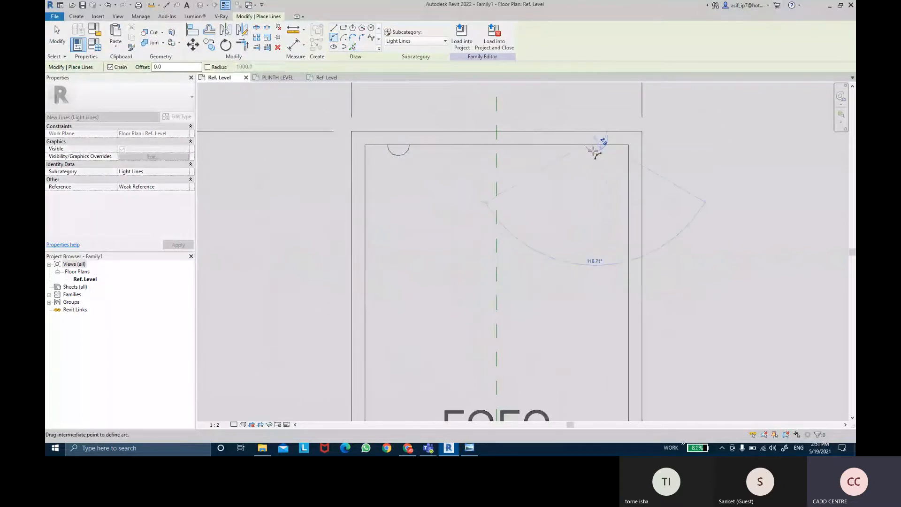
left_click(597, 150)
key("Escape")
key("Escape")
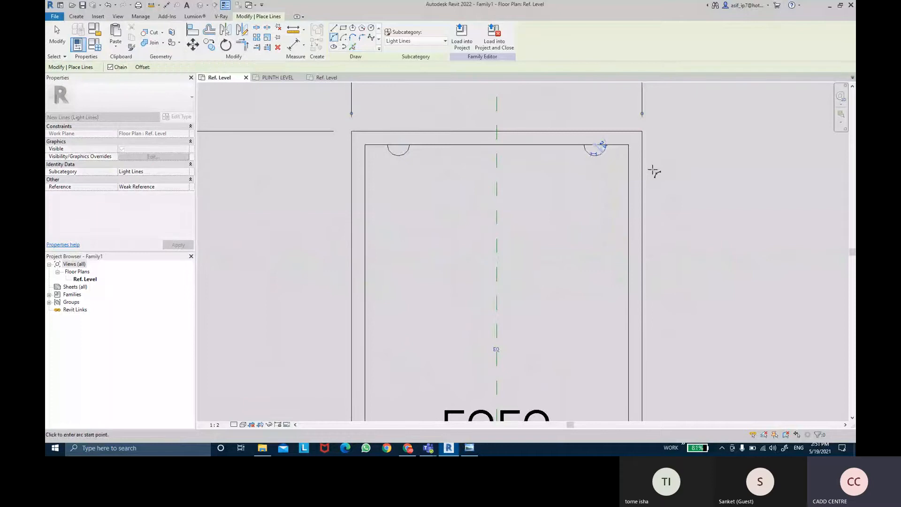
scroll(628, 159, "up", 1)
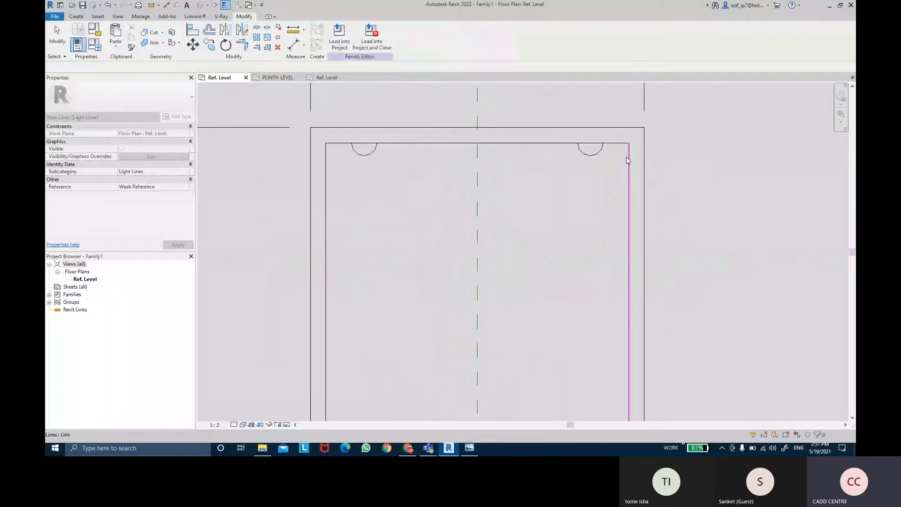
- Split the inner top line at the left arc's ends and delete the segment between them
left_click(258, 29)
scroll(358, 137, "up", 2)
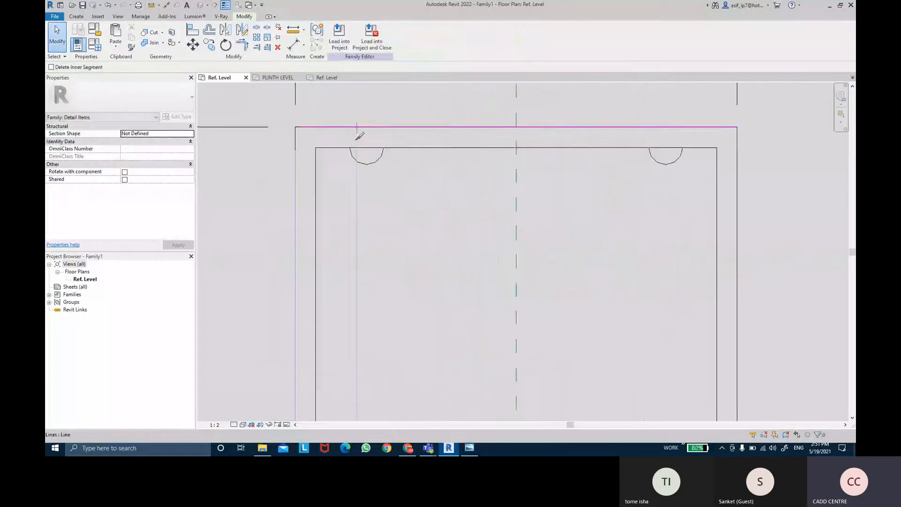
left_click(386, 150)
key("Escape")
left_click(377, 152)
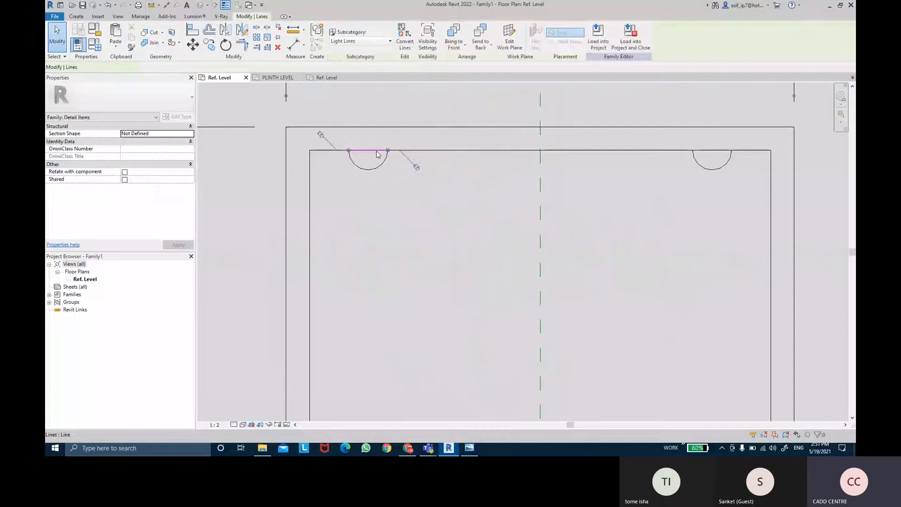
key("Delete")
middle_click_drag(541, 193, 528, 194)
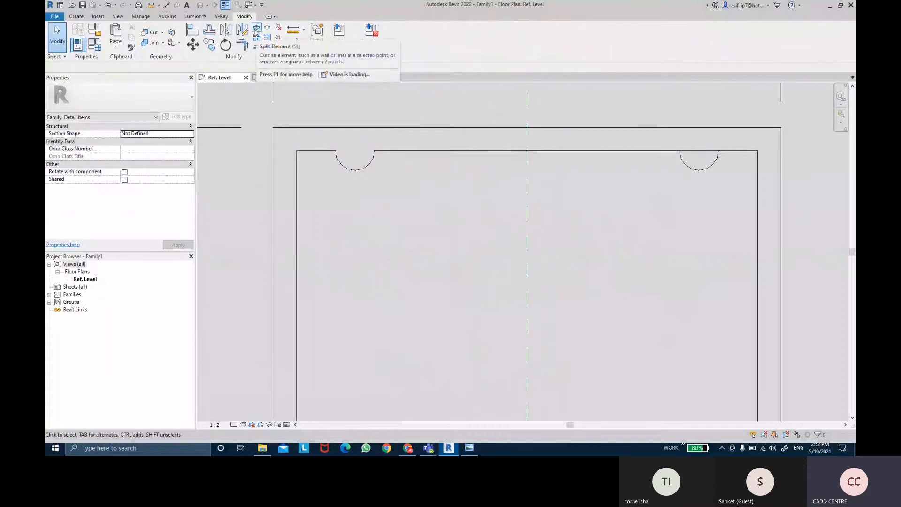
- Split the inner top line at both ends of the right arc and delete the segment between them
left_click(256, 28)
middle_click_drag(557, 126, 463, 117)
left_click_drag(463, 116, 417, 109)
scroll(560, 154, "up", 1)
scroll(516, 121, "up", 1)
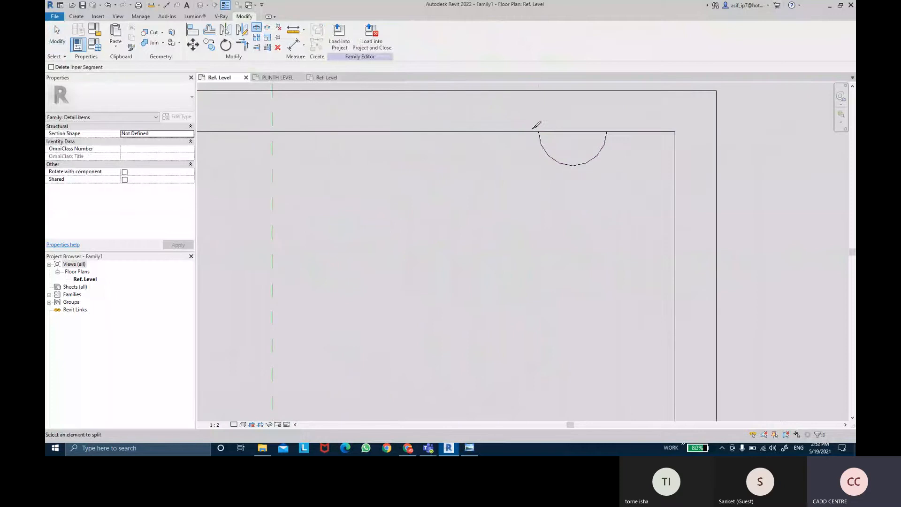
left_click(539, 131)
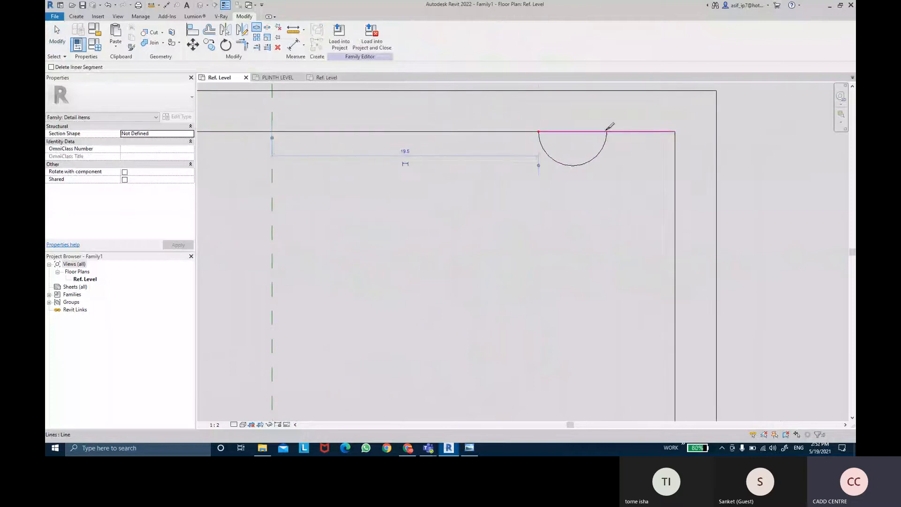
left_click(606, 131)
key("Escape")
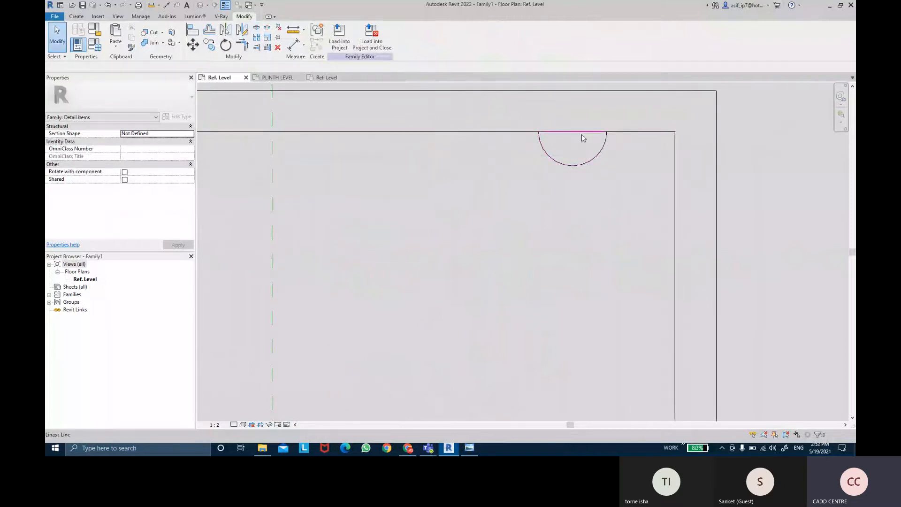
left_click(583, 133)
key("Delete")
scroll(585, 168, "down", 5)
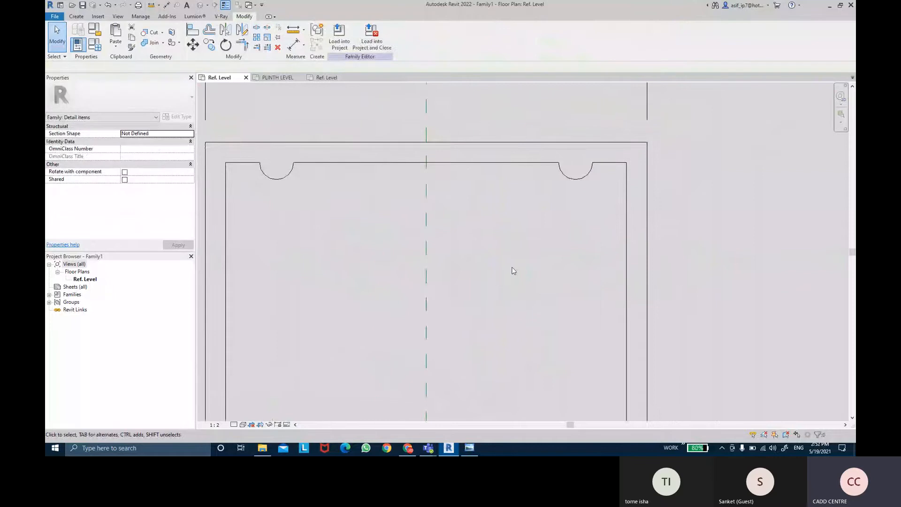
- Compare the mullion's neck and glass notch area with the closed loop profile reference image for the internal details
mouse_move(505, 296)
middle_mouse_down()
mouse_move(490, 183)
mouse_move(486, 193)
middle_mouse_up()
scroll(490, 182, "down", 4)
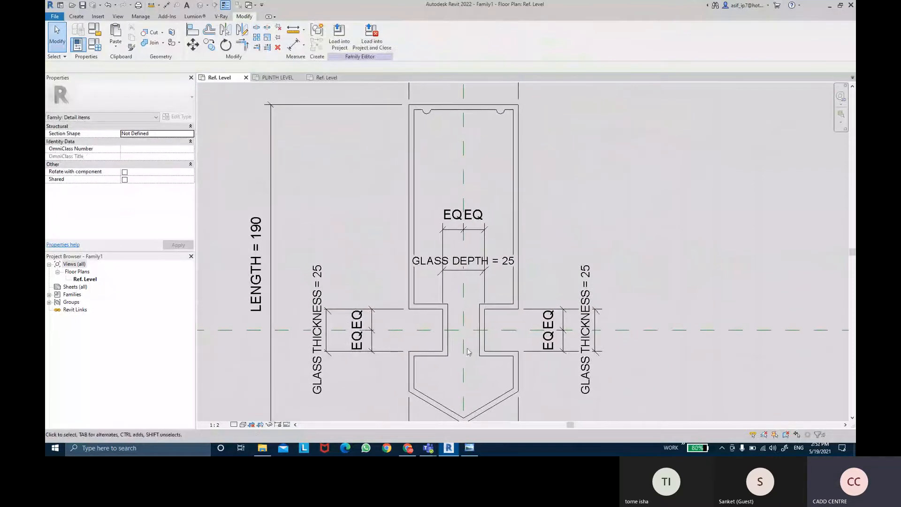
left_click(470, 449)
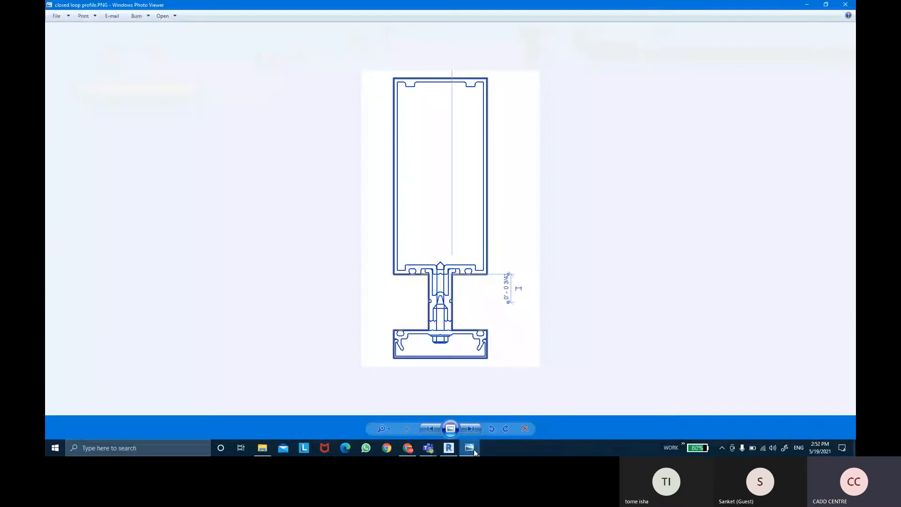
left_click(474, 451)
scroll(454, 319, "up", 5)
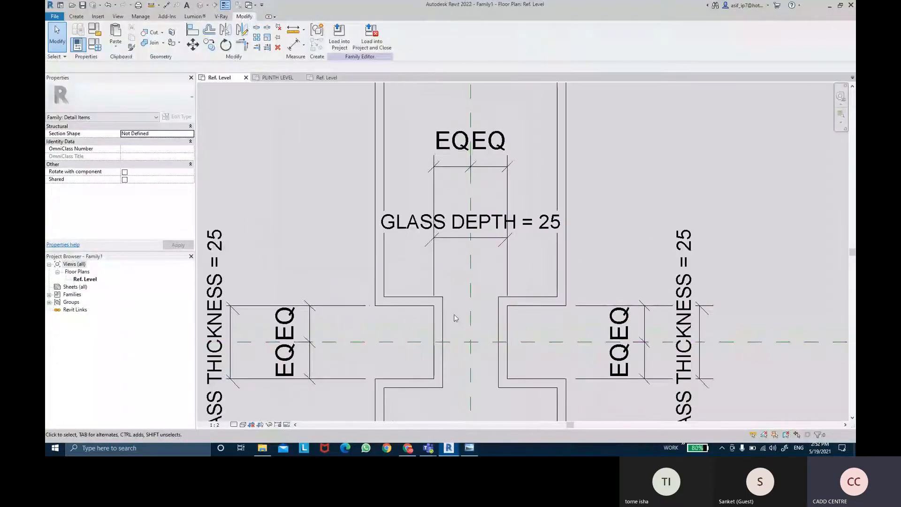
left_click(469, 450)
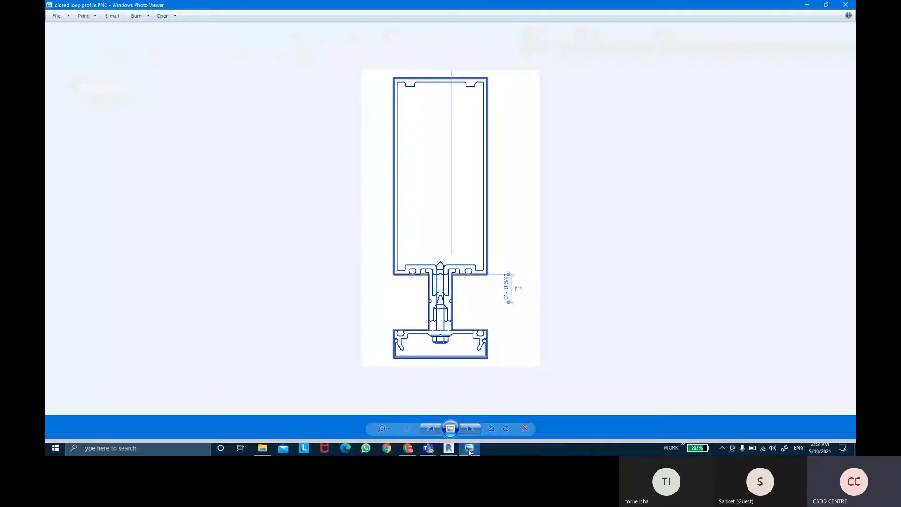
left_click(469, 450)
scroll(458, 307, "up", 3)
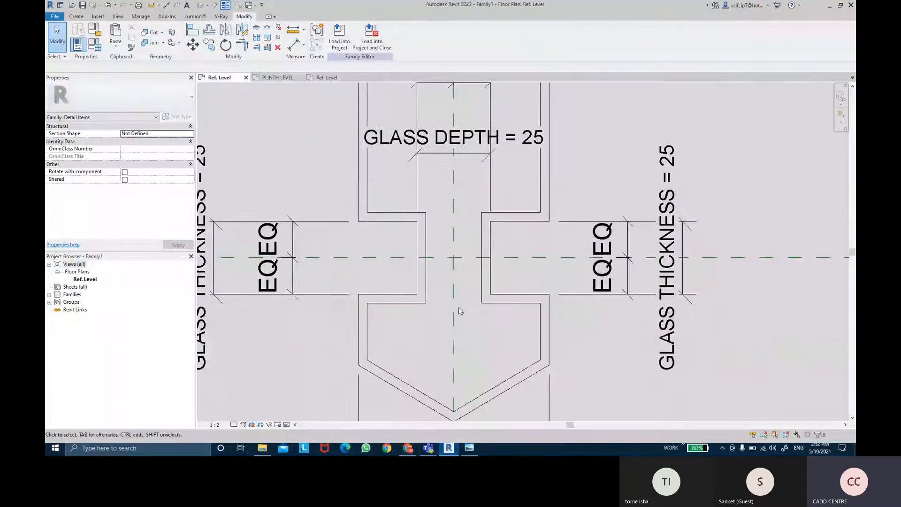
left_click(469, 449)
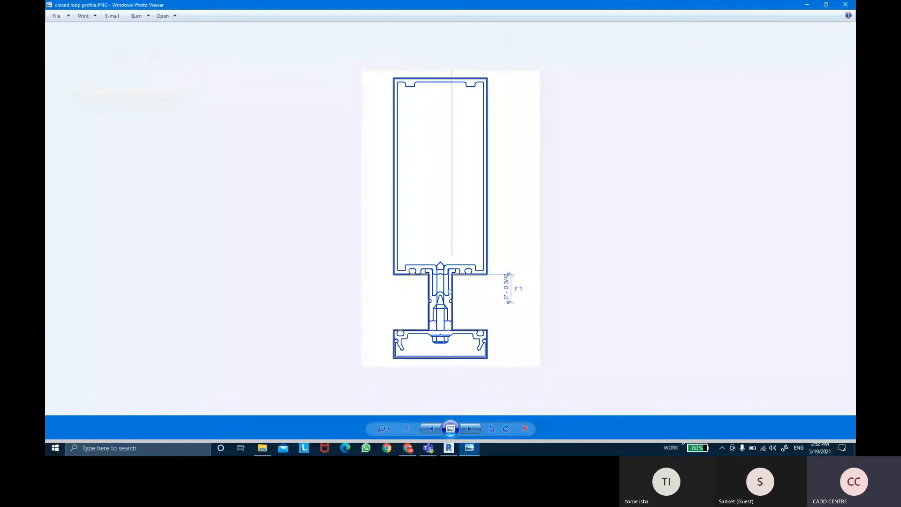
- Close the reference image and start the rectangle line tool with Light Lines at the mullion's neck
left_click(846, 4)
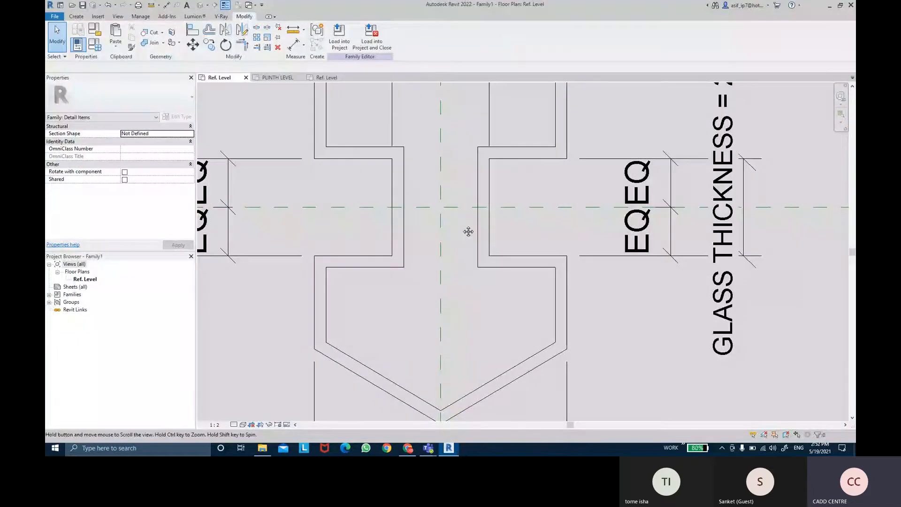
left_click(80, 16)
left_click(113, 38)
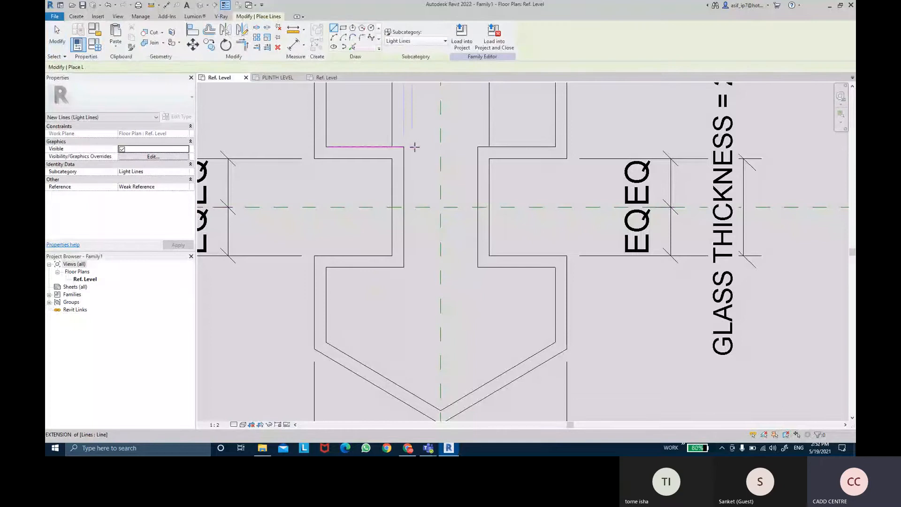
scroll(415, 145, "up", 1)
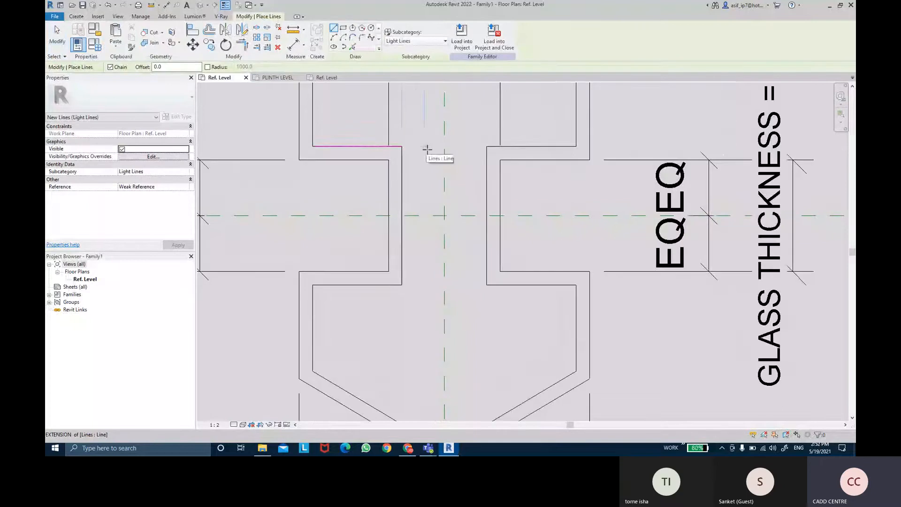
left_click(342, 29)
middle_click_drag(432, 133, 438, 146)
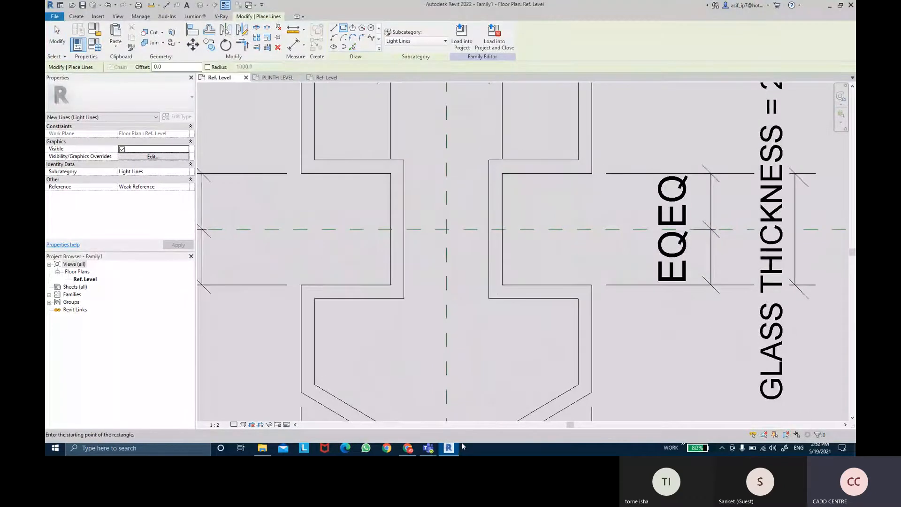
- Reopen closed loop profile.PNG from the REVIT-THE BIM SOLUTION CLASS folder, check the screw inside the neck, and return to Revit
left_click(269, 452)
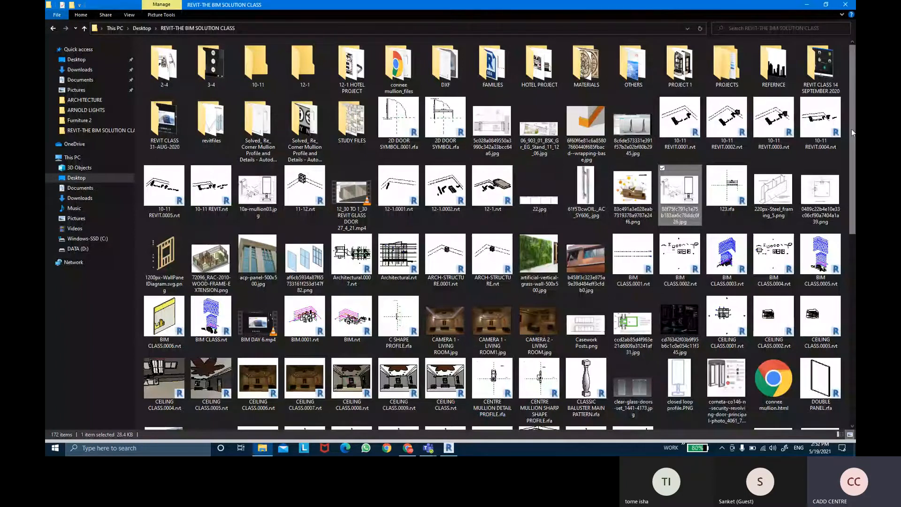
scroll(852, 129, "down", 1)
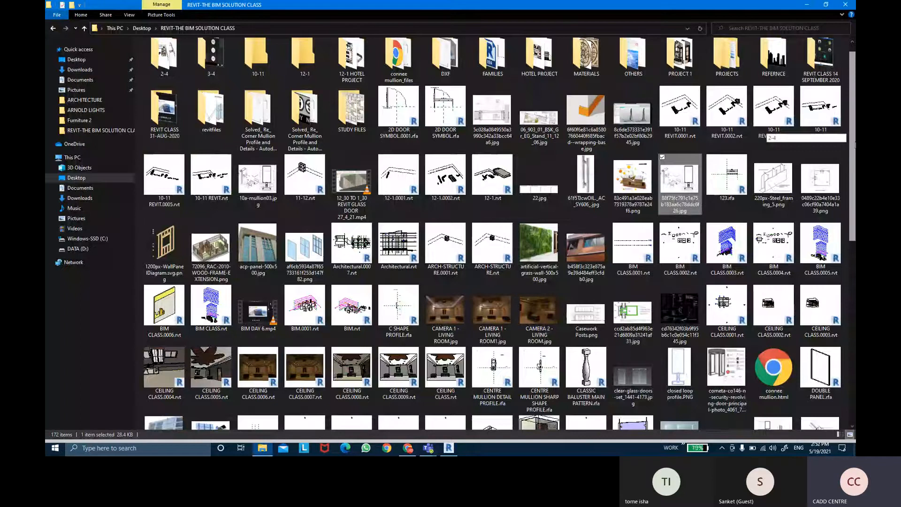
left_click_drag(856, 145, 855, 156)
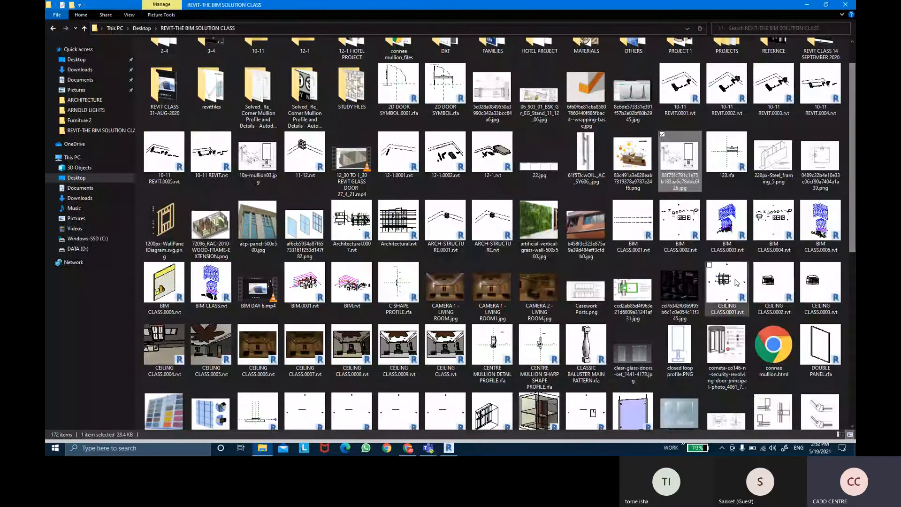
left_click(690, 345)
double_click(690, 345)
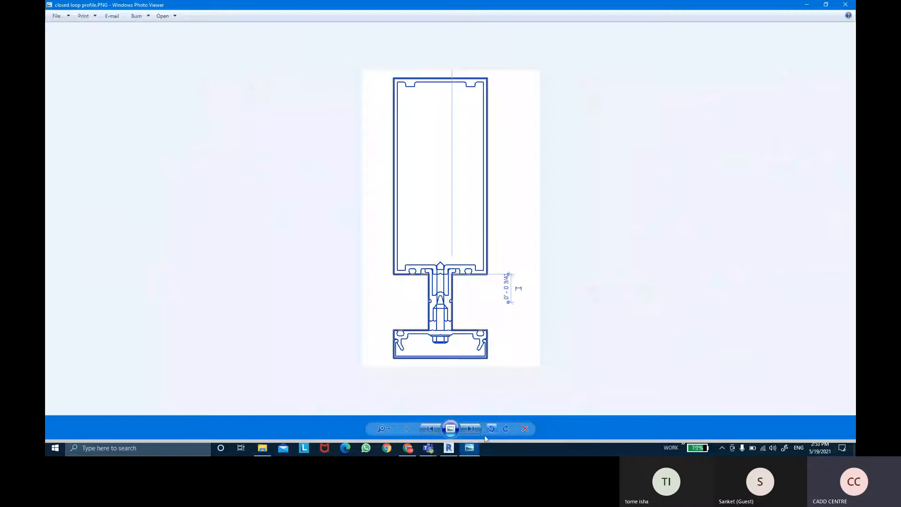
left_click(449, 449)
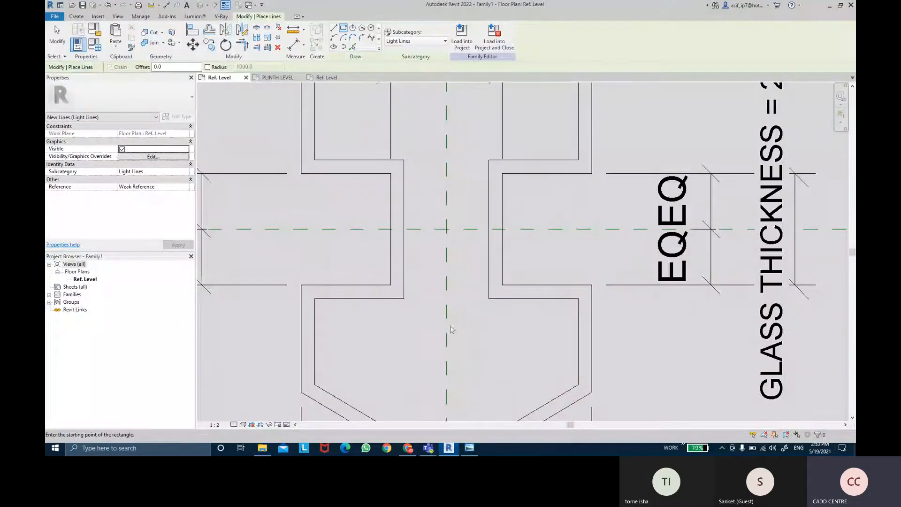
- Draw a rectangle about 50 mm long and 8 mm wide along the vertical centre plane, through the mullion's neck, and end line placement
left_click(430, 137)
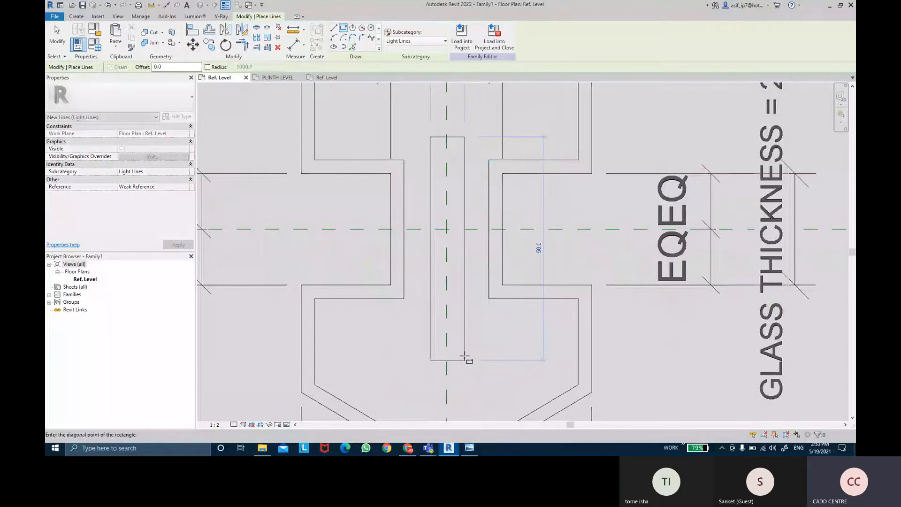
left_click(465, 359)
key("Escape")
key("Escape")
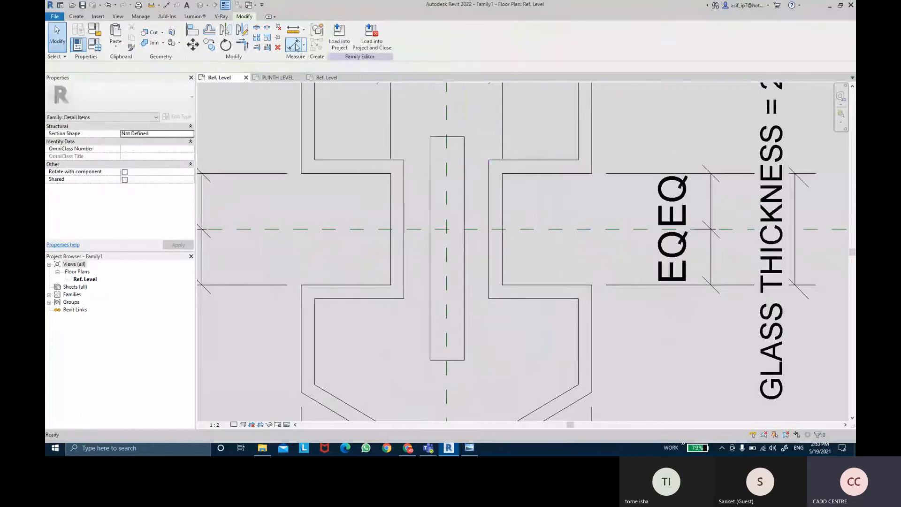
- Dimension the long rectangle's two sides from the vertical centre plane and make the two distances equal
left_click(296, 46)
left_click(430, 168)
left_click(446, 168)
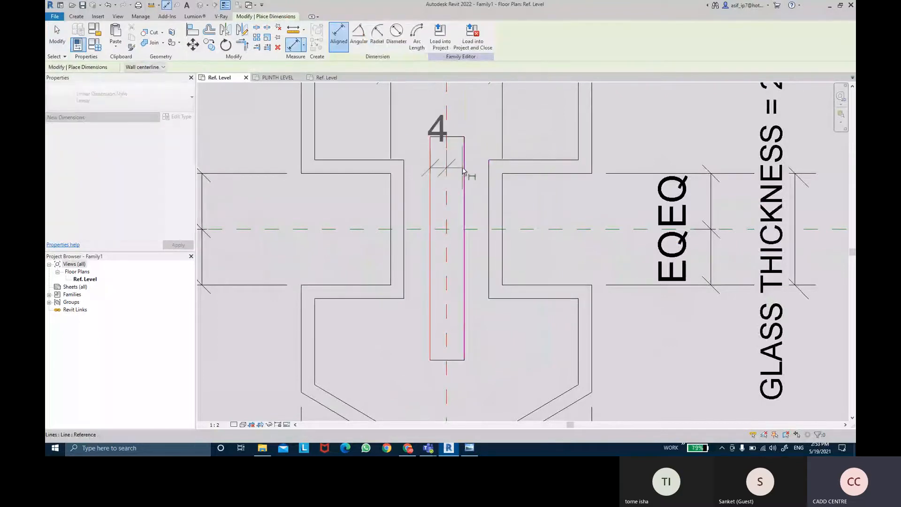
left_click(464, 171)
left_click(483, 121)
middle_click_drag(483, 121, 477, 203)
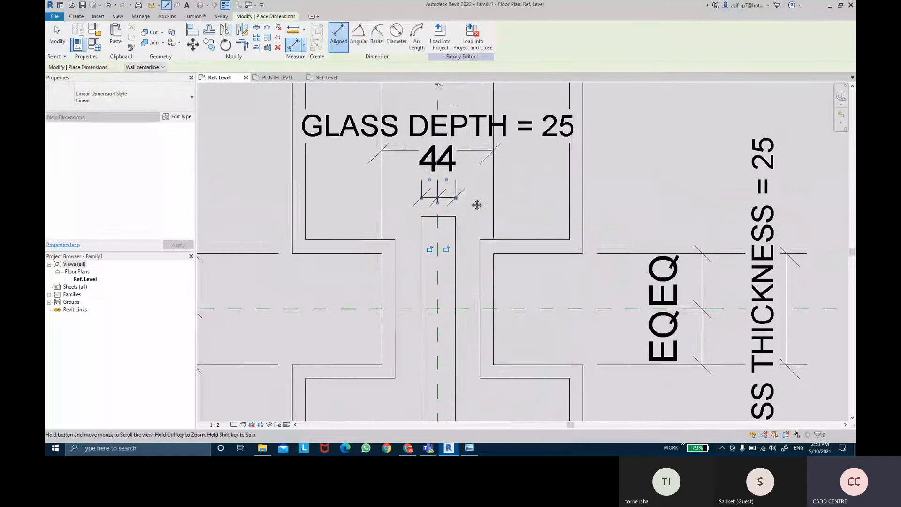
left_click(437, 84)
key("Escape")
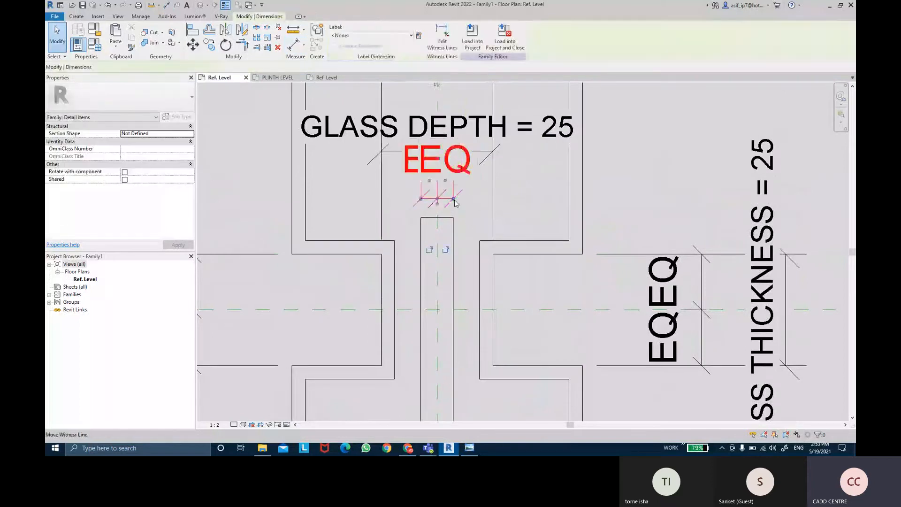
- Delete the equality dimension above the long rectangle and check the screw head in the closed loop profile image
key("Delete")
middle_click_drag(465, 251, 459, 171)
scroll(457, 195, "down", 1)
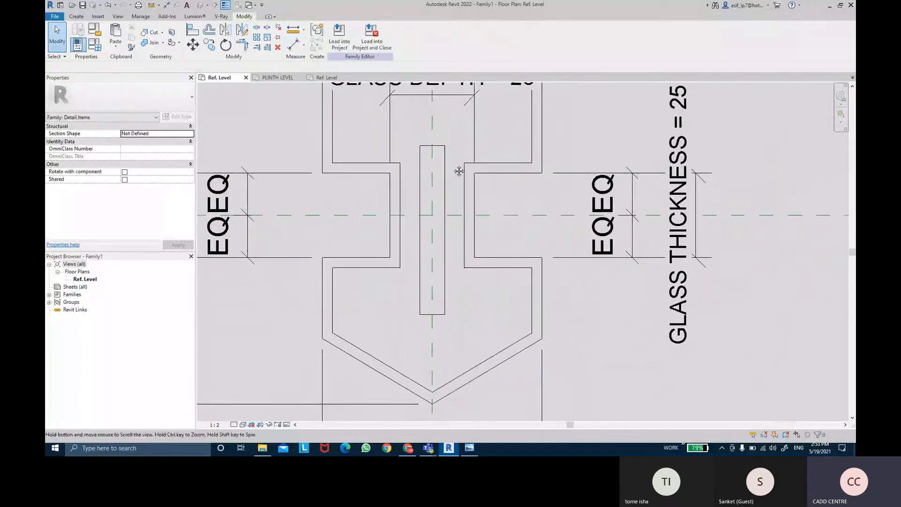
scroll(458, 170, "up", 1)
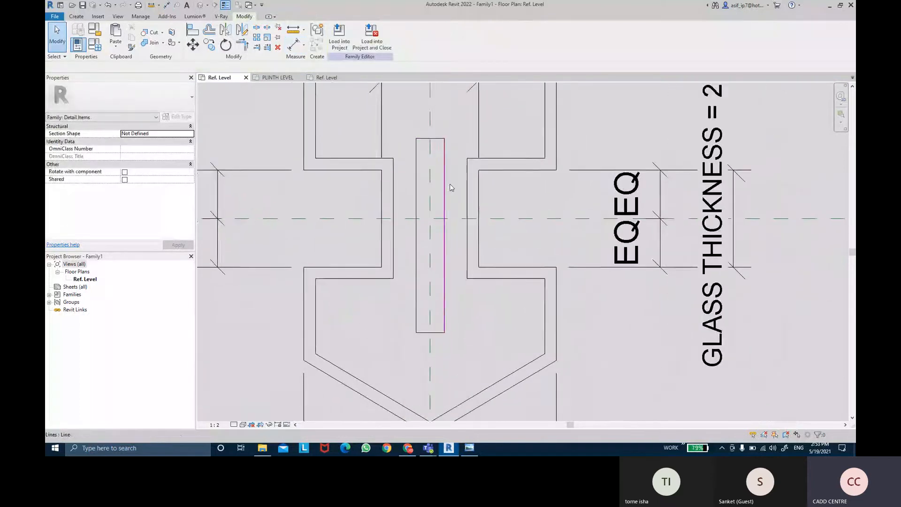
left_click(465, 450)
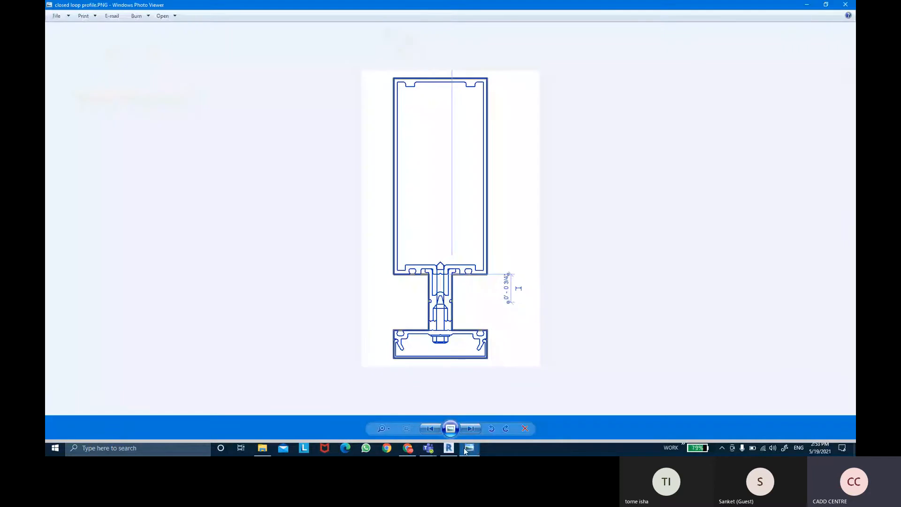
left_click(466, 450)
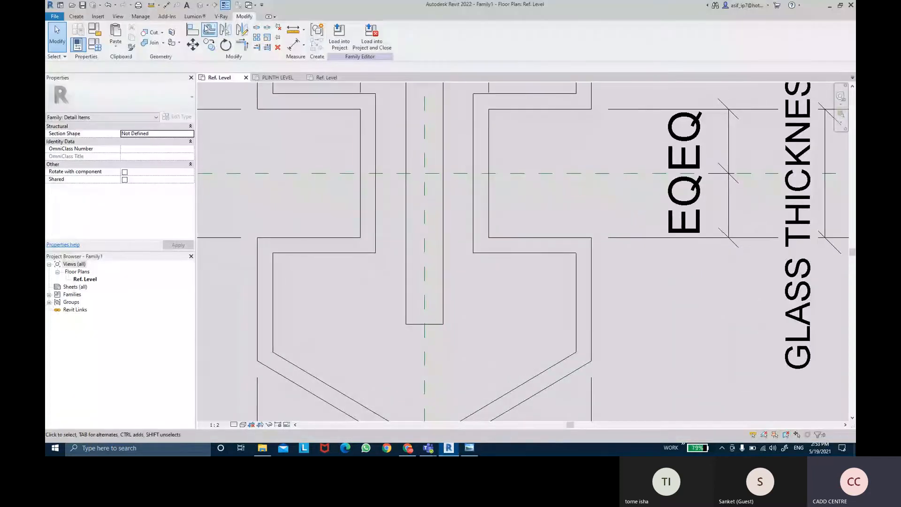
- Draw a thin rectangular head about 11 mm wide and 1 mm high under the long rectangle's lower end
left_click(80, 16)
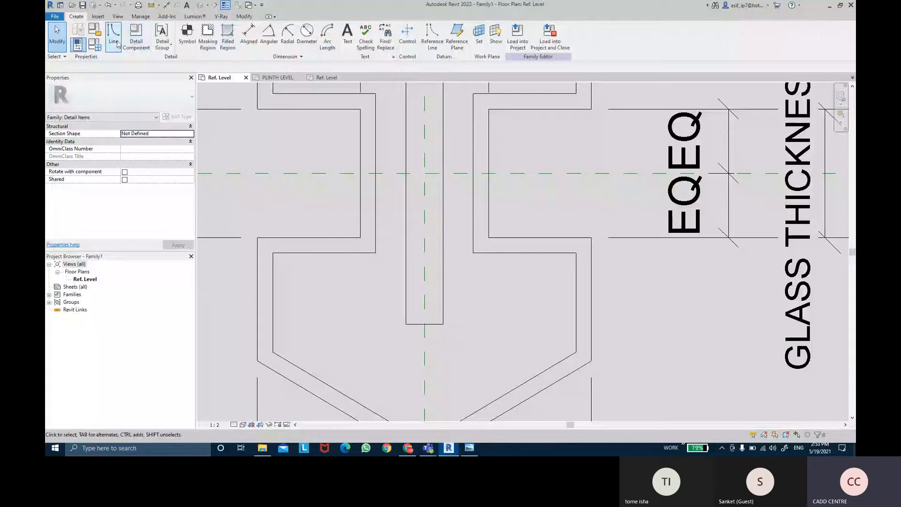
key("l")
key("i")
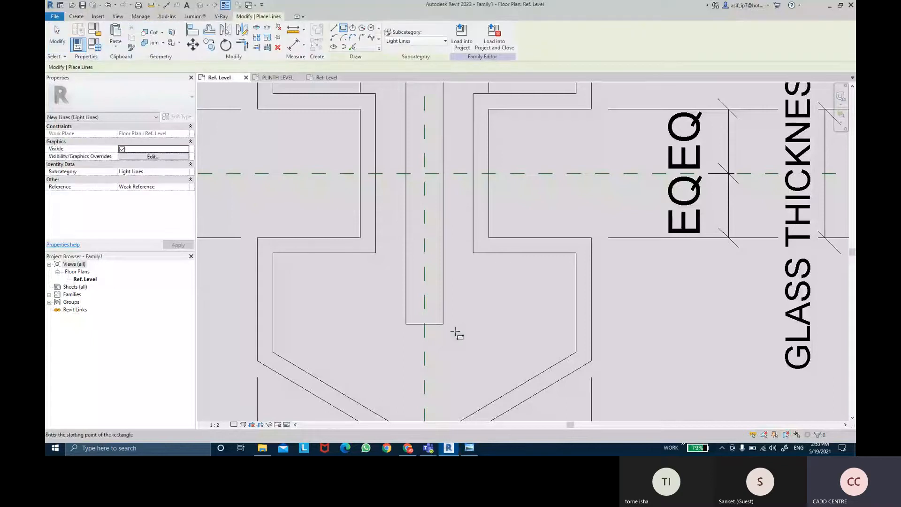
left_click(398, 325)
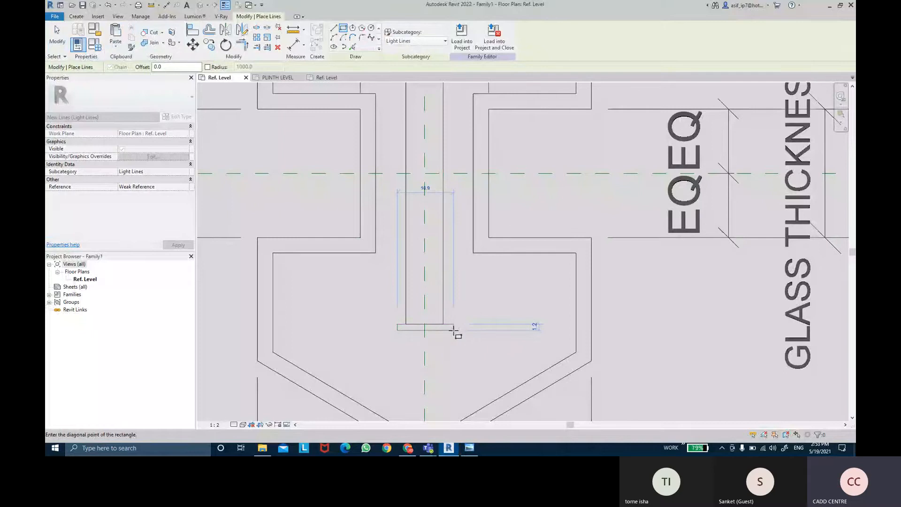
left_click(455, 354)
key("Escape")
key("Escape")
- Dimension the thin head's two ends from the vertical centre plane and make the two distances equal
scroll(455, 353, "up", 3)
middle_click_drag(437, 331, 456, 336)
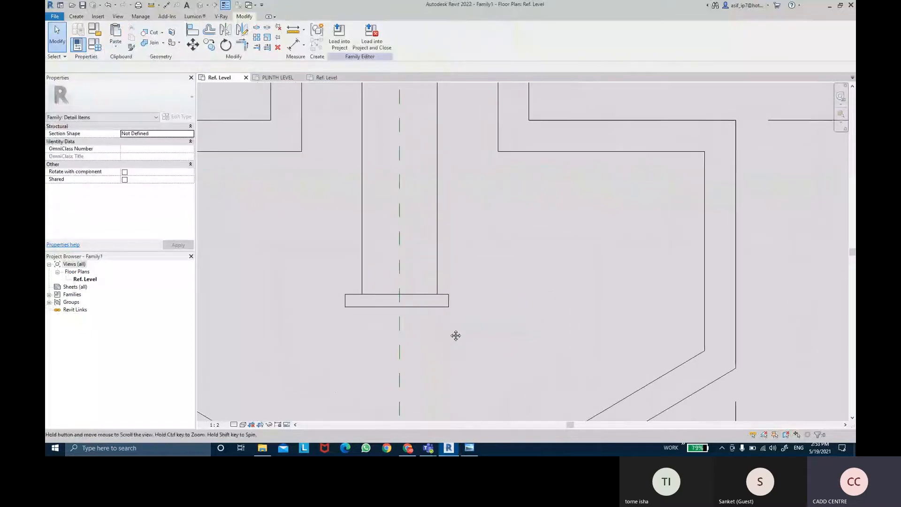
key("d")
key("i")
left_click(344, 313)
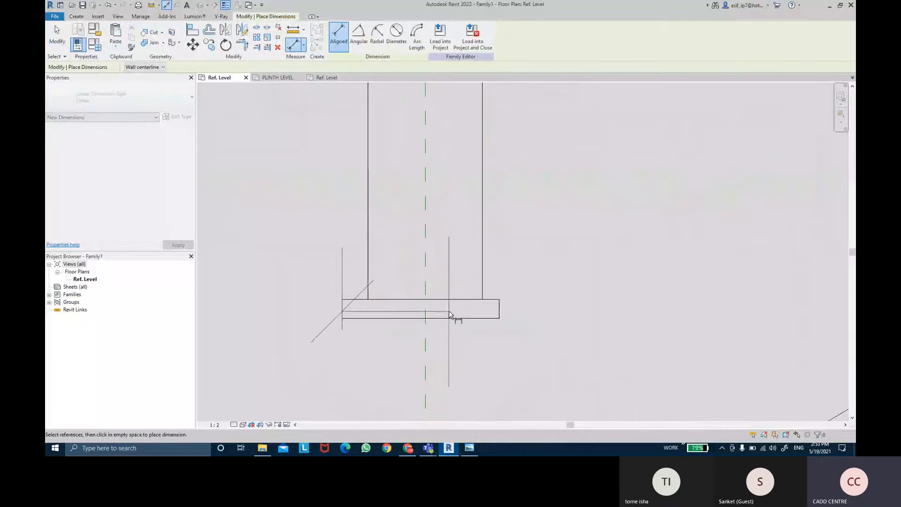
left_click(426, 312)
left_click(498, 313)
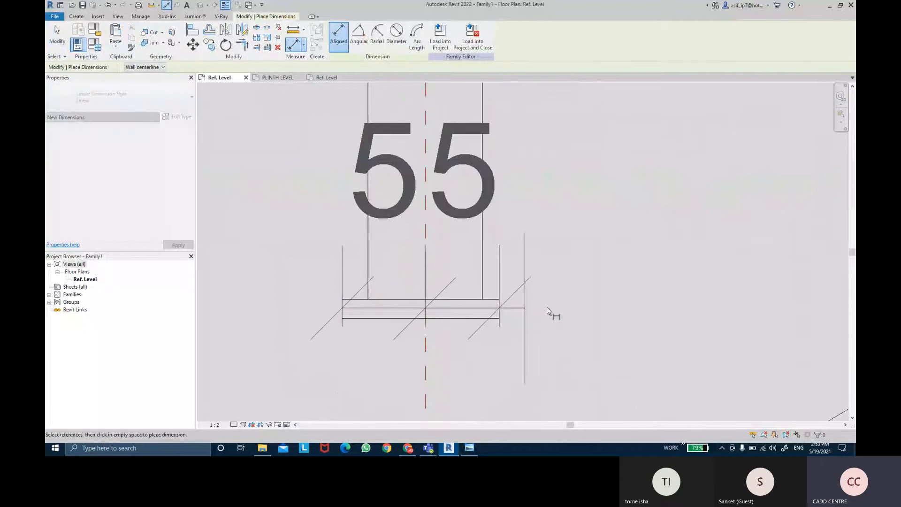
left_click(547, 308)
scroll(476, 212, "down", 2)
middle_click_drag(474, 211, 472, 248)
scroll(471, 249, "down", 2)
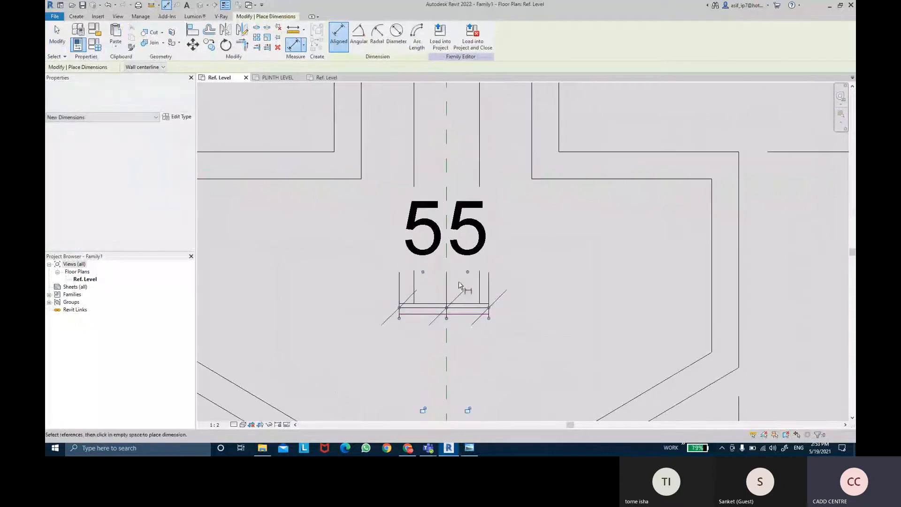
left_click(450, 165)
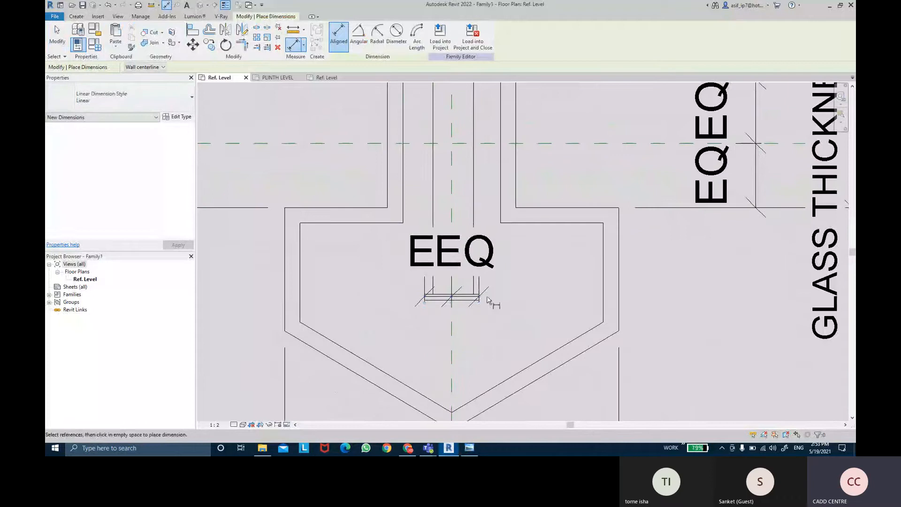
- End dimensioning and delete the equality dimension on the thin head rectangle
scroll(488, 301, "up", 3)
key("Escape")
left_click(480, 248)
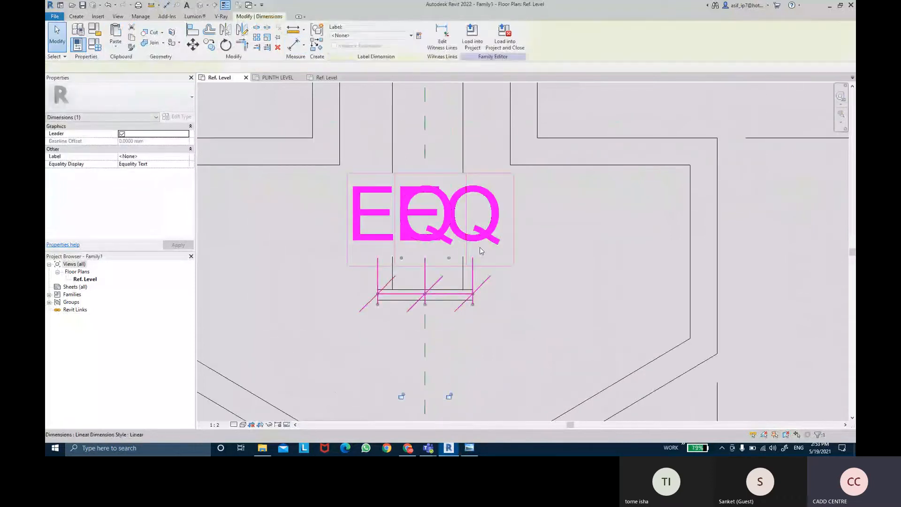
key("Delete")
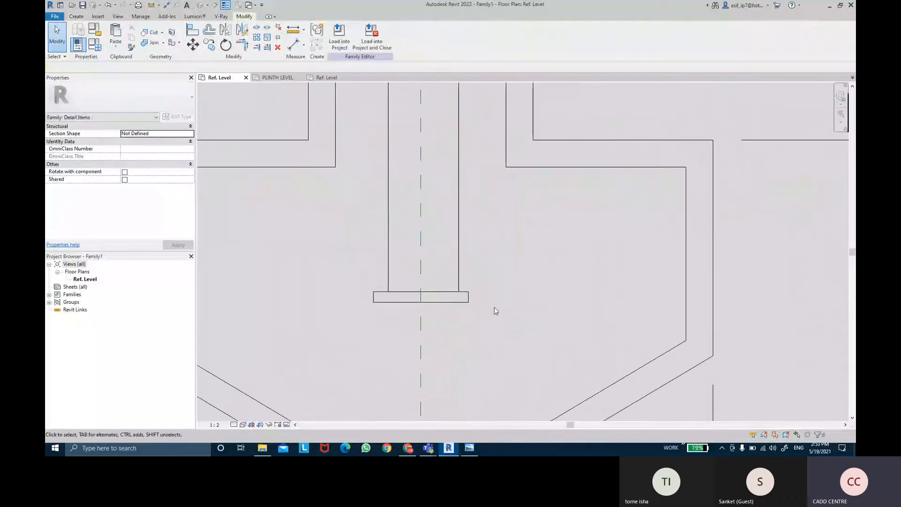
- Dimension the long rectangle's sides from the vertical centre plane again and apply equality to the dimension above it
scroll(495, 308, "down", 4)
middle_click_drag(487, 286, 483, 306)
scroll(485, 304, "down", 3)
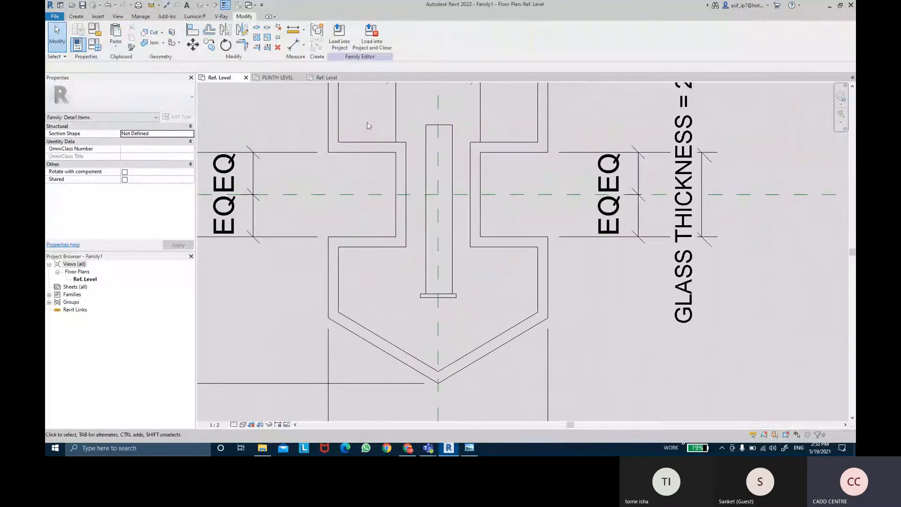
left_click(425, 162)
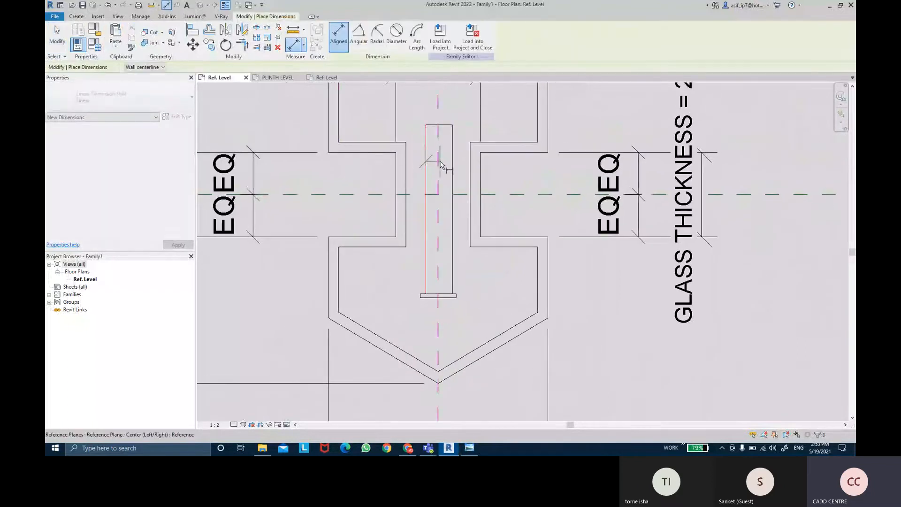
left_click(439, 162)
left_click(453, 160)
middle_click_drag(463, 120, 458, 181)
left_click(460, 170)
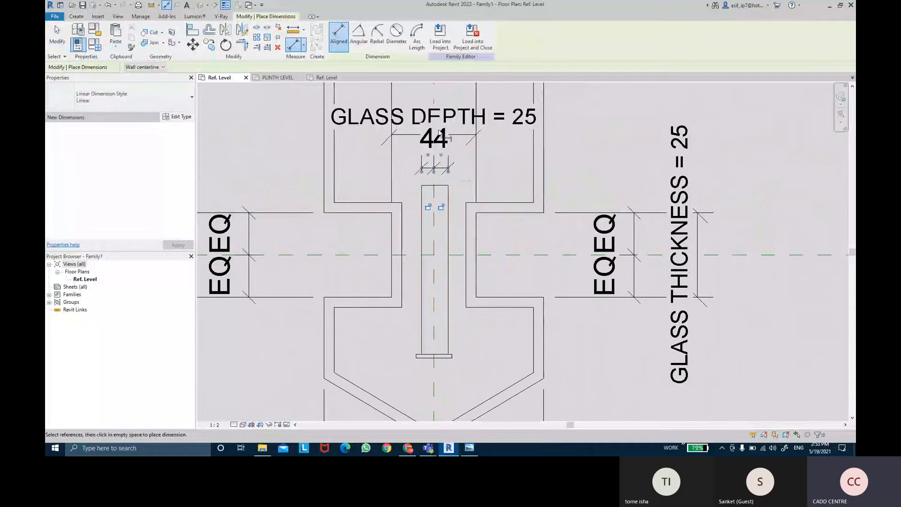
middle_click_drag(441, 115, 431, 4)
left_click(439, 175)
- Dimension the thin head's two ends from the vertical centre plane, placing the dimension just below the head
scroll(444, 228, "up", 5)
scroll(369, 304, "up", 2)
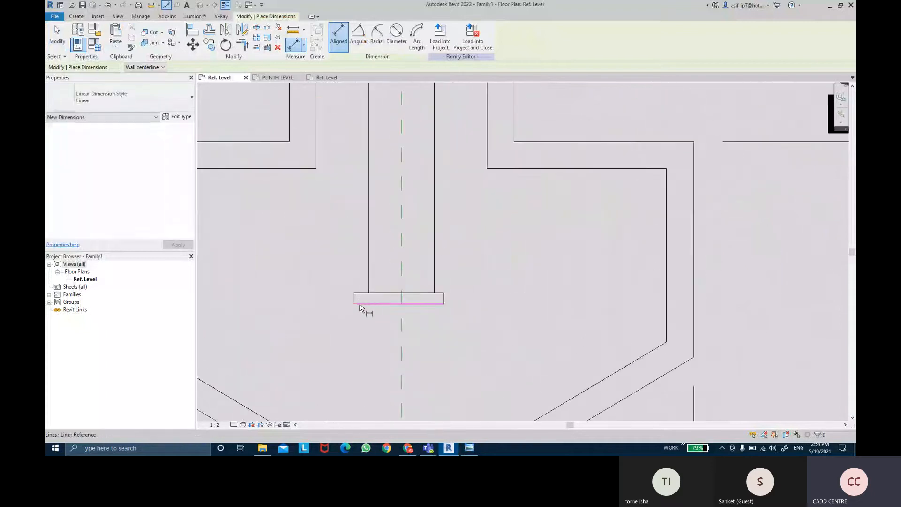
scroll(354, 301, "up", 1)
left_click(358, 304)
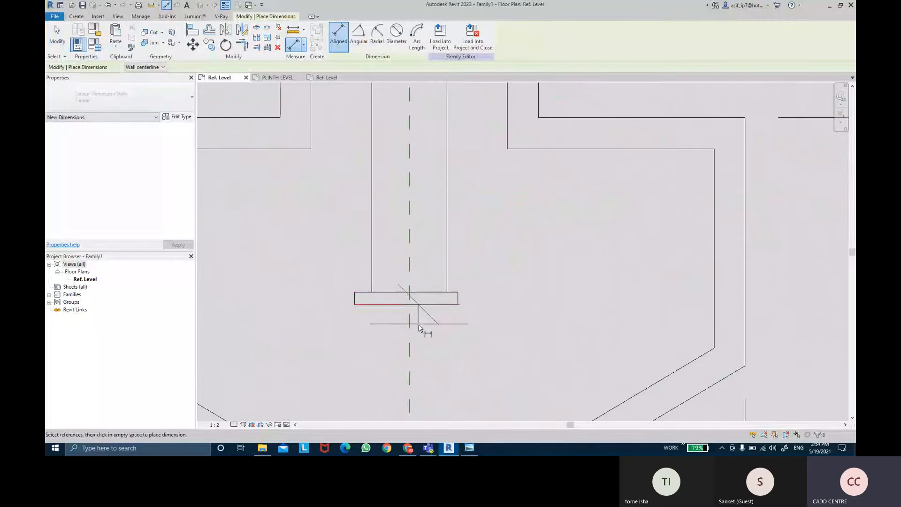
key("Escape")
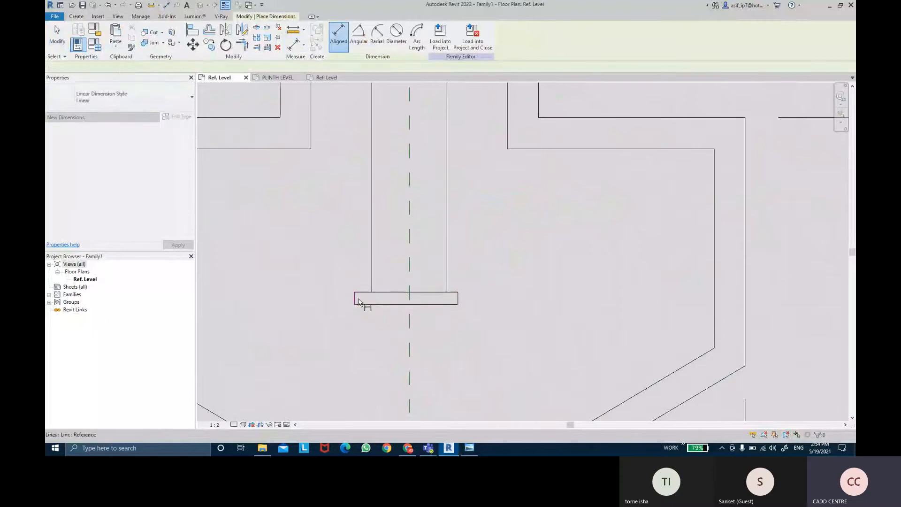
scroll(355, 300, "up", 1)
left_click(355, 301)
left_click(425, 304)
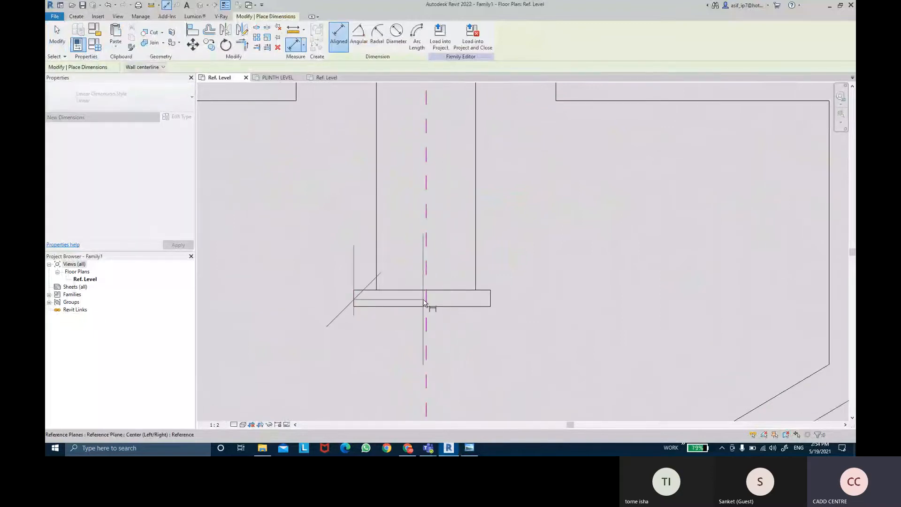
left_click(492, 301)
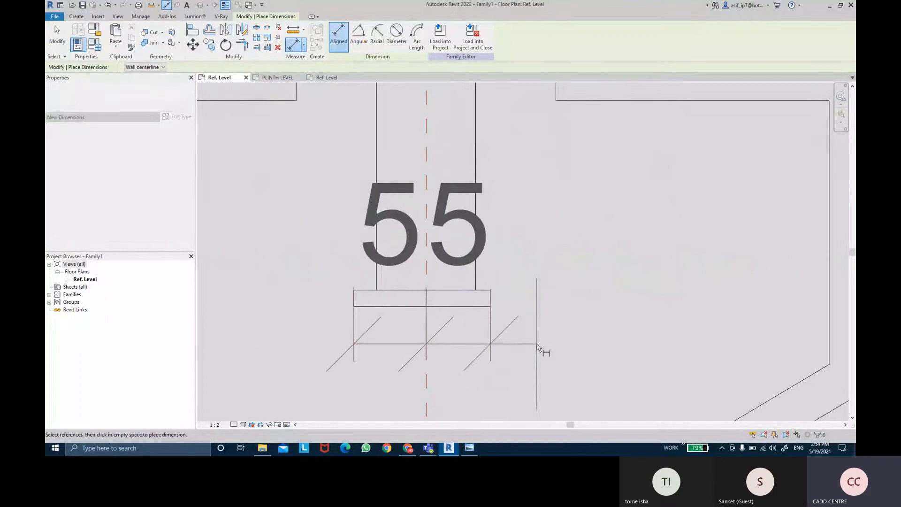
left_click(539, 346)
- Apply equality to the thin head's dimension and end dimensioning
scroll(456, 286, "down", 3)
middle_click_drag(458, 246, 458, 294)
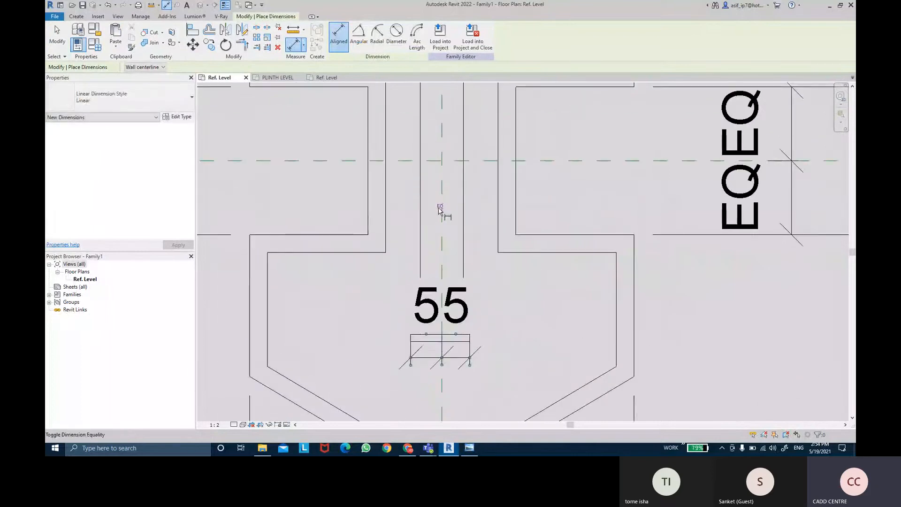
left_click(440, 208)
key("Escape")
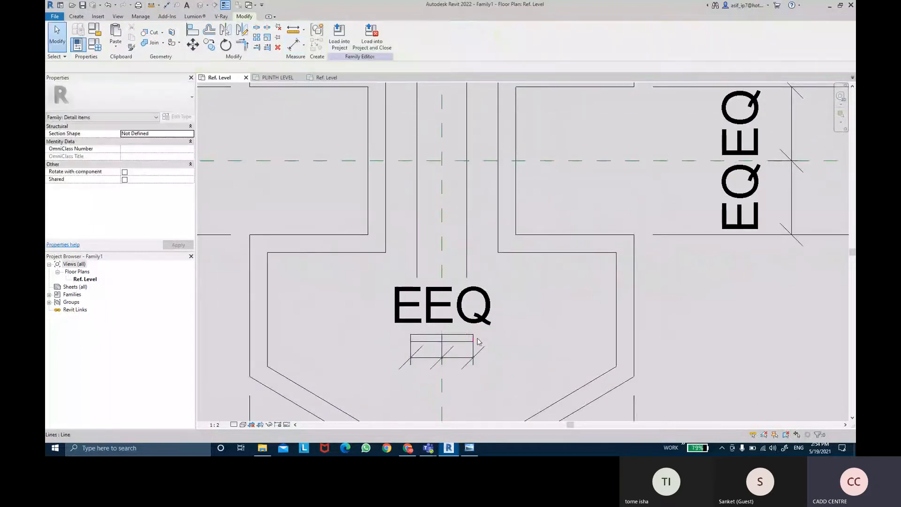
- Delete the equality dimensions on the thin head and on the long rectangle
left_click(483, 315)
key("Delete")
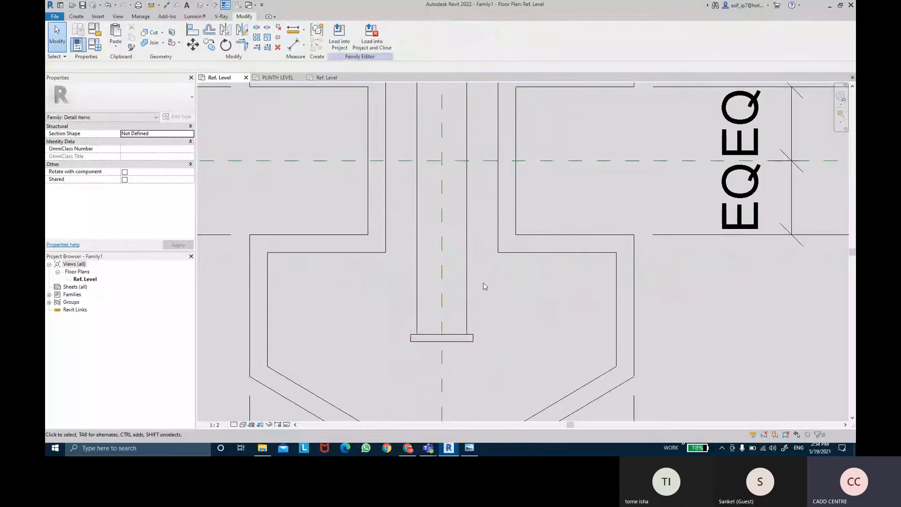
mouse_move(485, 286)
middle_mouse_down()
mouse_move(494, 350)
mouse_move(481, 272)
middle_mouse_up()
scroll(489, 317, "down", 1)
left_click(478, 162)
key("Delete")
scroll(471, 359, "up", 2)
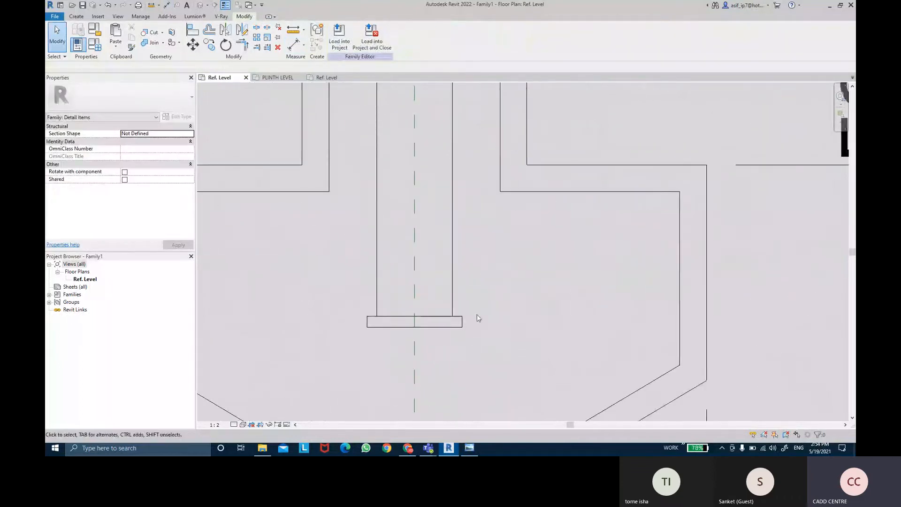
- Draw a wider rectangle about 14 mm wide and 5 mm high directly under the thin head
middle_click_drag(477, 314, 483, 327)
scroll(483, 328, "down", 1)
middle_click_drag(500, 274, 504, 303)
scroll(497, 288, "down", 1)
middle_click_drag(491, 367, 488, 329)
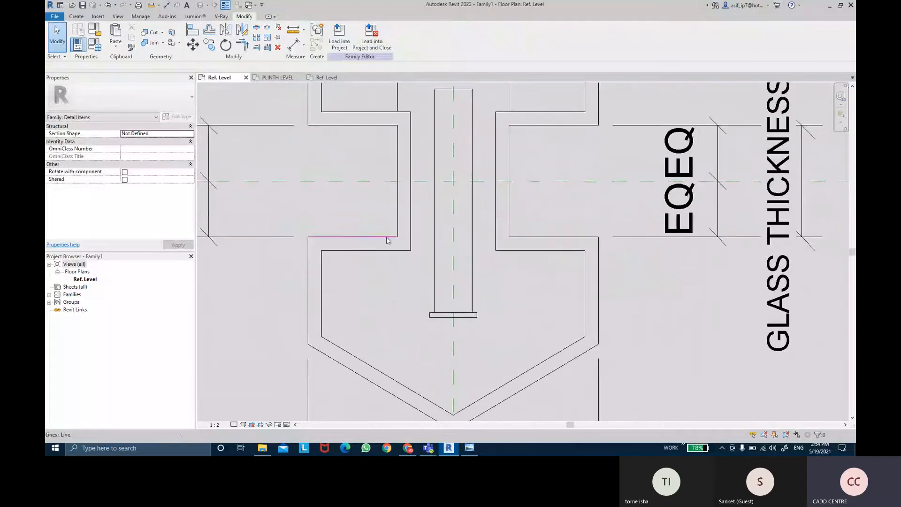
left_click(76, 17)
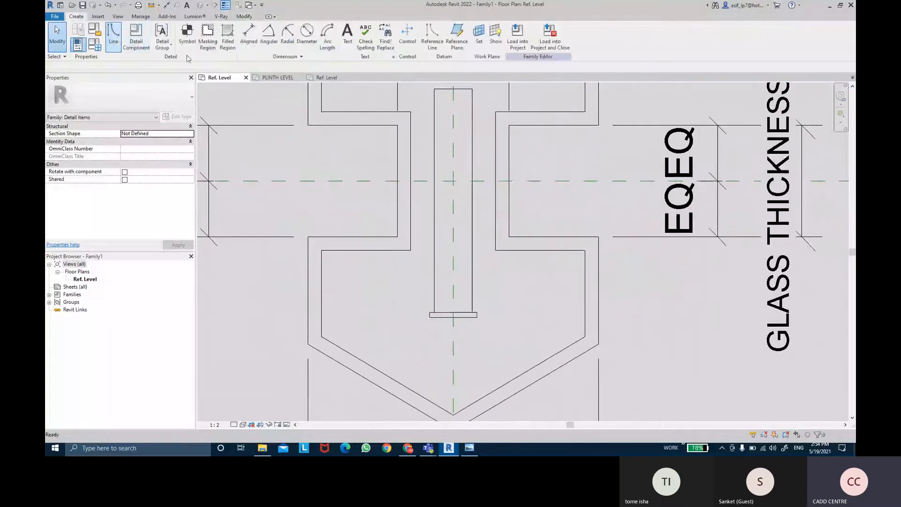
left_click(344, 29)
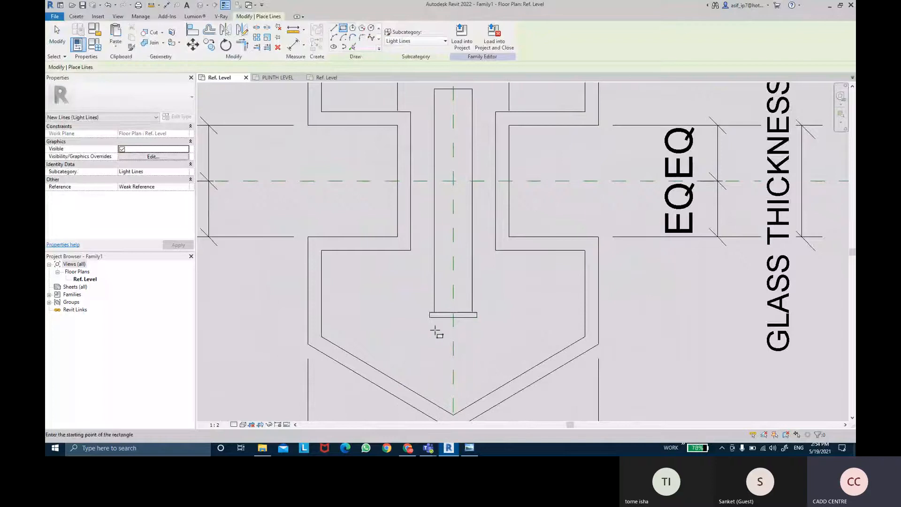
scroll(432, 322, "up", 1)
left_click(420, 316)
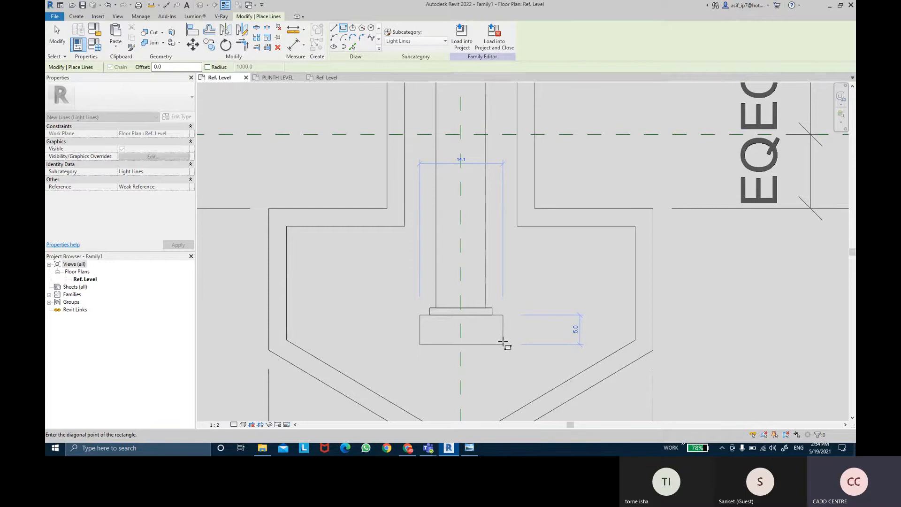
left_click(522, 338)
key("Escape")
key("Escape")
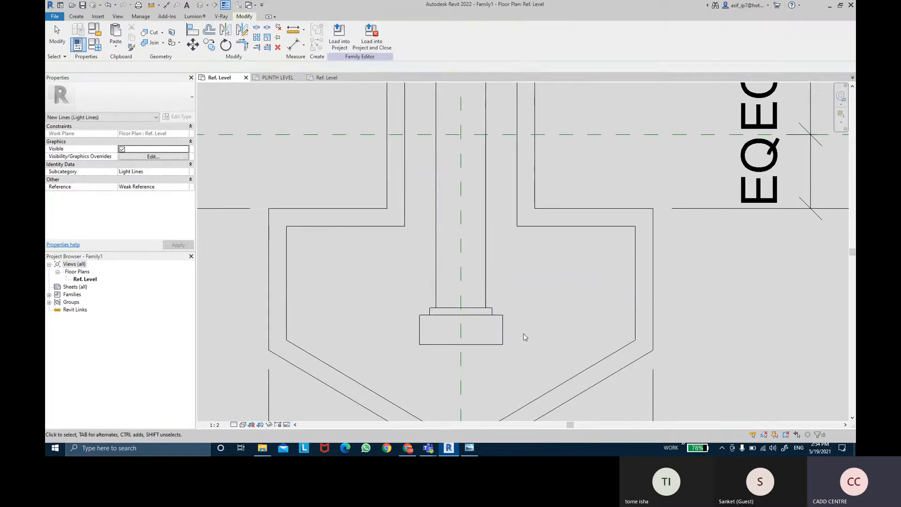
- Dimension the wide lower rectangle's two sides from the vertical centre plane, placing the dimension below it
scroll(510, 329, "up", 3)
scroll(511, 329, "up", 2)
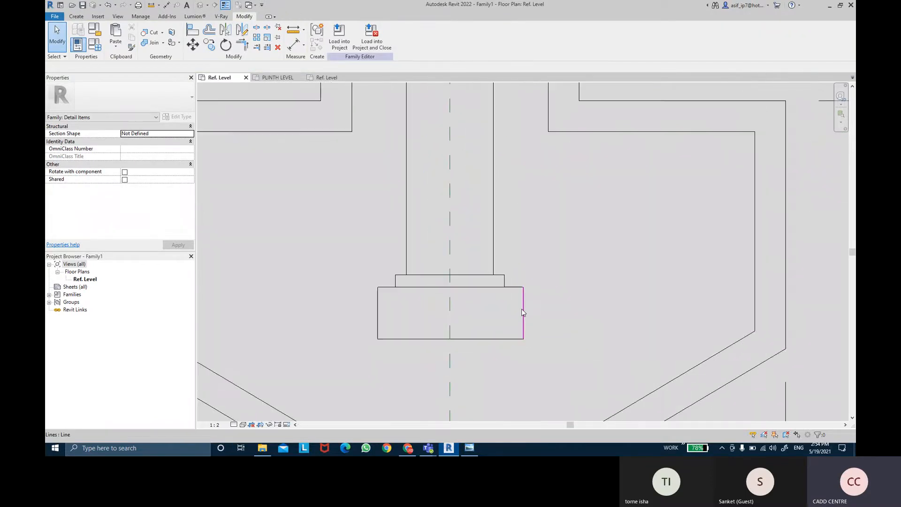
left_click(519, 331)
middle_click_drag(415, 226, 426, 185)
left_click(426, 185)
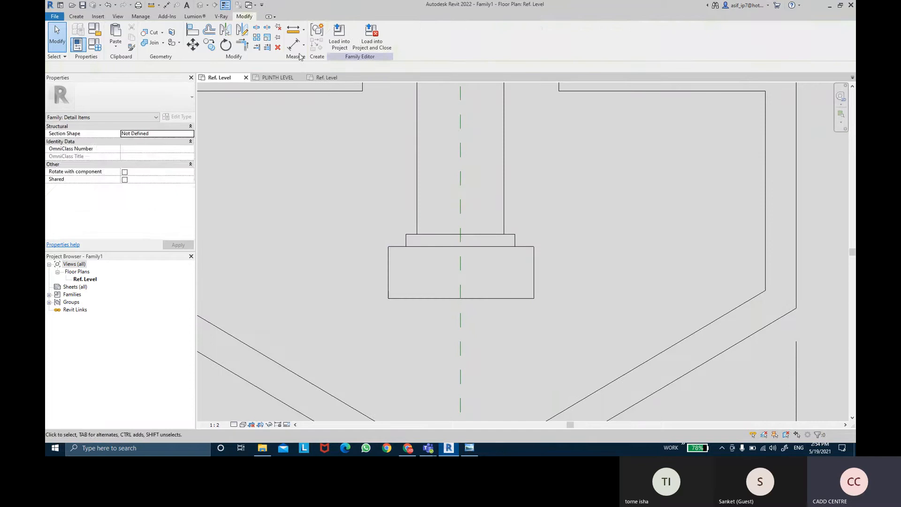
key("d")
key("i")
left_click(388, 263)
left_click(461, 332)
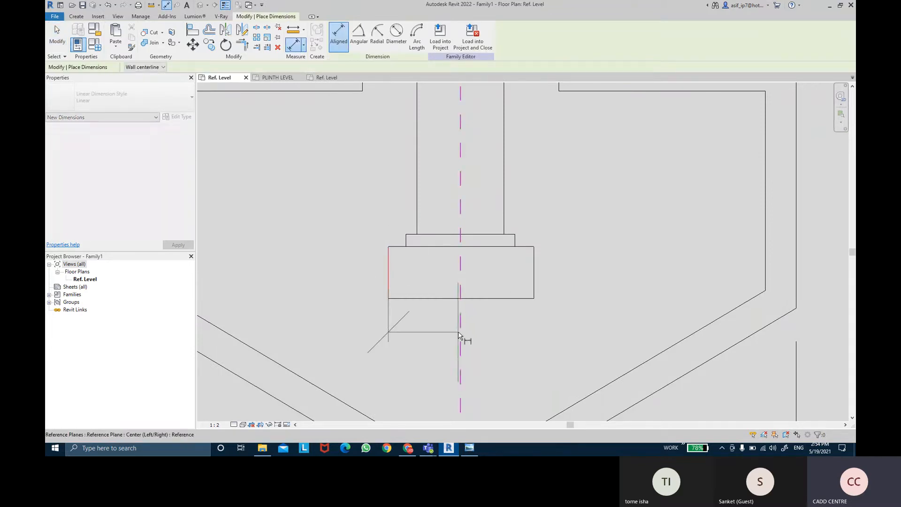
left_click(534, 293)
left_click(551, 334)
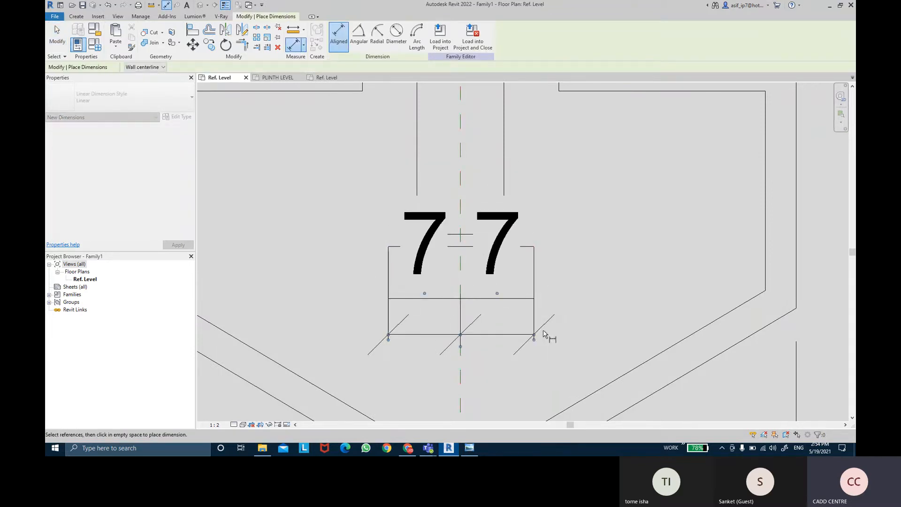
- Make the wide lower rectangle's two distances from the centre plane equal and end dimensioning
scroll(484, 256, "down", 2)
left_click(475, 163)
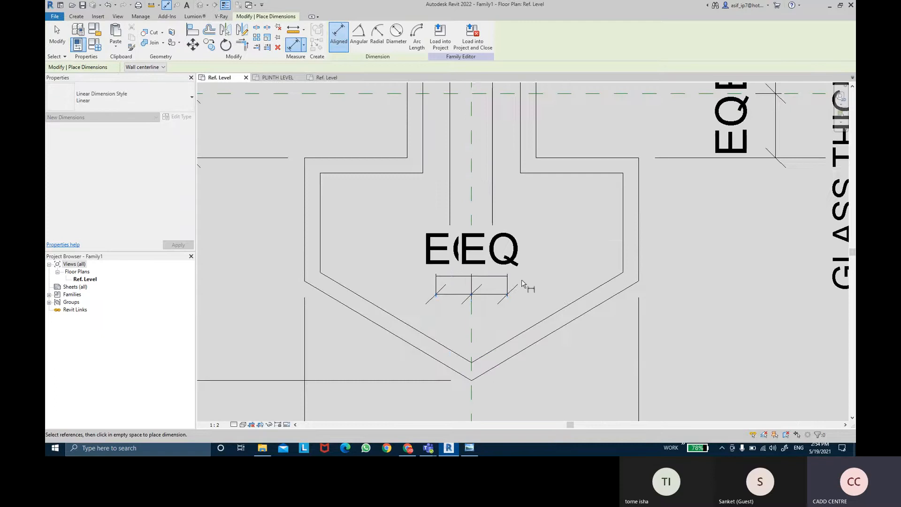
scroll(522, 283, "up", 2)
key("Escape")
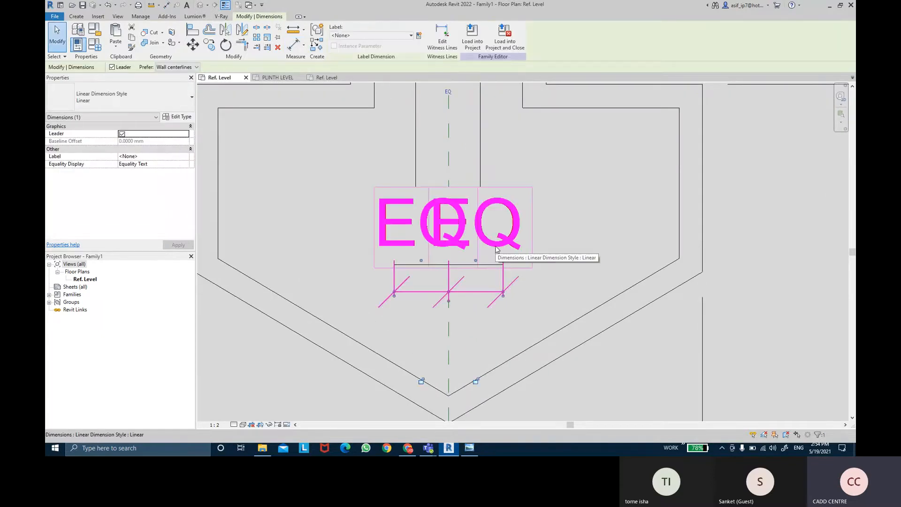
- Delete the selected EQ dimension centred on the reference plane in the lower part of the profile
key("Delete")
middle_click_drag(529, 239, 541, 274)
scroll(532, 238, "down", 1)
scroll(532, 236, "down", 1)
scroll(531, 252, "down", 1)
- Check the closed loop profile image and draw a vertical line about 5 mm long across the bolt head, aligned with the shank's left edge
left_click(469, 448)
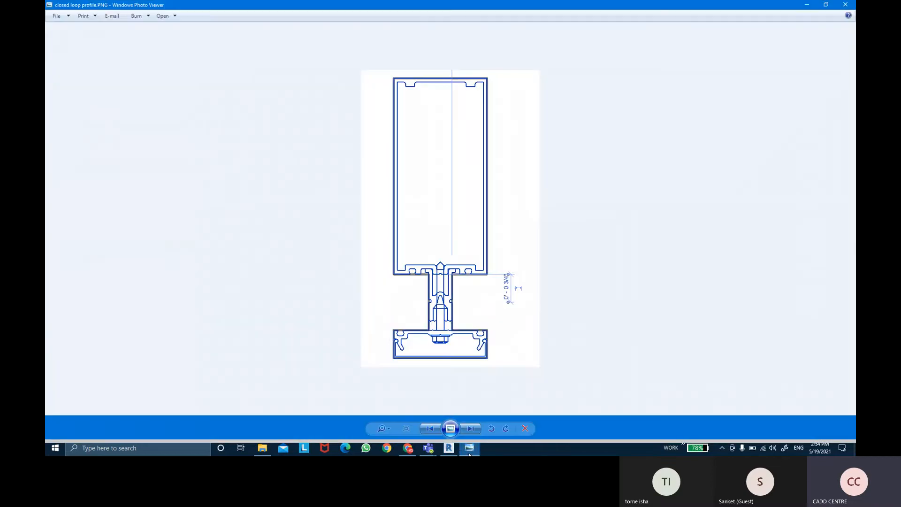
left_click(470, 449)
scroll(464, 311, "up", 5)
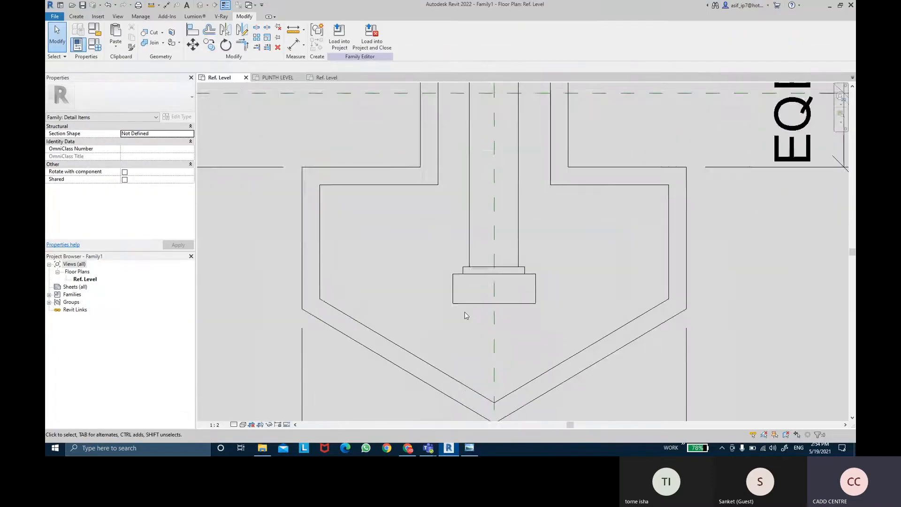
left_click(472, 450)
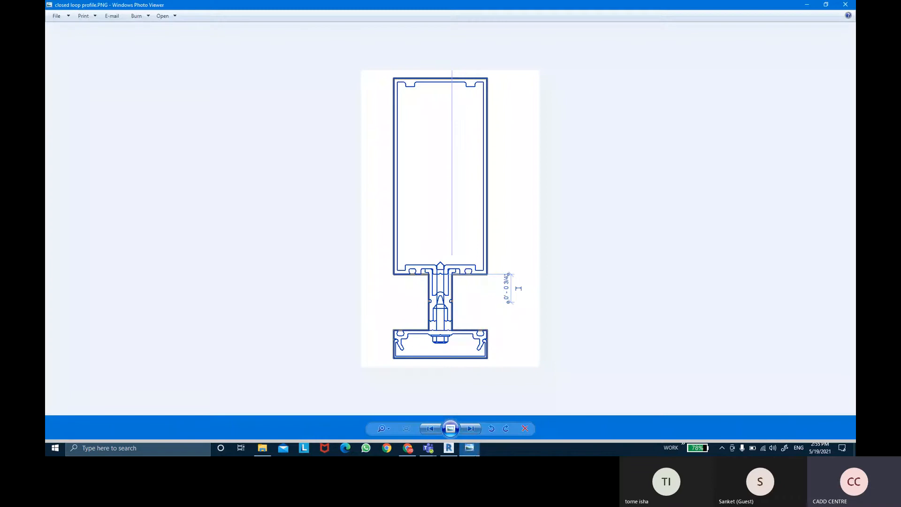
left_click(470, 448)
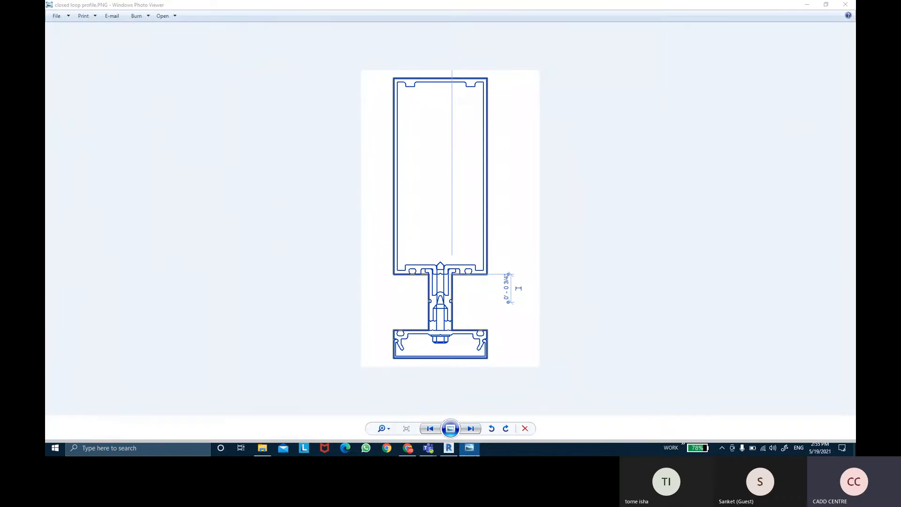
scroll(471, 271, "up", 2)
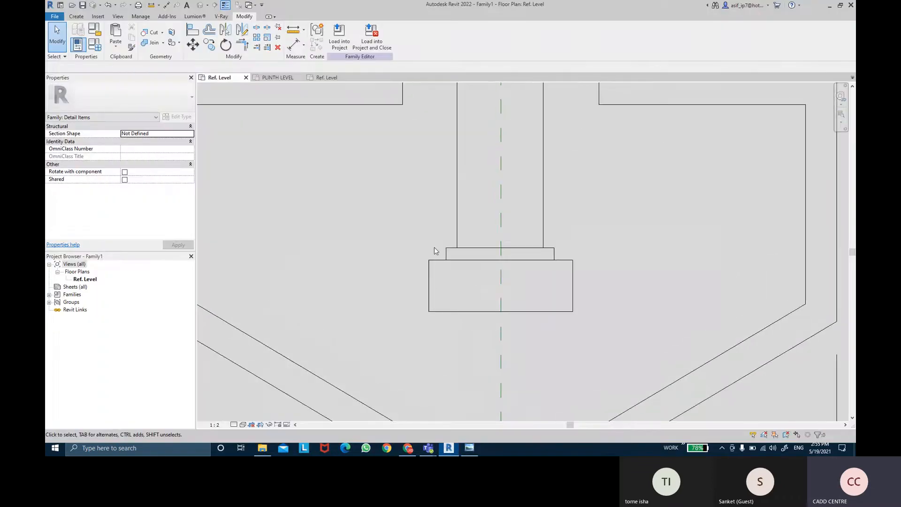
left_click(78, 17)
scroll(467, 271, "up", 1)
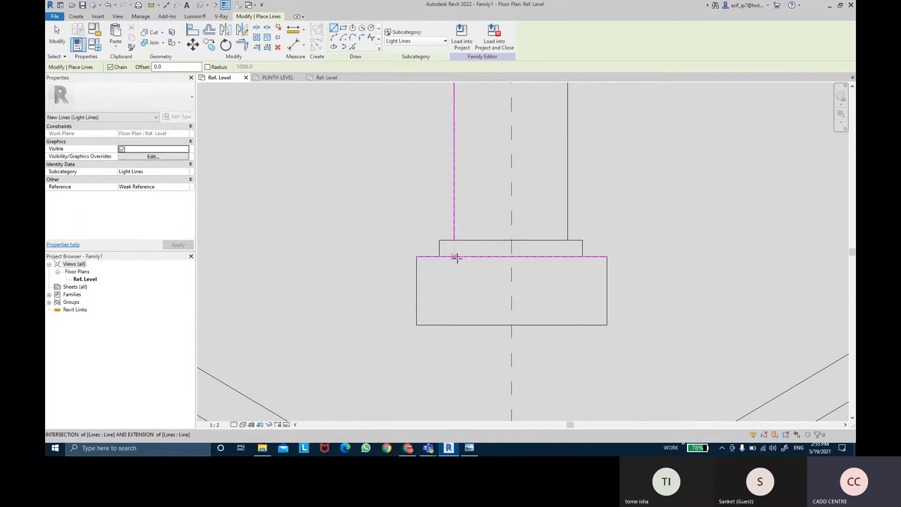
left_click(456, 258)
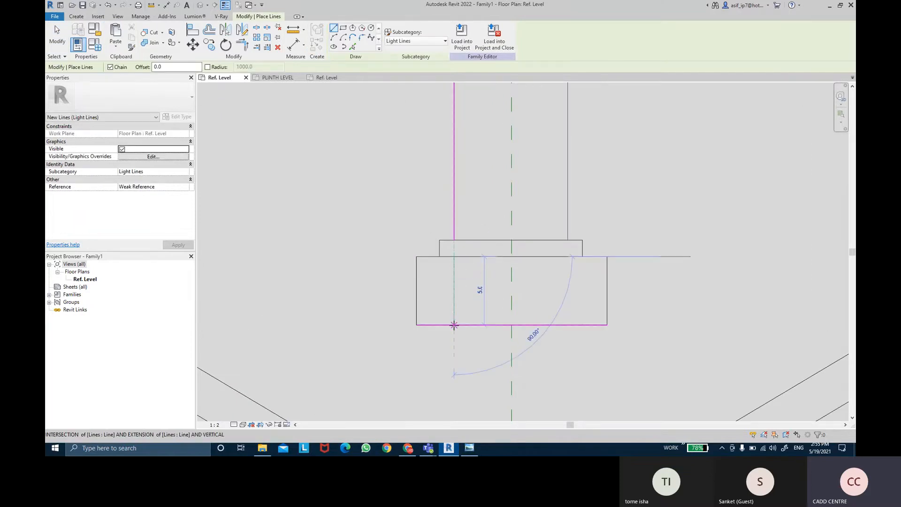
left_click(485, 305)
key("Escape")
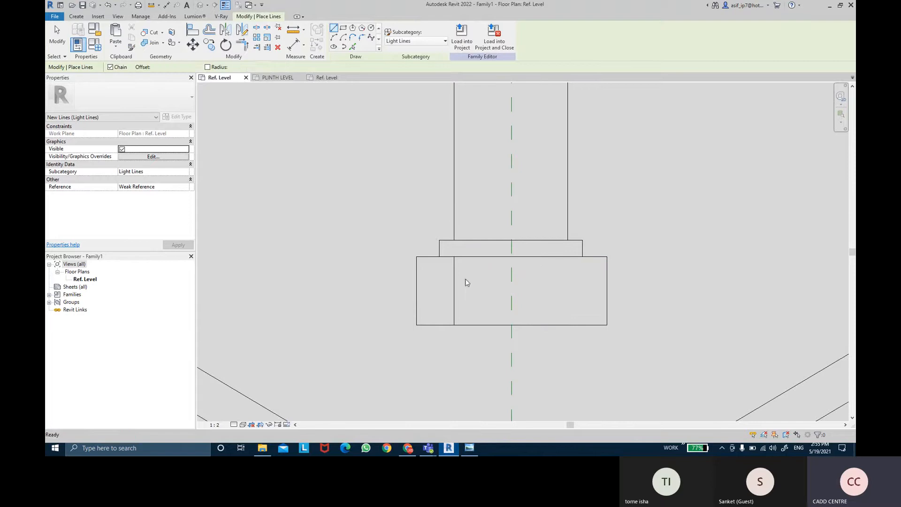
key("Escape")
- Move the vertical line in the bolt head slightly inward toward the centre reference plane
left_click(455, 286)
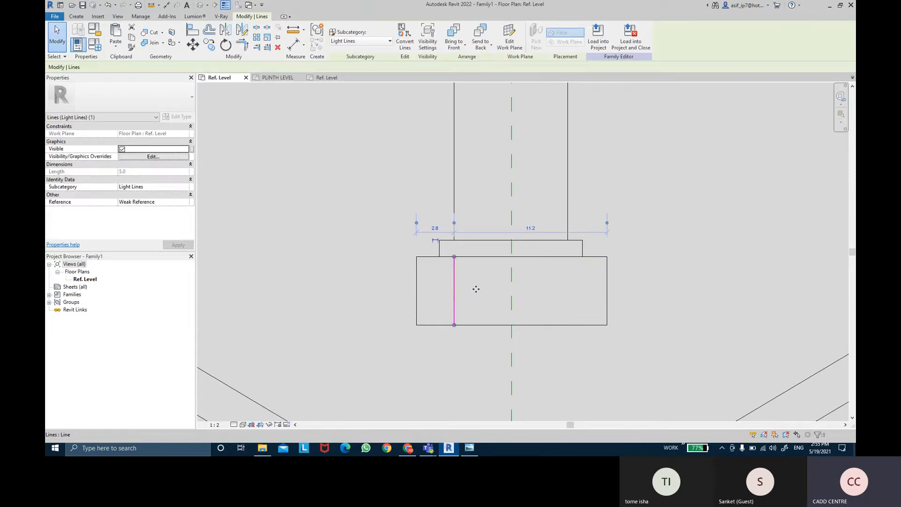
left_click_drag(476, 289, 472, 292)
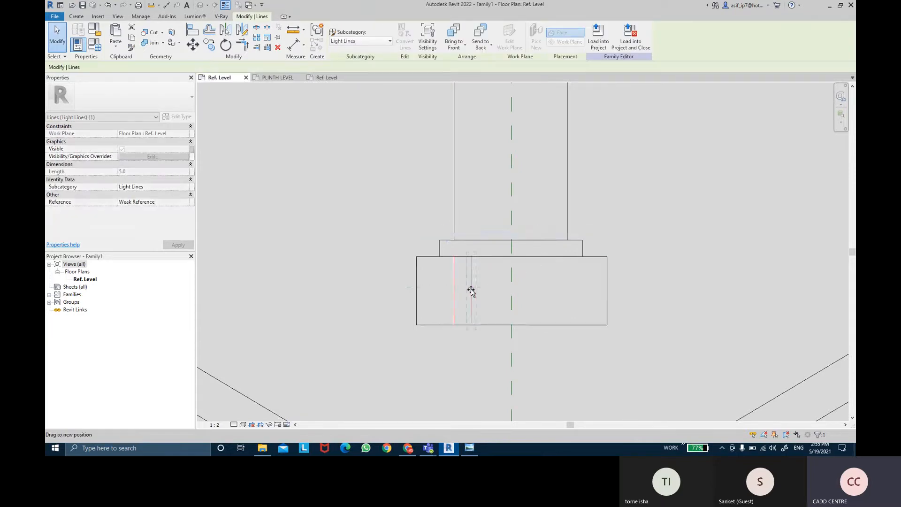
left_click(560, 290)
middle_click_drag(563, 294, 557, 303)
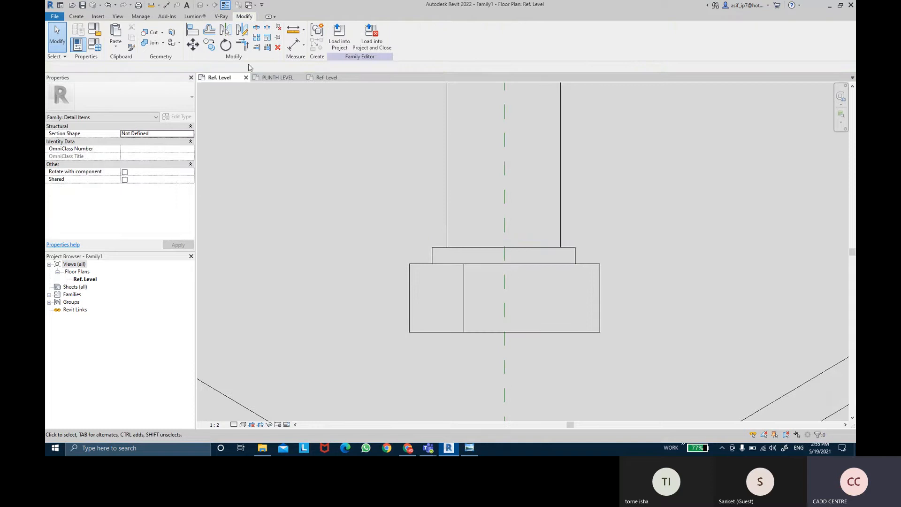
- Mirror the bolt head's vertical line to the other side with an axis drawn along the centre reference plane
left_click(243, 30)
left_click(465, 291)
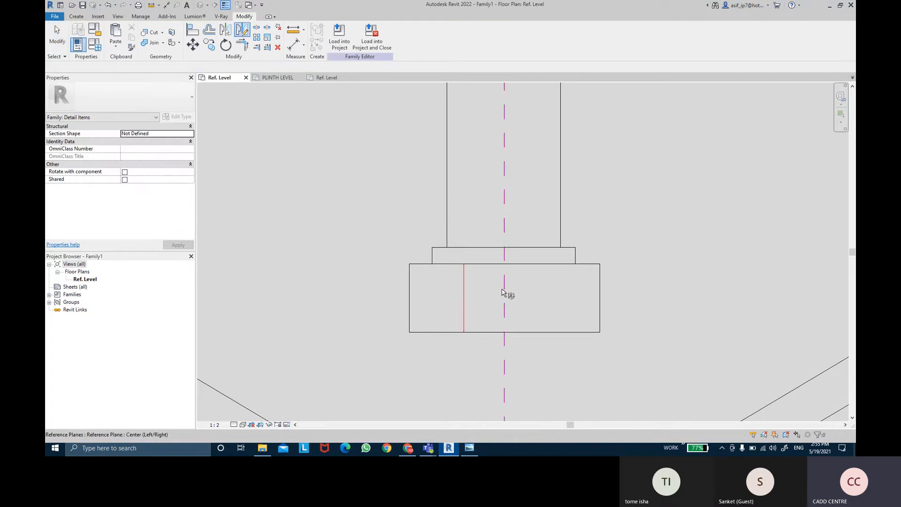
key("Return")
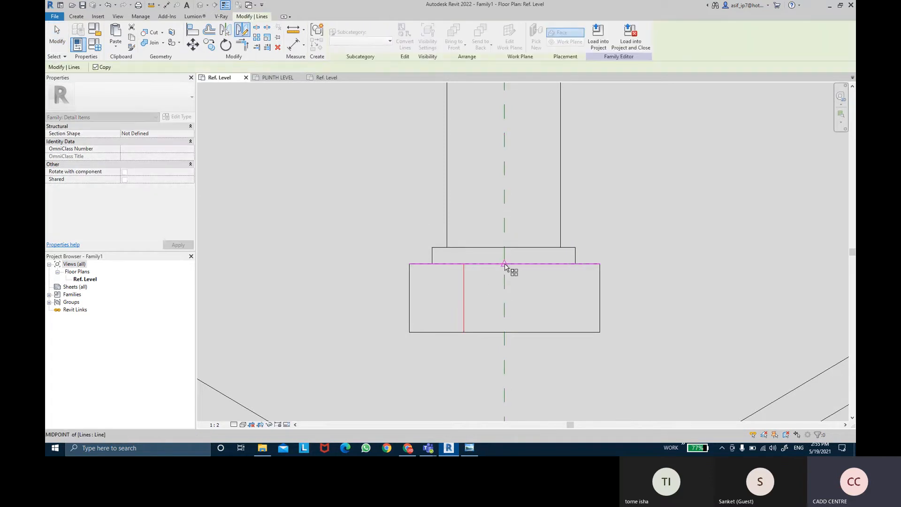
left_click(505, 264)
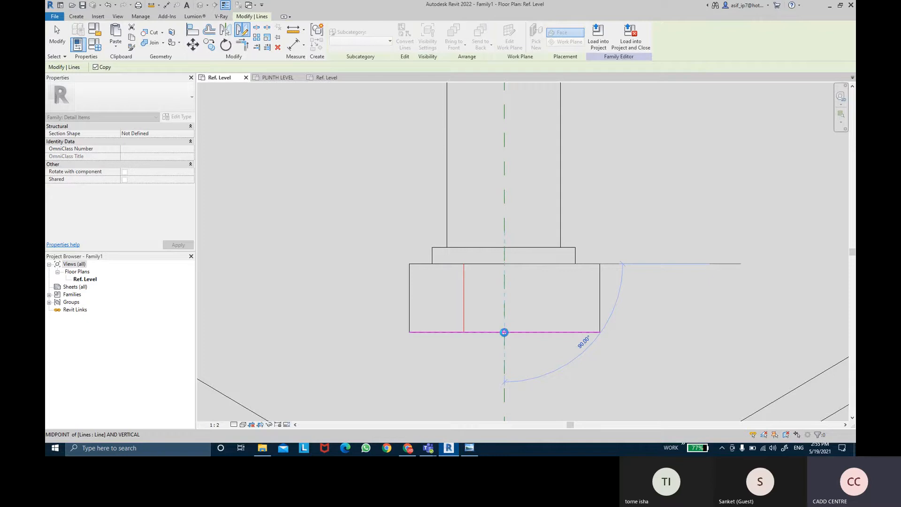
left_click(528, 342)
key("Escape")
scroll(641, 293, "down", 2)
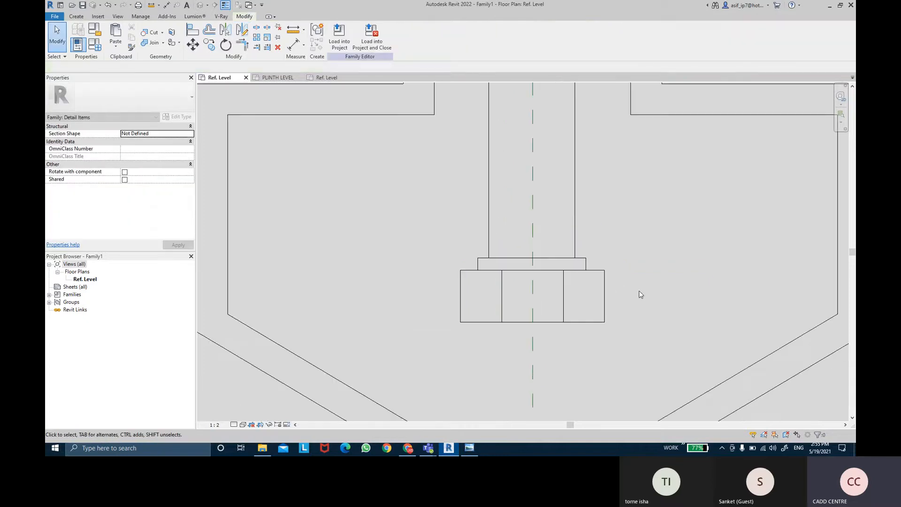
middle_click_drag(640, 294, 636, 309)
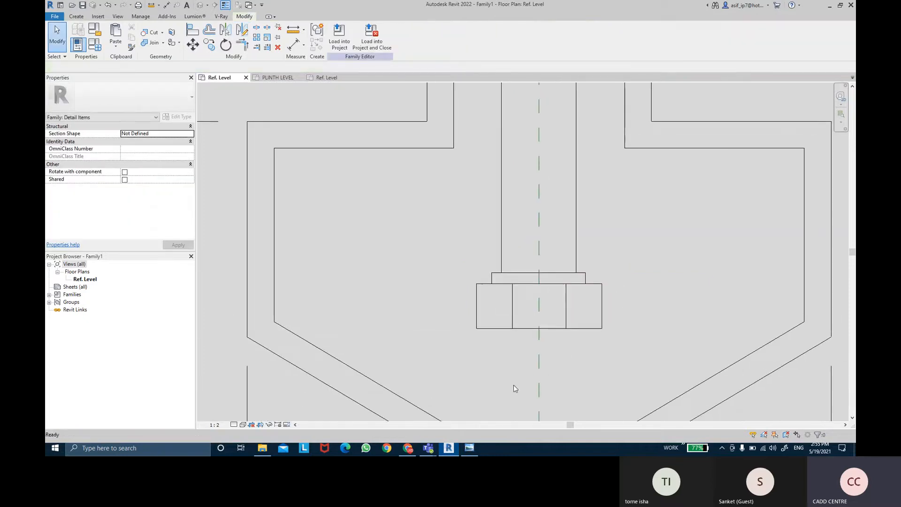
- Draw a chamfer line about 1 mm long at 45° downward and inward from the bolt head's lower-left corner
left_click(475, 450)
left_click(475, 451)
scroll(495, 366, "up", 1)
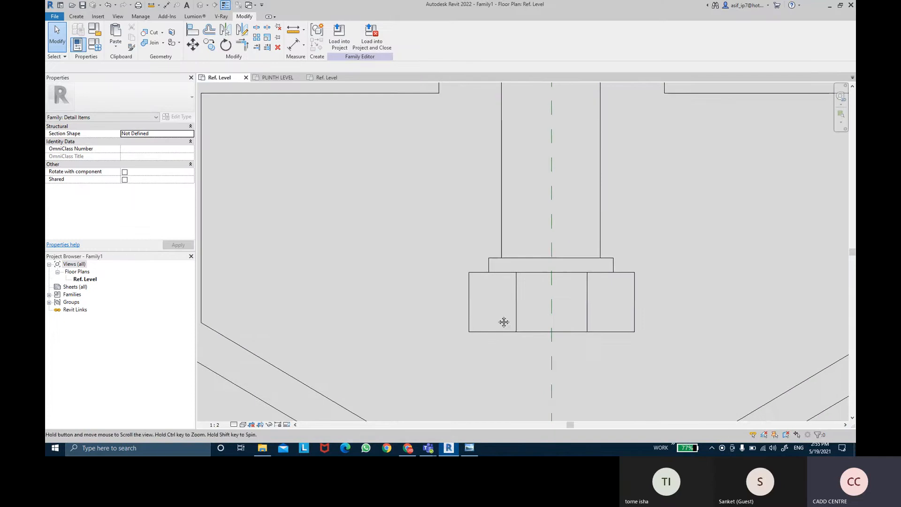
left_click(77, 16)
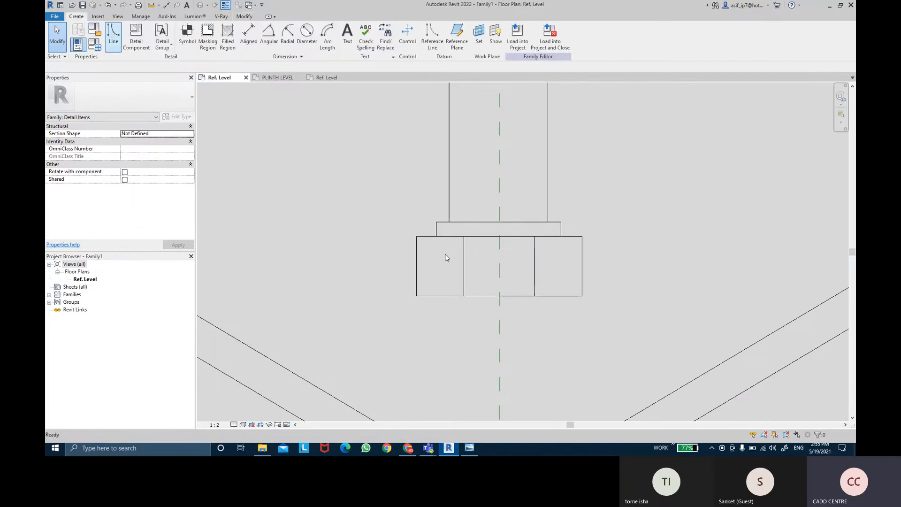
scroll(429, 292, "up", 2)
left_click(411, 298)
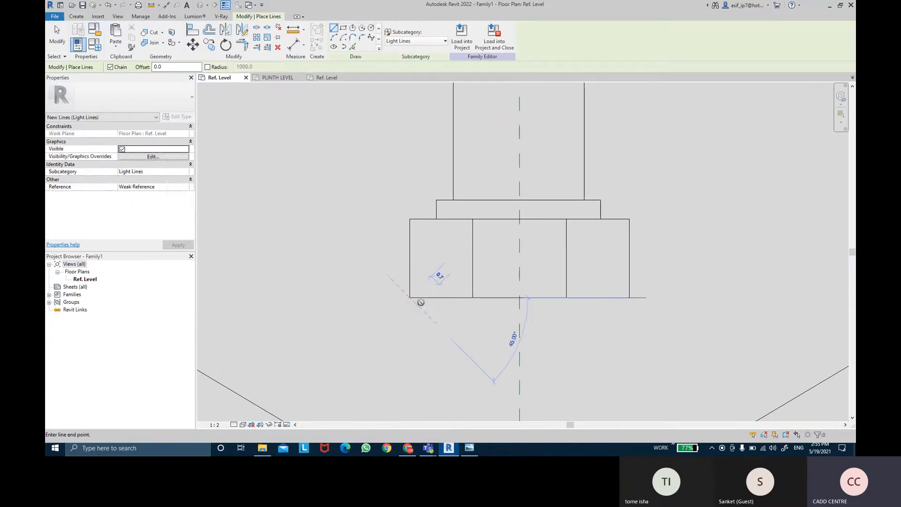
left_click(443, 310)
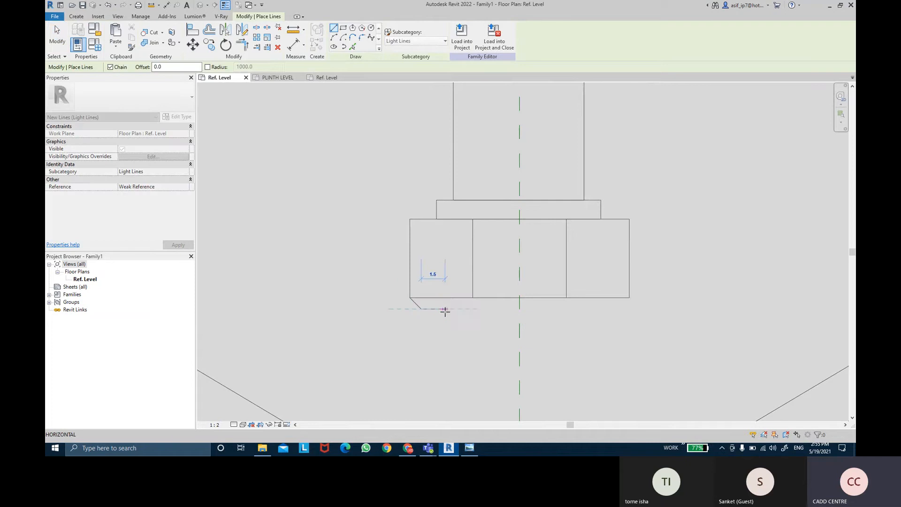
key("Escape")
key("Escape")
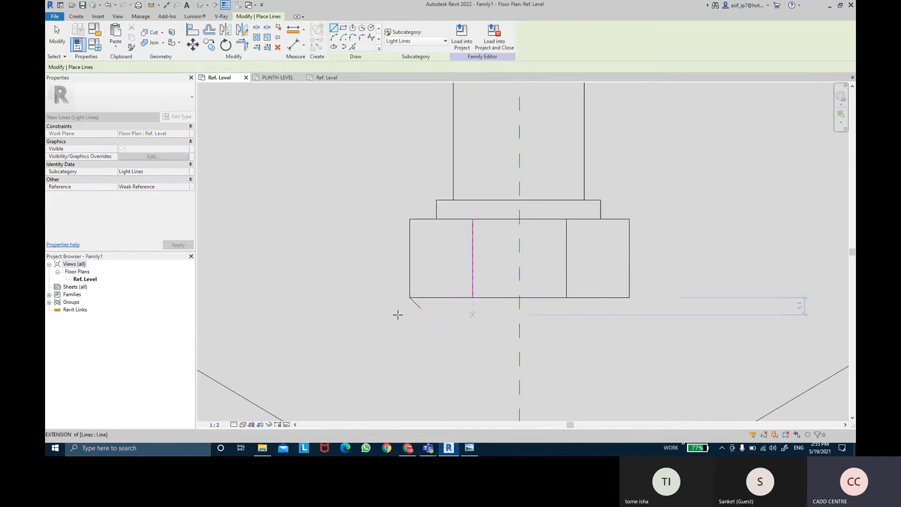
- Mirror the 45° chamfer line to the bolt head's lower-right corner about the vertical centre axis
left_click(416, 303)
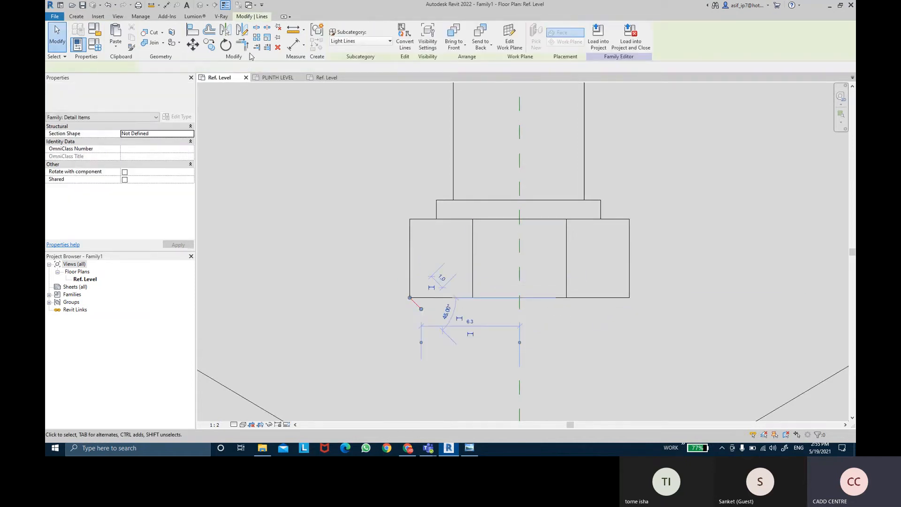
left_click(243, 33)
left_click(520, 298)
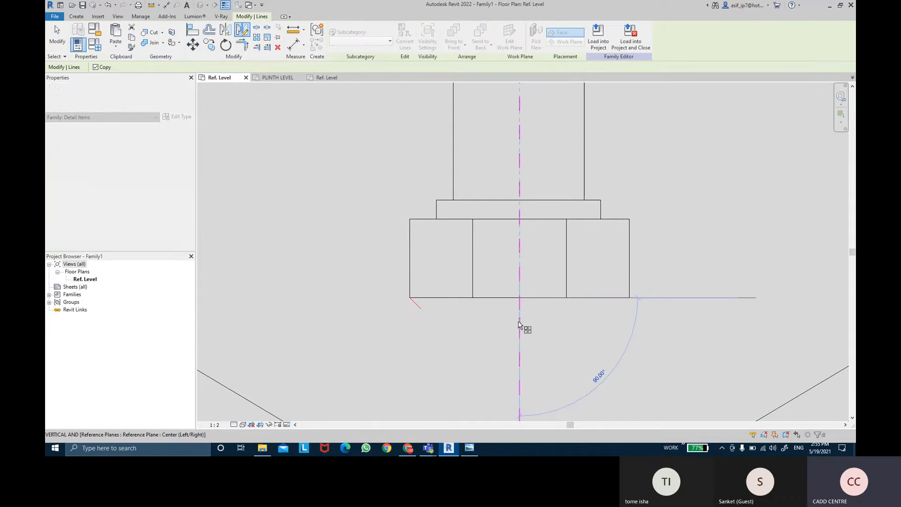
left_click(520, 328)
key("Escape")
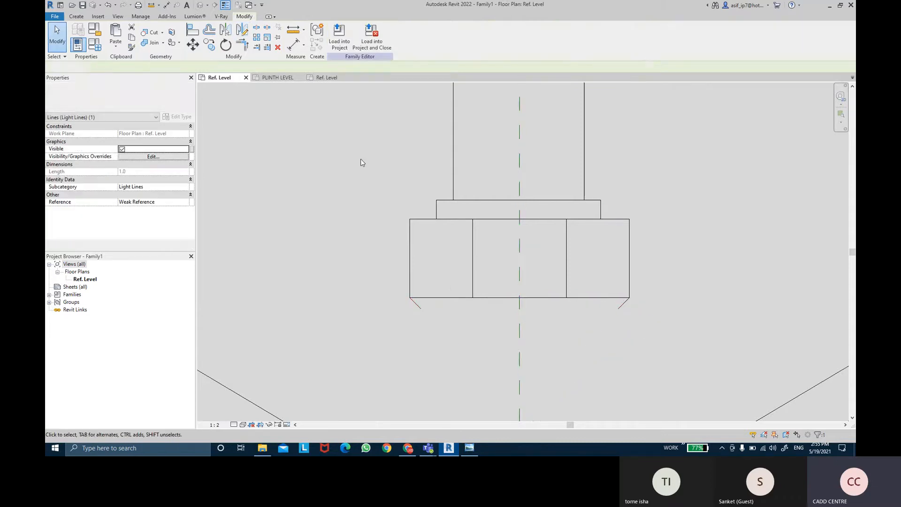
- Draw a horizontal line about 12.6 mm long joining the lower ends of the two chamfer lines
left_click(76, 16)
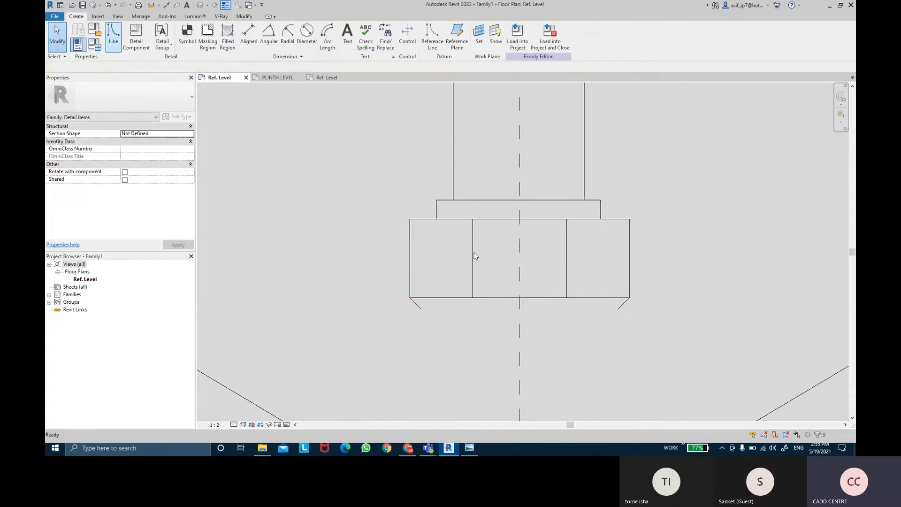
key("l")
key("i")
left_click(421, 309)
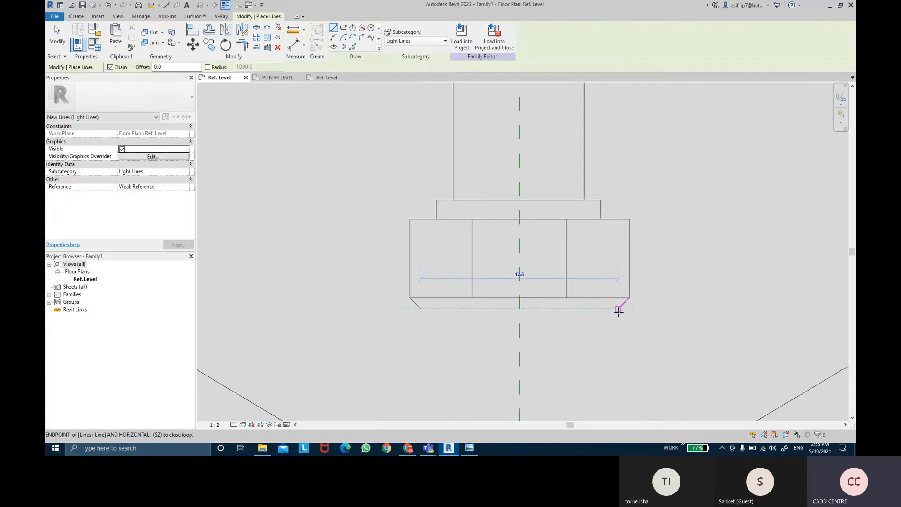
left_click(619, 310)
scroll(683, 235, "down", 4)
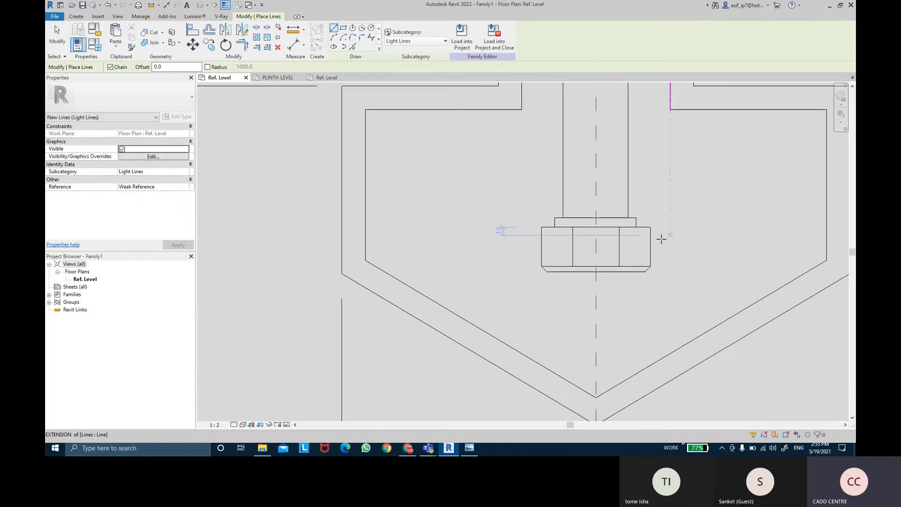
scroll(662, 239, "down", 4)
mouse_move(604, 284)
middle_mouse_down()
mouse_move(579, 302)
mouse_move(588, 305)
middle_mouse_up()
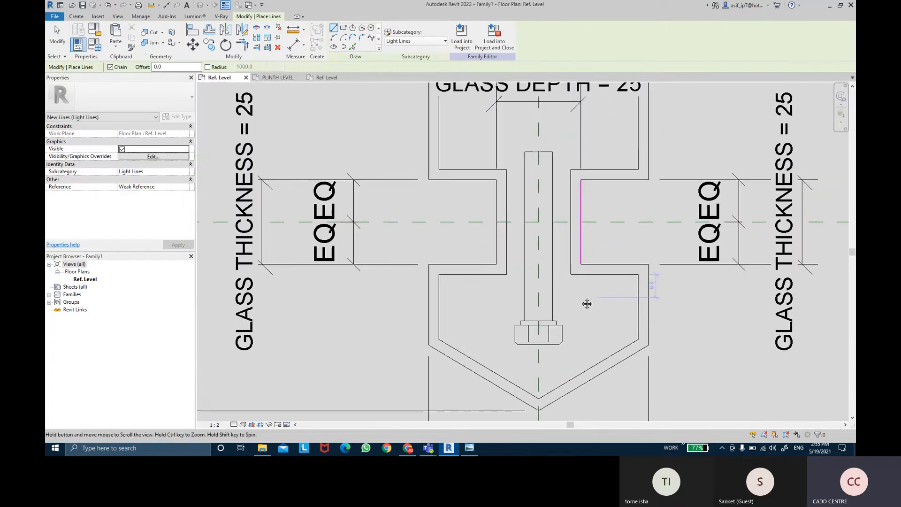
key("Escape")
key("Escape")
- Check the closed loop profile image and extend the inner profile's upper-left horizontal line to the bolt shank's left edge
left_click(467, 449)
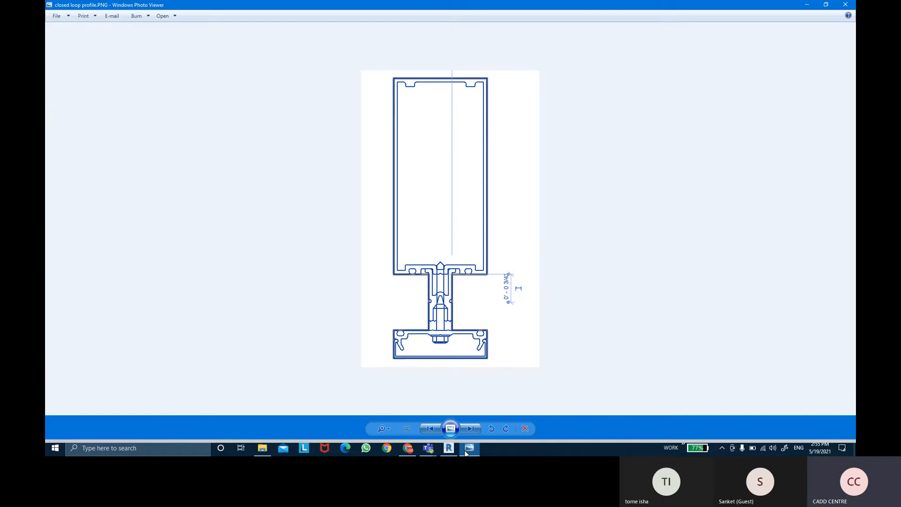
left_click(468, 449)
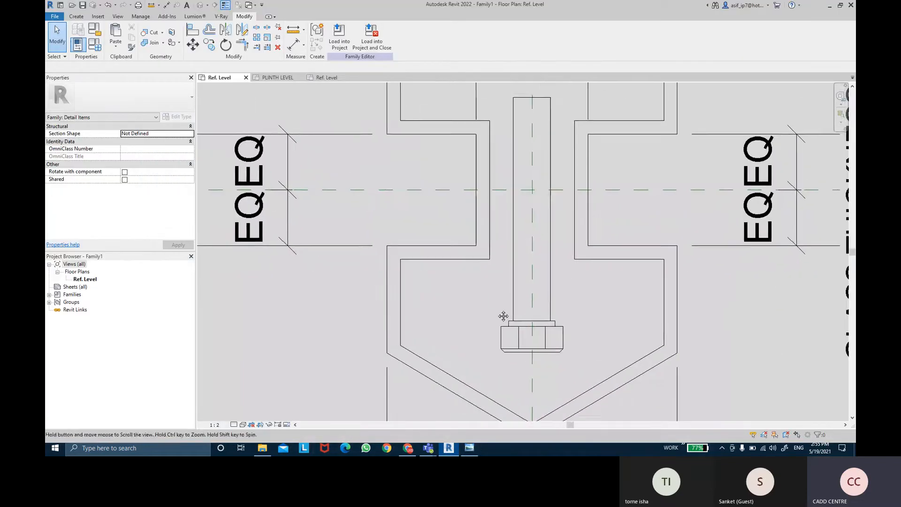
left_click(475, 450)
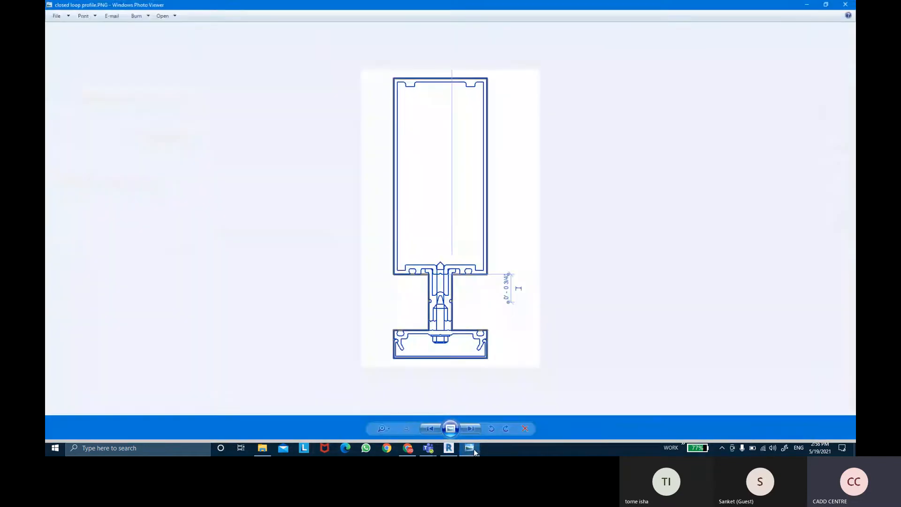
left_click(474, 450)
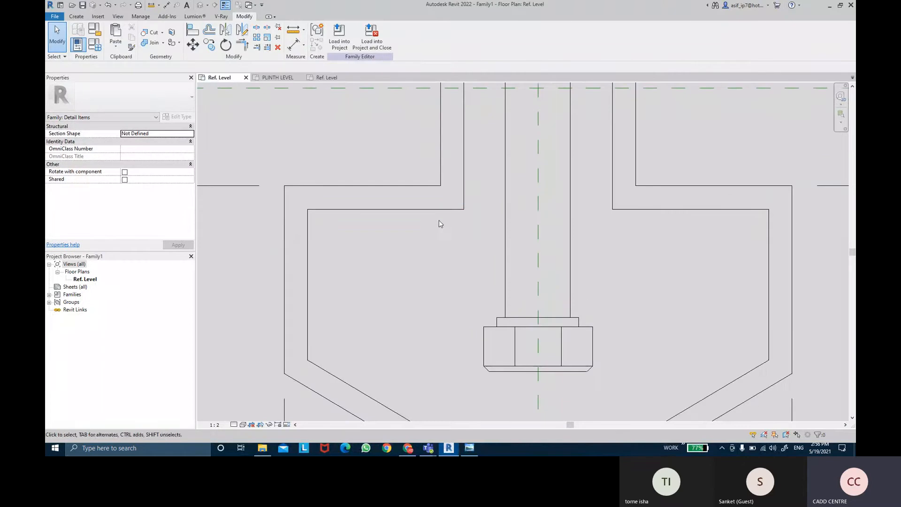
left_click(442, 213)
left_click_drag(464, 210, 503, 210)
left_click(597, 220)
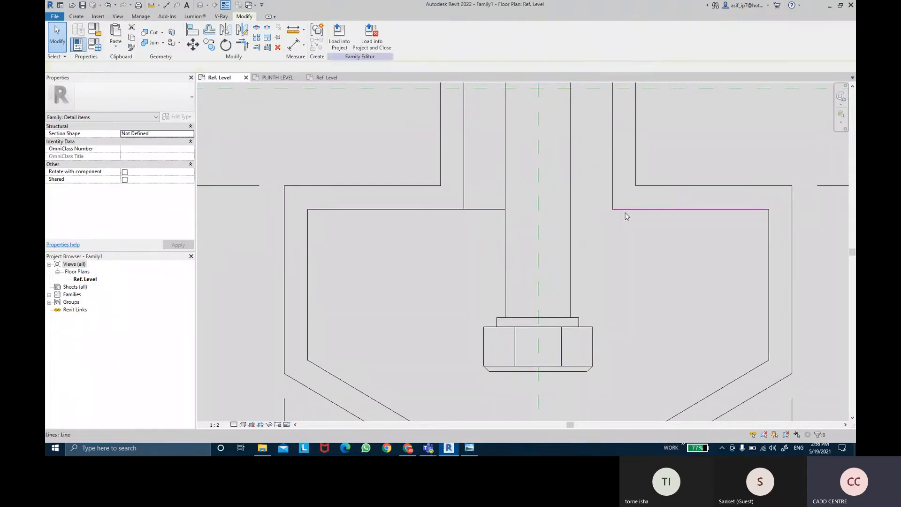
- Extend the inner profile's upper-right horizontal line to the bolt shank's right edge
left_click(618, 214)
left_click_drag(612, 209, 570, 208)
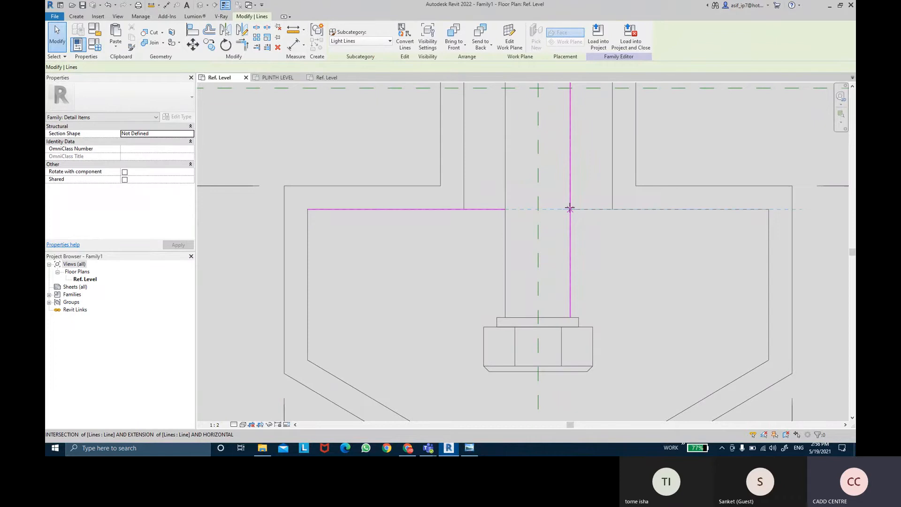
left_click(619, 253)
scroll(619, 254, "down", 3)
middle_click_drag(604, 274, 593, 273)
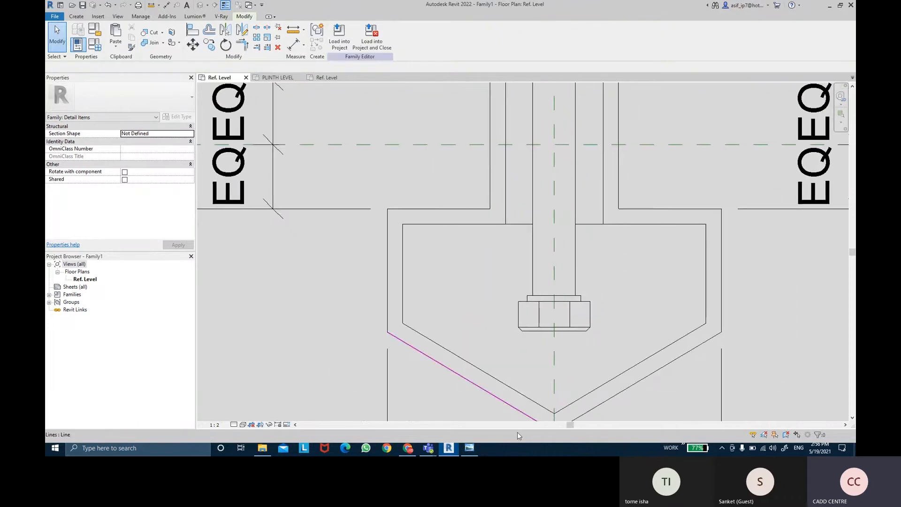
- Check the closed loop profile image and shorten both inner vertical neck lines to the level of the lower profile's outer top edge
left_click(470, 448)
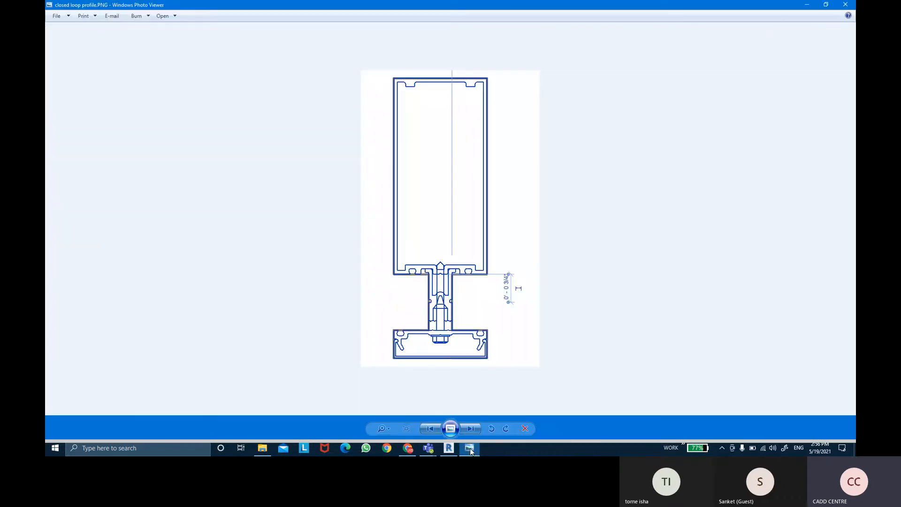
left_click(470, 448)
scroll(516, 214, "up", 3)
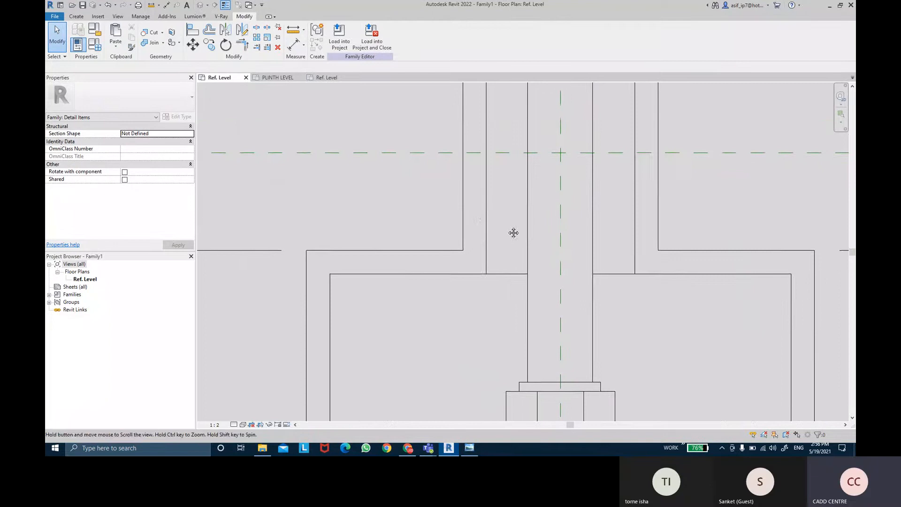
left_click(486, 269)
left_click_drag(485, 276, 485, 252)
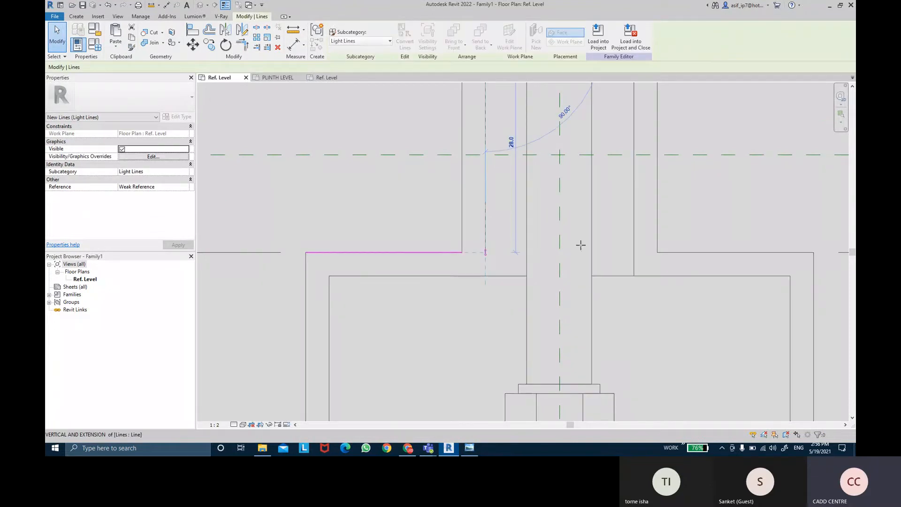
key("Escape")
left_click(635, 270)
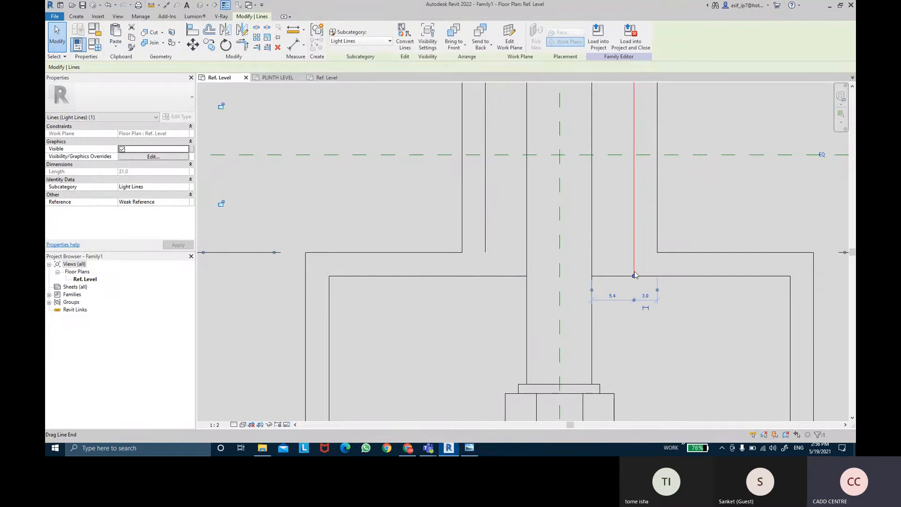
left_click_drag(635, 277, 639, 258)
key("Escape")
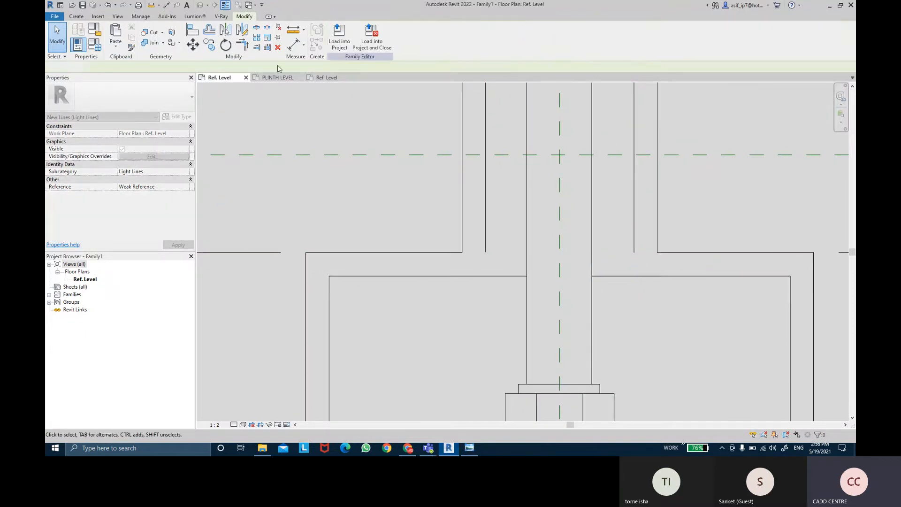
- Draw horizontal lines from the lower corners of both outer neck lines to the bolt shank's left and right edges
left_click(87, 18)
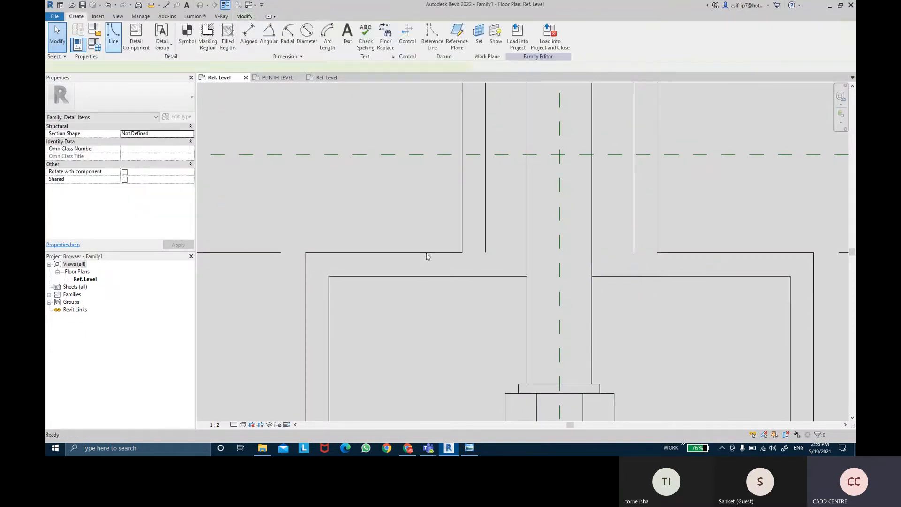
left_click(463, 252)
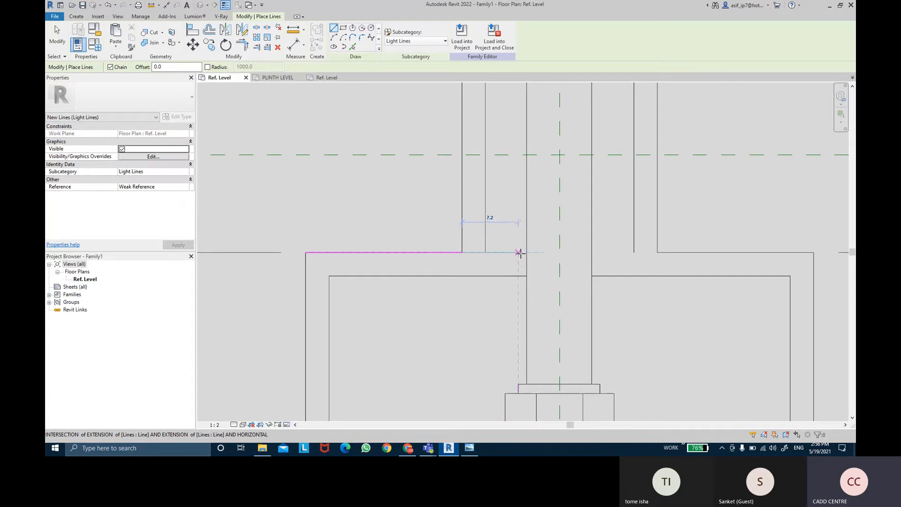
key("Escape")
left_click(658, 254)
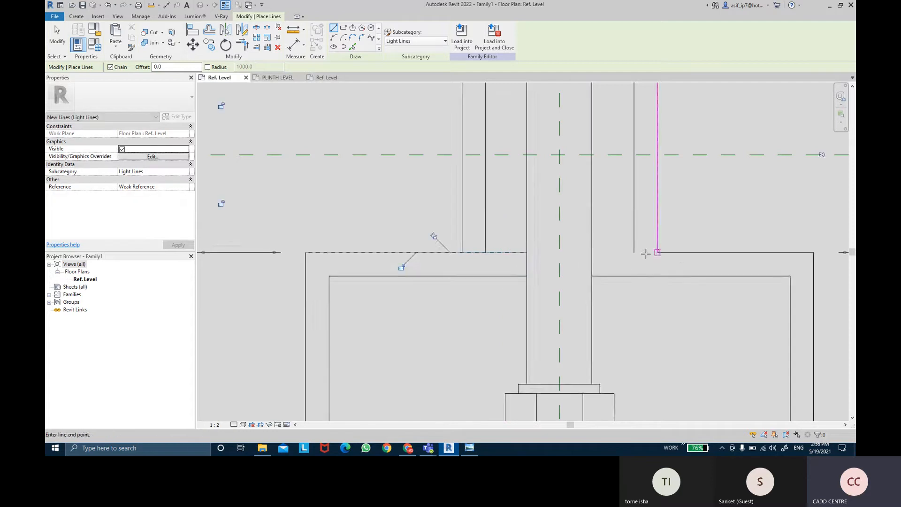
left_click(592, 253)
key("Escape")
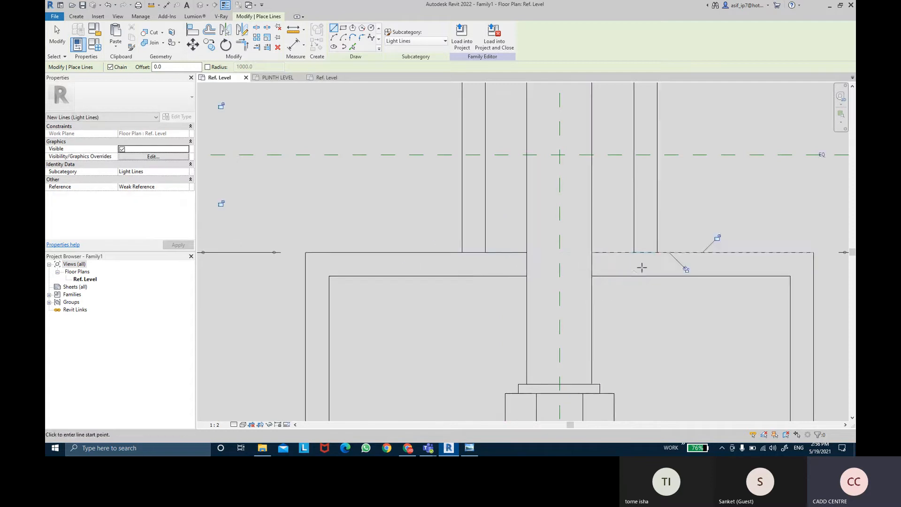
scroll(626, 272, "down", 3)
middle_click_drag(626, 272, 555, 266)
scroll(555, 265, "down", 1)
key("Escape")
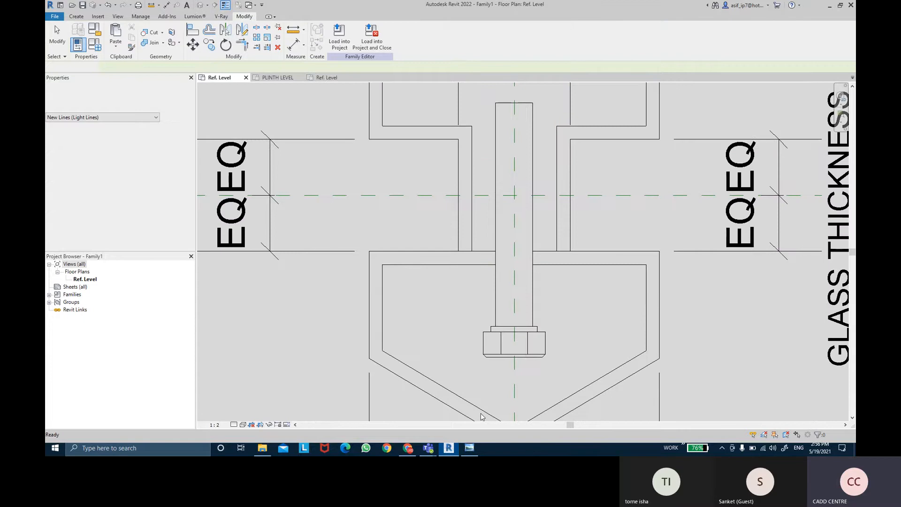
- Split the two new horizontal lines at the inner neck lines and delete the short segments between the inner and outer neck lines
left_click(470, 449)
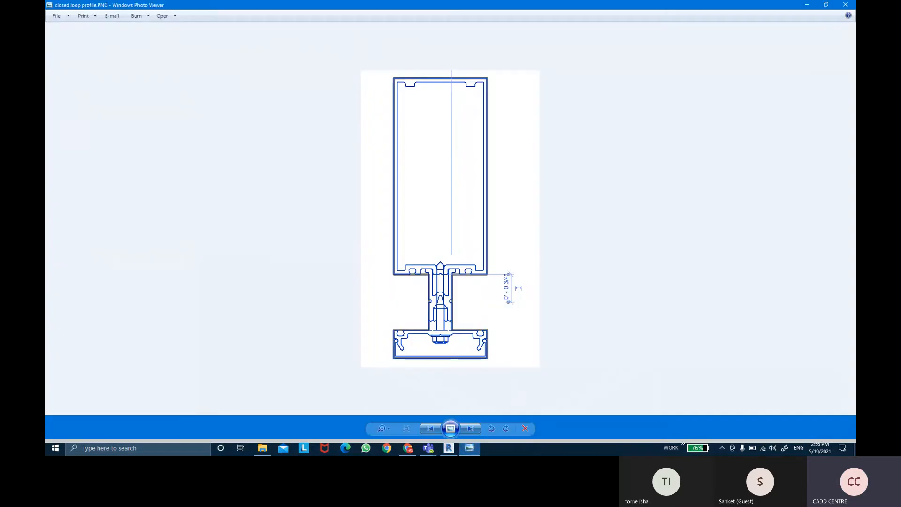
left_click(469, 448)
scroll(513, 234, "up", 1)
middle_click_drag(522, 231, 514, 261)
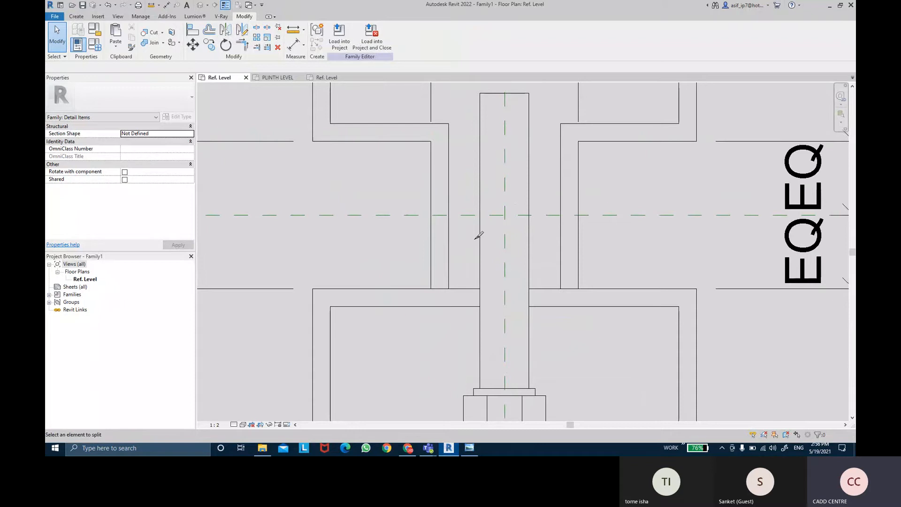
key("s")
key("l")
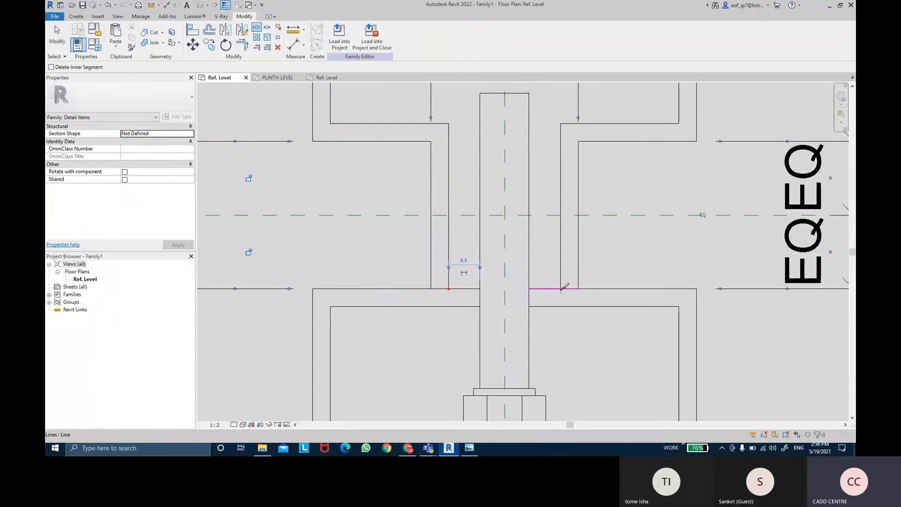
left_click(561, 288)
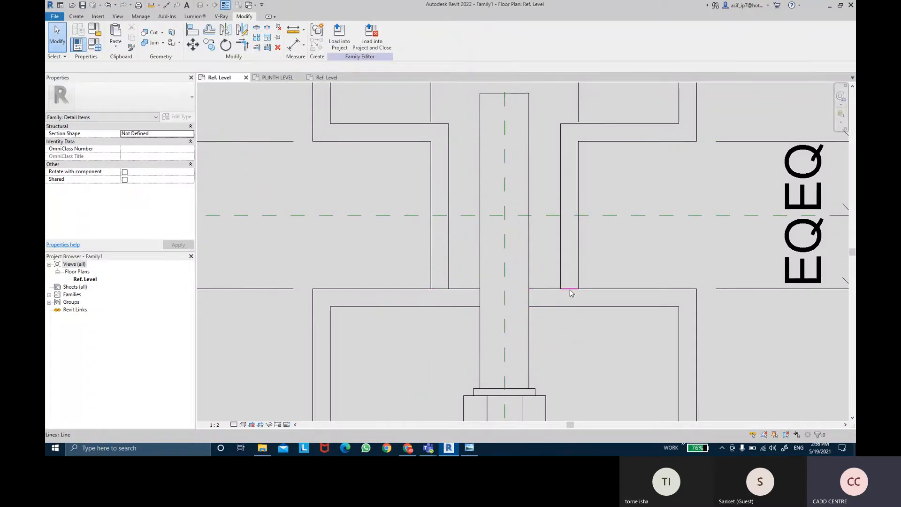
left_click(571, 290)
key("Delete")
- Move the bolt shank's top edge up to about 12.5 mm above the upper profile's inner bottom line
scroll(464, 219, "down", 5)
middle_click_drag(546, 295, 553, 322)
scroll(550, 296, "down", 4)
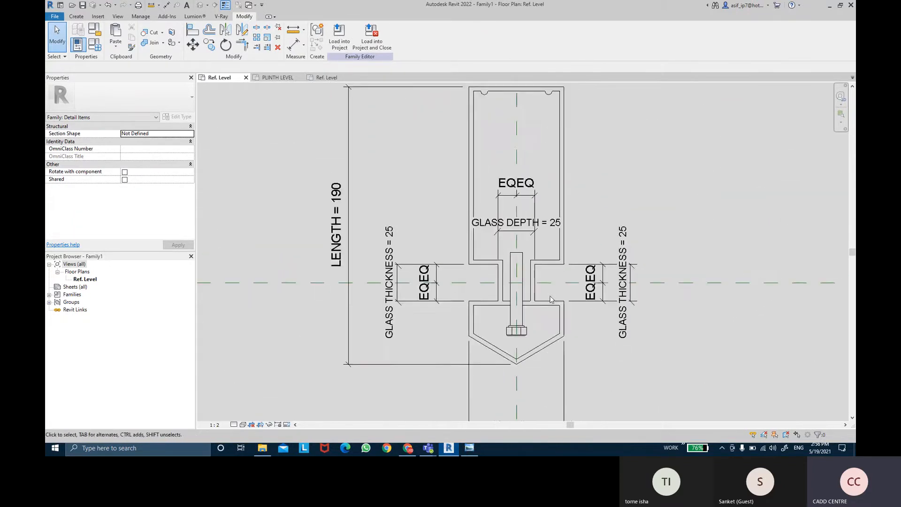
scroll(554, 281, "up", 1)
middle_click_drag(563, 272, 558, 320)
middle_click_drag(618, 321, 600, 331)
scroll(511, 282, "up", 6)
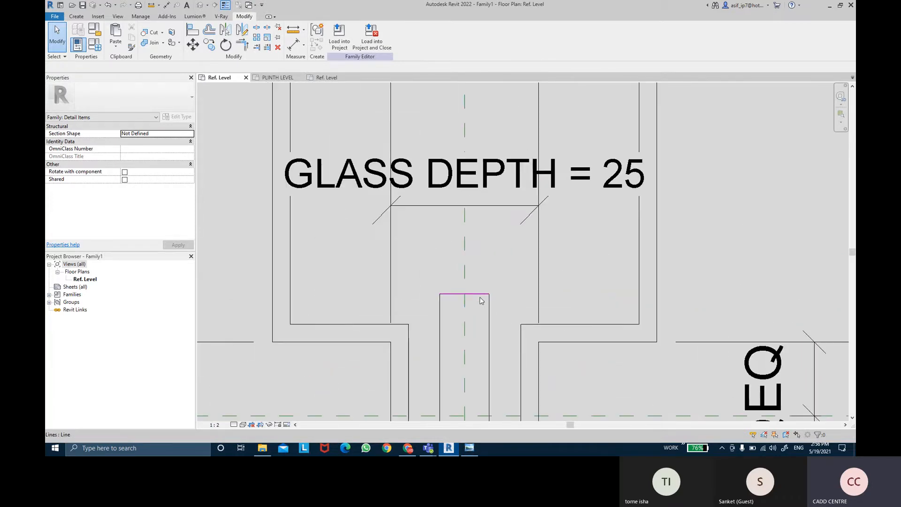
left_click(479, 295)
left_click_drag(479, 256, 529, 272)
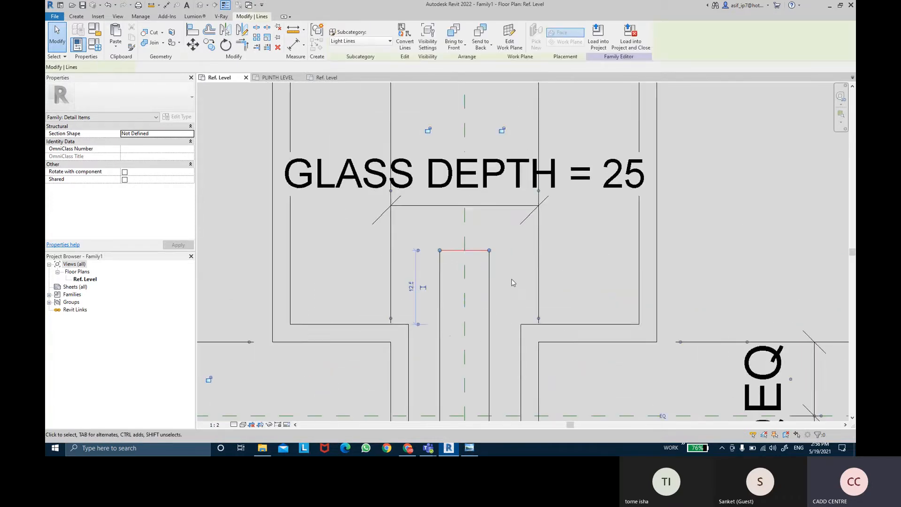
scroll(583, 267, "down", 3)
left_click(582, 268)
- Draw two horizontal thread lines across the bolt shank, about 1.6 mm below its top edge and a further 2.3 mm down
scroll(582, 268, "down", 1)
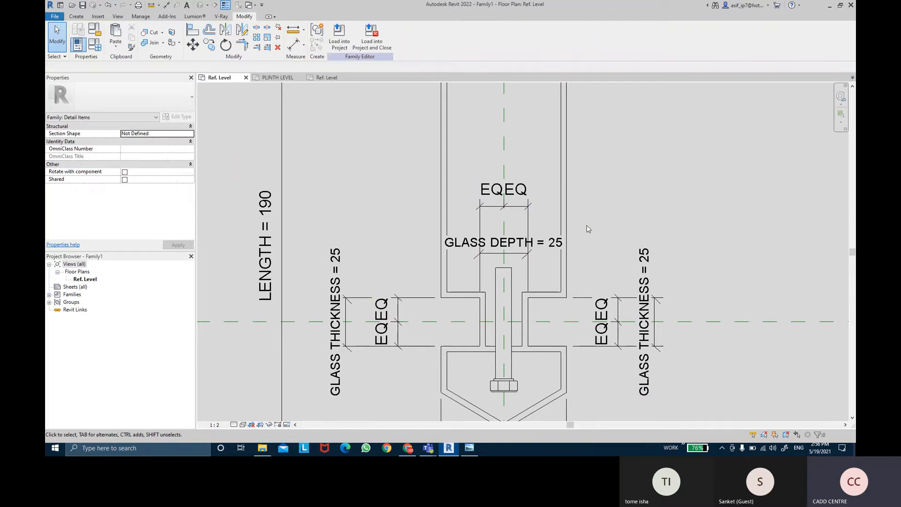
scroll(601, 223, "down", 1)
middle_click_drag(604, 223, 595, 220)
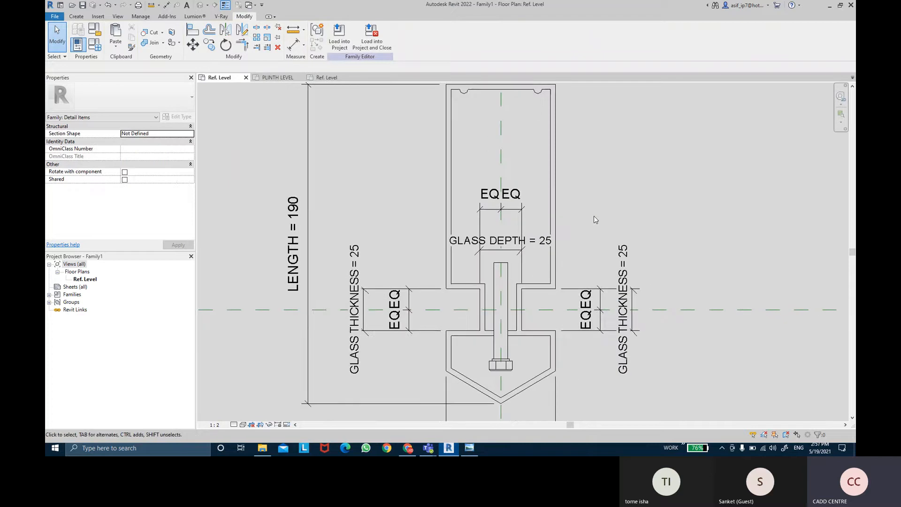
mouse_move(594, 216)
middle_mouse_down()
mouse_move(591, 238)
mouse_move(587, 189)
mouse_move(590, 213)
middle_mouse_up()
scroll(589, 190, "down", 1)
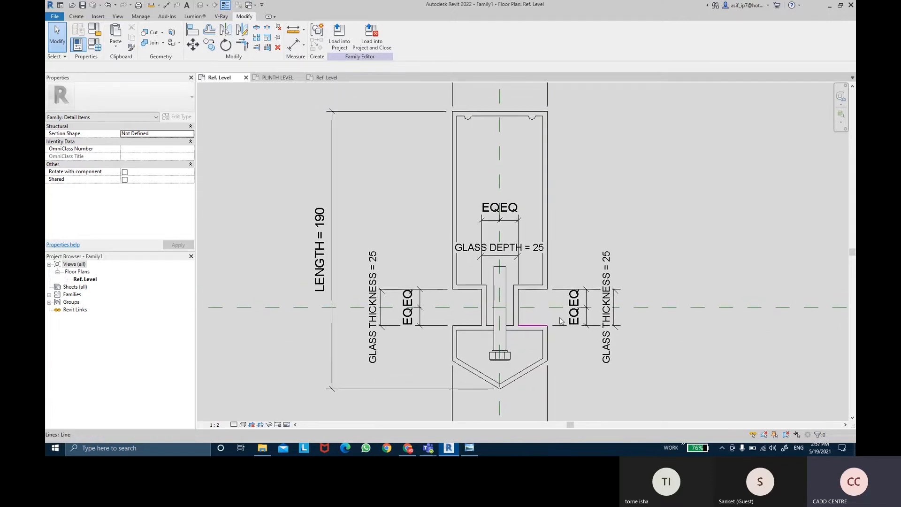
scroll(522, 273, "up", 1)
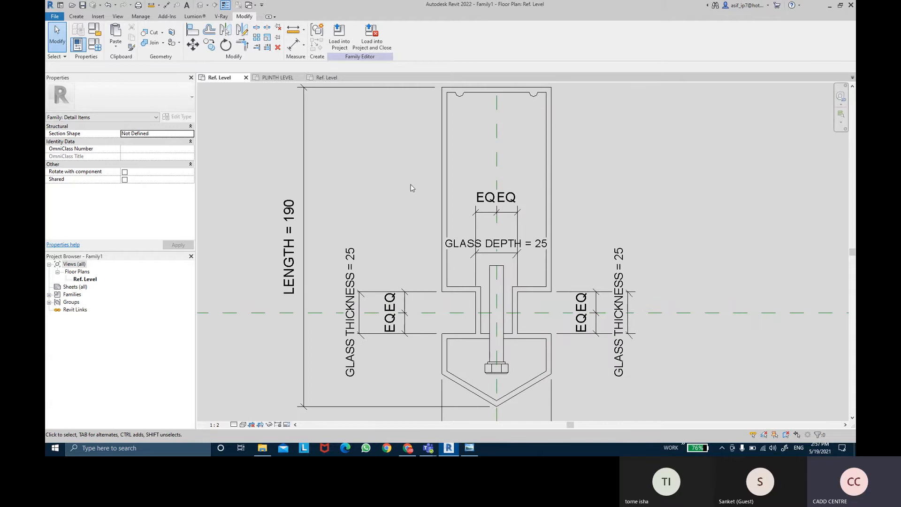
left_click(76, 16)
scroll(492, 263, "up", 5)
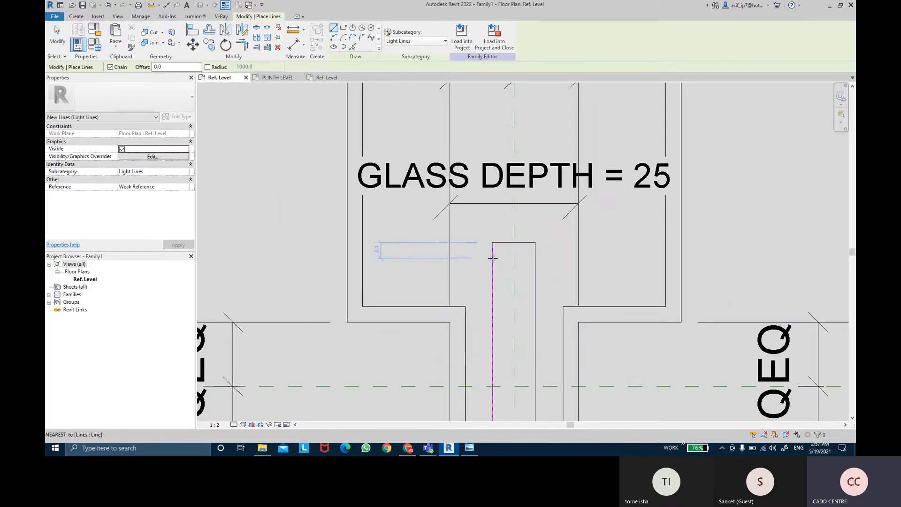
left_click(492, 250)
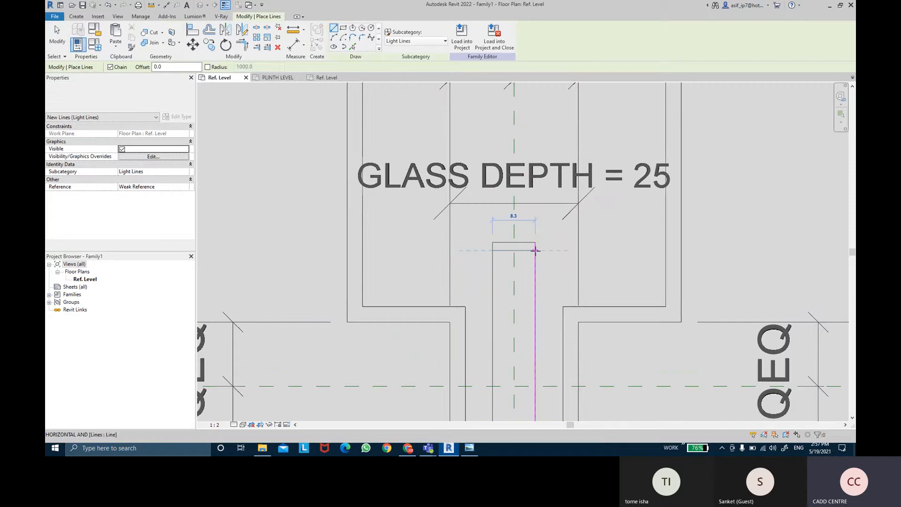
key("Escape")
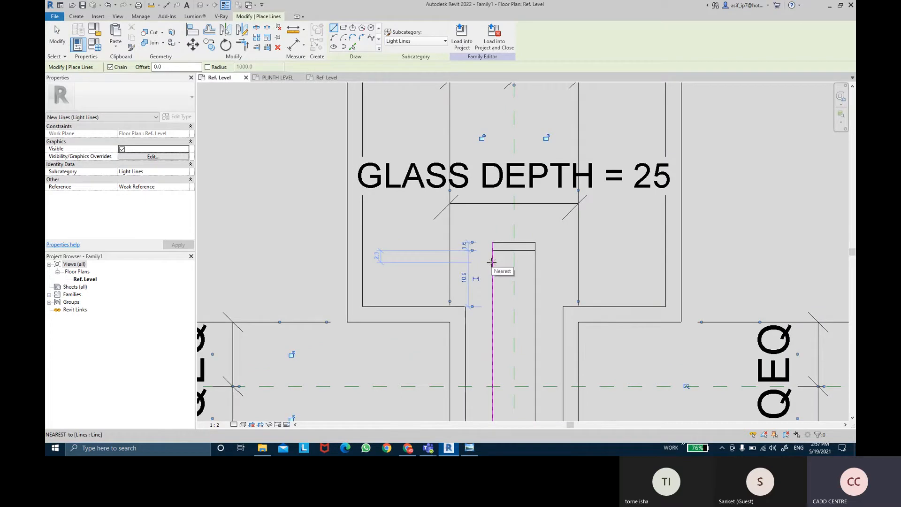
left_click(492, 262)
left_click(536, 262)
key("Escape")
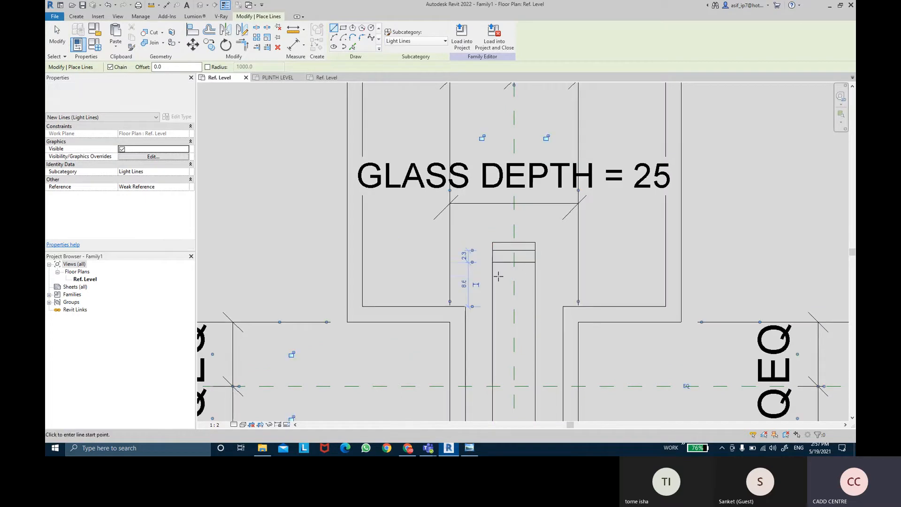
- Draw two more horizontal thread lines across the shank below the existing pair, the first about 2.6 mm further down
left_click(492, 276)
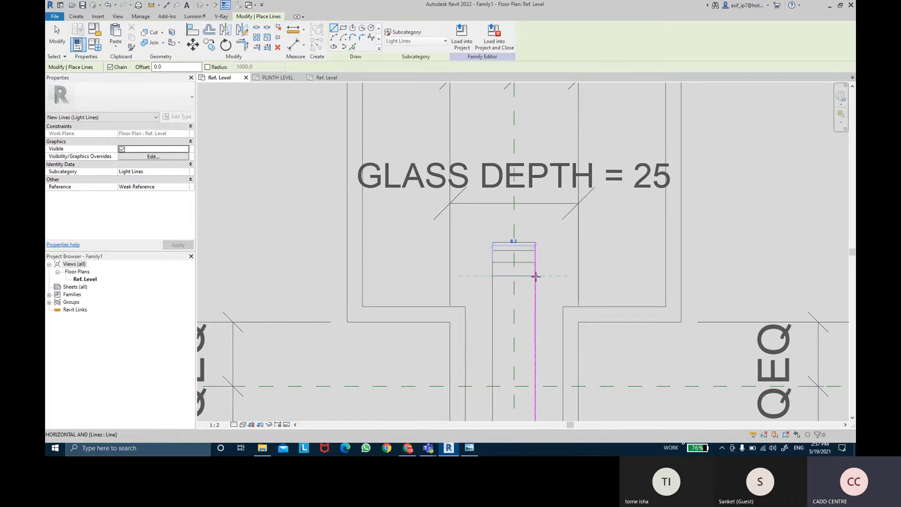
left_click(535, 276)
key("Escape")
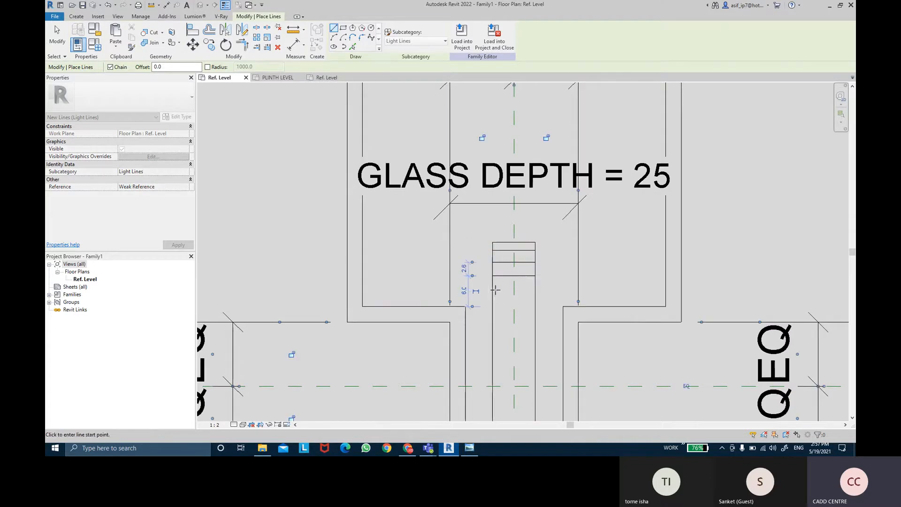
left_click(536, 289)
key("Escape")
scroll(556, 280, "down", 2)
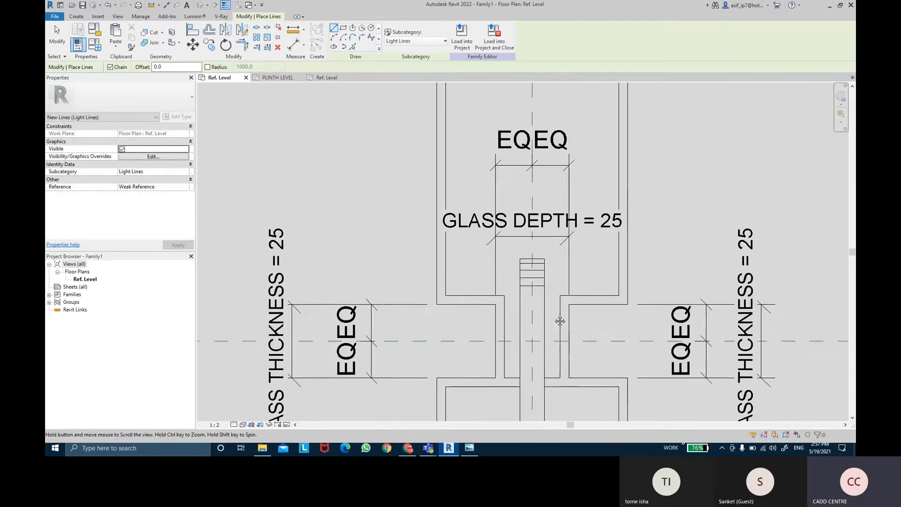
middle_click_drag(558, 321, 537, 239)
middle_click_drag(574, 358, 562, 329)
scroll(607, 373, "down", 4)
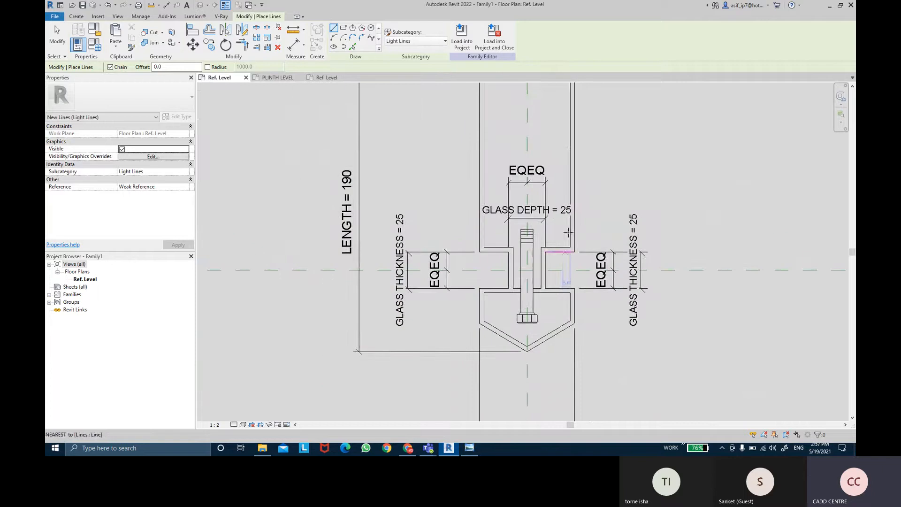
key("Escape")
- Select the bolt's shank, thread and head lines and move them up about 10 mm along the vertical centre axis
scroll(606, 211, "down", 2)
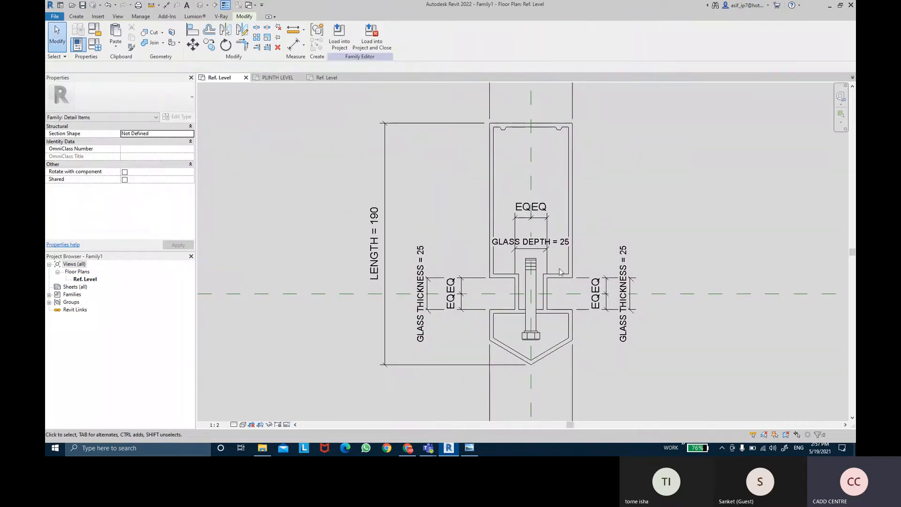
scroll(561, 272, "up", 3)
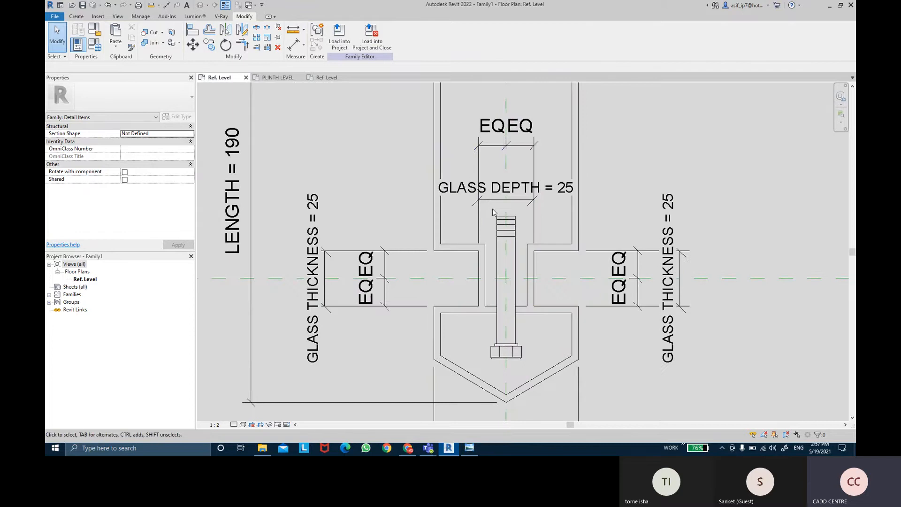
left_click_drag(519, 348, 528, 368)
scroll(521, 369, "up", 4)
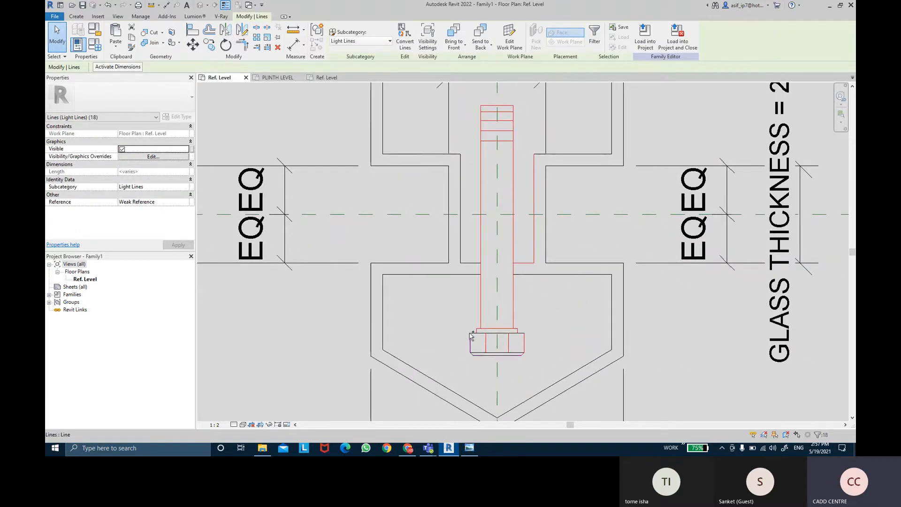
left_click_drag(463, 317, 545, 371, "ctrl")
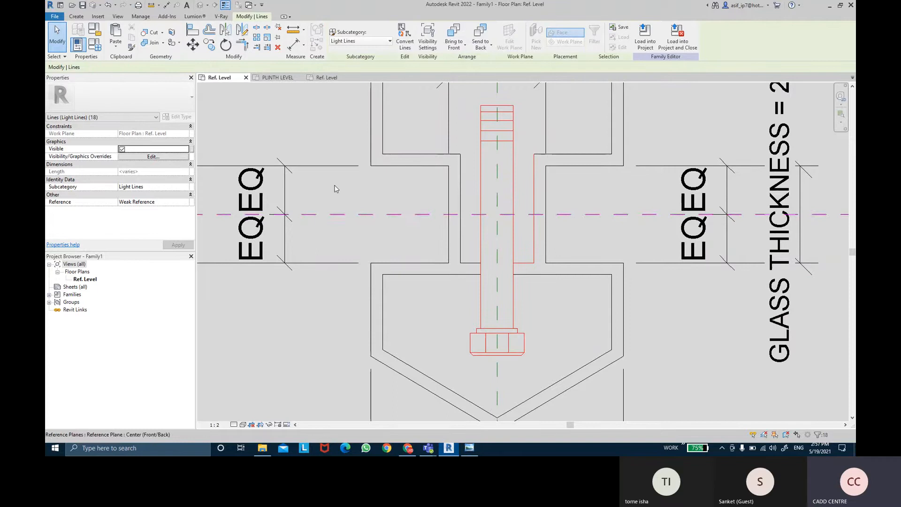
left_click(193, 44)
left_click(497, 328)
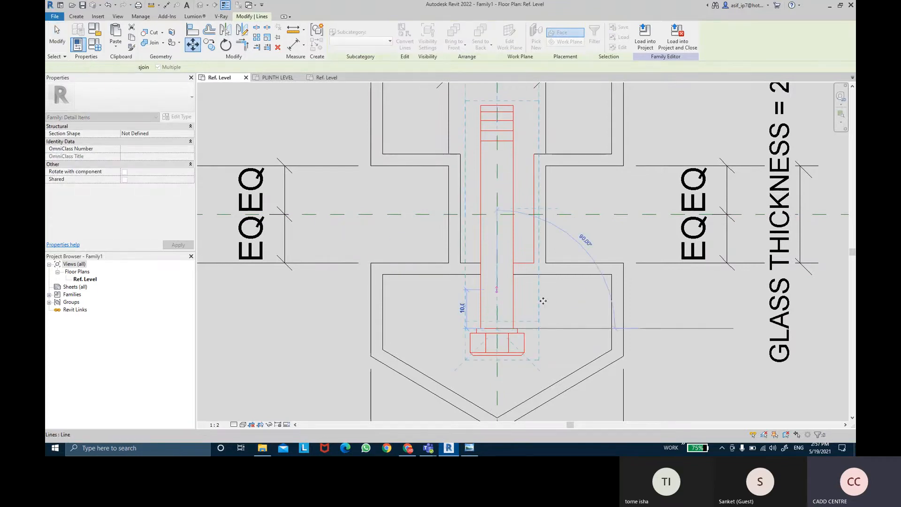
left_click(544, 301)
key("Escape")
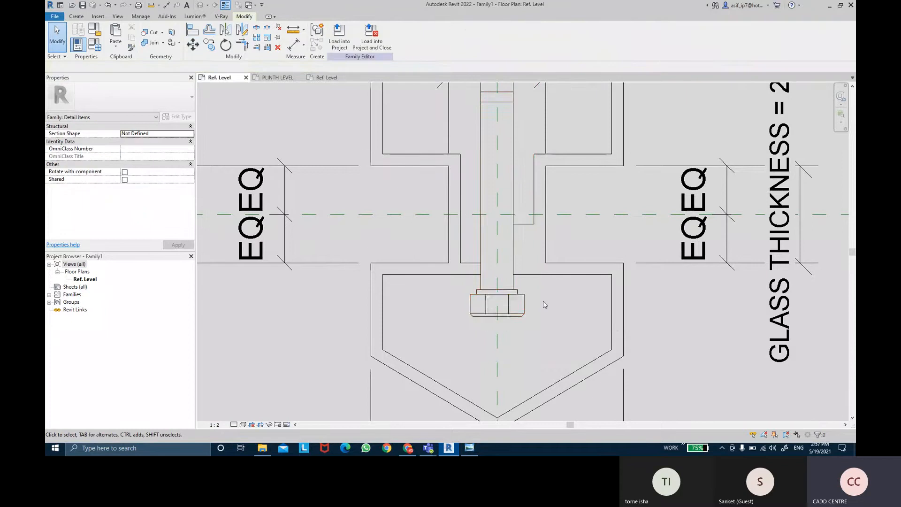
- Add an aligned dimension for the wall thickness of the upper profile's left side, between its outer and inner lines
scroll(543, 301, "down", 3)
middle_click_drag(625, 170, 604, 209)
scroll(607, 201, "down", 1)
scroll(605, 211, "down", 1)
middle_click_drag(626, 240, 626, 237)
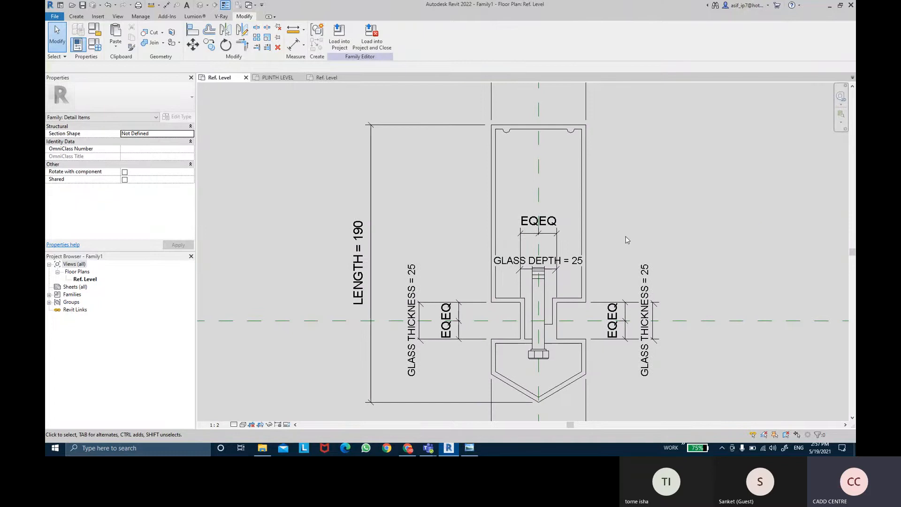
left_click(290, 49)
scroll(479, 124, "up", 5)
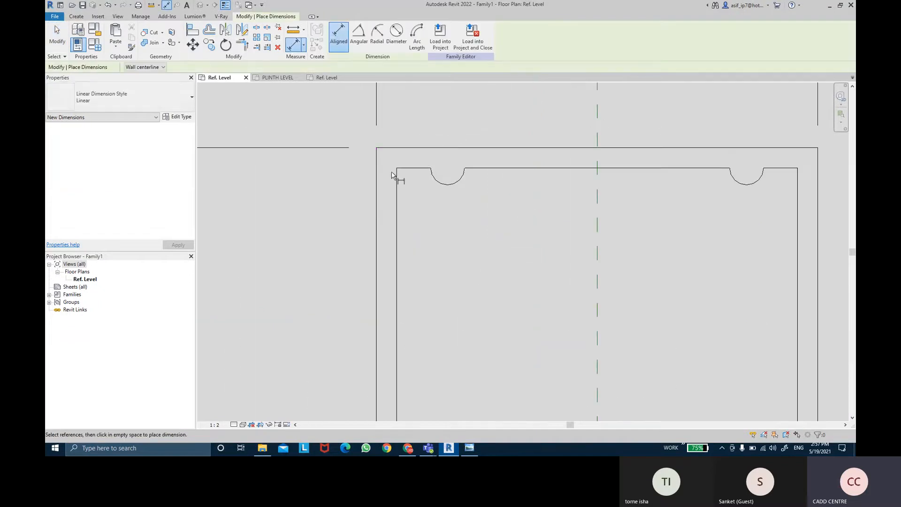
left_click(377, 185)
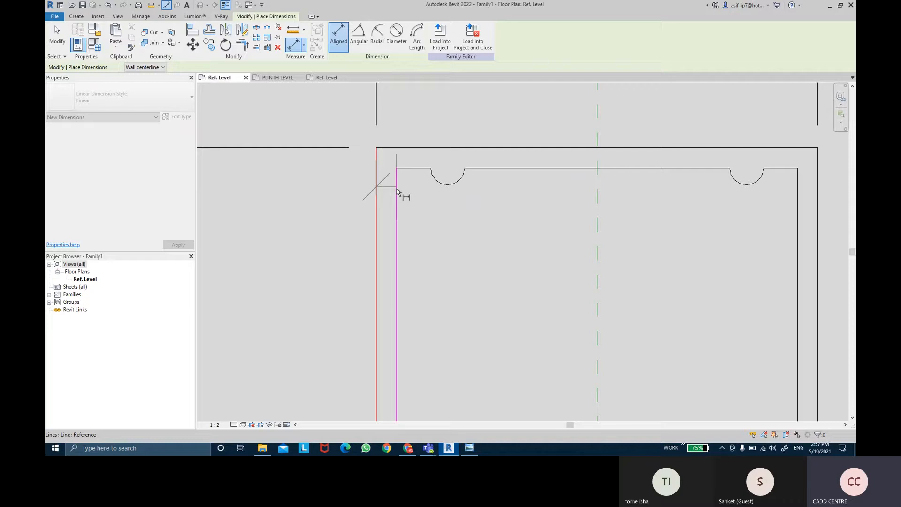
left_click(399, 238)
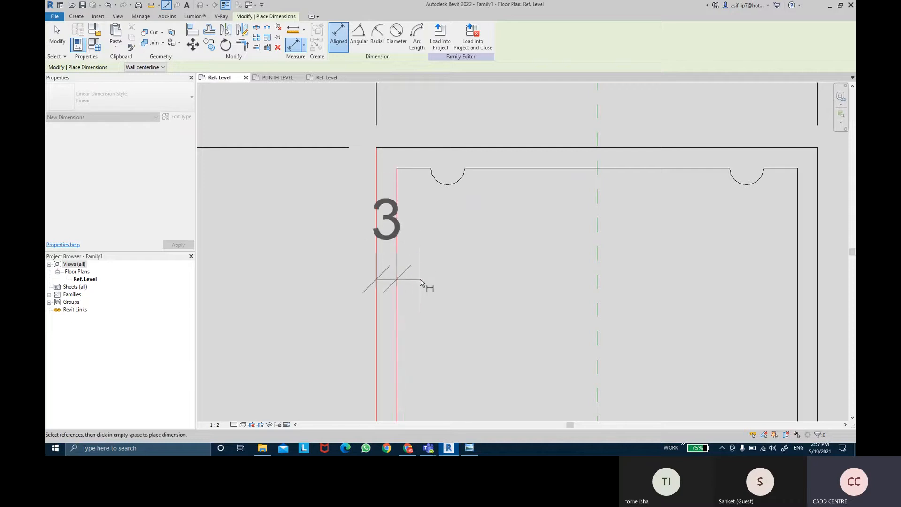
left_click(420, 279)
- Dimension the wall thickness of the upper profile's top wall and of its right wall
left_click(524, 149)
left_click(525, 168)
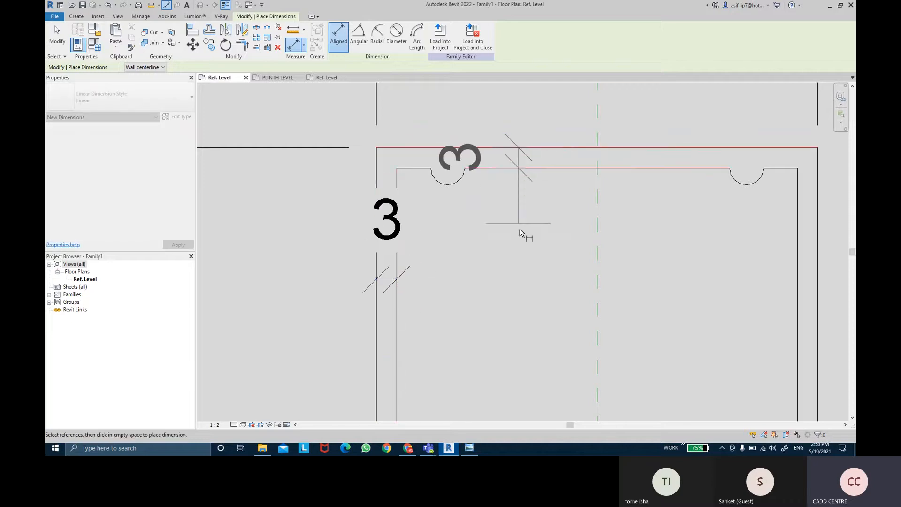
left_click(554, 243)
middle_click_drag(662, 253, 572, 210)
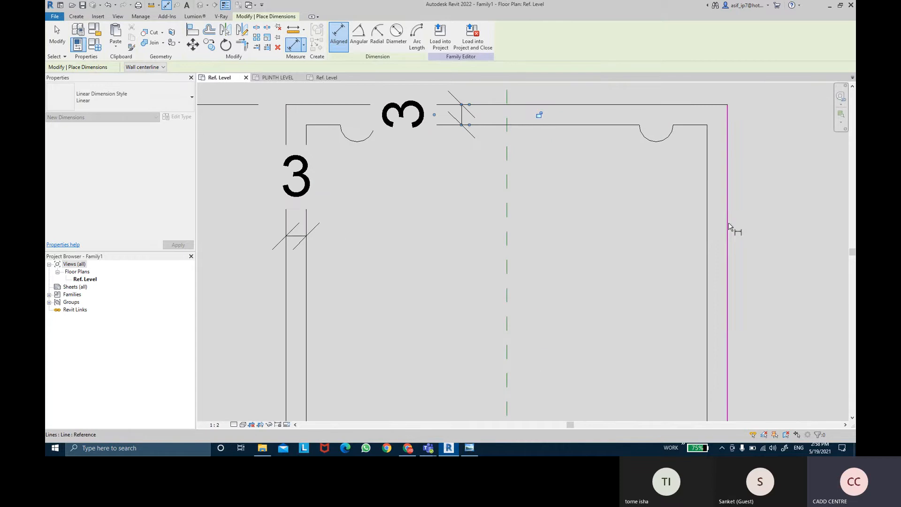
left_click(729, 222)
left_click(709, 221)
left_click(678, 224)
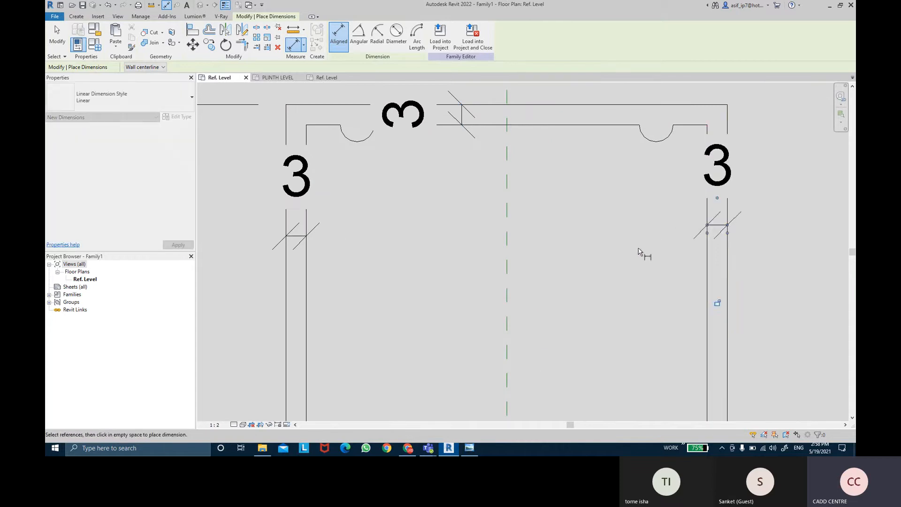
- Dimension the thickness of the upper profile's bottom wall on the left half, placing the dimension outside the profile
scroll(639, 251, "down", 2)
middle_click_drag(587, 296, 528, 123)
scroll(476, 273, "up", 2)
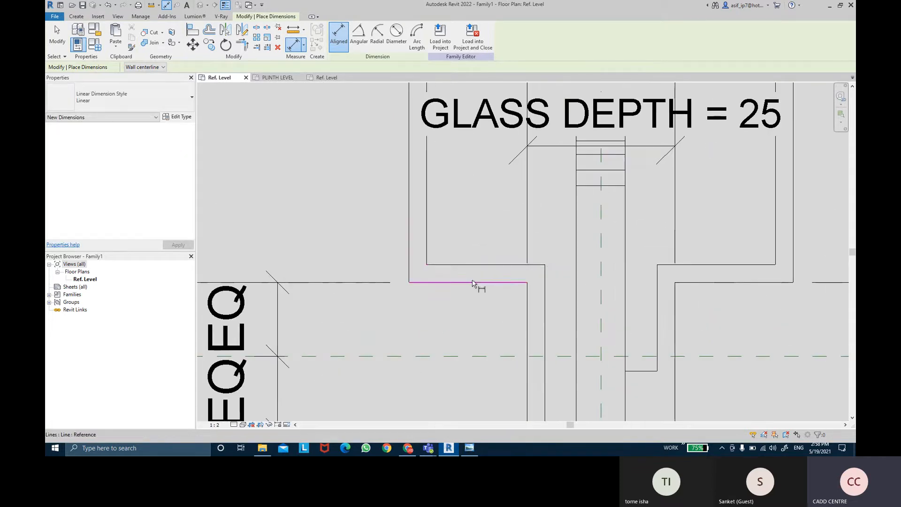
left_click(473, 267)
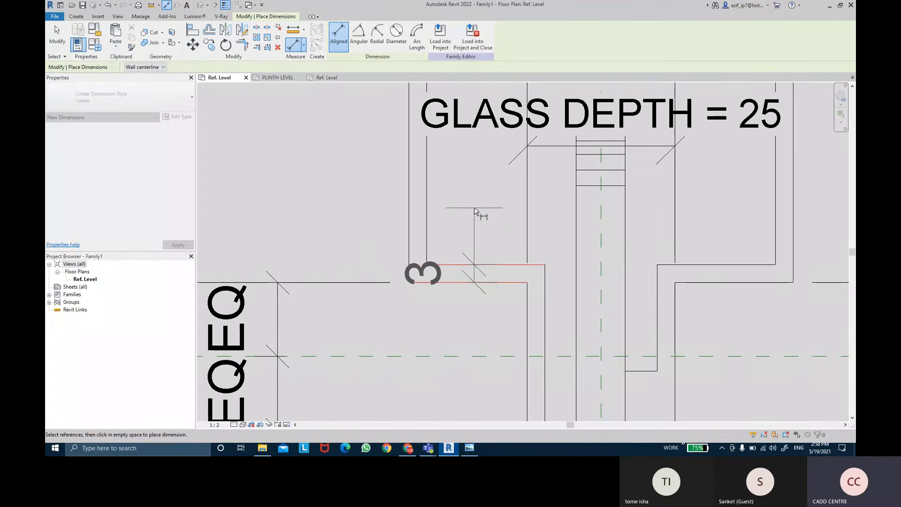
left_click(361, 212)
- Dimension the thickness of the upper profile's bottom wall on the right half, placing the dimension outside the profile
middle_click_drag(567, 253, 444, 211)
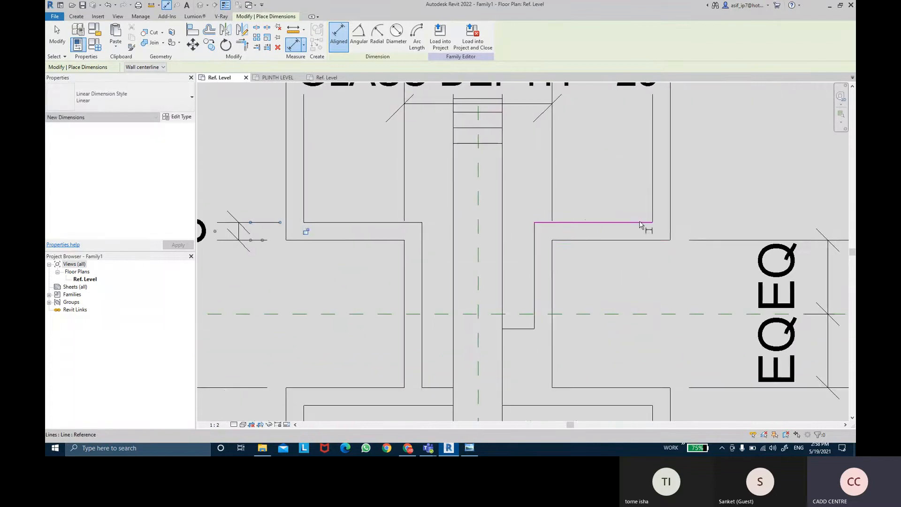
left_click(596, 240)
left_click(601, 222)
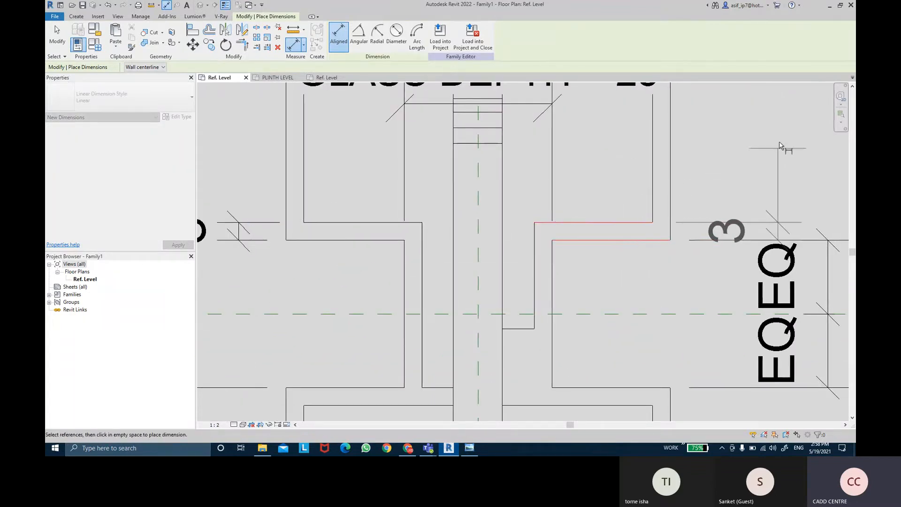
left_click(780, 190)
scroll(581, 227, "down", 3)
scroll(499, 252, "up", 2)
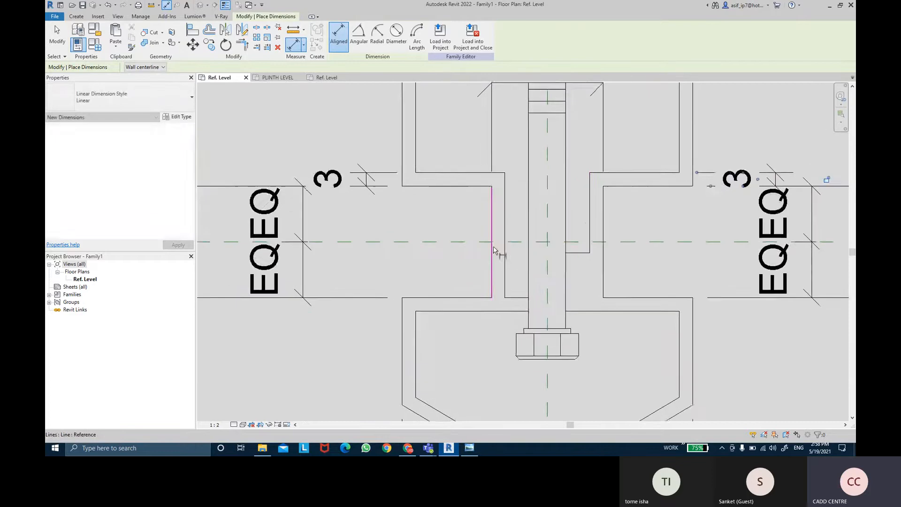
key("Escape")
key("Escape")
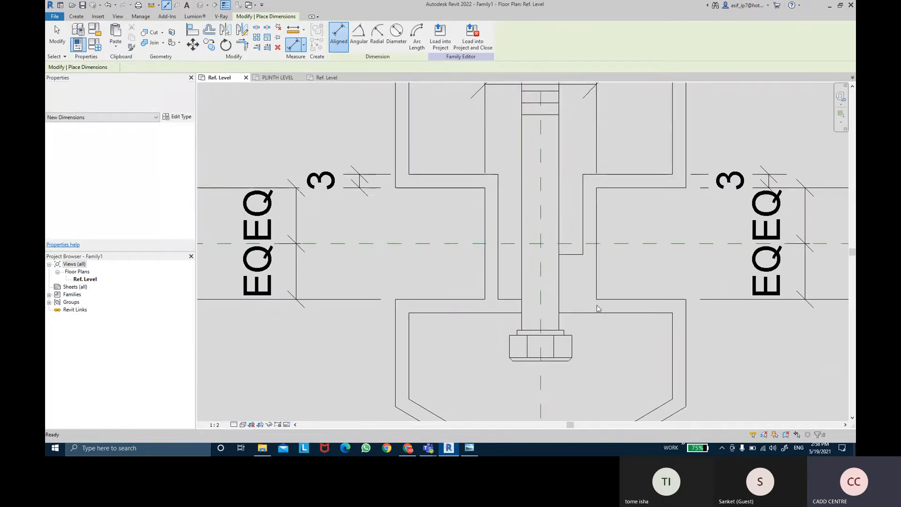
- Mirror a copy of the short horizontal line at the foot of the left neck's inner line across the vertical centre axis
left_click(515, 303)
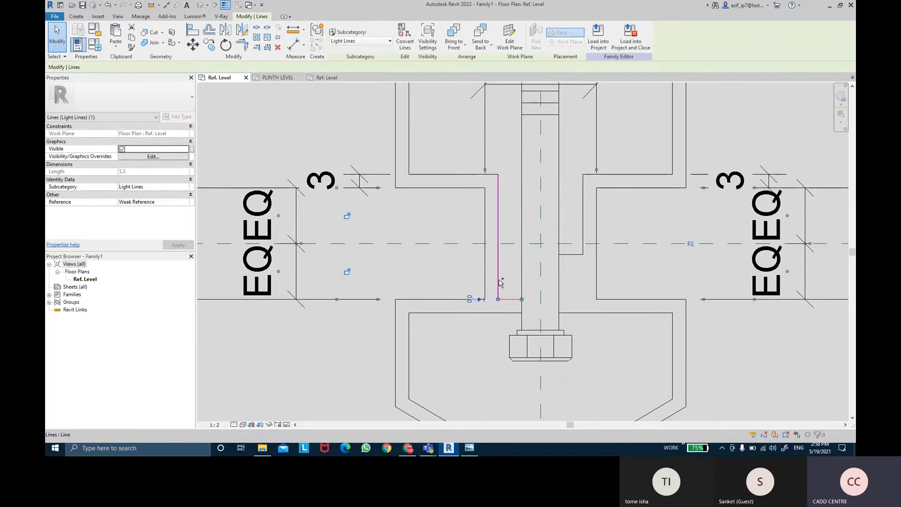
left_click(246, 35)
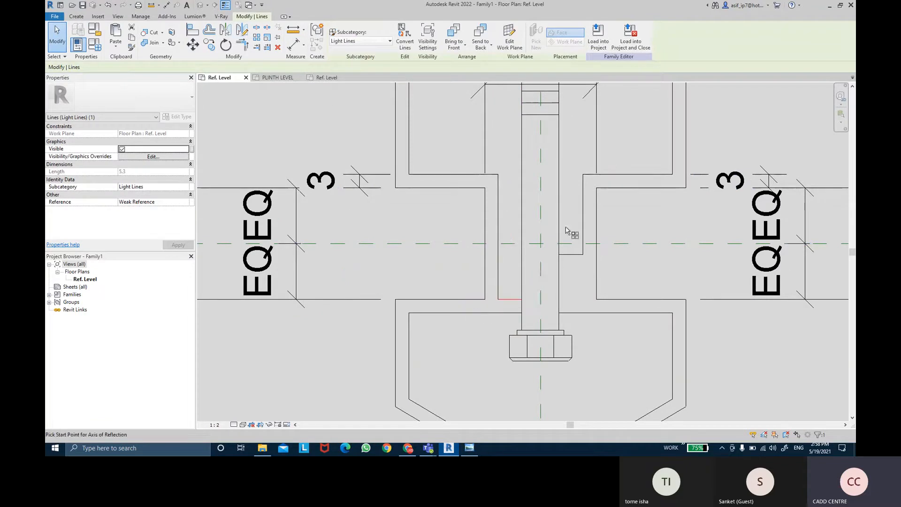
left_click(540, 244)
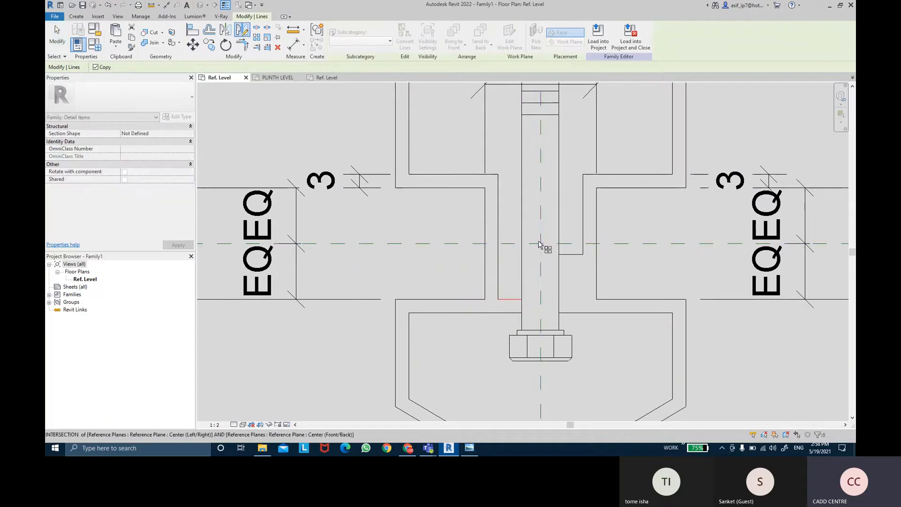
left_click(541, 302)
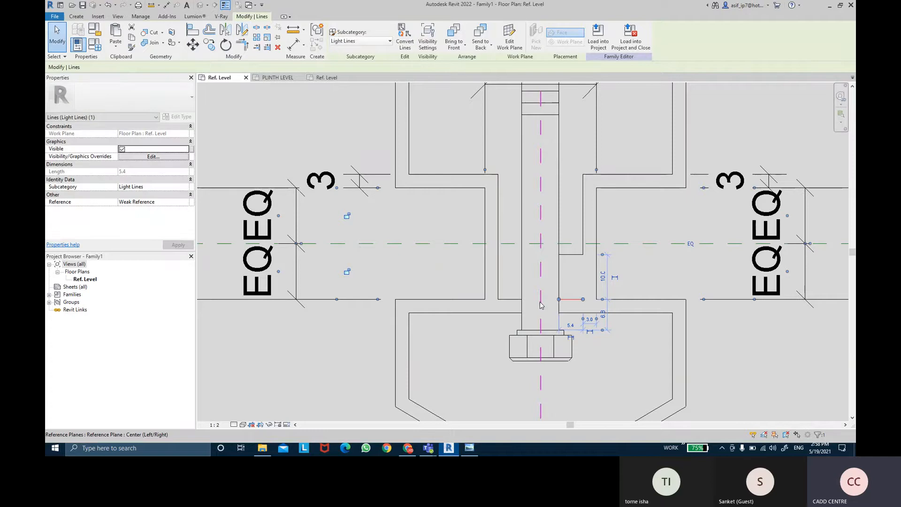
key("Escape")
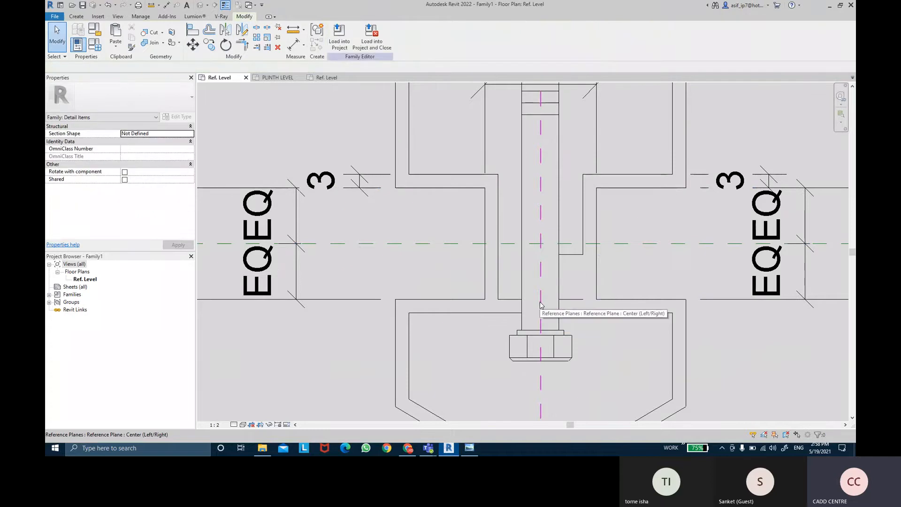
middle_click_drag(572, 294, 565, 292)
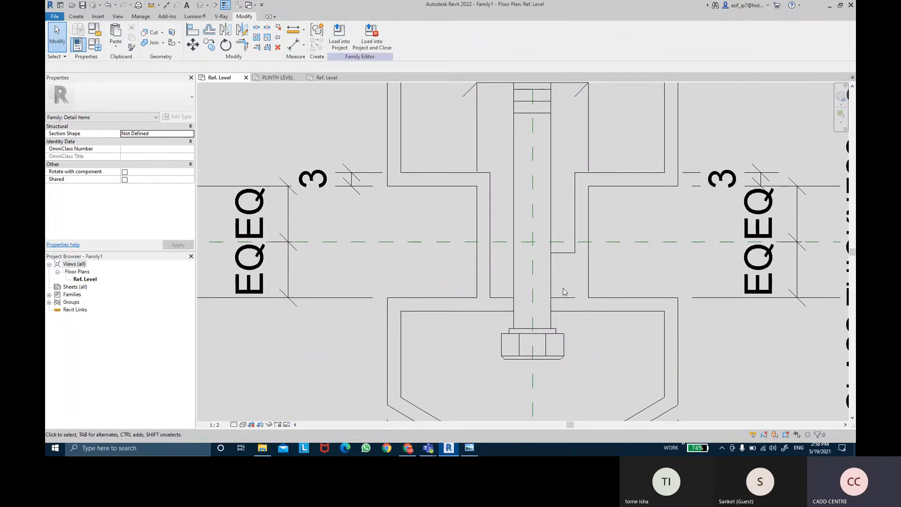
- Delete the short line ending the right neck's inner line and extend that inner line down to the mirrored line
left_click(565, 256)
key("Delete")
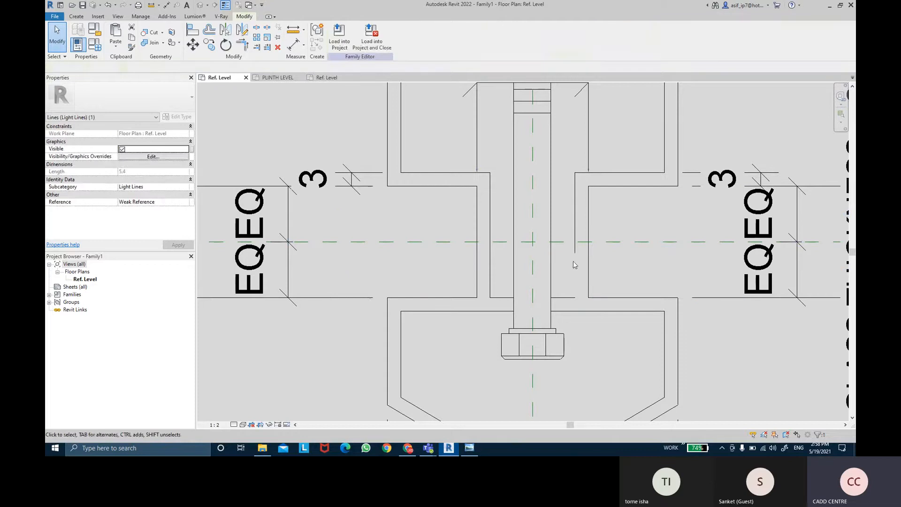
left_click(575, 254)
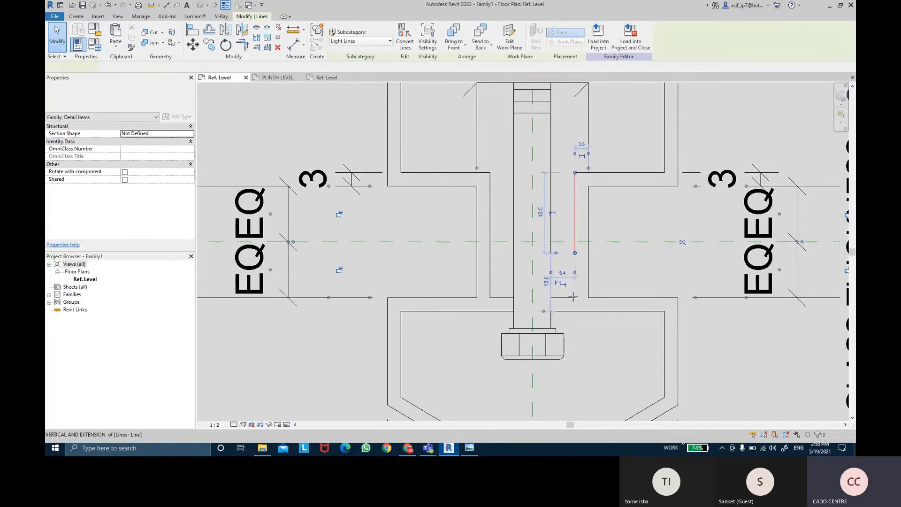
left_click_drag(573, 296, 574, 298)
left_click(594, 263)
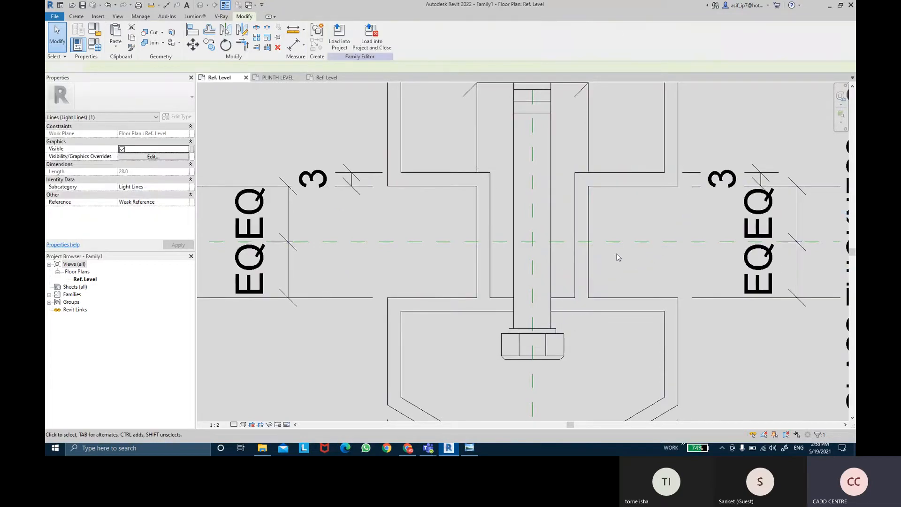
- Dimension the wall thickness of the left and right neck walls on either side of the bolt shank
middle_click_drag(619, 196, 610, 241)
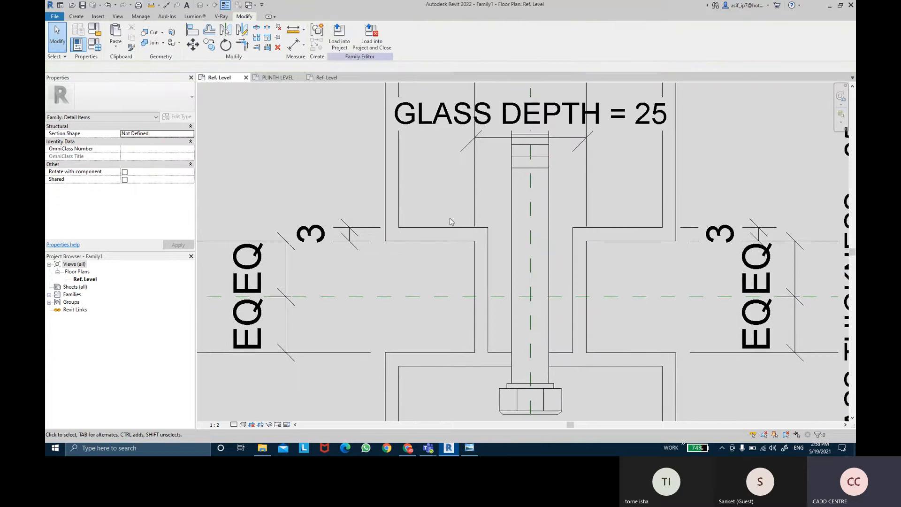
left_click(294, 46)
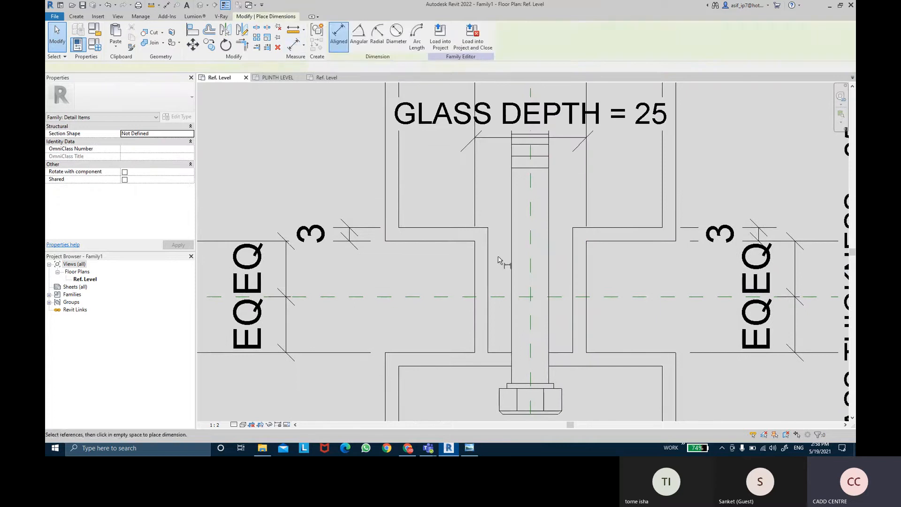
left_click(489, 281)
left_click(502, 284)
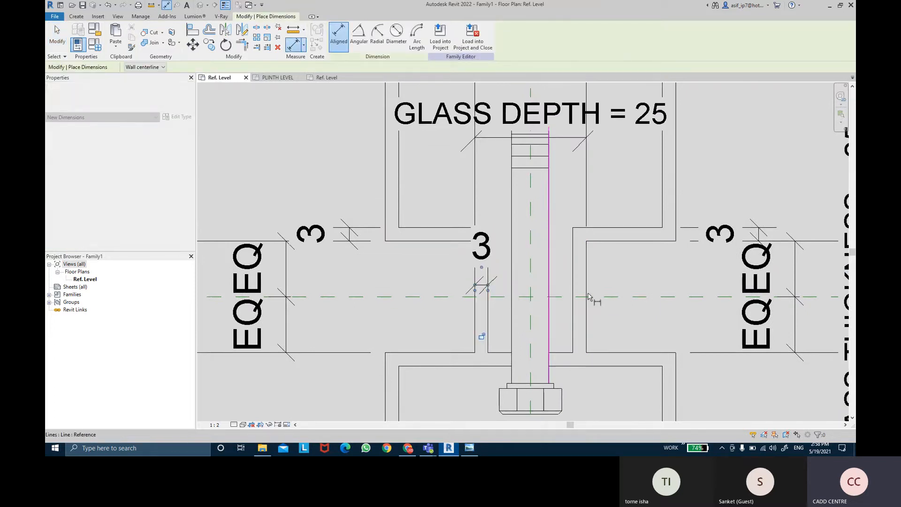
left_click(588, 287)
left_click(568, 280)
left_click(564, 278)
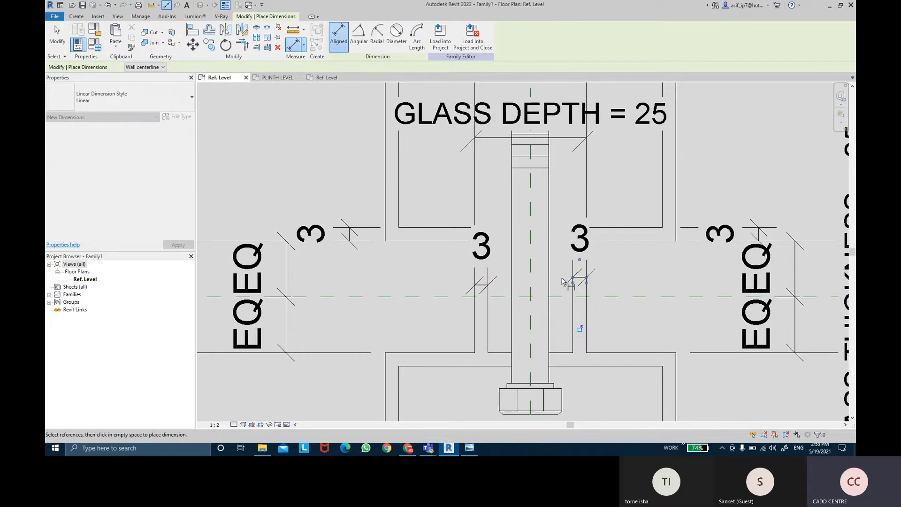
- Dimension the thickness of the lower profile's top wall on the right half and of its right side wall
middle_click_drag(595, 328, 585, 270)
scroll(618, 315, "up", 2)
middle_click_drag(618, 315, 601, 284)
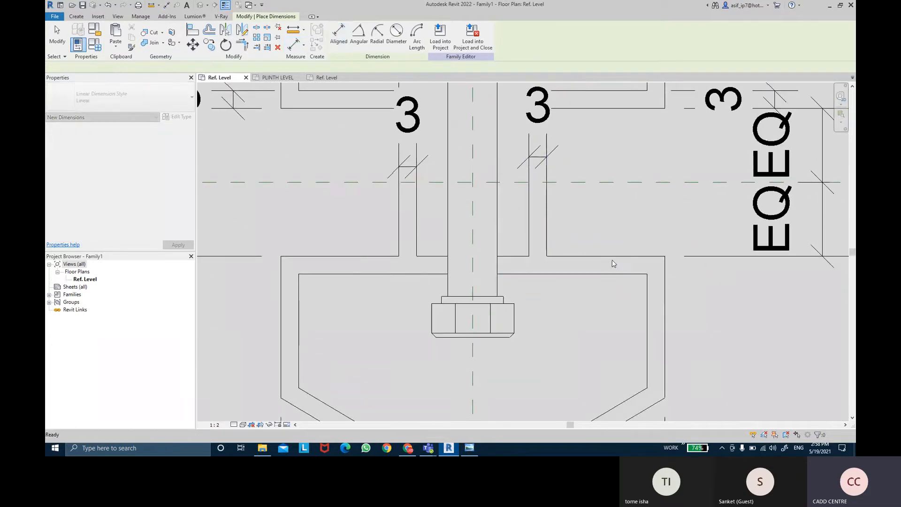
left_click(611, 259)
left_click(612, 274)
left_click(596, 315)
middle_click_drag(612, 322, 593, 285)
left_click(645, 296)
left_click(629, 297)
left_click(598, 300)
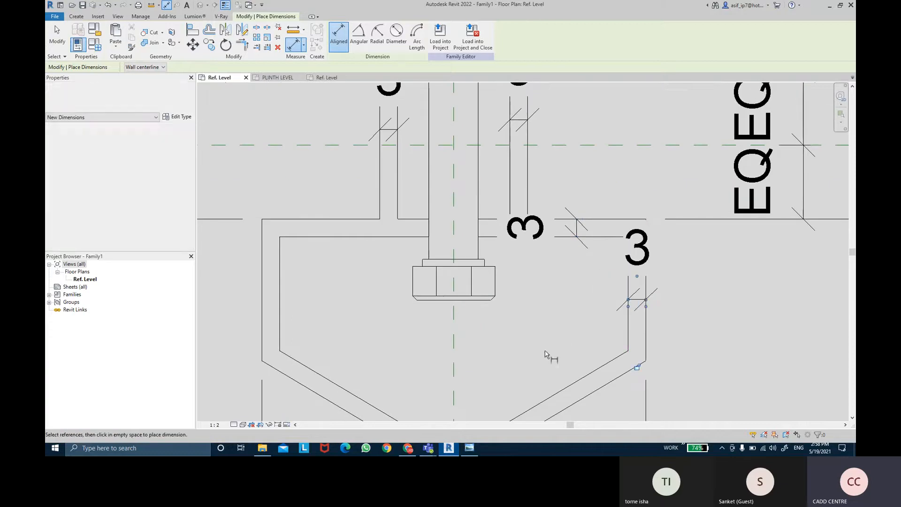
- Dimension the thickness of the lower profile's left side wall and of its top wall on the left half
middle_click_drag(350, 304, 433, 263)
left_click(347, 243)
left_click(362, 245)
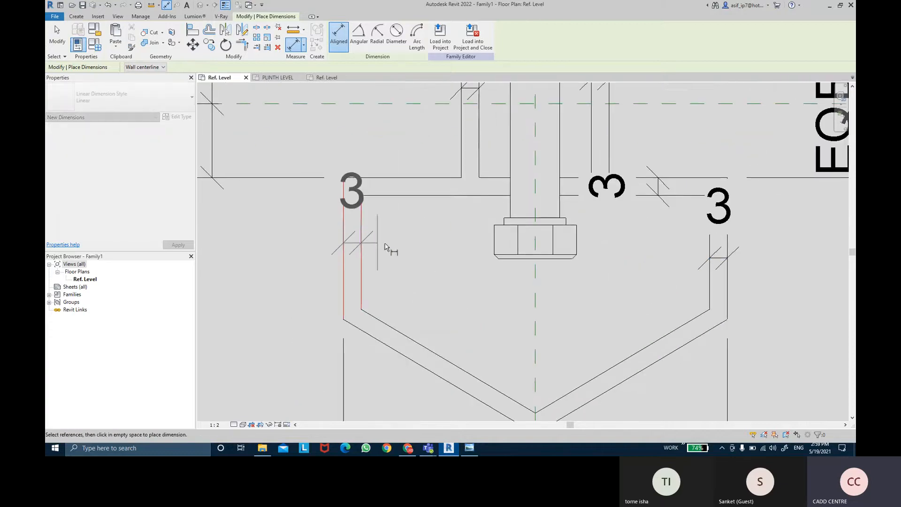
left_click(406, 282)
left_click(399, 178)
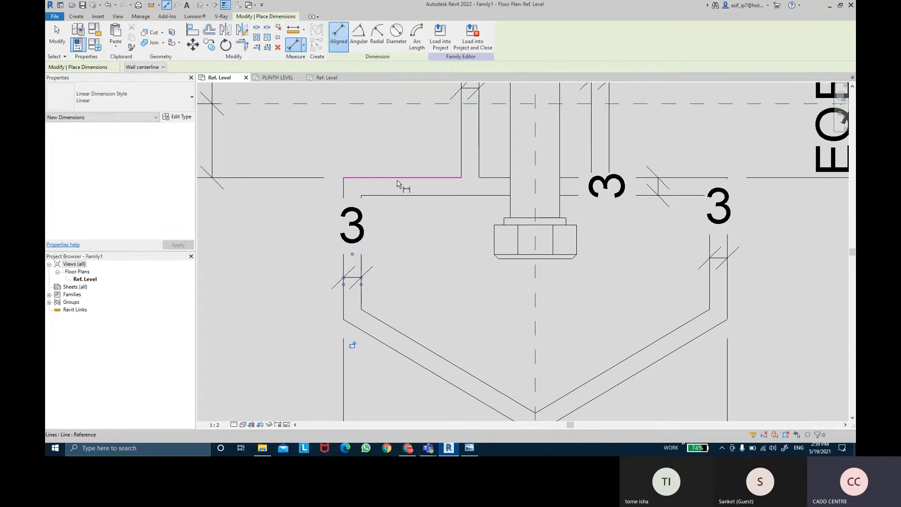
left_click(402, 195)
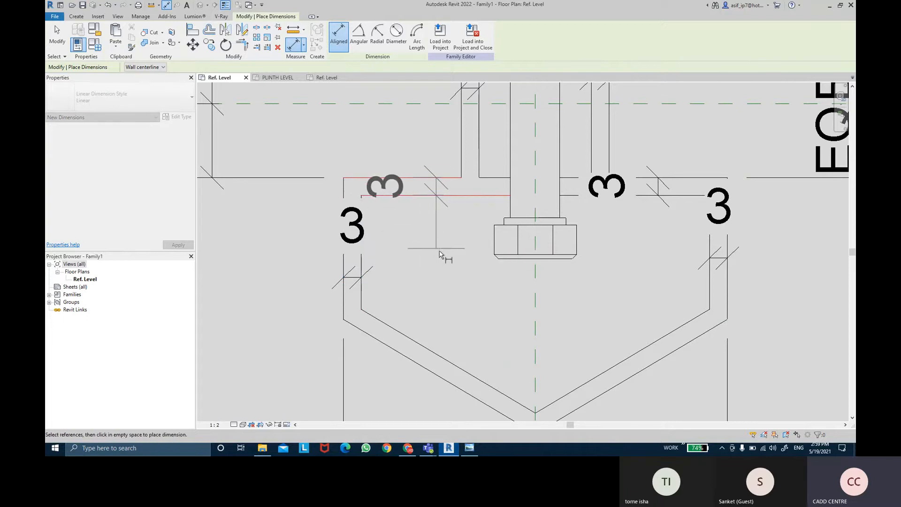
left_click(437, 256)
- Dimension the thickness of the two sloped walls that meet at the lower profile's pointed tip
scroll(503, 257, "down", 2)
middle_click_drag(482, 272, 449, 306)
scroll(449, 306, "down", 2)
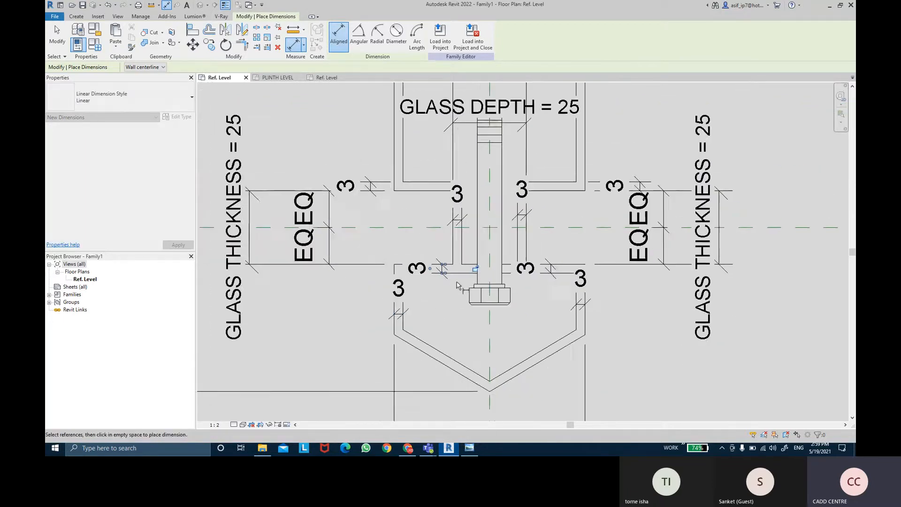
scroll(438, 337, "up", 2)
left_click(431, 337)
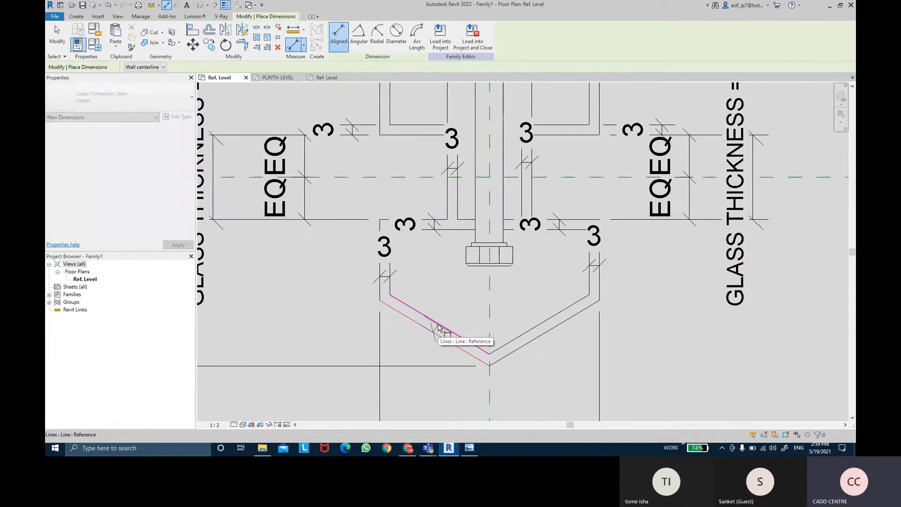
left_click(439, 323)
left_click(433, 327)
left_click(552, 330)
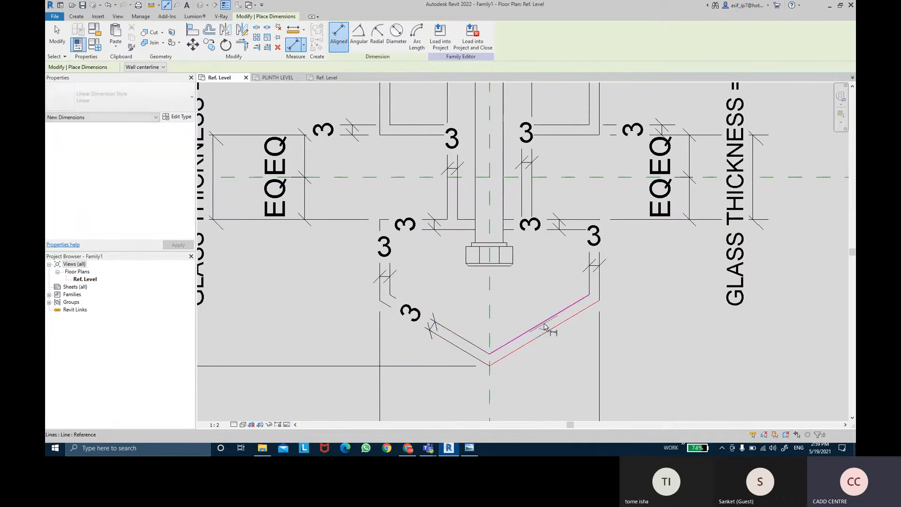
left_click(542, 322)
left_click(538, 309)
scroll(538, 306, "down", 2)
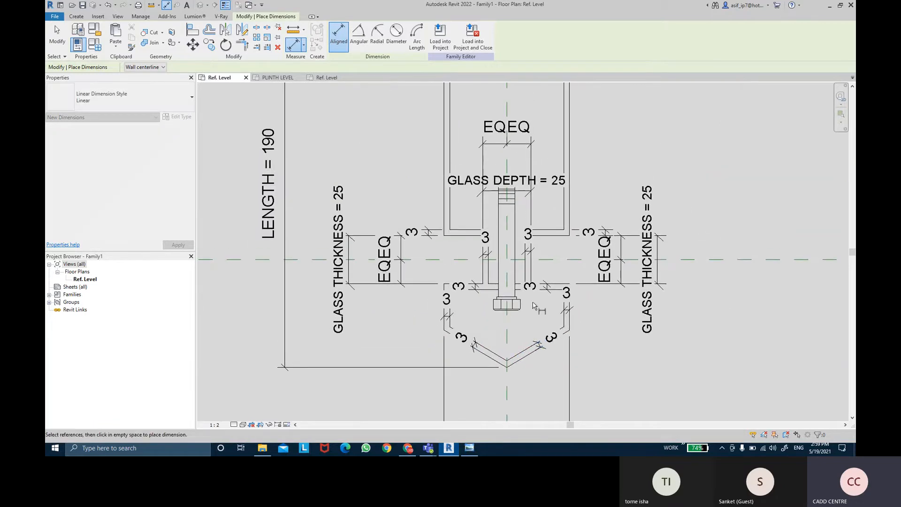
- Label all thirteen 3 mm wall thickness dimensions of the profile with a new family type parameter named PROFILE THICKNESS DETAILS
key("Escape")
key("Escape")
scroll(552, 350, "up", 2)
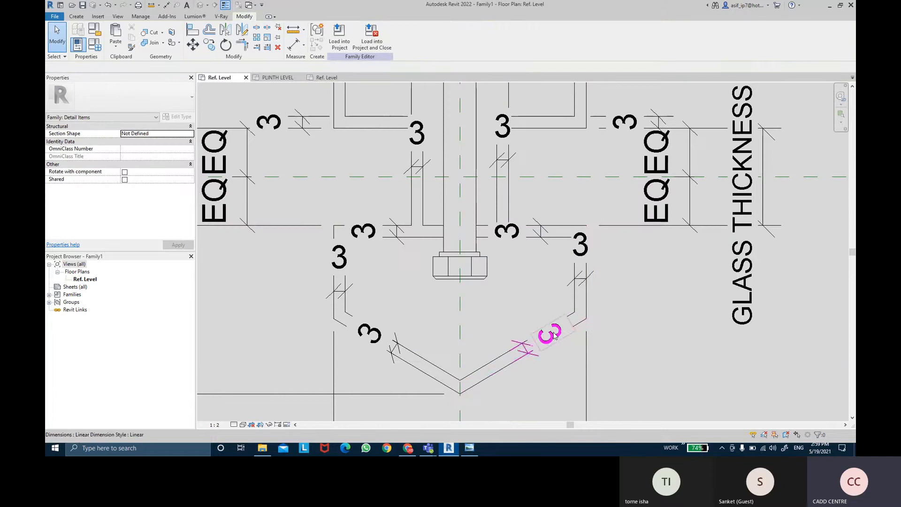
left_click(554, 335)
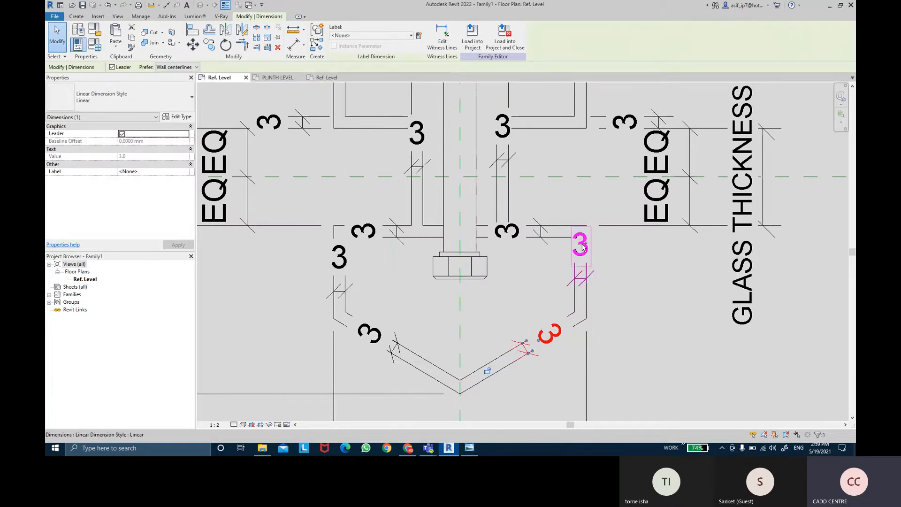
left_click(578, 248, "ctrl")
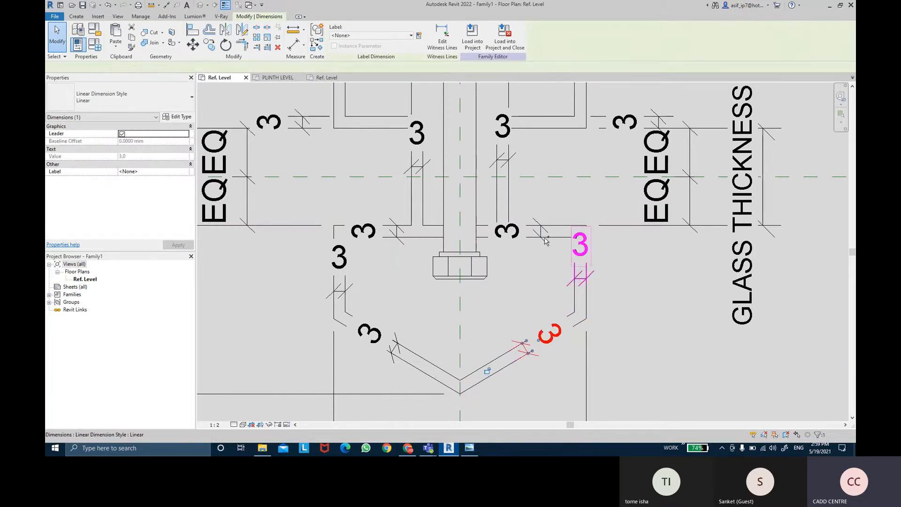
left_click(508, 230, "ctrl")
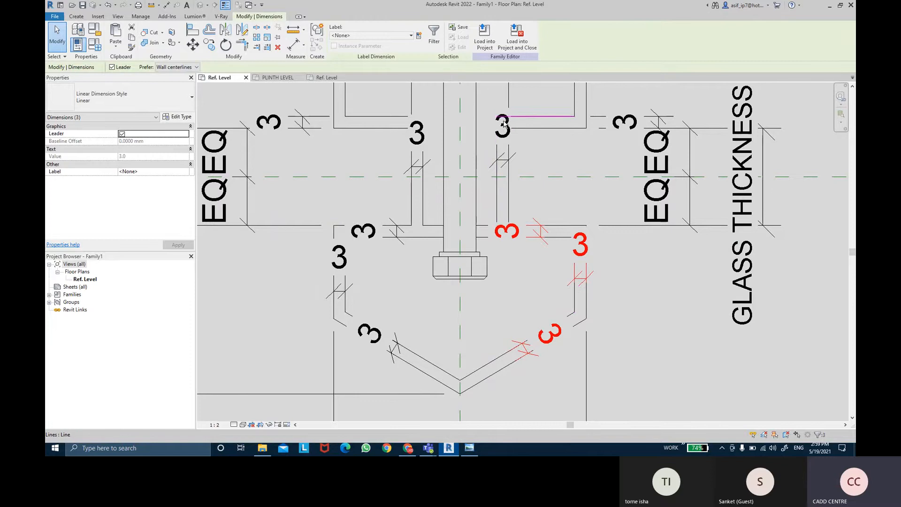
left_click(477, 127, "ctrl")
left_click(418, 135, "ctrl")
left_click(269, 122, "ctrl")
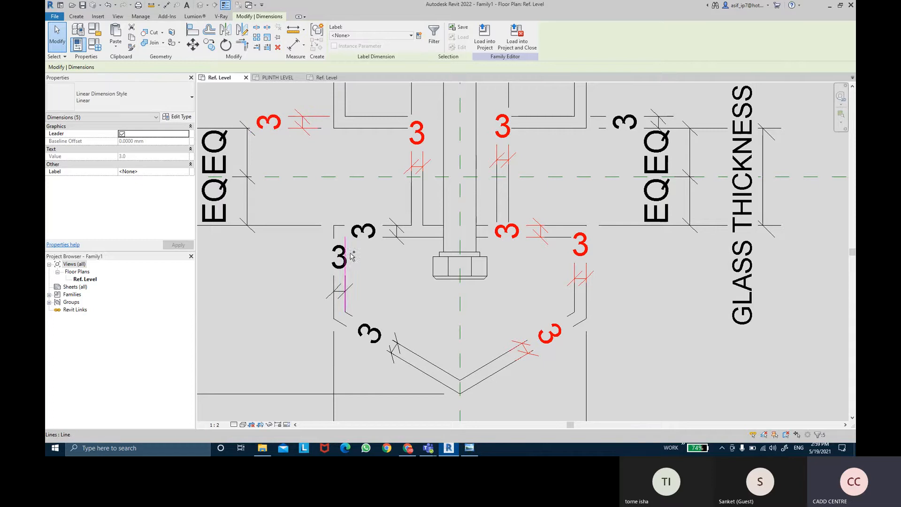
left_click(340, 255, "ctrl")
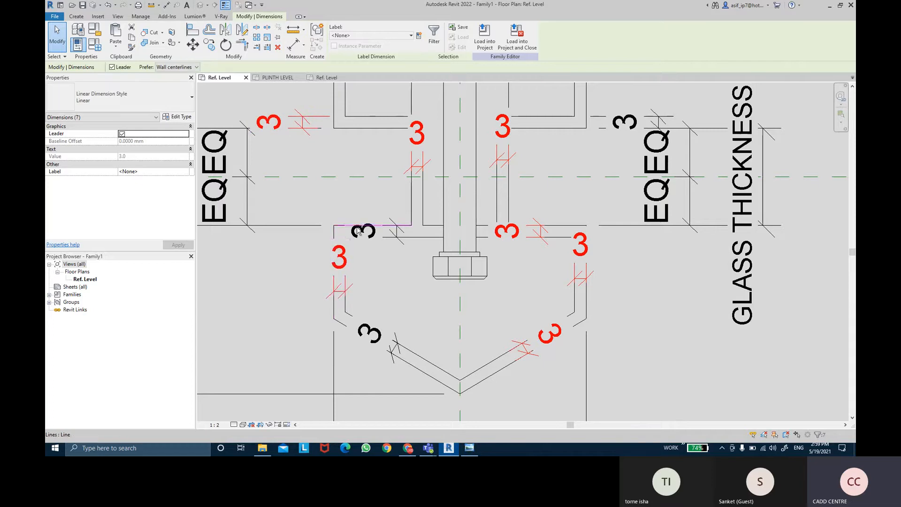
left_click(364, 231, "ctrl")
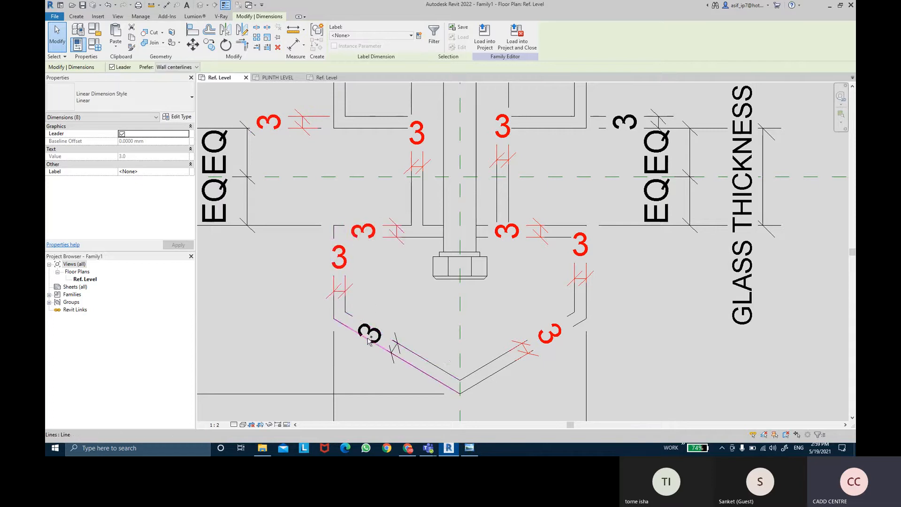
left_click(371, 333, "ctrl")
middle_click_drag(381, 288, 377, 335)
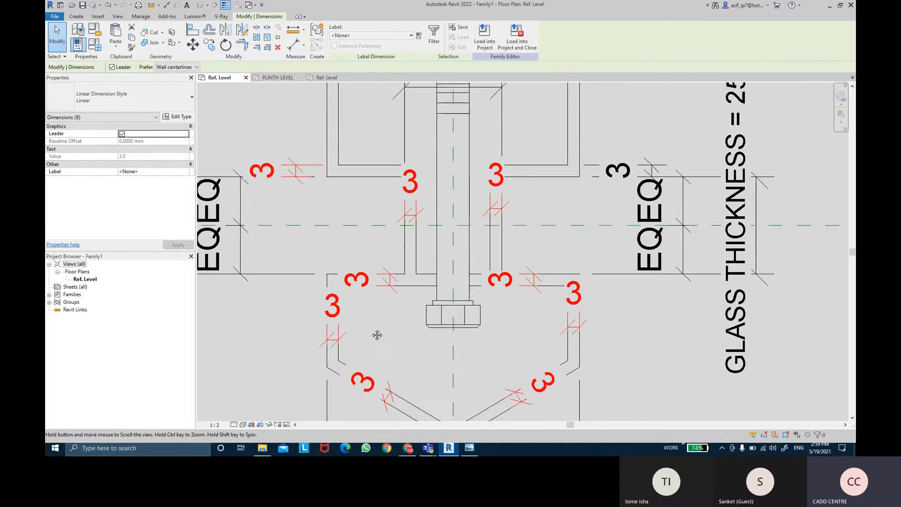
scroll(376, 335, "down", 2)
middle_click_drag(439, 250, 441, 396)
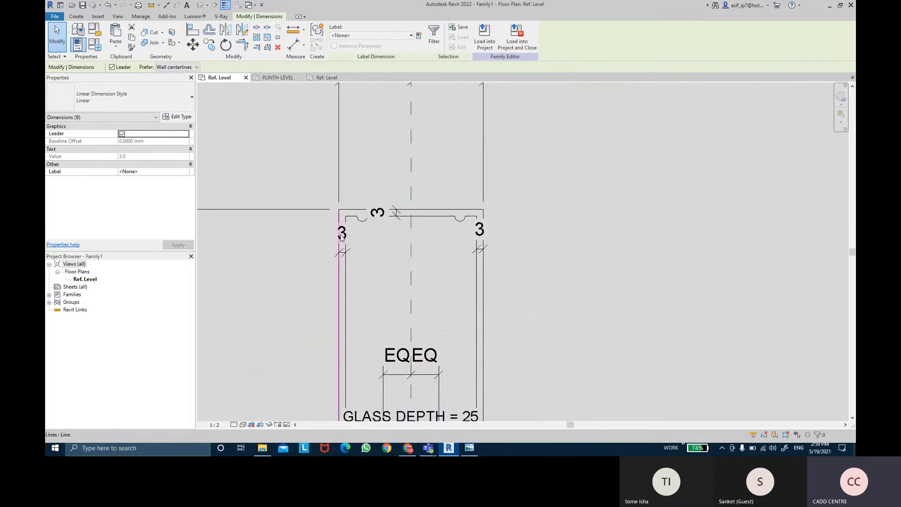
scroll(344, 238, "up", 2)
scroll(344, 235, "up", 2)
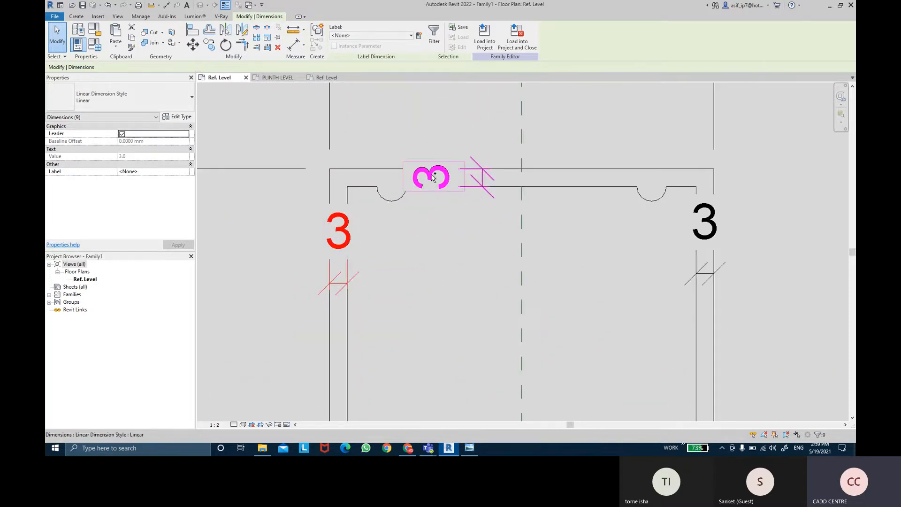
left_click(438, 180, "ctrl")
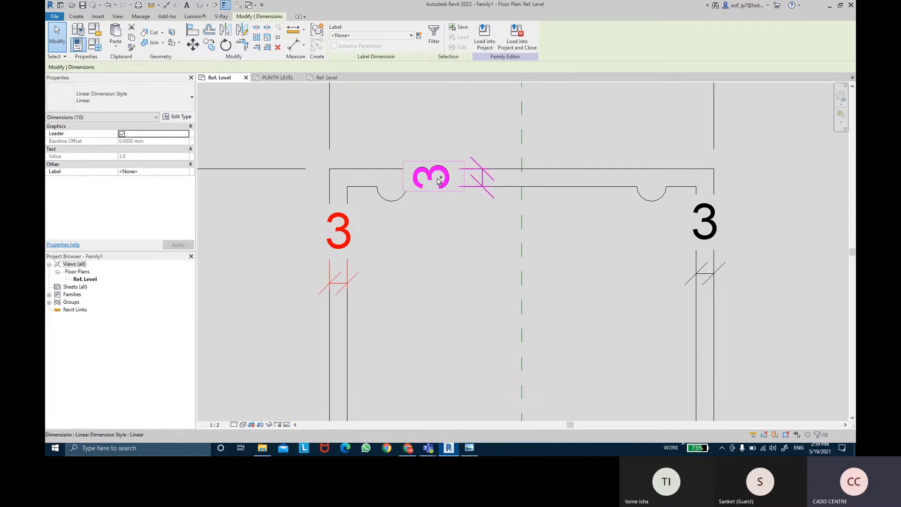
left_click(704, 219, "ctrl")
left_click(703, 219, "ctrl")
scroll(742, 320, "down", 5)
middle_click_drag(733, 296, 650, 135)
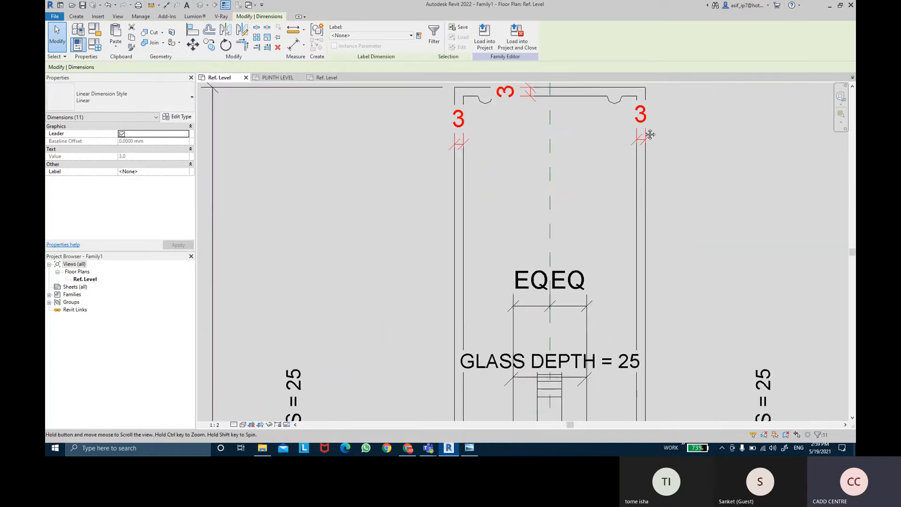
middle_click_drag(690, 301, 629, 107)
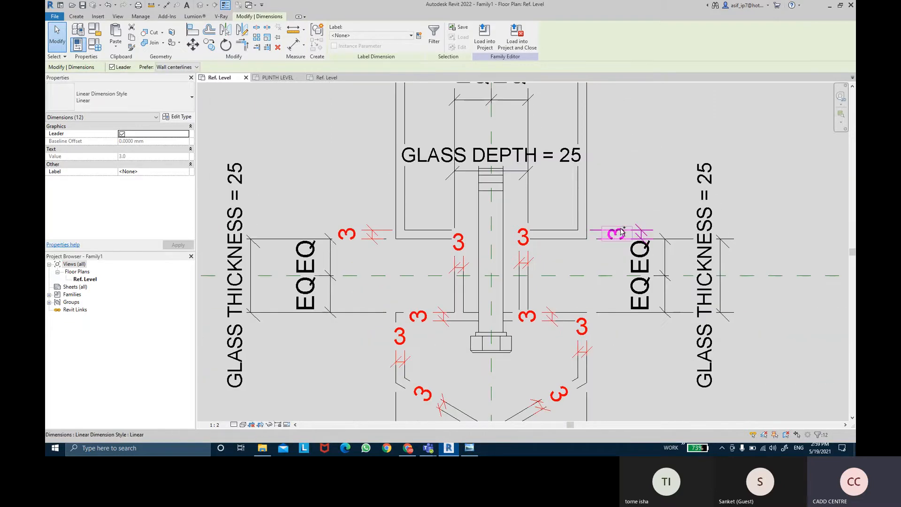
left_click(622, 231, "ctrl")
middle_click_drag(629, 173, 609, 287)
scroll(630, 121, "down", 1)
scroll(609, 287, "down", 1)
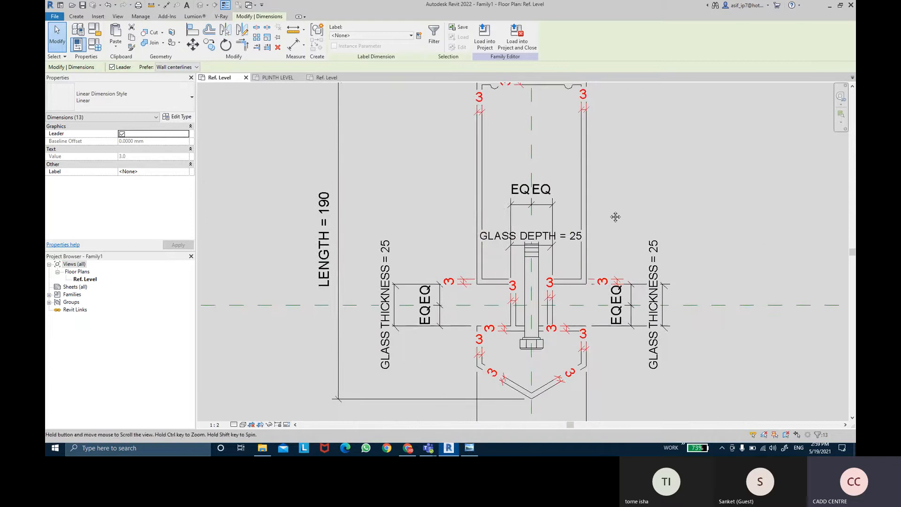
middle_click_drag(616, 217, 610, 288)
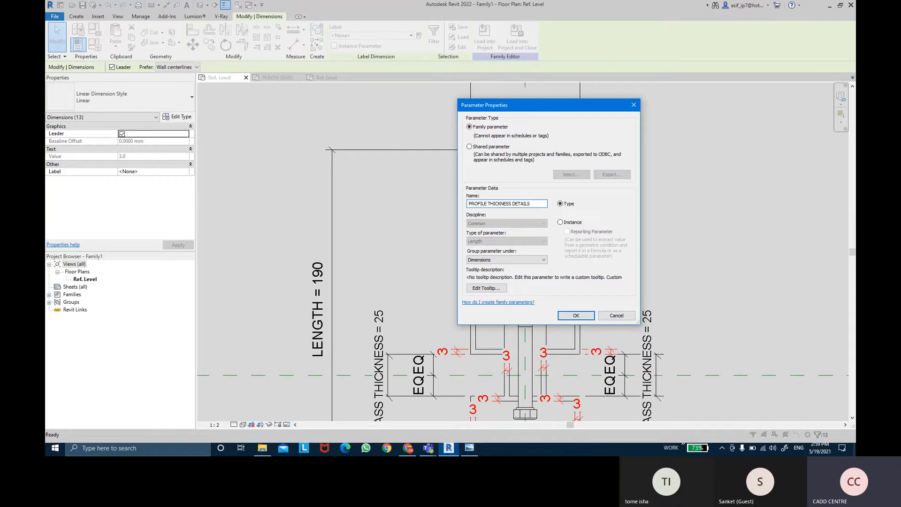
key("Return")
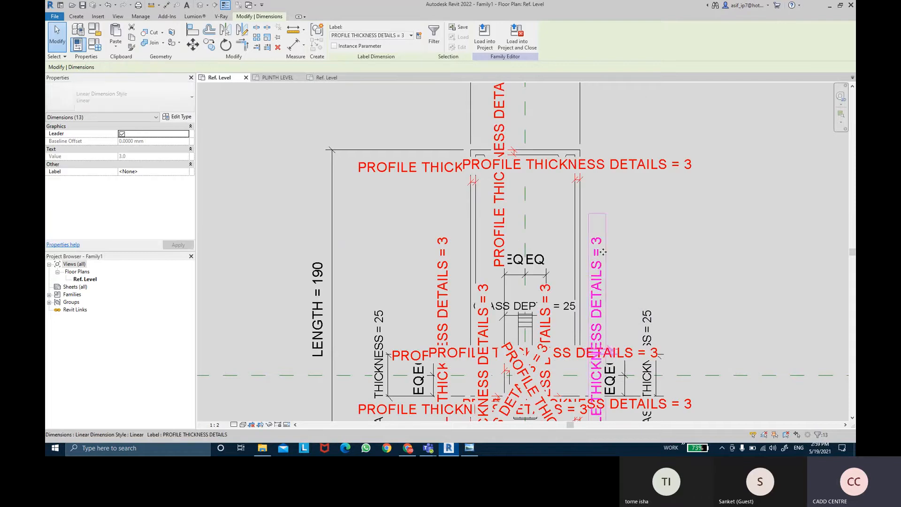
left_click(656, 250)
- Set the view scale to 1:1 to shrink the dimension text around the profile
scroll(656, 236, "down", 3)
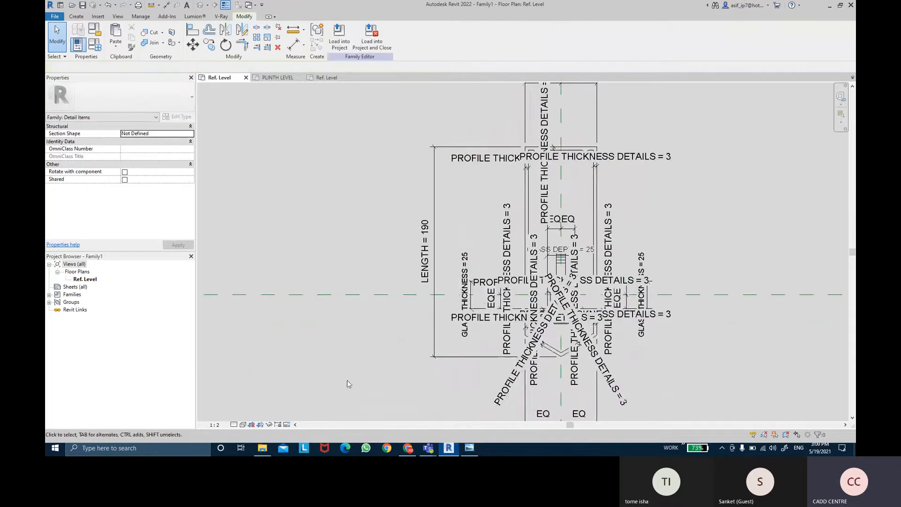
left_click(216, 424)
left_click(221, 310)
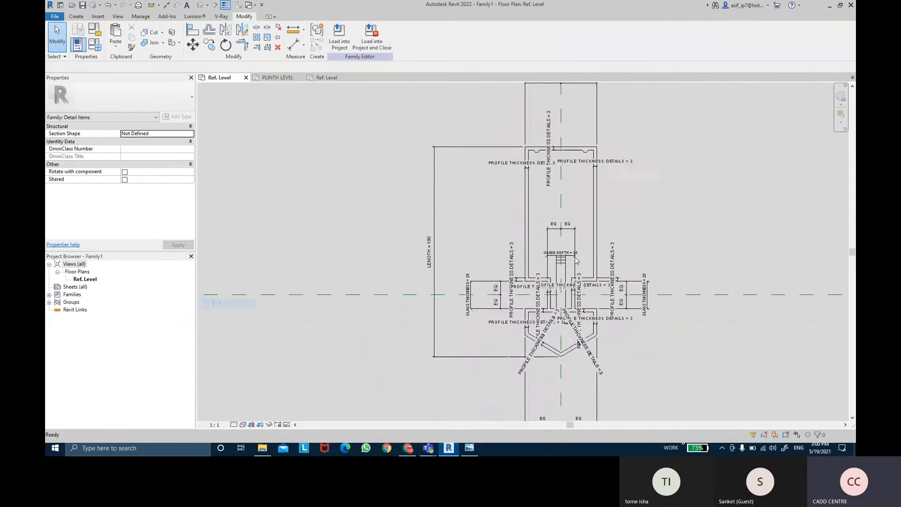
middle_click_drag(637, 235, 605, 219)
middle_click_drag(632, 137, 615, 176)
middle_click_drag(453, 161, 448, 187)
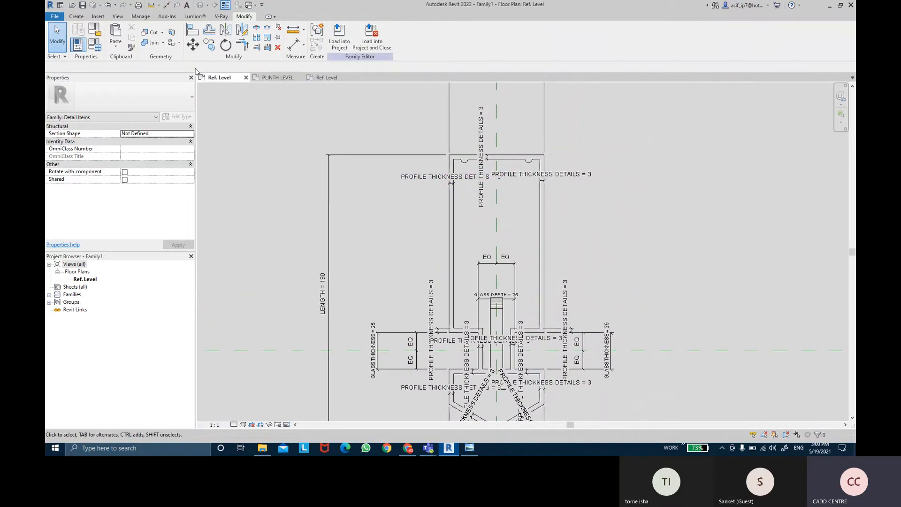
- Test the profile by setting PROFILE THICKNESS DETAILS to 2 in the family types, and inspect the lower profile's tip
left_click(97, 51)
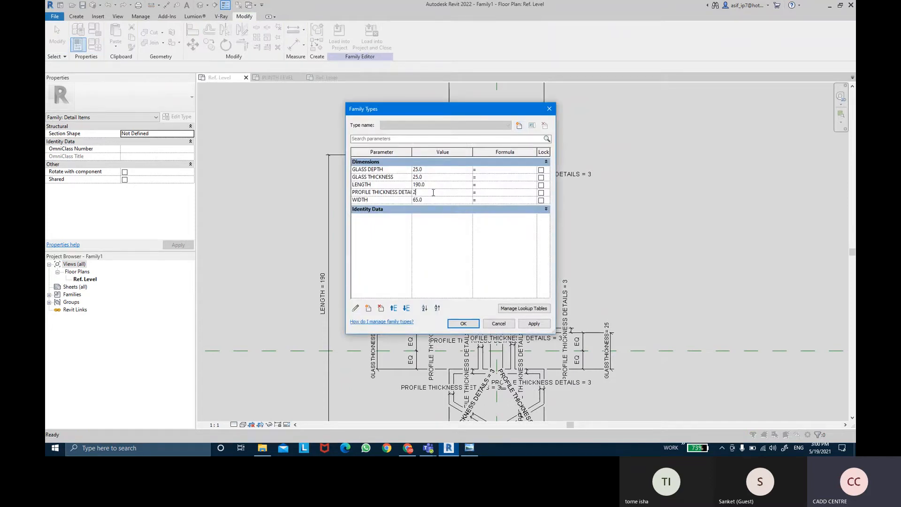
left_click(535, 324)
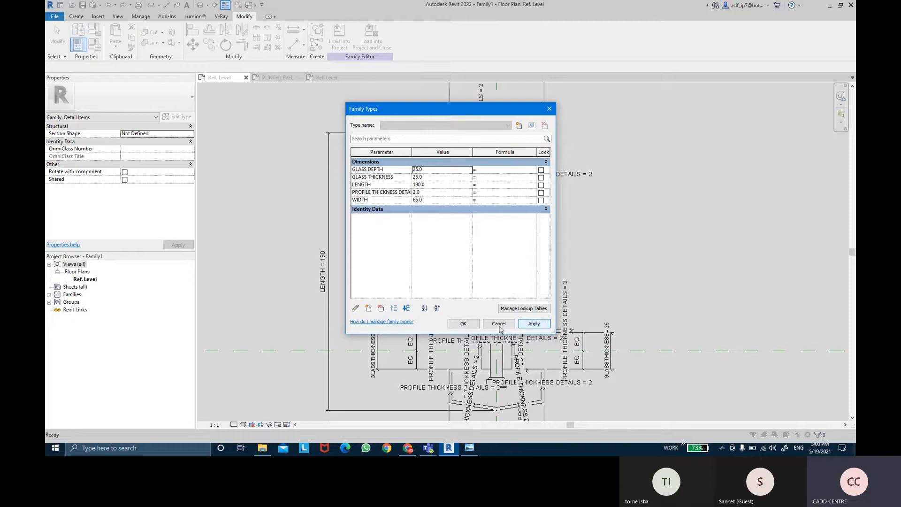
left_click(461, 325)
key("Escape")
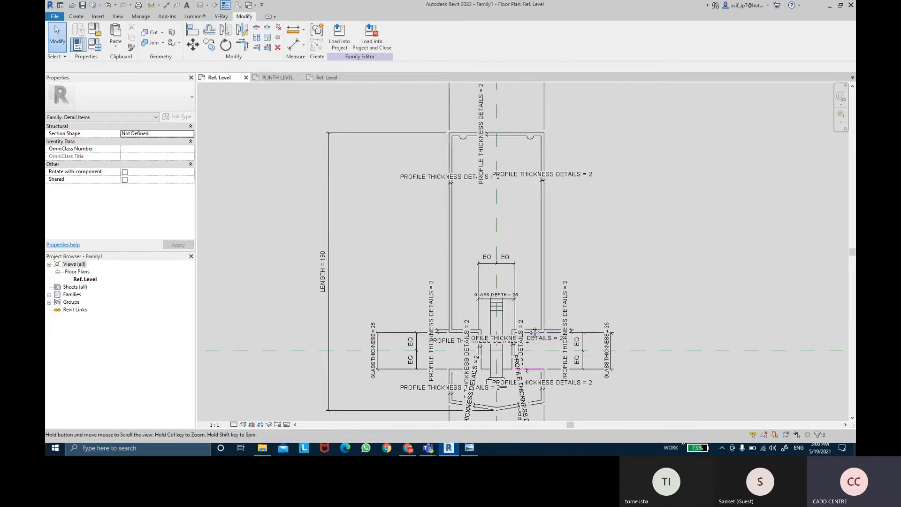
middle_click_drag(551, 409, 552, 302)
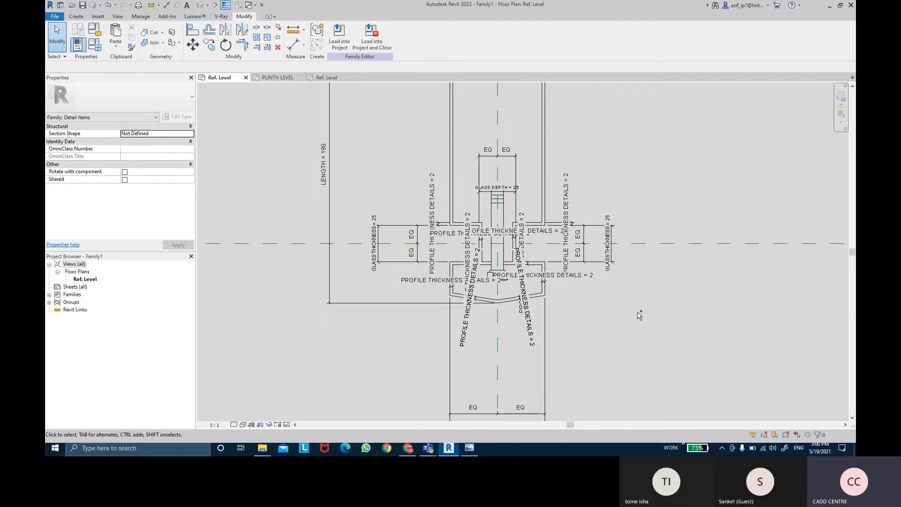
- Delete the two labelled thickness dimensions on the sloped walls that meet at the lower profile's tip
scroll(639, 316, "up", 4)
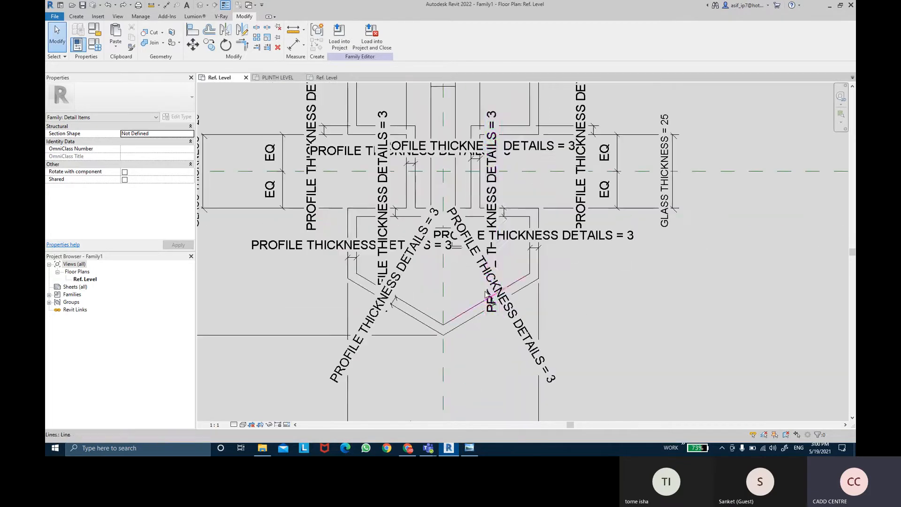
scroll(405, 285, "up", 2)
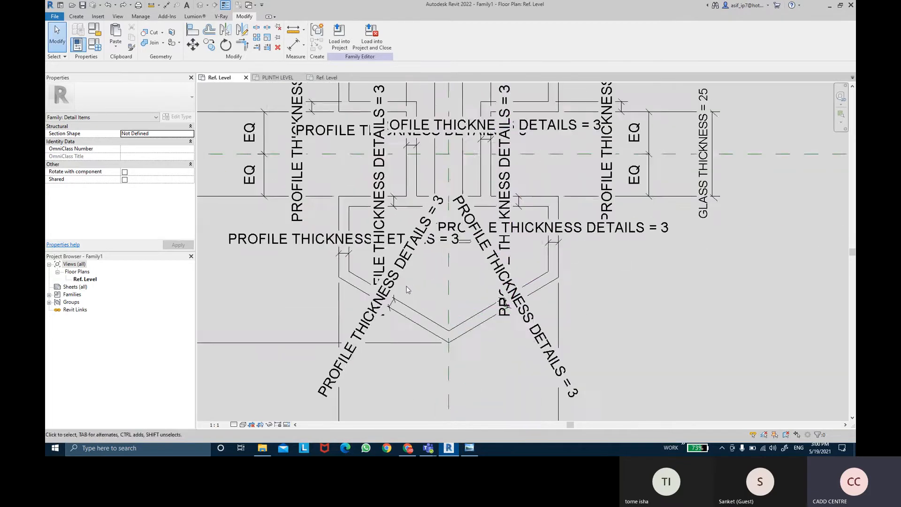
left_click(403, 273)
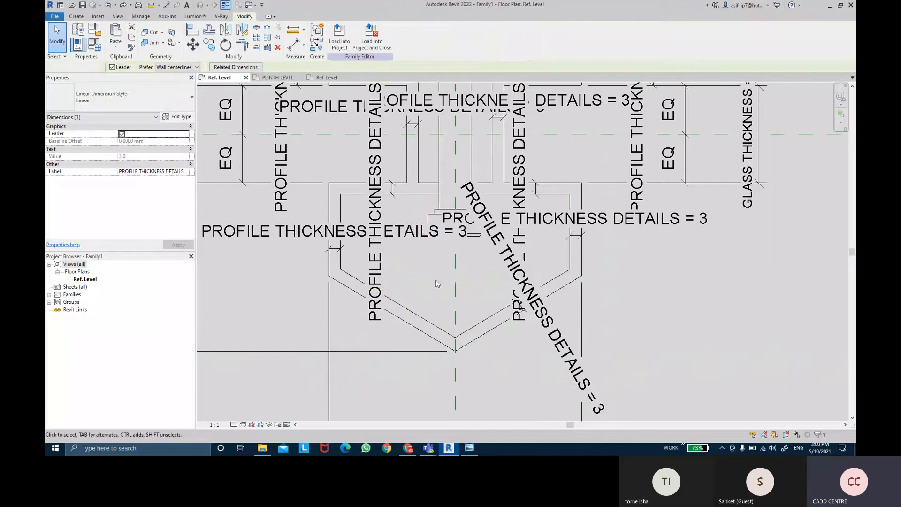
left_click(502, 259)
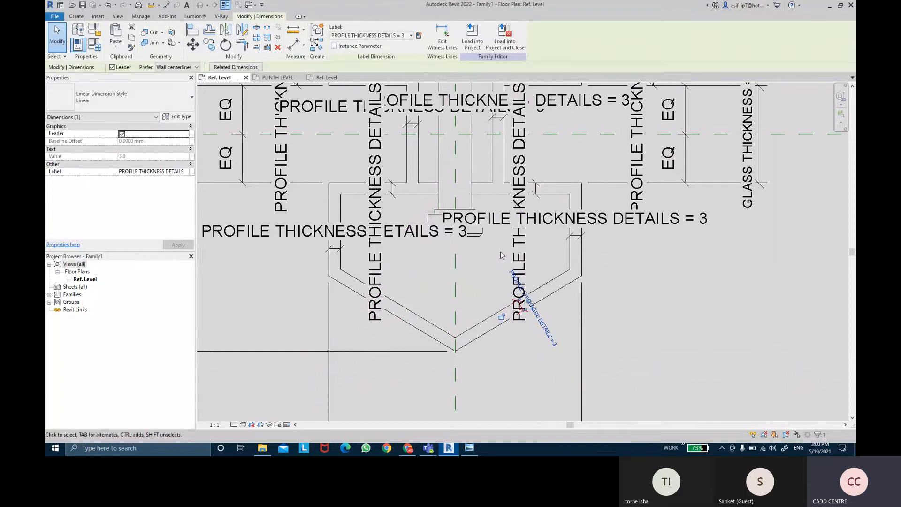
key("Delete")
scroll(474, 310, "down", 4)
scroll(476, 323, "up", 4)
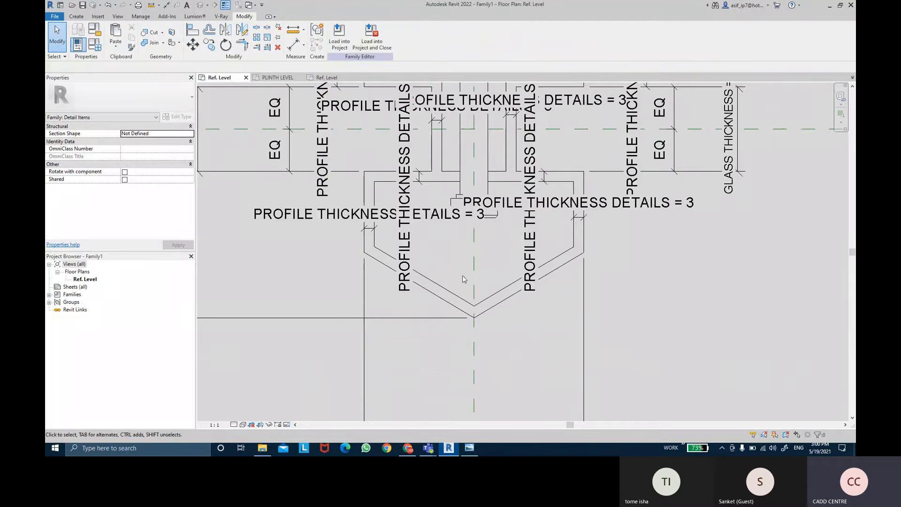
middle_click_drag(460, 270, 459, 277)
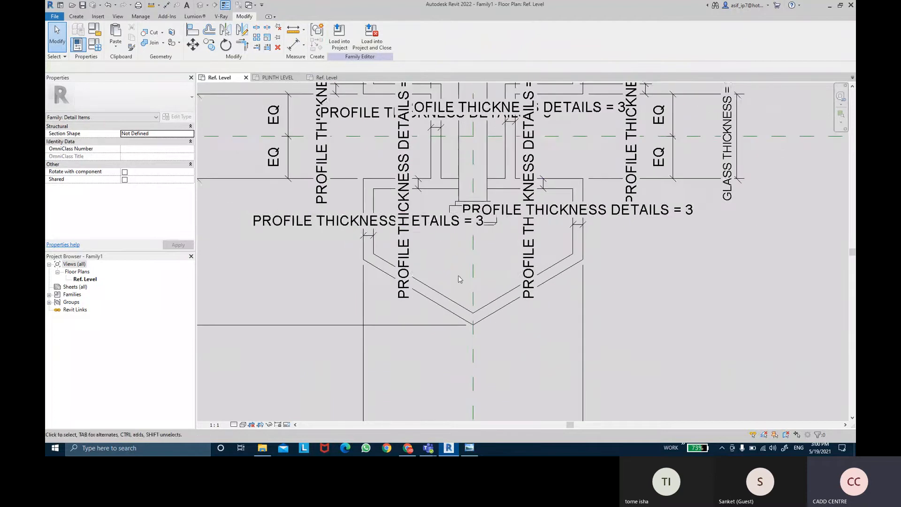
- Test the profile again with PROFILE THICKNESS DETAILS set to 2, and check the lower and upper walls
left_click(94, 43)
left_click(433, 193)
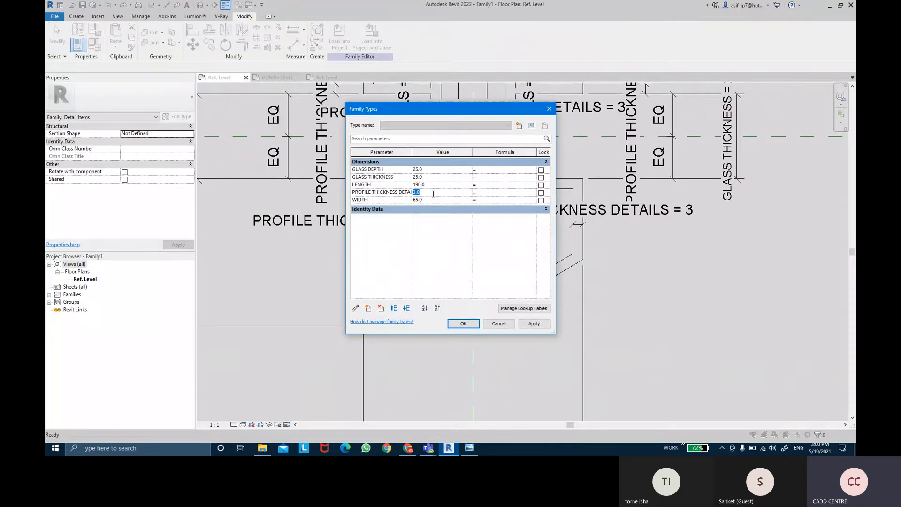
left_click(463, 324)
scroll(470, 217, "up", 2)
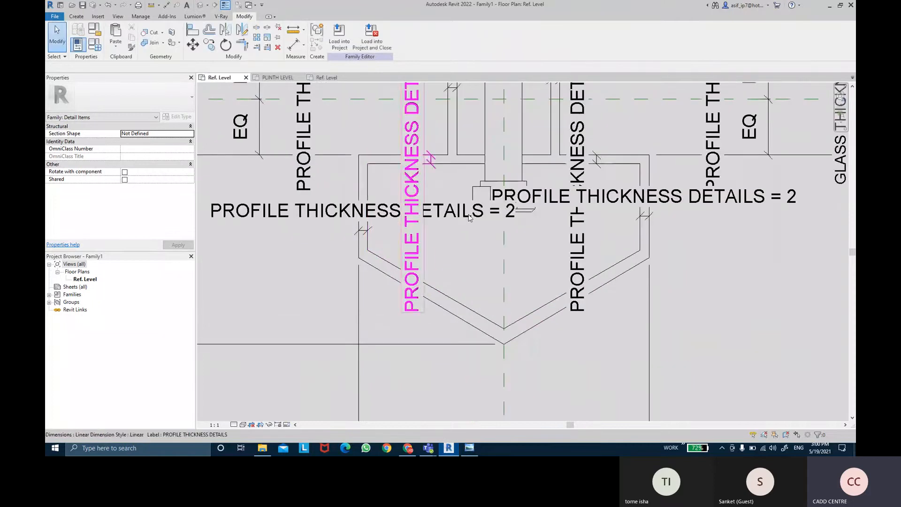
scroll(464, 219, "down", 3)
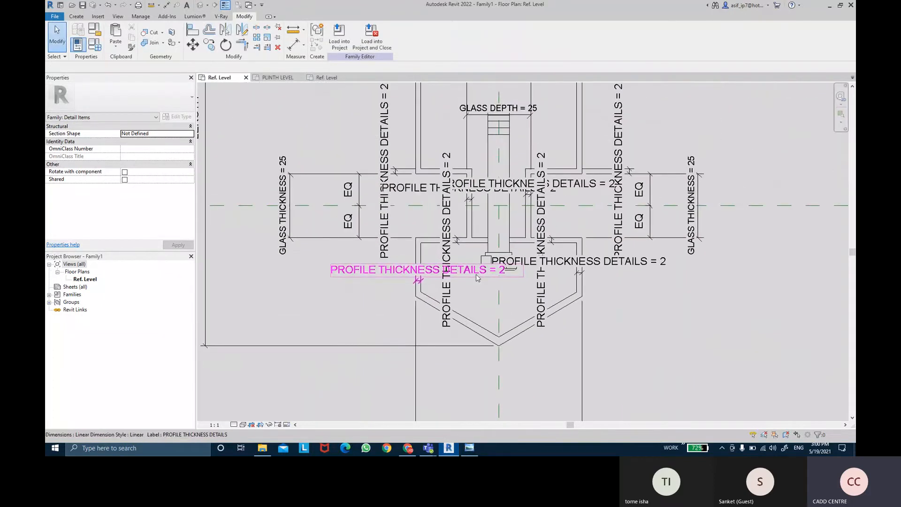
scroll(477, 278, "down", 2)
middle_click_drag(532, 179, 536, 294)
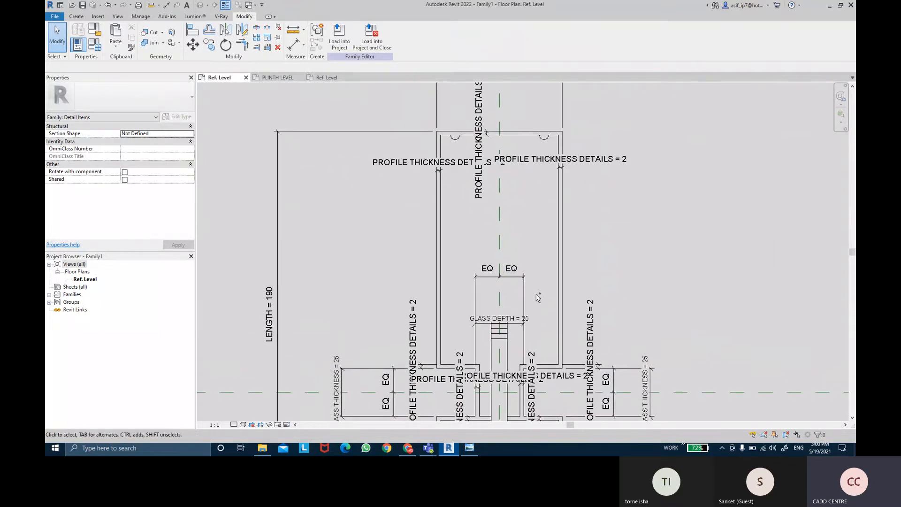
- Undo the last change to the profile thickness parameter and review the whole profile
key("ctrl+z")
middle_click_drag(571, 264, 573, 306)
scroll(572, 304, "down", 3)
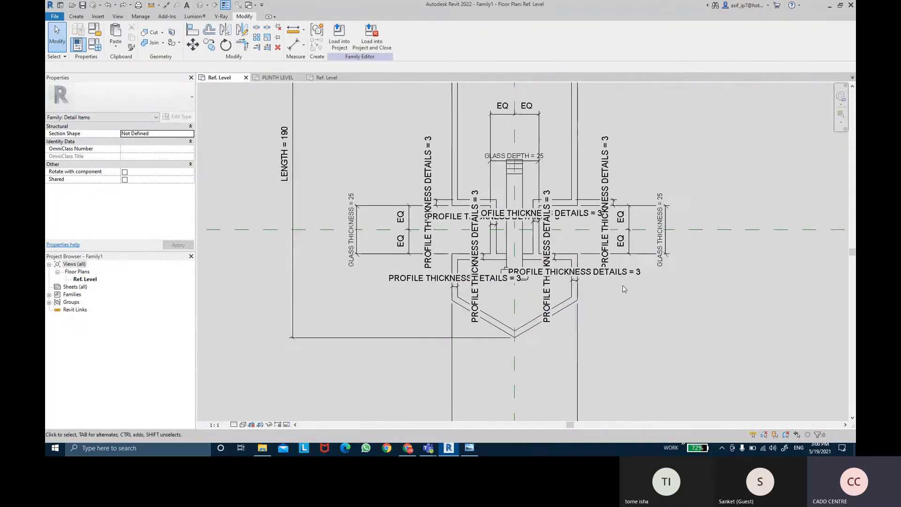
middle_click_drag(644, 104, 649, 203)
middle_click_drag(514, 338, 510, 284)
scroll(503, 286, "up", 2)
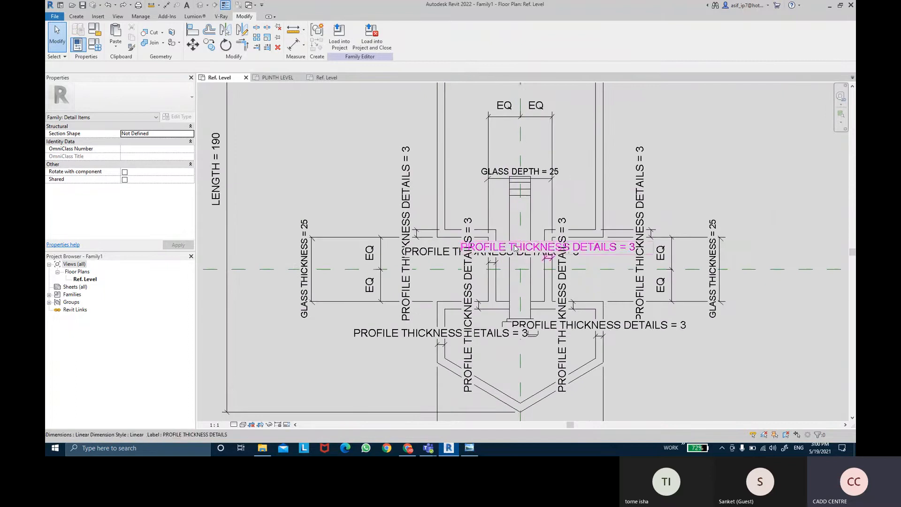
middle_click_drag(588, 169, 623, 298)
scroll(577, 192, "down", 1)
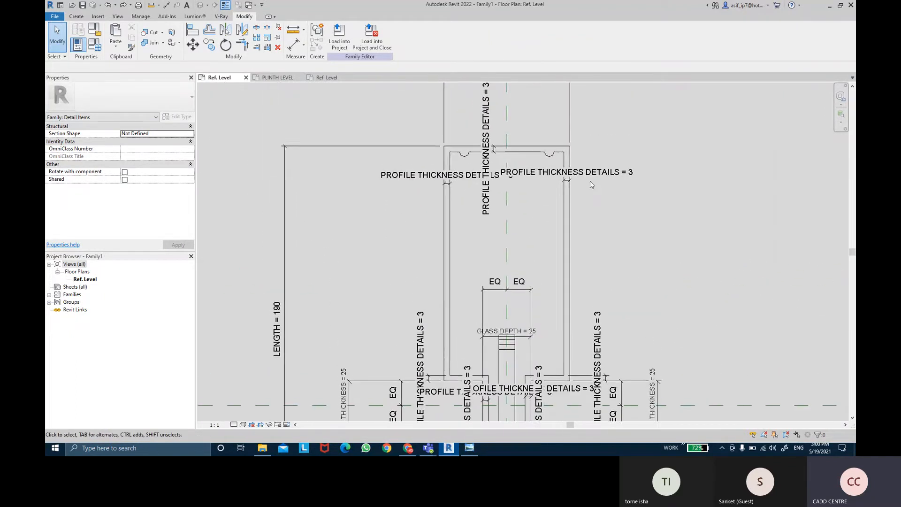
scroll(590, 181, "up", 1)
middle_click_drag(609, 171, 604, 171)
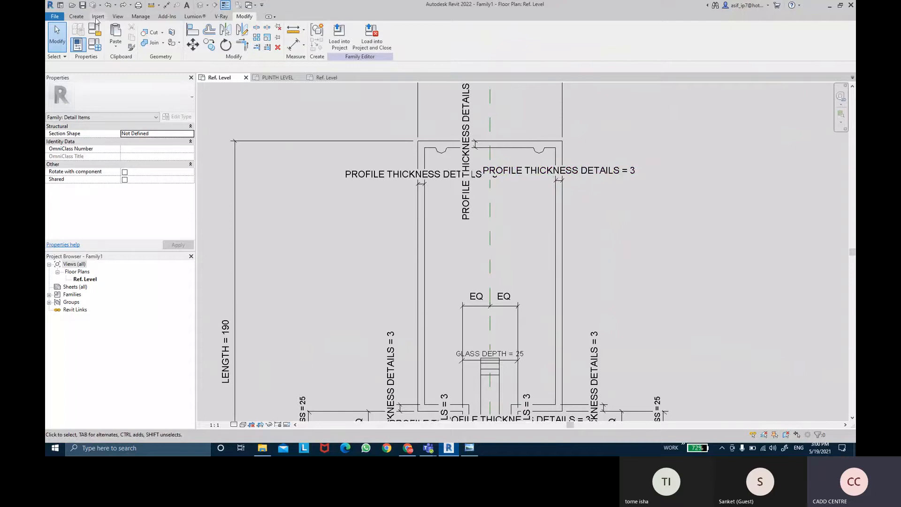
middle_click_drag(336, 191, 339, 178)
scroll(333, 165, "up", 1)
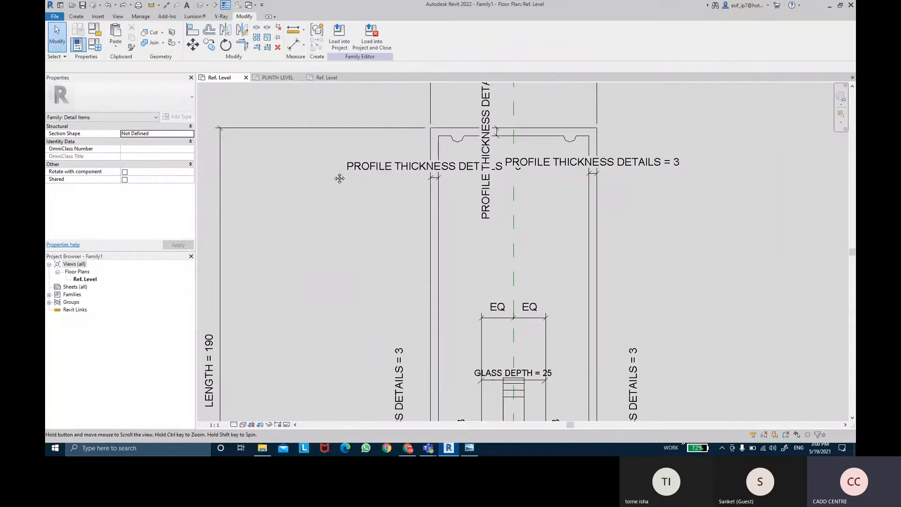
scroll(312, 261, "down", 3)
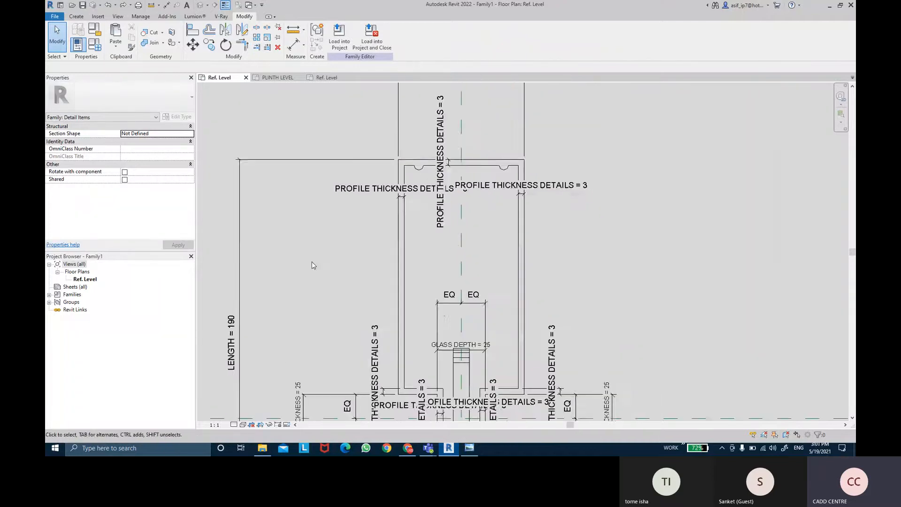
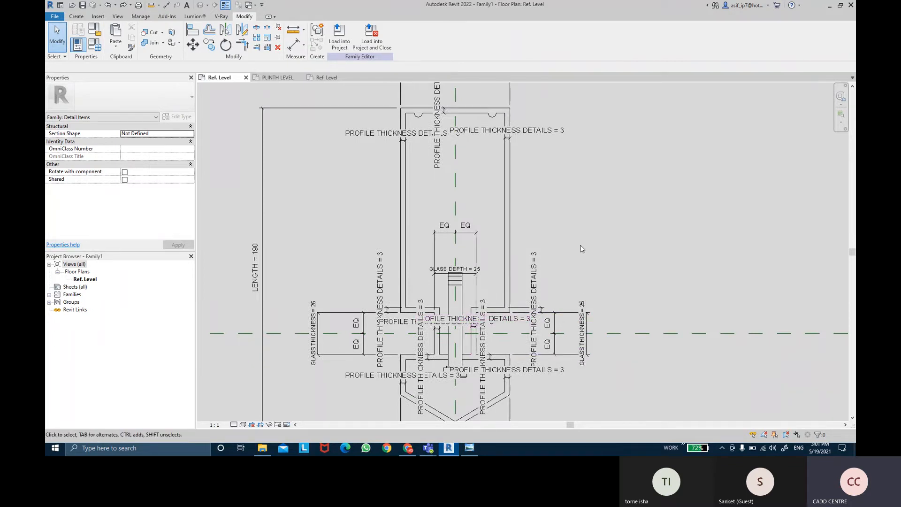
- Hide the Dimensions annotation category in the Ref. Level view through the visibility/graphic overrides
key("v")
key("g")
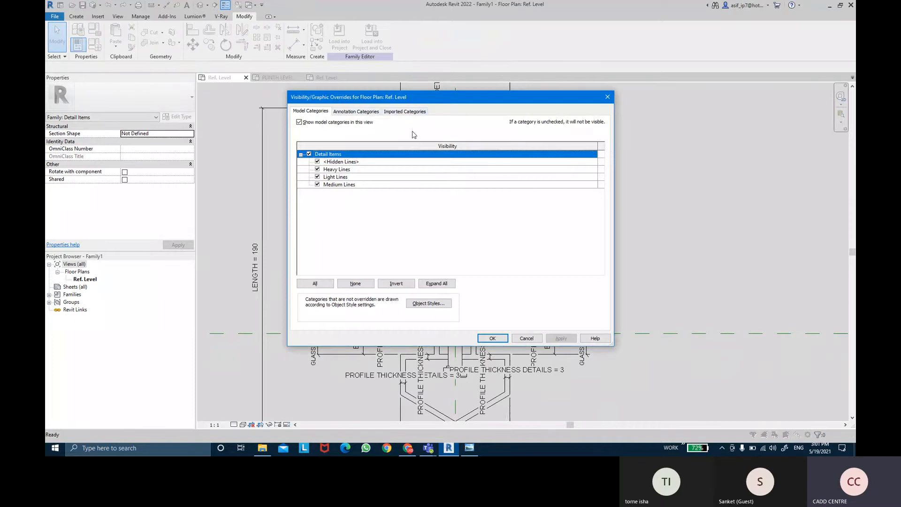
left_click(370, 113)
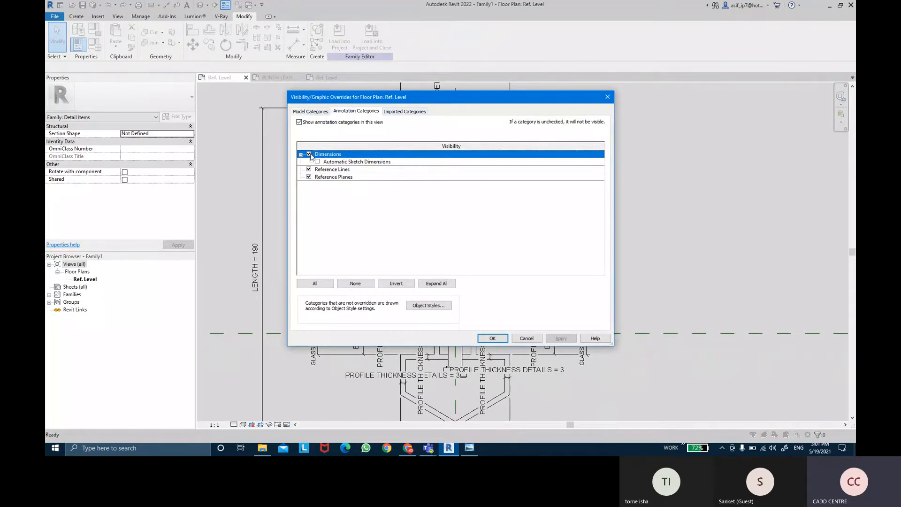
left_click(561, 338)
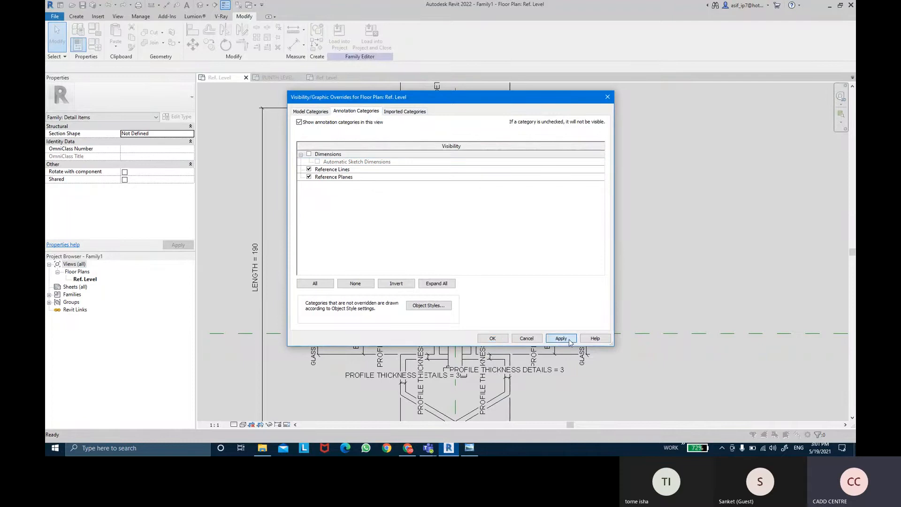
left_click(493, 338)
mouse_move(523, 255)
middle_mouse_down()
mouse_move(554, 245)
mouse_move(550, 216)
mouse_move(539, 268)
mouse_move(584, 223)
mouse_move(569, 212)
middle_mouse_up()
middle_click_drag(475, 209, 467, 171)
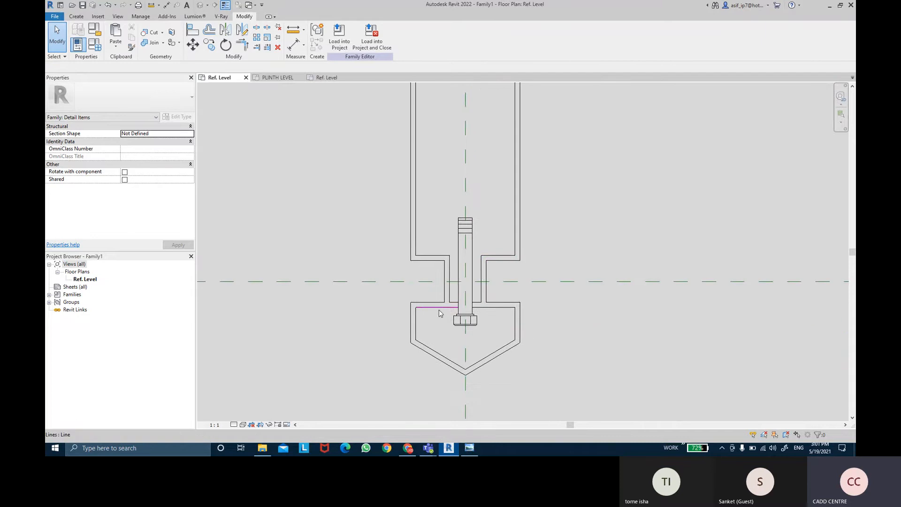
- Consult the reference image closed loop profile.PNG, return to the Revit family, and examine the drawn profile from its lower tip to its upper end
left_click(470, 448)
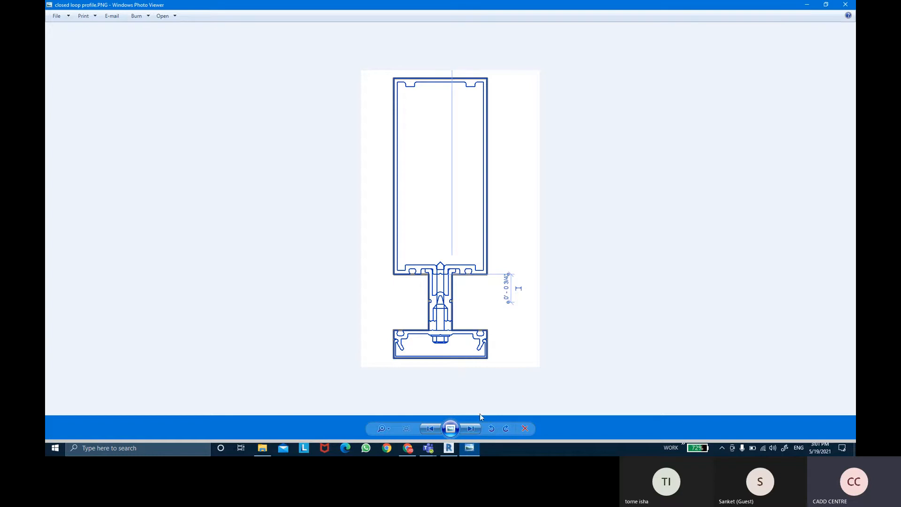
left_click(476, 448)
middle_click_drag(463, 160, 468, 181)
middle_click_drag(499, 359, 470, 284)
scroll(480, 323, "up", 2)
scroll(449, 290, "up", 1)
scroll(415, 280, "up", 2)
middle_click_drag(409, 281, 427, 285)
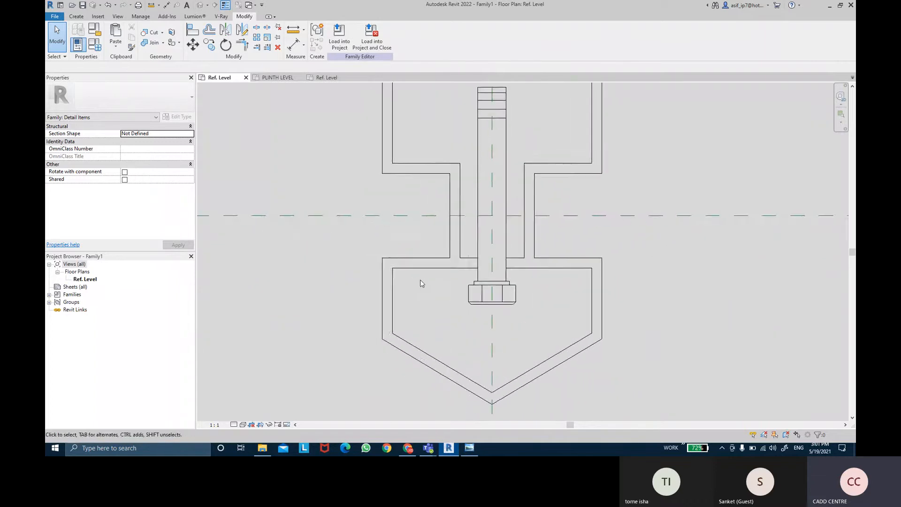
scroll(420, 281, "down", 3)
middle_click_drag(696, 145, 614, 238)
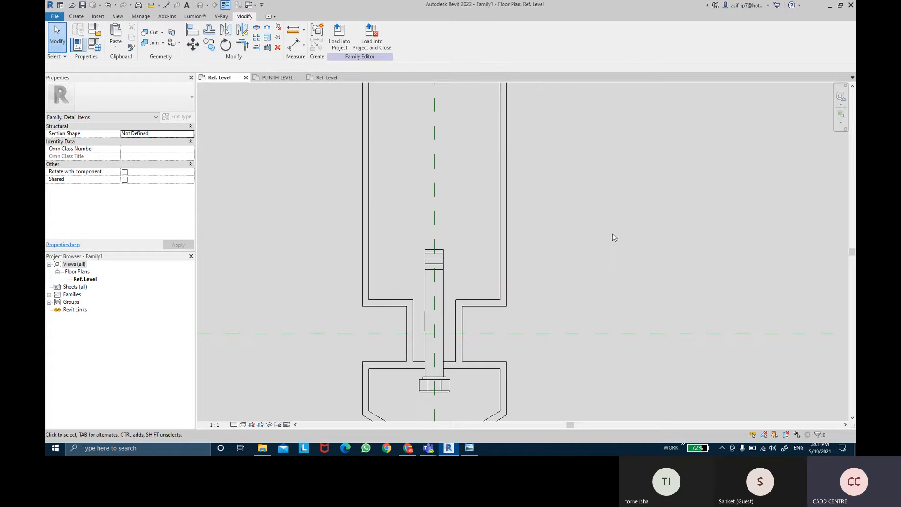
scroll(615, 230, "down", 1)
middle_click_drag(617, 197, 607, 232)
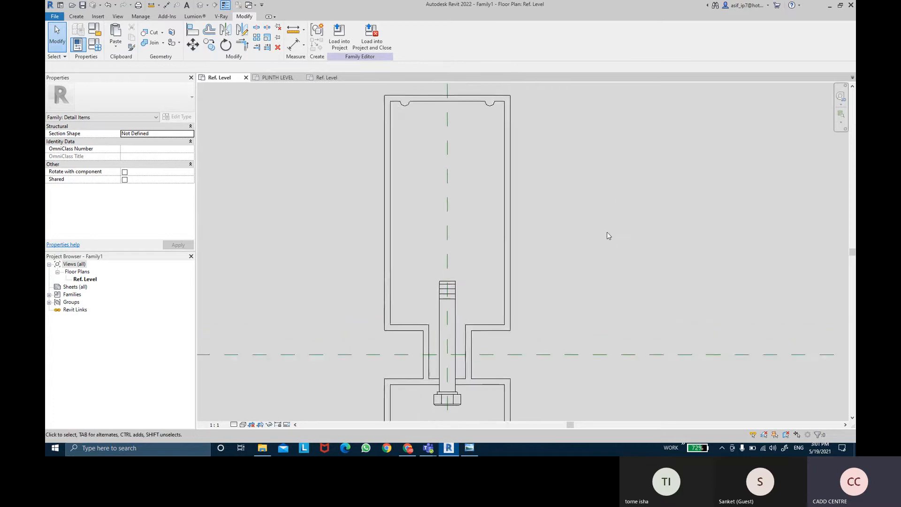
scroll(605, 221, "down", 2)
middle_click_drag(545, 209, 505, 207)
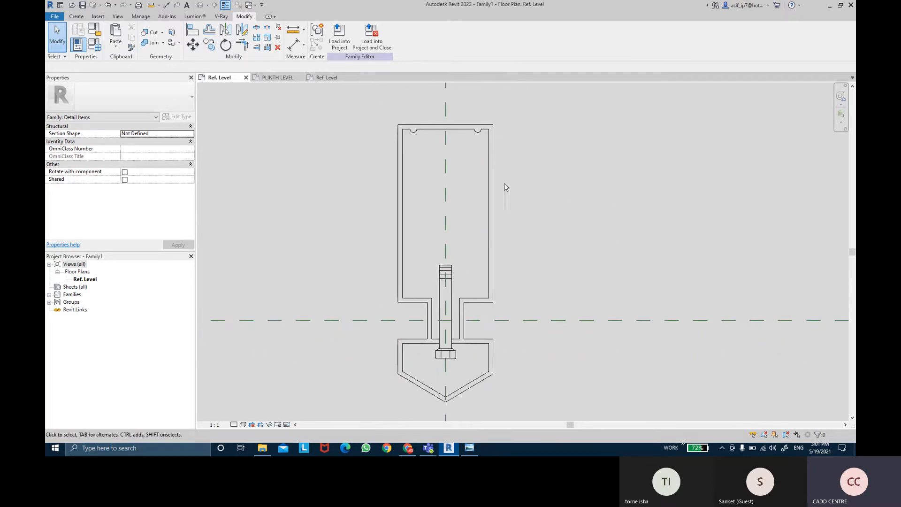
- Start a filled region of type Aluminum, with its boundary picked from existing lines
left_click(81, 18)
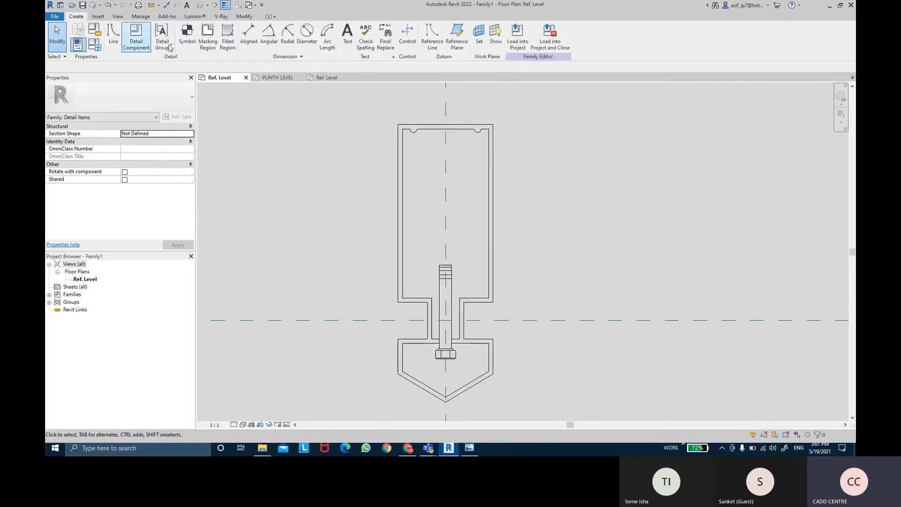
left_click(230, 53)
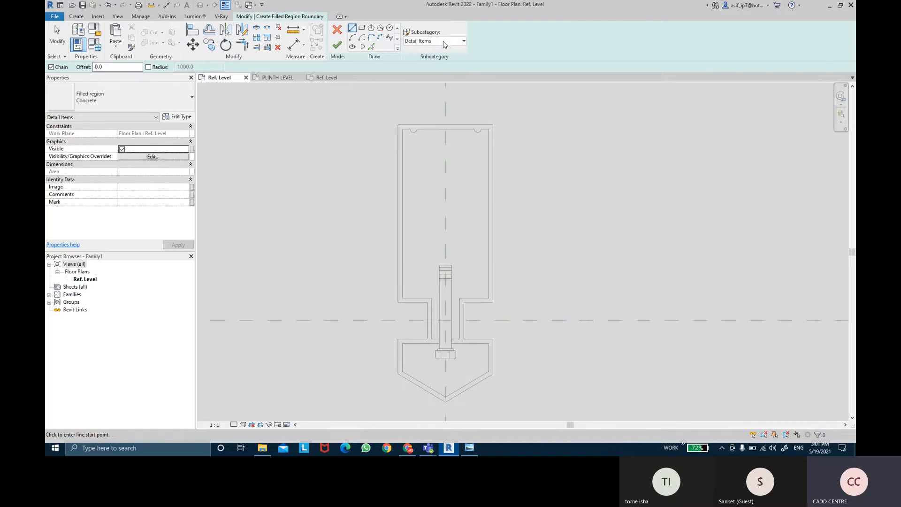
left_click(151, 99)
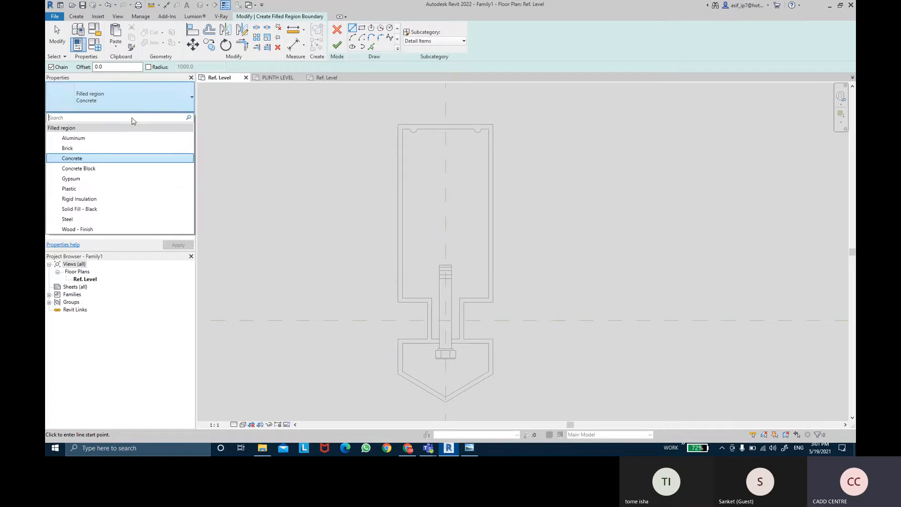
left_click(103, 139)
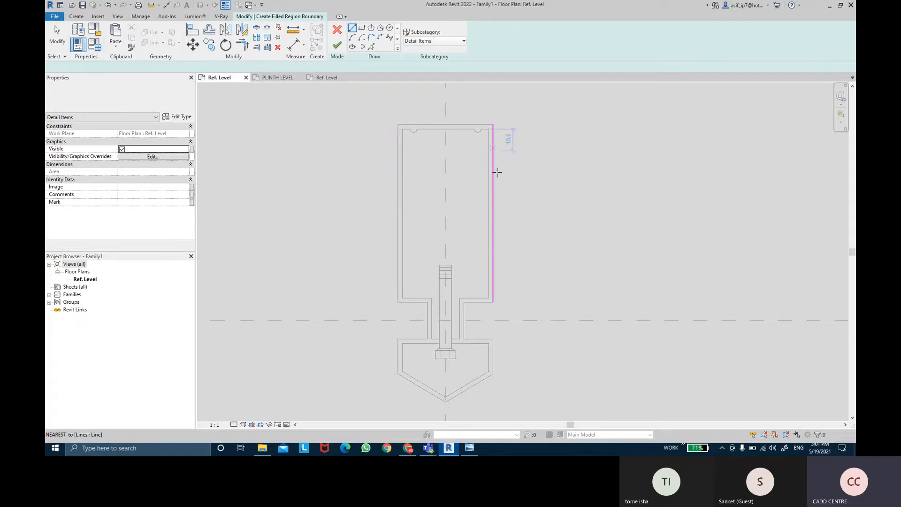
left_click(352, 28)
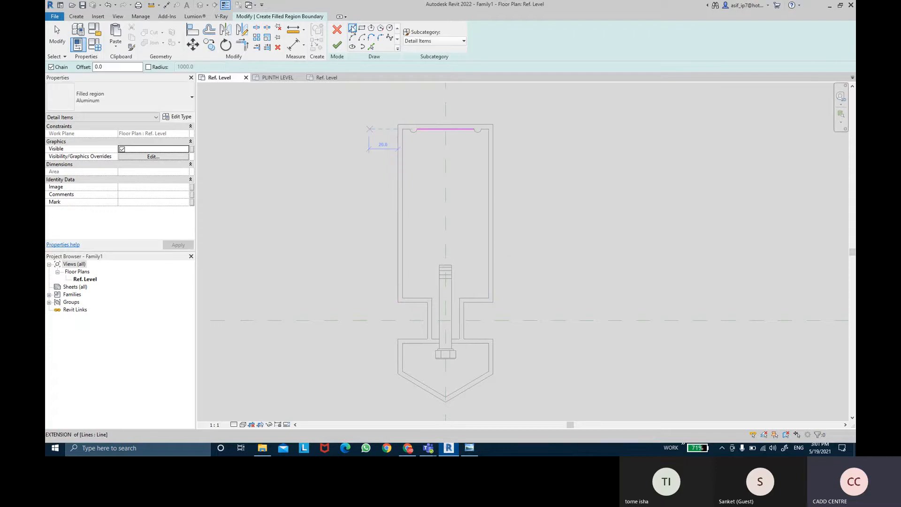
left_click(371, 47)
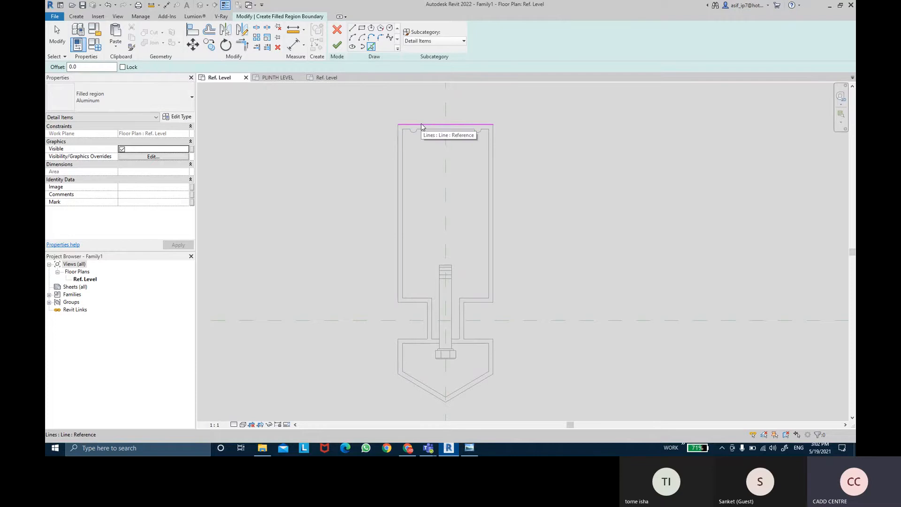
- Pick the profile's outer top edge and right-hand outer edges down to the pointed tip as unlocked region boundary lines
left_click(421, 125)
left_click(493, 140)
scroll(523, 342, "up", 4)
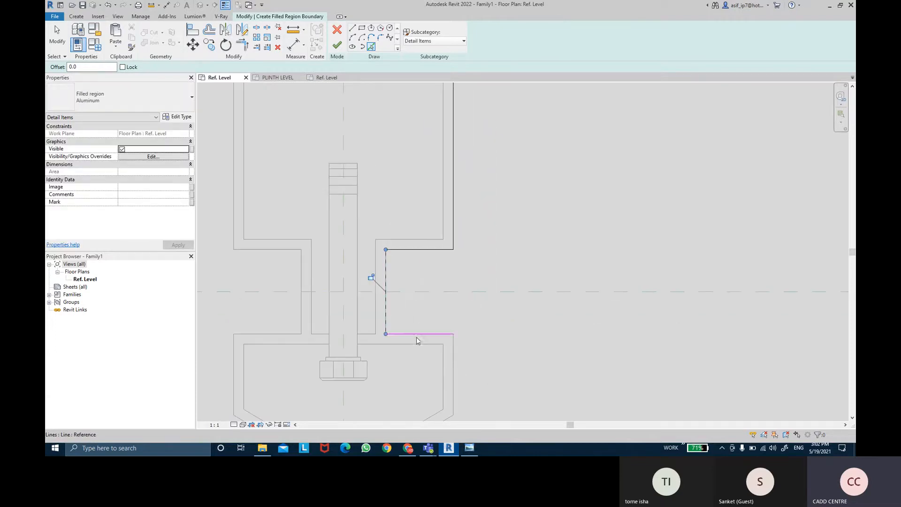
left_click(417, 341)
left_click(456, 360)
middle_click_drag(456, 361, 473, 222)
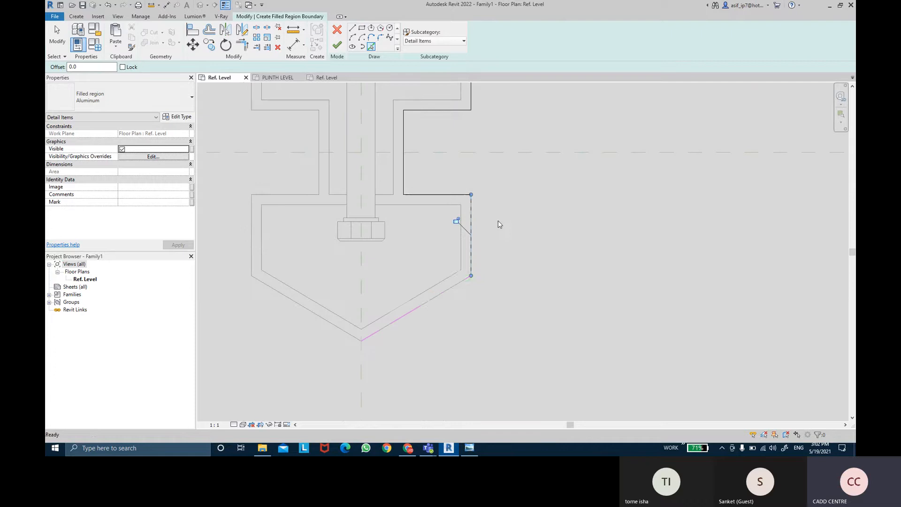
left_click(436, 299)
- Complete the unlocked outer boundary by picking the profile's left-hand outer edges from the lower profile up to the top
left_click(256, 249)
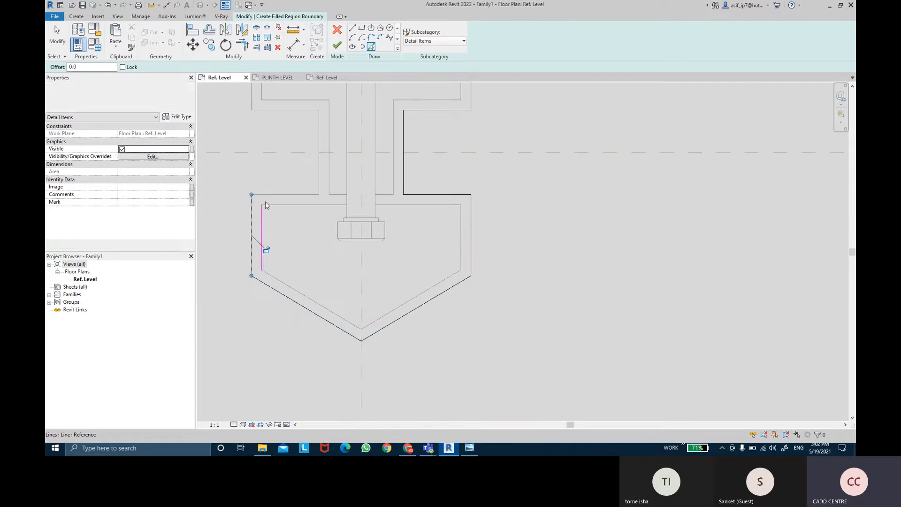
left_click(289, 195)
left_click(319, 167)
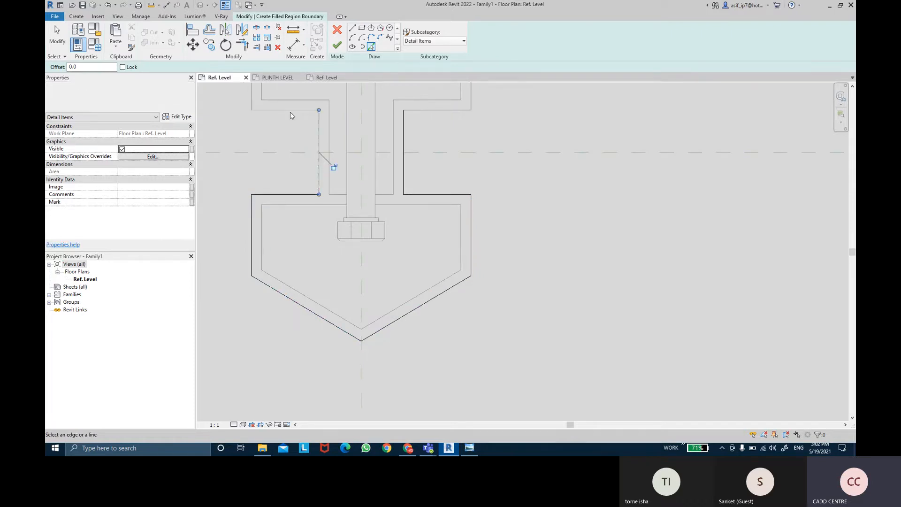
left_click(290, 110)
middle_click_drag(293, 157, 330, 263)
left_click(287, 165)
scroll(285, 194, "down", 2)
middle_click_drag(286, 193, 324, 354)
- Delete the whole chain of unlocked outer boundary lines from the filled region sketch
key("Escape")
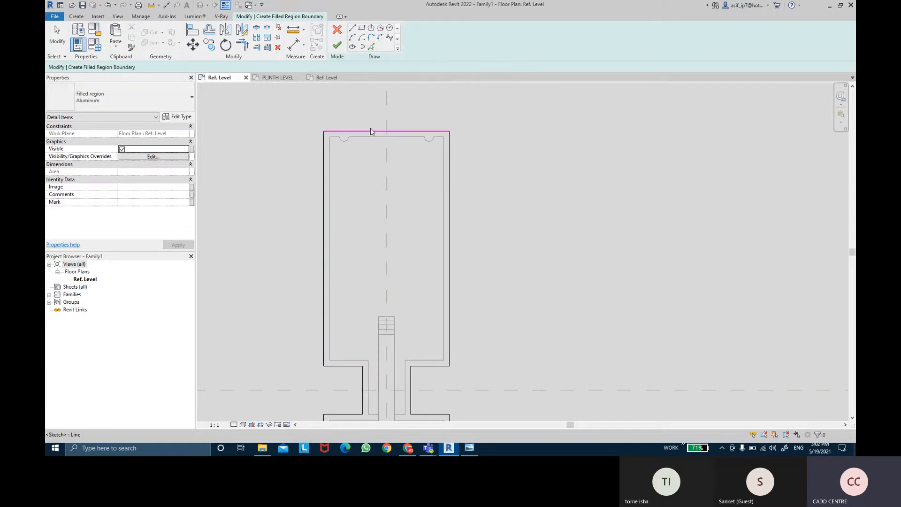
key("Tab")
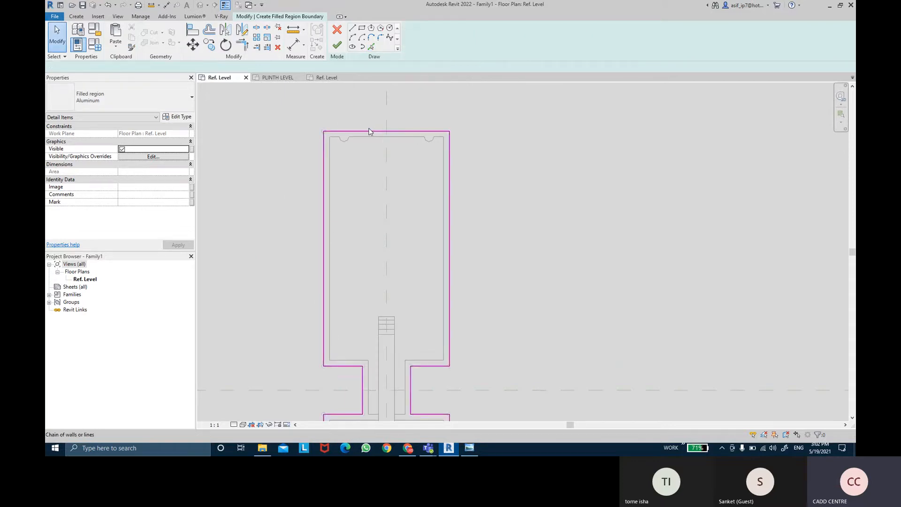
left_click(368, 130)
key("Escape")
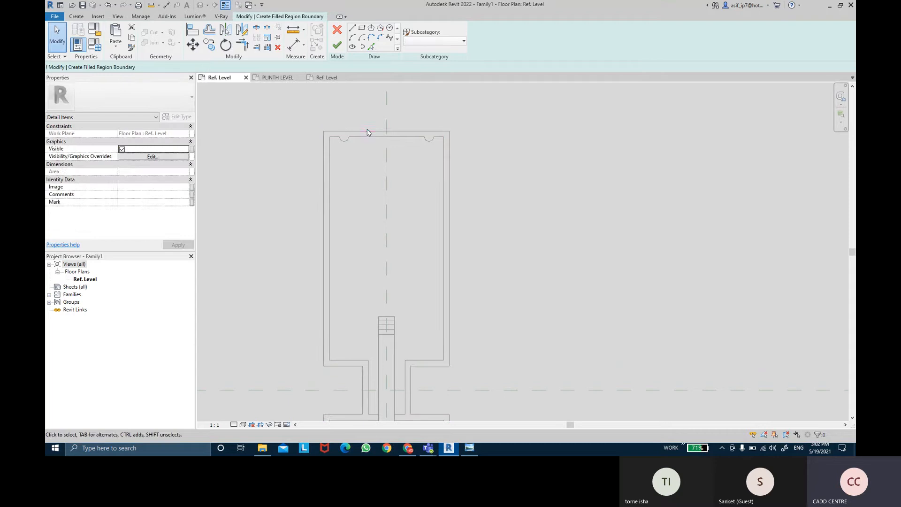
- Turn on Lock for picked lines and pick the profile's outer top edge and right-hand outer edges down to the tip
left_click(370, 48)
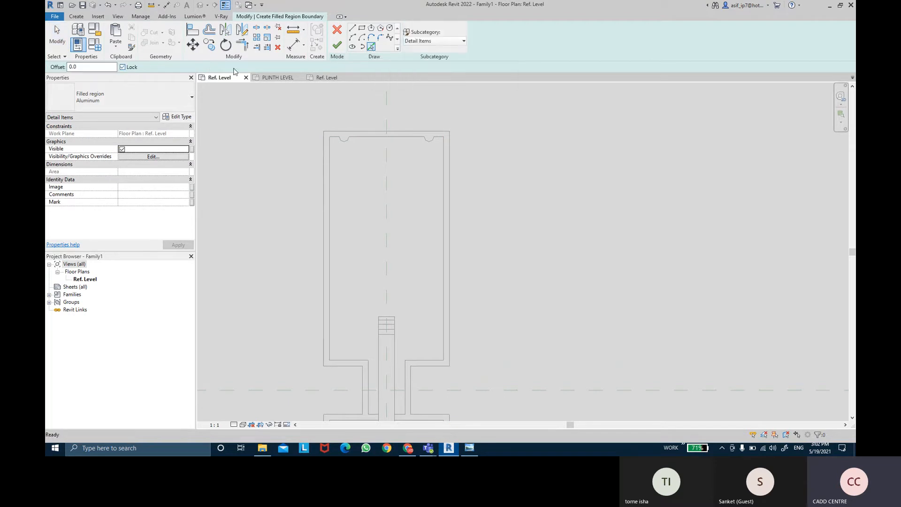
left_click(367, 129)
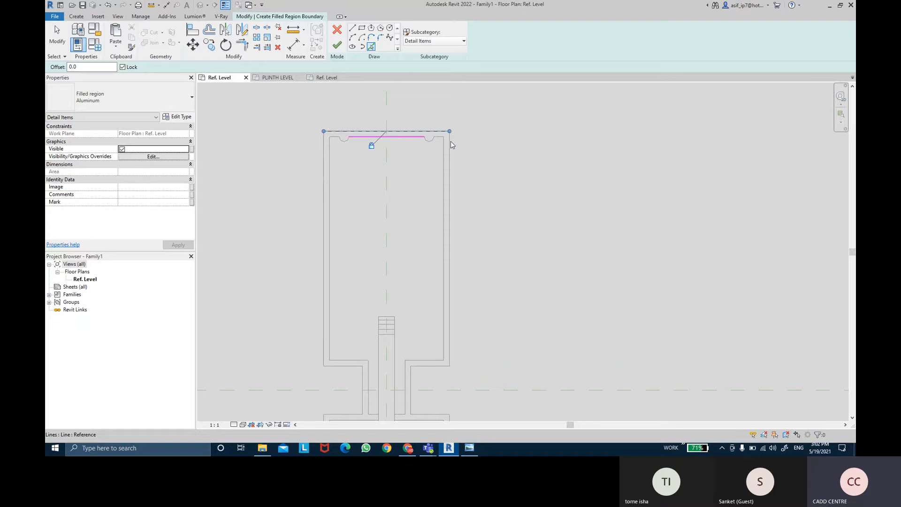
left_click(450, 173)
middle_click_drag(456, 401, 455, 280)
left_click(425, 246)
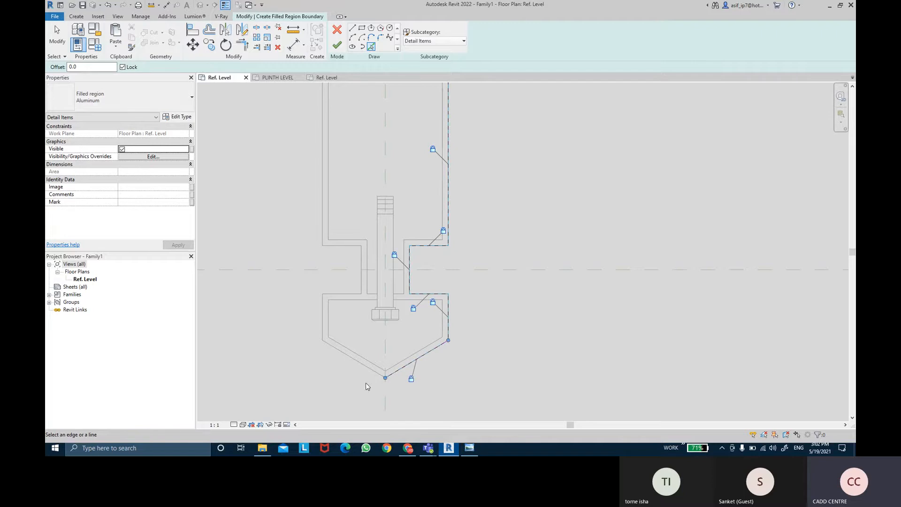
- Close the locked outer boundary by picking the left-hand outer edges from the lower profile up to the top
left_click(319, 311)
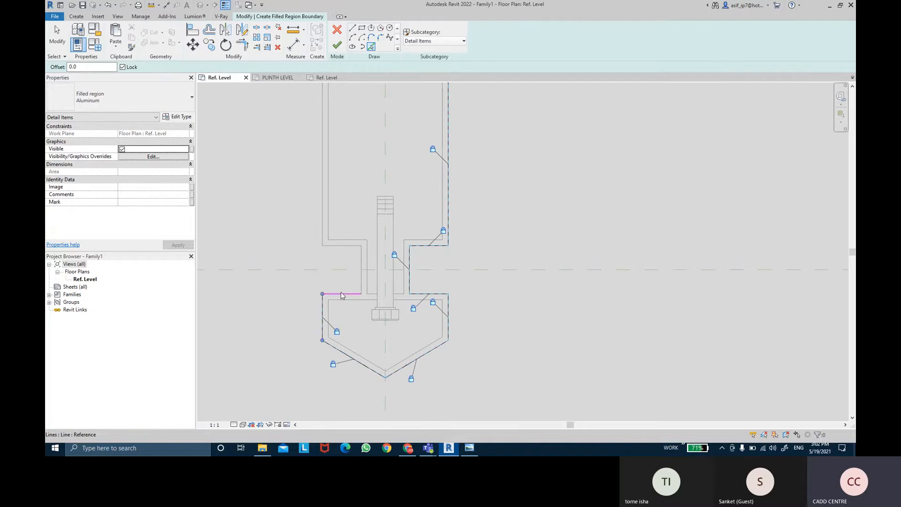
left_click(360, 283)
left_click(331, 246)
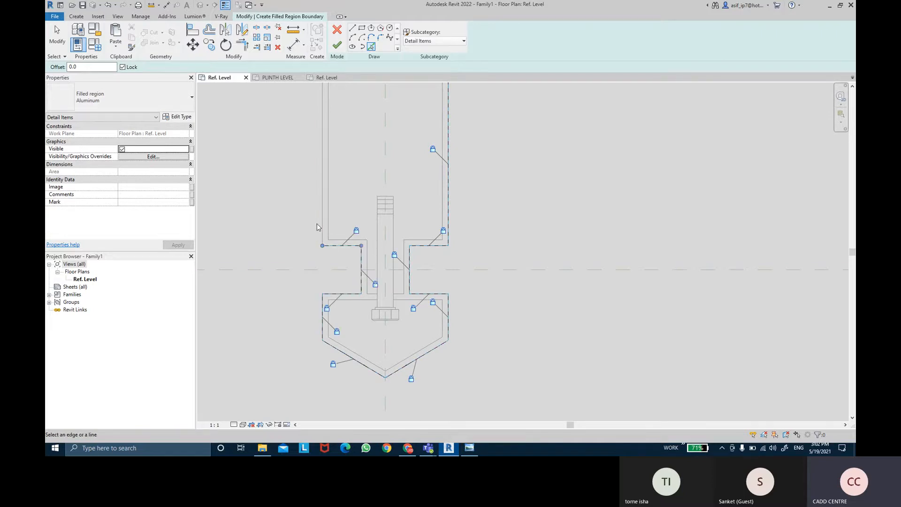
left_click(317, 221)
middle_click_drag(306, 234, 307, 347)
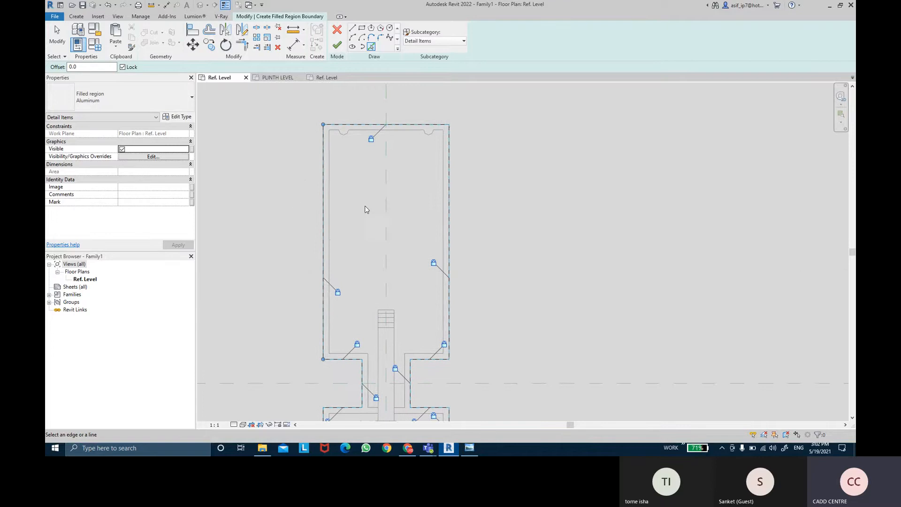
- Pick and lock the upper box's inner left edge, its notched inner top edge and its inner right edge
middle_click_drag(365, 205, 362, 195)
scroll(324, 134, "up", 1)
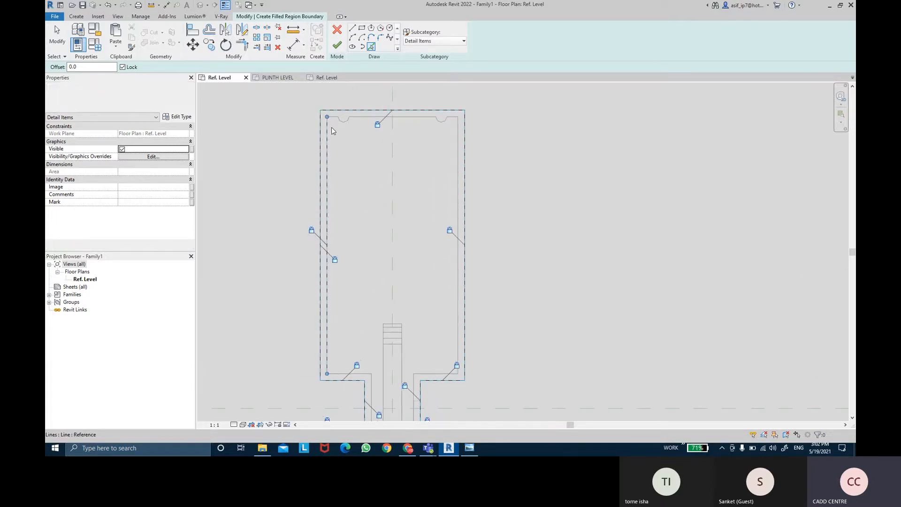
scroll(331, 125, "up", 2)
left_click(335, 111)
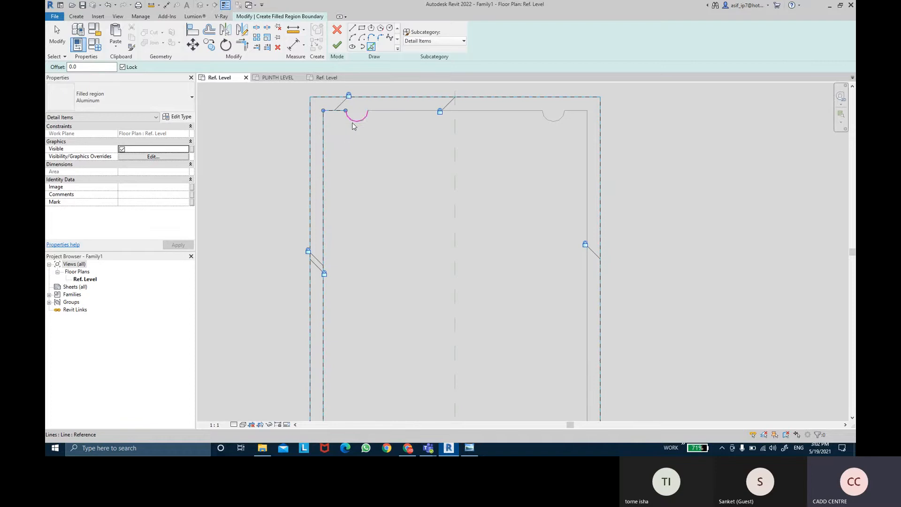
left_click(358, 121)
left_click(383, 111)
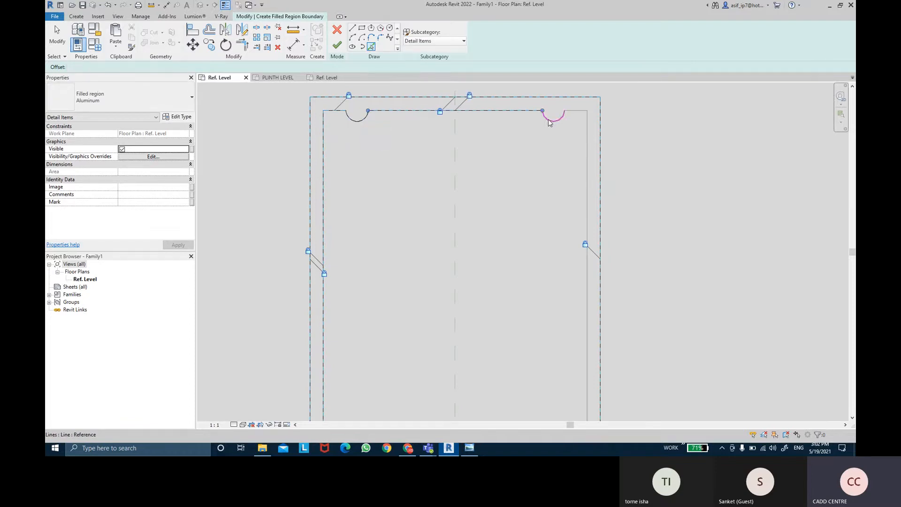
left_click(575, 113)
left_click(588, 139)
- Continue the locked inner boundary along the upper box's right inner ledge, the neck's right inner edge and the bolt shaft's right side
scroll(522, 272, "down", 1)
middle_click_drag(522, 272, 489, 142)
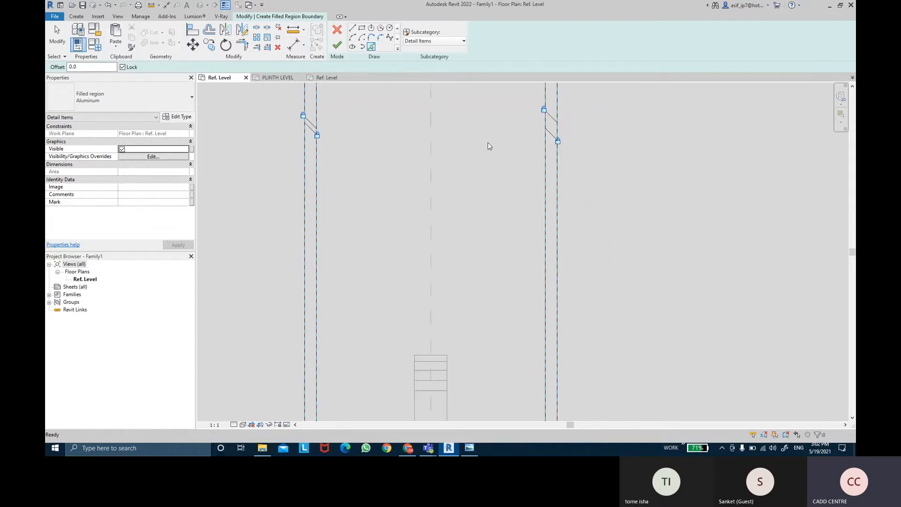
middle_click_drag(505, 245, 474, 183)
scroll(474, 184, "up", 1)
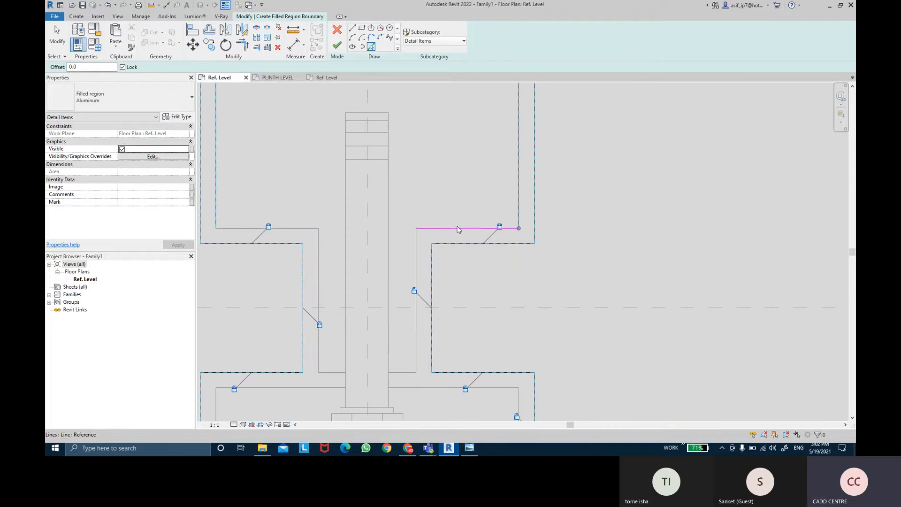
left_click(461, 228)
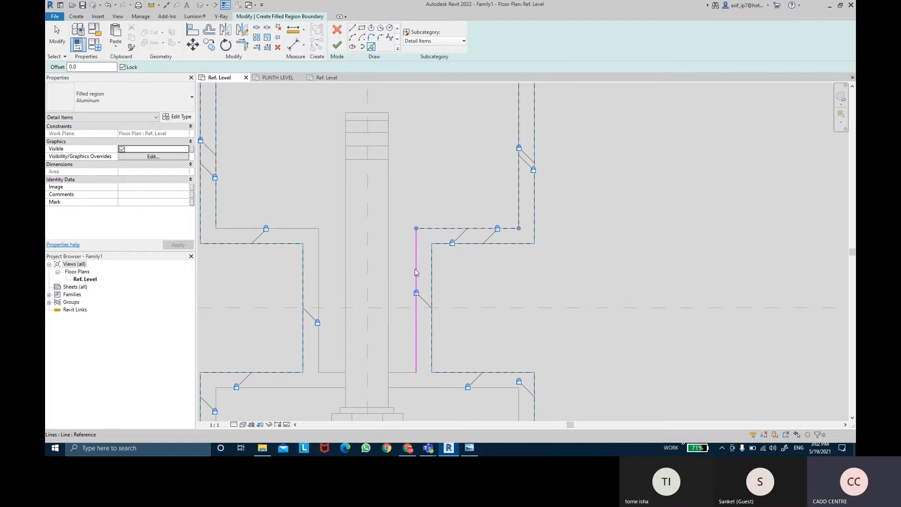
middle_click_drag(394, 385, 367, 298)
scroll(367, 298, "up", 1)
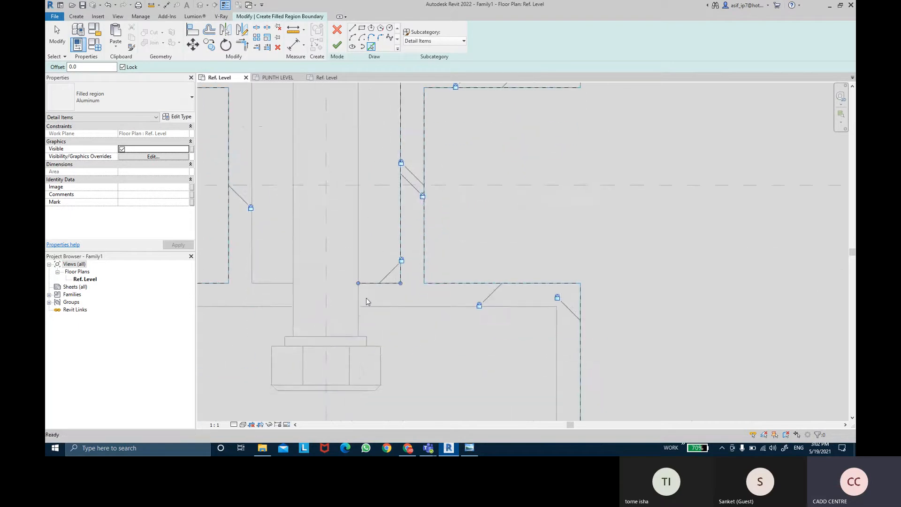
scroll(362, 297, "up", 1)
scroll(362, 296, "down", 1)
left_click(358, 299)
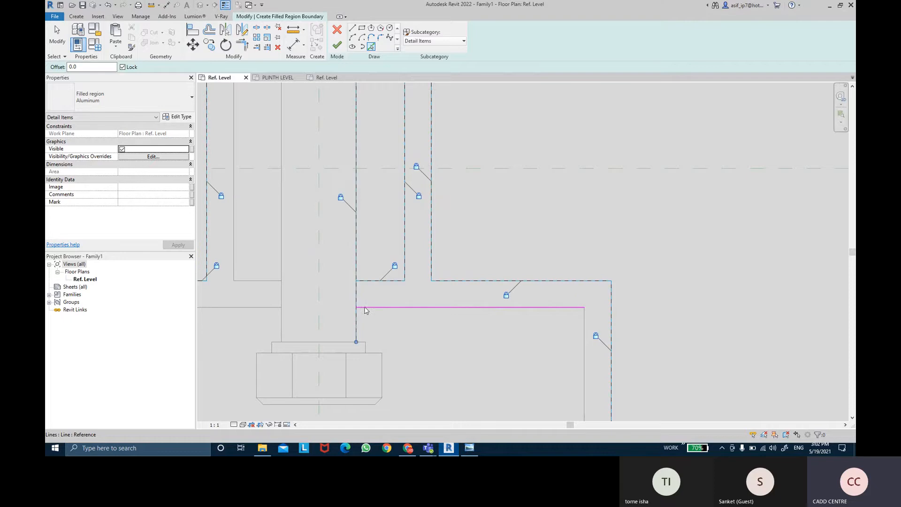
- Pick the lower chamber's inner edges as locked boundary, from the right-hand top edge around the pointed tip to the left side
left_click(379, 309)
scroll(429, 261, "down", 1)
middle_click_drag(424, 356, 525, 277)
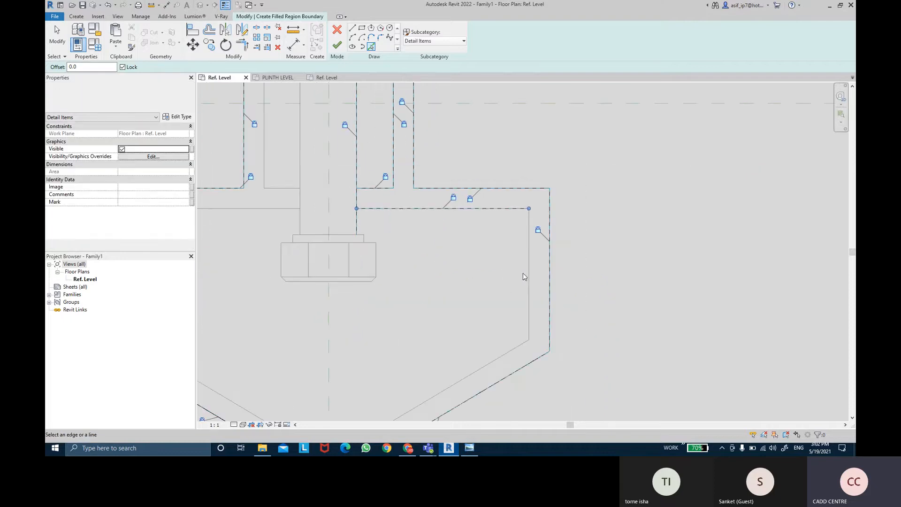
left_click(528, 279)
middle_click_drag(469, 335, 483, 237)
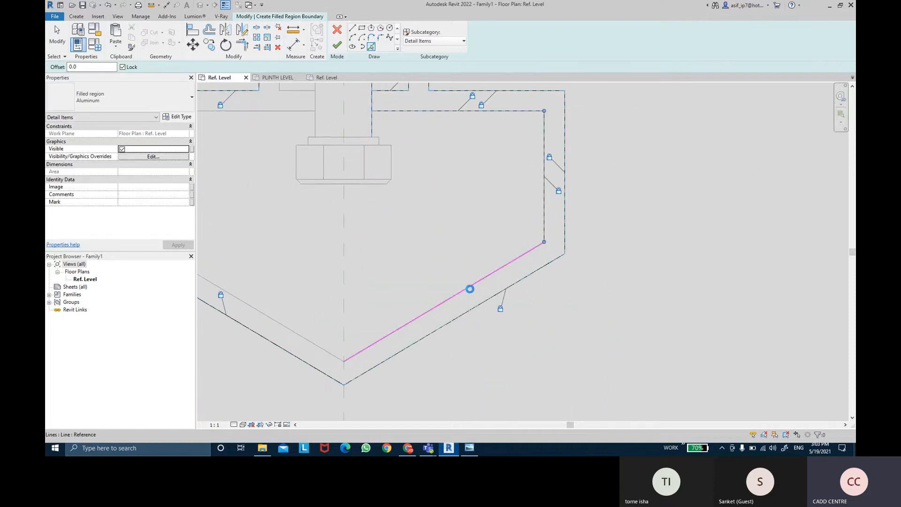
left_click(469, 288)
middle_click_drag(332, 295, 504, 296)
middle_click_drag(372, 207, 381, 290)
left_click(323, 227)
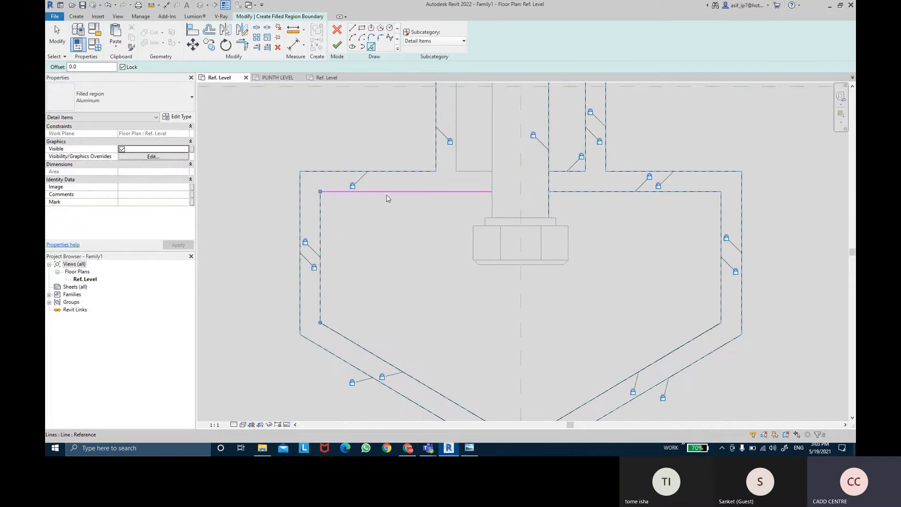
- Close the locked inner boundary along the bolt shaft's left side, the neck's left inner edge and the upper box's left inner ledge
mouse_move(471, 146)
middle_mouse_down()
mouse_move(463, 217)
mouse_move(458, 203)
middle_mouse_up()
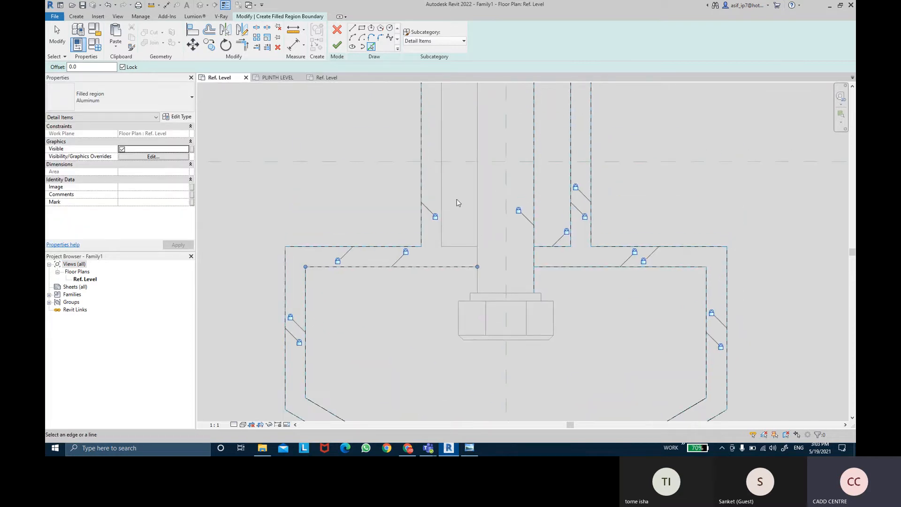
left_click(478, 219)
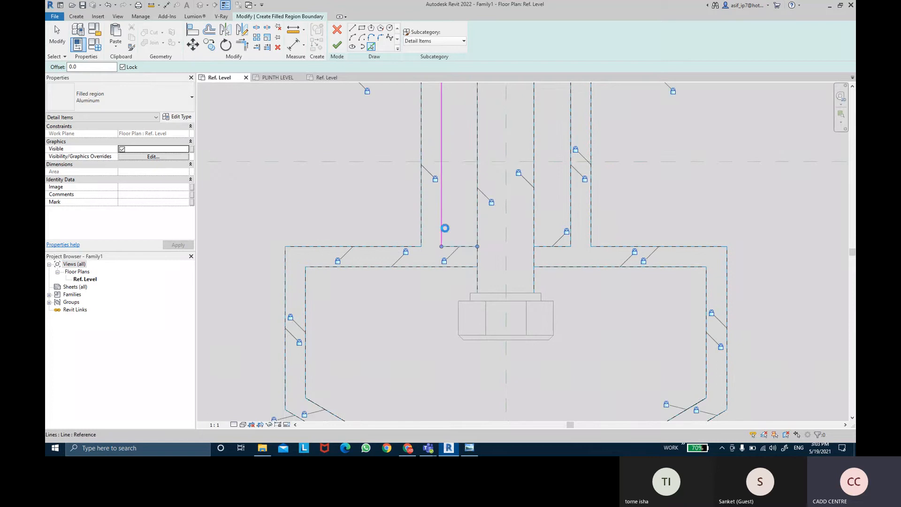
middle_click_drag(468, 146, 465, 276)
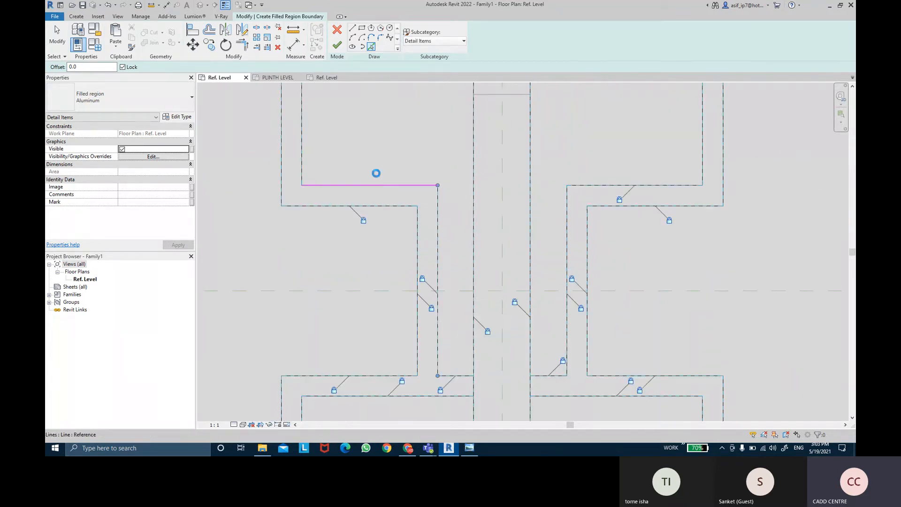
scroll(372, 153, "down", 4)
middle_click_drag(375, 153, 385, 259)
middle_click_drag(393, 193, 382, 296)
scroll(383, 241, "down", 1)
key("Escape")
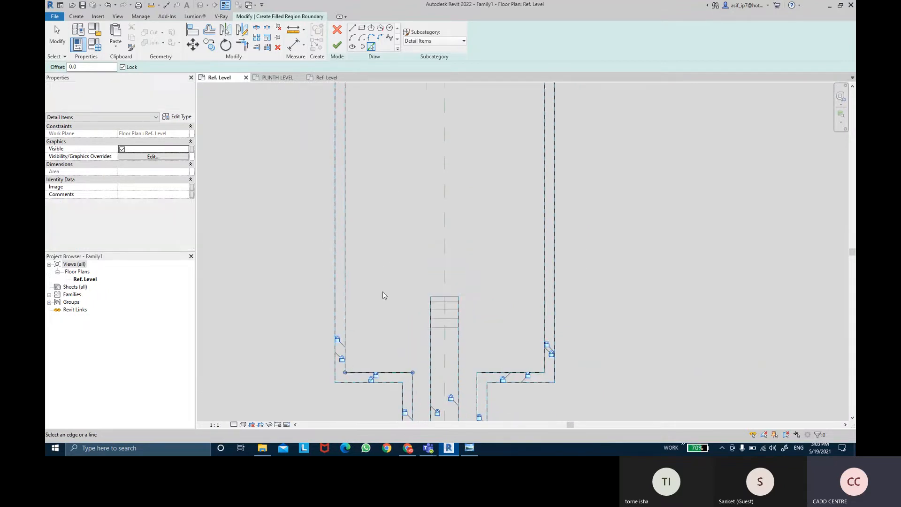
scroll(382, 296, "down", 1)
scroll(385, 253, "up", 5)
key("Escape")
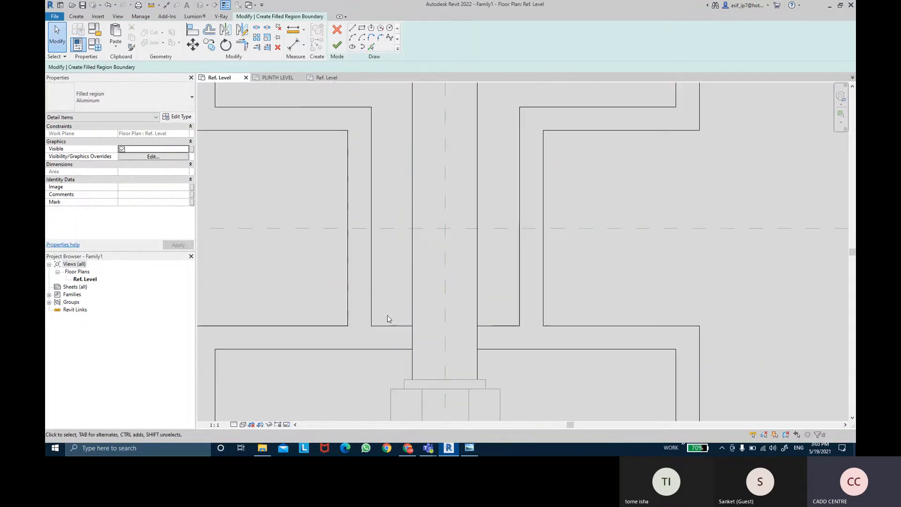
- Trim the boundary line on the bolt shaft's left side to the wall lines between the neck and the lower chamber
key("t")
key("r")
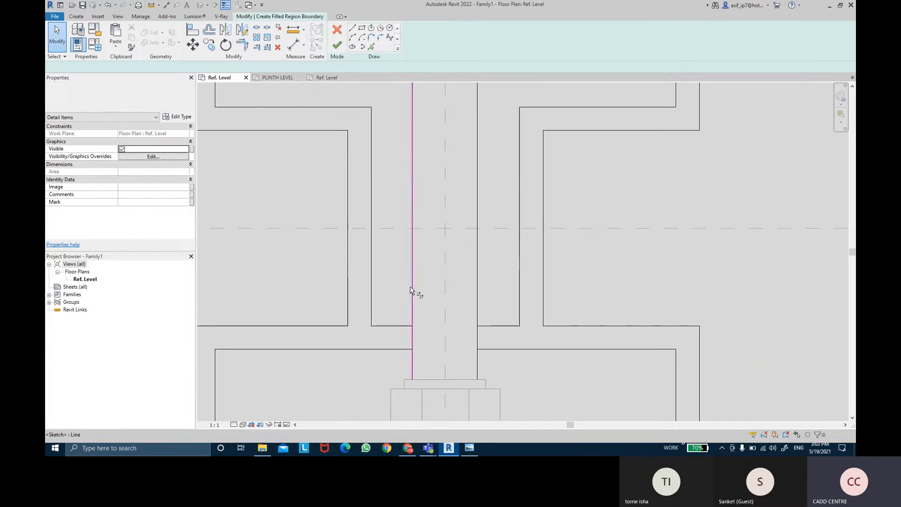
scroll(414, 296, "up", 2)
middle_click_drag(417, 363, 399, 306)
left_click(401, 301)
left_click(421, 289)
scroll(432, 297, "down", 2)
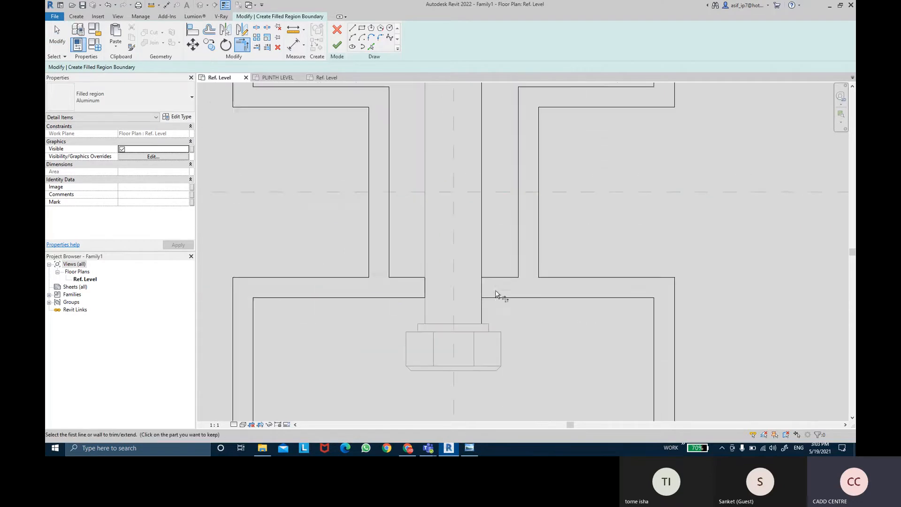
- Trim the boundary line on the bolt shaft's right side to the wall lines above and below it
middle_click_drag(496, 292, 473, 289)
left_click(473, 294)
left_click(464, 288)
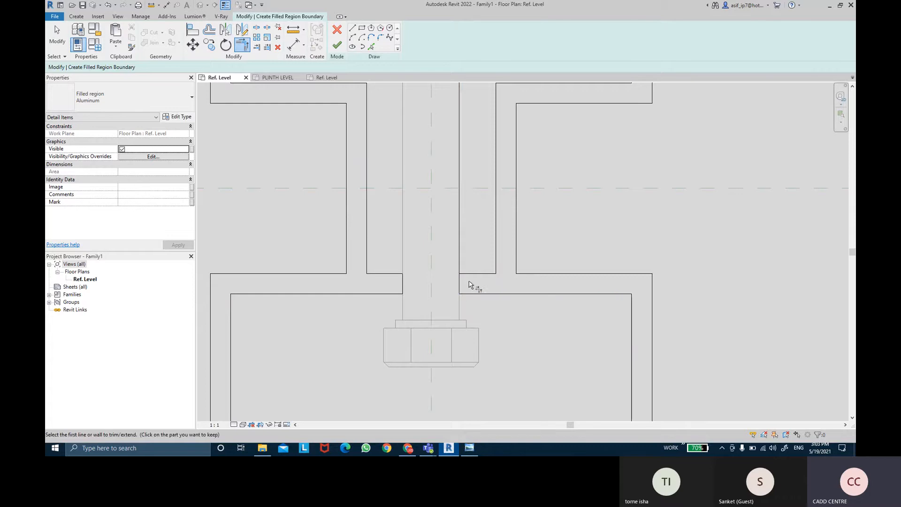
left_click(461, 283)
left_click(469, 274)
- Finish the aluminum filled region sketch and clear the selection
scroll(474, 222, "down", 6)
middle_click_drag(476, 222, 473, 272)
scroll(557, 218, "down", 3)
middle_click_drag(582, 164, 555, 287)
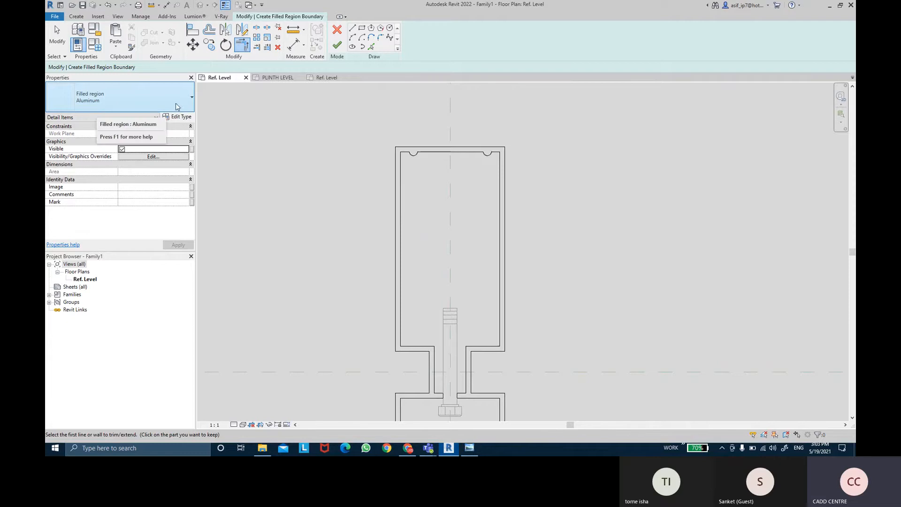
left_click(338, 46)
left_click(549, 239)
- Set the view's detail level to Fine
middle_click_drag(559, 290, 537, 195)
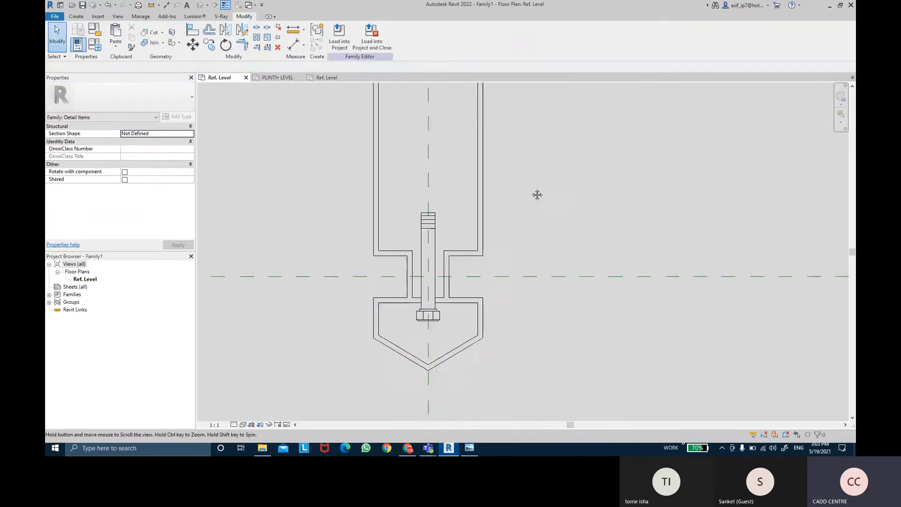
scroll(497, 280, "up", 6)
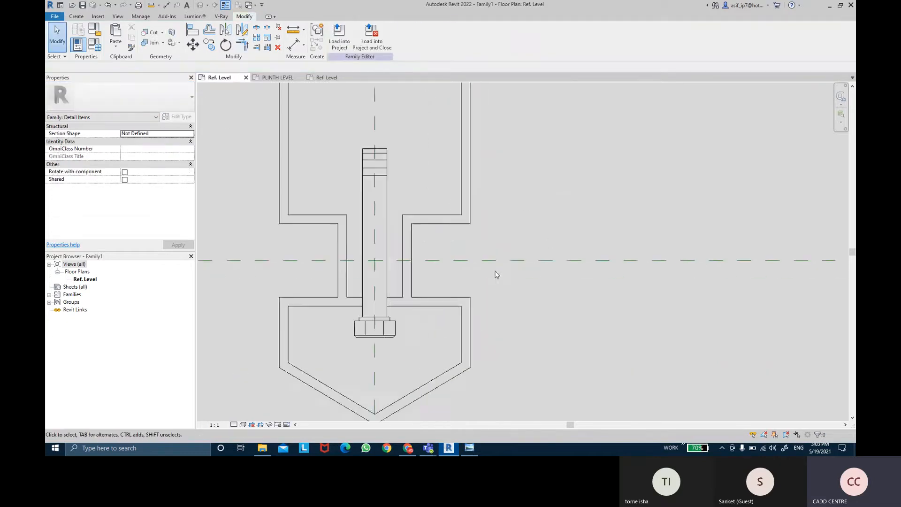
left_click(234, 425)
left_click(242, 416)
- Change the foreground fill pattern of the mullion's Aluminum filled region type to the Steel drafting pattern
middle_click_drag(393, 298, 483, 233)
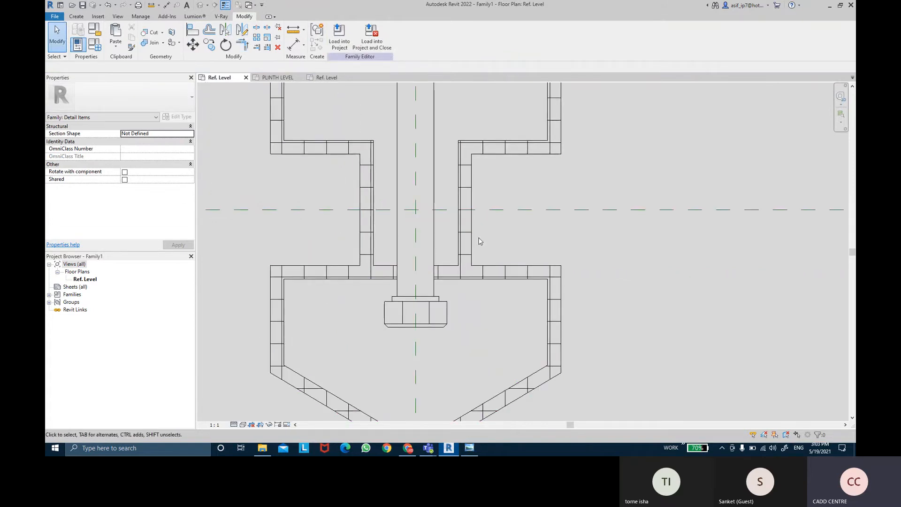
left_click(471, 237)
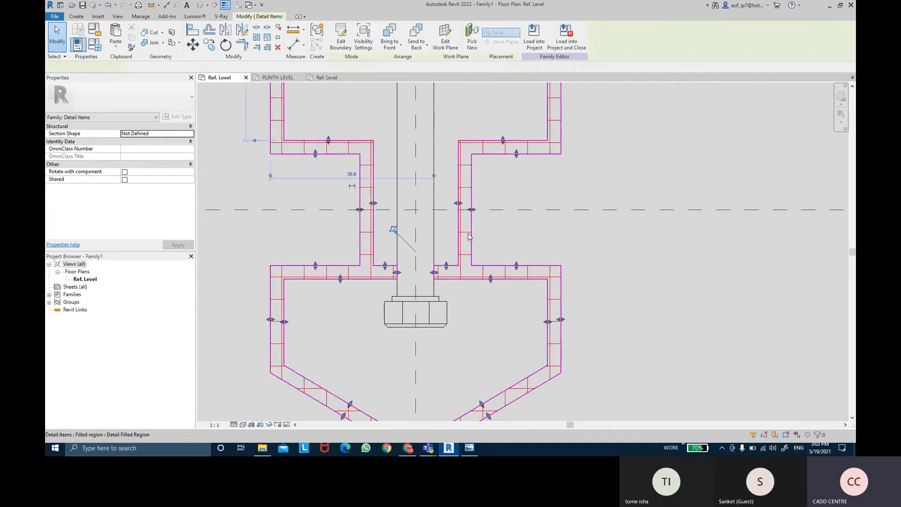
left_click(179, 118)
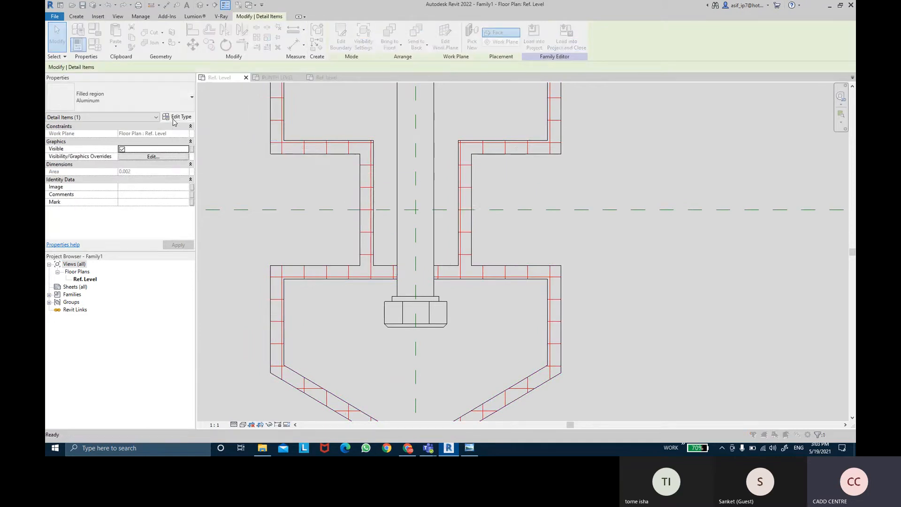
left_click(510, 129)
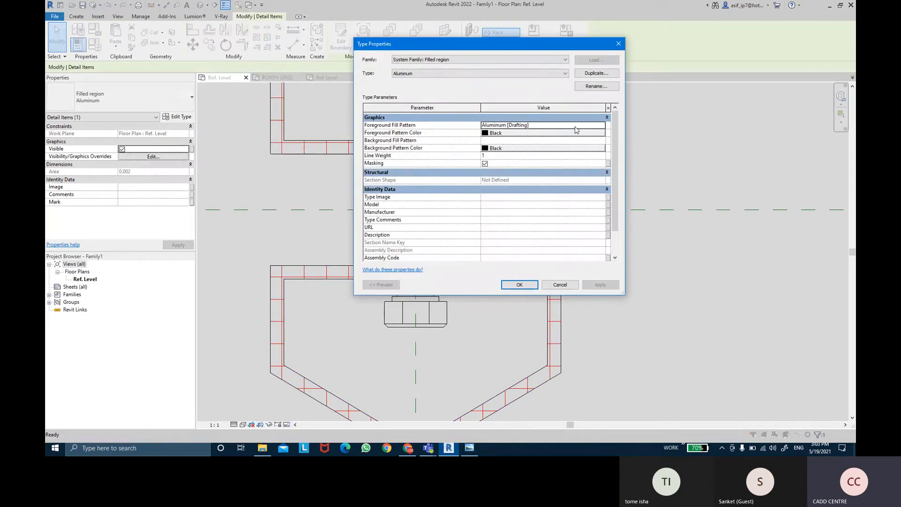
left_click(602, 125)
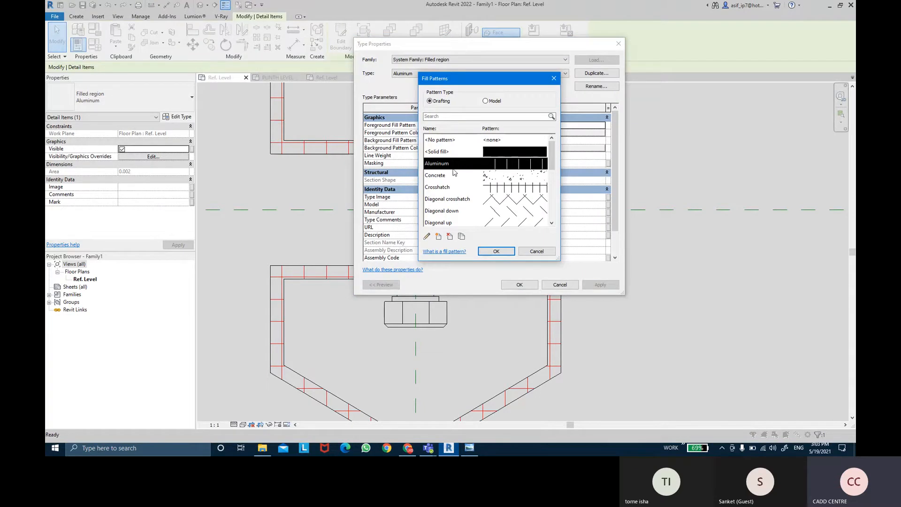
scroll(455, 173, "down", 1)
scroll(455, 175, "down", 2)
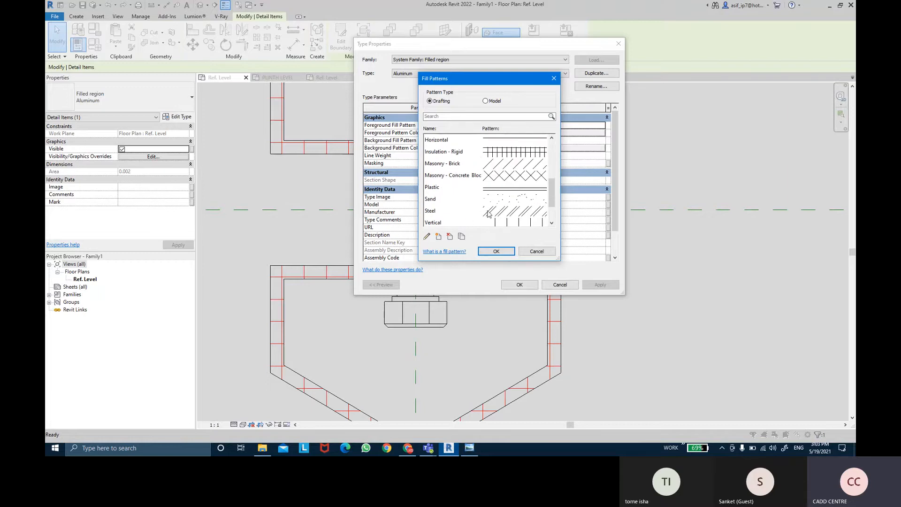
left_click(488, 211)
scroll(511, 218, "down", 1)
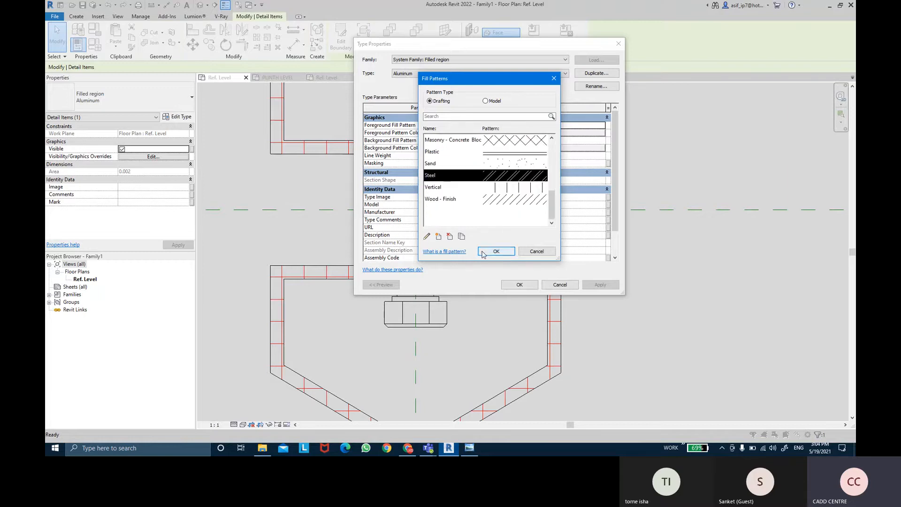
left_click(497, 251)
left_click(520, 285)
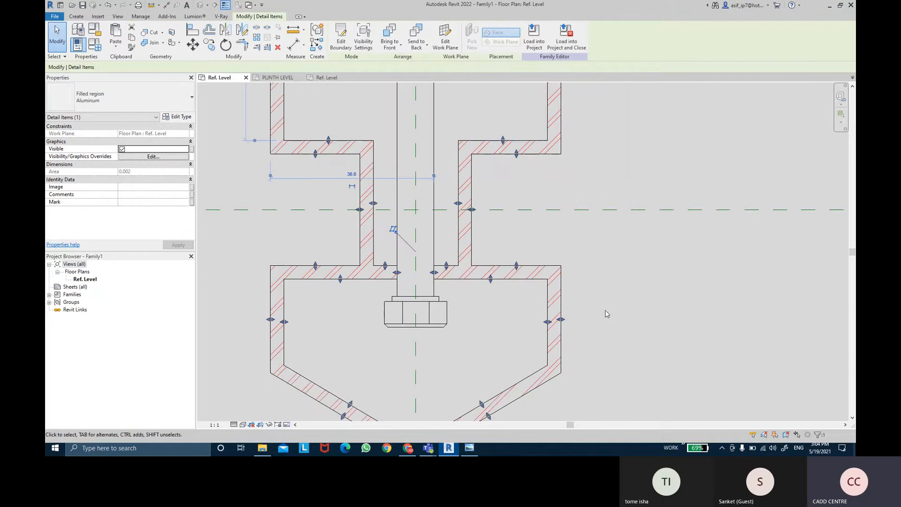
- Switch the mullion's filled region to the Steel type and deselect it
left_click(111, 103)
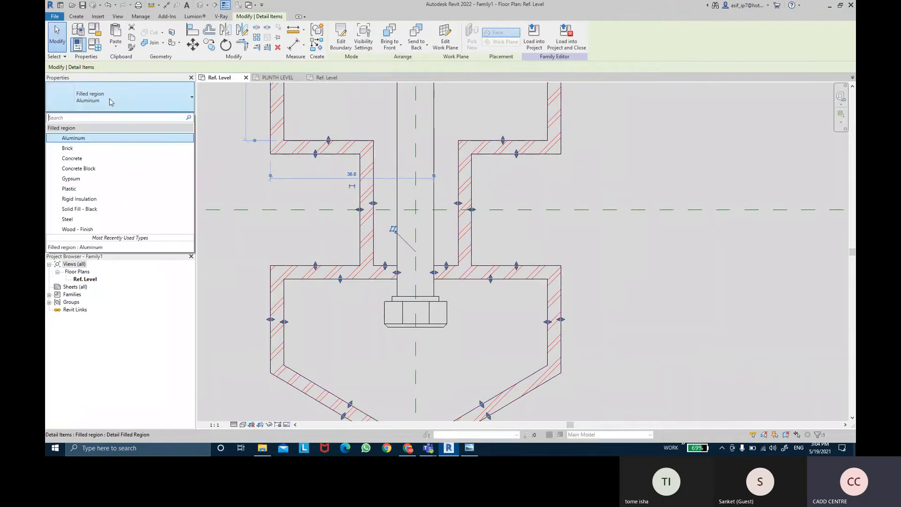
left_click(92, 222)
left_click(624, 266)
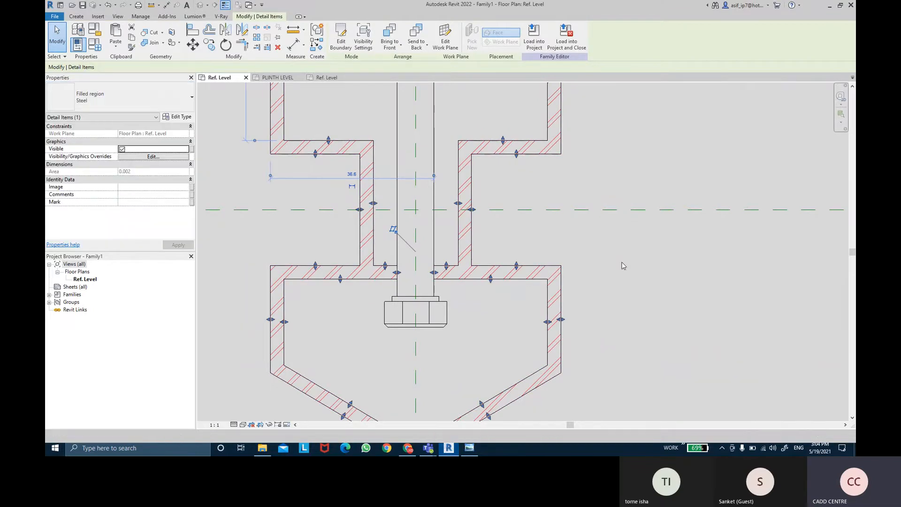
- Change the mullion profile's filled region type to Solid Fill - Black and clear the selection
scroll(624, 265, "down", 5)
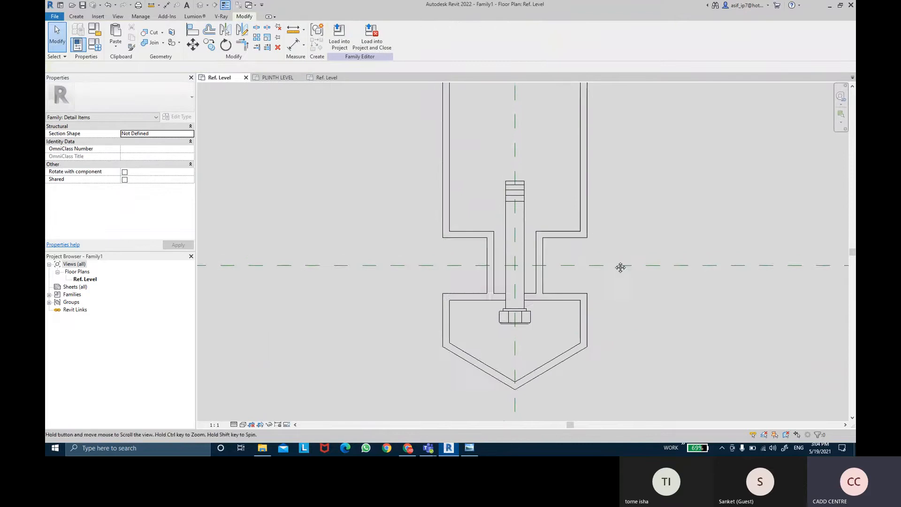
middle_click_drag(616, 264, 541, 255)
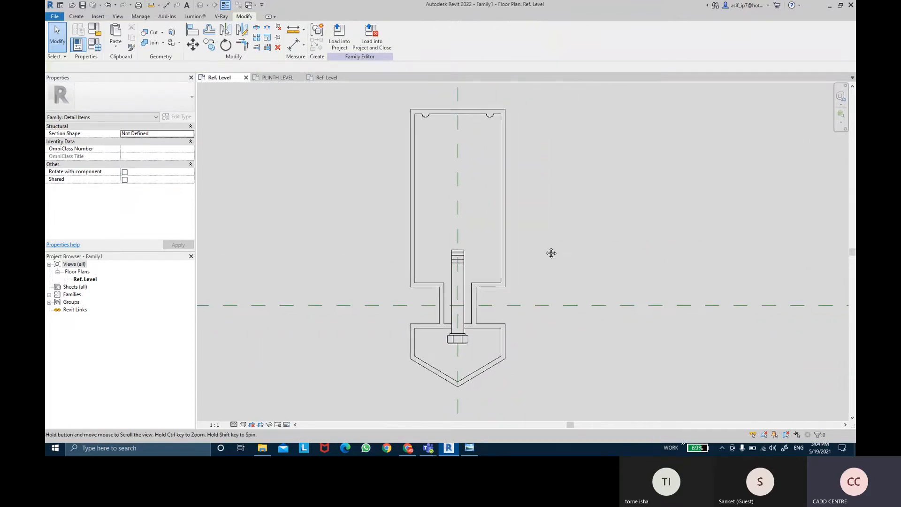
left_click(505, 184)
left_click(112, 99)
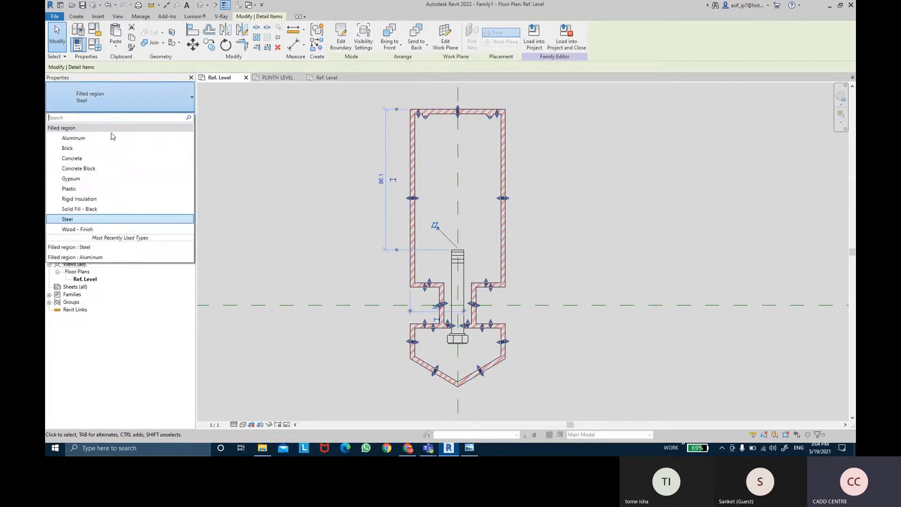
left_click(112, 209)
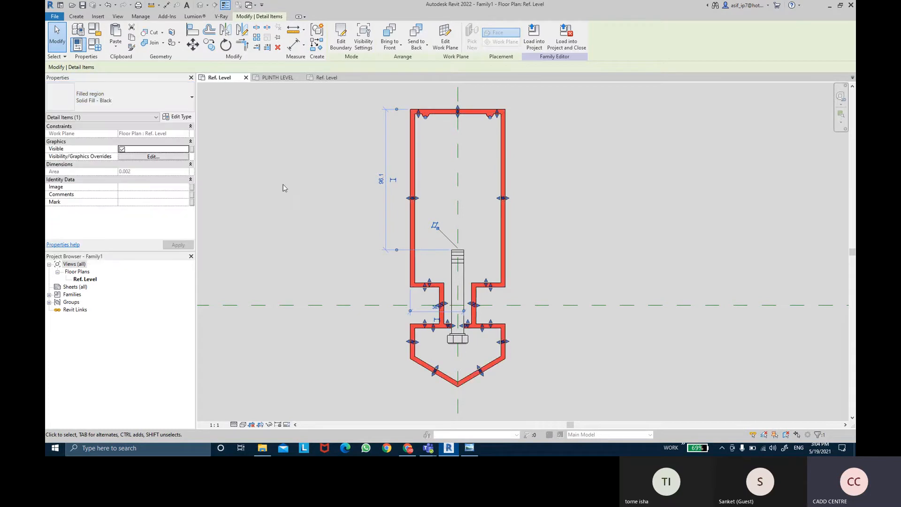
left_click(332, 183)
scroll(348, 137, "down", 2)
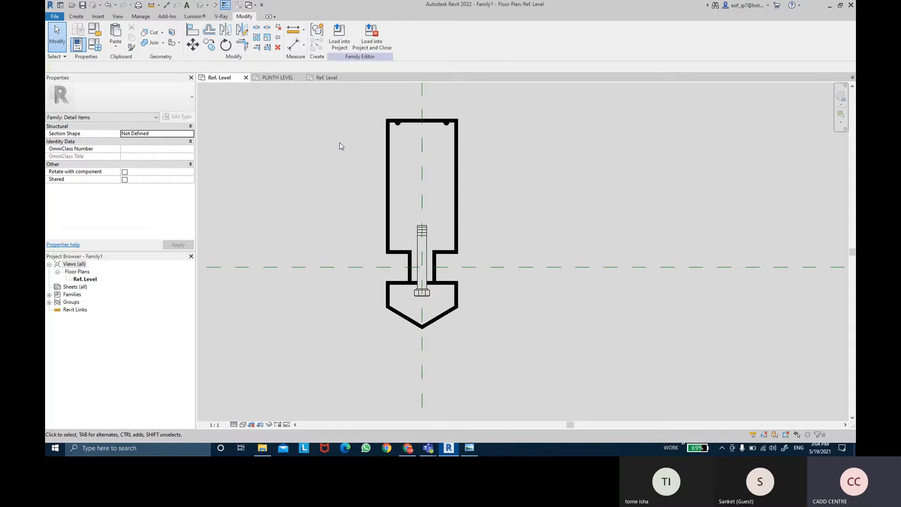
mouse_move(342, 146)
middle_mouse_down()
mouse_move(356, 155)
mouse_move(366, 146)
mouse_move(389, 167)
mouse_move(372, 170)
mouse_move(365, 157)
middle_mouse_up()
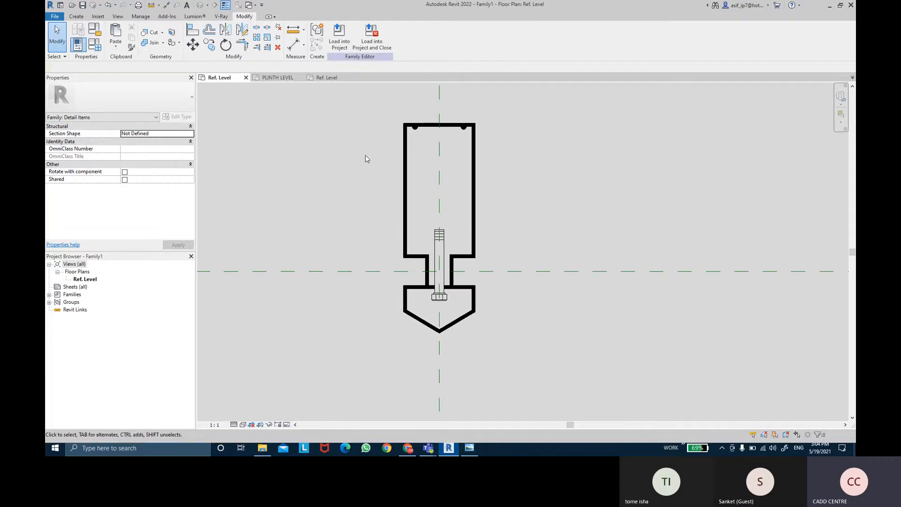
- Start saving the family and browse to the REVIT-THE BIM SOLUTION CLASS folder on the Desktop, widening the name column
left_click(82, 5)
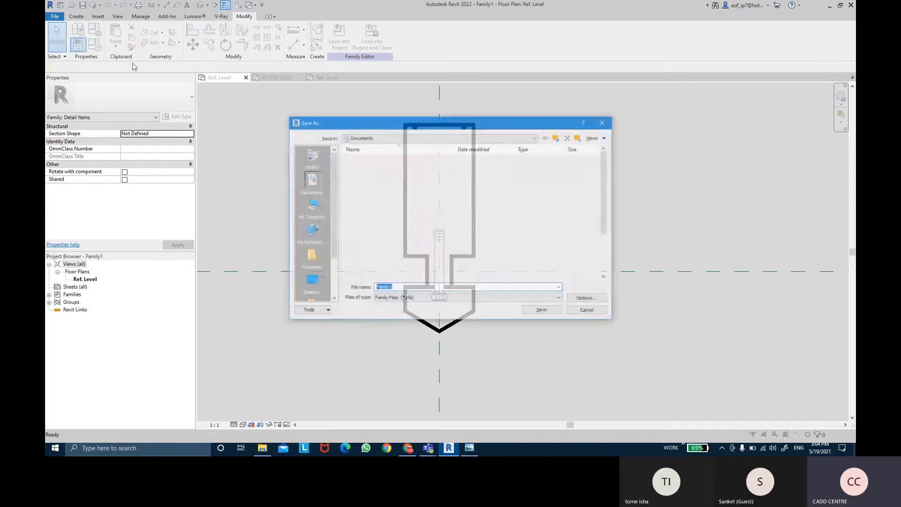
left_click(395, 138)
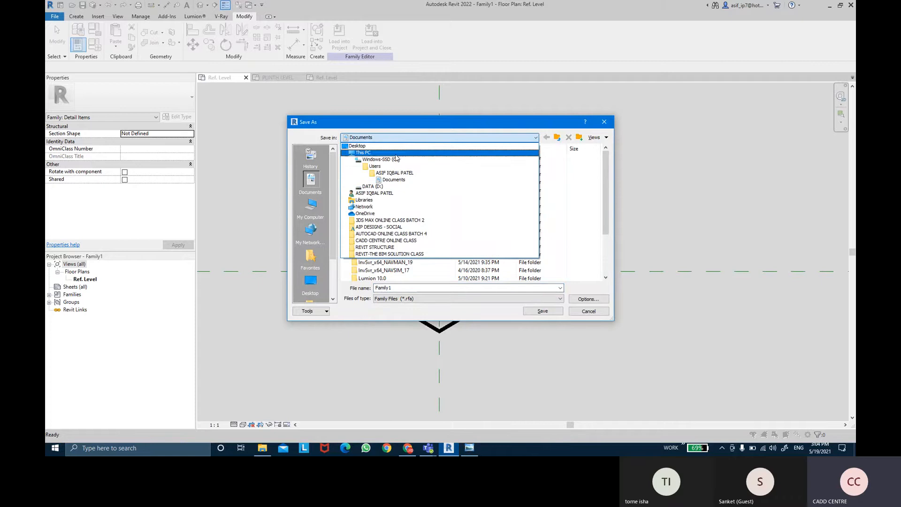
left_click(387, 154)
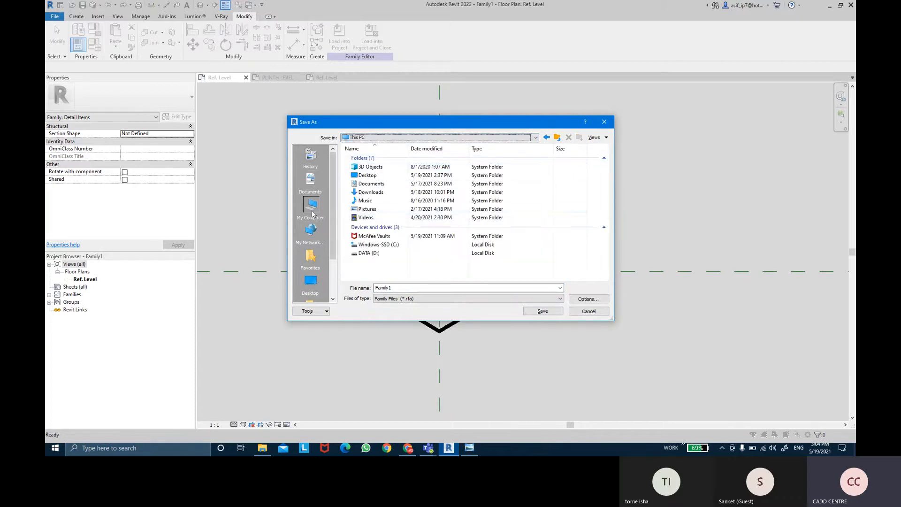
left_click(314, 284)
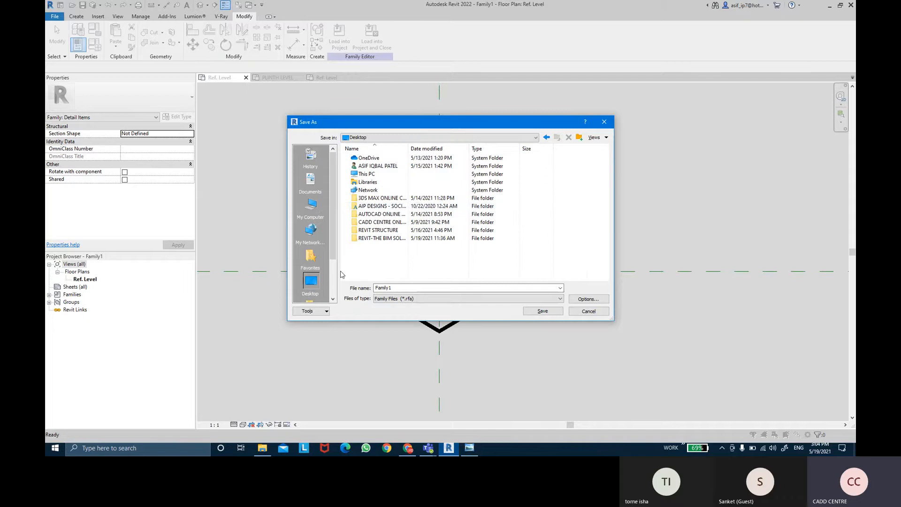
left_click(400, 240)
double_click(399, 241)
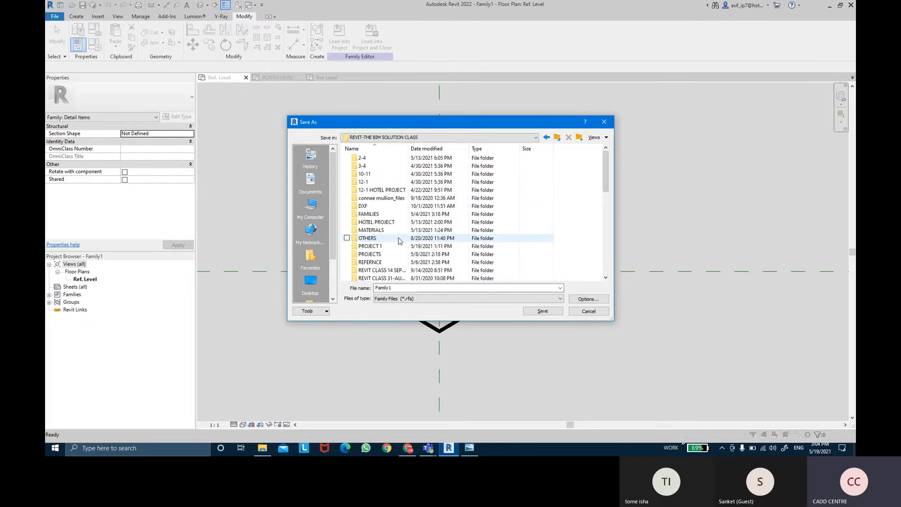
scroll(399, 241, "down", 5)
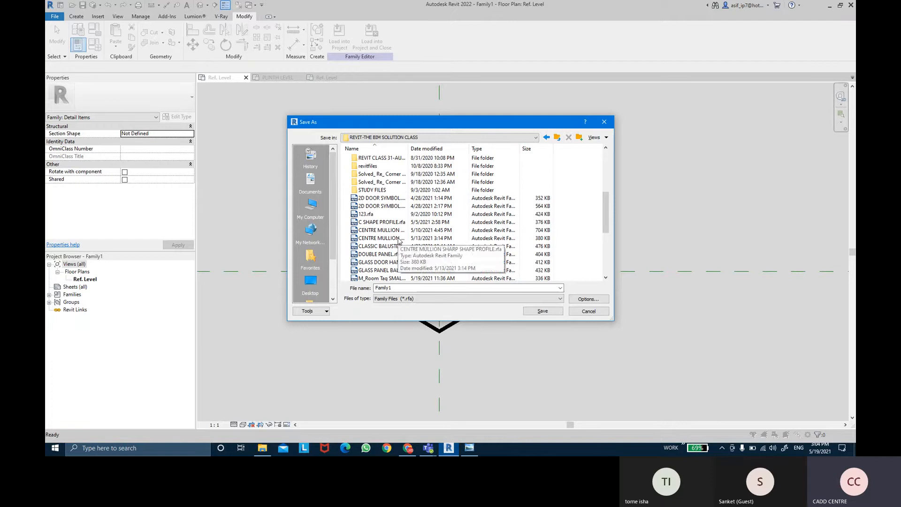
left_click_drag(408, 148, 508, 149)
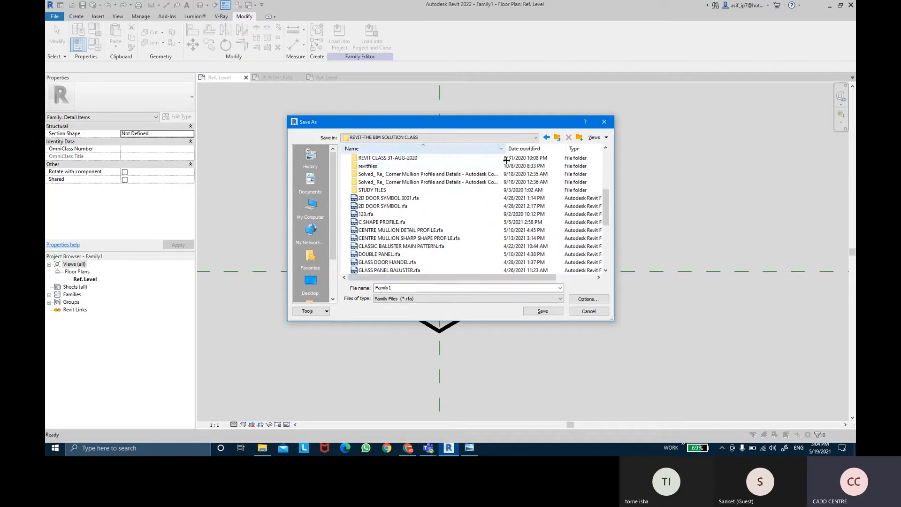
- Save the family as CENTRE MULLION SHARP SHAPE PROFILE DETAILS ITEM, basing the name on the existing sharp shape profile file
left_click(460, 239)
left_click(485, 298)
left_click(485, 288)
left_click(485, 288)
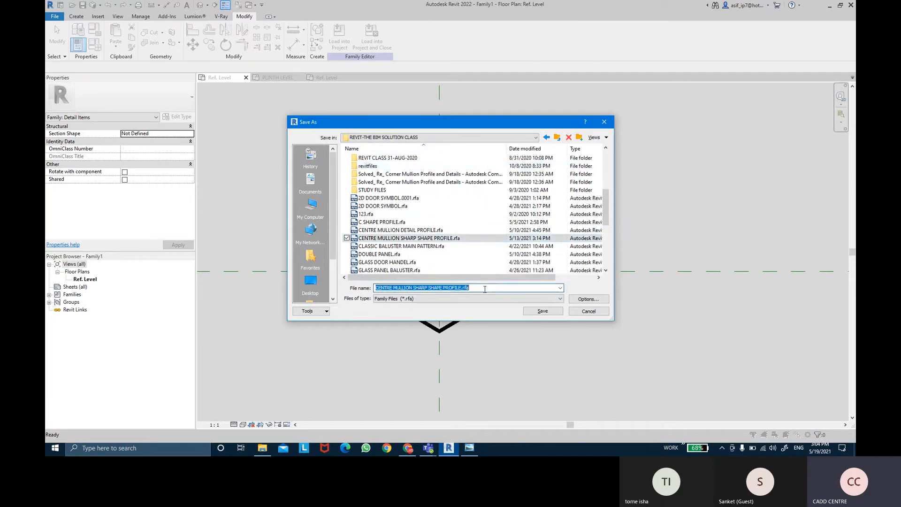
left_click(485, 289)
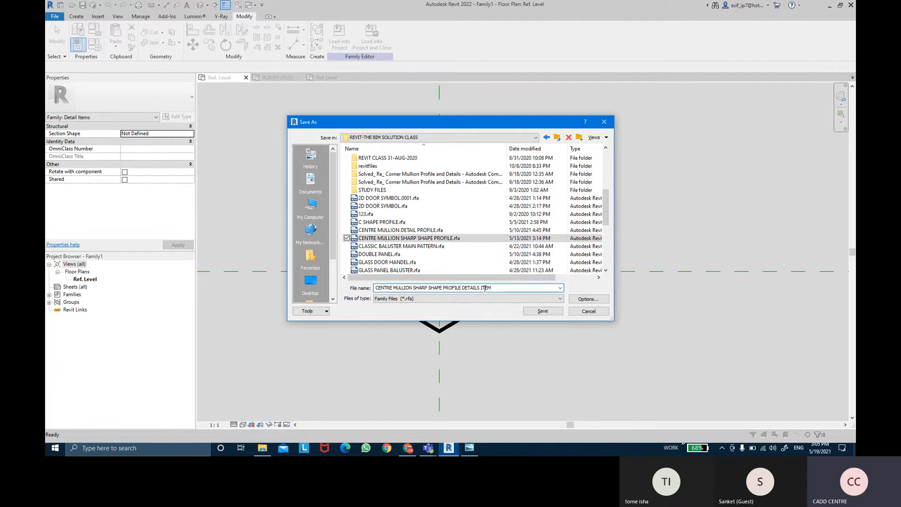
key("Return")
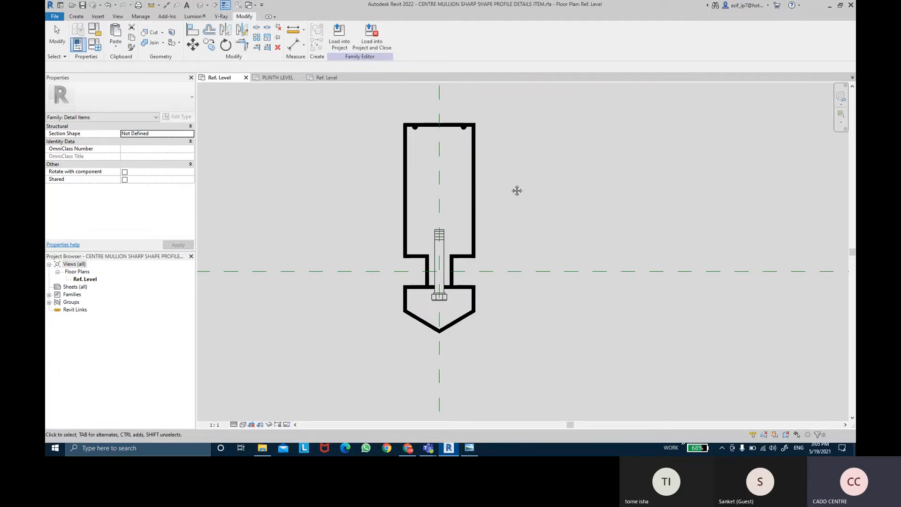
- Load the detail item into CENTRE MULLION SHARP SHAPE PROFILE.rfa and place one instance beside the profile outline
middle_click_drag(517, 190, 504, 195)
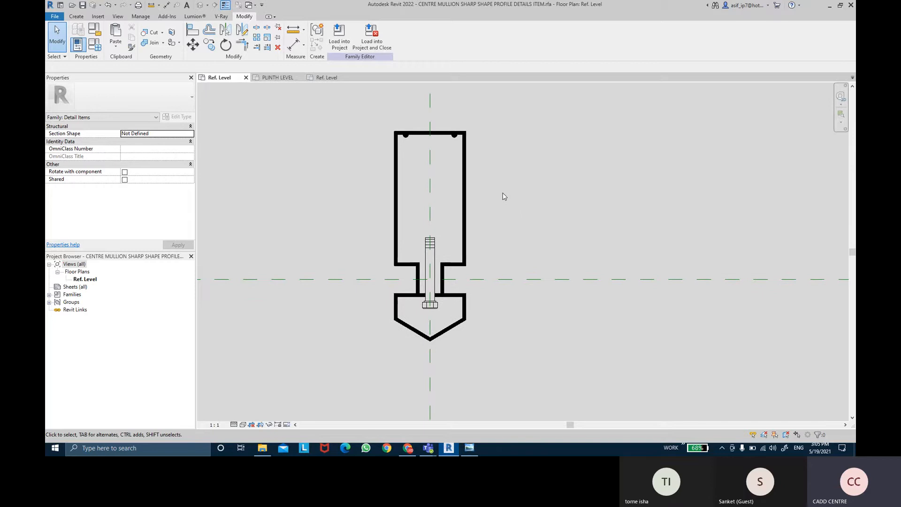
scroll(504, 197, "up", 1)
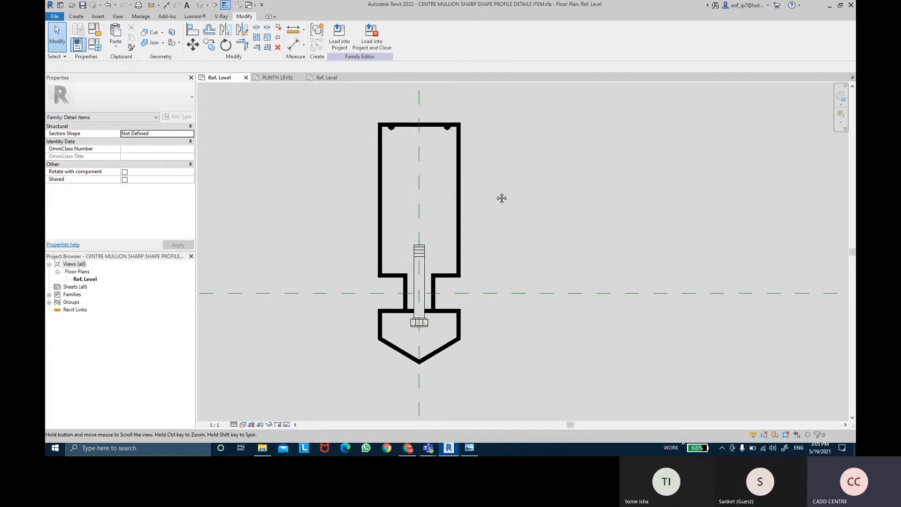
left_click(339, 45)
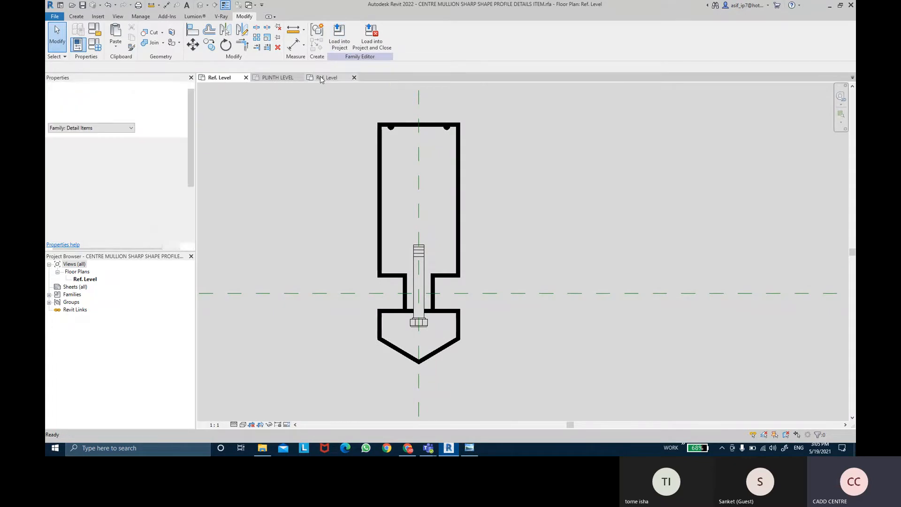
middle_click_drag(429, 199, 453, 203)
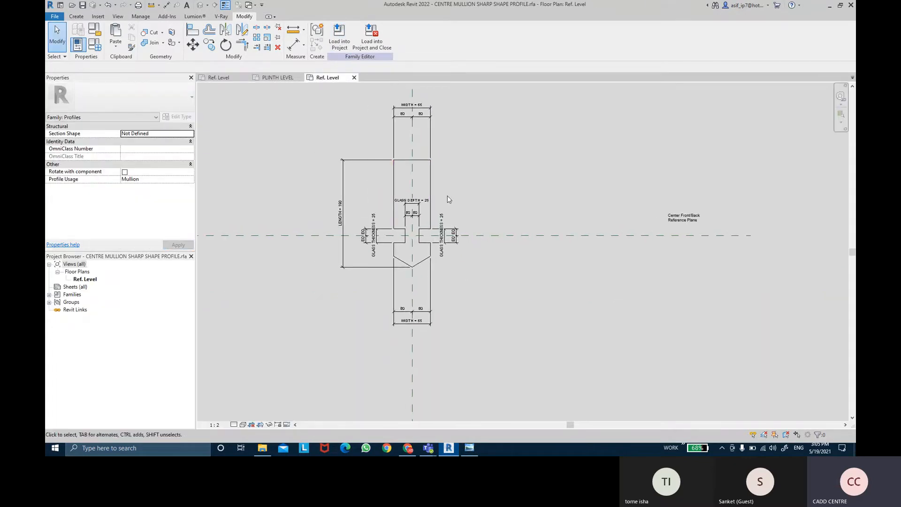
left_click(219, 78)
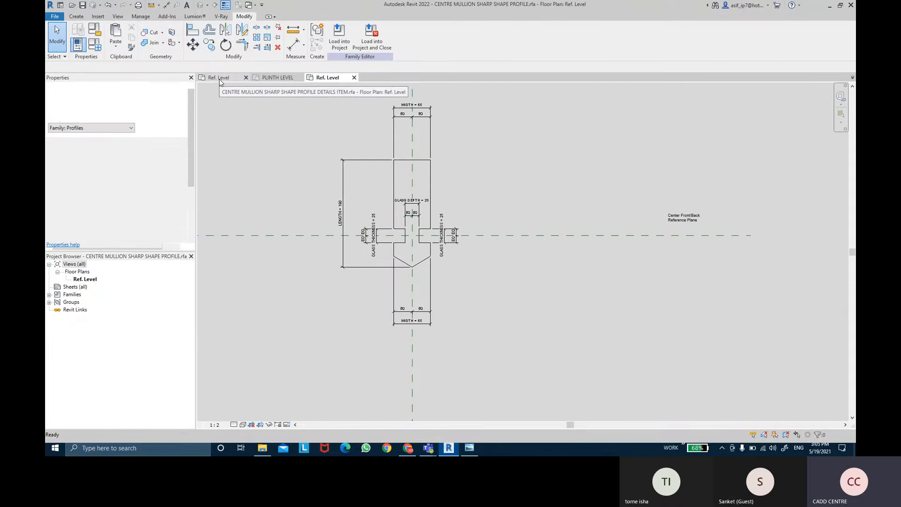
left_click(338, 42)
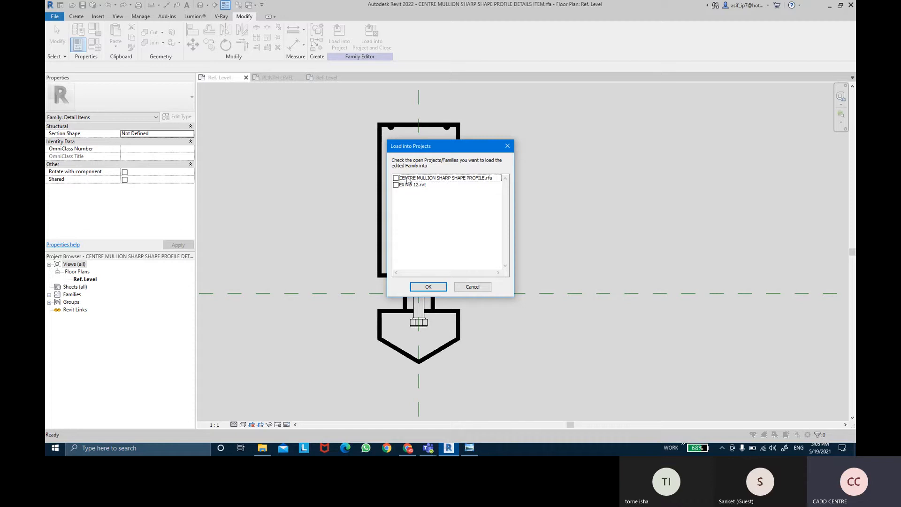
left_click(402, 180)
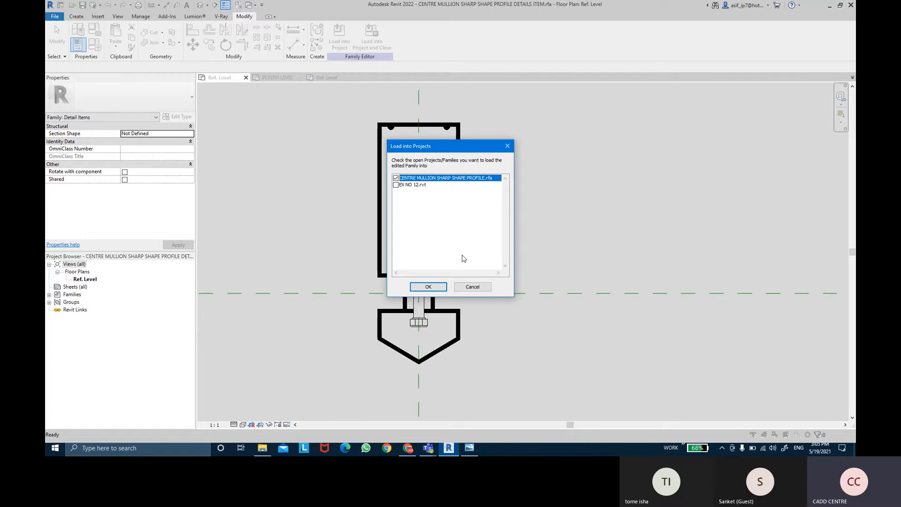
left_click(428, 287)
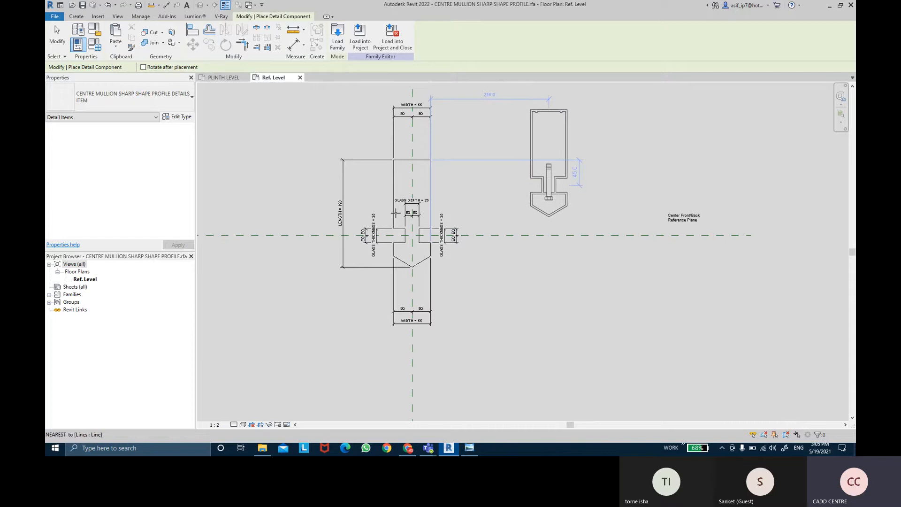
left_click(549, 187)
left_click(55, 34)
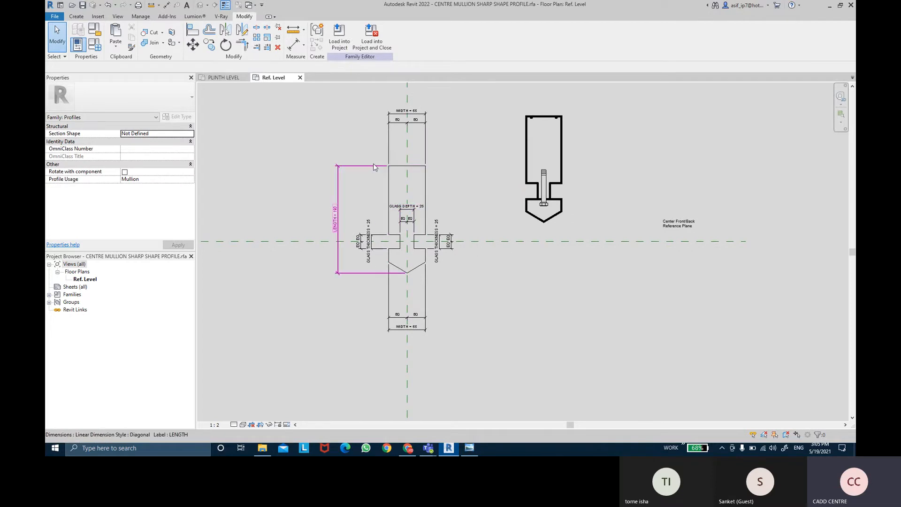
- Align the placed detail item's vertical centre with the profile's vertical reference plane and lock the alignment
left_click(197, 32)
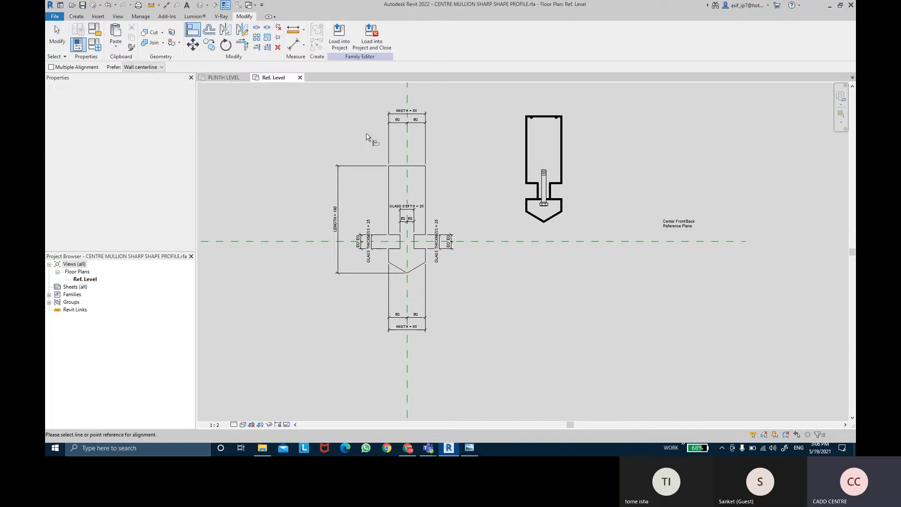
left_click(407, 151)
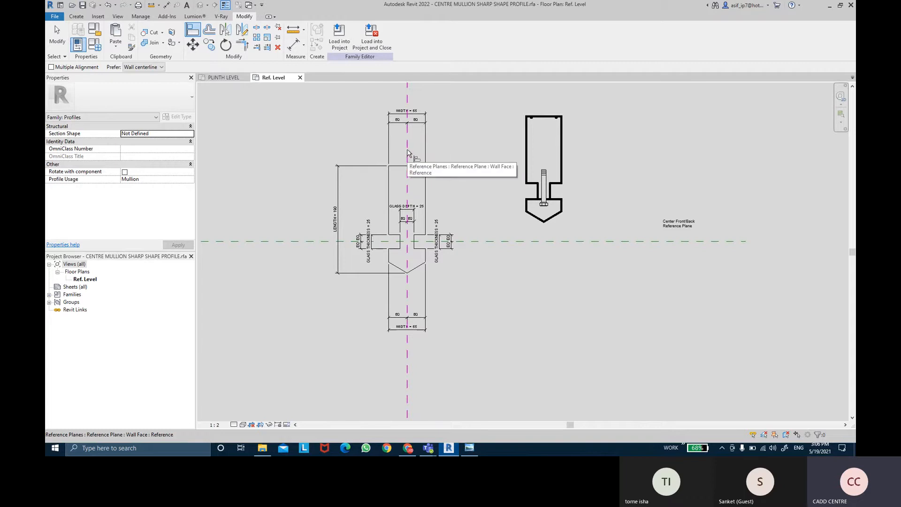
left_click(545, 150)
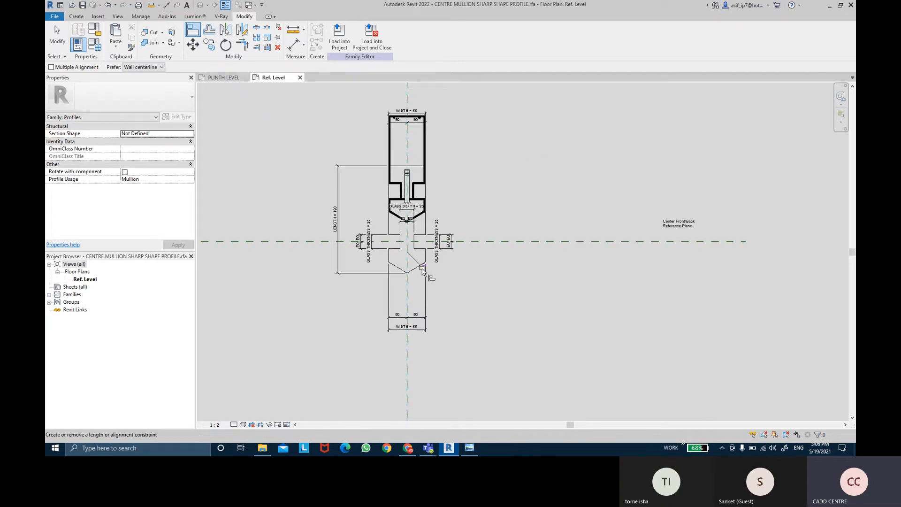
- Align the detail item's horizontal centre with the profile's horizontal reference plane, lock it, and check the placed item's constraints
left_click(511, 243)
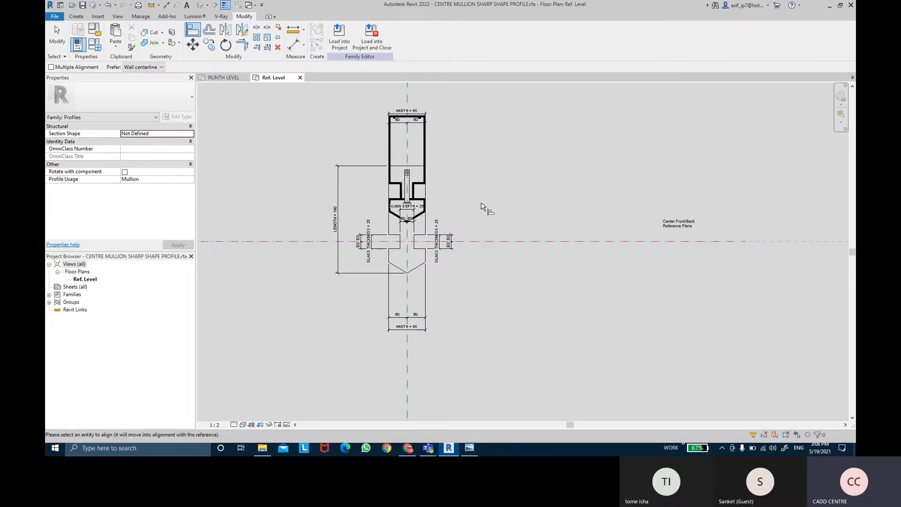
left_click(421, 194)
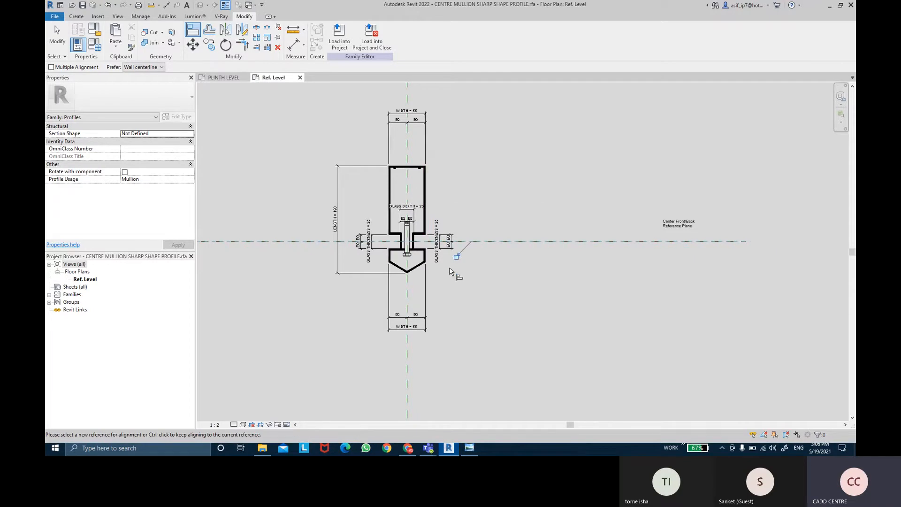
left_click(458, 257)
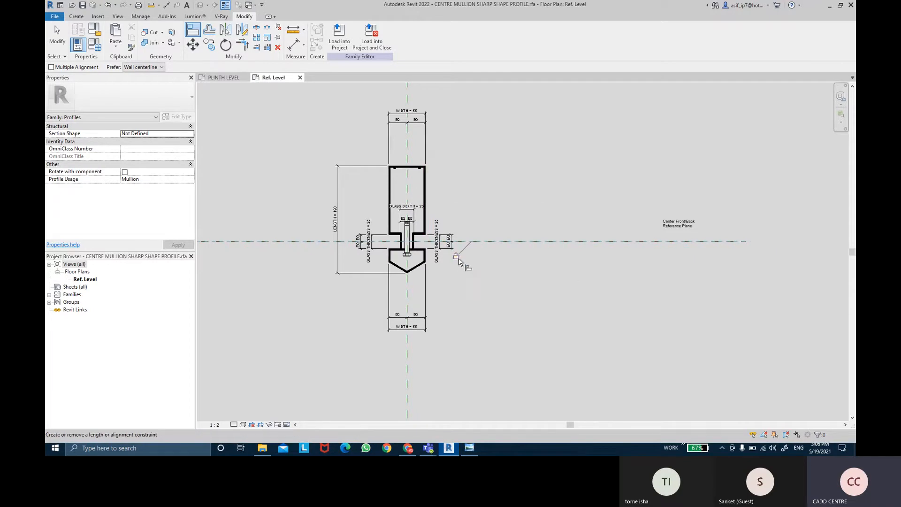
left_click(64, 48)
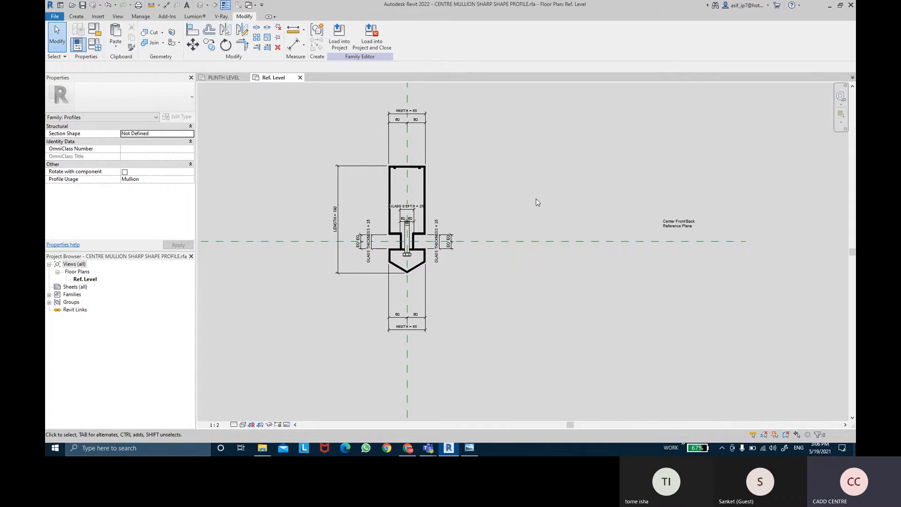
left_click(425, 181)
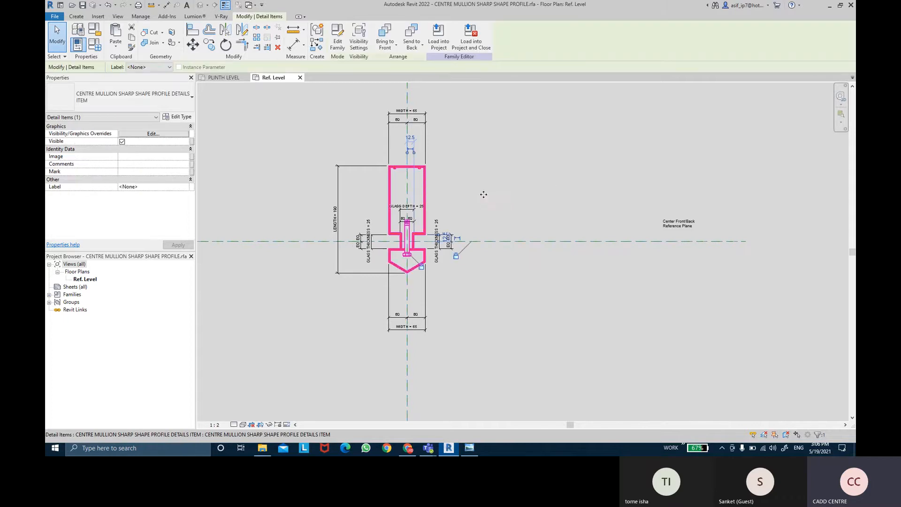
scroll(491, 205, "up", 2)
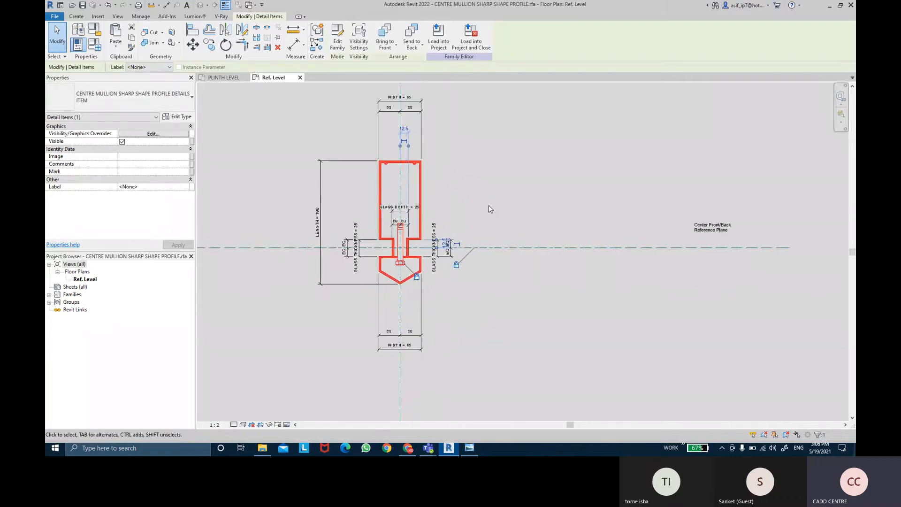
left_click(489, 205)
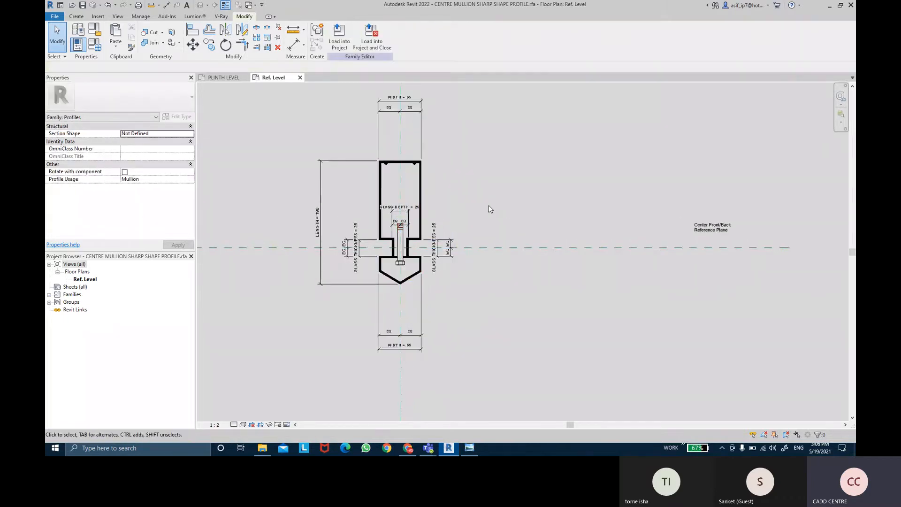
- Associate the placed detail item's GLASS DEPTH type parameter with the profile family's GLASS DEPTH parameter
left_click(420, 193)
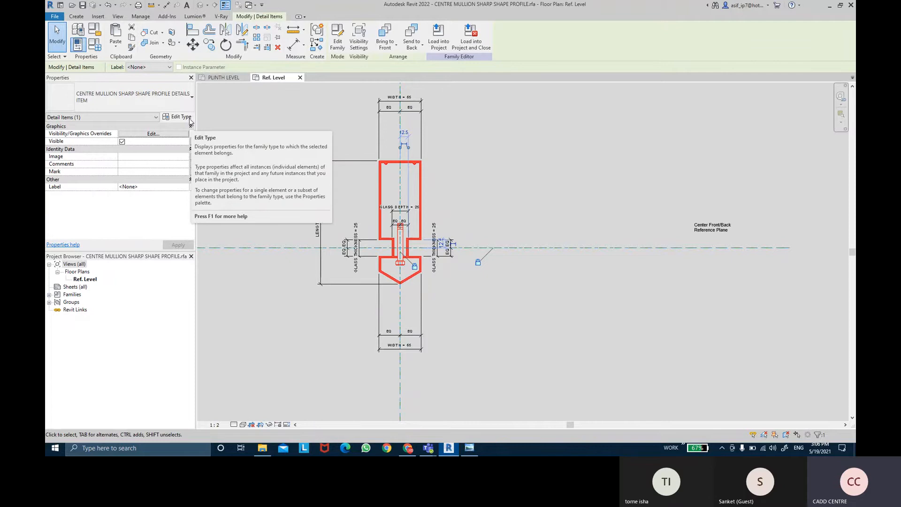
left_click(189, 120)
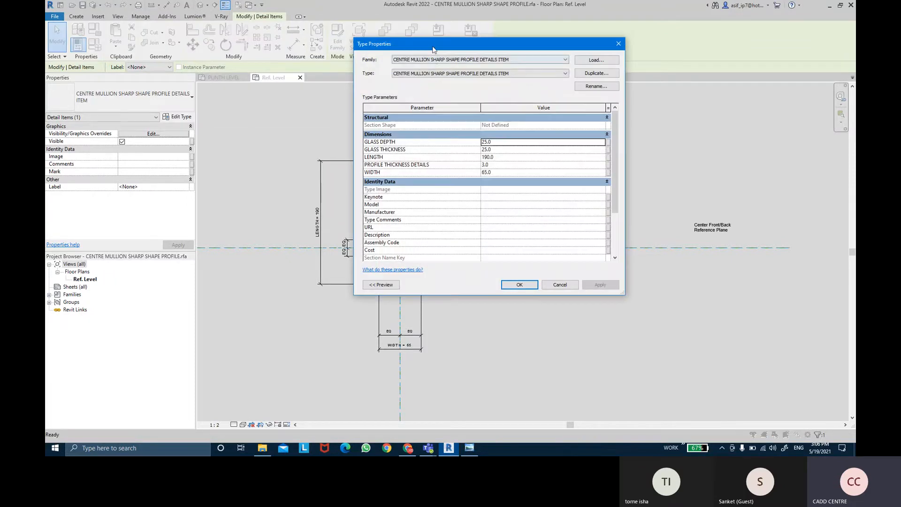
left_click_drag(433, 49, 575, 67)
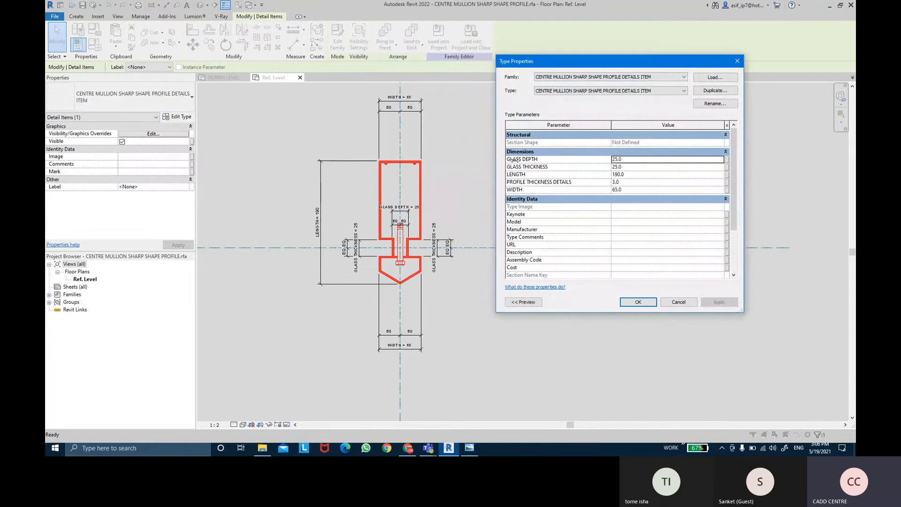
left_click_drag(496, 161, 564, 161)
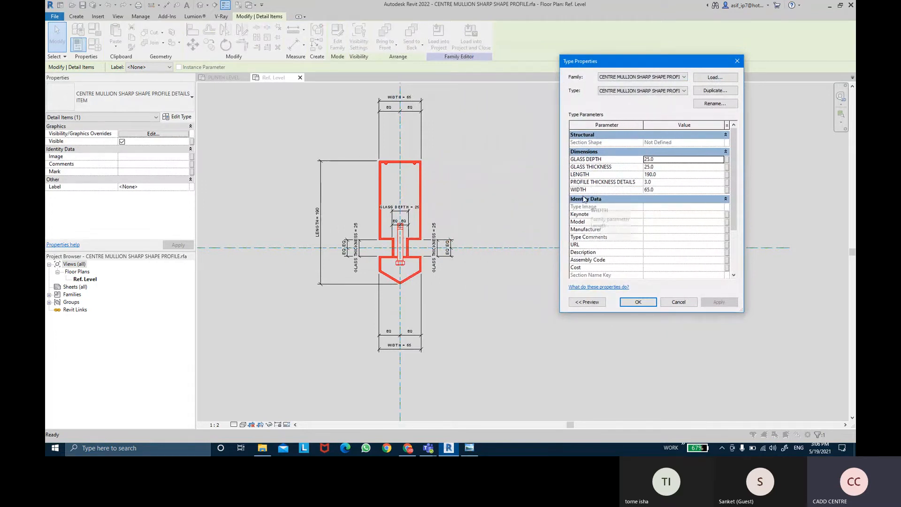
left_click(729, 163)
left_click(606, 163)
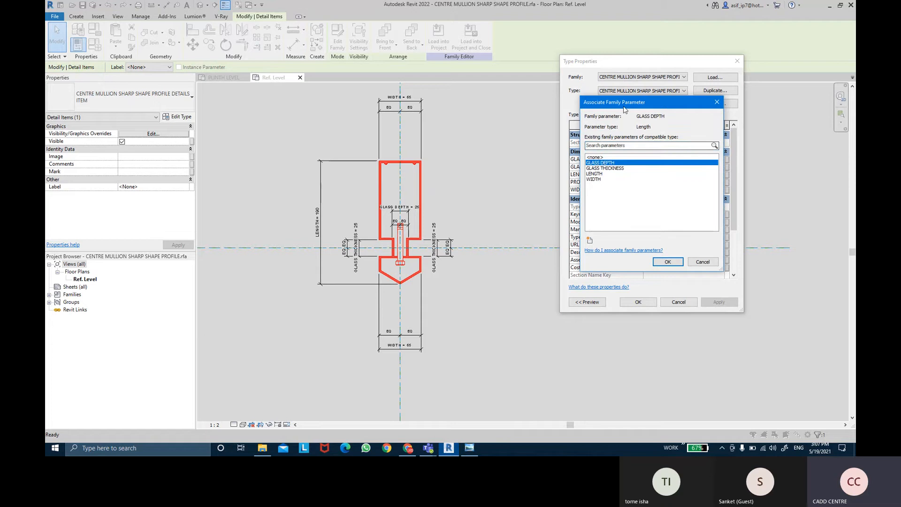
left_click_drag(625, 110, 466, 123)
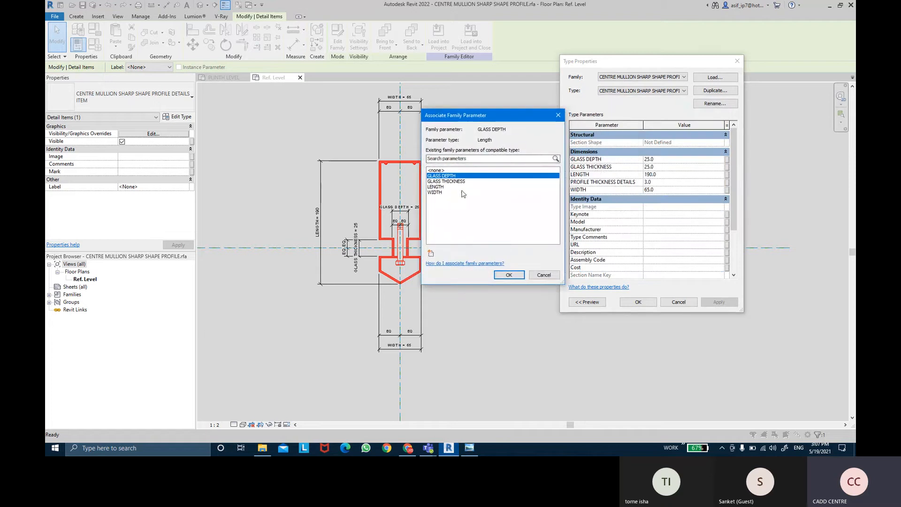
left_click(509, 275)
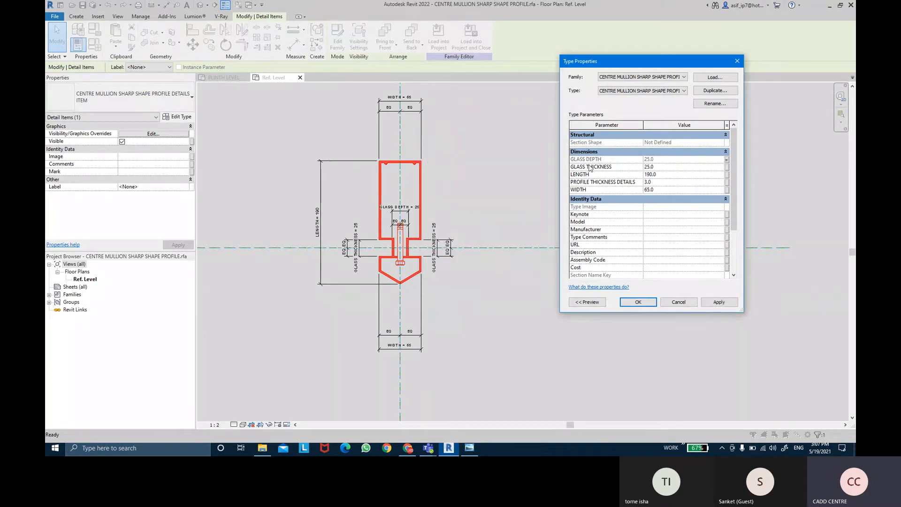
- Associate the detail item's GLASS THICKNESS, LENGTH and WIDTH type parameters with the profile family parameters of the same names
left_click(727, 167)
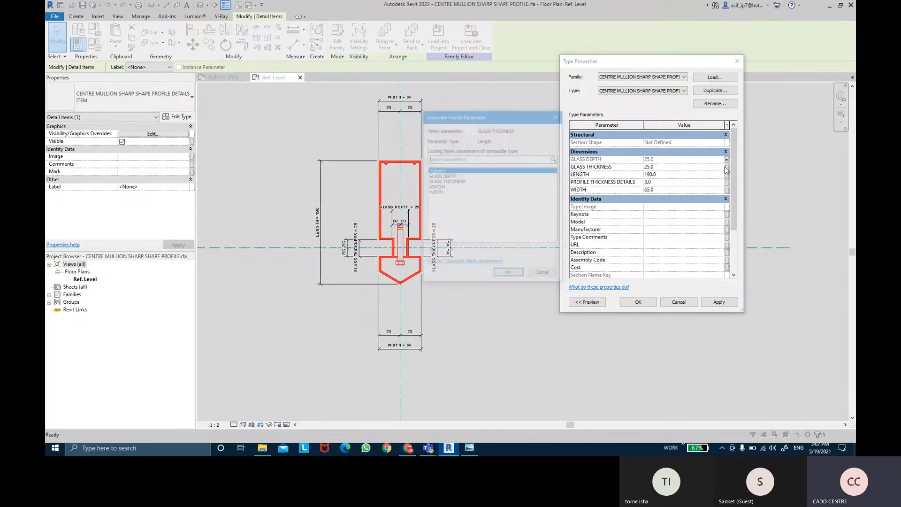
left_click(454, 182)
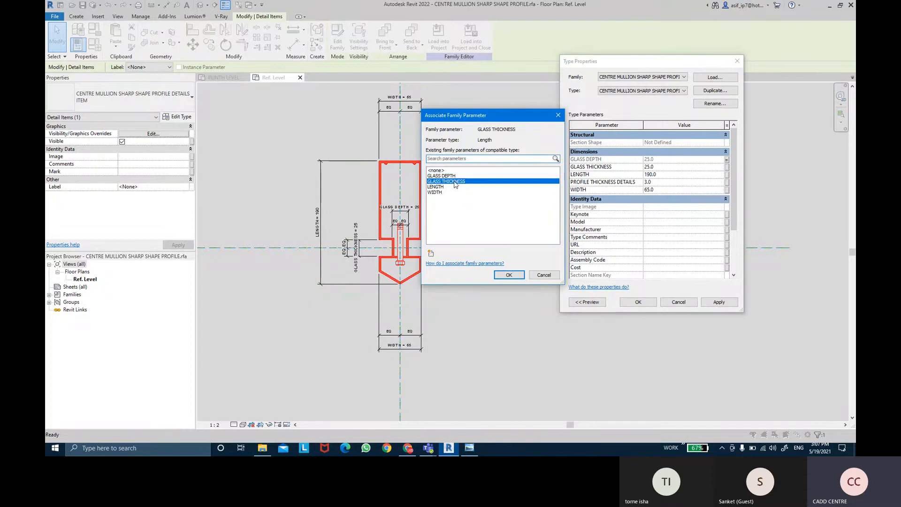
left_click(509, 275)
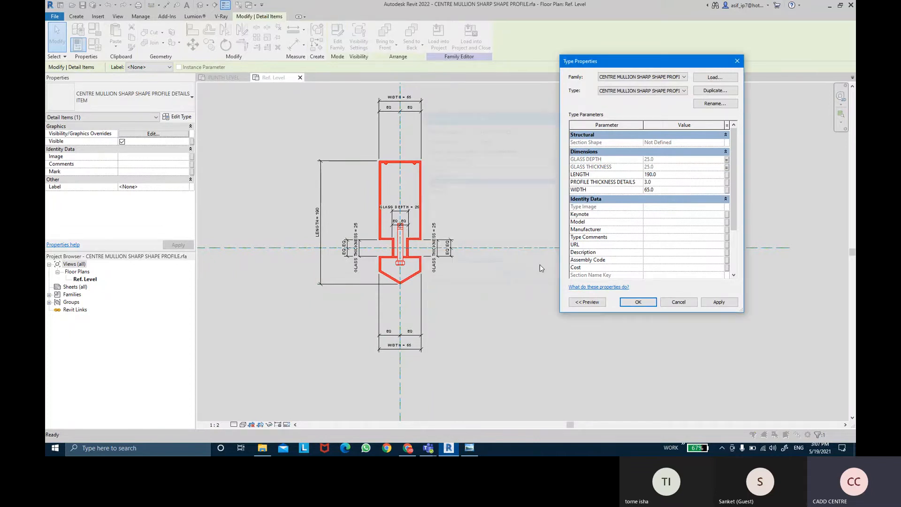
left_click(727, 175)
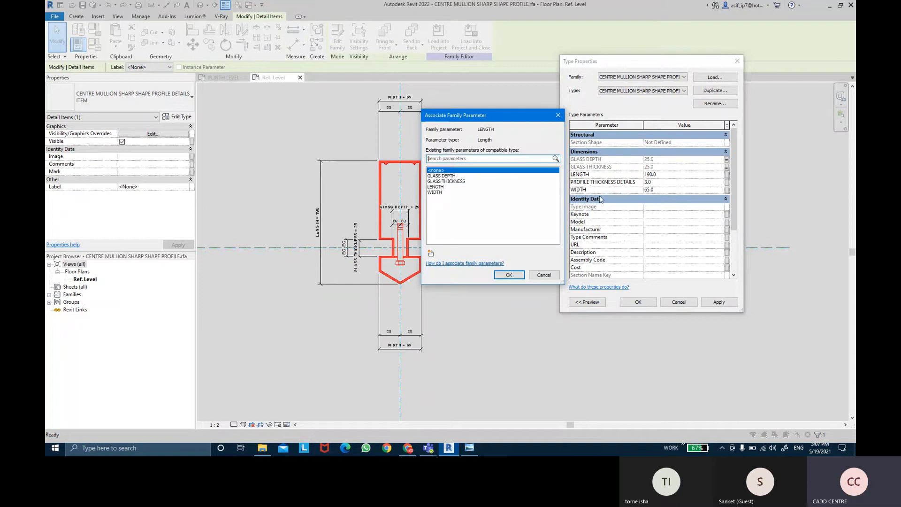
left_click(439, 187)
left_click(509, 275)
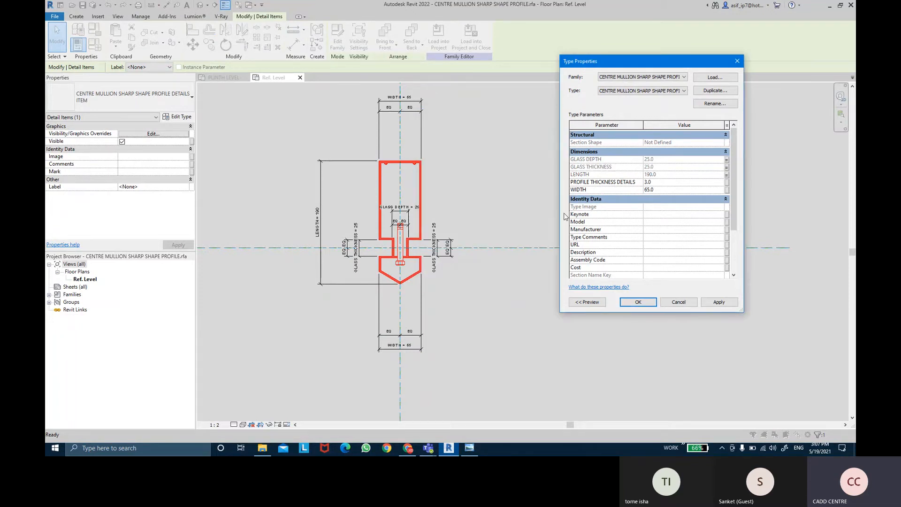
left_click(727, 190)
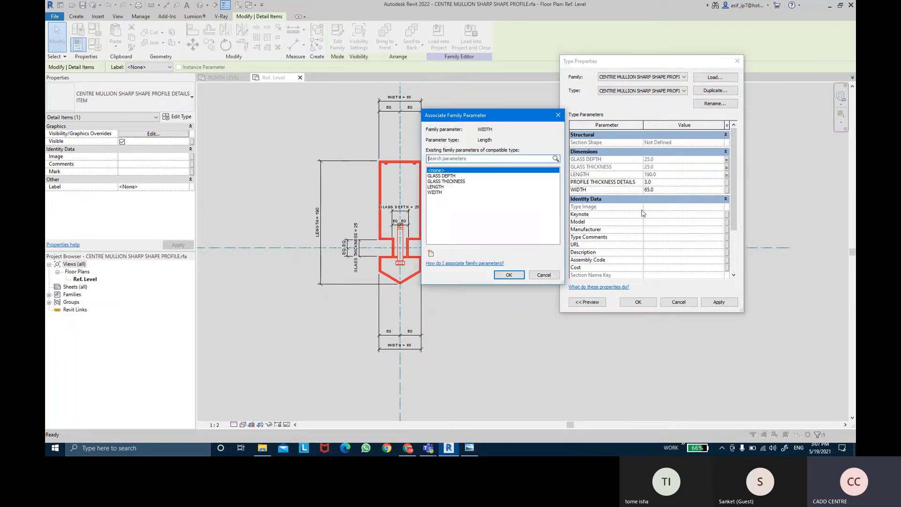
left_click(435, 192)
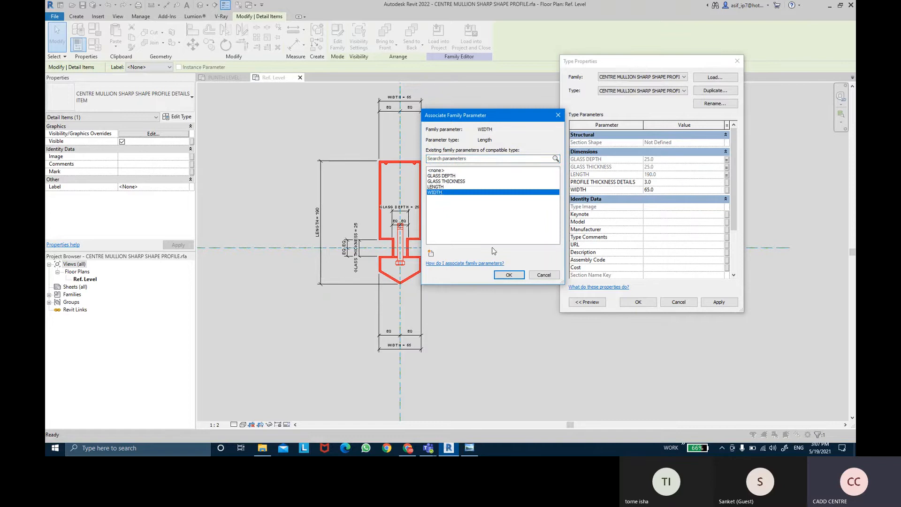
left_click(509, 275)
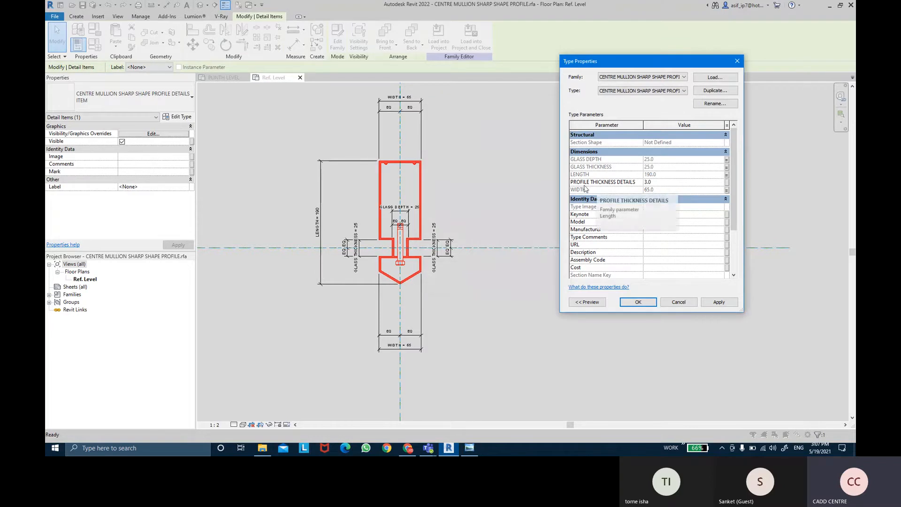
- Create a family type parameter PROFILE THICKNESS DETAILS, associate the detail item's matching parameter with it, and apply the type properties
left_click(727, 182)
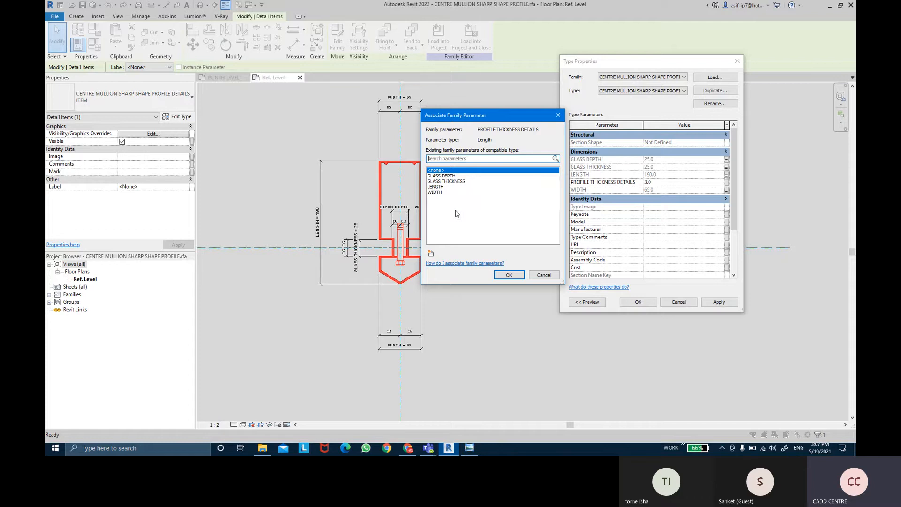
left_click(431, 255)
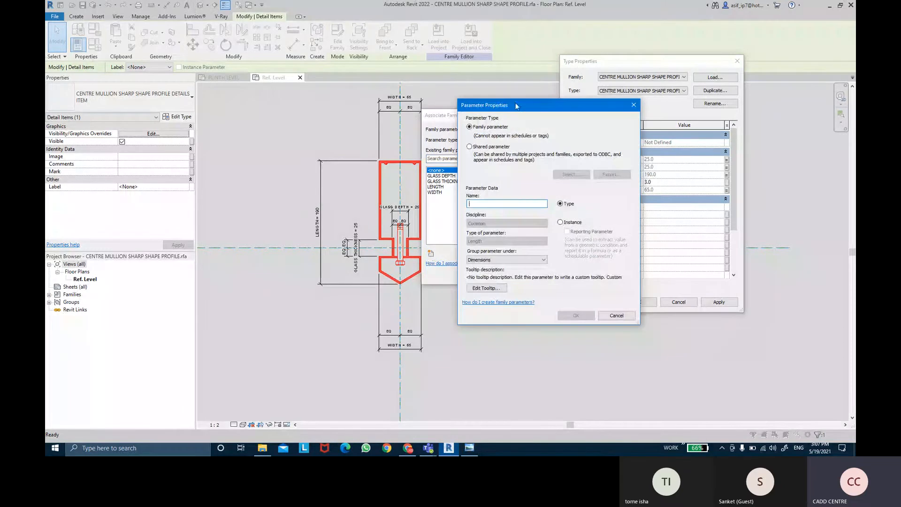
left_click_drag(517, 105, 430, 100)
type("PRI")
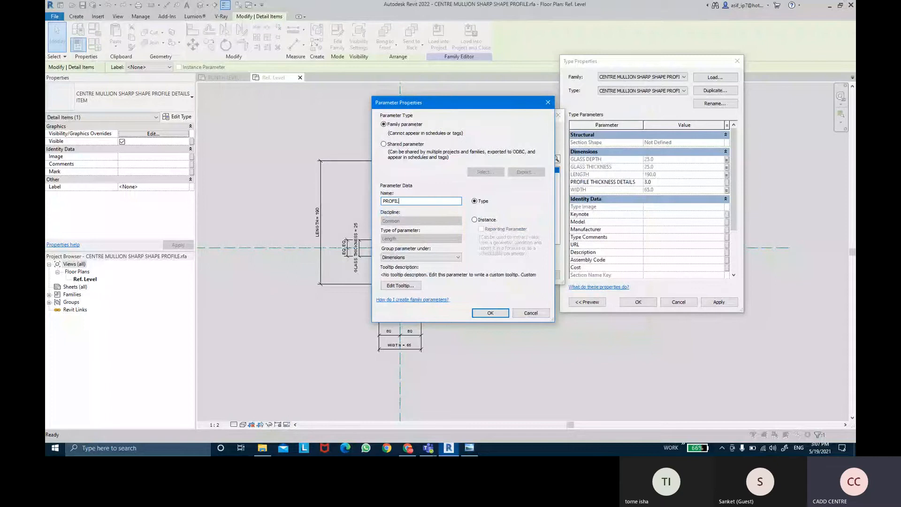
type("FILE THICKNESS DETAILS")
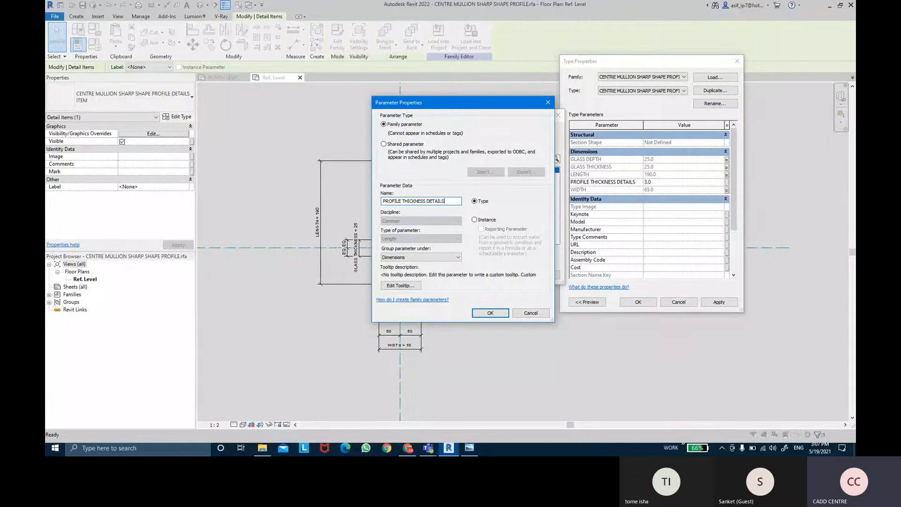
left_click(492, 313)
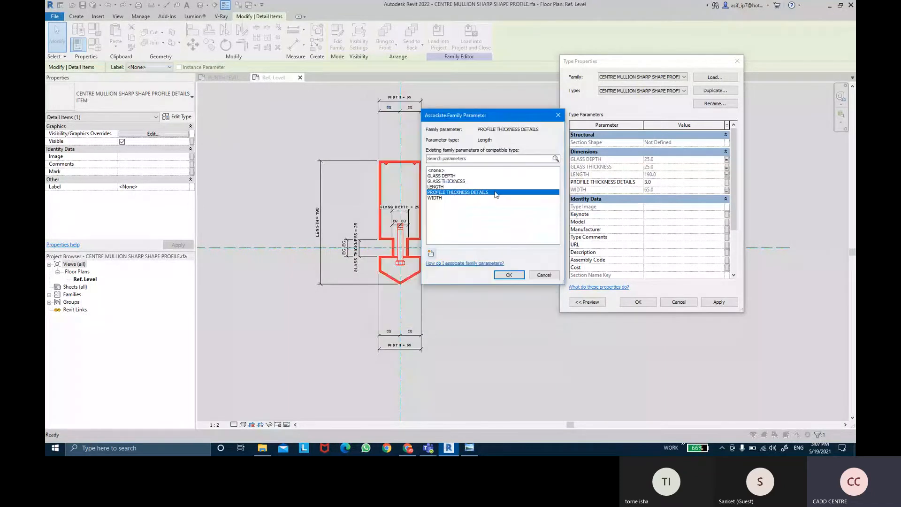
left_click(508, 275)
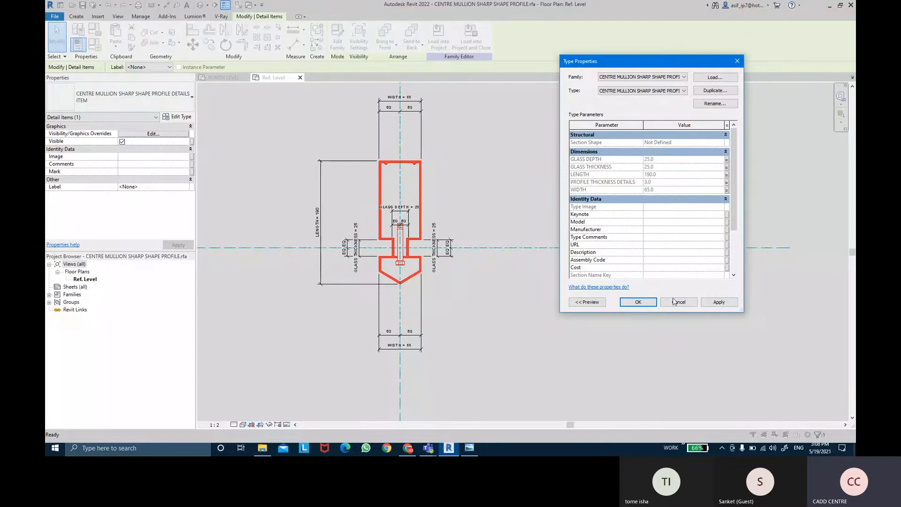
left_click(722, 305)
left_click(638, 302)
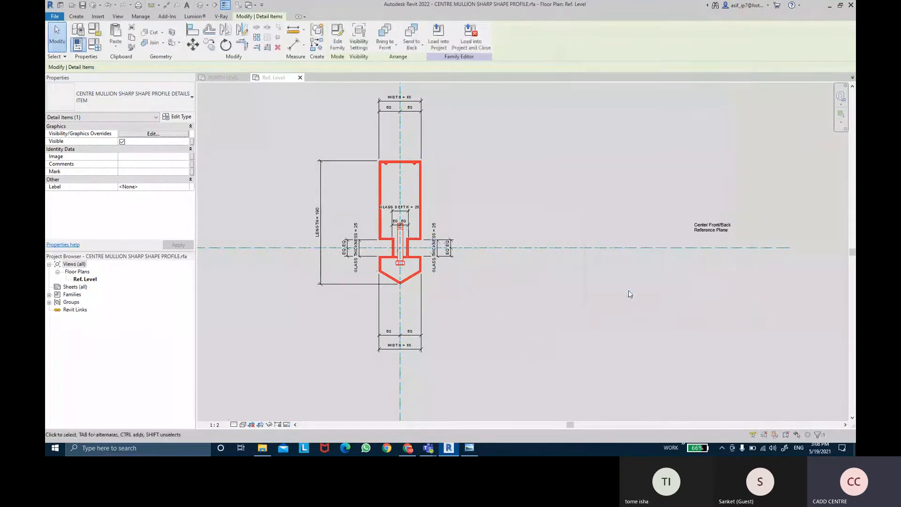
- Save and close the profile family while loading it into the project, overwriting the existing version and its parameter values
scroll(549, 205, "down", 3)
left_click(570, 186)
scroll(552, 198, "up", 2)
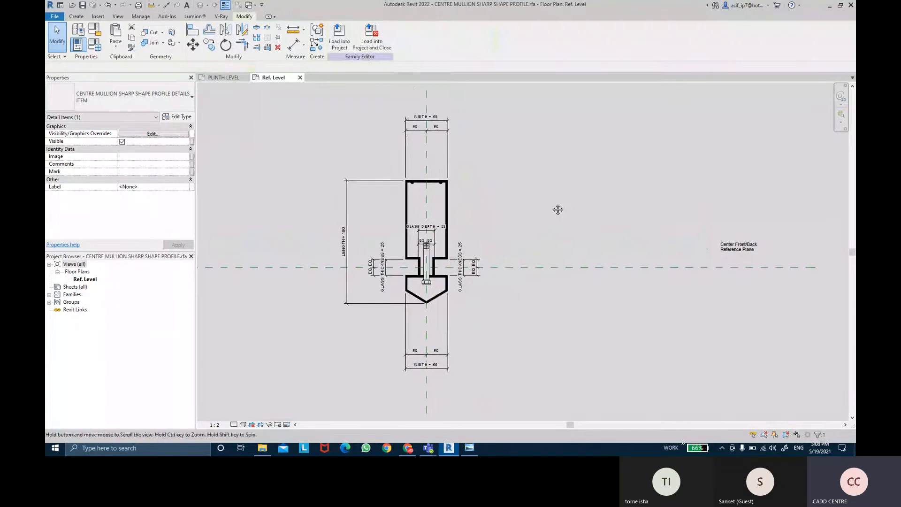
left_click(549, 202)
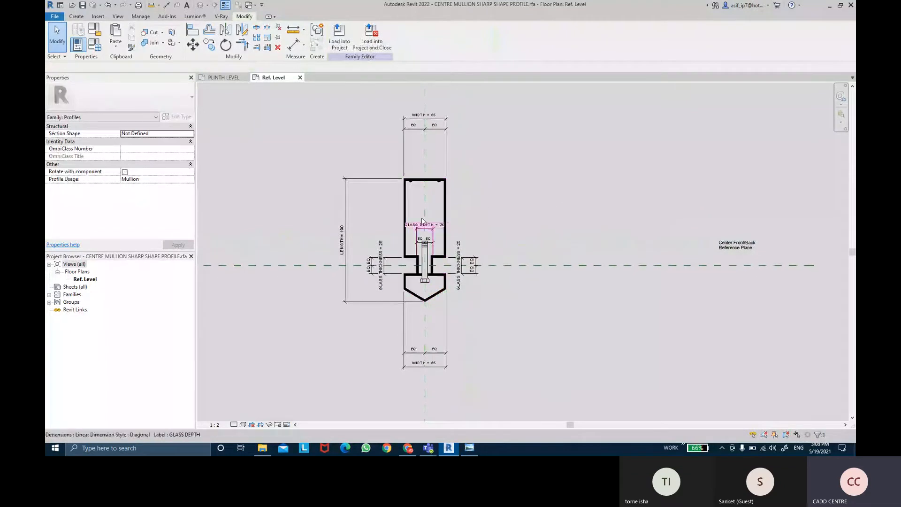
left_click(370, 51)
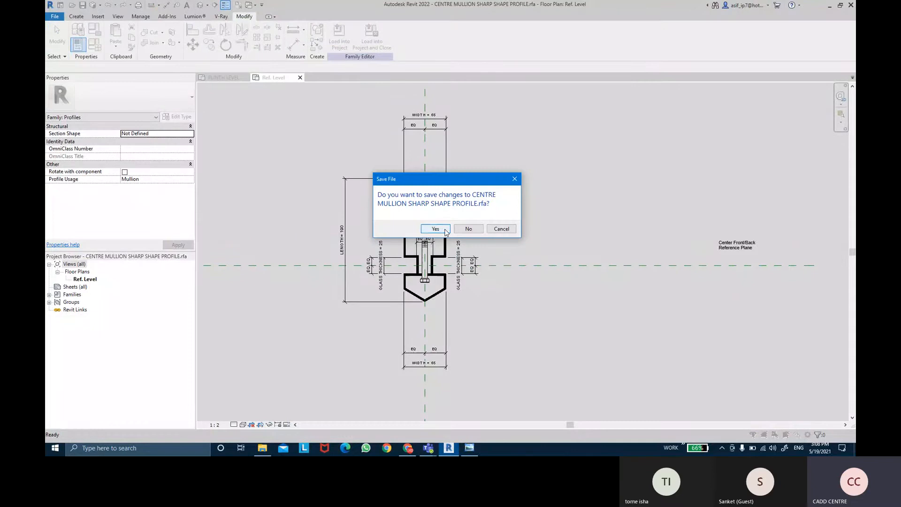
left_click(446, 231)
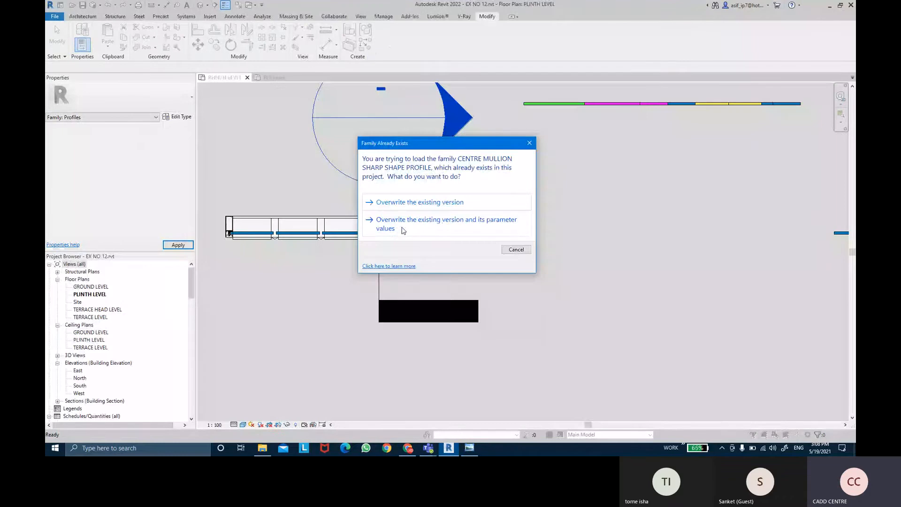
left_click(402, 225)
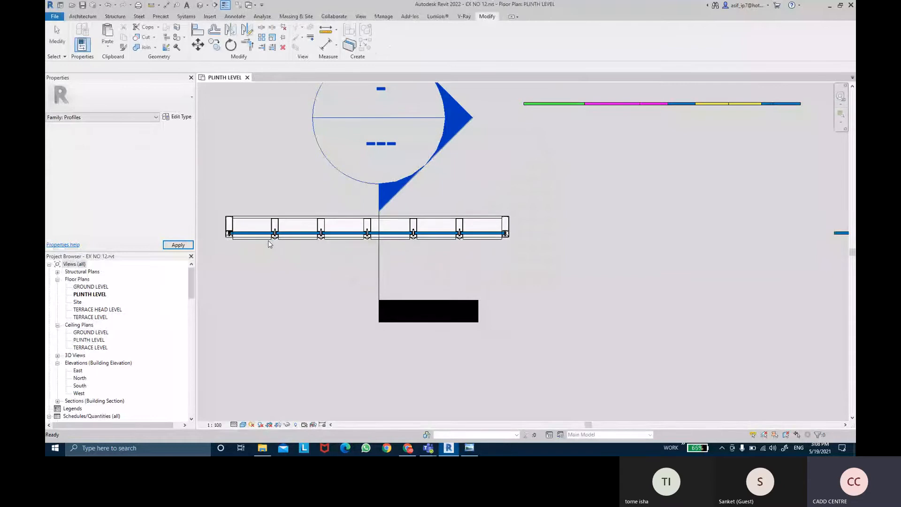
- Examine the centre mullions' profile and bolt details along the curtain wall in the PLINTH LEVEL plan
scroll(270, 240, "up", 5)
scroll(271, 242, "up", 6)
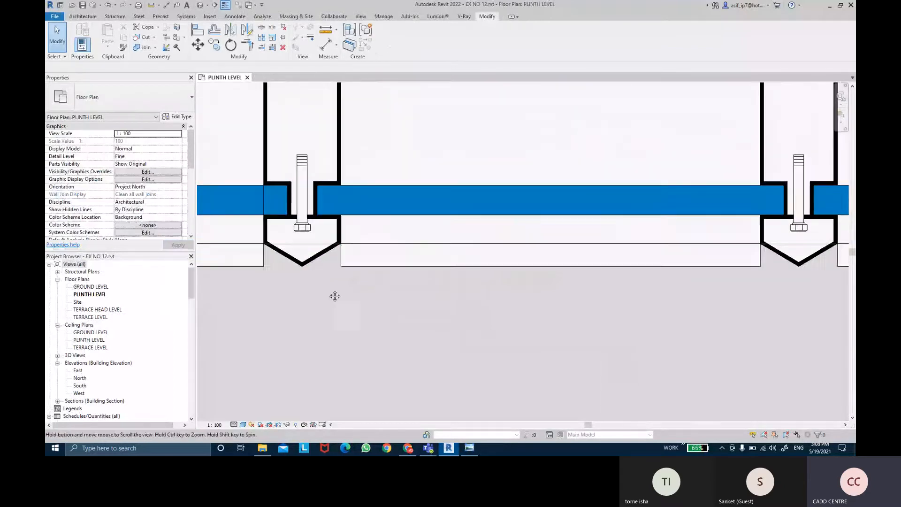
scroll(344, 311, "down", 3)
middle_click_drag(533, 348, 366, 323)
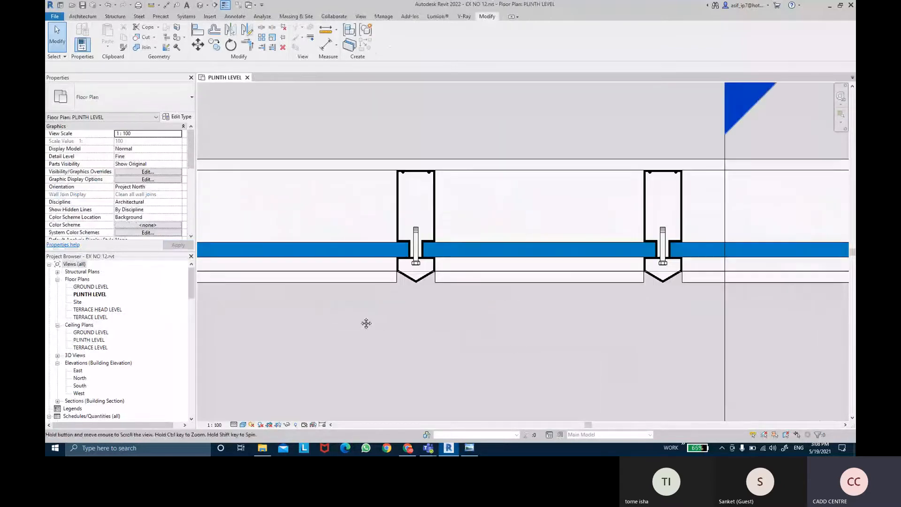
middle_click_drag(625, 303, 364, 277)
middle_click_drag(638, 290, 554, 281)
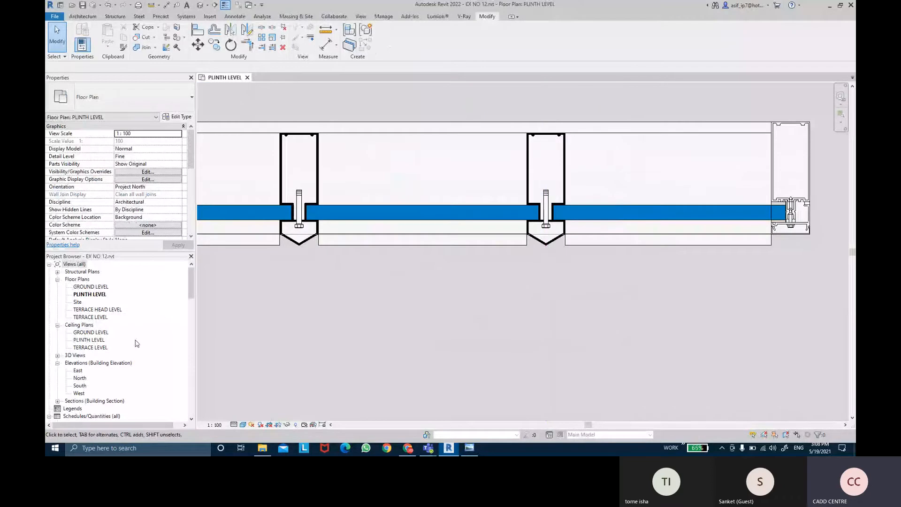
mouse_move(358, 287)
middle_mouse_down()
mouse_move(677, 282)
mouse_move(589, 293)
middle_mouse_up()
- Find the CENTRE MULLION SHARP SHAPE PROFILE family among the project's Profiles families and expand it to show its type
scroll(92, 362, "down", 3)
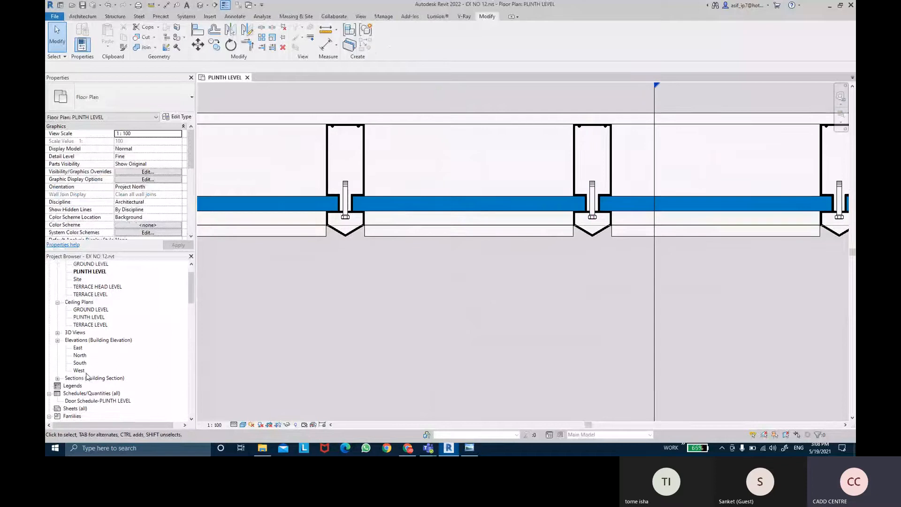
scroll(96, 376, "down", 5)
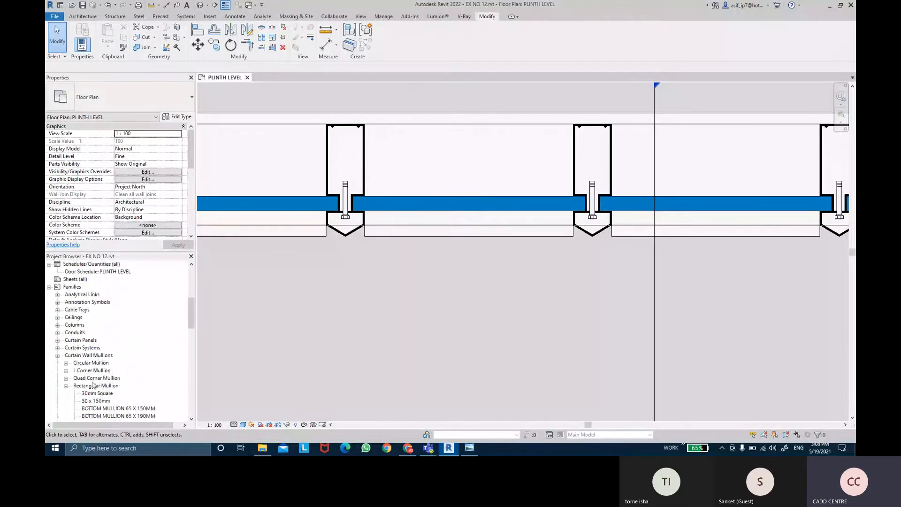
left_click(149, 408)
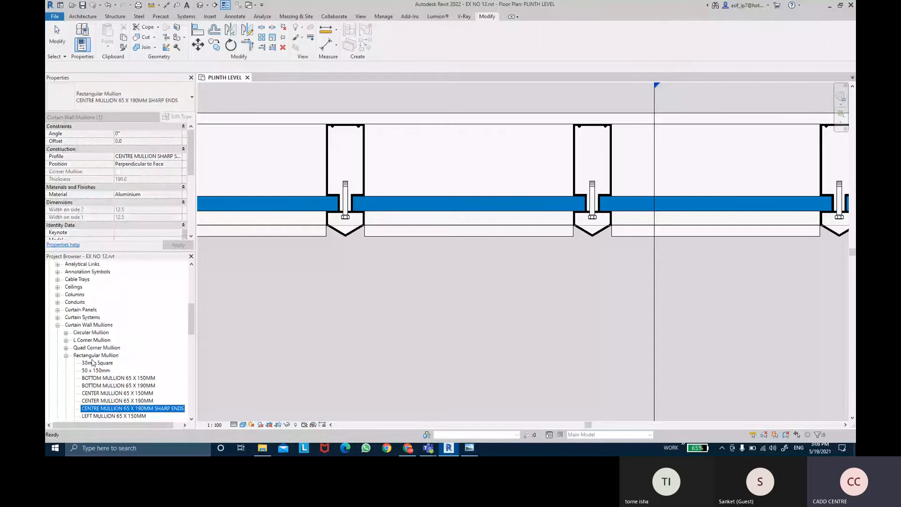
left_click(67, 356)
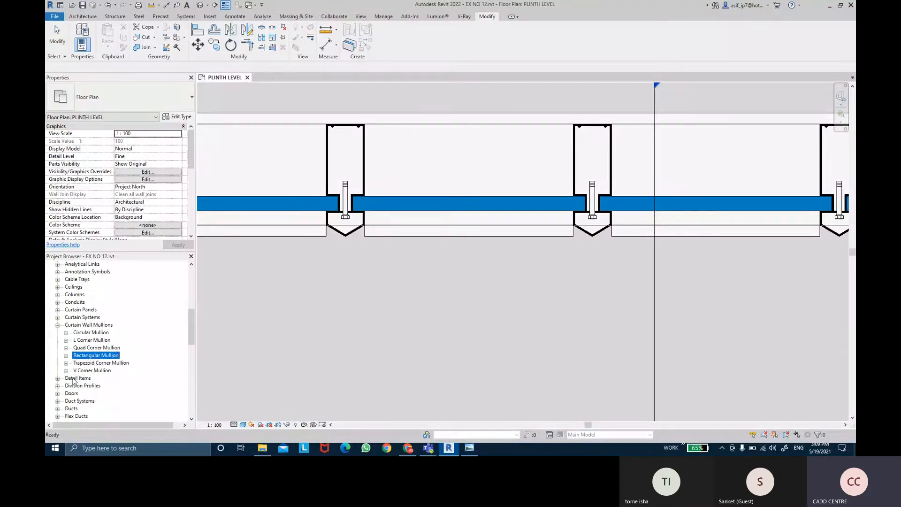
scroll(73, 381, "down", 2)
scroll(73, 379, "down", 5)
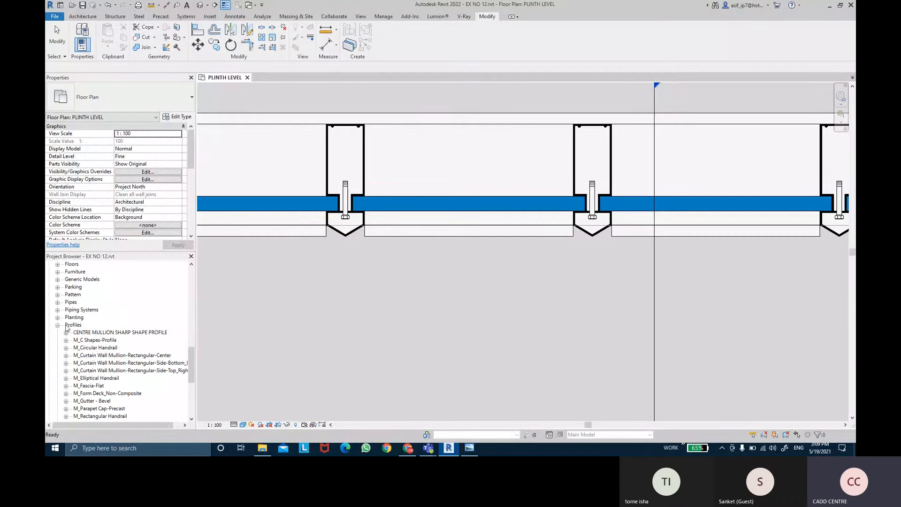
left_click(69, 325)
scroll(157, 386, "down", 4)
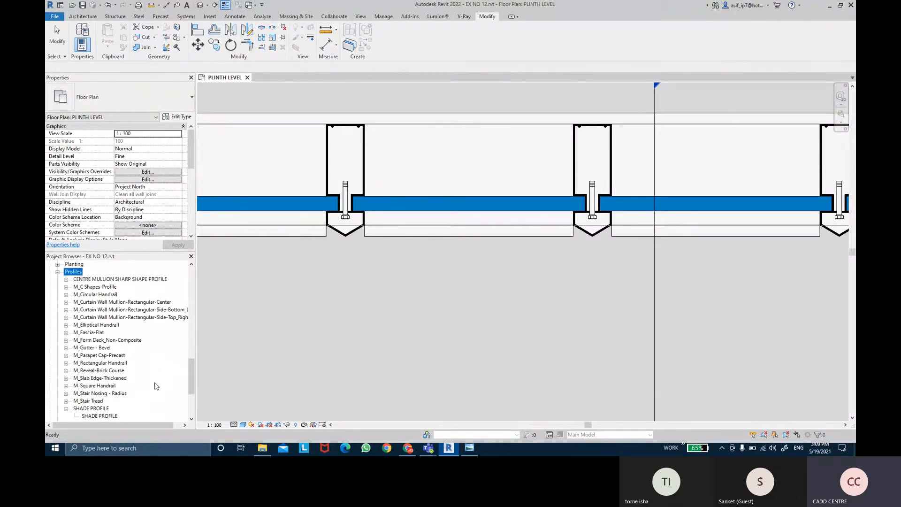
scroll(102, 383, "up", 3)
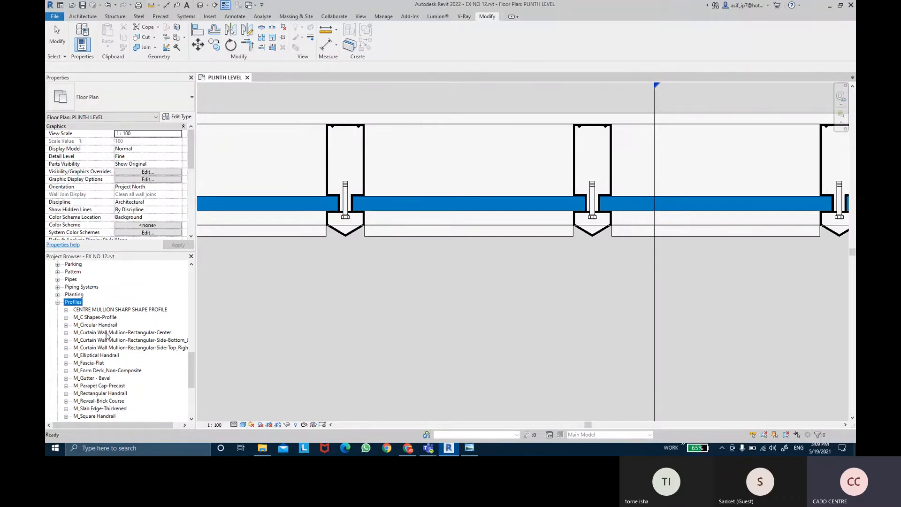
left_click(139, 312)
left_click(66, 310)
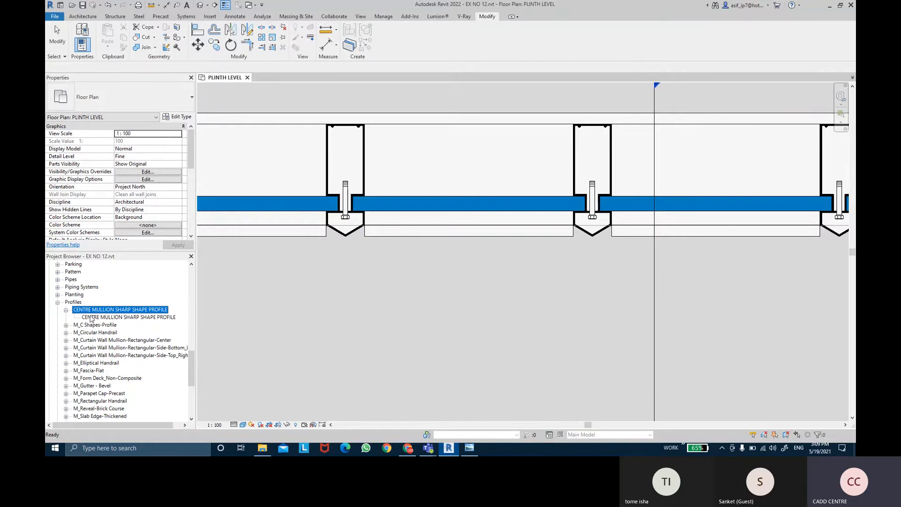
- Set the LENGTH type parameter of the CENTRE MULLION SHARP SHAPE PROFILE type to 250
left_click(105, 317)
right_click(105, 318)
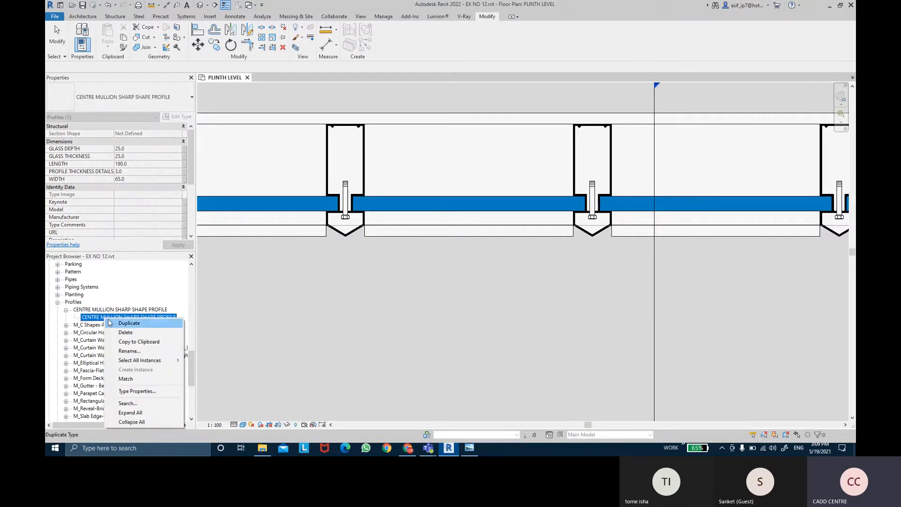
left_click(142, 392)
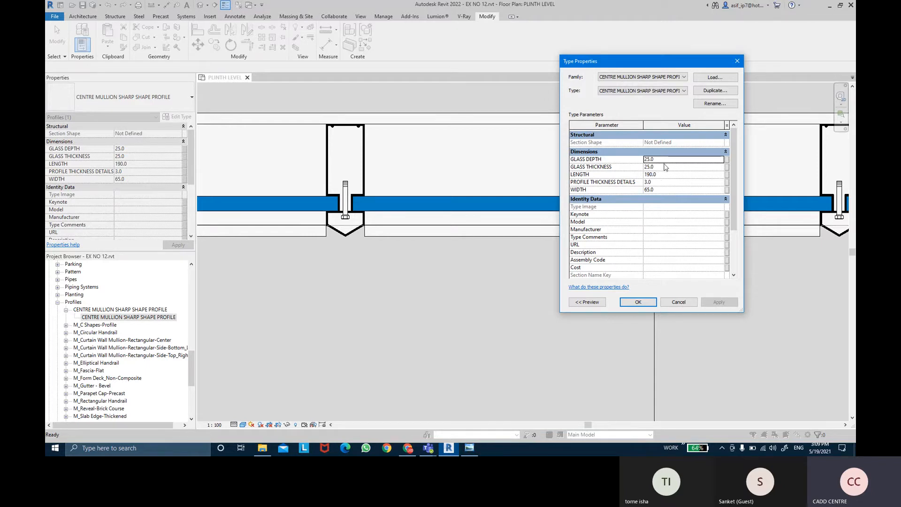
left_click(663, 174)
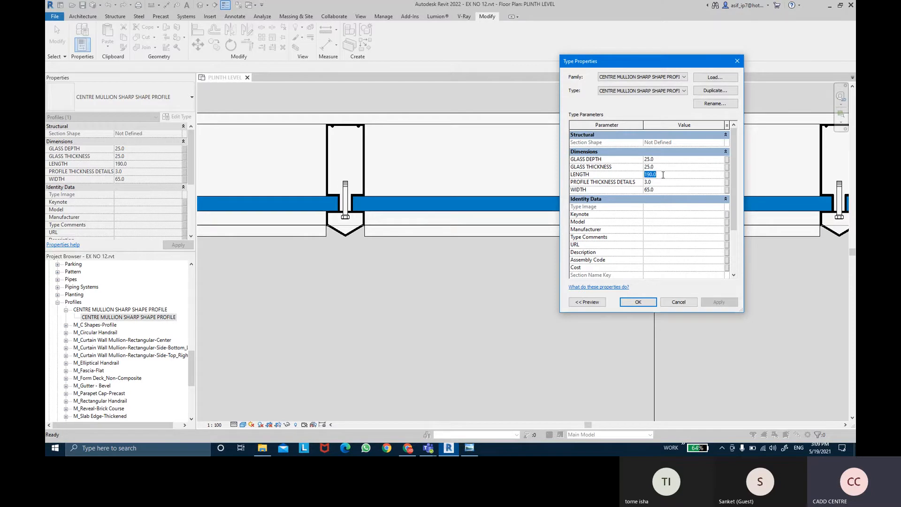
type("25")
left_click(638, 302)
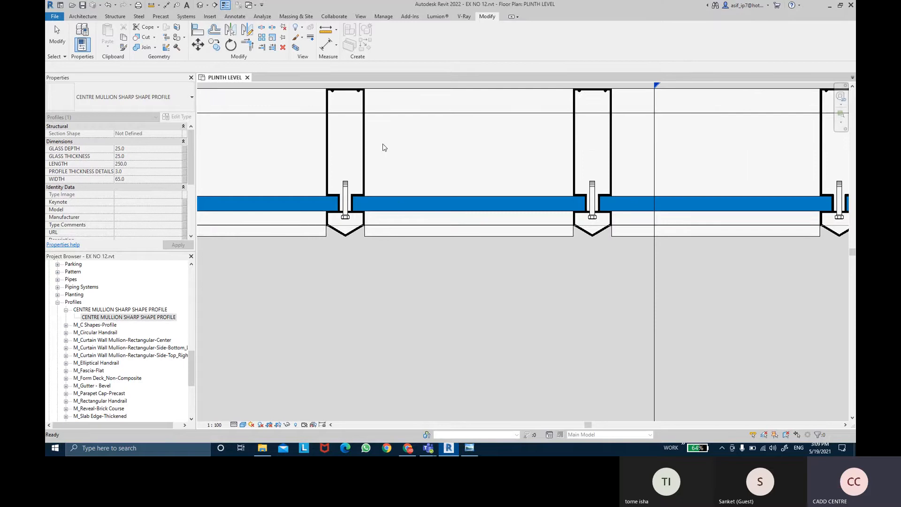
- Set the WIDTH type parameter of the CENTRE MULLION SHARP SHAPE PROFILE type to 100
scroll(387, 190, "down", 3)
middle_click_drag(390, 195, 528, 197)
scroll(540, 163, "up", 4)
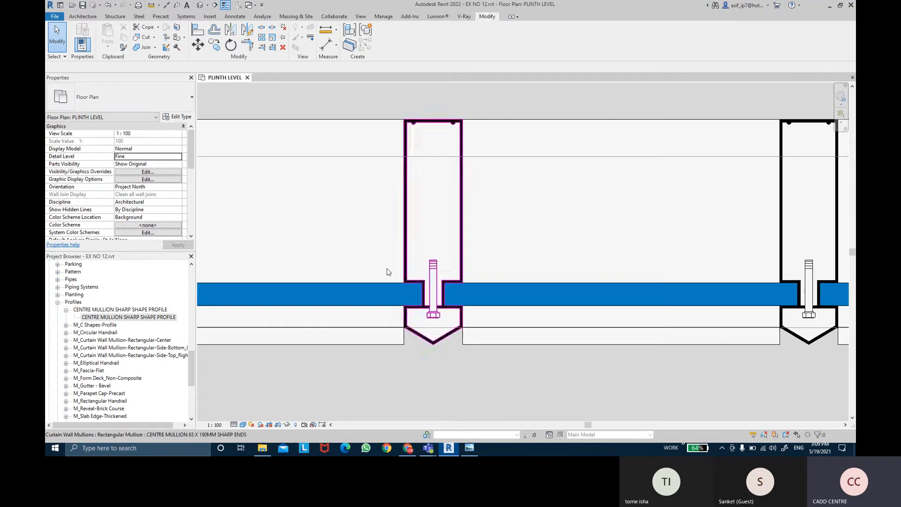
left_click(142, 318)
right_click(141, 318)
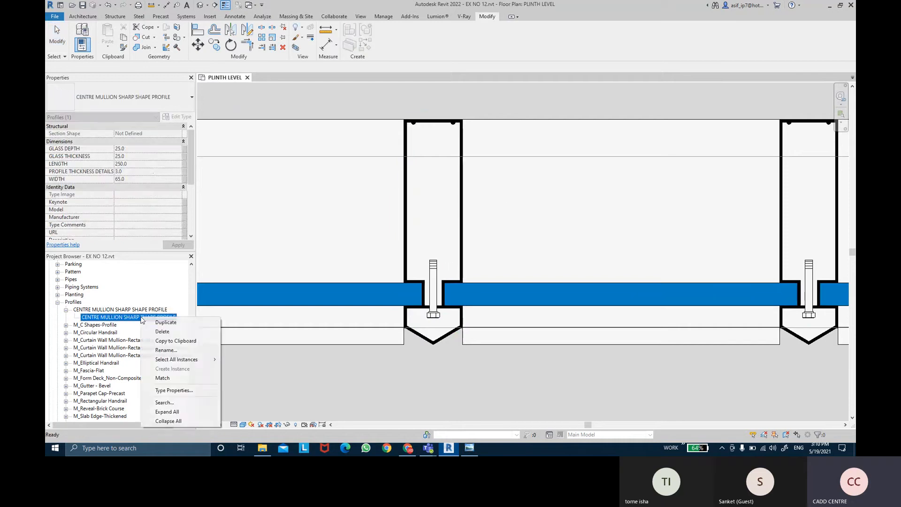
left_click(174, 390)
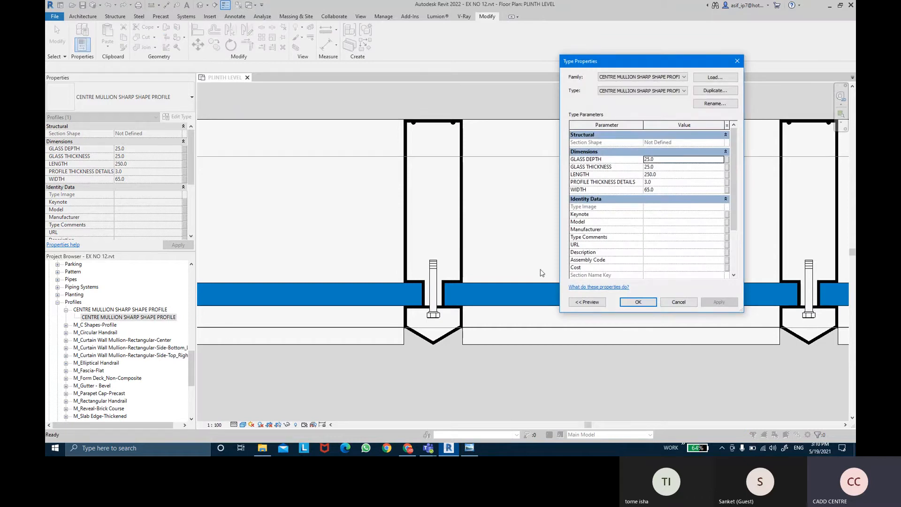
left_click(666, 189)
type("100")
left_click(639, 303)
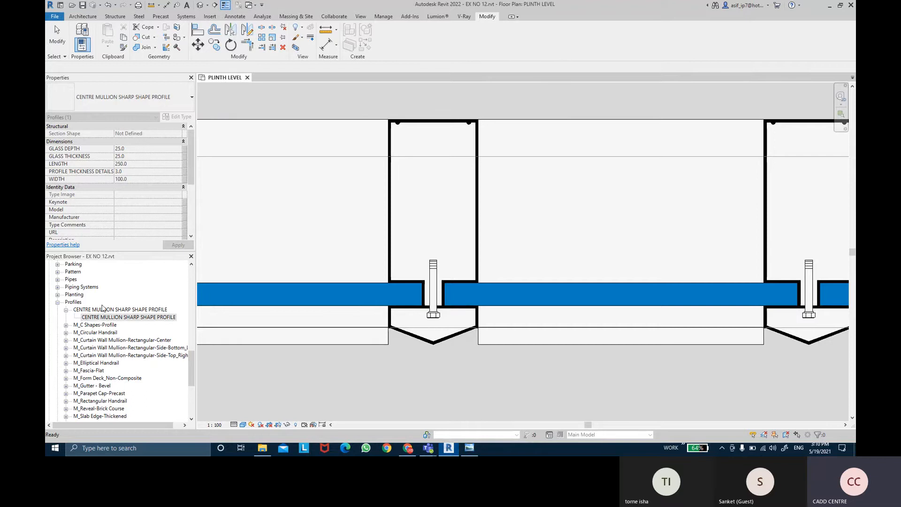
- Examine the resized centre mullions along the curtain wall and compare their bolt detail with the left end mullion's
scroll(410, 239, "down", 3)
left_click(512, 295)
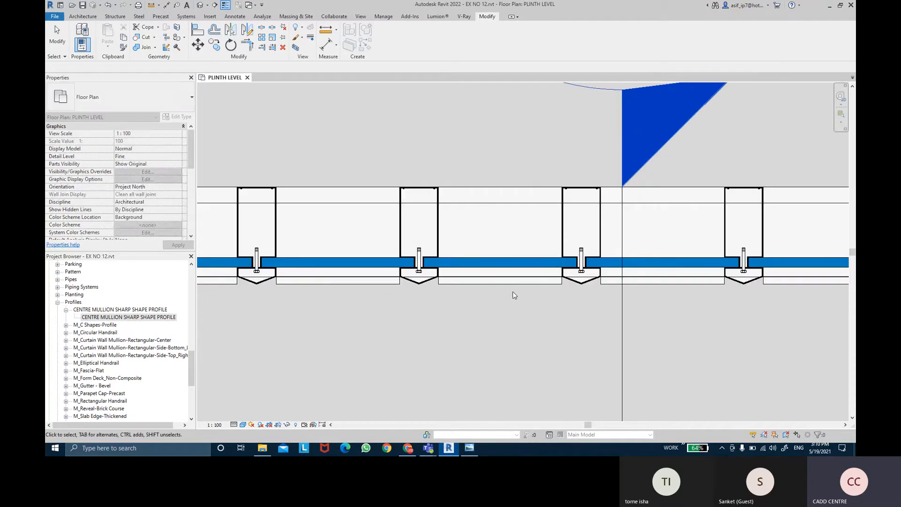
scroll(513, 295, "down", 2)
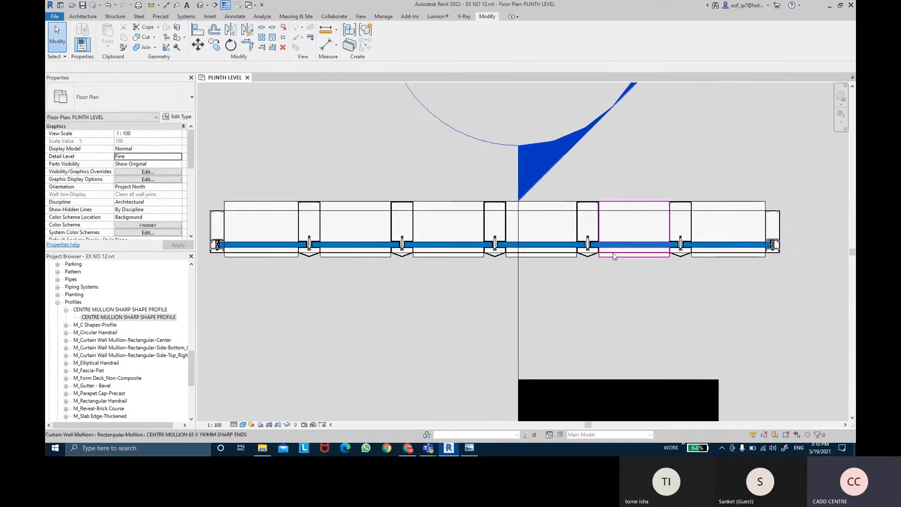
scroll(655, 264, "up", 2)
scroll(466, 270, "up", 1)
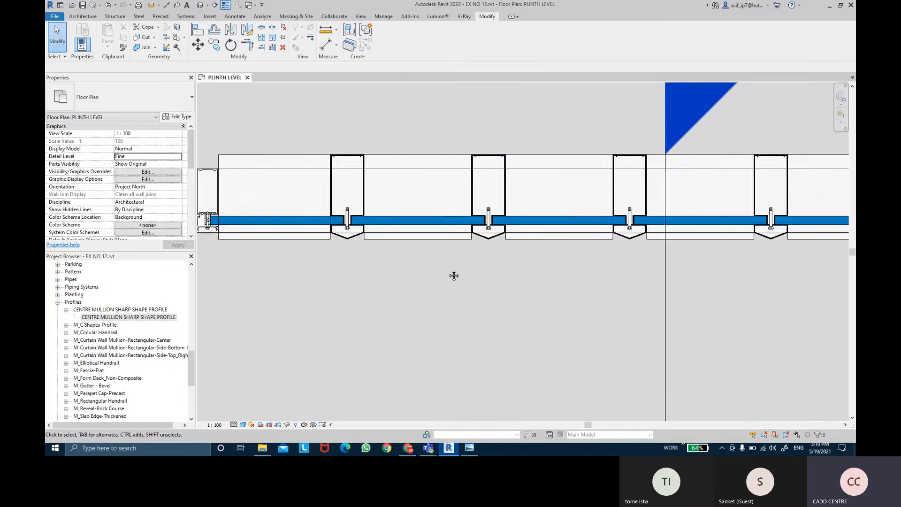
scroll(439, 253, "up", 3)
middle_click_drag(400, 260, 506, 274)
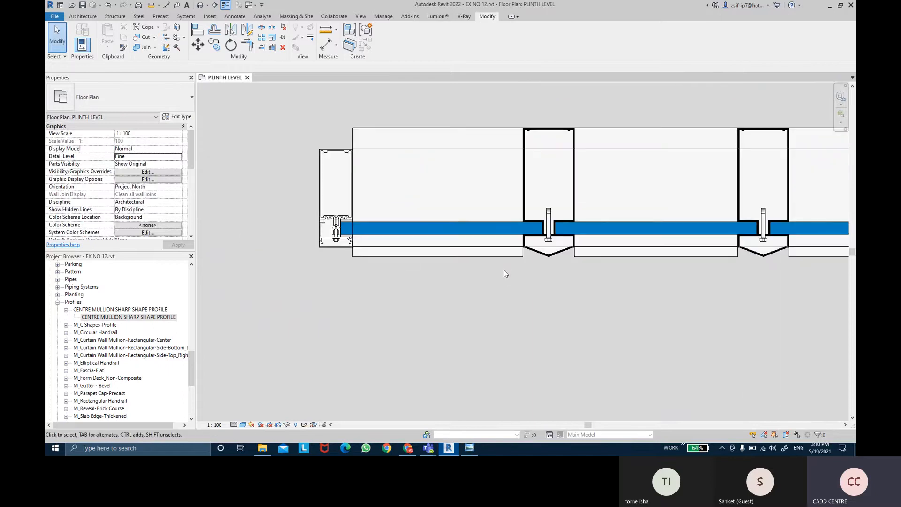
scroll(506, 274, "up", 3)
scroll(312, 251, "up", 2)
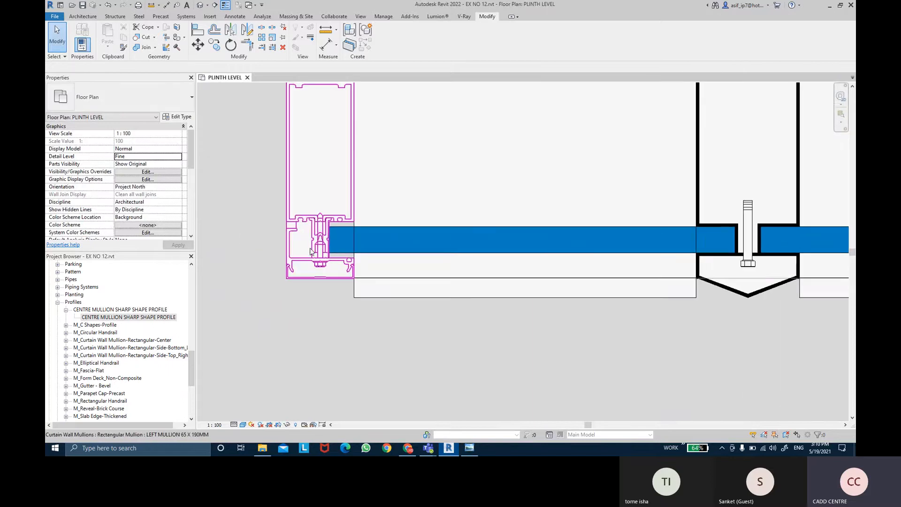
middle_click_drag(524, 254, 469, 264)
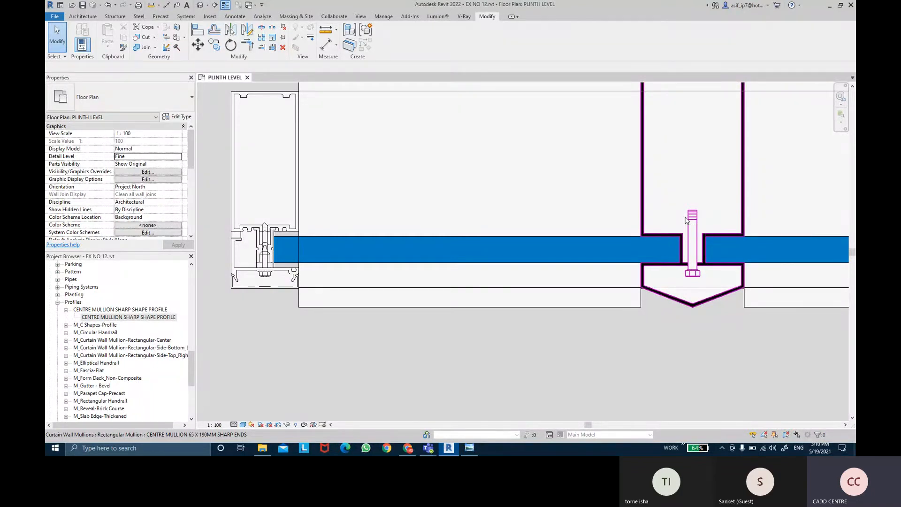
scroll(728, 324, "down", 5)
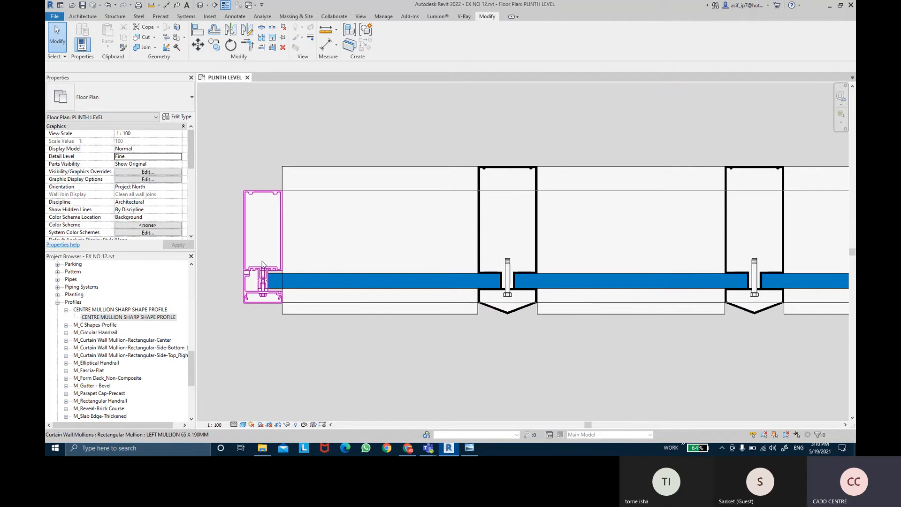
- Switch to Windows Photo Viewer, look back through the previous reference images, and close the viewer
left_click(471, 449)
left_click(435, 430)
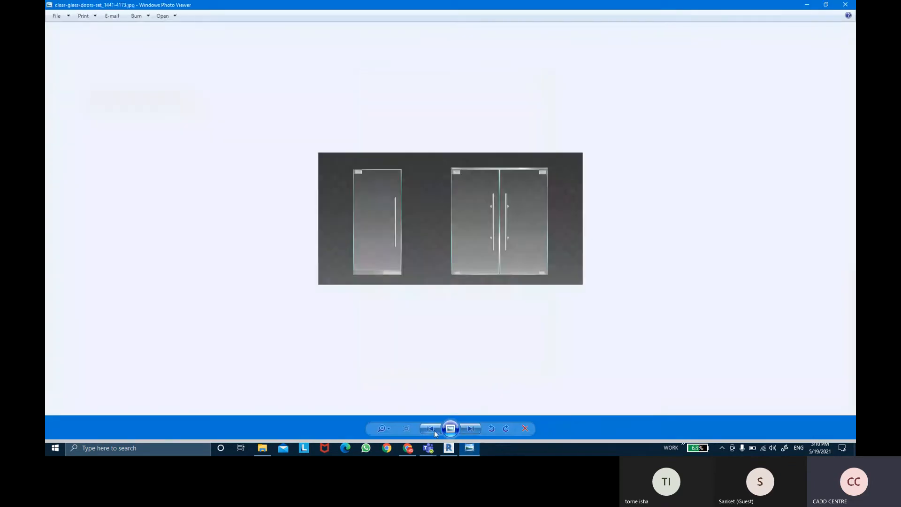
left_click(435, 430)
left_click(435, 430)
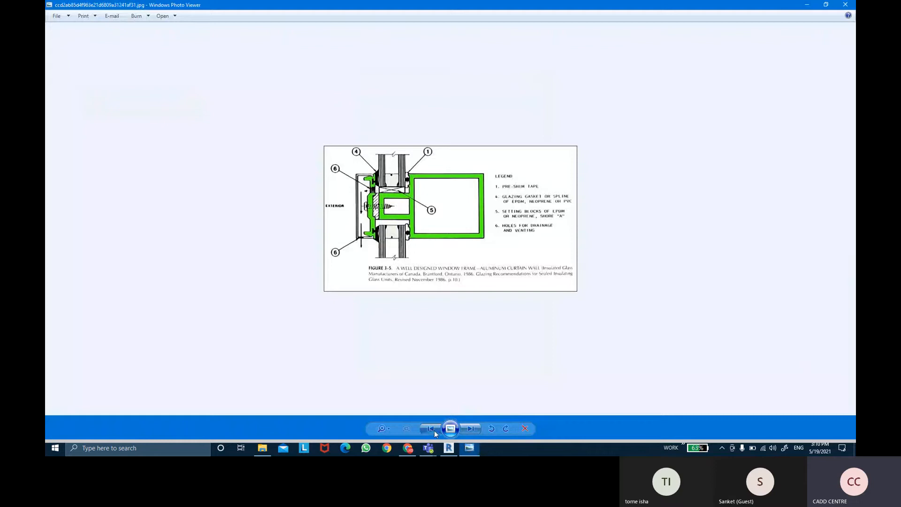
left_click(435, 430)
left_click(435, 430)
left_click(435, 430)
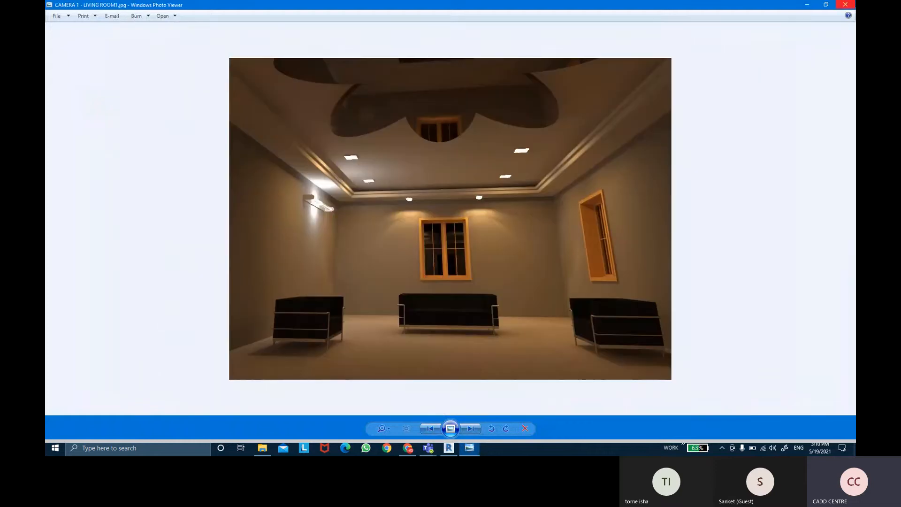
left_click(850, 4)
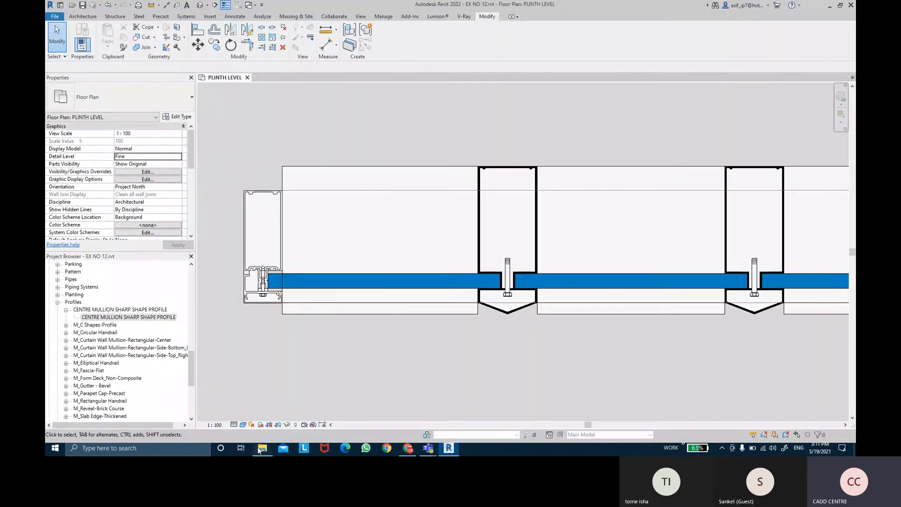
- Switch to File Explorer, browse the REVIT-THE BIM SOLUTION CLASS folder, and open the wide outside corner mullion reference image
left_click(263, 447)
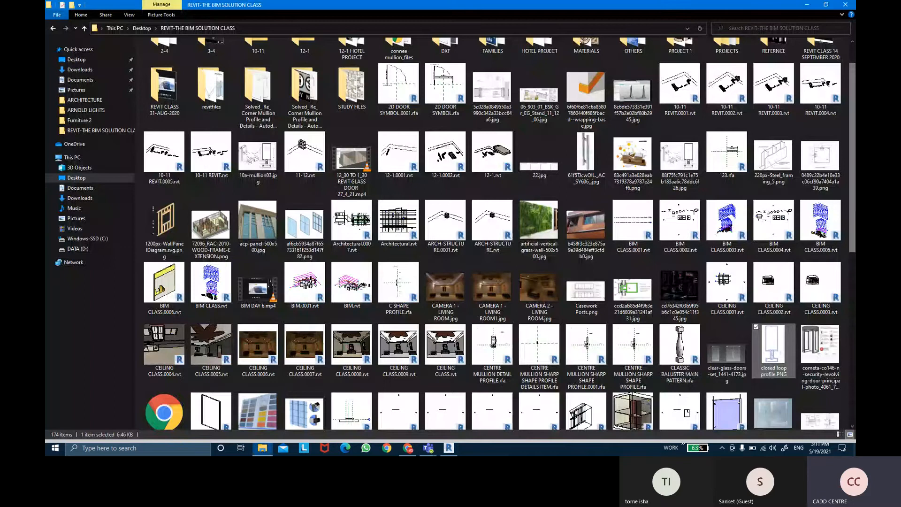
scroll(499, 235, "down", 1)
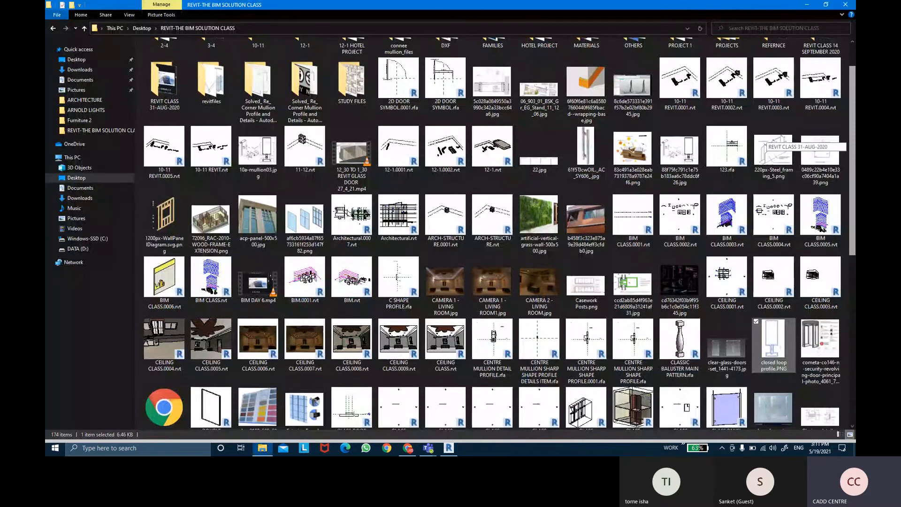
scroll(499, 234, "down", 3)
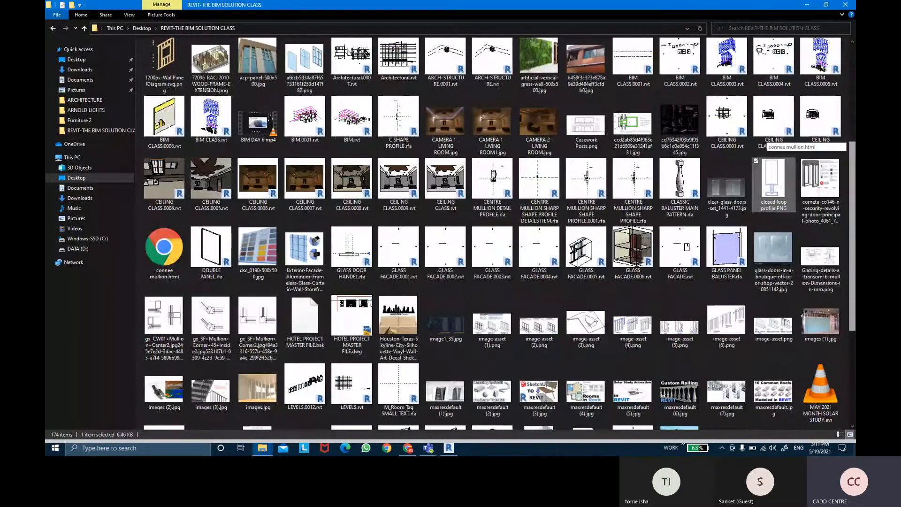
scroll(499, 235, "down", 2)
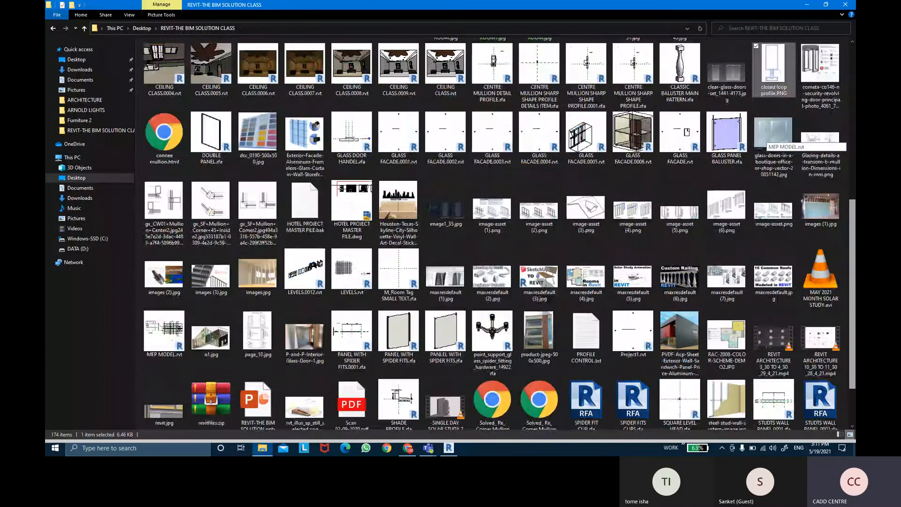
scroll(500, 235, "down", 2)
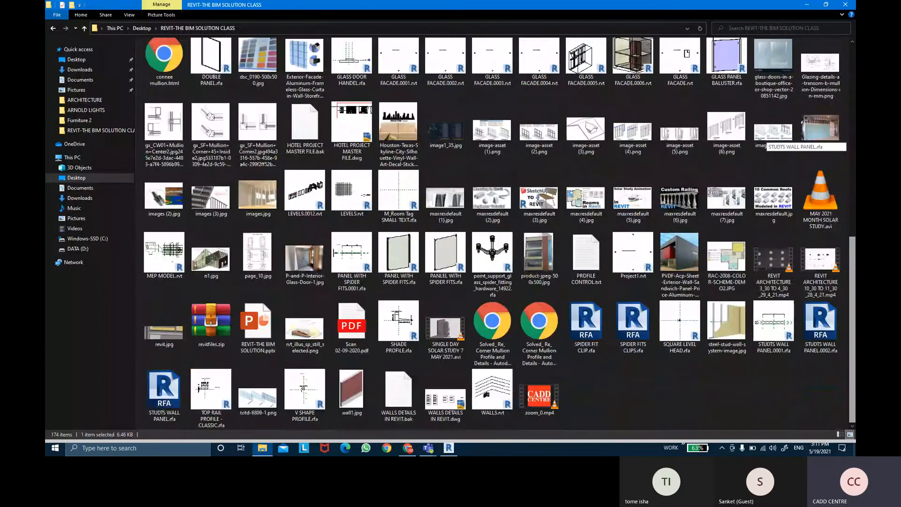
scroll(854, 323, "up", 3)
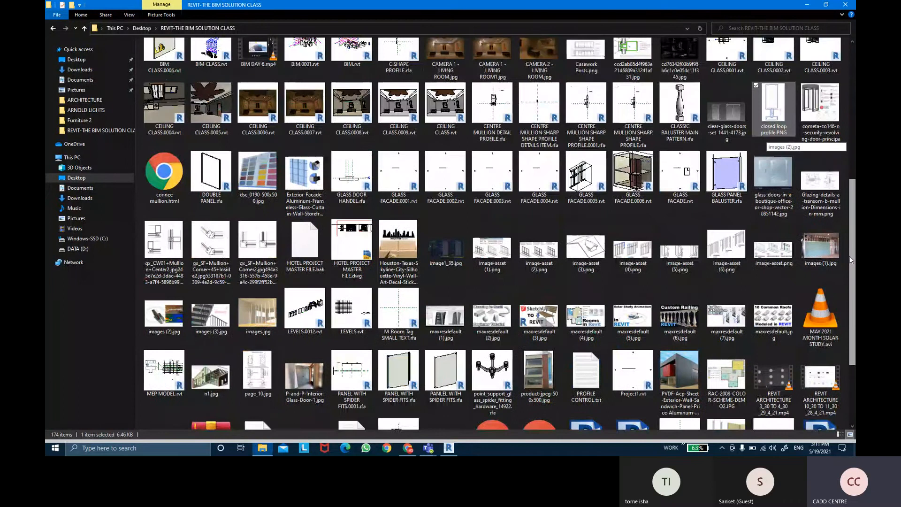
scroll(851, 263, "up", 3)
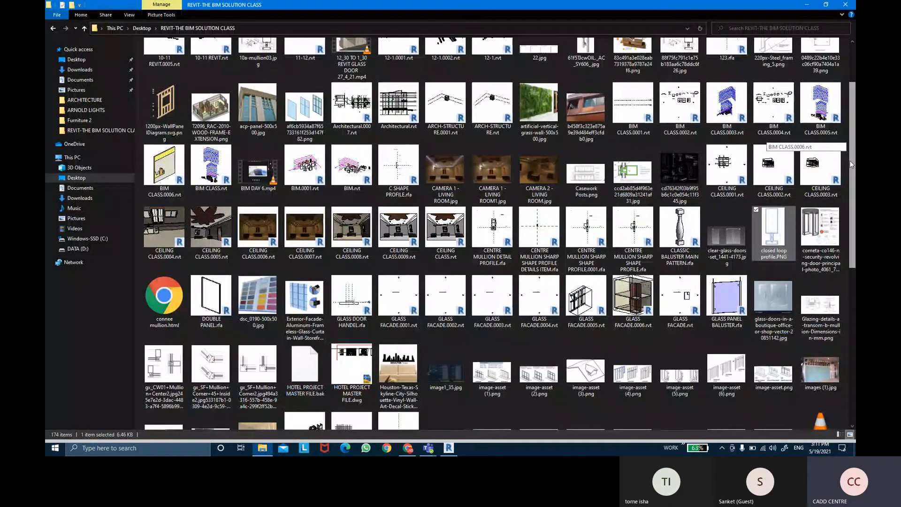
left_click_drag(852, 164, 854, 125)
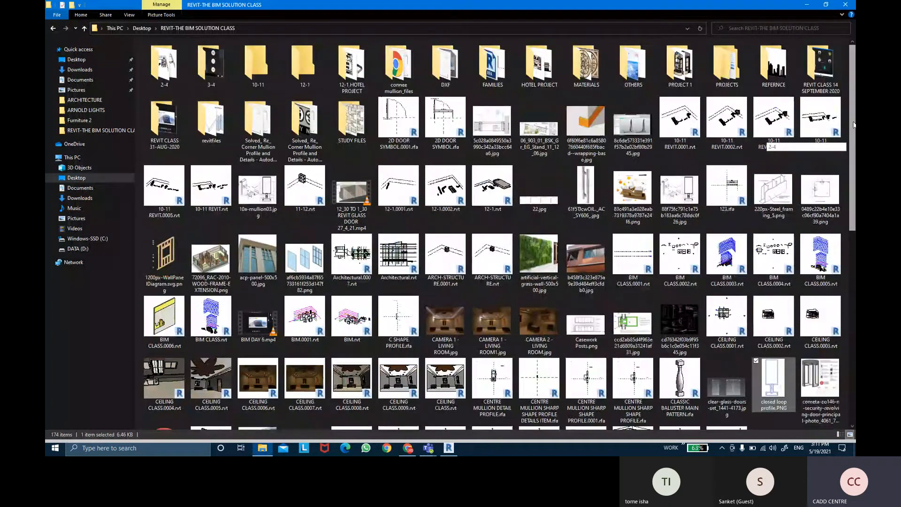
left_click(833, 198)
double_click(834, 198)
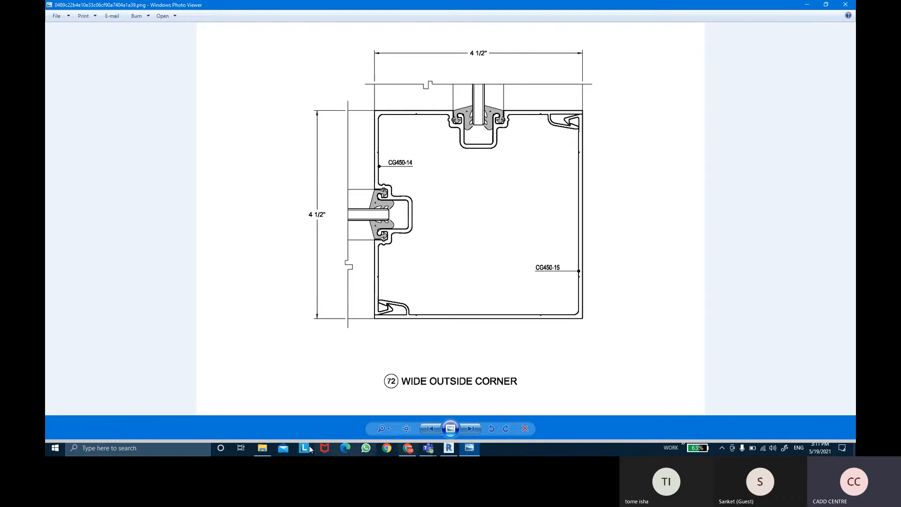
- Switch back to Revit and open the Section 2 view from its section line crossing the curtain wall in plan
left_click(457, 451)
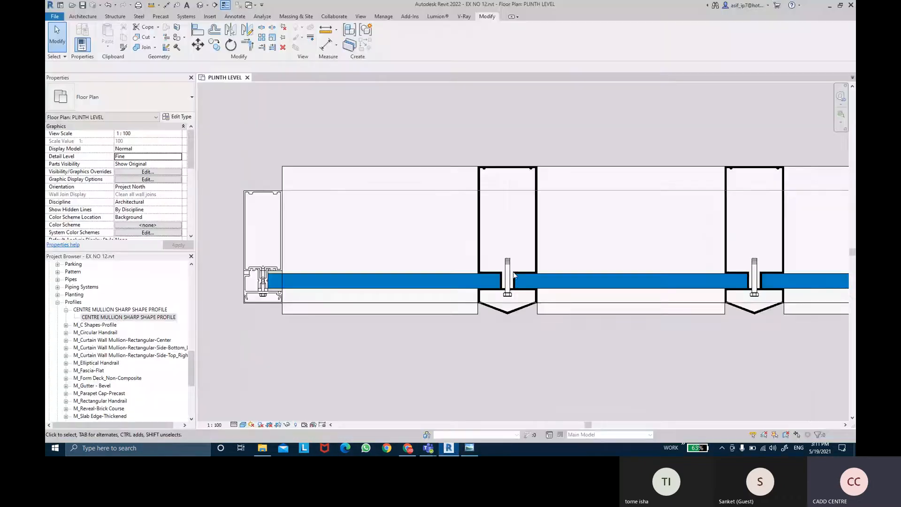
scroll(536, 316, "down", 4)
middle_click_drag(584, 334, 480, 249)
scroll(480, 248, "down", 2)
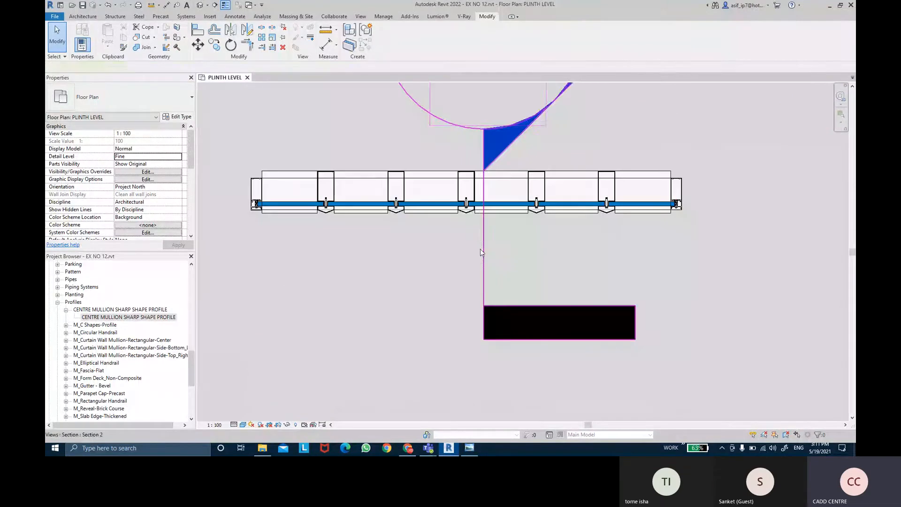
left_click(480, 249)
right_click(481, 249)
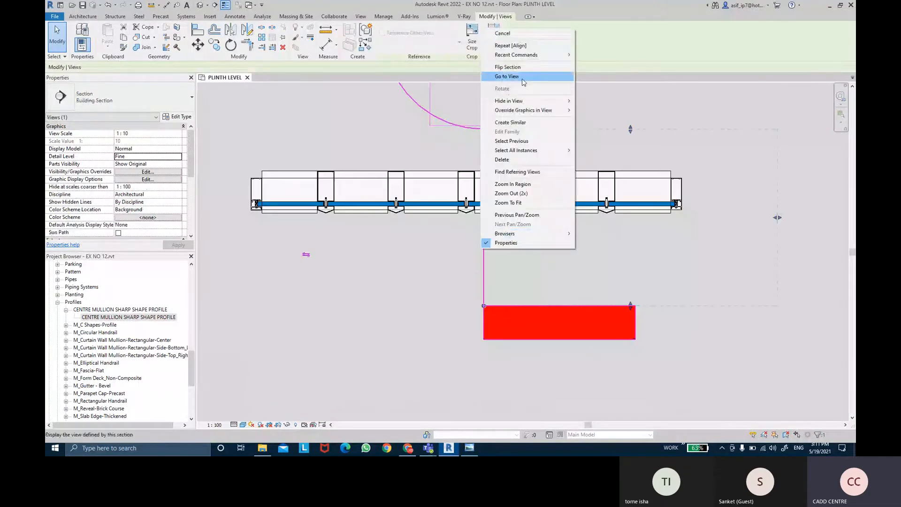
left_click(507, 76)
- Examine the cut horizontal centre mullions and their bolt details along the glass in Section 2
scroll(518, 304, "up", 4)
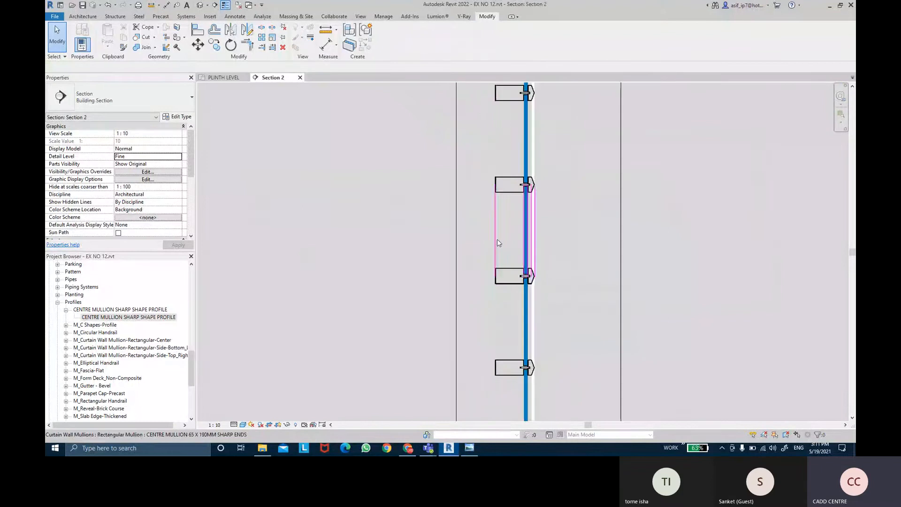
scroll(600, 160, "up", 3)
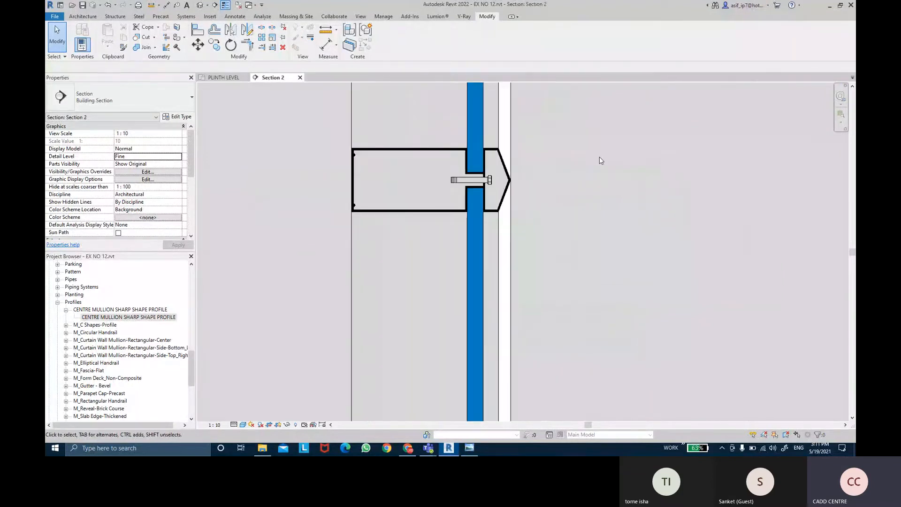
scroll(548, 190, "up", 4)
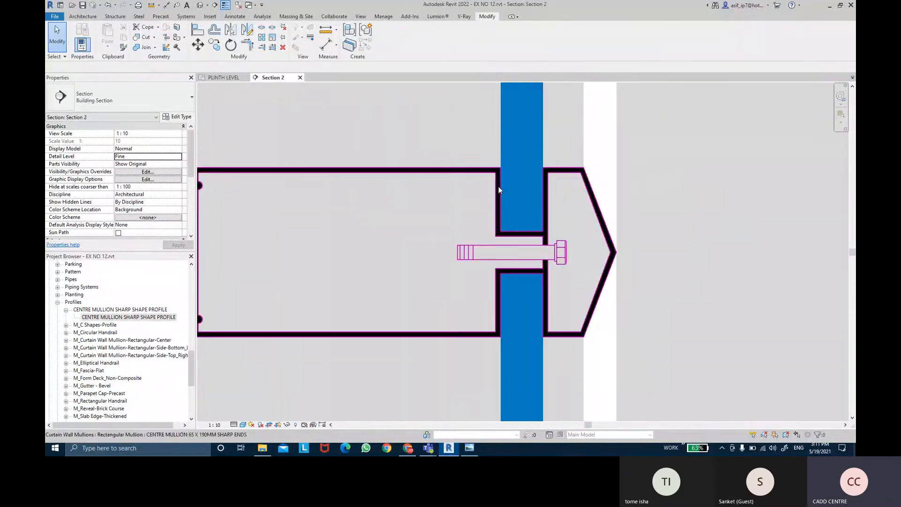
scroll(554, 150, "down", 4)
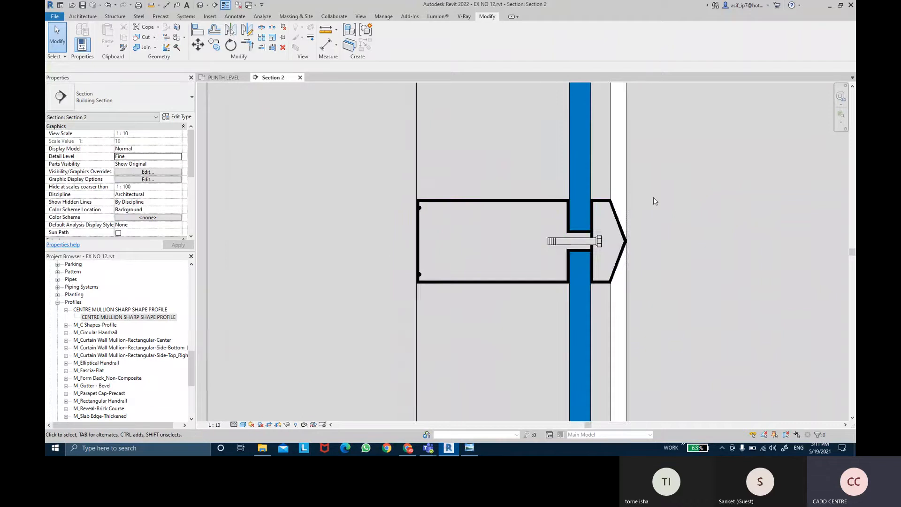
scroll(653, 197, "down", 6)
middle_click_drag(654, 199, 581, 201)
middle_click_drag(616, 376, 558, 217)
scroll(556, 221, "up", 4)
middle_click_drag(502, 256, 511, 209)
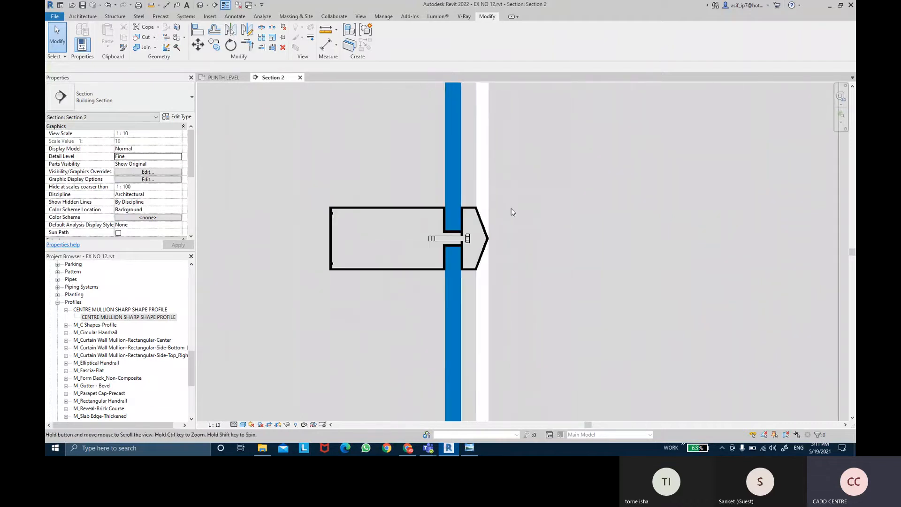
scroll(514, 212, "down", 3)
middle_click_drag(497, 299, 496, 228)
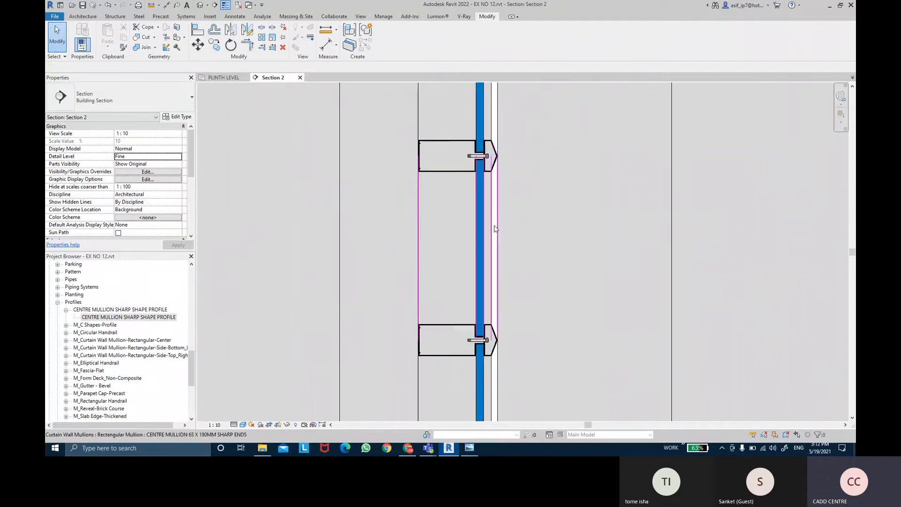
middle_click_drag(485, 313, 484, 241)
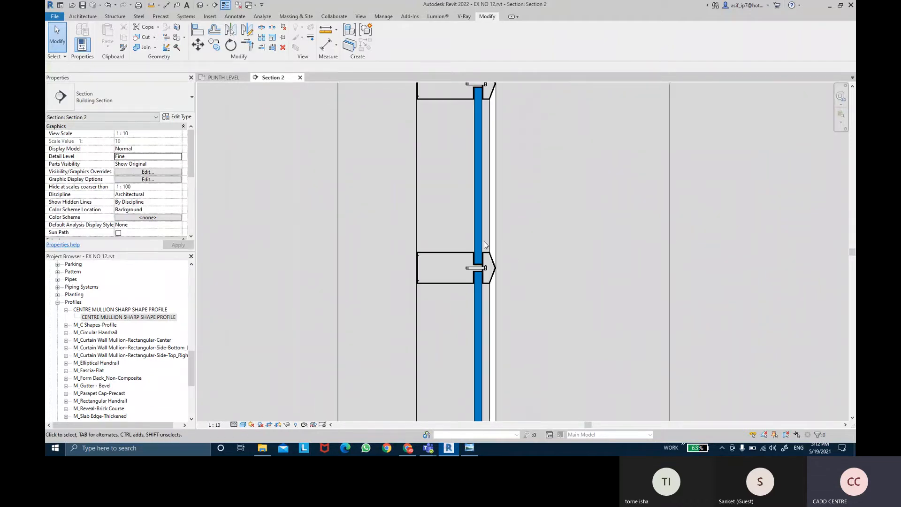
- Open the default 3D view and isolate the curtain wall with grids and mullions using a selection box
left_click(199, 6)
scroll(497, 293, "up", 3)
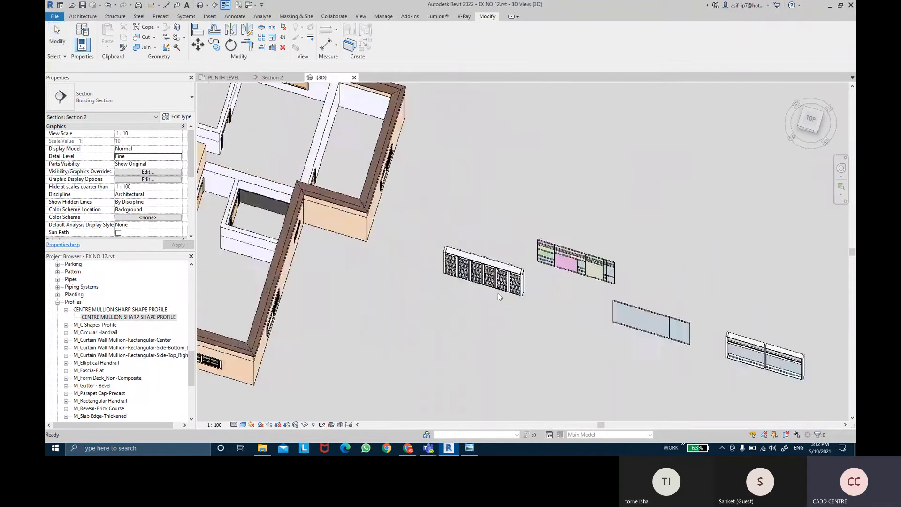
scroll(497, 293, "up", 4)
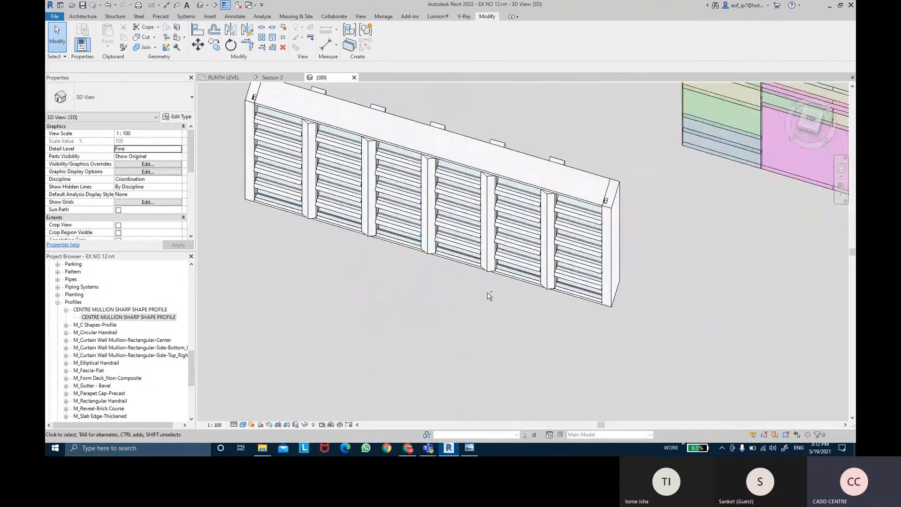
middle_click_drag(487, 292, 531, 155, "shift")
scroll(497, 236, "down", 2)
left_click(498, 236)
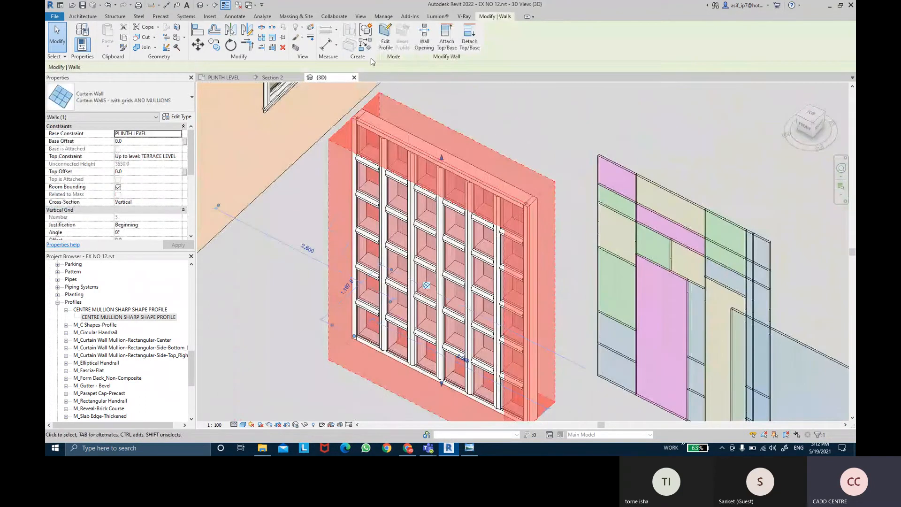
key("ctrl")
left_click(296, 48)
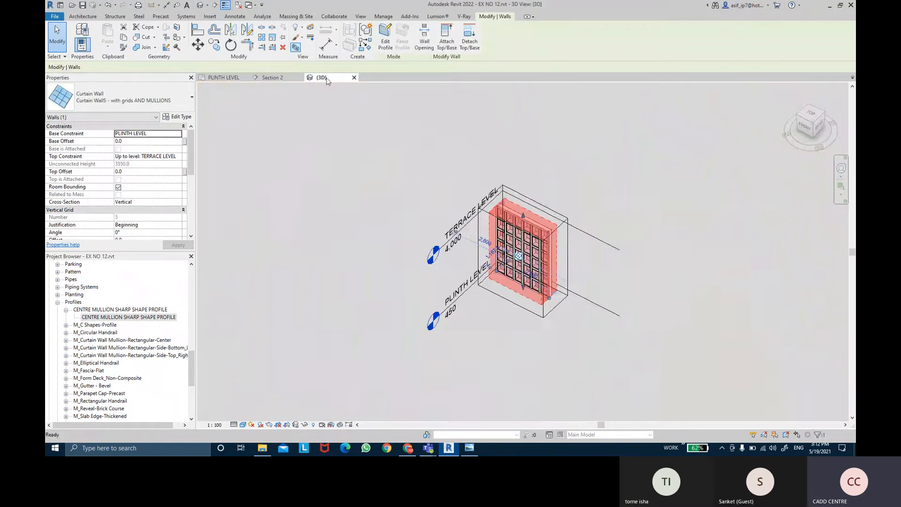
- Pull the section box's side face inward so it cuts vertically through the curtain wall's horizontal mullions
scroll(546, 260, "up", 3)
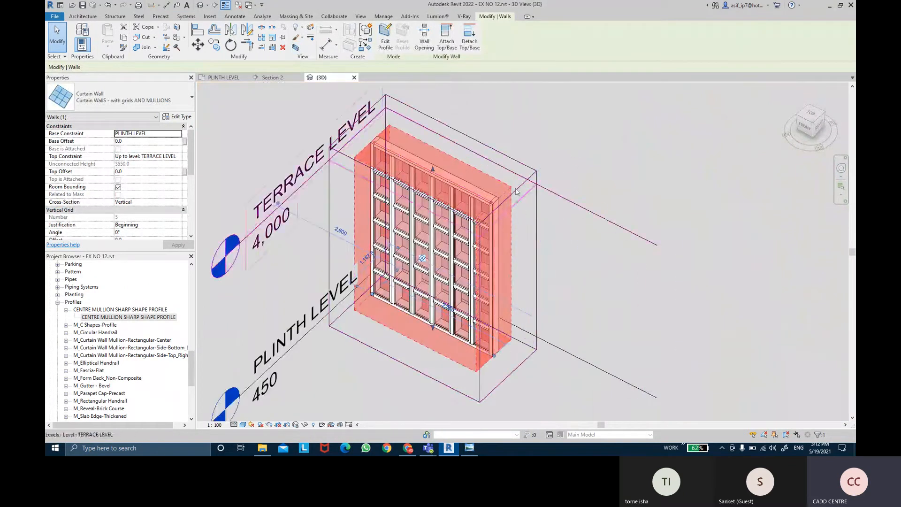
left_click(525, 163)
left_click_drag(502, 282, 456, 258)
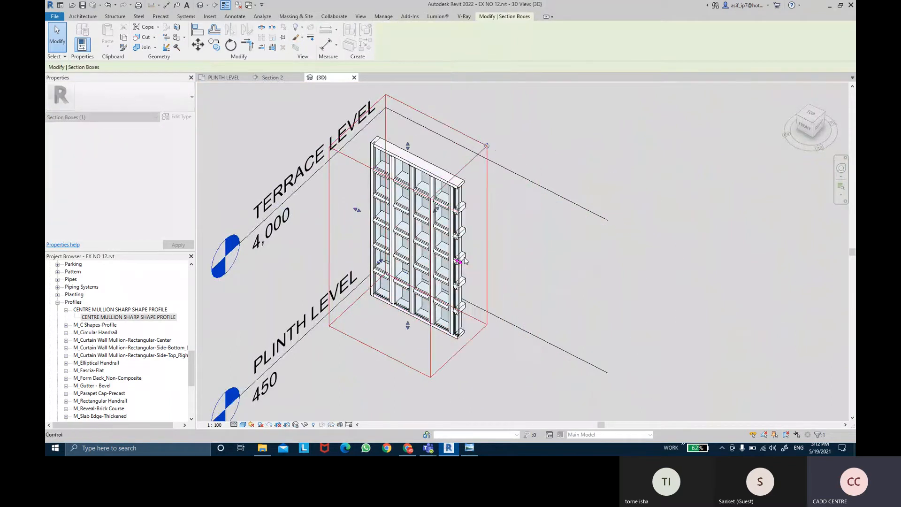
- Lower the section box's top face below the curtain wall's head to cut through the vertical mullions
scroll(525, 289, "up", 3)
scroll(464, 290, "up", 2)
middle_click_drag(496, 290, 474, 210, "shift")
middle_click_drag(474, 210, 498, 288)
scroll(432, 230, "down", 1)
middle_click_drag(432, 230, 453, 336)
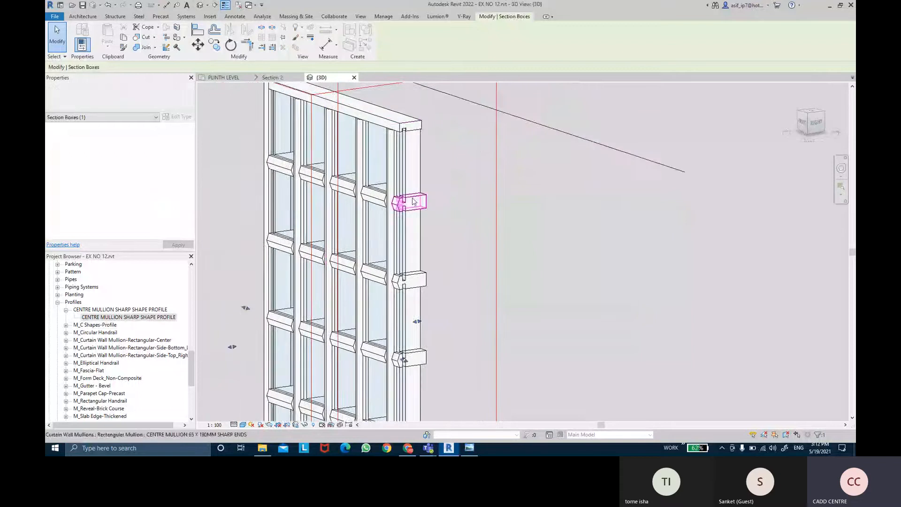
middle_click_drag(413, 204, 419, 276)
left_click_drag(330, 129, 330, 213)
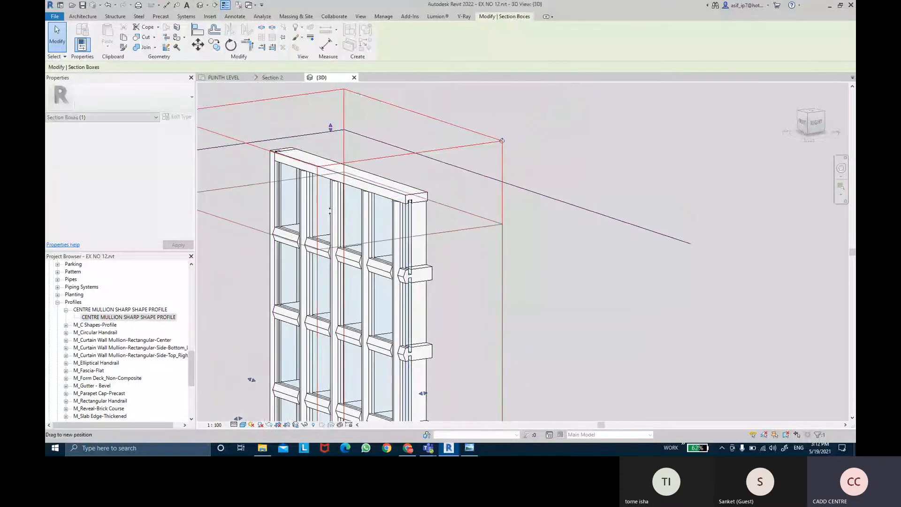
- Inspect the cut vertical and horizontal mullions of the sectioned curtain wall from several angles in 3D
middle_click_drag(462, 196, 580, 206, "shift")
left_click(456, 346)
scroll(450, 320, "down", 1)
scroll(462, 249, "up", 5)
scroll(462, 249, "down", 1)
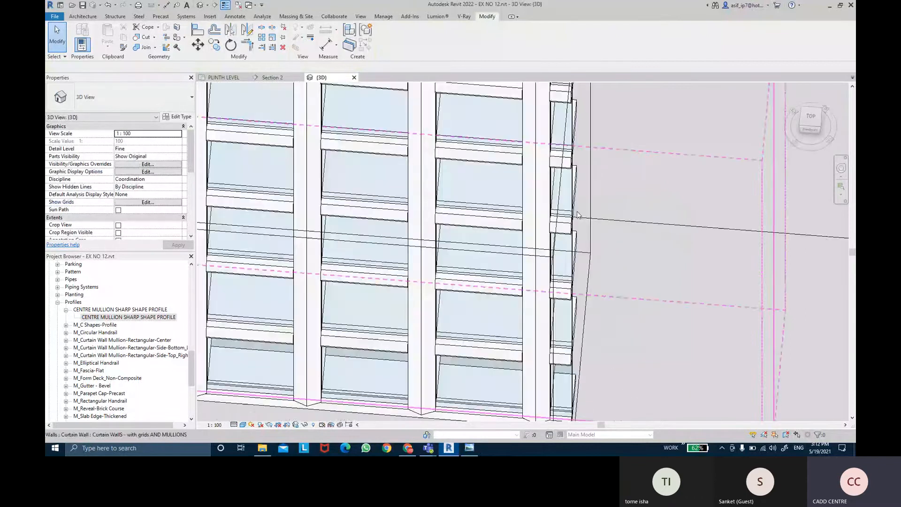
scroll(564, 211, "down", 1)
middle_click_drag(493, 214, 563, 237, "shift")
middle_click_drag(660, 254, 644, 288, "shift")
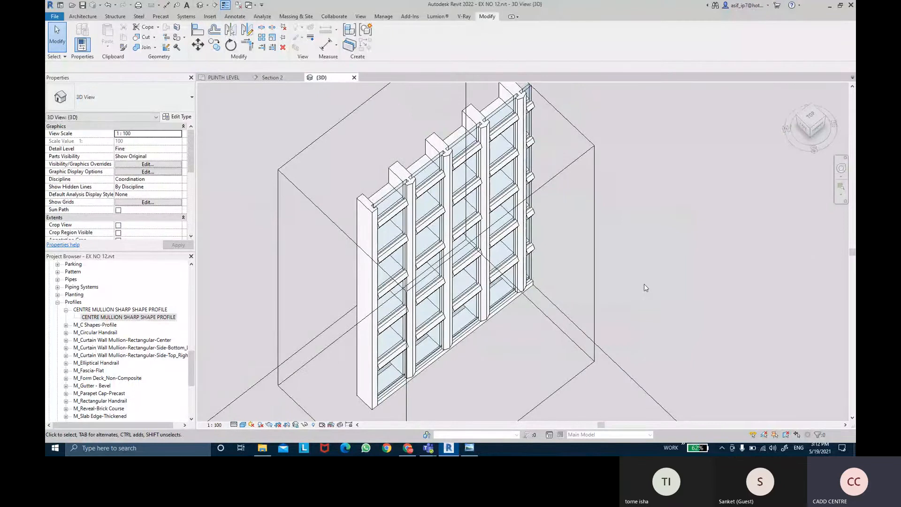
- Review the centre mullions in the PLINTH LEVEL plan and in Section 2, down to the bottom mullion at plinth level
left_click(221, 77)
scroll(348, 237, "up", 2)
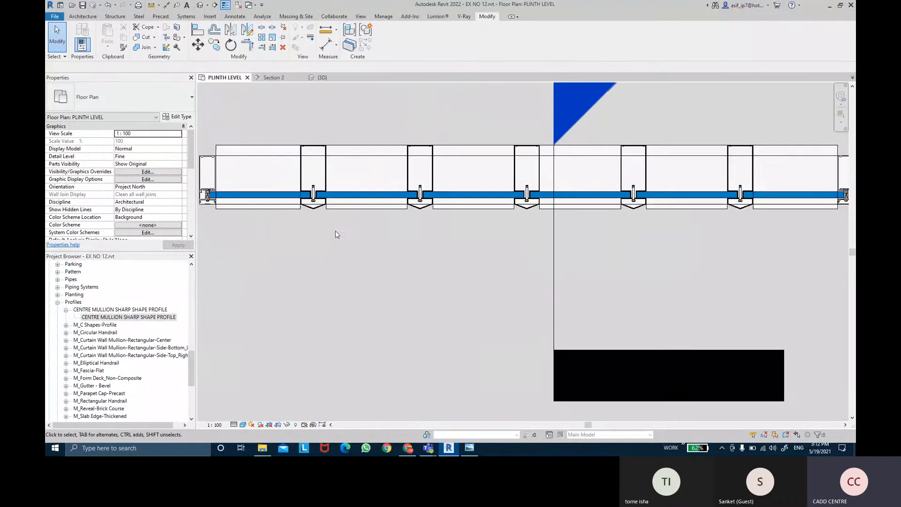
left_click(275, 79)
scroll(488, 246, "up", 2)
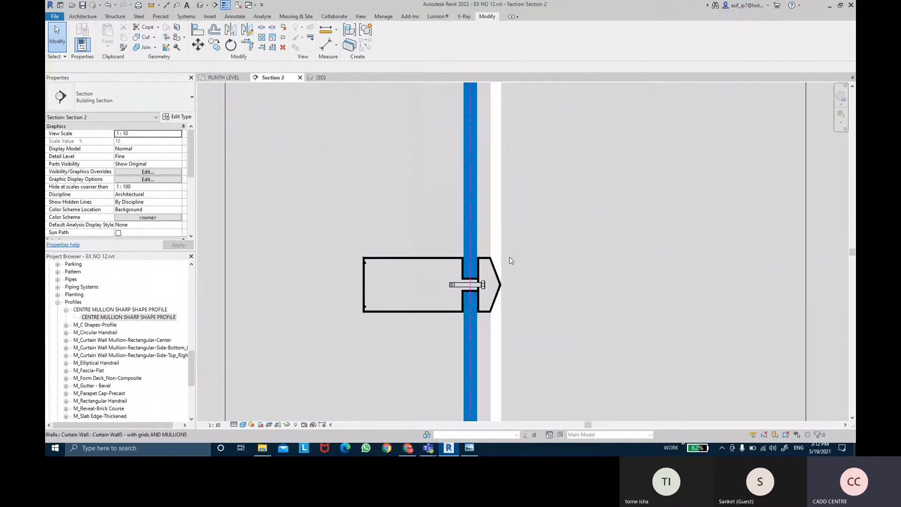
middle_click_drag(545, 271, 541, 212)
scroll(521, 222, "up", 2)
middle_click_drag(483, 227, 623, 212)
scroll(624, 213, "down", 1)
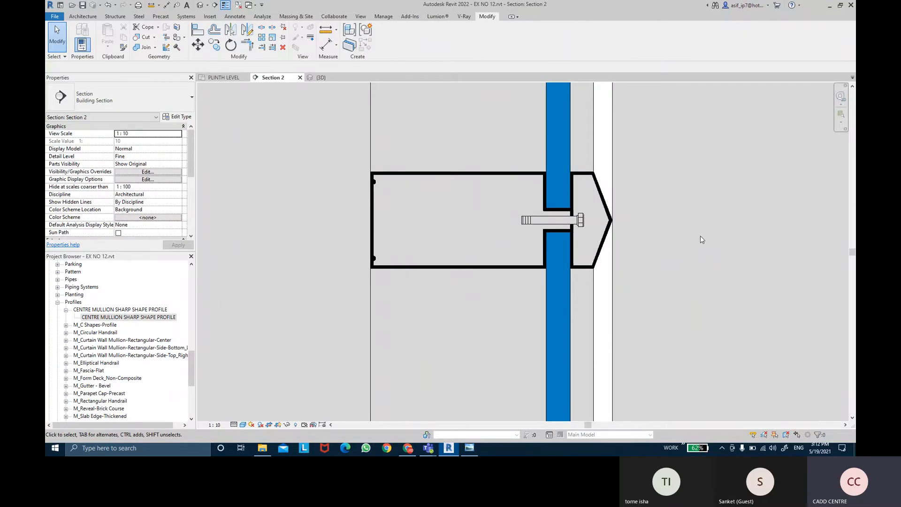
scroll(700, 240, "down", 5)
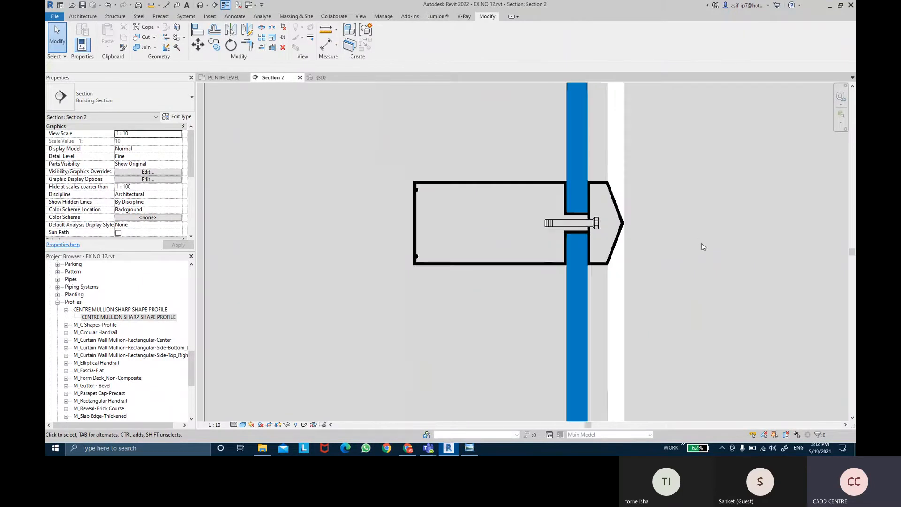
middle_click_drag(563, 223, 497, 173)
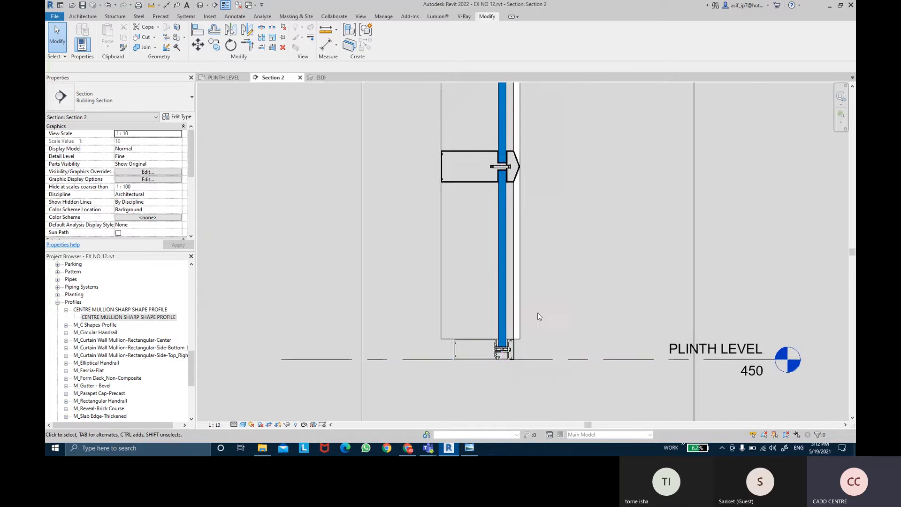
scroll(531, 329, "up", 3)
middle_click_drag(554, 215, 574, 195)
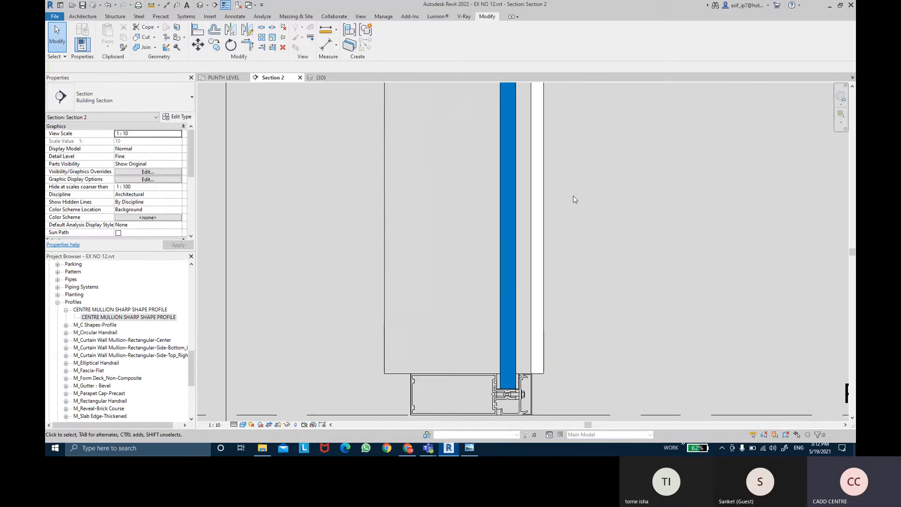
- Check the participants in the Microsoft Teams meeting window, and return to the curtain wall section in Revit
scroll(574, 195, "down", 2)
scroll(584, 181, "up", 2)
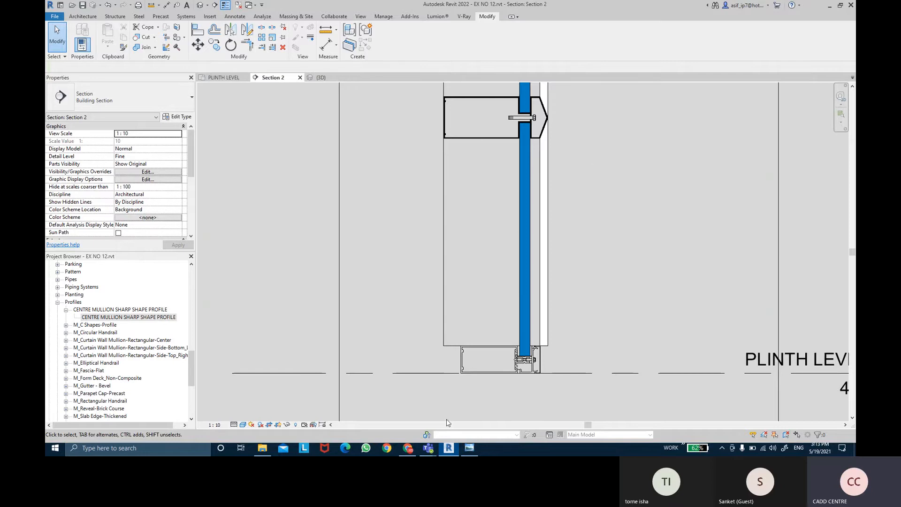
mouse_move(429, 448)
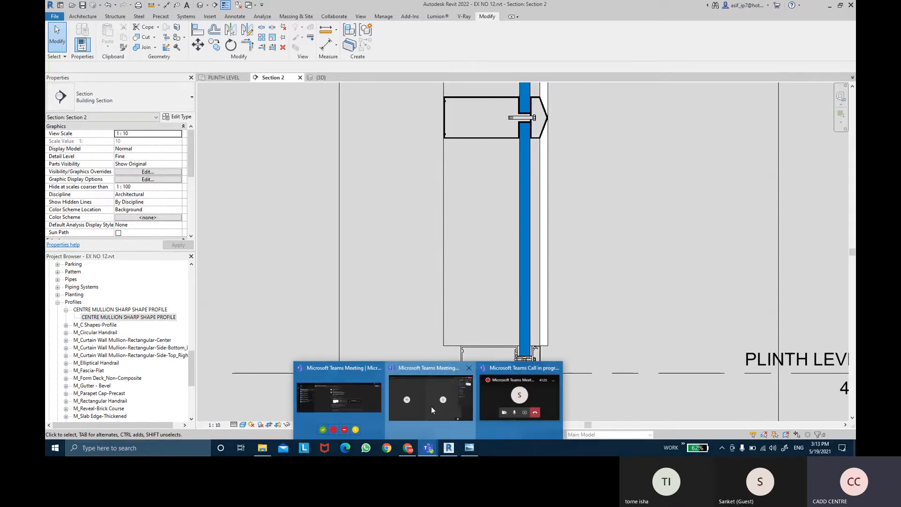
left_click(432, 407)
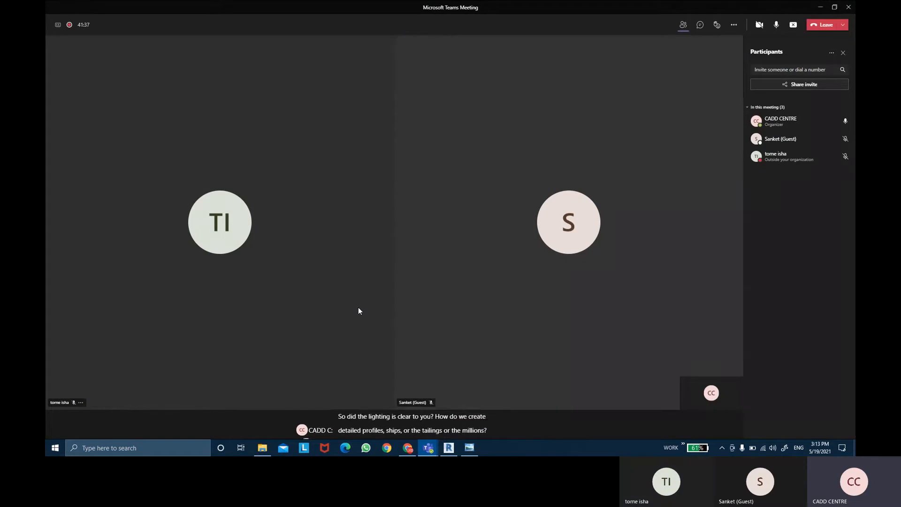
left_click(449, 448)
- Switch from Section 2 to the 3D view of the curtain wall and close all other inactive views
scroll(503, 240, "down", 3)
middle_click_drag(519, 242, 488, 261)
scroll(465, 211, "up", 2)
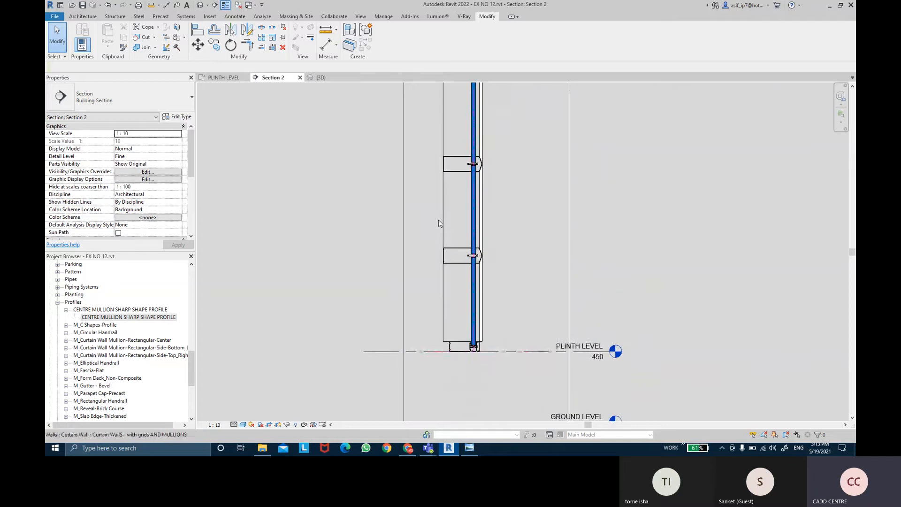
left_click(322, 77)
scroll(423, 198, "down", 3)
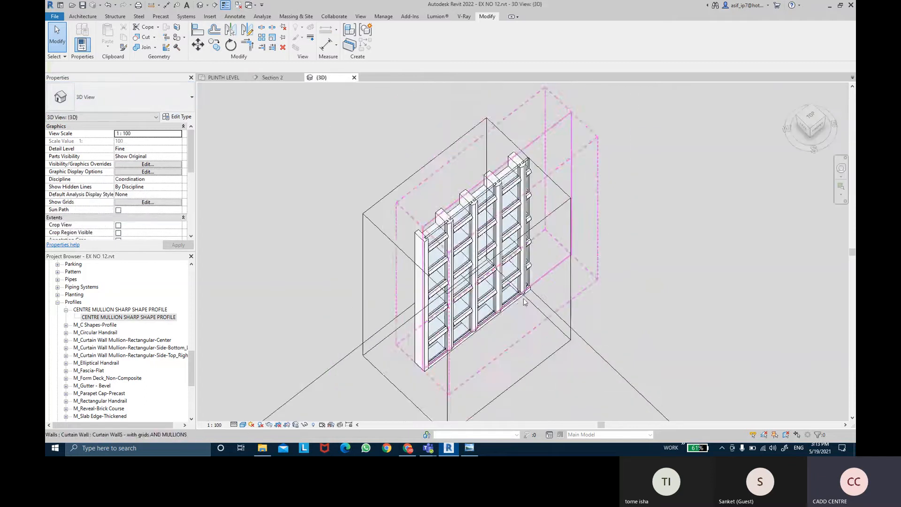
scroll(568, 321, "down", 1)
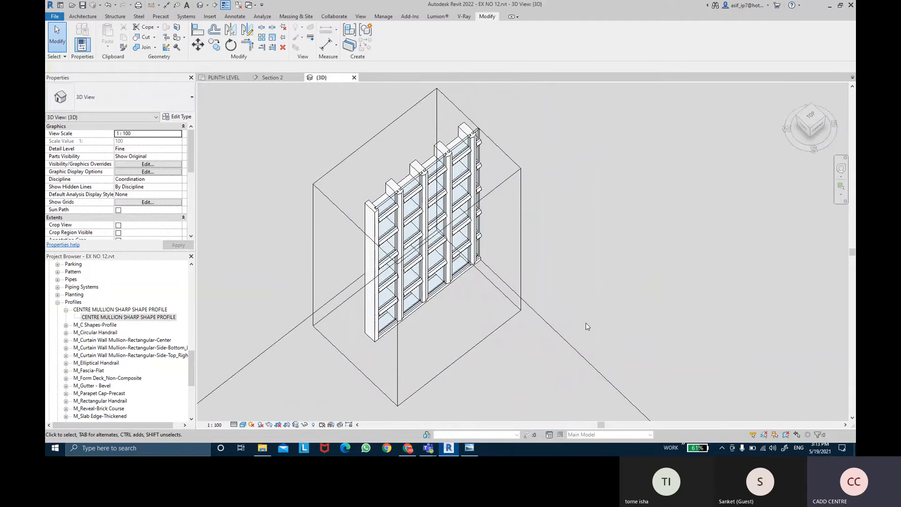
left_click(239, 6)
scroll(417, 280, "up", 1)
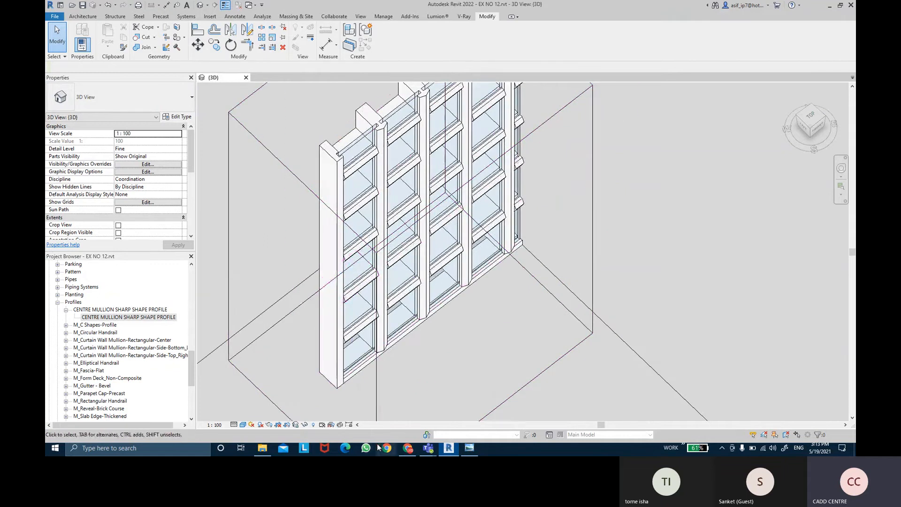
- Switch to Chrome and enter a web search starting with "CURTAIN" in a new tab
mouse_move(407, 448)
left_click(436, 425)
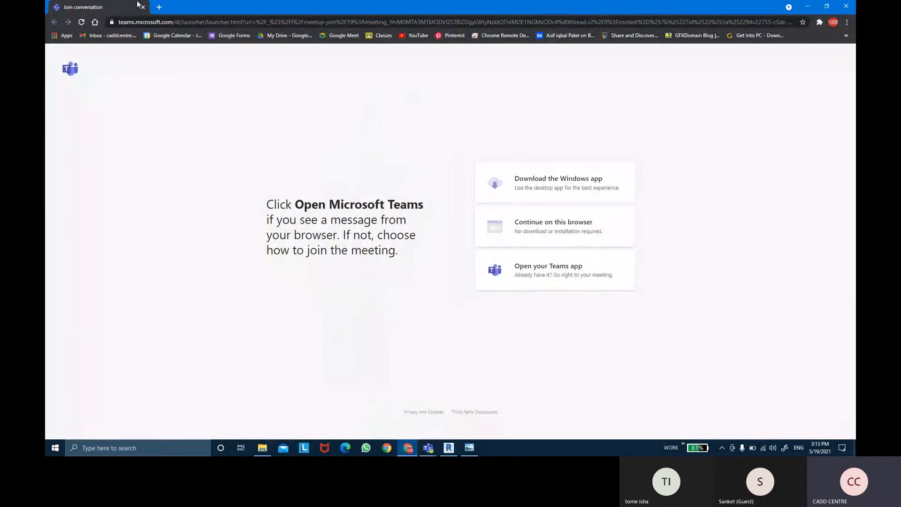
left_click(159, 9)
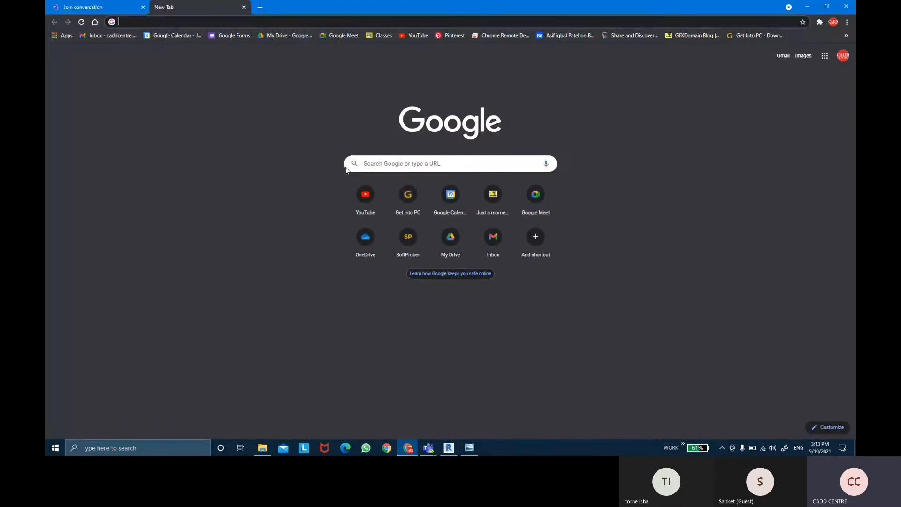
type("CURTAIN ")
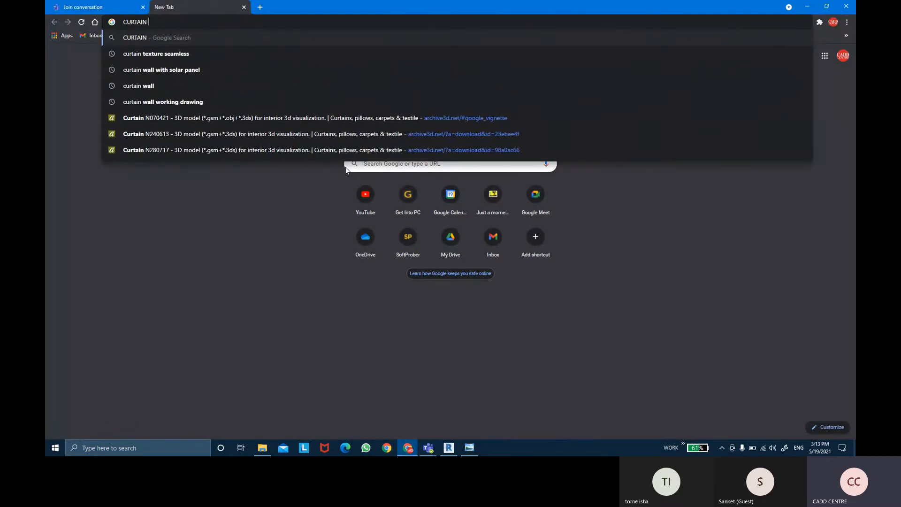
- Search the web for CURTAIN WALL WINDOWS and show the image results
type("WALL ")
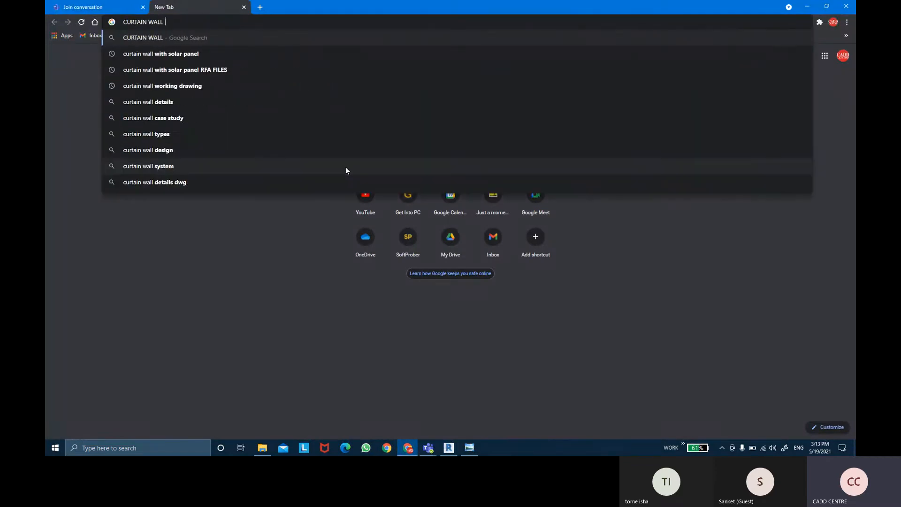
type("WINDOWS")
key("Return")
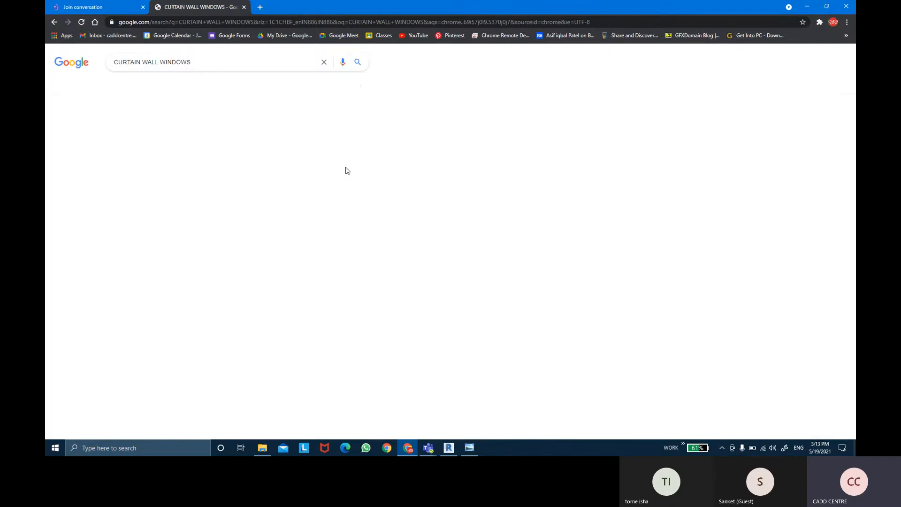
left_click(217, 137)
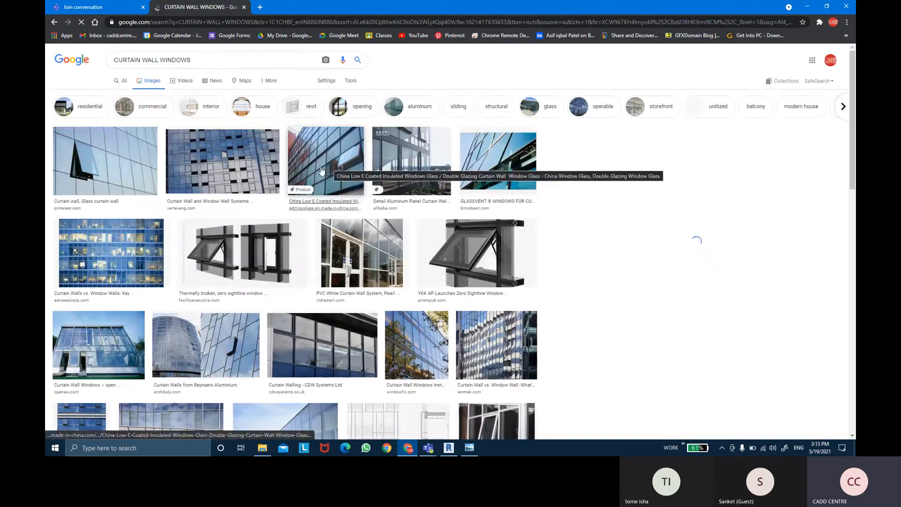
- Examine example pictures of doors and outward-opening windows set into curtain walls
left_click(362, 253)
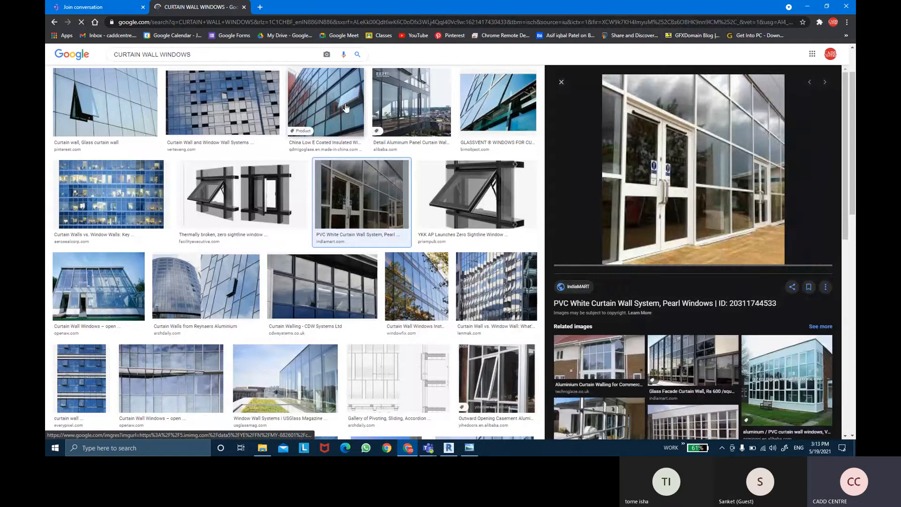
left_click(347, 109)
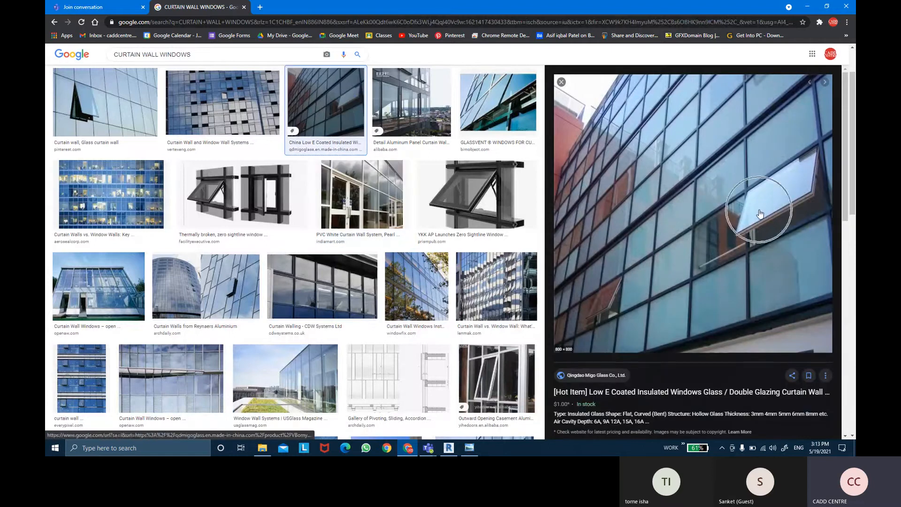
left_click(105, 102)
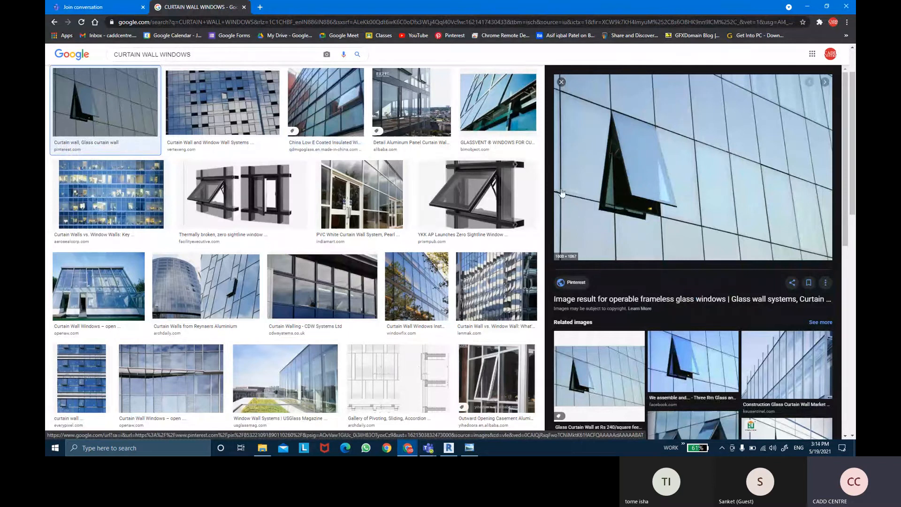
scroll(686, 217, "down", 1)
left_click(485, 378)
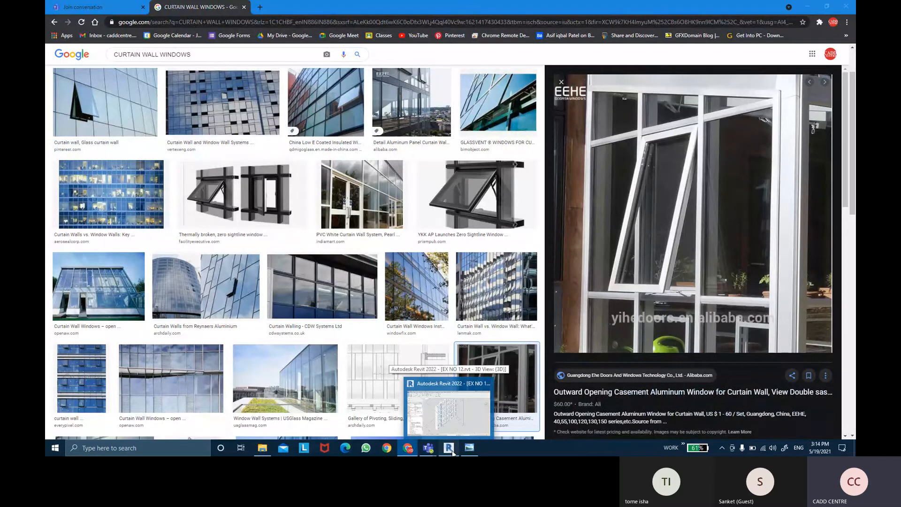
- Switch to Revit and start Load Family for the EX NO 12 curtain wall project
left_click(450, 448)
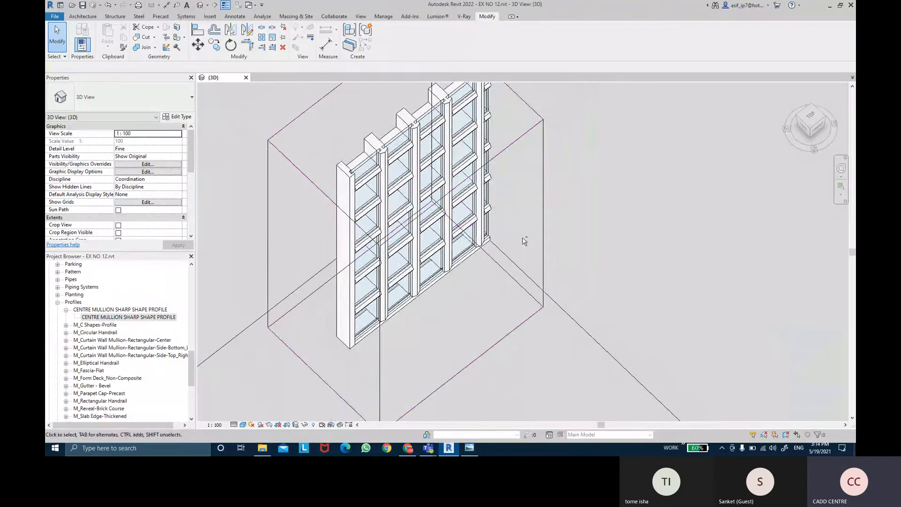
middle_click_drag(523, 241, 388, 153, "shift")
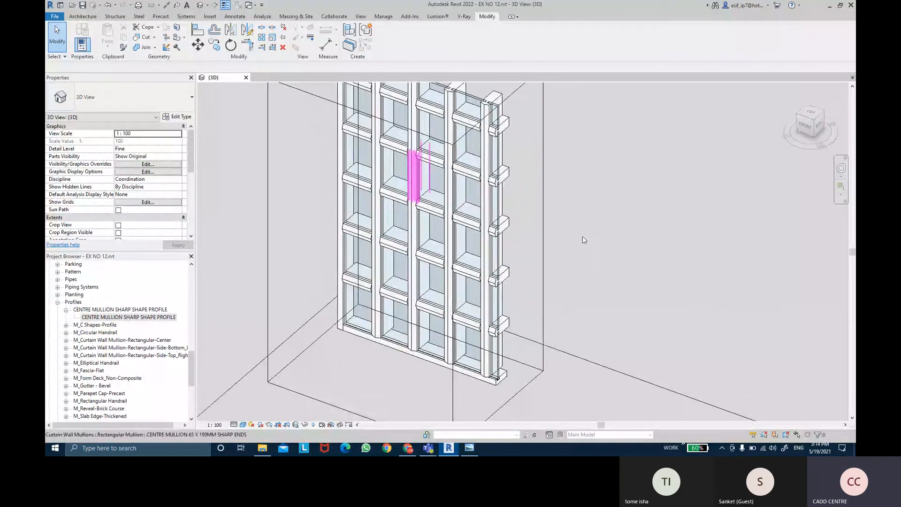
middle_click_drag(584, 239, 576, 244)
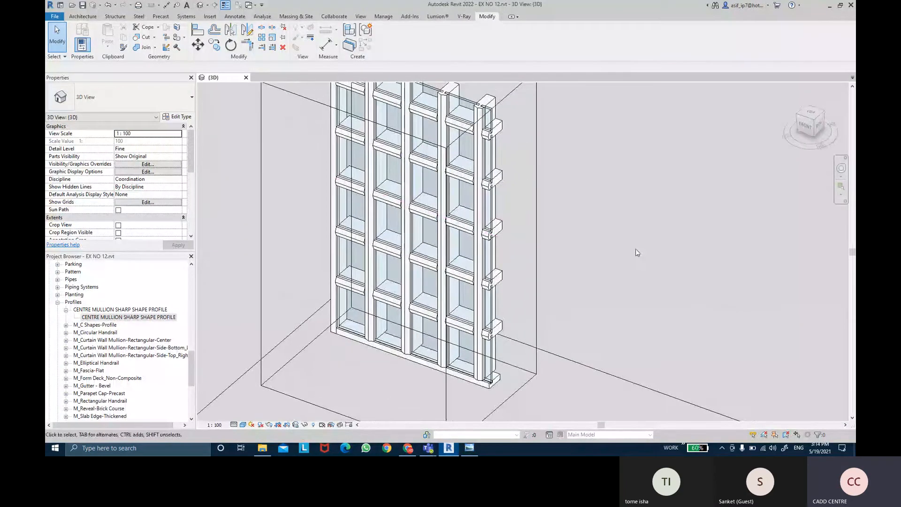
left_click(83, 17)
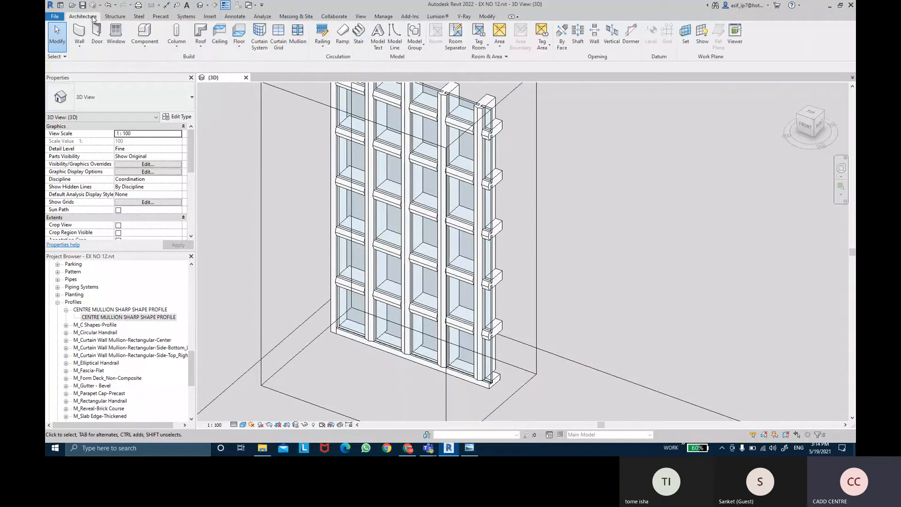
left_click(210, 17)
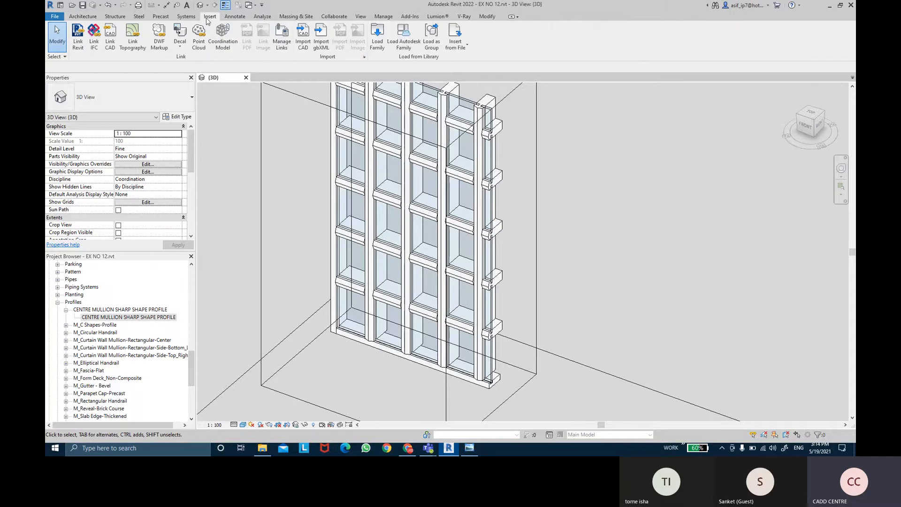
left_click(384, 49)
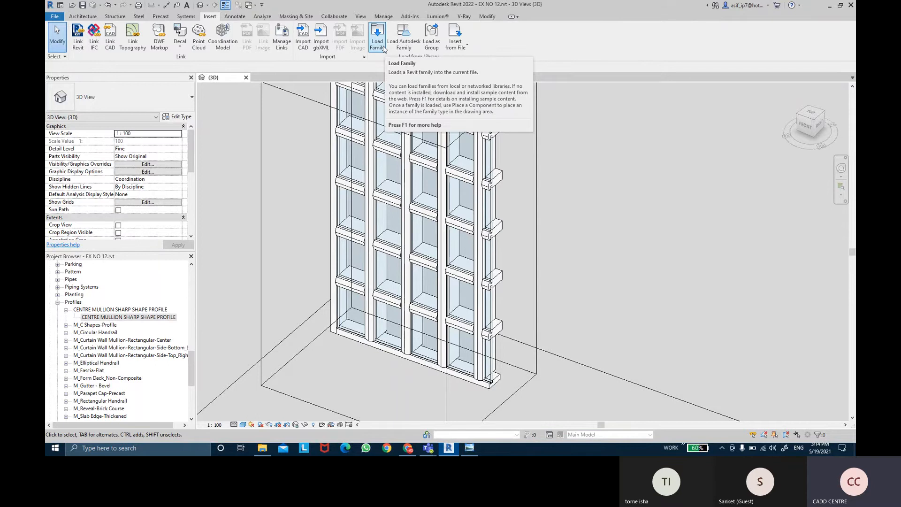
left_click(384, 47)
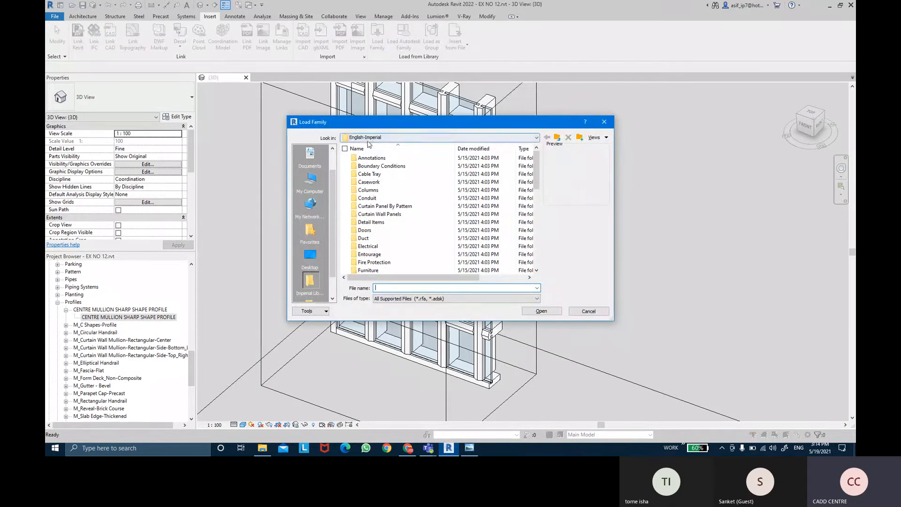
- Load M_Curtain Wall-Awning.rfa from the Windows folder of the English US library and dismiss the save reminder
left_click(558, 138)
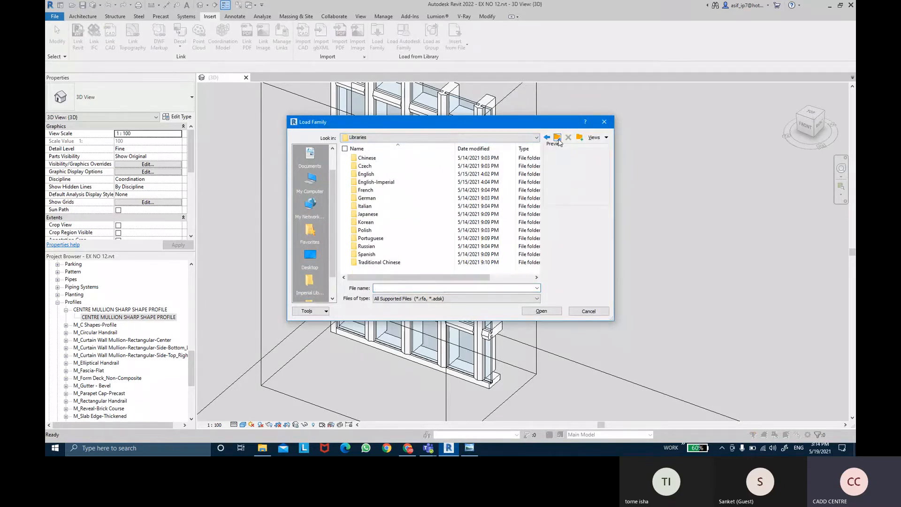
left_click(384, 174)
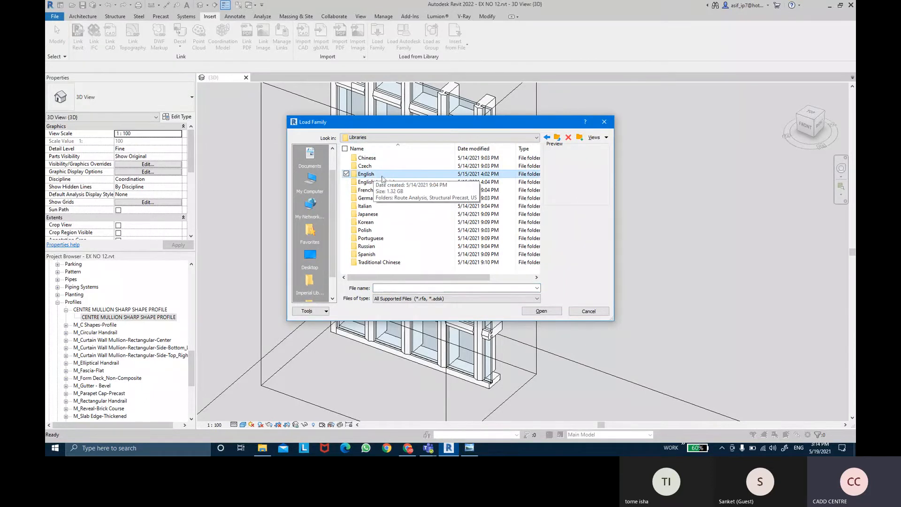
double_click(378, 176)
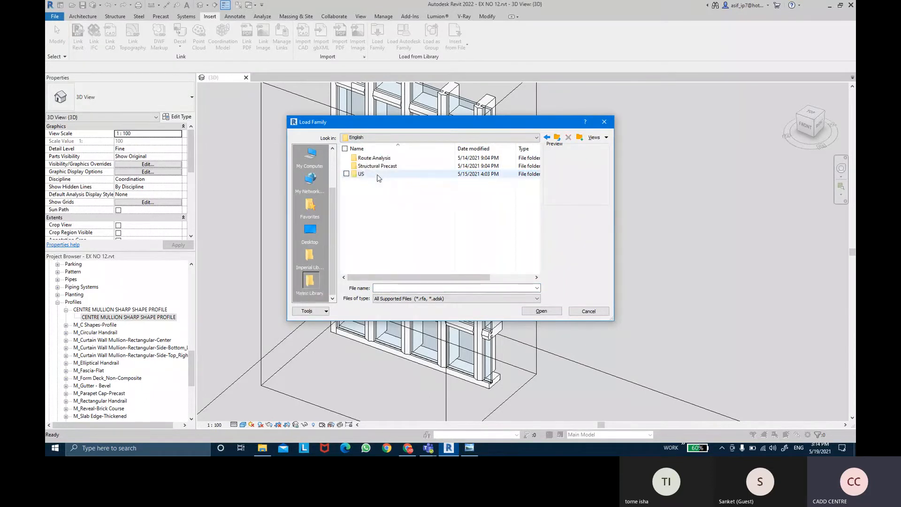
double_click(363, 175)
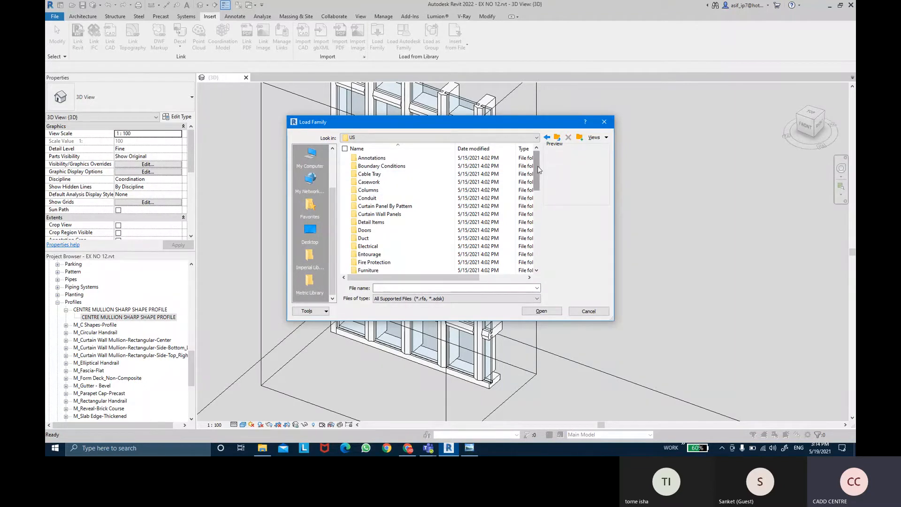
left_click_drag(539, 170, 539, 247)
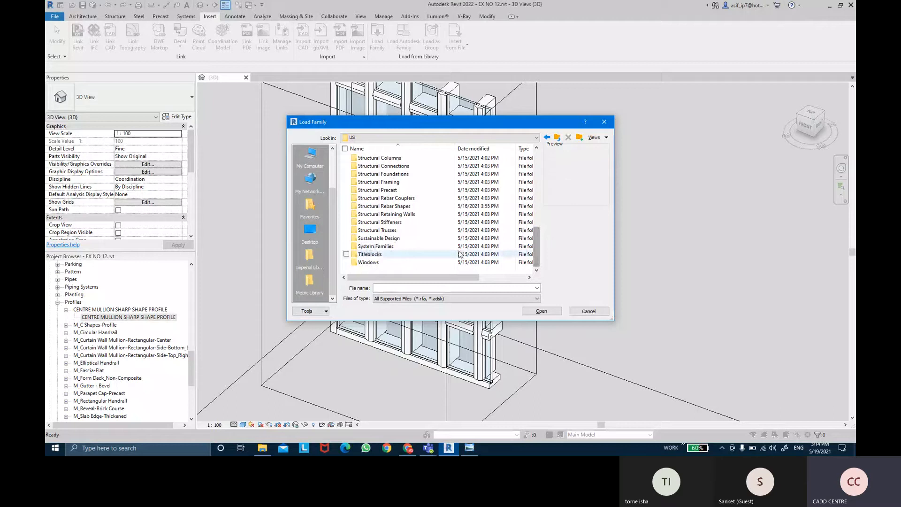
left_click(379, 263)
double_click(379, 263)
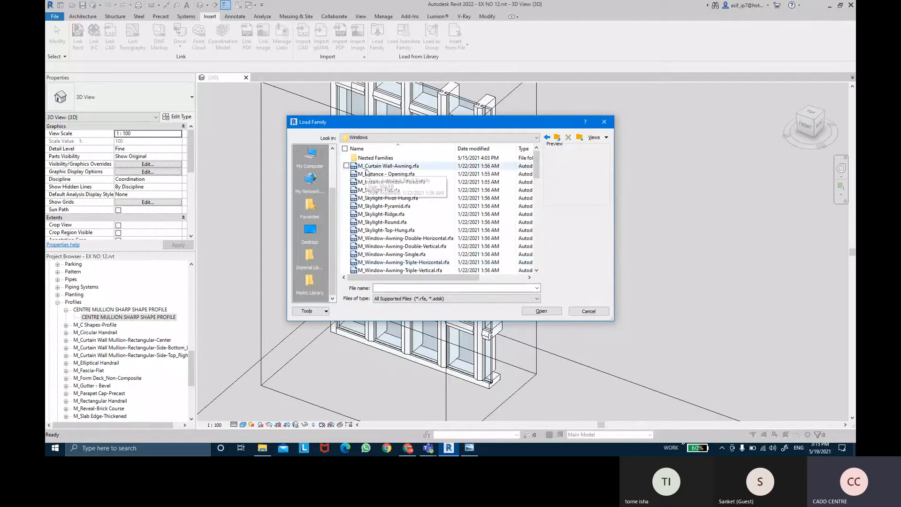
left_click(402, 169)
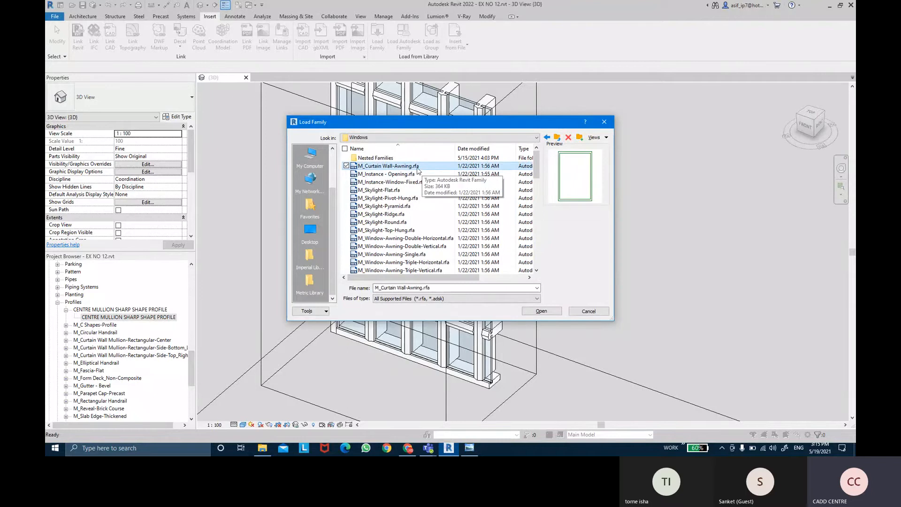
left_click(541, 312)
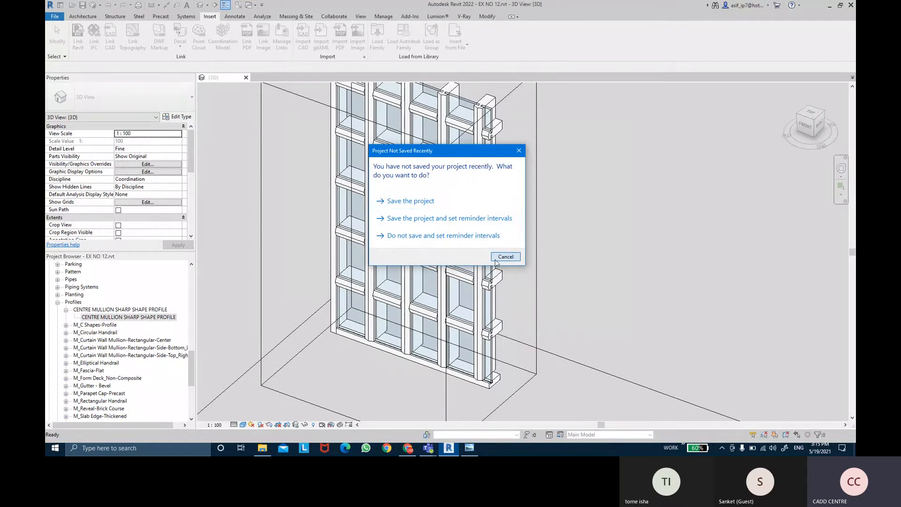
left_click(501, 257)
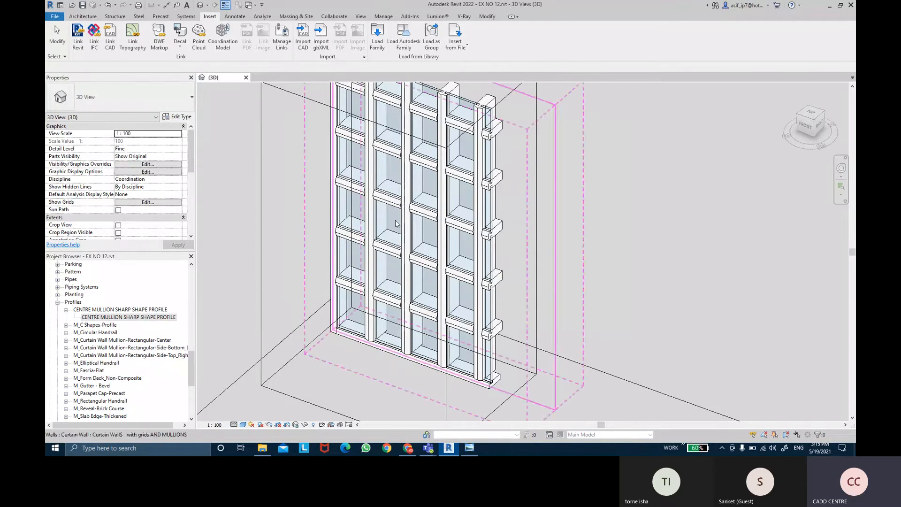
- Change the glazed panel in the second column, third row from the base, to the M_Curtain Wall-Awning type
key("ctrl")
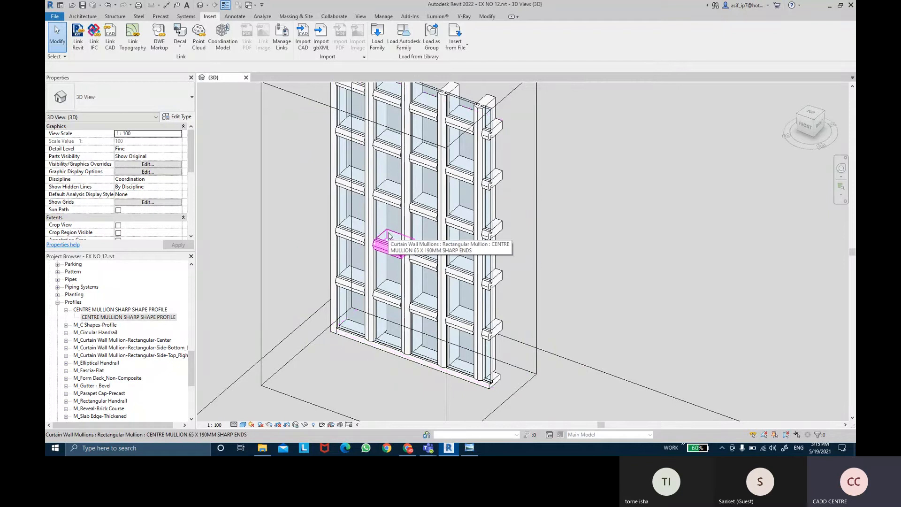
key("Tab")
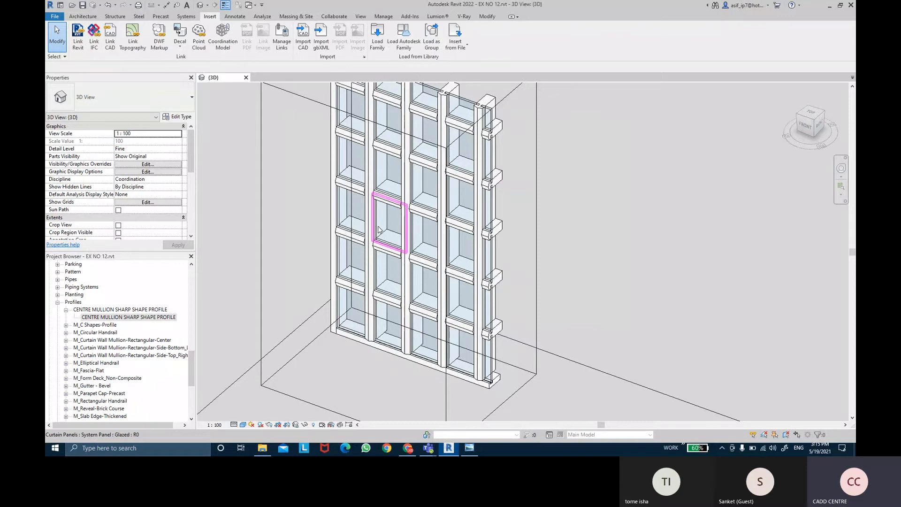
left_click(379, 230)
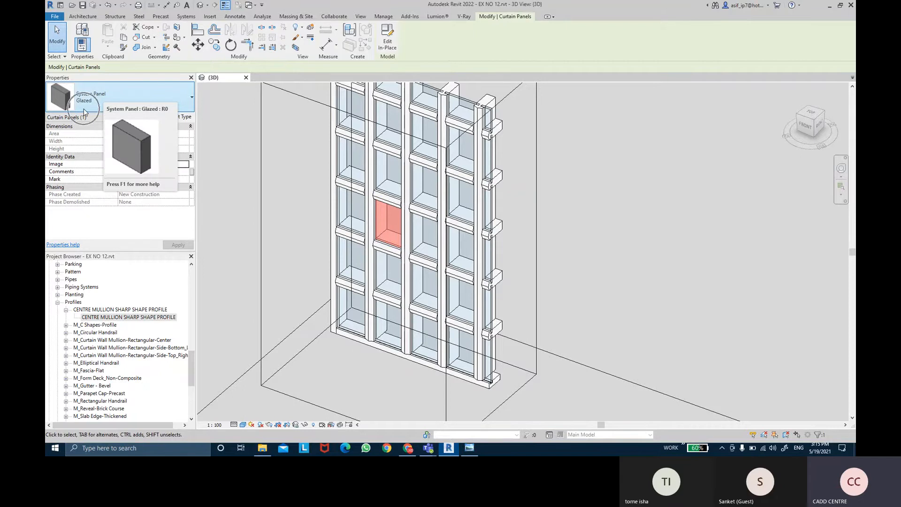
left_click(154, 99)
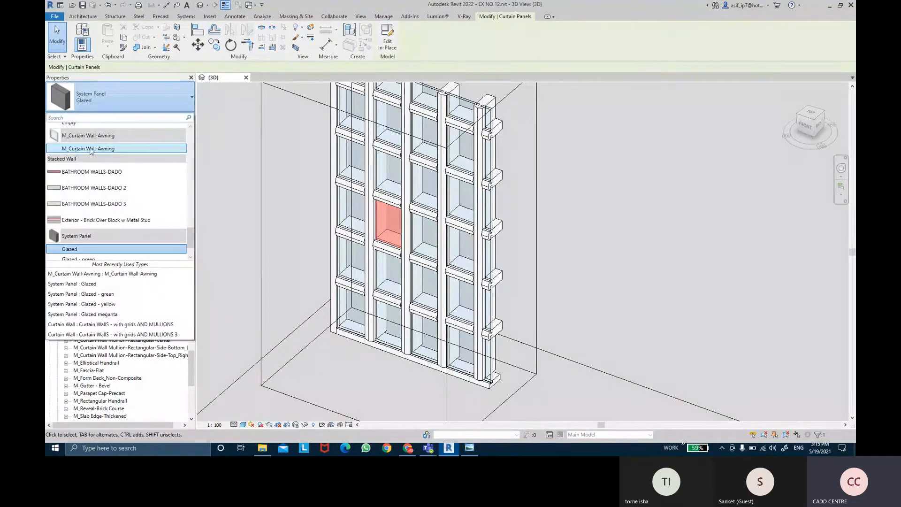
mouse_move(68, 153)
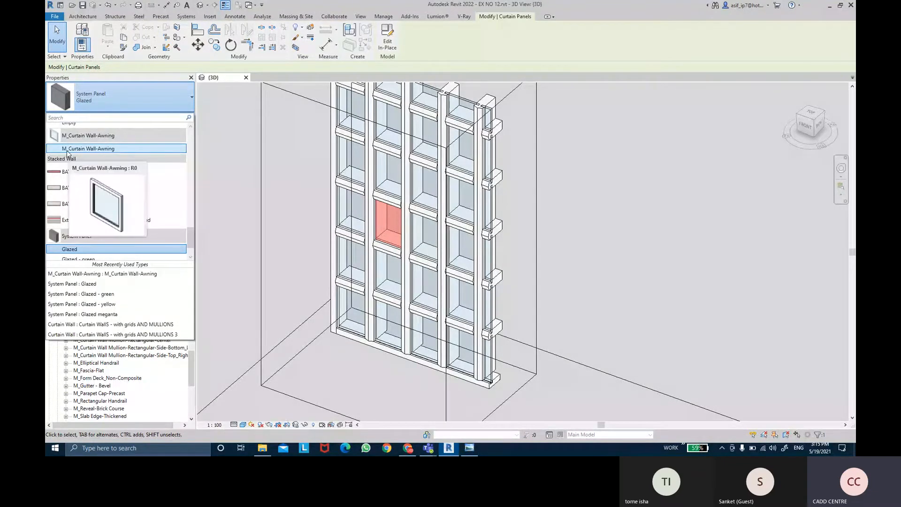
left_click(68, 149)
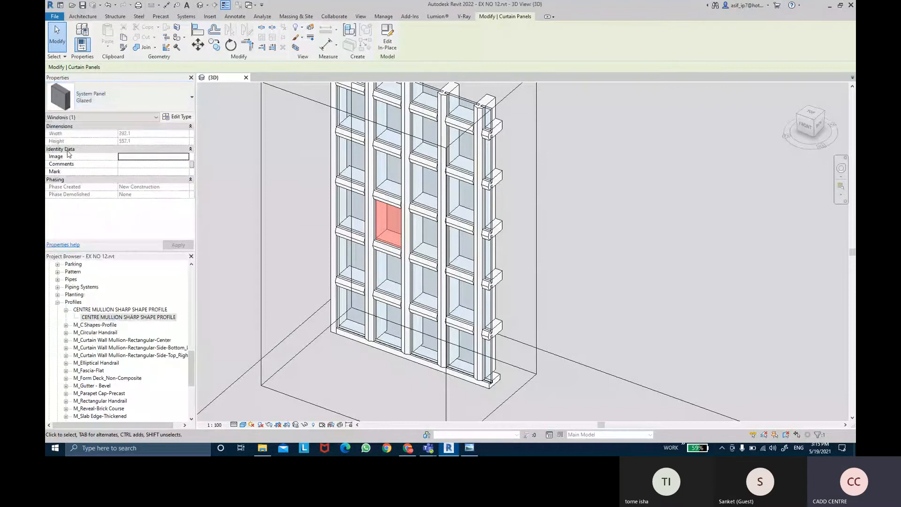
left_click(649, 230)
- Set the awning window type's Offset to 20 and Sash Width to 20, and apply the changes
scroll(380, 229, "up", 2)
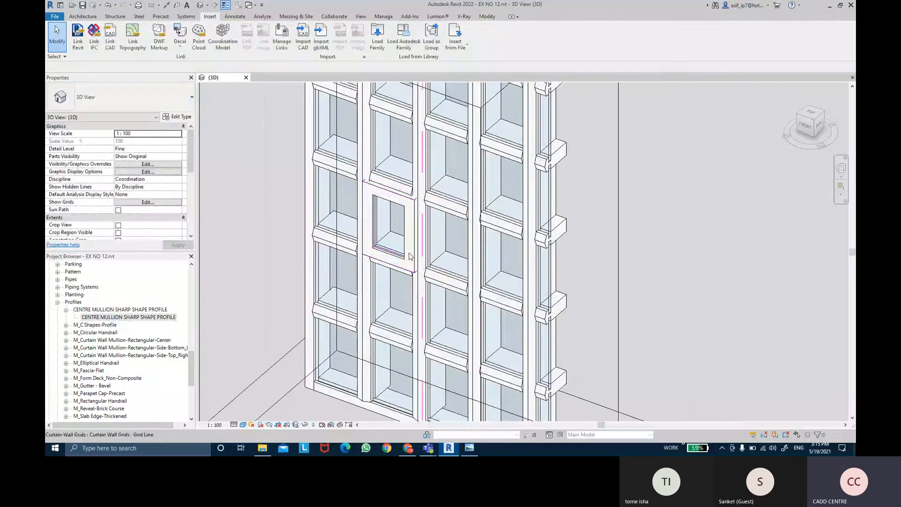
left_click(406, 245)
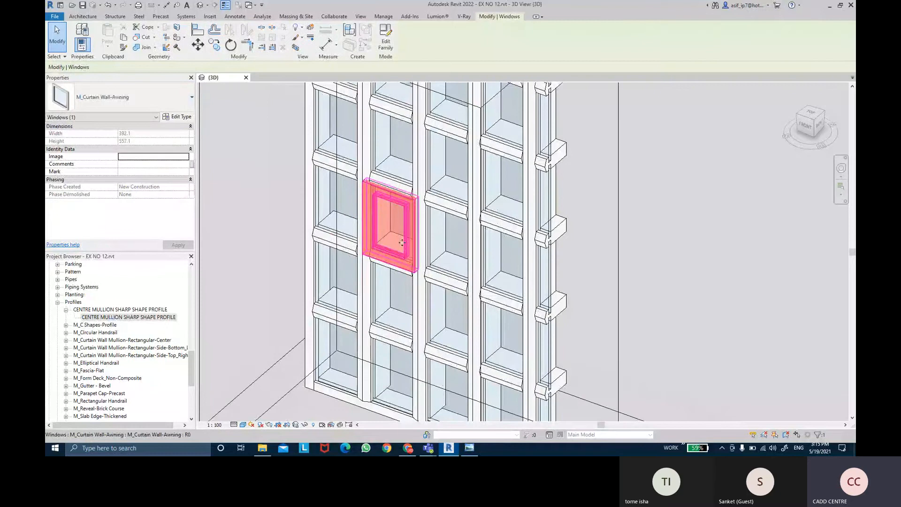
left_click(174, 117)
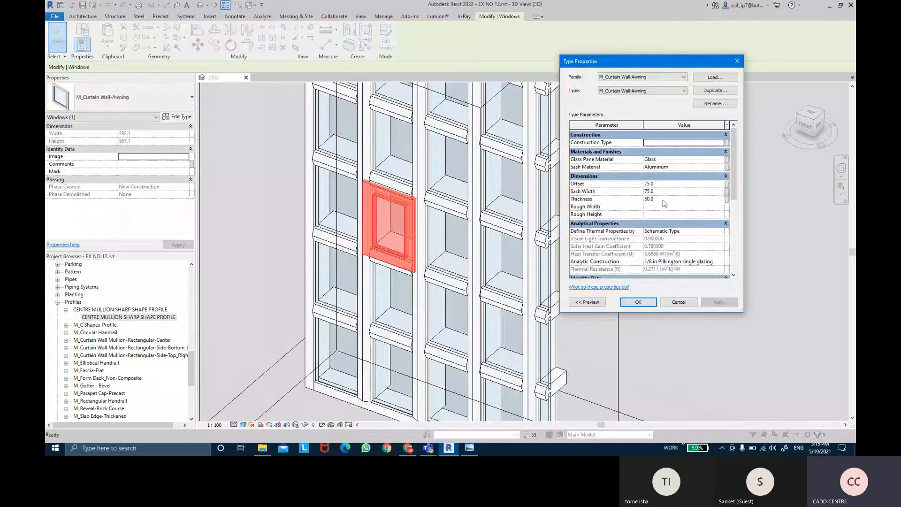
left_click(662, 185)
type("20")
left_click(668, 192)
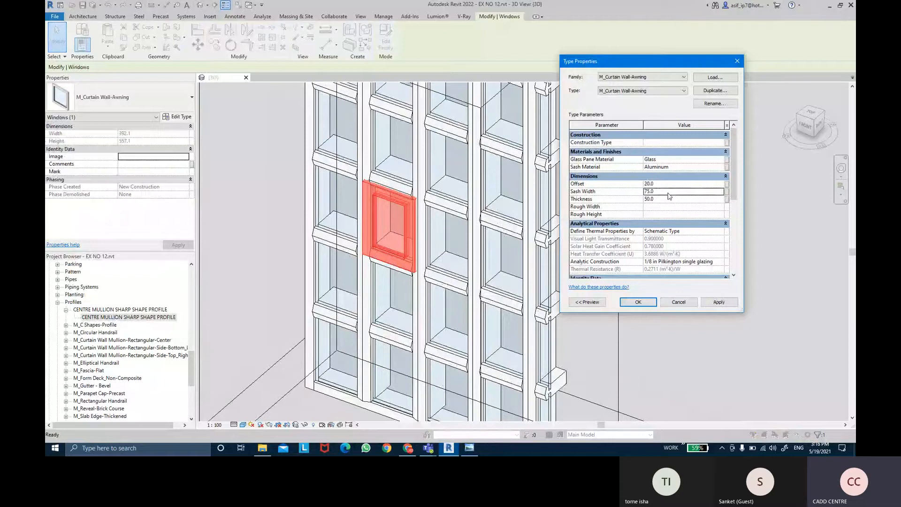
type("20")
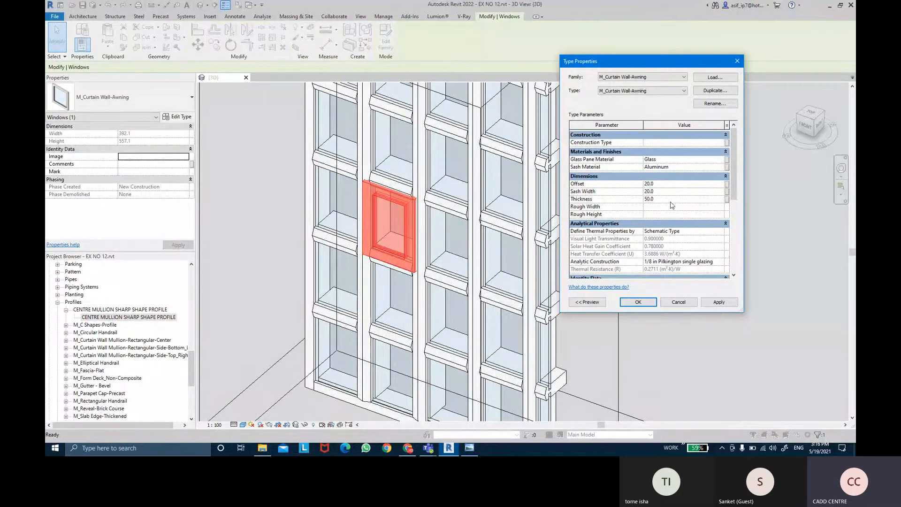
left_click(715, 303)
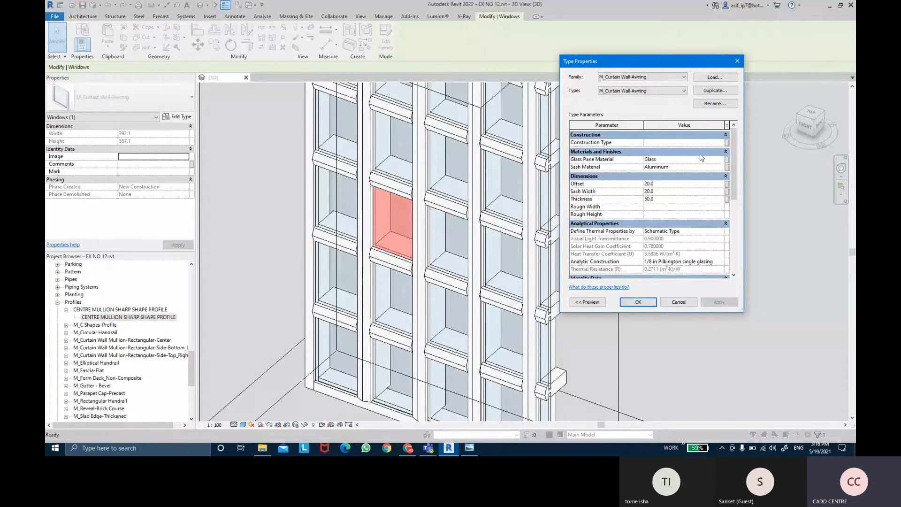
- Set the awning window type's Offset to 50 and Sash Width to 50, and accept the type changes
type("50")
key("Return")
left_click(670, 189)
type("50")
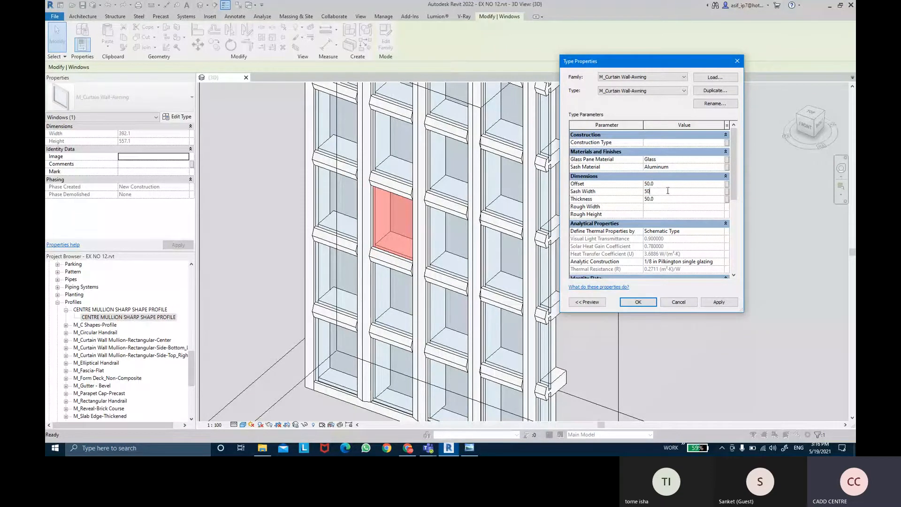
key("Return")
left_click(719, 302)
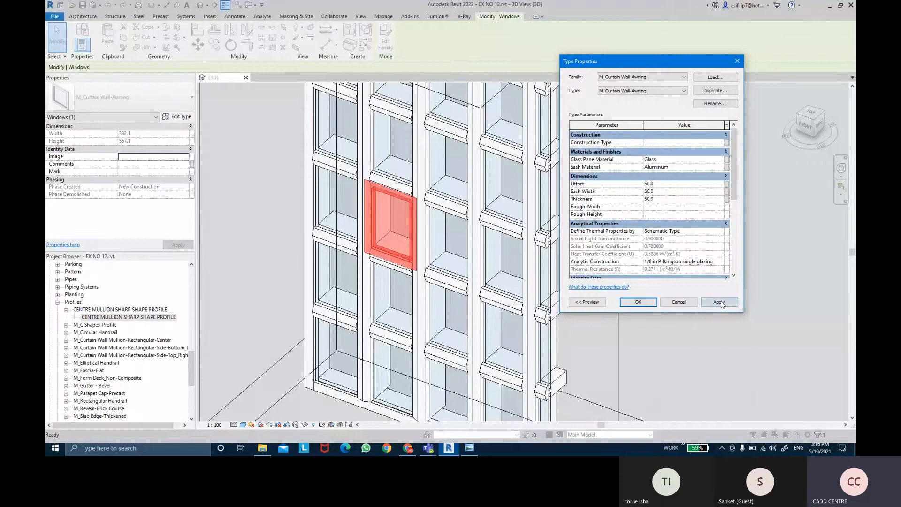
left_click(652, 303)
- Examine the awning window's frame against the surrounding mullions, and compare its type dimensions with the opened window photo in the Chrome image search
scroll(619, 247, "up", 1)
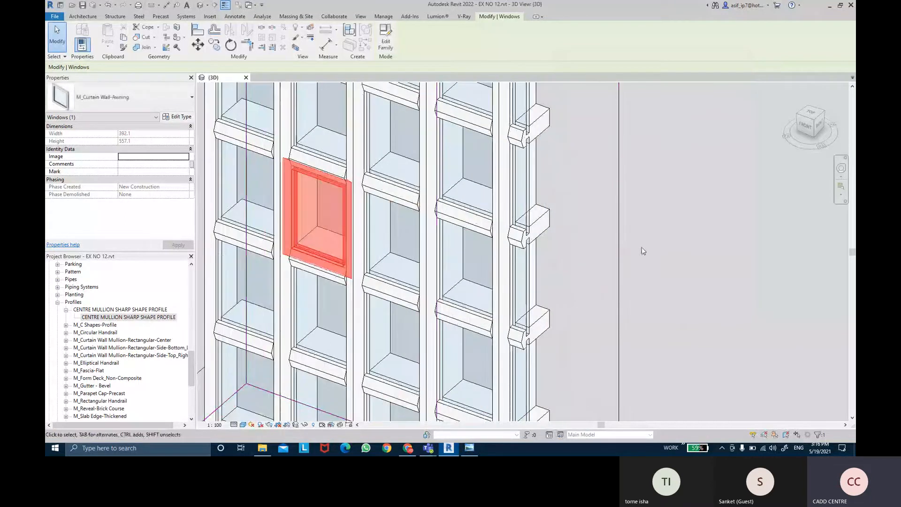
left_click(663, 247)
mouse_move(220, 259)
middle_mouse_down("shift")
mouse_move(342, 276)
mouse_move(403, 256)
mouse_move(332, 241)
mouse_move(235, 253)
middle_mouse_up("shift")
scroll(314, 206, "up", 3)
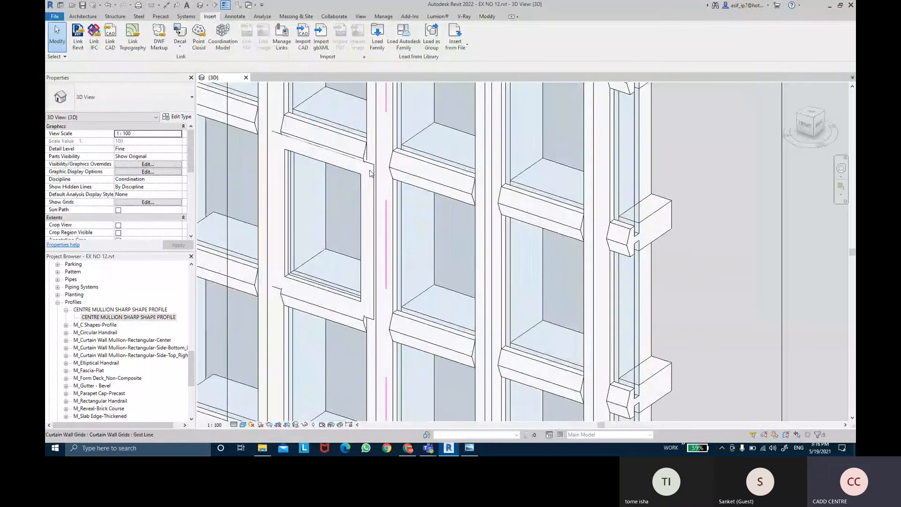
left_click(358, 172)
mouse_move(376, 242)
middle_mouse_down("shift")
mouse_move(358, 252)
mouse_move(369, 256)
middle_mouse_up("shift")
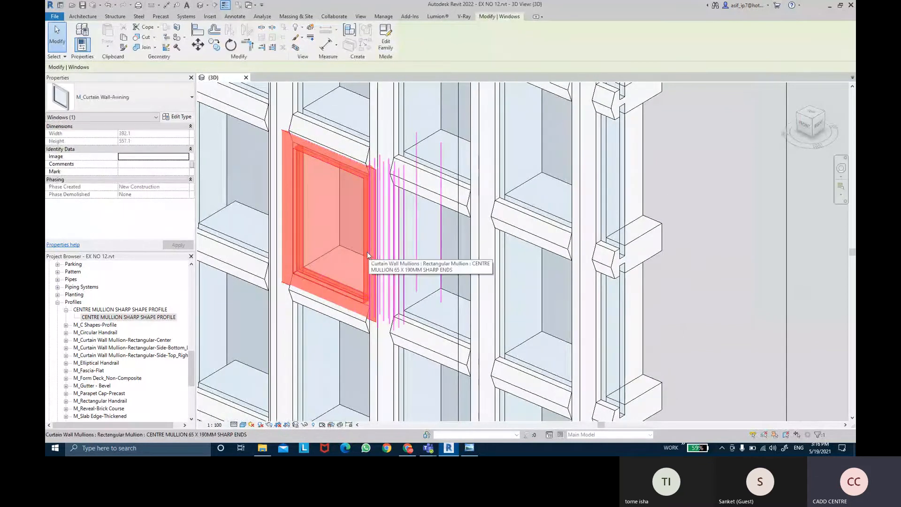
left_click(187, 117)
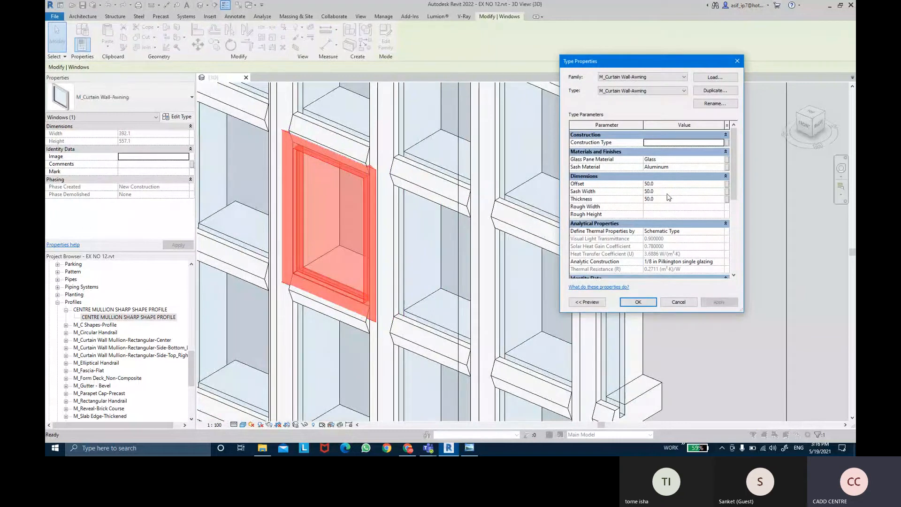
left_click(407, 449)
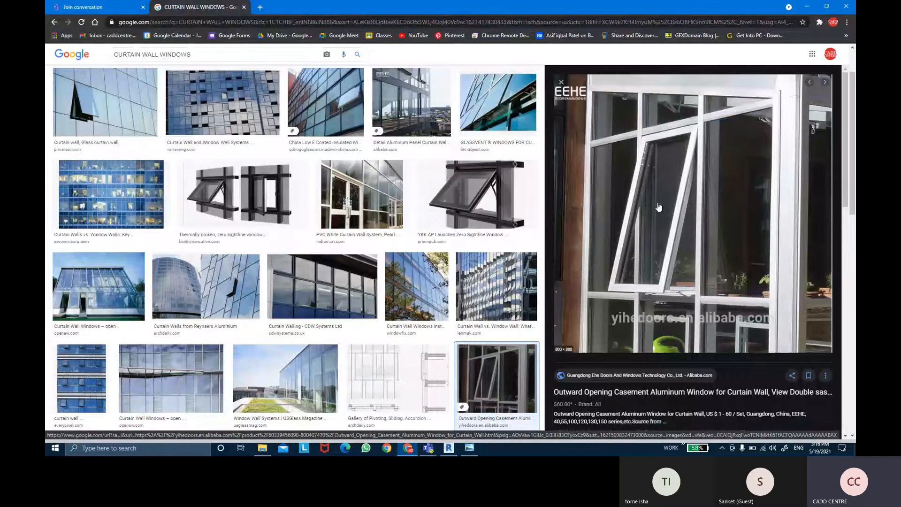
left_click(448, 448)
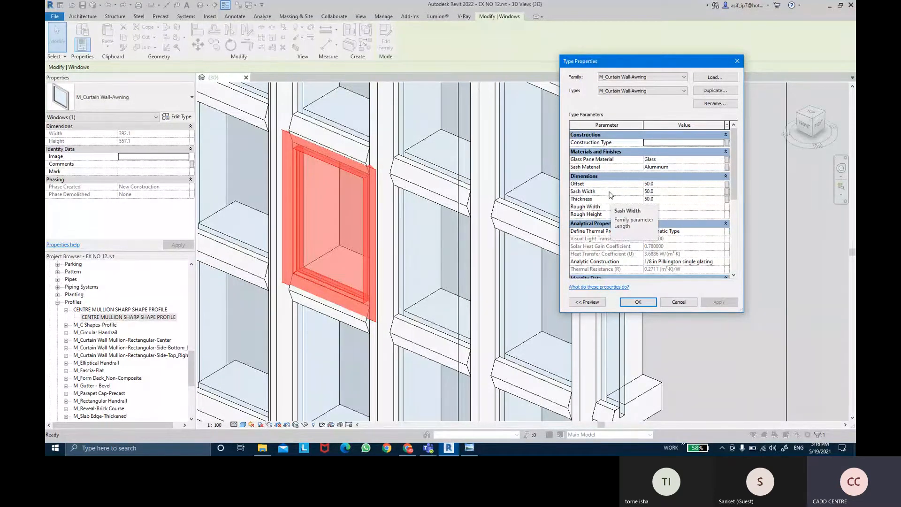
left_click(654, 303)
left_click(717, 230)
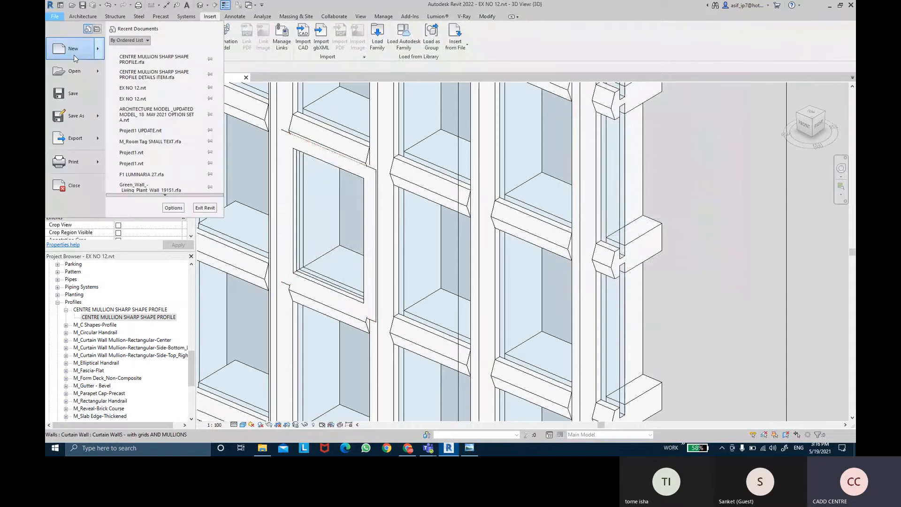
- Create a new family from the Metric Window - Curtain Wall.rft template in the English templates folder
mouse_move(74, 55)
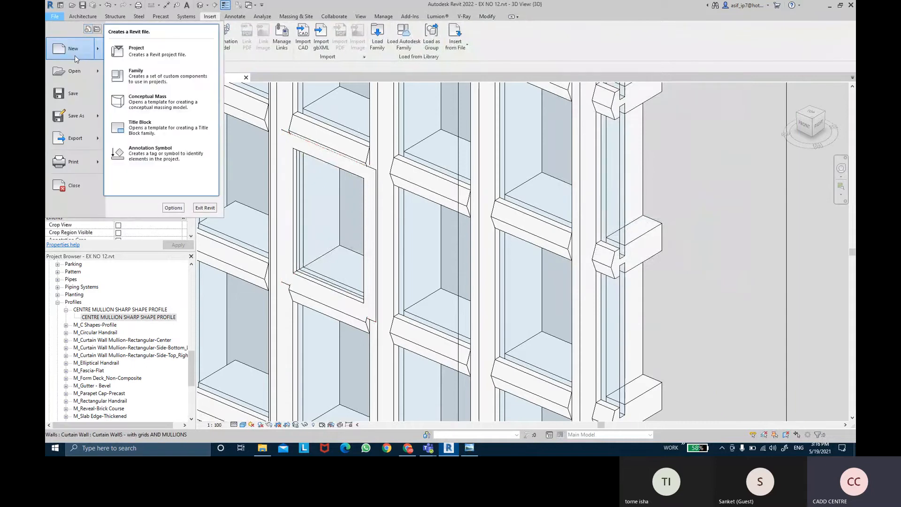
left_click(163, 82)
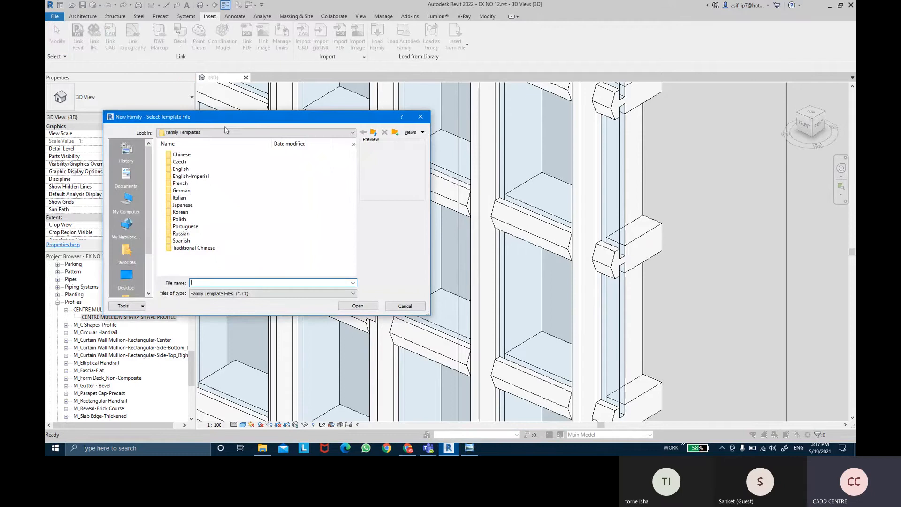
left_click(190, 171)
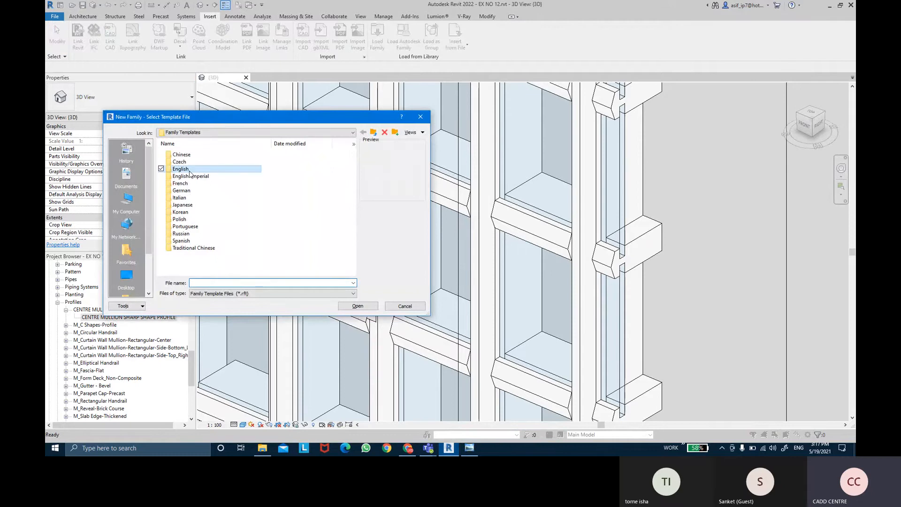
double_click(170, 171)
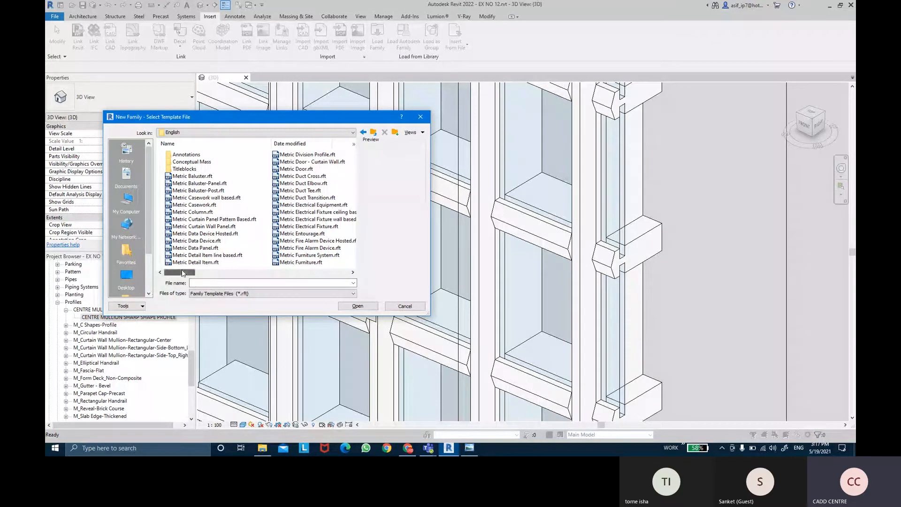
left_click_drag(182, 272, 305, 271)
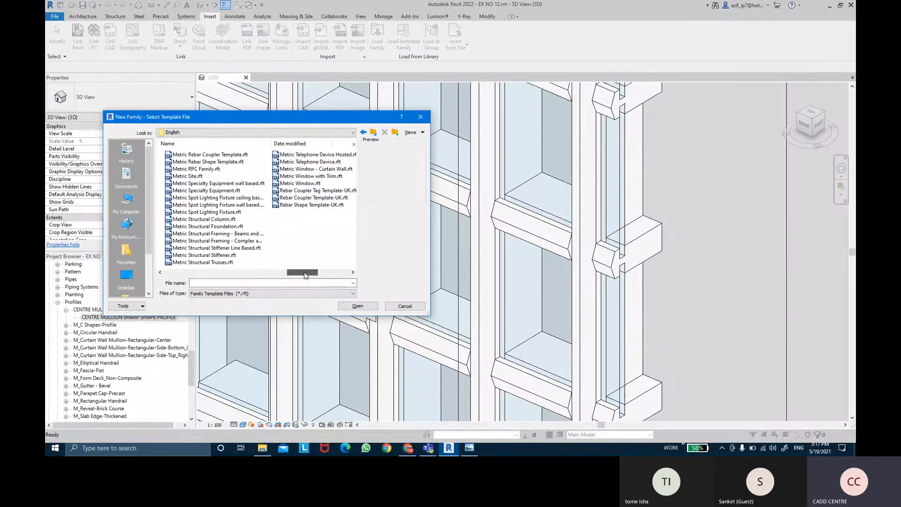
left_click(303, 184)
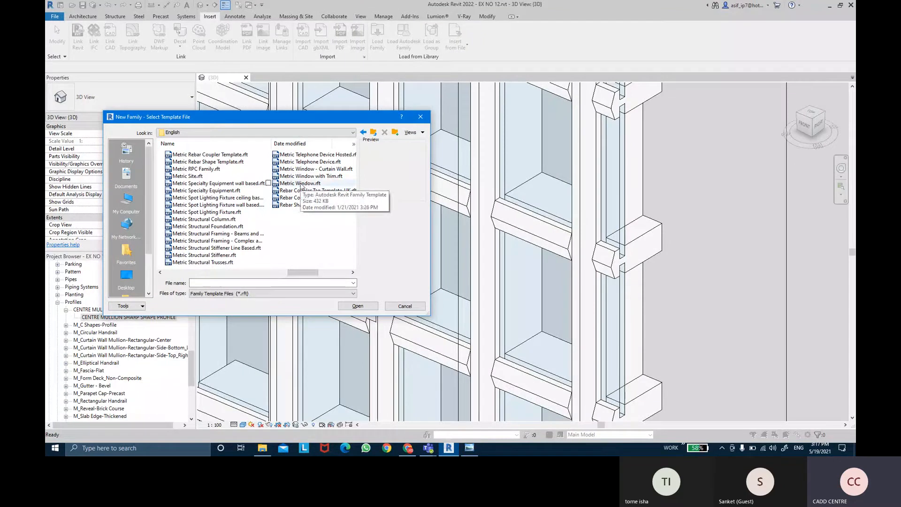
left_click(306, 170)
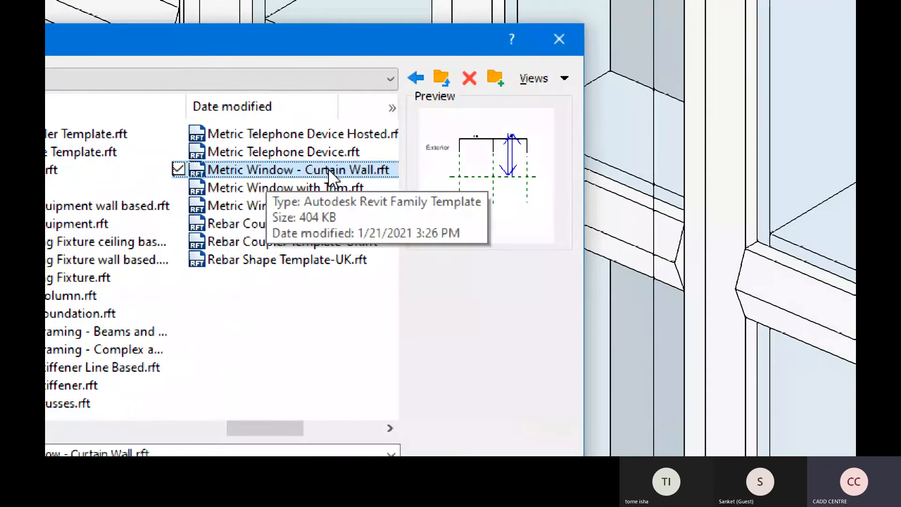
left_click(328, 168)
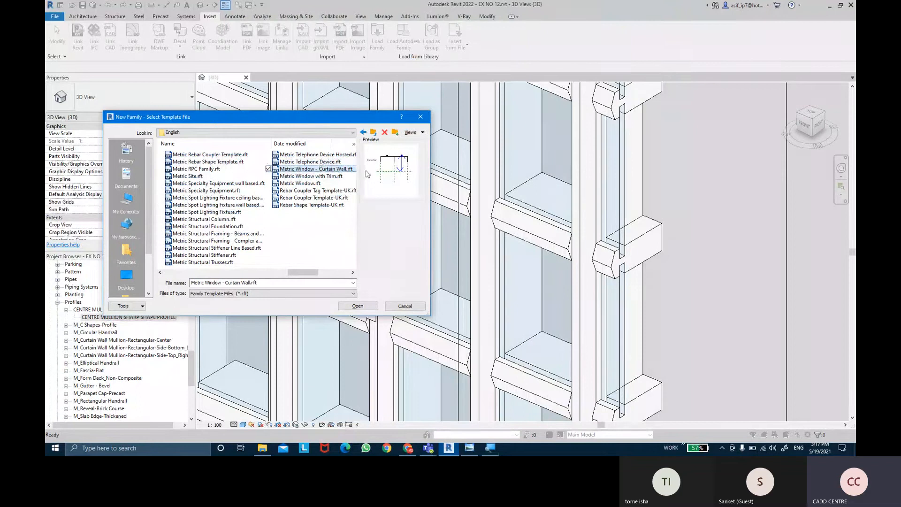
left_click(357, 306)
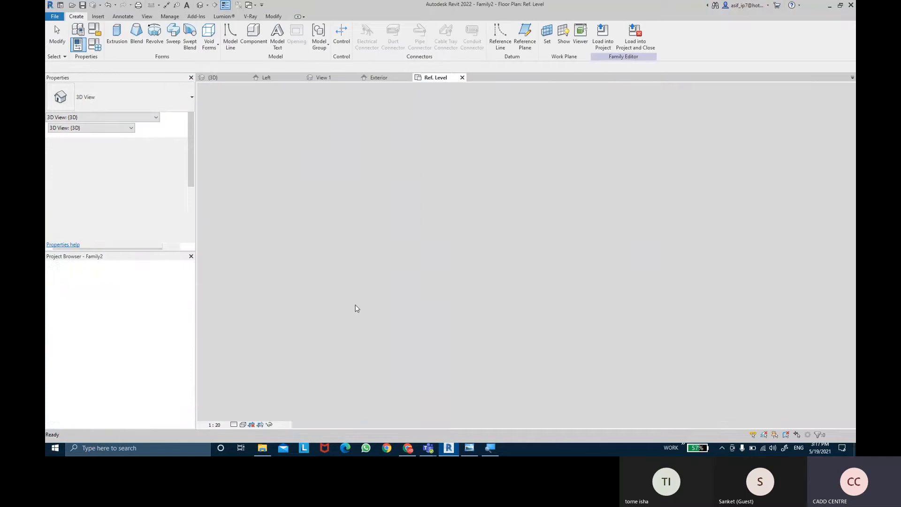
- Add a reference plane in the Ref. Level plan, offset 50 from the horizontal plane towards the interior side, by picking that plane
middle_click_drag(446, 235, 430, 228)
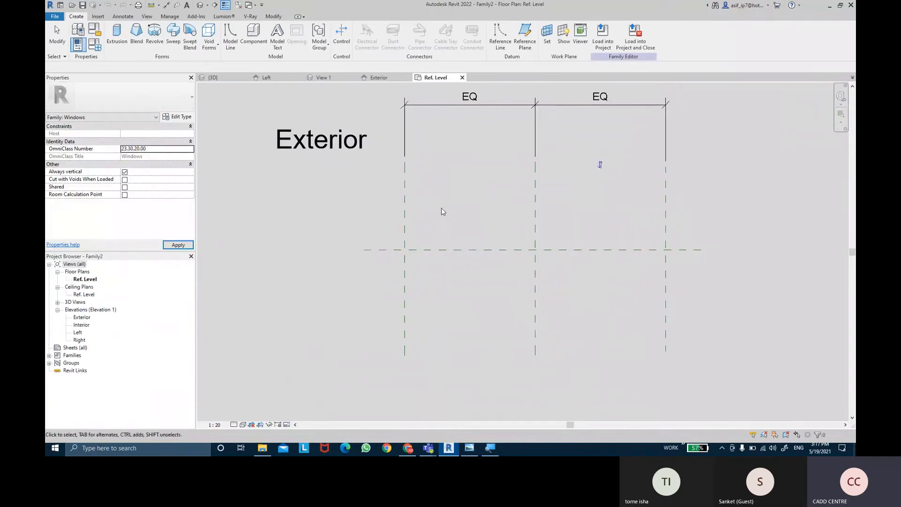
middle_click_drag(499, 171, 487, 187)
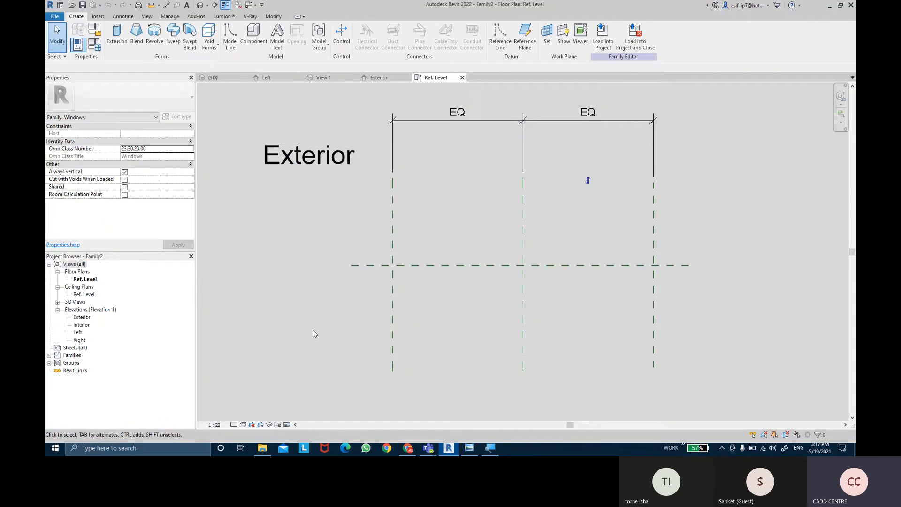
left_click(521, 44)
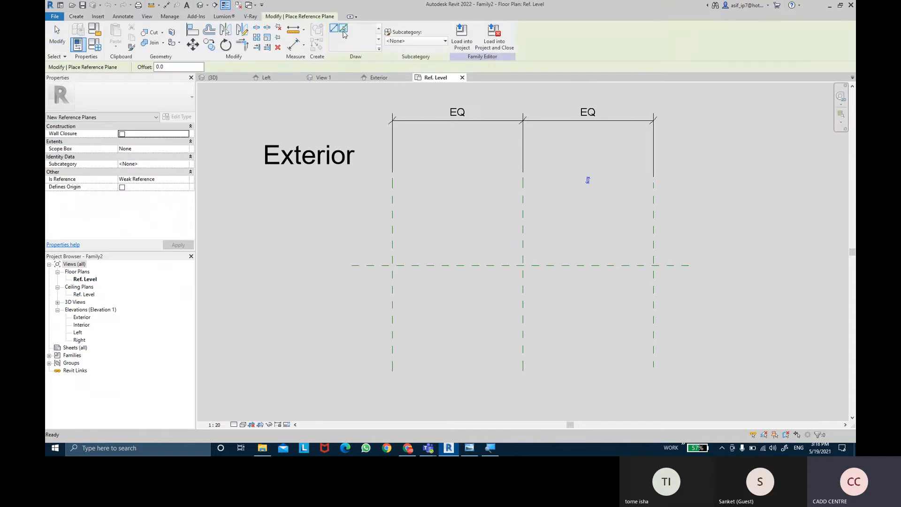
left_click(343, 32)
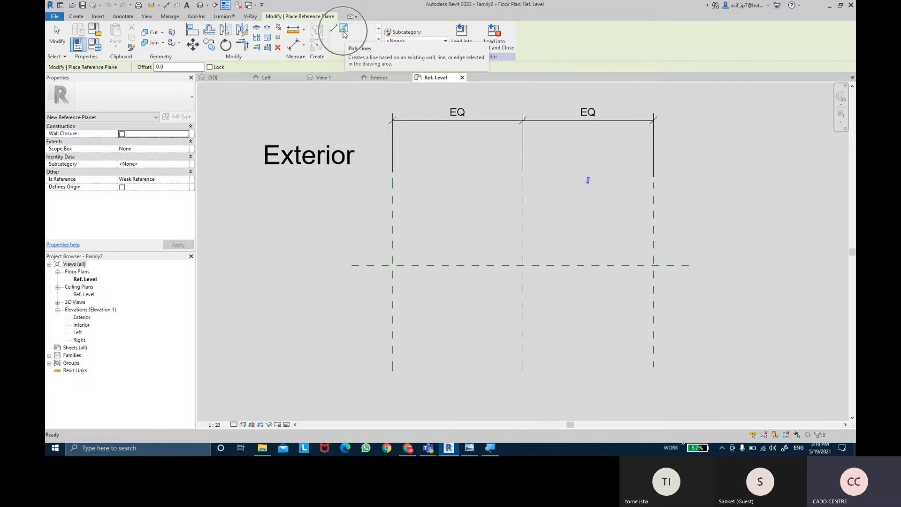
double_click(175, 67)
type("50.0")
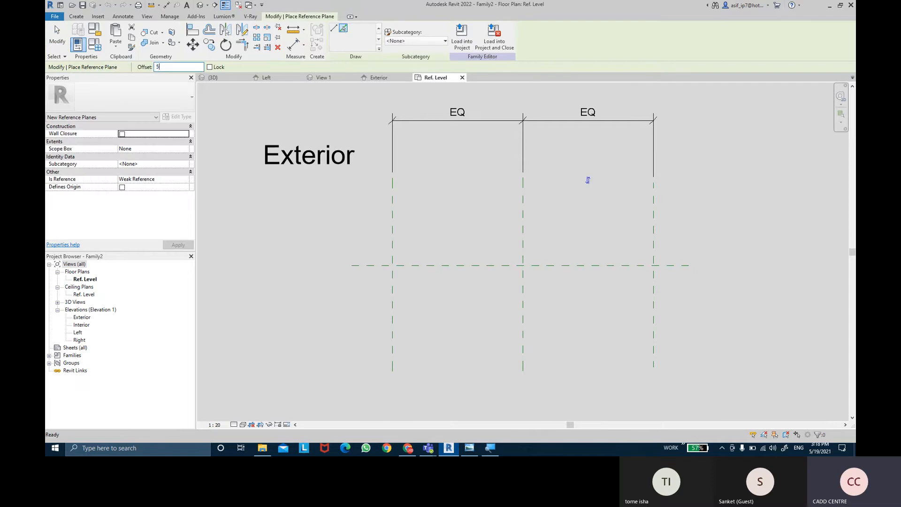
left_click(424, 272)
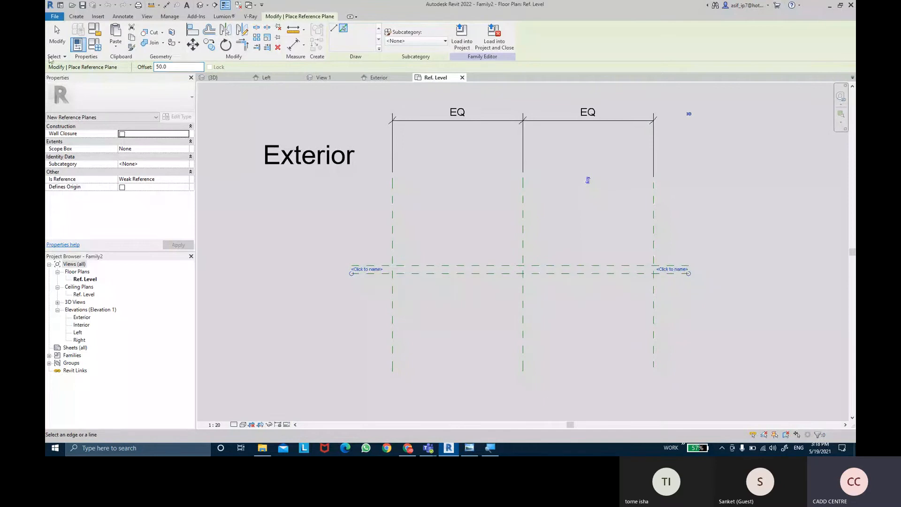
- Add an aligned dimension between the two parallel horizontal reference planes, placed beyond their ends
left_click(382, 196)
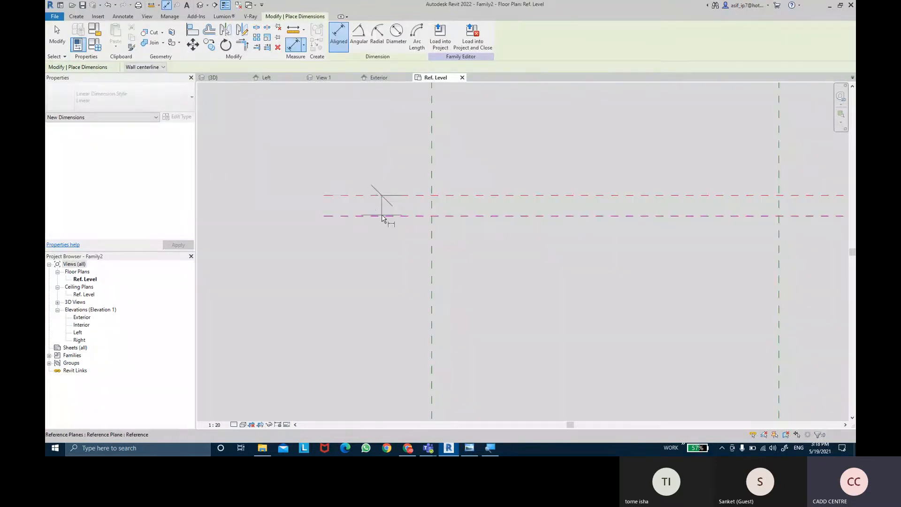
left_click(382, 216)
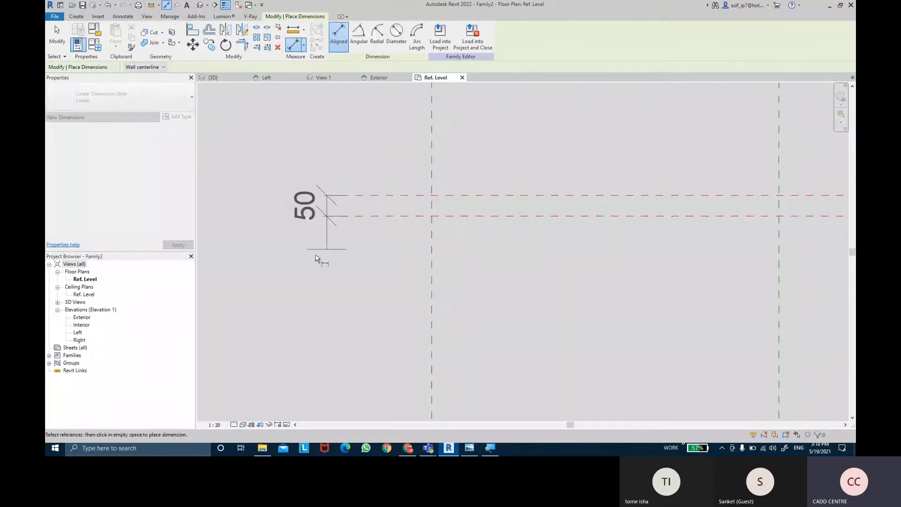
left_click(290, 262)
left_click(57, 37)
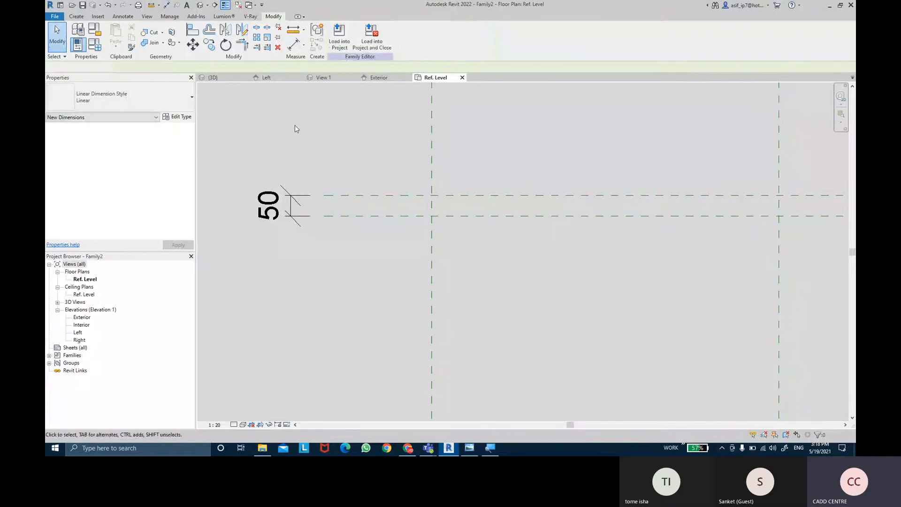
- Label the dimension between the horizontal reference planes with a new family type parameter named FRAME THICKNESS
left_click(292, 205)
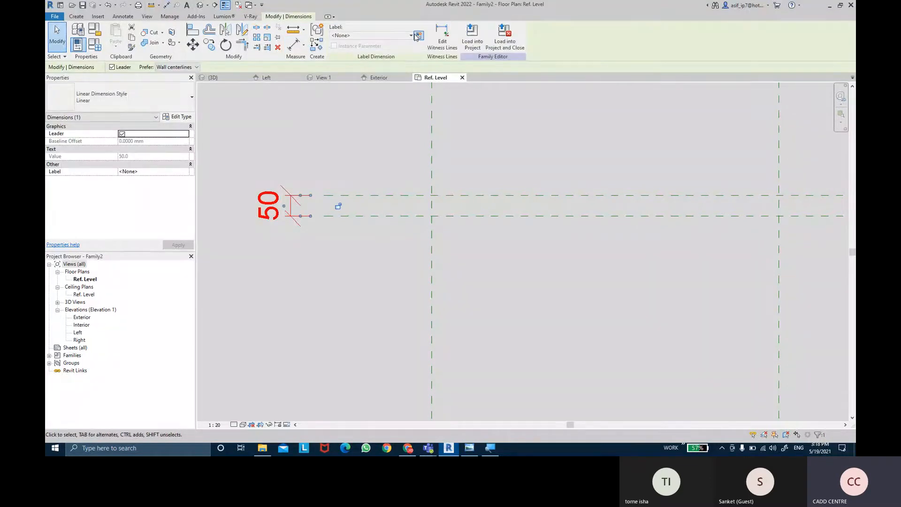
left_click(338, 206)
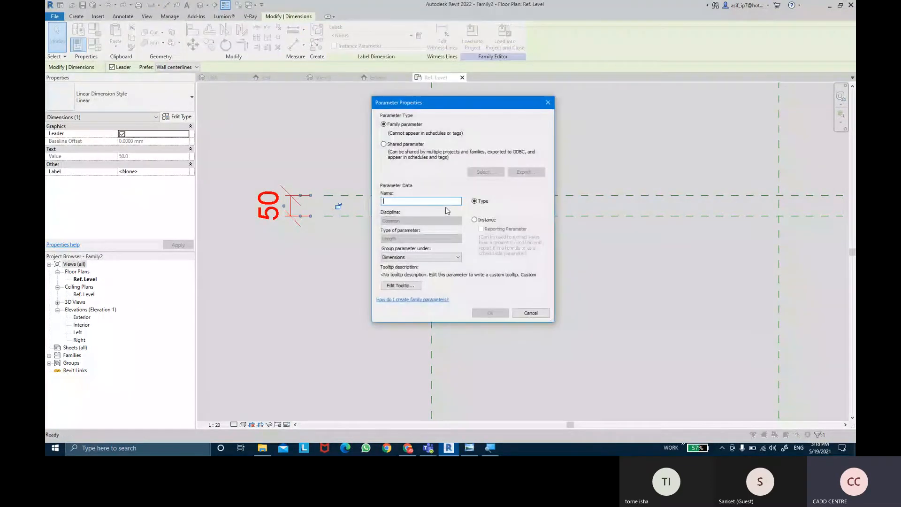
type("FRAME THI")
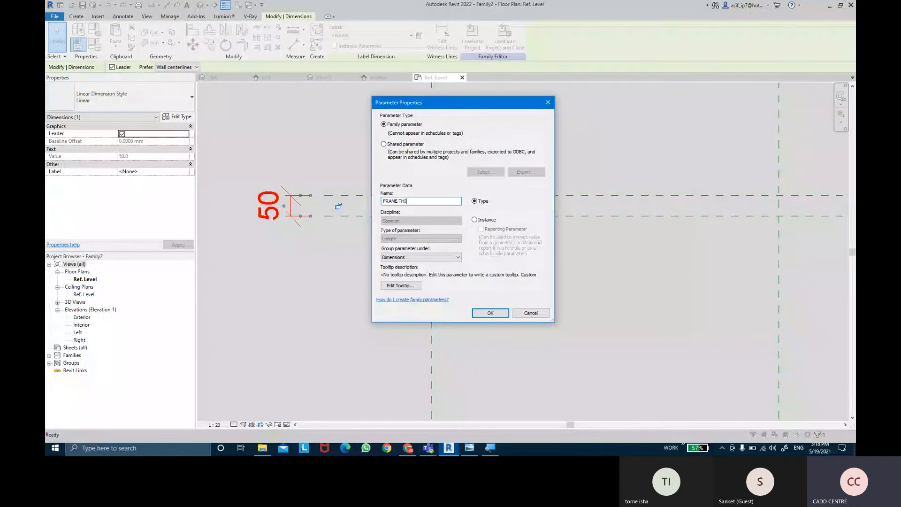
type("CKNESS")
key("Return")
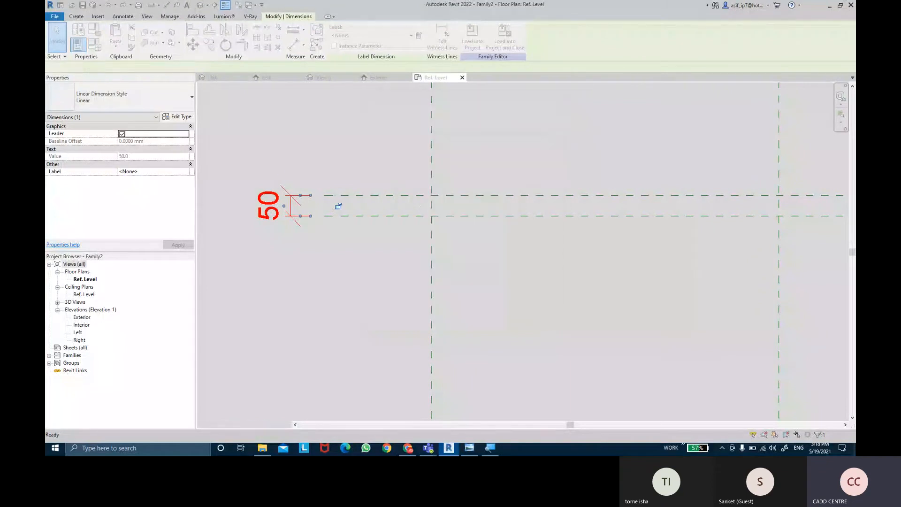
left_click(382, 281)
- Open the Interior elevation view of the window family
scroll(382, 282, "down", 5)
middle_click_drag(467, 251, 456, 221)
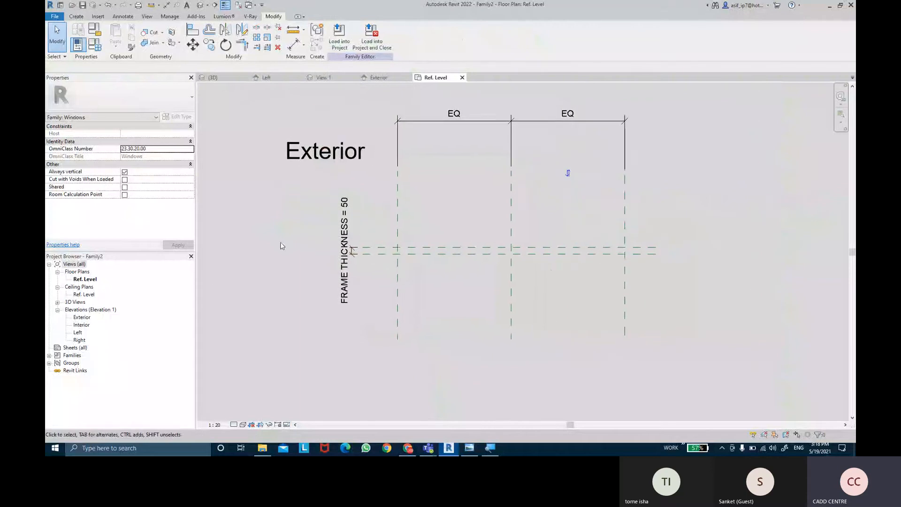
double_click(81, 325)
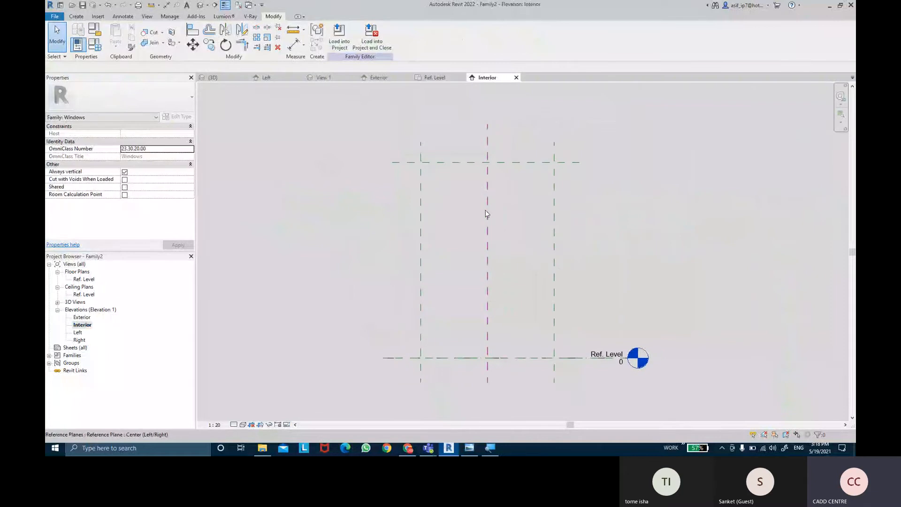
middle_click_drag(610, 242, 599, 205)
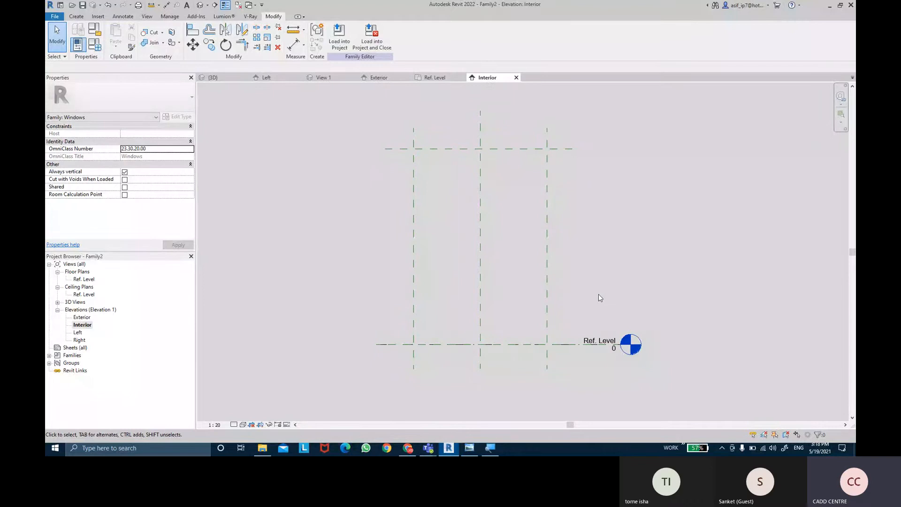
- Hide the Levels annotation category in the Interior elevation through the view's visibility overrides
key("v")
key("g")
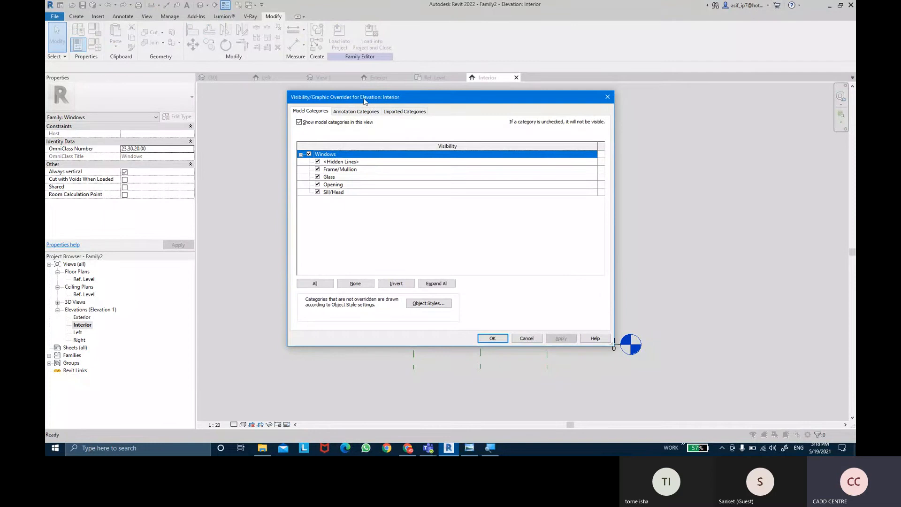
left_click(357, 112)
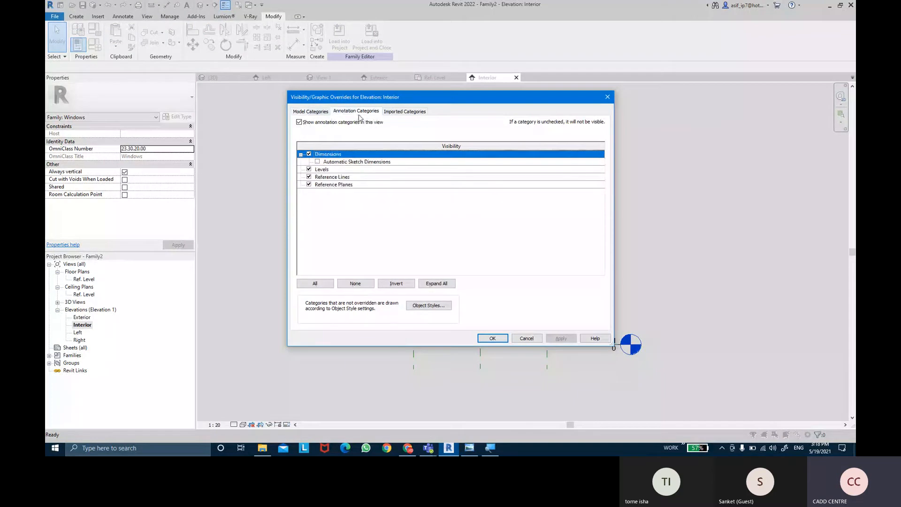
left_click(321, 170)
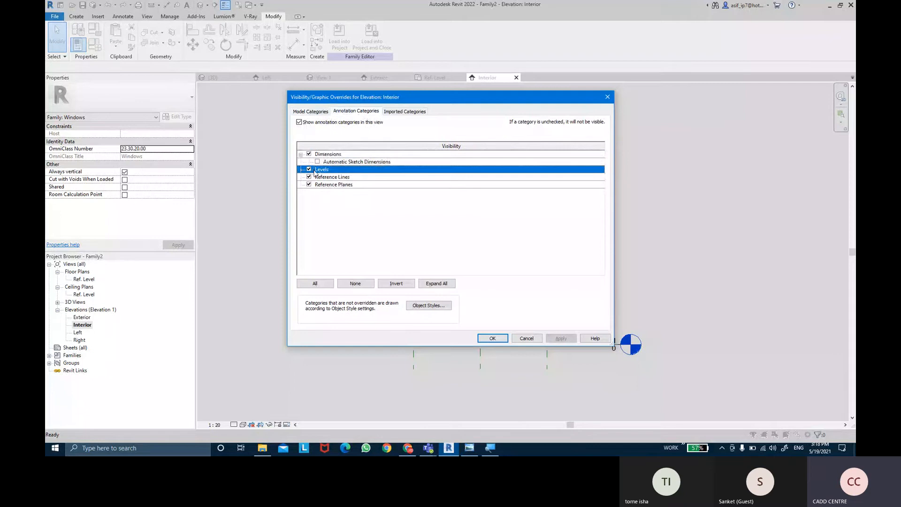
left_click_drag(516, 100, 417, 66)
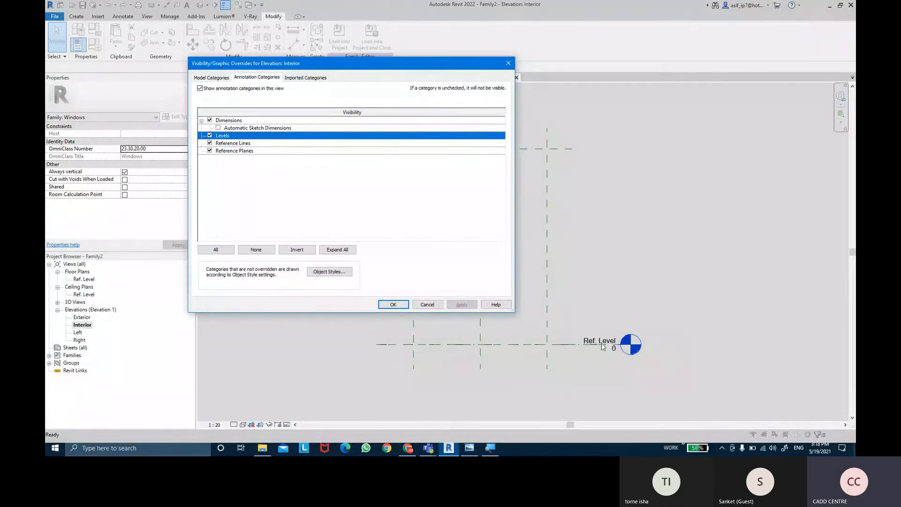
left_click(210, 135)
left_click(453, 304)
left_click(393, 305)
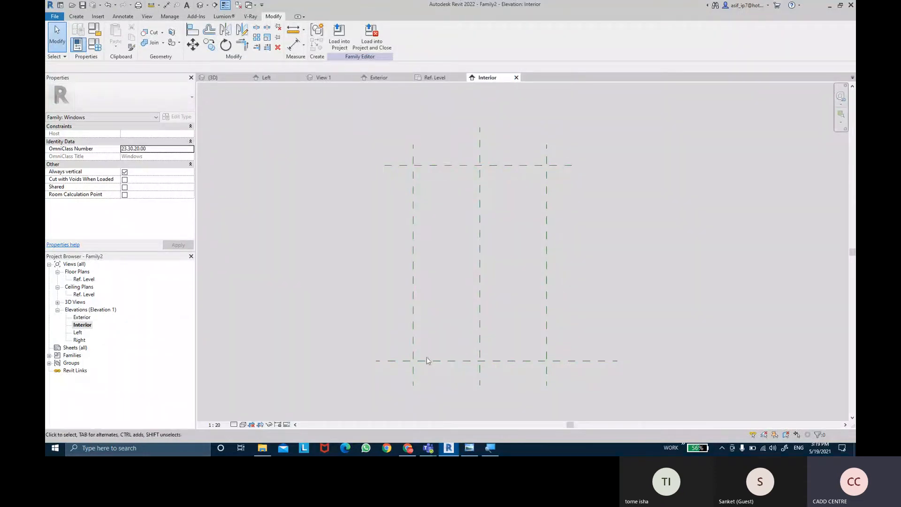
- Add aligned dimensions between the upper and lower horizontal reference planes and between the two outer vertical reference planes
left_click(294, 45)
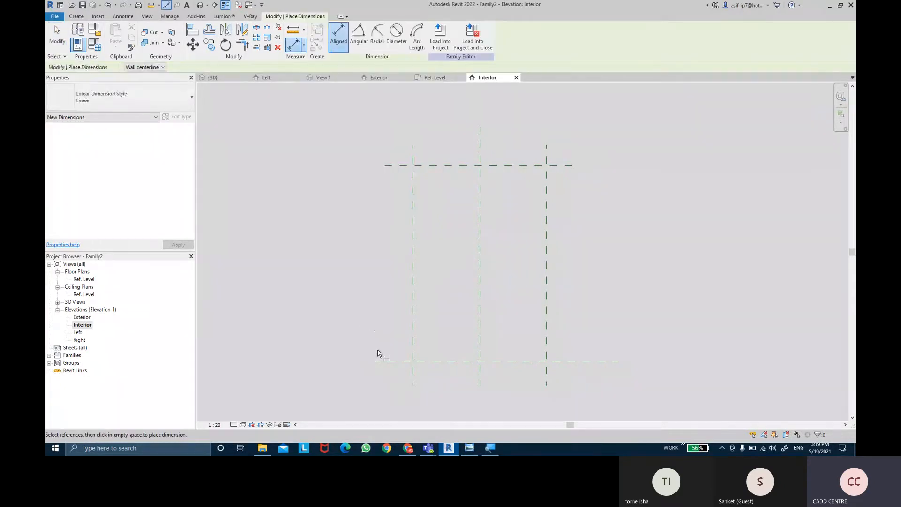
left_click(393, 360)
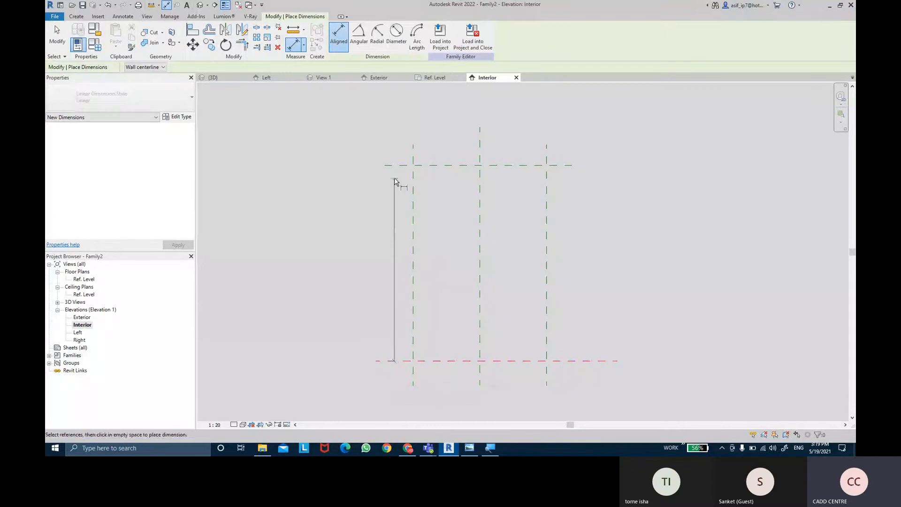
left_click(394, 165)
left_click(348, 165)
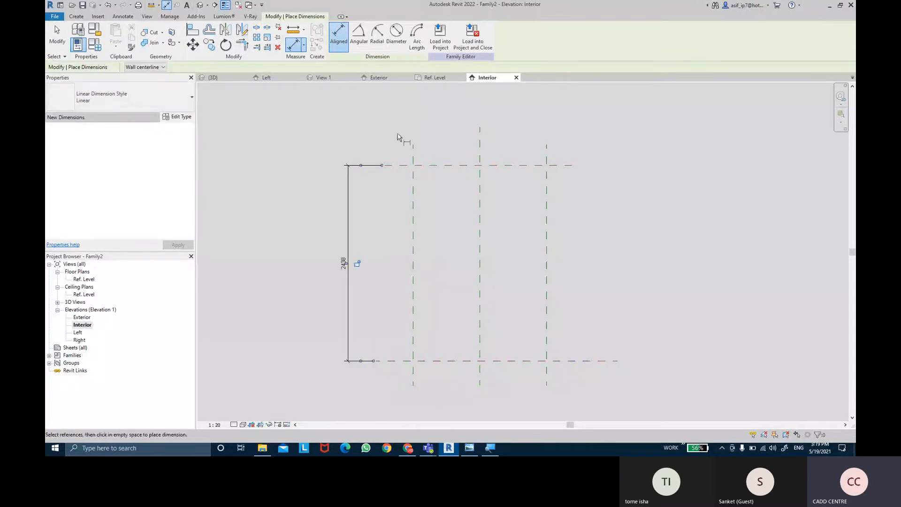
left_click(413, 146)
left_click(547, 145)
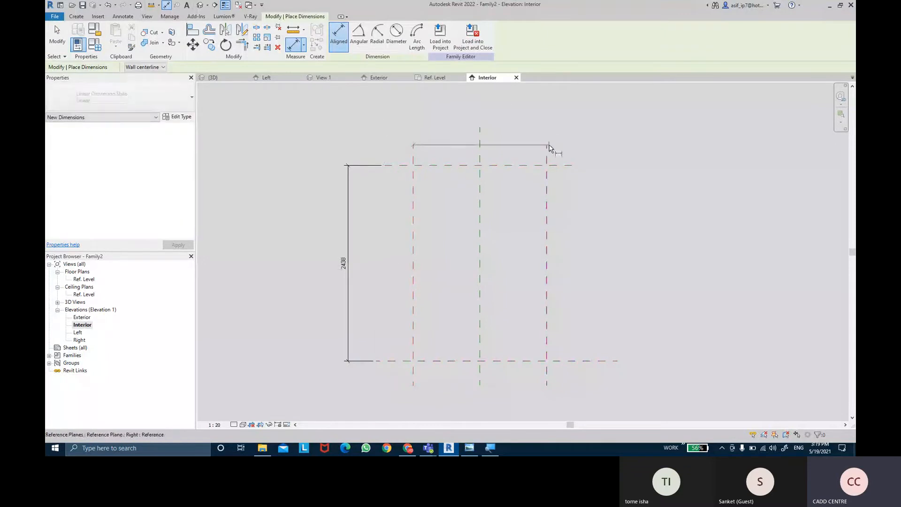
left_click(568, 110)
key("Escape")
key("Escape")
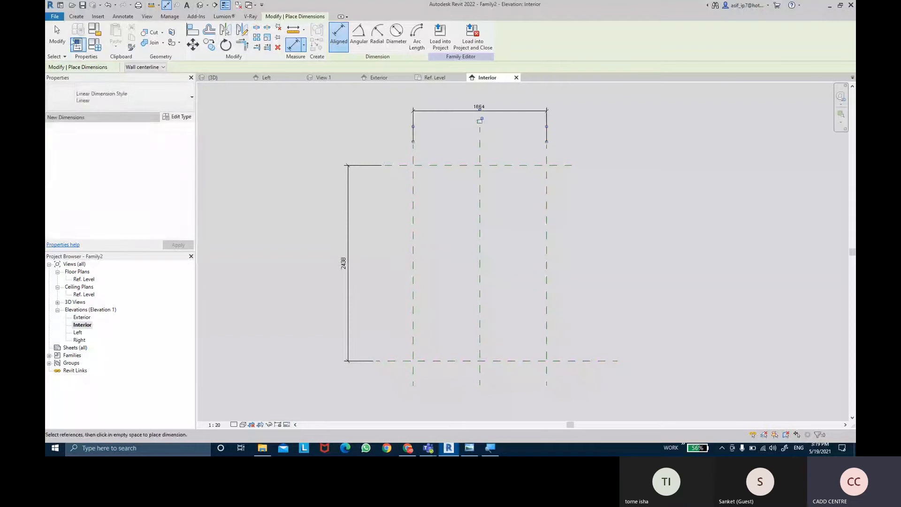
- Label the horizontal dimension above the opening with a new family instance parameter named WINDOW LENGTH
left_click(442, 113)
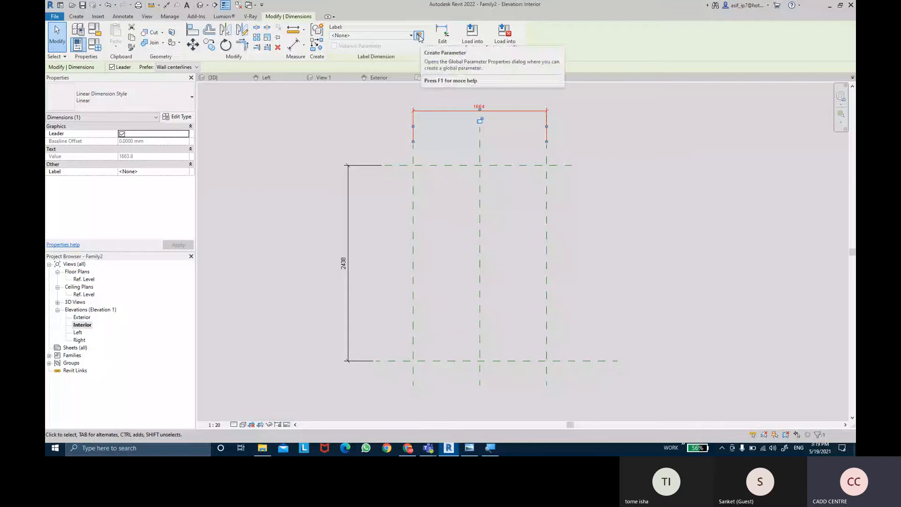
left_click(420, 37)
type("W")
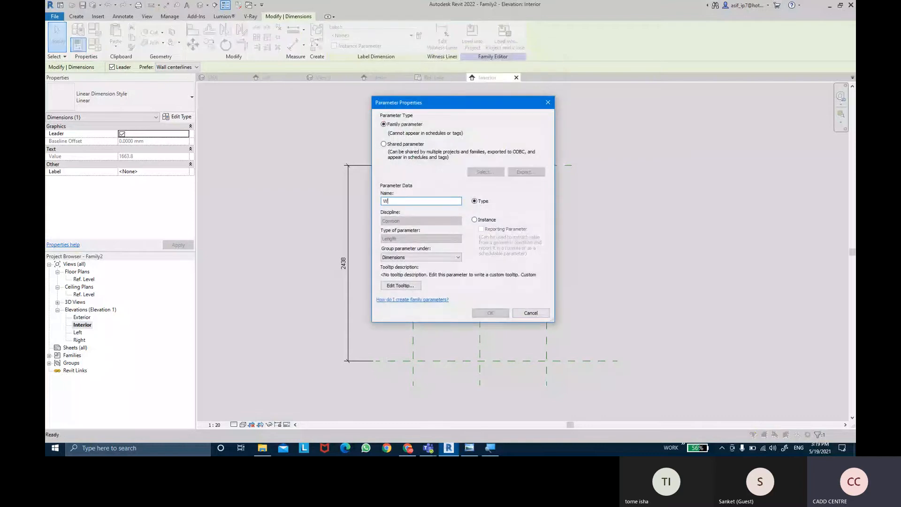
type("INDOW LEN")
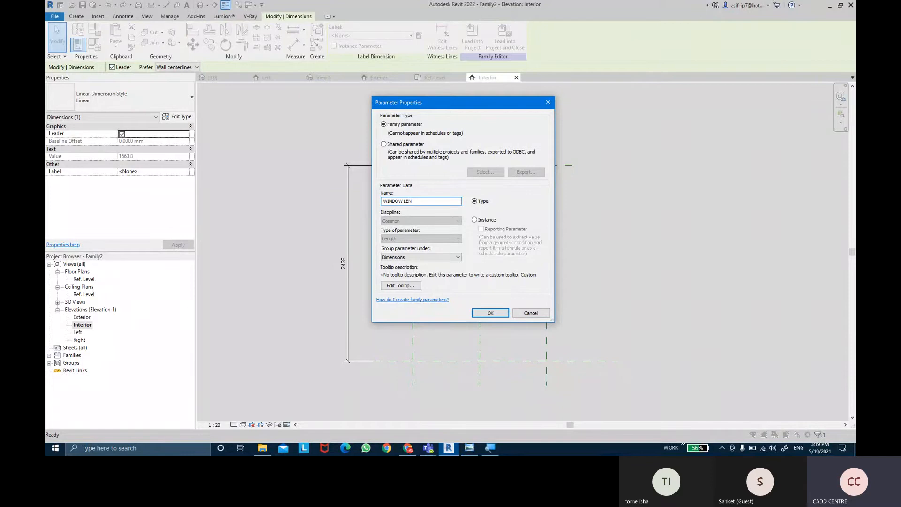
type("GTH")
left_click(488, 221)
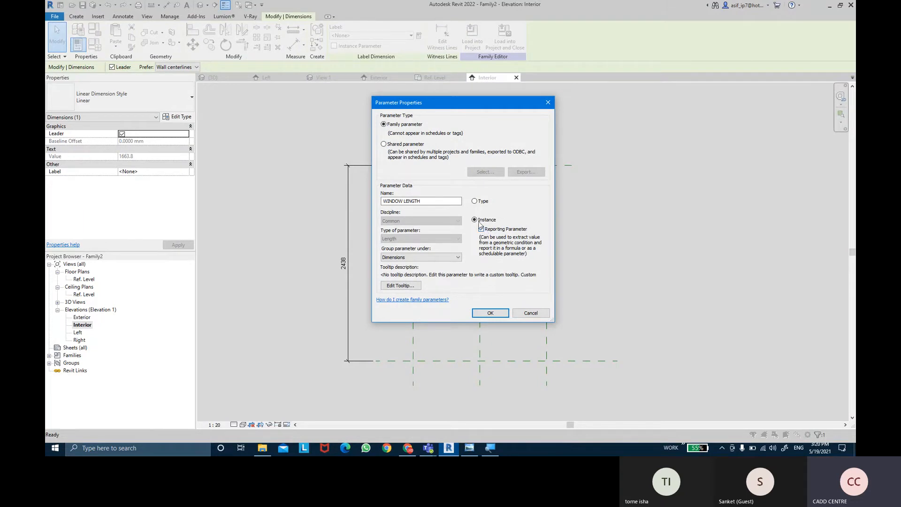
key("ctrl")
key("ctrl")
key("ctrl")
key("ctrl")
key("ctrl")
left_click(490, 313)
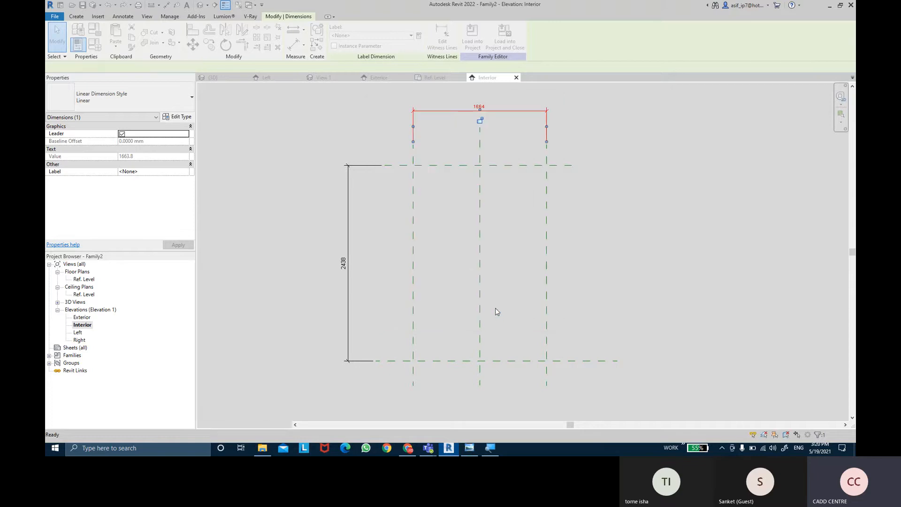
left_click(455, 230)
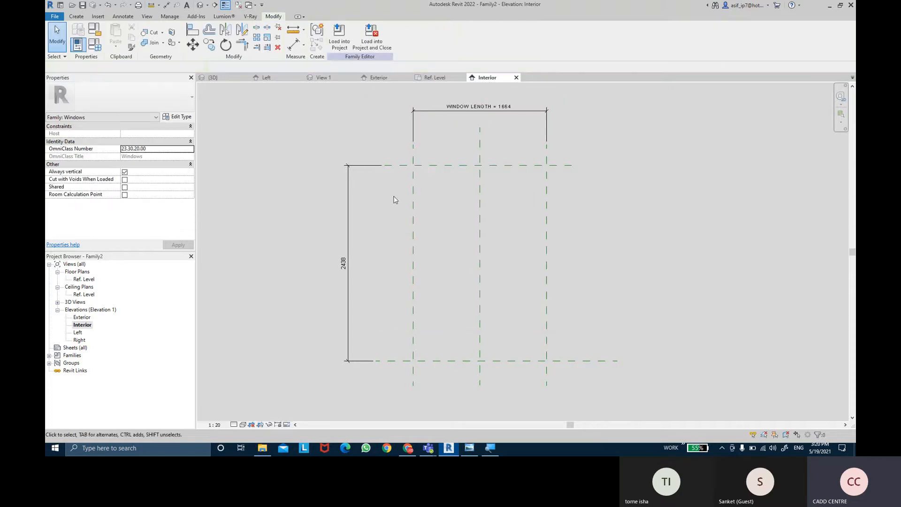
- Label the vertical dimension beside the opening with a new family instance parameter named WINDOW HT
left_click(374, 166)
left_click(418, 36)
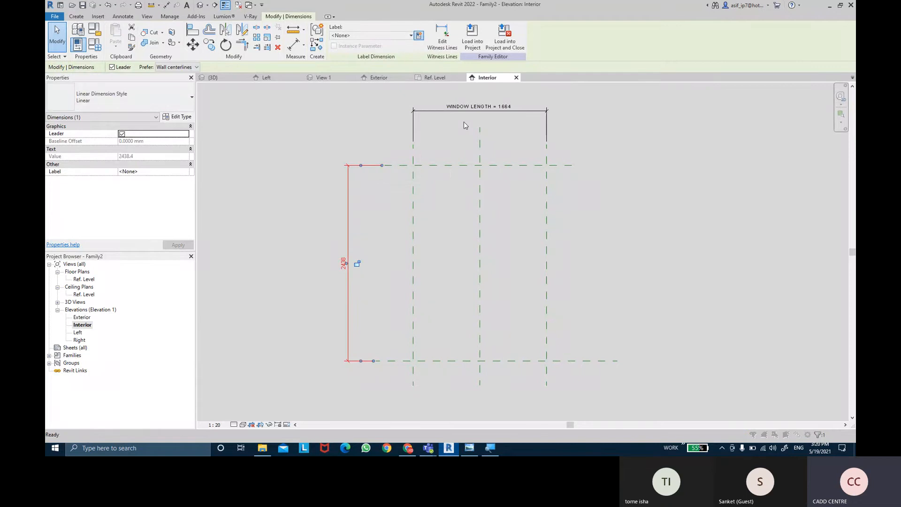
type("WINDOW HT")
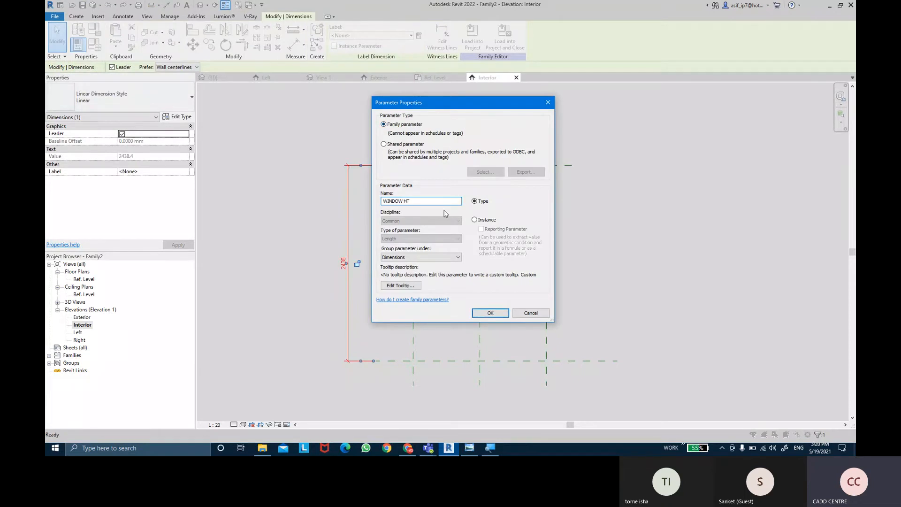
left_click(482, 220)
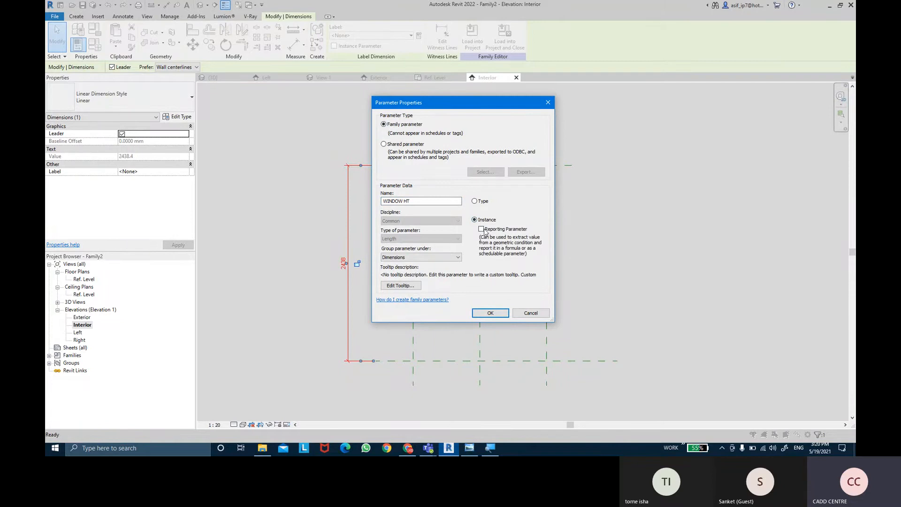
left_click(490, 313)
key("Escape")
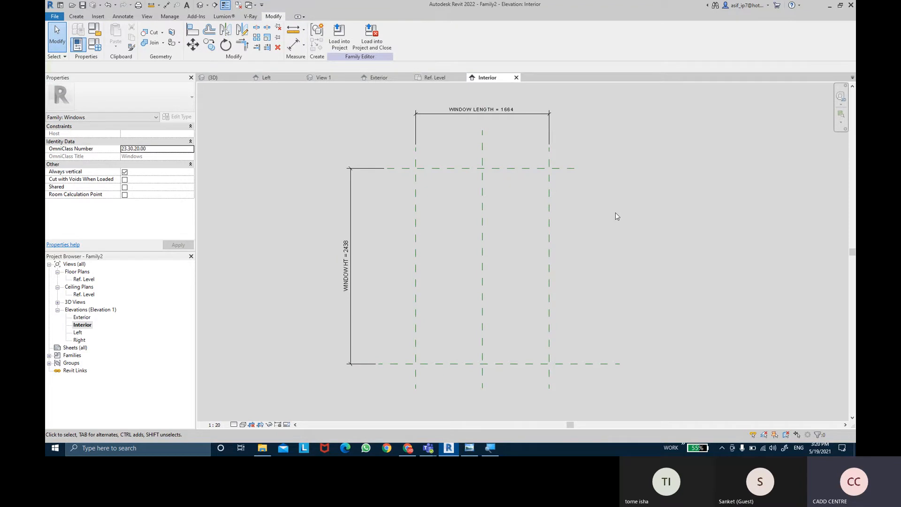
- Start a solid extrusion and sketch a rectangle between opposite corner intersections of the outer reference planes
left_click(76, 16)
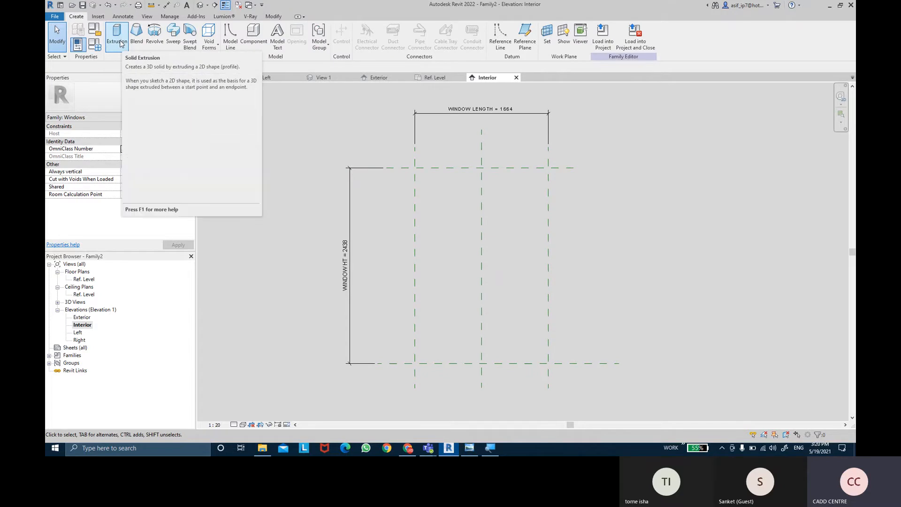
key("ctrl")
key("ctrl")
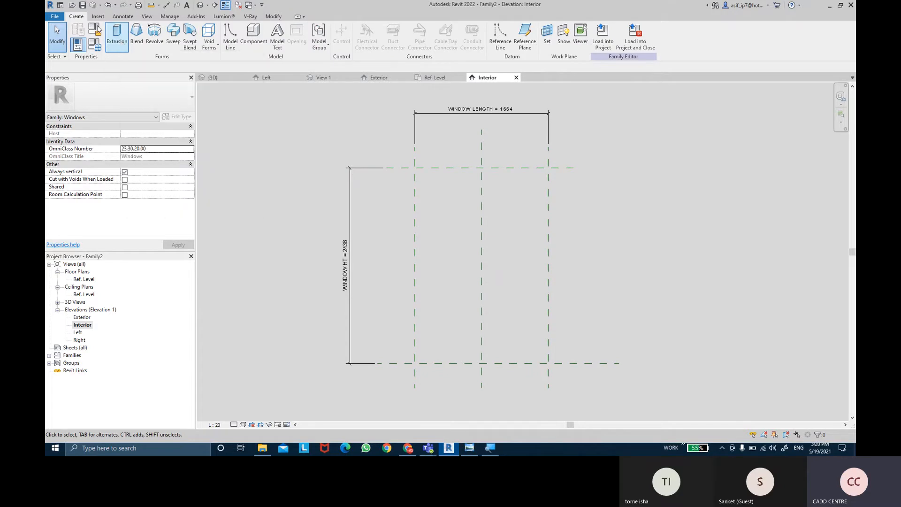
key("ctrl")
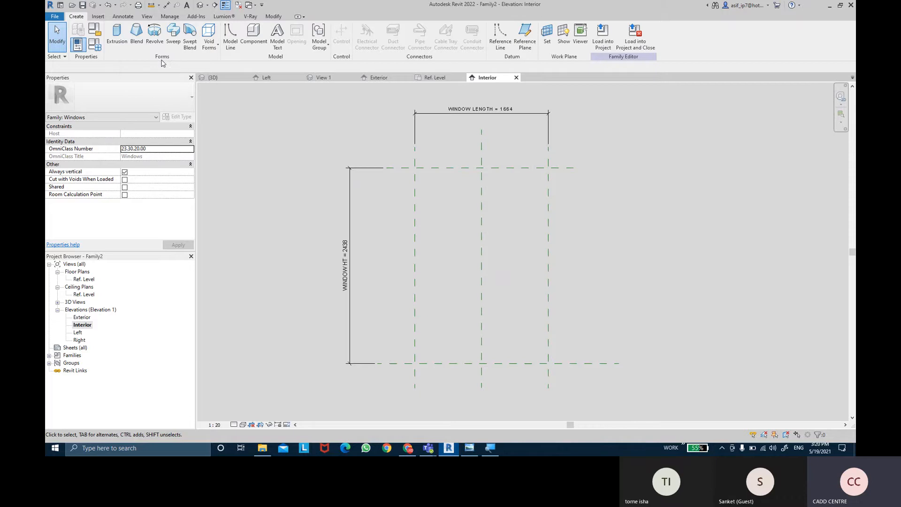
left_click(117, 37)
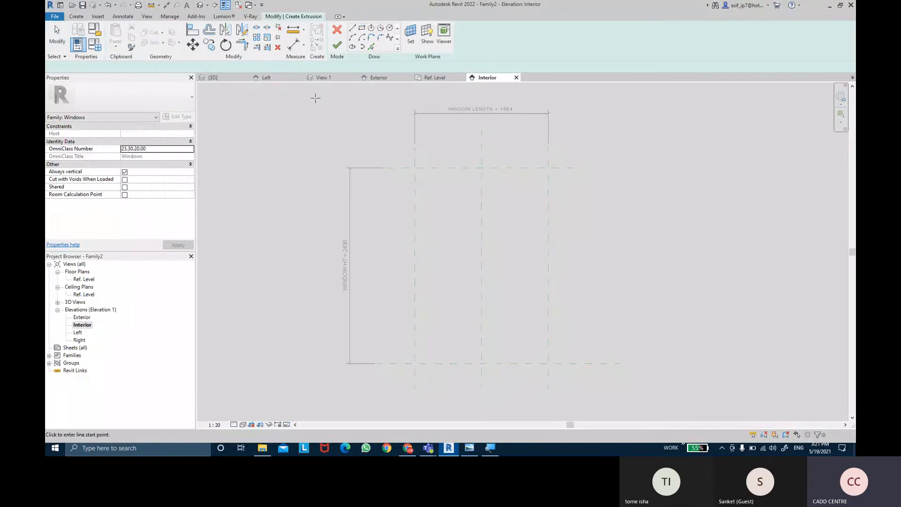
left_click(362, 29)
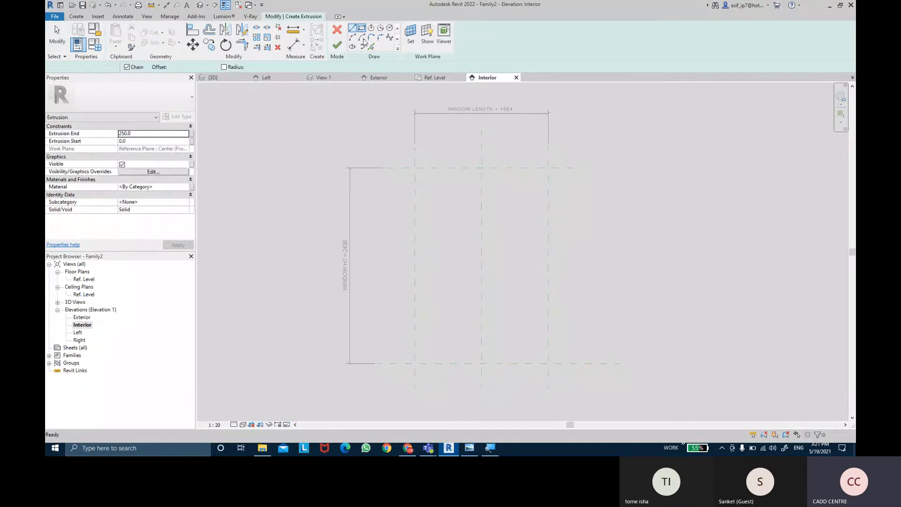
left_click(415, 168)
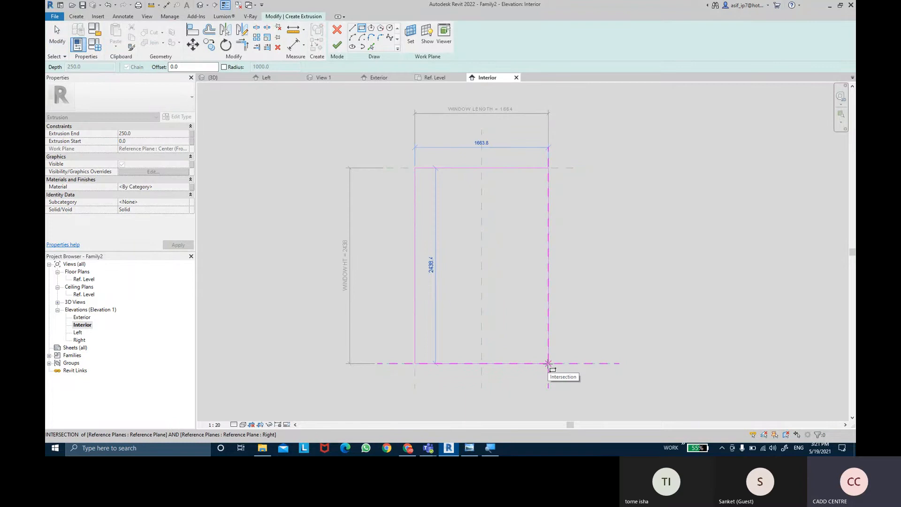
left_click(548, 363)
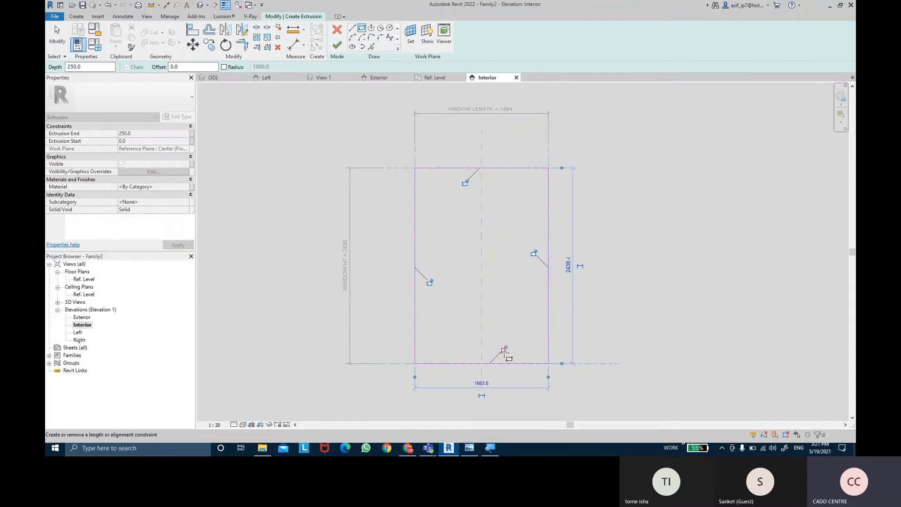
- Lock all four sides of the sketched rectangle to their reference planes
left_click(534, 253)
left_click(465, 183)
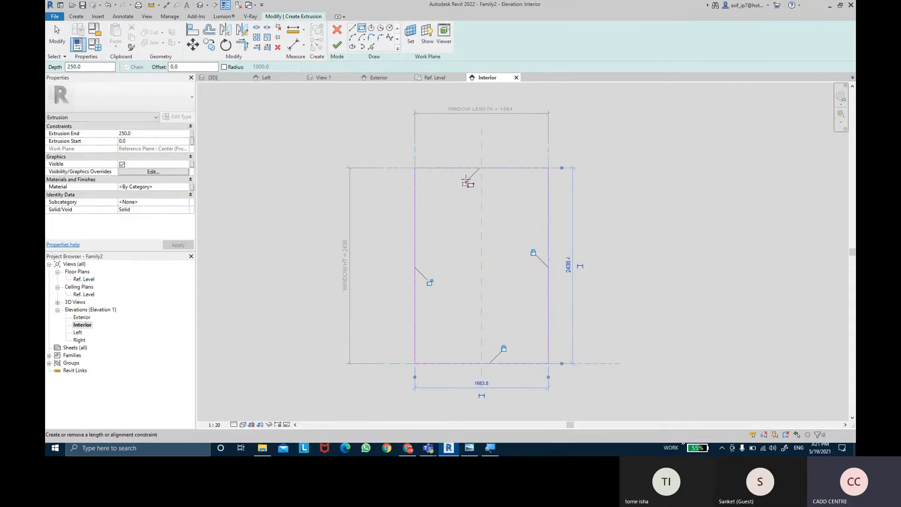
left_click(430, 282)
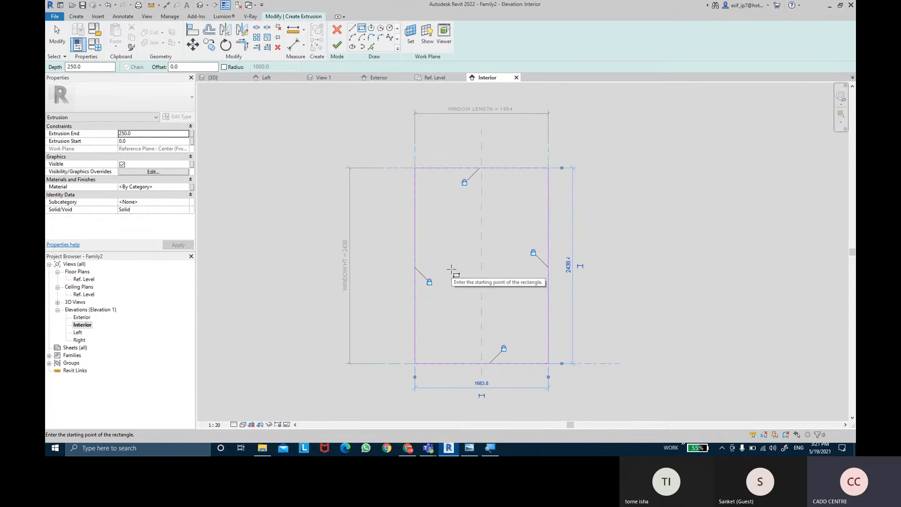
key("Escape")
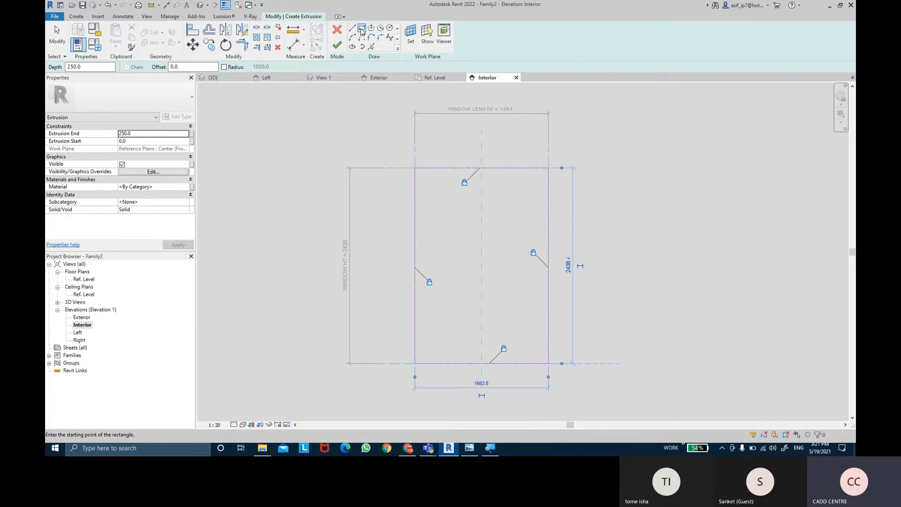
- Sketch a second rectangle offset 50 mm inward from the outer rectangle, between the same opposite corners
left_click(362, 30)
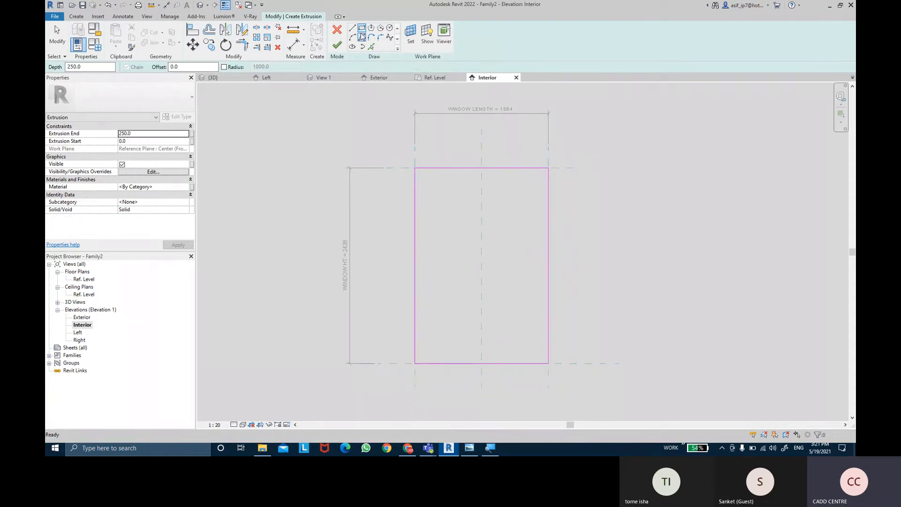
left_click_drag(184, 66, 172, 66)
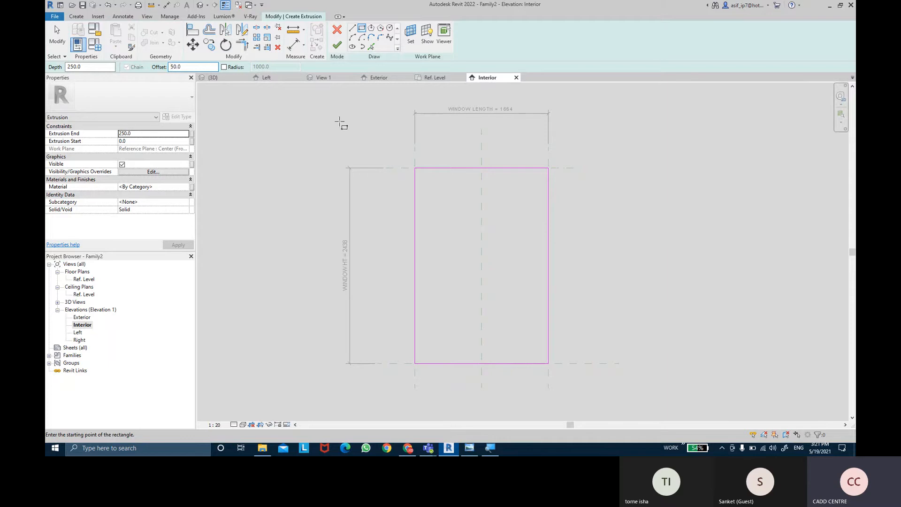
left_click(415, 167)
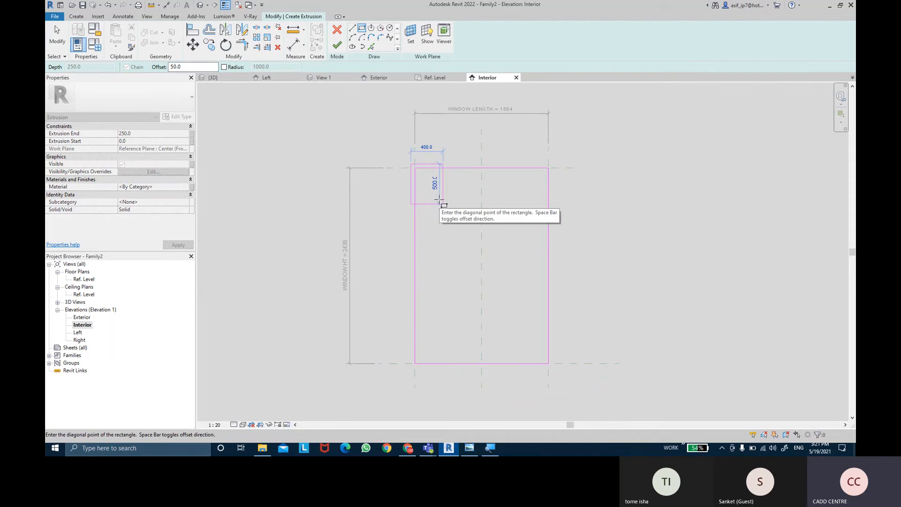
key("space")
left_click(547, 362)
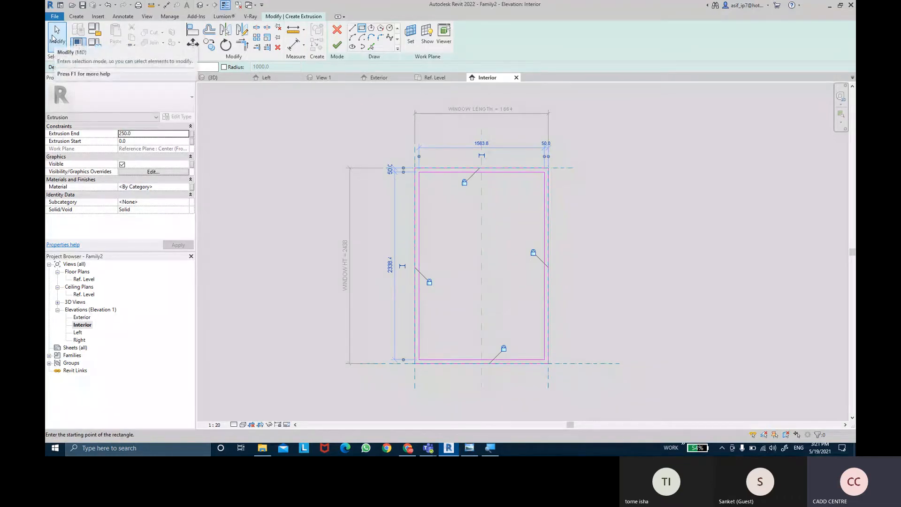
left_click(53, 39)
- Add aligned dimensions between the outer and inner sketch lines on the frame's left and top sides
scroll(367, 165, "up", 3)
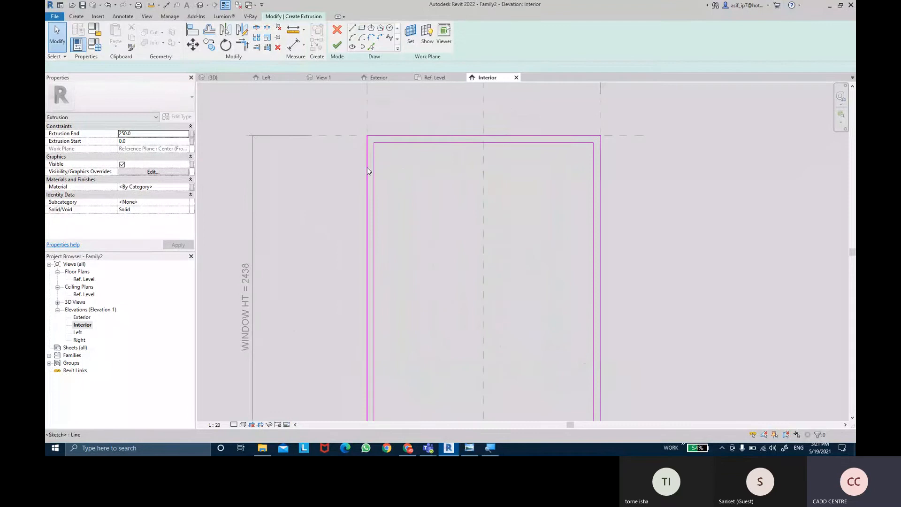
left_click(293, 45)
scroll(366, 165, "up", 2)
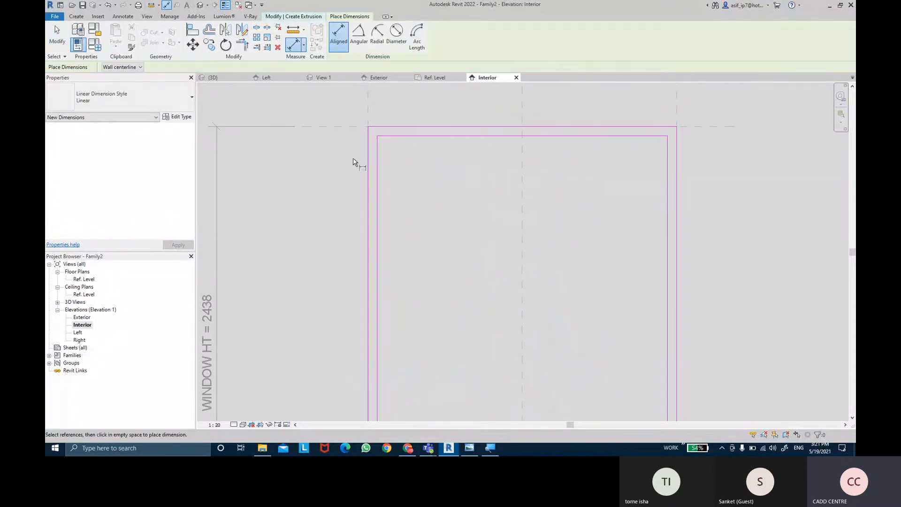
left_click(369, 177)
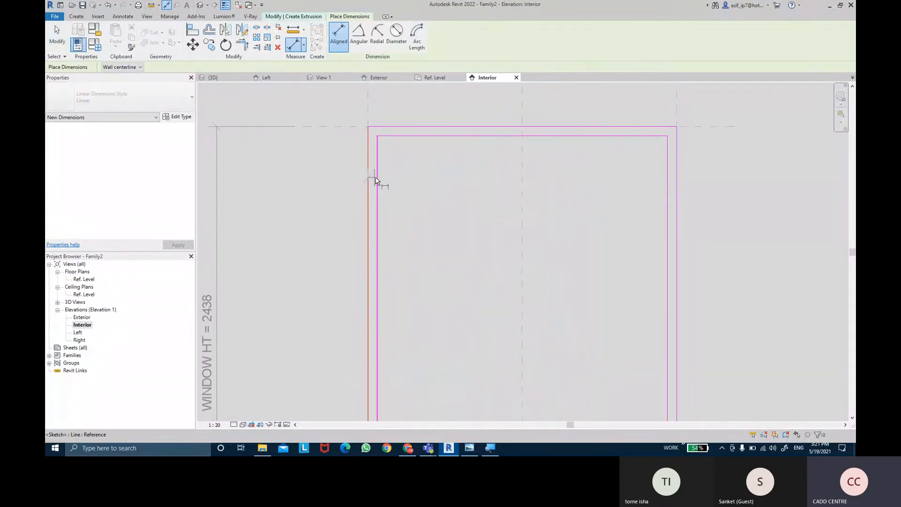
left_click(377, 178)
left_click(416, 210)
left_click(417, 127)
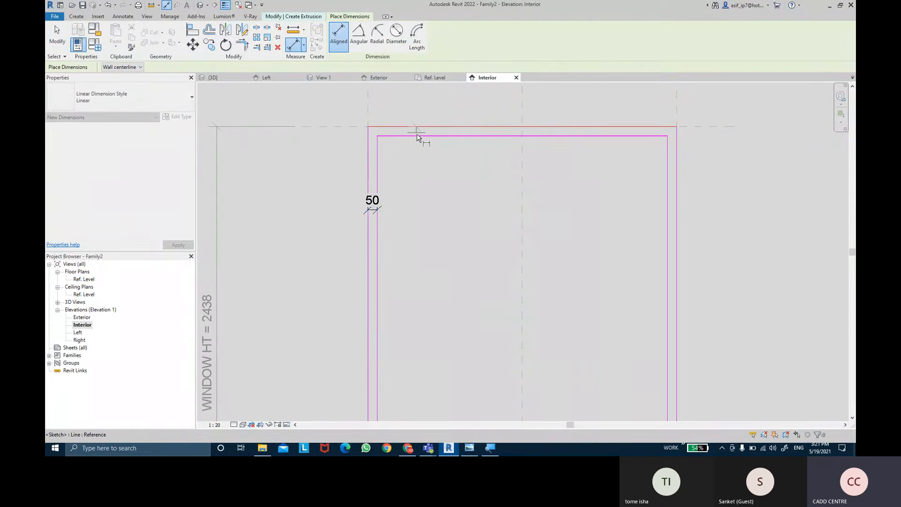
left_click(419, 136)
left_click(421, 181)
- Add aligned dimensions between the outer and inner sketch lines on the frame's right and bottom sides
left_click(676, 217)
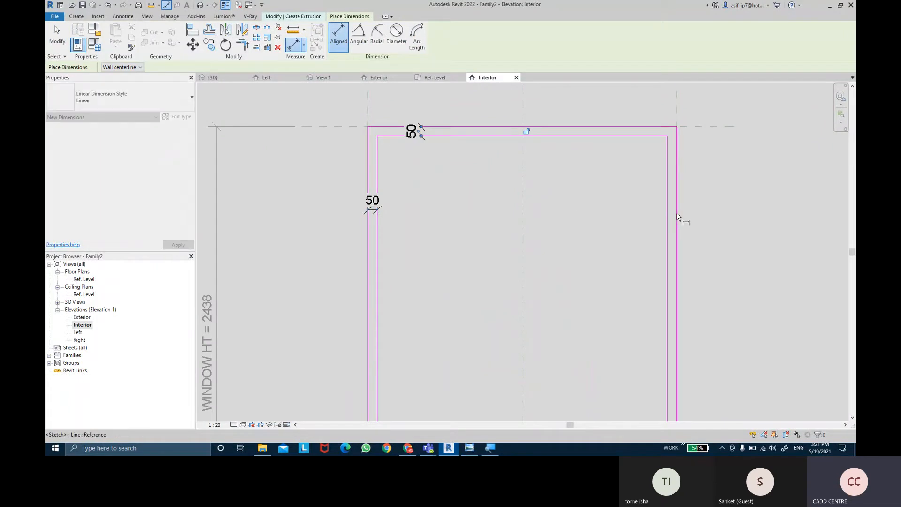
left_click(668, 215)
left_click(650, 214)
scroll(595, 271, "down", 3)
middle_click_drag(590, 265, 537, 35)
scroll(527, 242, "up", 4)
left_click(531, 252)
key("Escape")
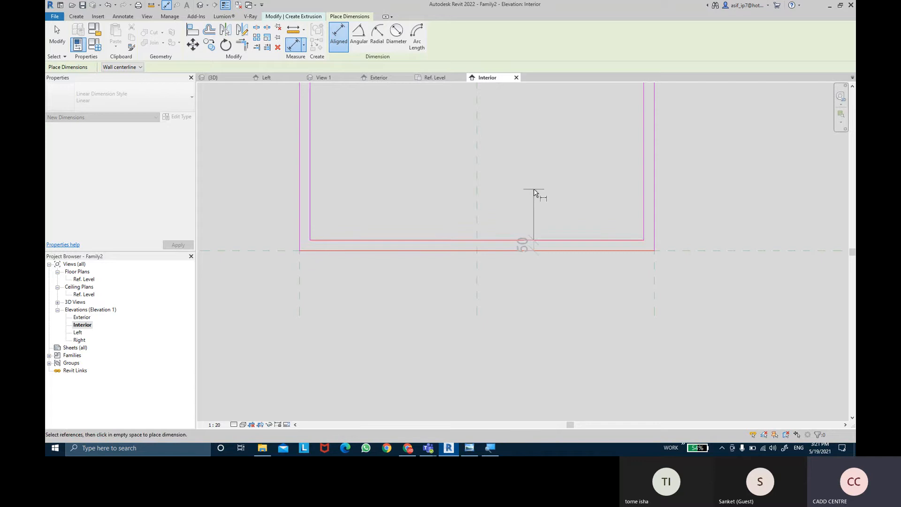
- Label all four frame-width dimensions together with the existing FRAME THICKNESS parameter
scroll(538, 195, "down", 4)
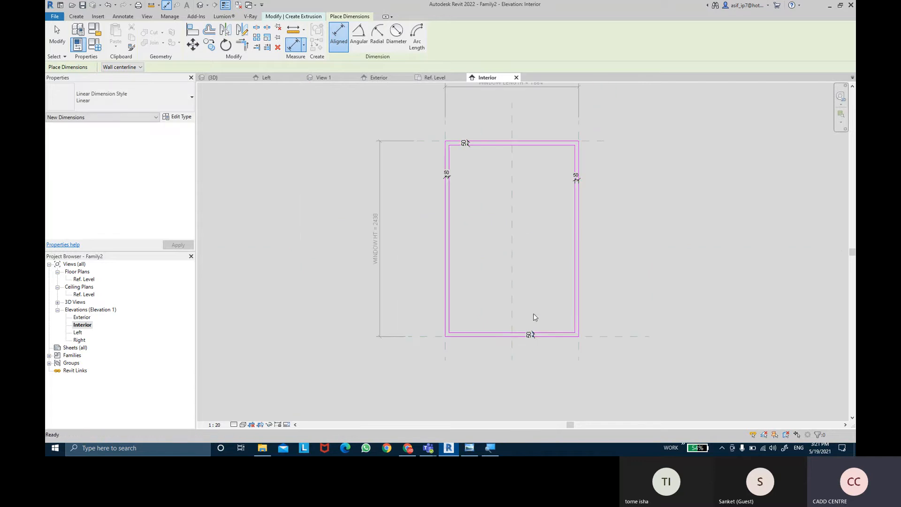
key("Escape")
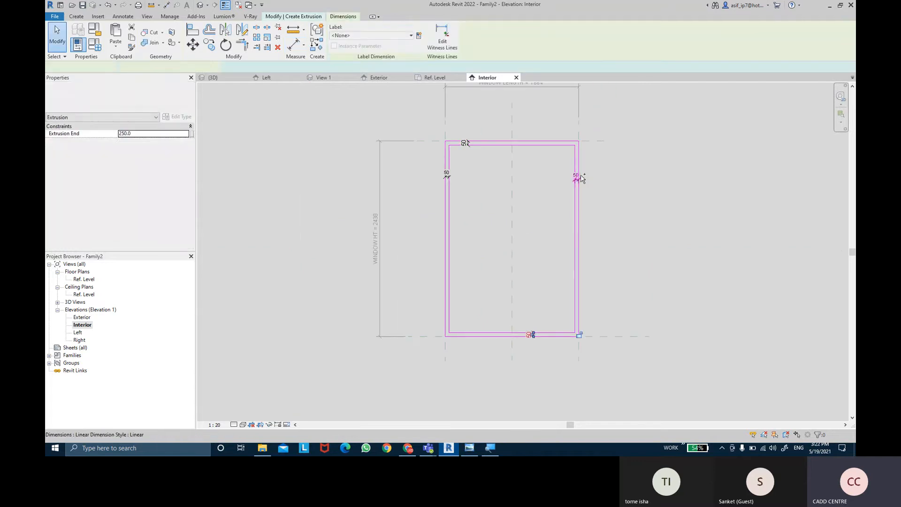
left_click(579, 178, "ctrl")
left_click(468, 142, "ctrl")
left_click(448, 175, "ctrl")
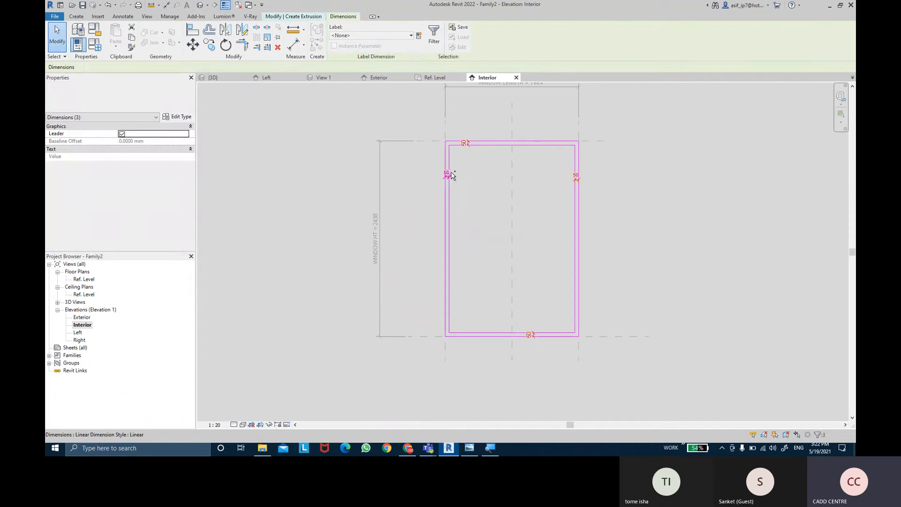
left_click(404, 36)
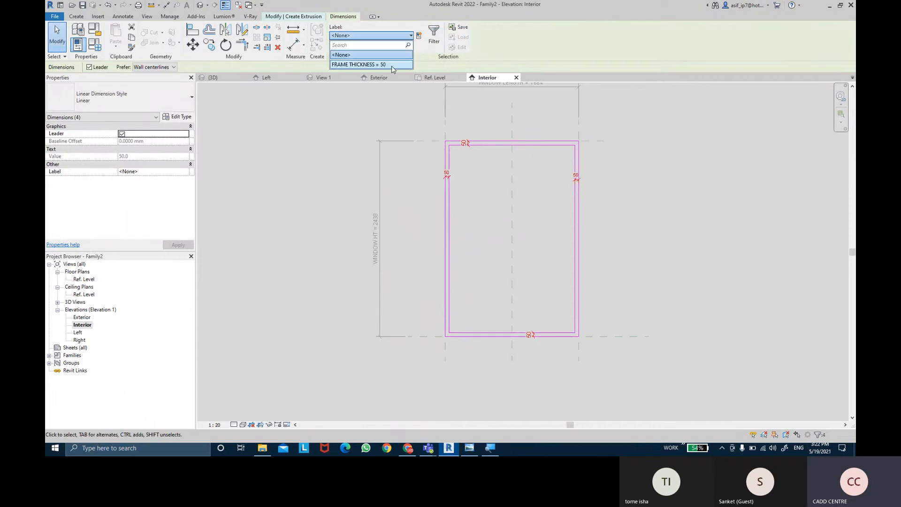
left_click(395, 66)
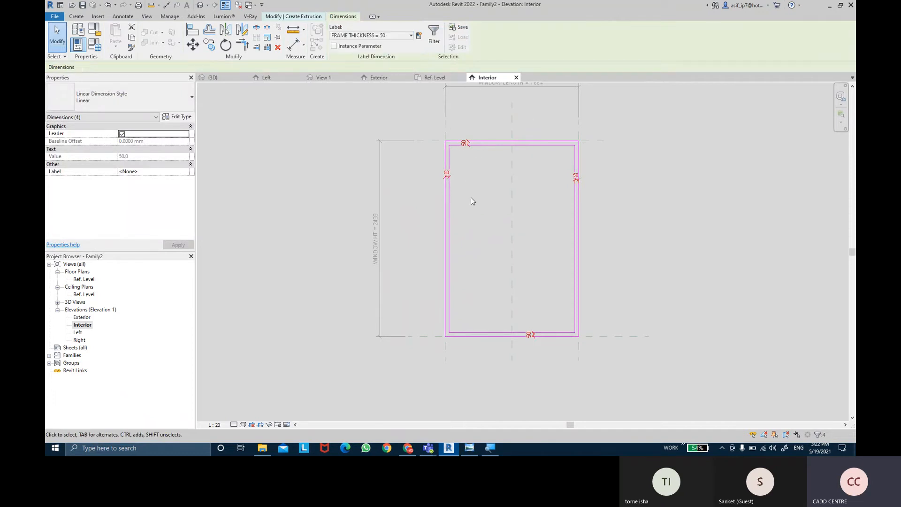
left_click(480, 208)
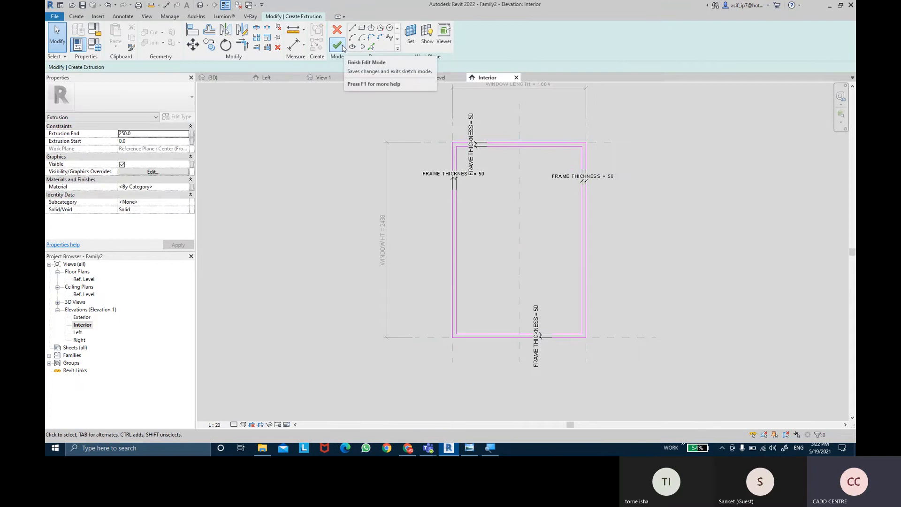
- Finish the frame sketch and, in the Ref. Level plan, shorten the extrusion to the nearer parallel reference plane at 50 mm depth and lock it
left_click(343, 46)
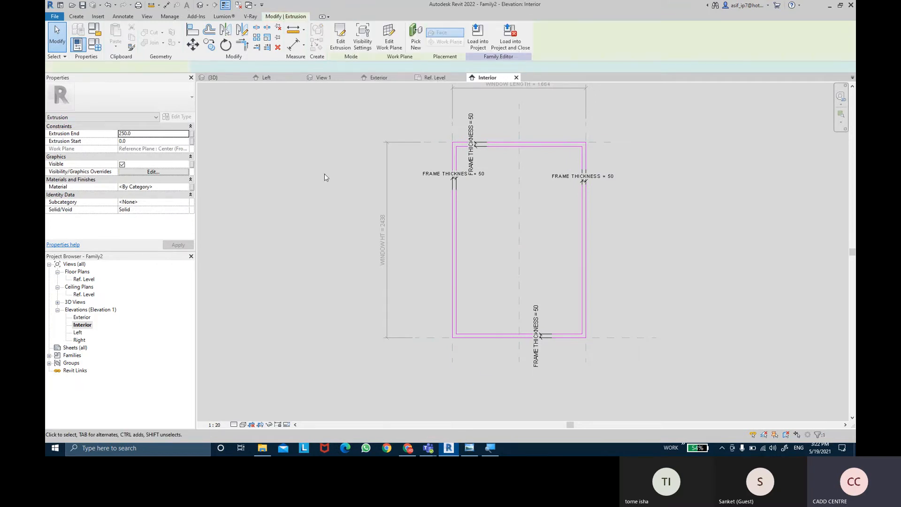
double_click(85, 280)
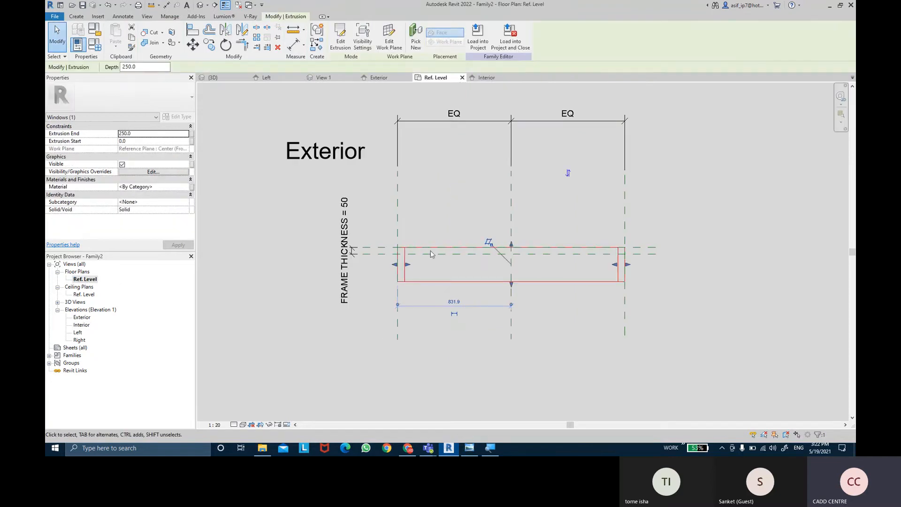
scroll(531, 260, "up", 3)
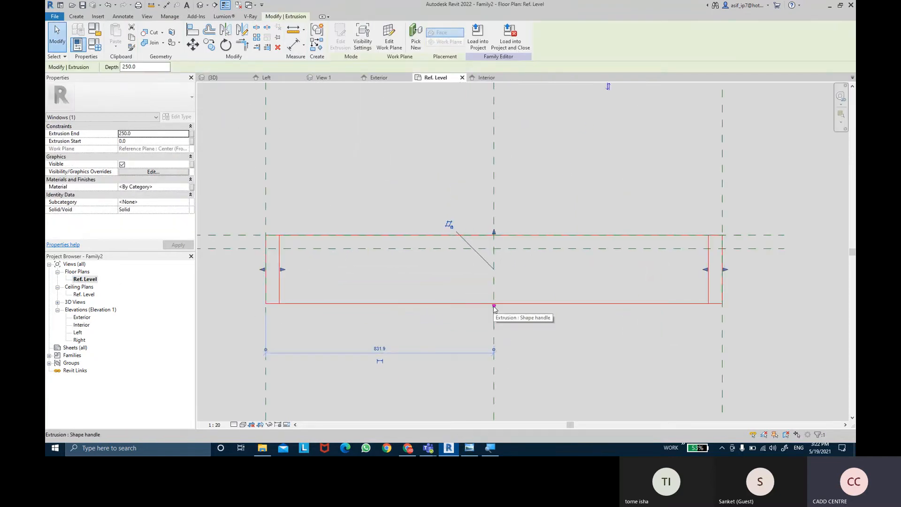
left_click_drag(494, 306, 492, 249)
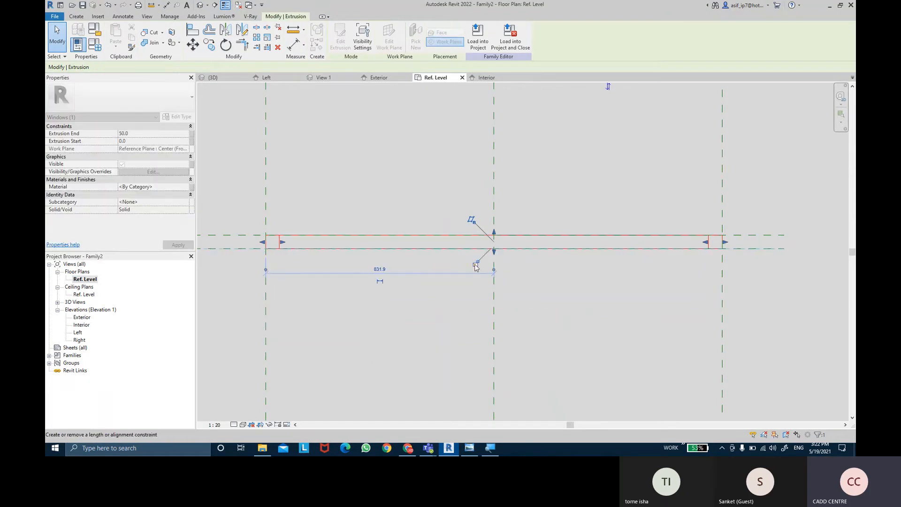
left_click(476, 266)
middle_click_drag(422, 286, 598, 275)
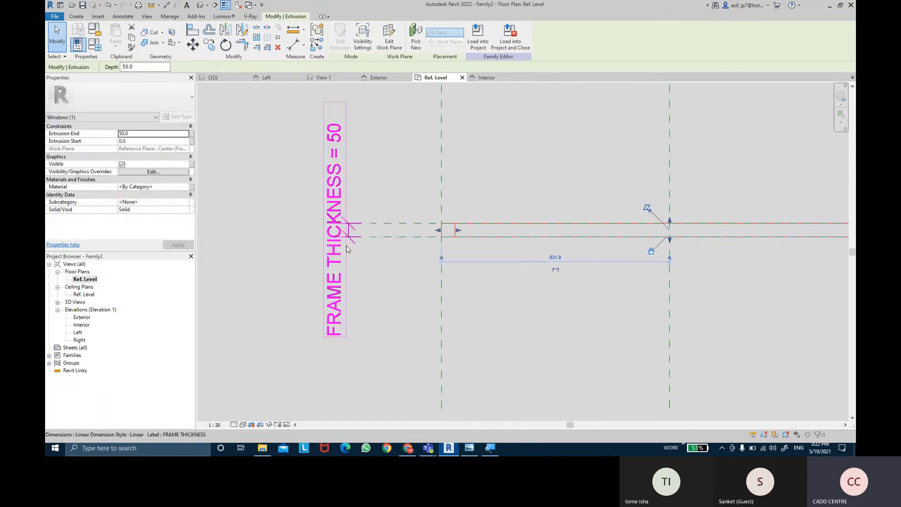
left_click(529, 189)
middle_click_drag(520, 192, 484, 203)
scroll(478, 190, "down", 2)
middle_click_drag(571, 179, 561, 195)
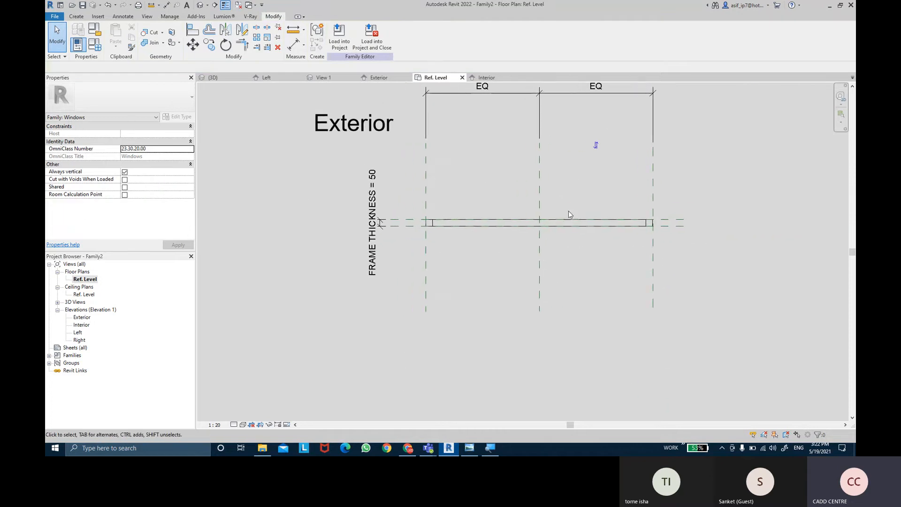
- Assign the frame extrusion to the Frame/Mullion subcategory
left_click(574, 224)
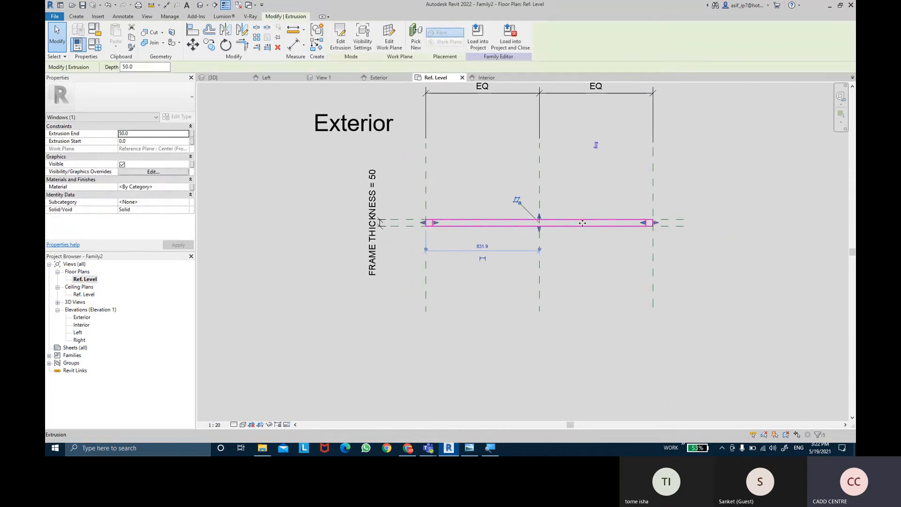
left_click(178, 201)
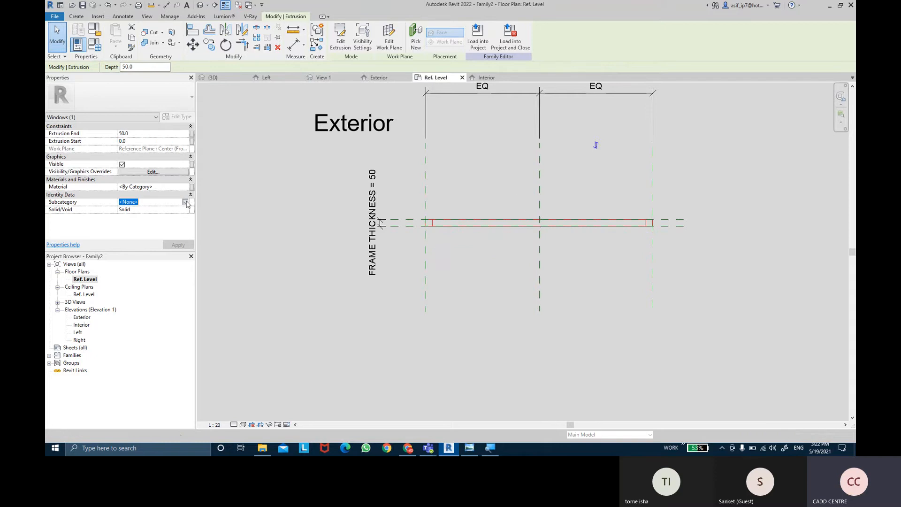
left_click(185, 202)
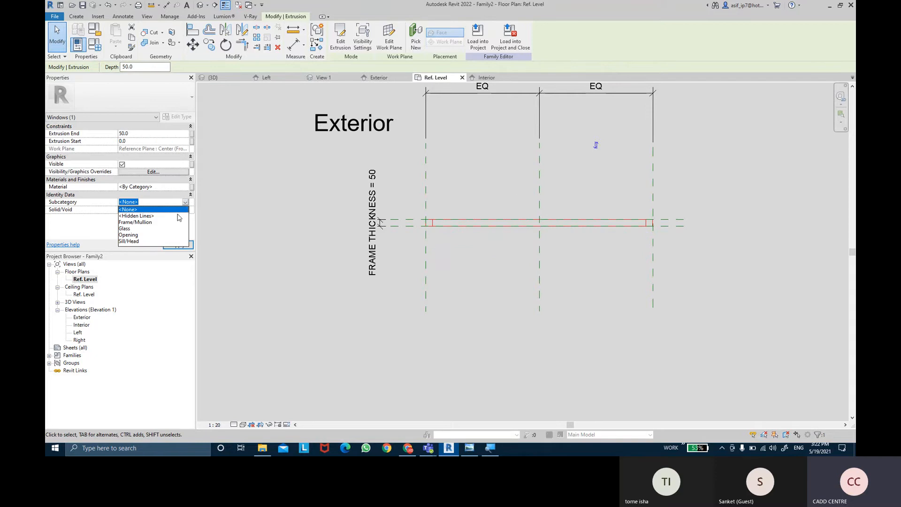
left_click(153, 223)
left_click(181, 245)
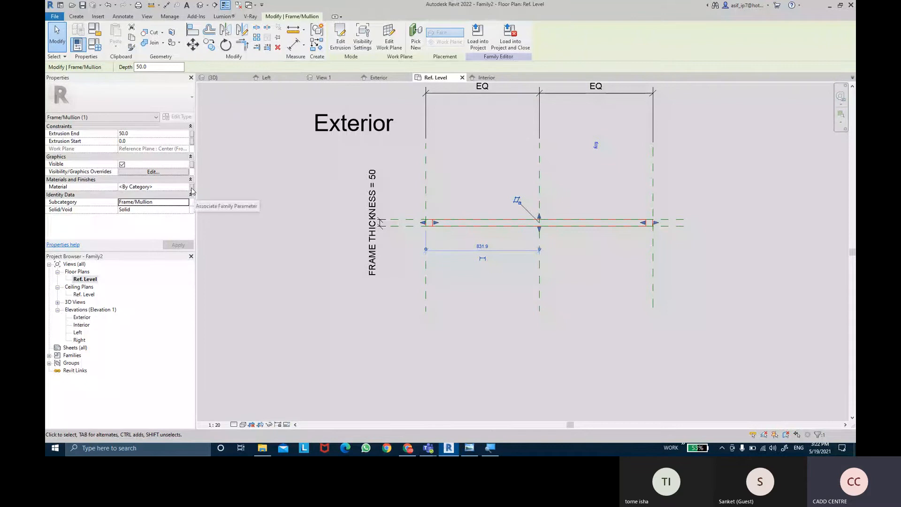
- Associate the frame extrusion's material with a new family type parameter named FRAME MATERIAL
left_click(192, 190)
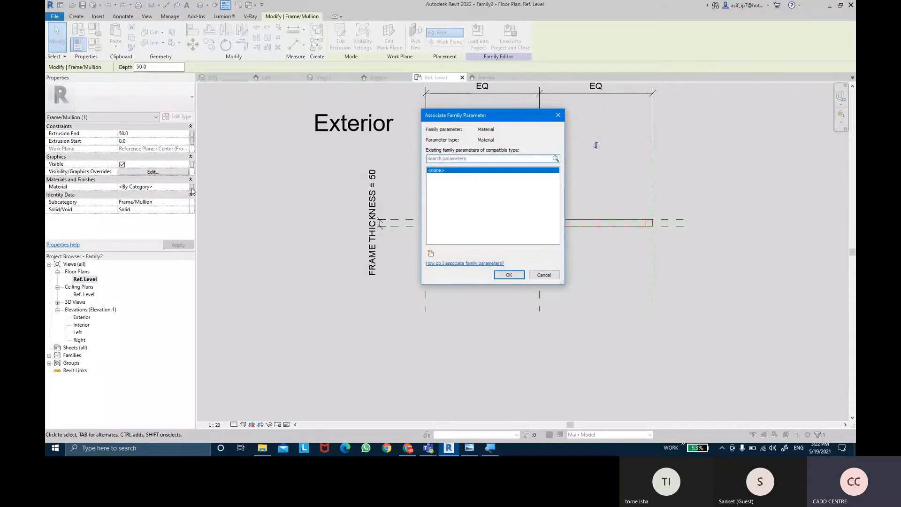
left_click(431, 253)
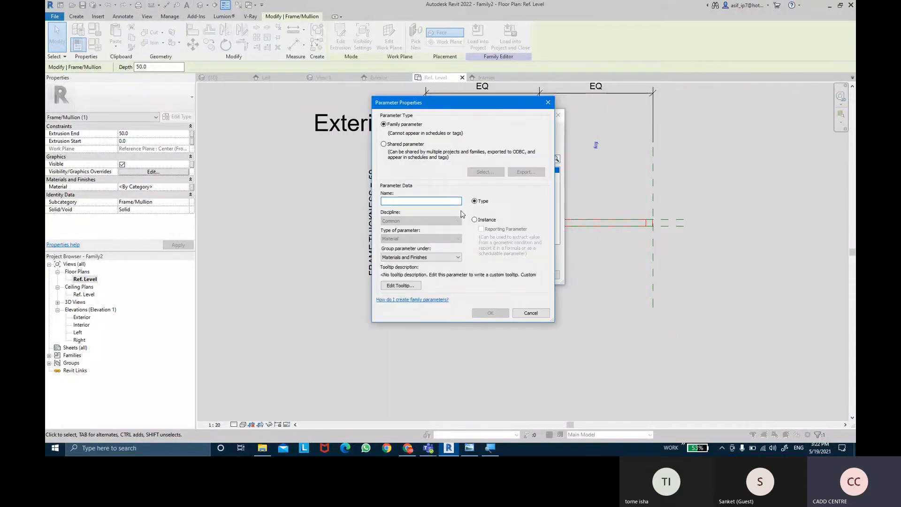
type("FRAME ")
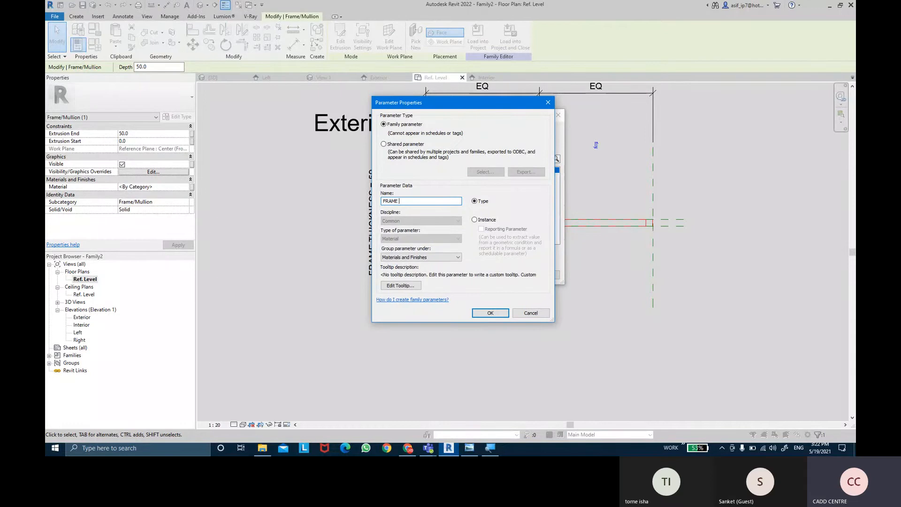
type("MATERIAL")
left_click(491, 313)
left_click(510, 278)
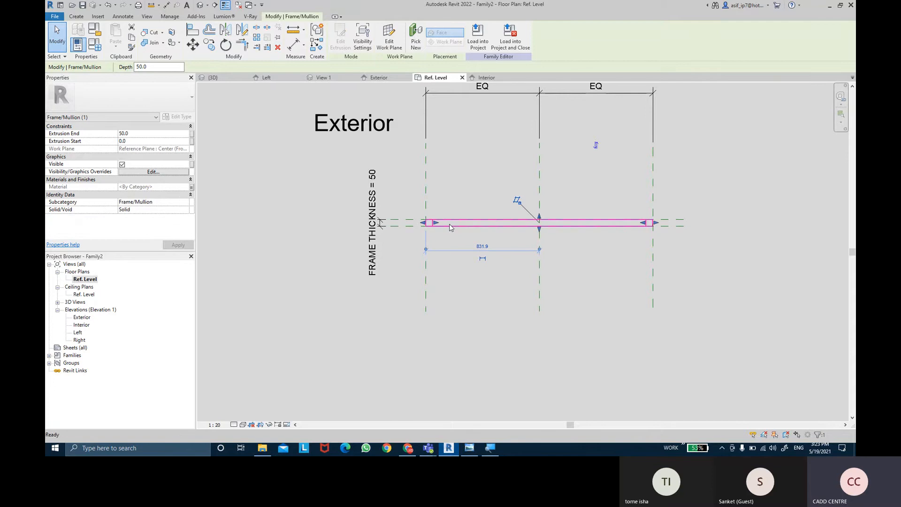
key("Escape")
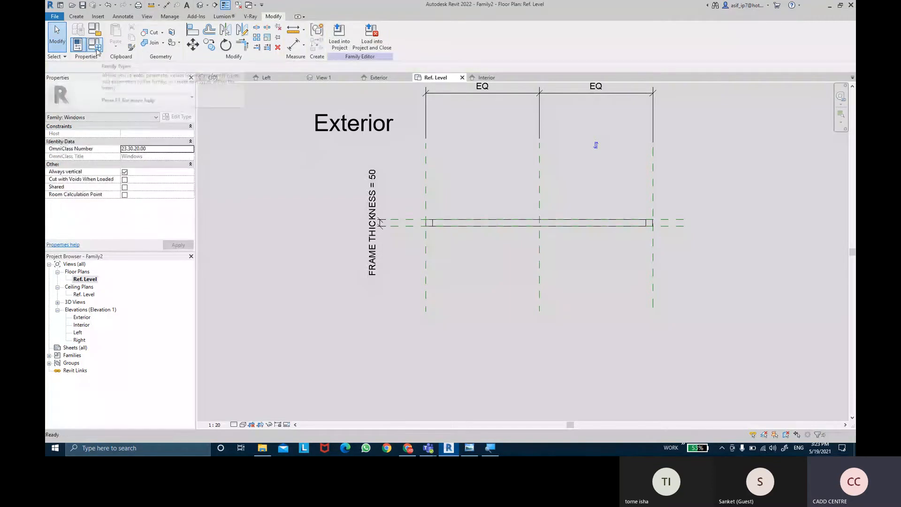
- Set the FRAME THICKNESS family parameter to 75 mm and apply it to flex the frame
left_click(95, 45)
left_click(439, 203)
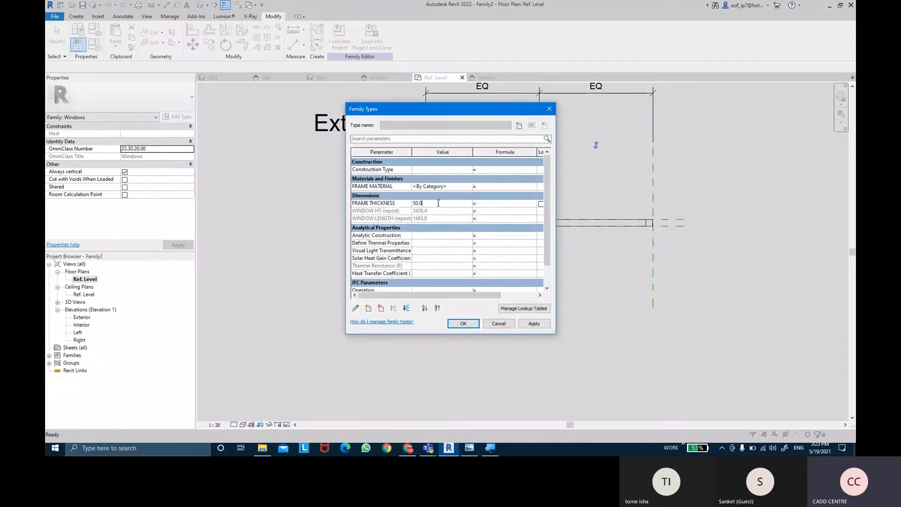
left_click_drag(400, 109, 228, 107)
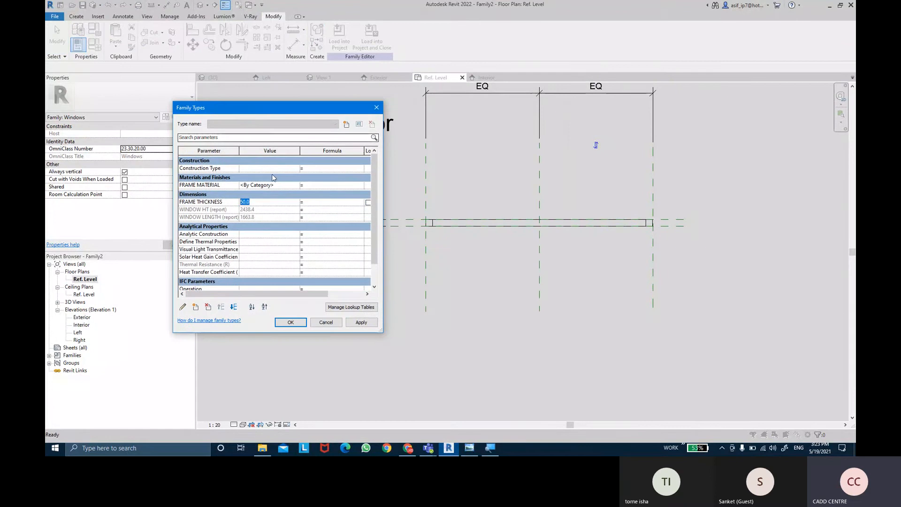
type("75")
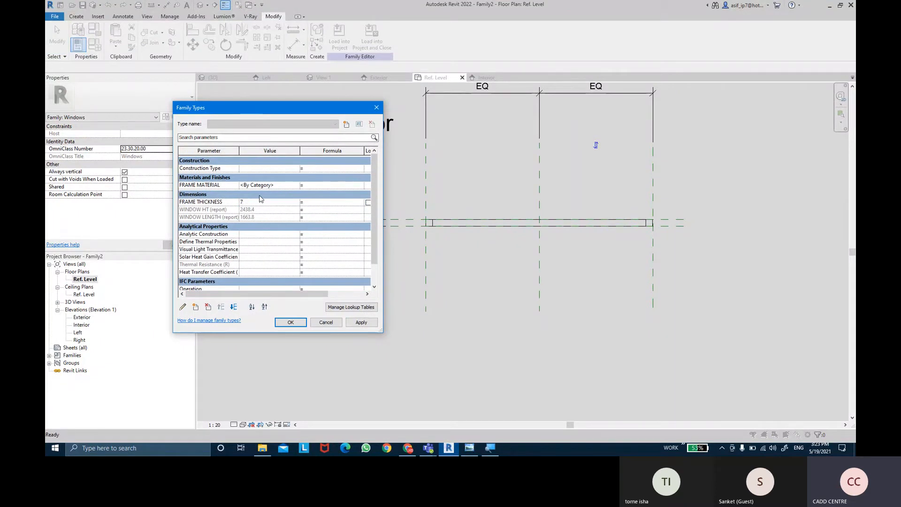
left_click(368, 322)
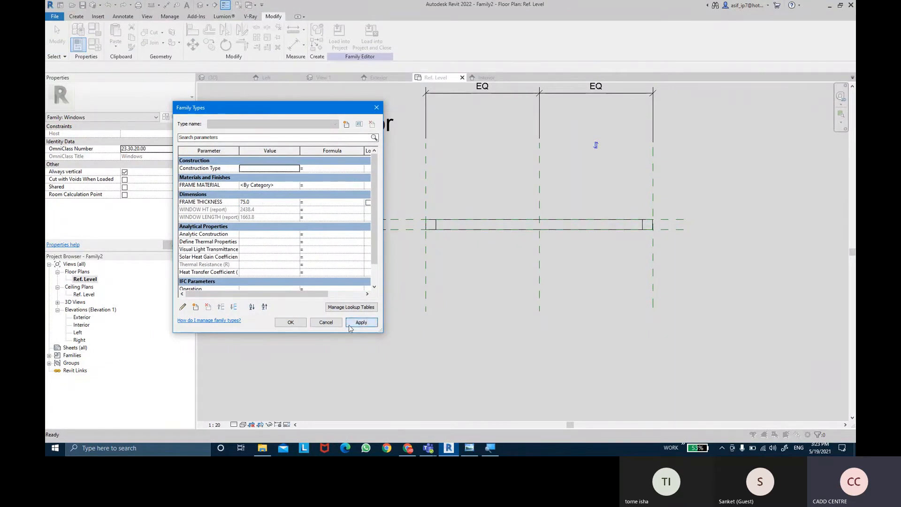
- Accept the family parameter changes and open the Left elevation showing the frame's side profile
left_click(291, 322)
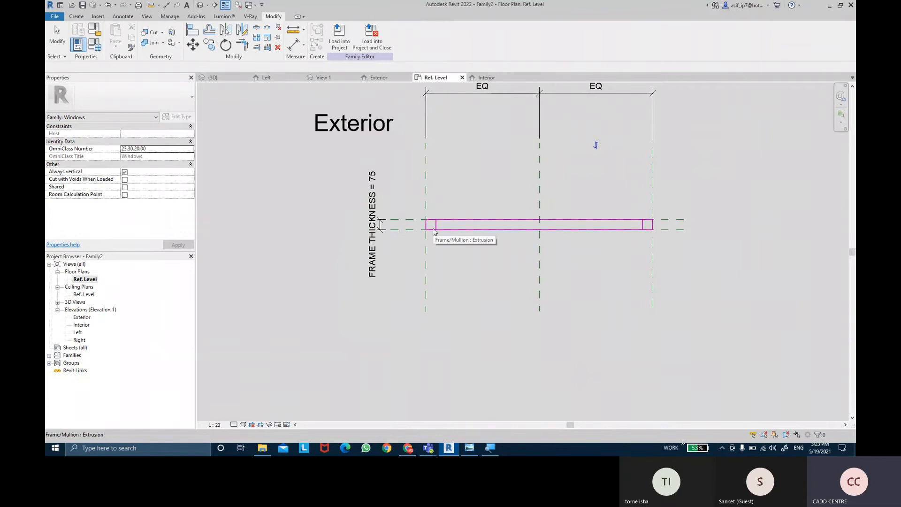
double_click(82, 325)
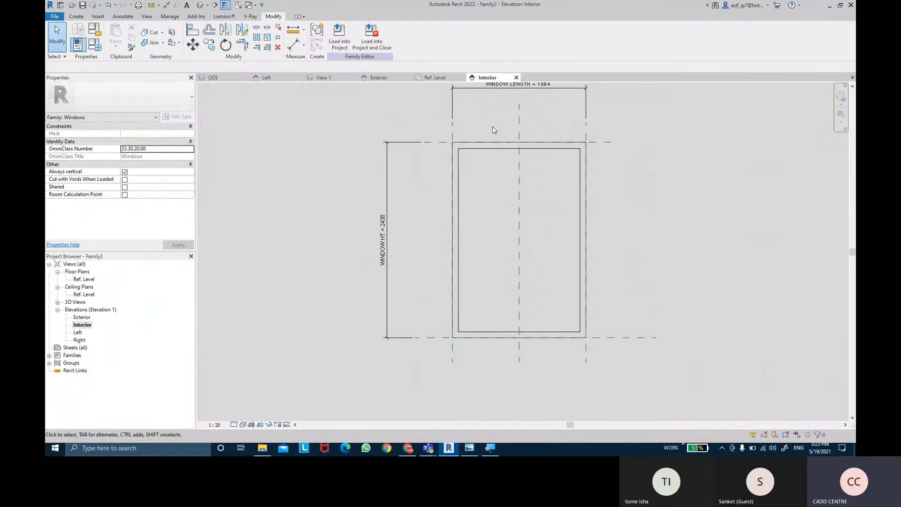
middle_click_drag(552, 221, 596, 219)
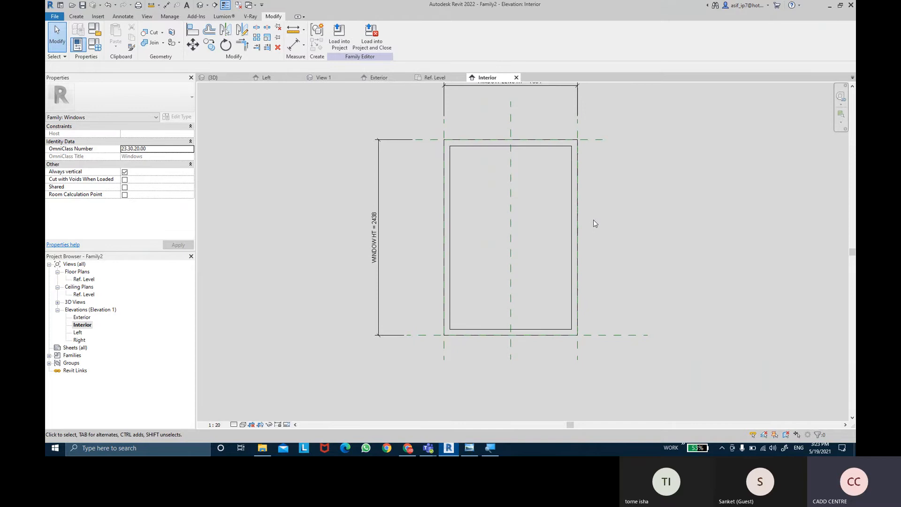
double_click(77, 332)
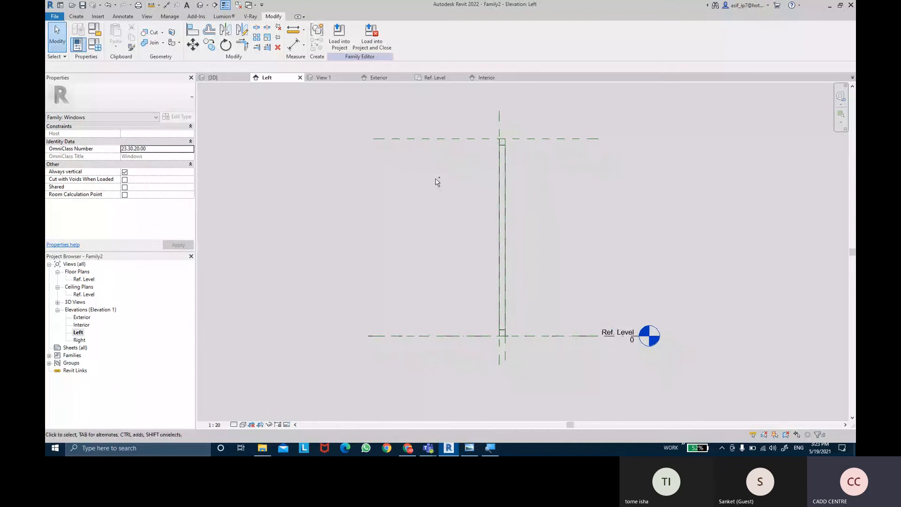
middle_click_drag(545, 181, 534, 185)
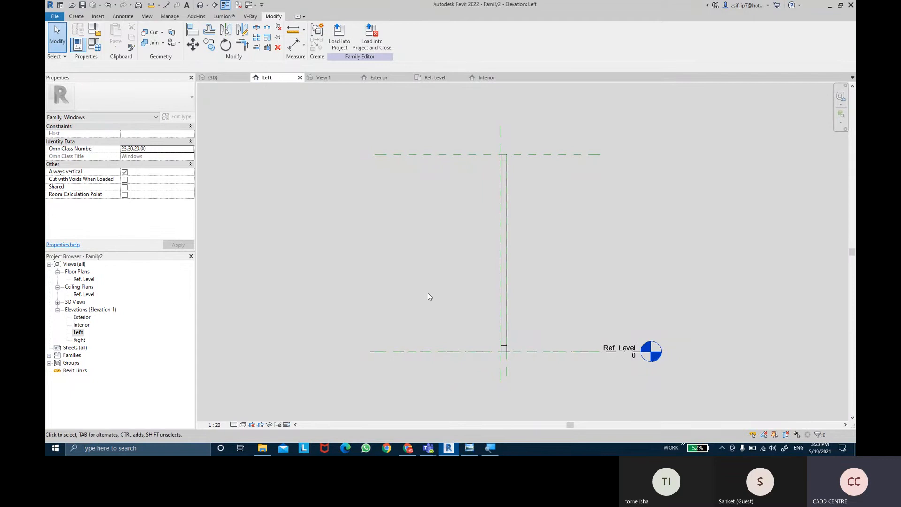
middle_click_drag(469, 179, 457, 173)
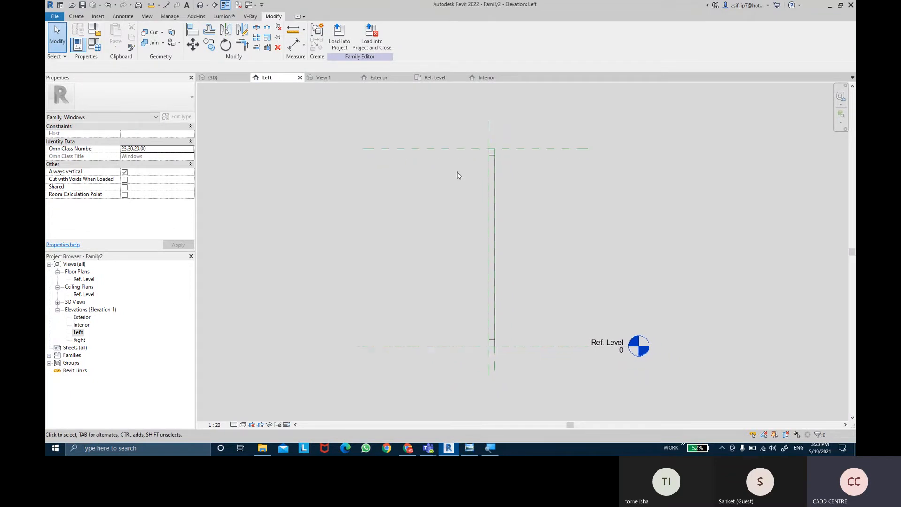
- Create a reference plane offset 75 mm below the top reference plane by picking that plane
left_click(76, 16)
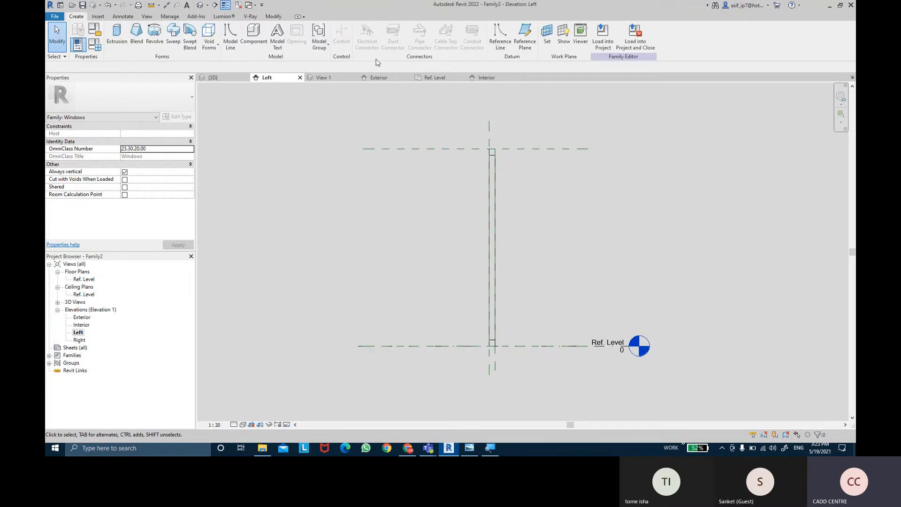
left_click(523, 41)
double_click(159, 67)
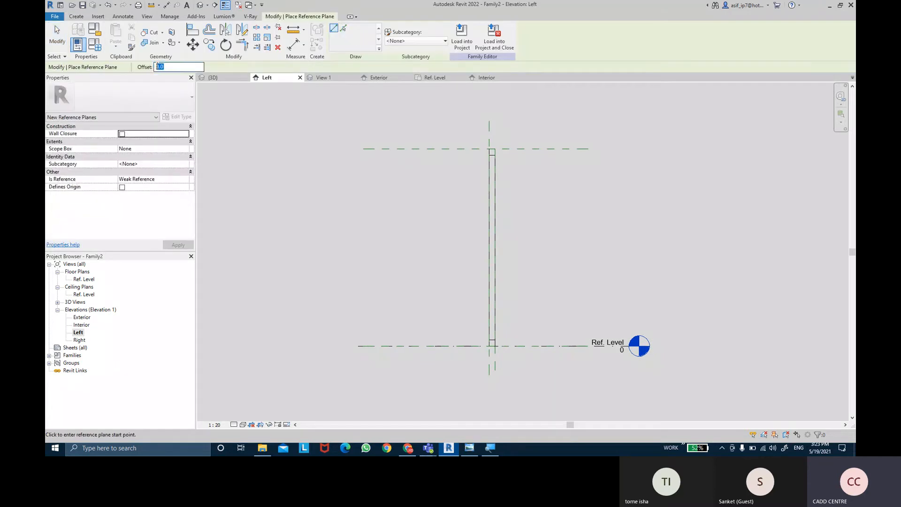
type("75")
left_click(343, 29)
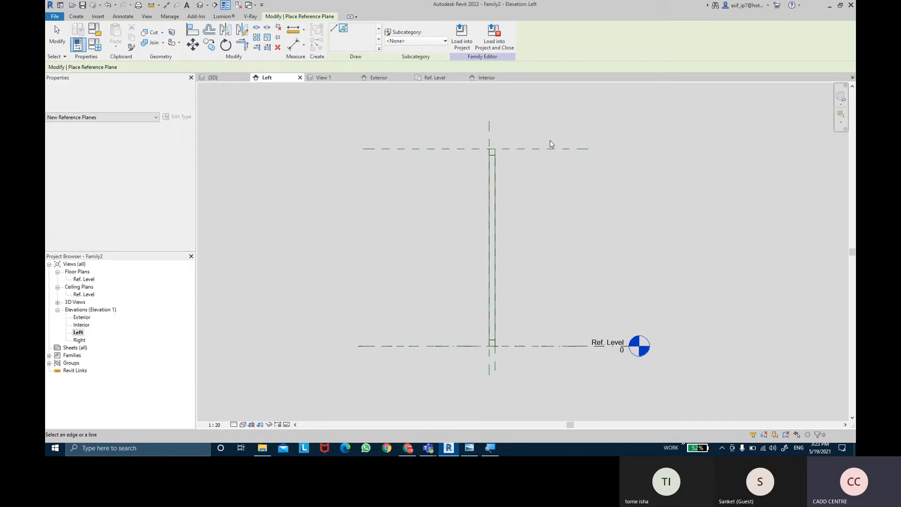
left_click(539, 150)
scroll(535, 169, "up", 2)
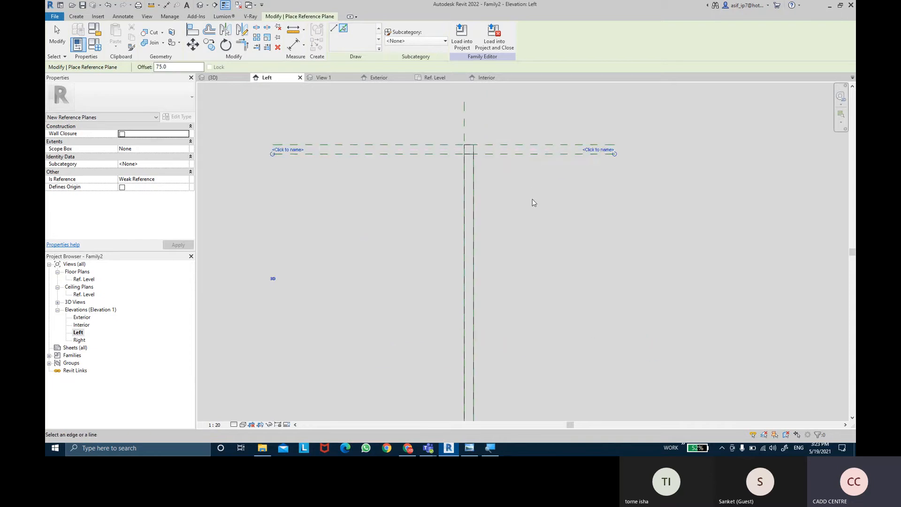
key("Escape")
key("Escape")
- Add an aligned dimension between the top reference plane and the new plane just below it
key("d")
key("i")
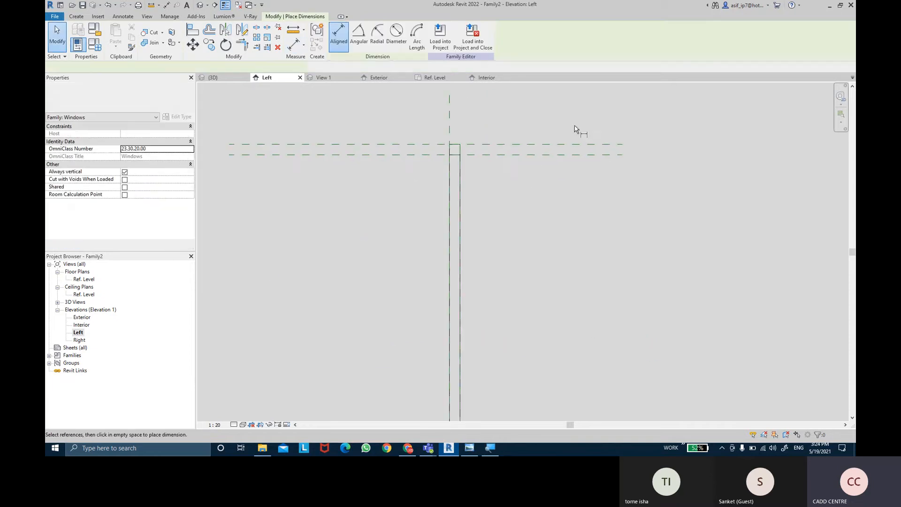
scroll(576, 129, "up", 1)
left_click(570, 147)
left_click(570, 159)
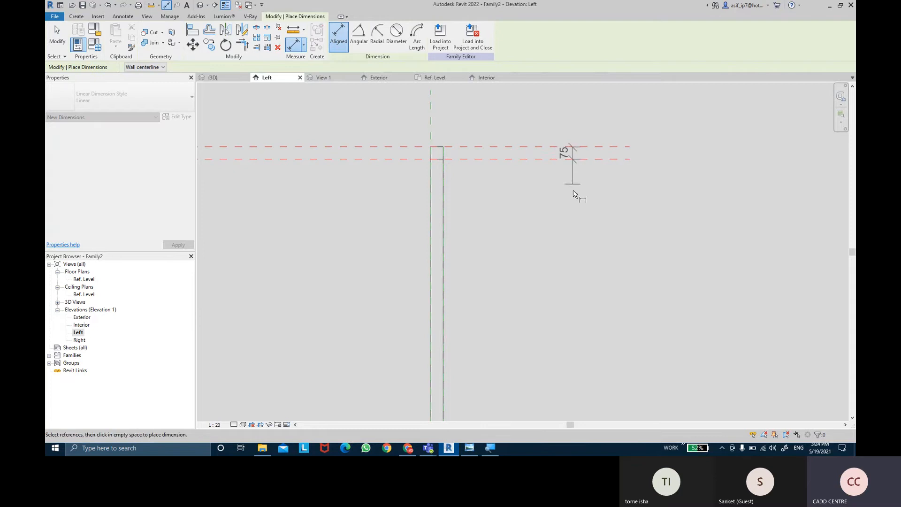
left_click(573, 194)
key("Escape")
key("Escape")
- Label the dimension between the two upper reference planes with the FRAME THICKNESS parameter
left_click(572, 154)
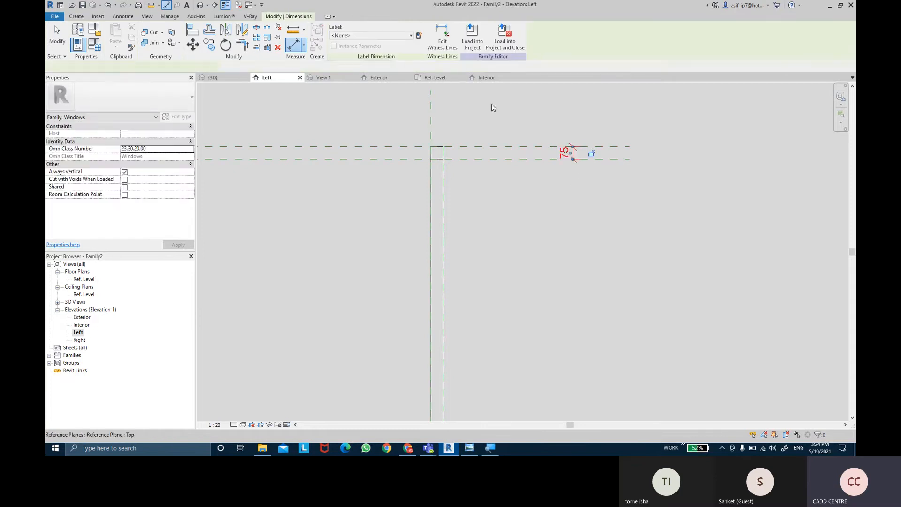
left_click(375, 35)
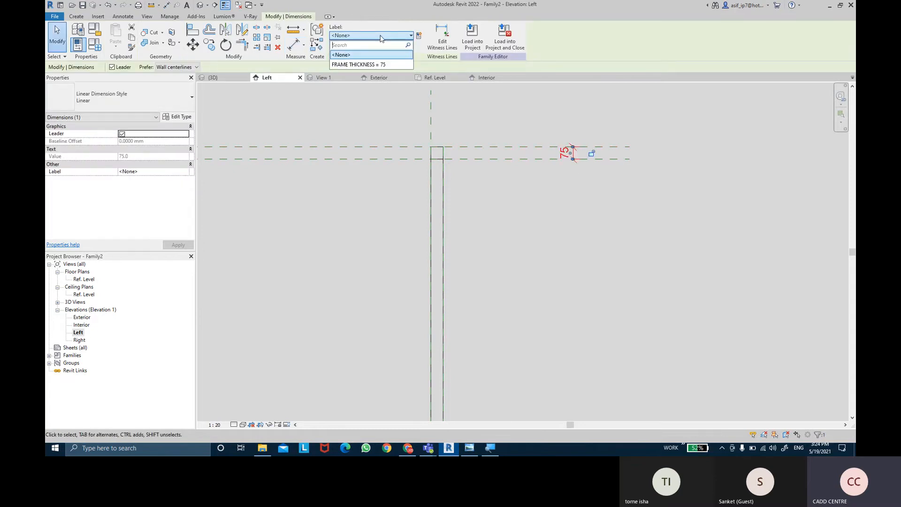
left_click(371, 65)
left_click(498, 204)
scroll(507, 209, "down", 1)
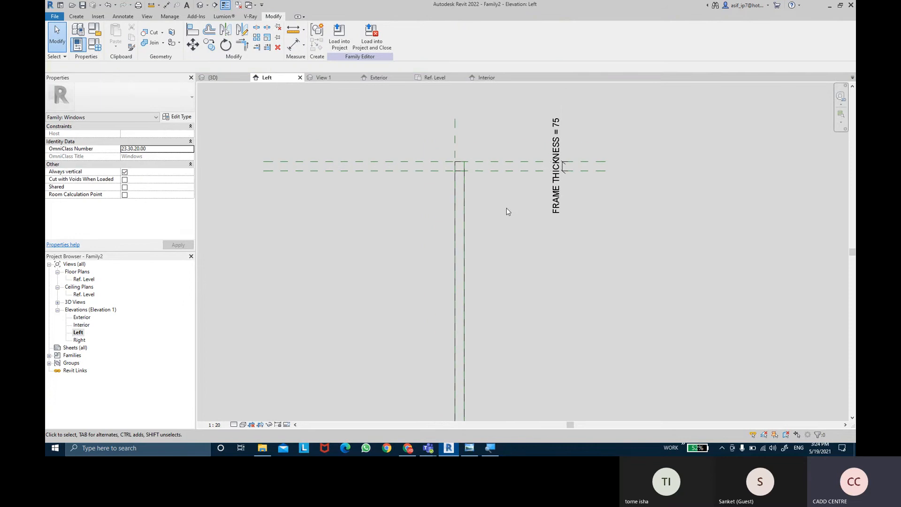
- Dimension the vertical distance from the underside of the frame's head to the inner edge of its sill
middle_click_drag(506, 212, 512, 178)
scroll(510, 205, "down", 2)
scroll(514, 193, "up", 1)
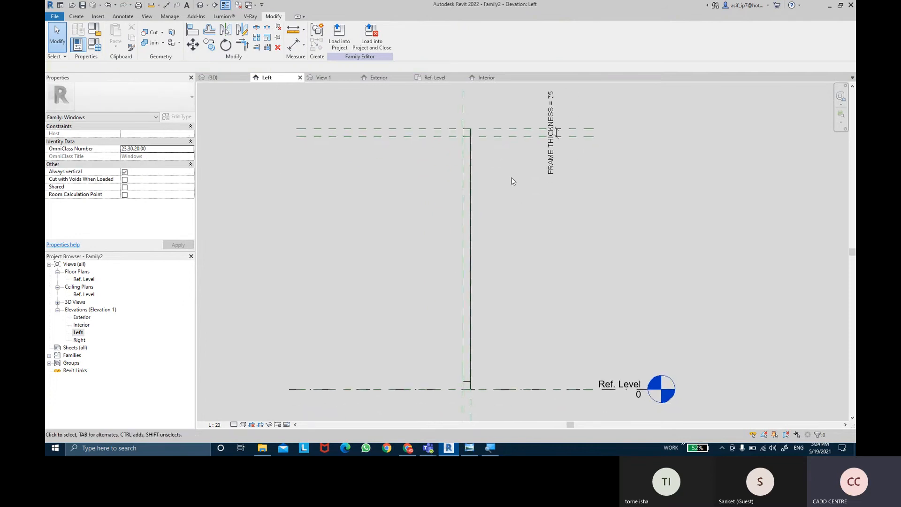
left_click(293, 45)
scroll(446, 139, "up", 1)
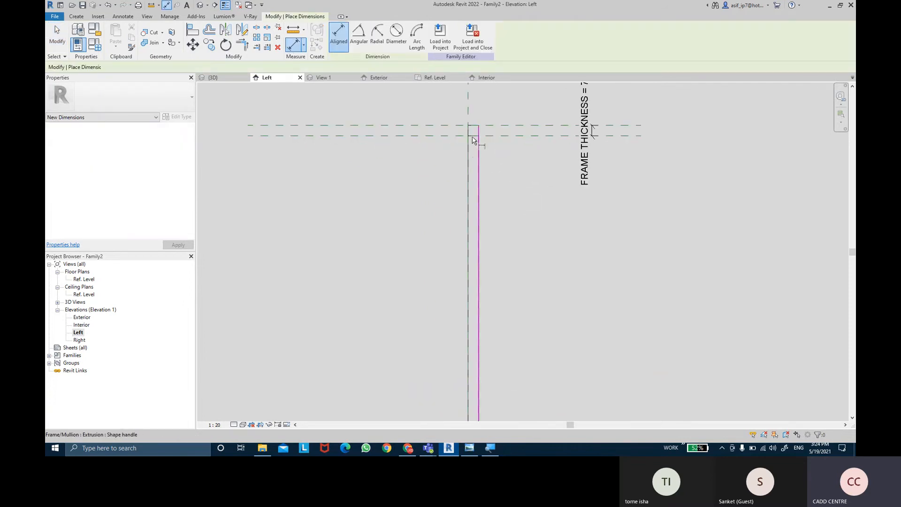
left_click(472, 137)
middle_click_drag(496, 371, 483, 160)
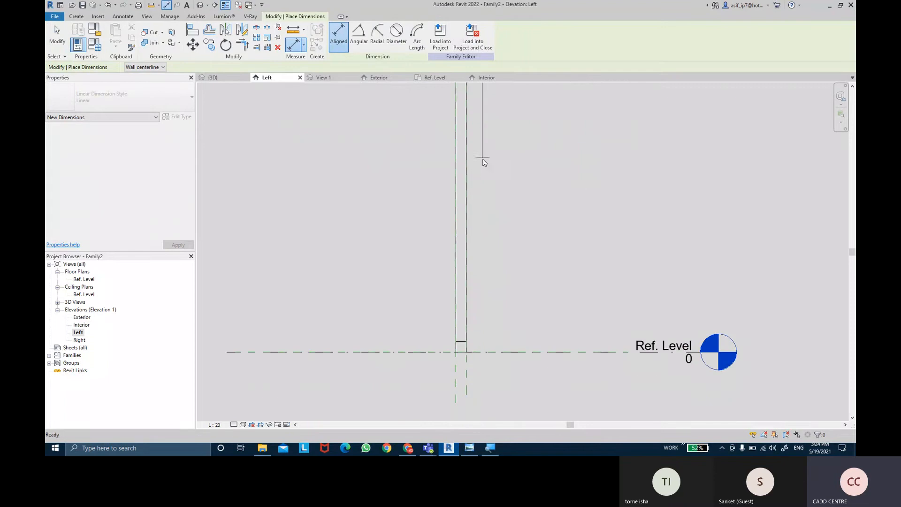
left_click(462, 343)
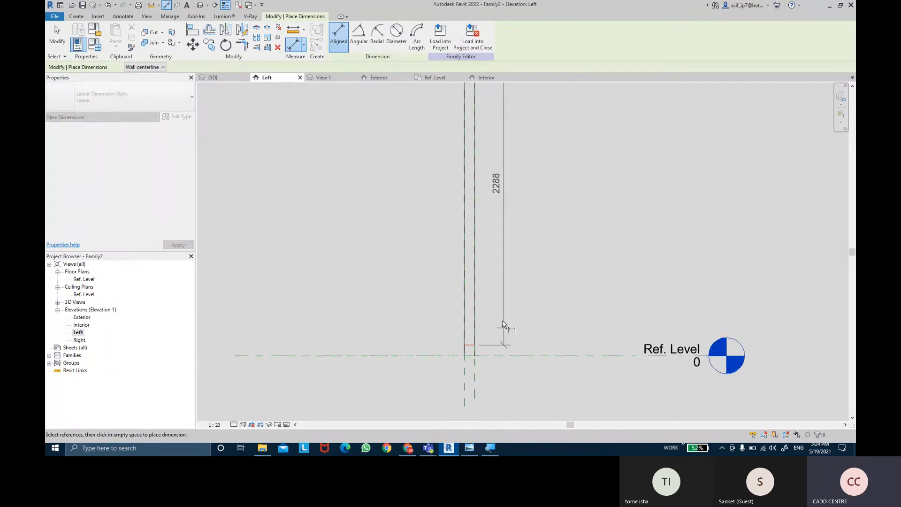
left_click(513, 311)
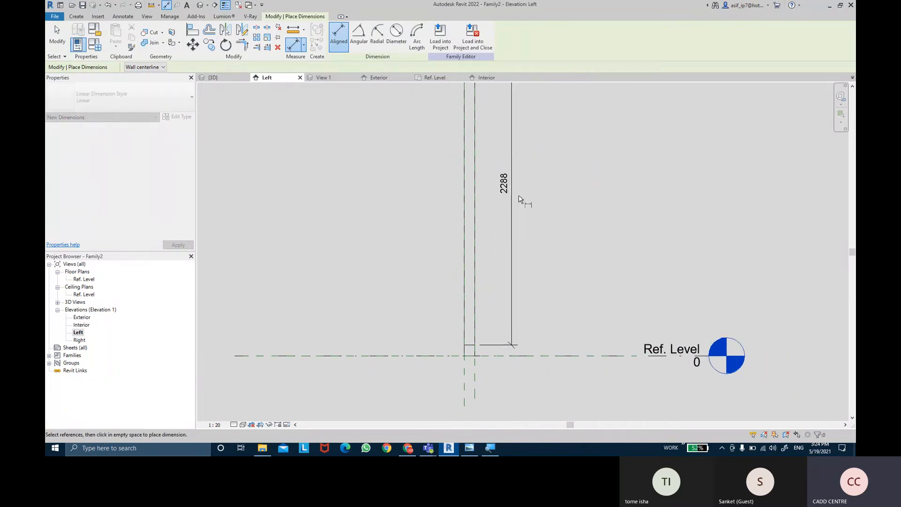
key("Escape")
key("Escape")
scroll(511, 235, "down", 2)
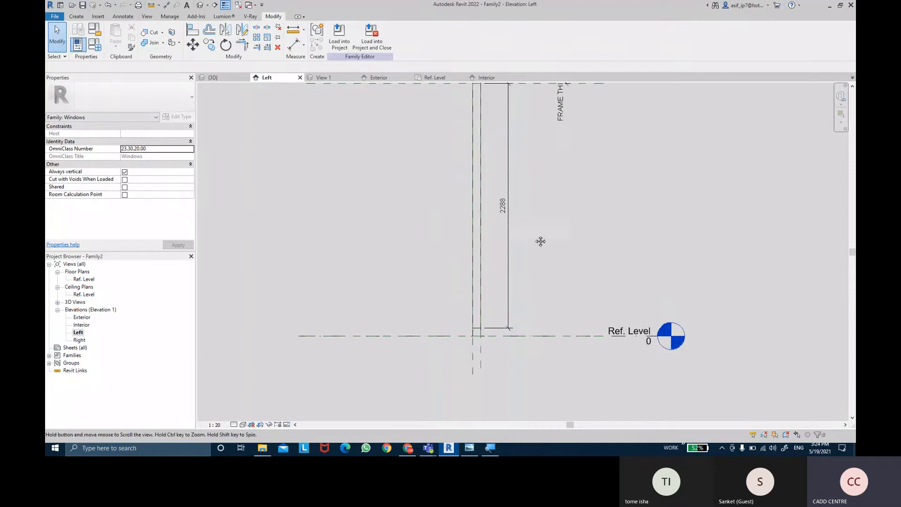
mouse_move(541, 241)
middle_mouse_down()
mouse_move(537, 280)
mouse_move(534, 251)
middle_mouse_up()
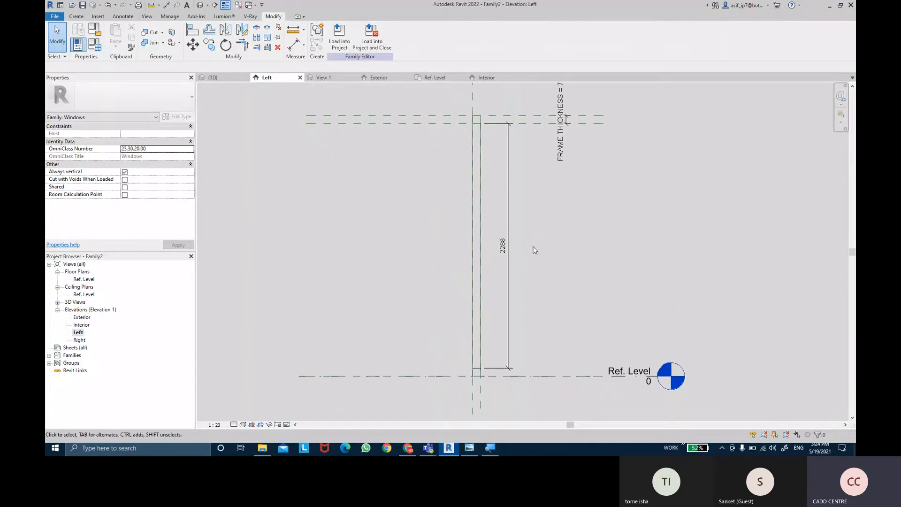
- Draw a slanted reference line about 2000 mm long at 116° from the frame head's lower exterior corner, down and away from the frame
left_click(82, 16)
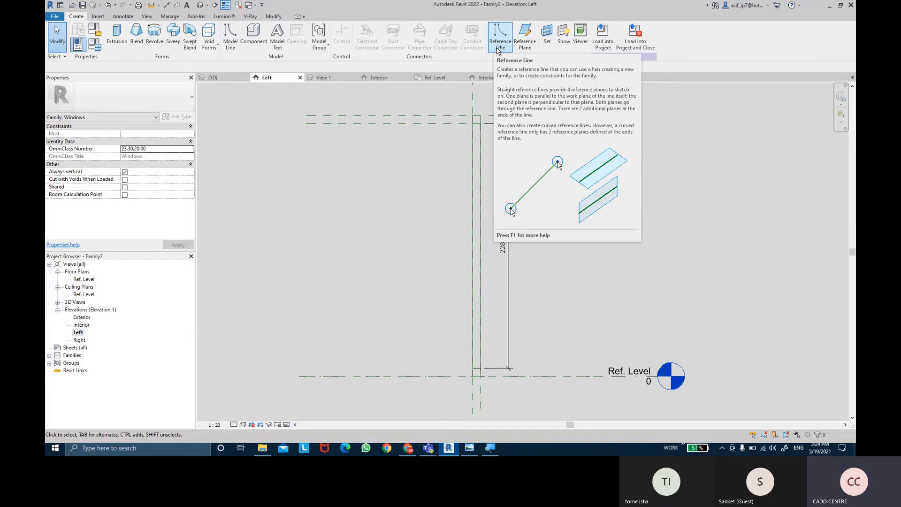
left_click(499, 51)
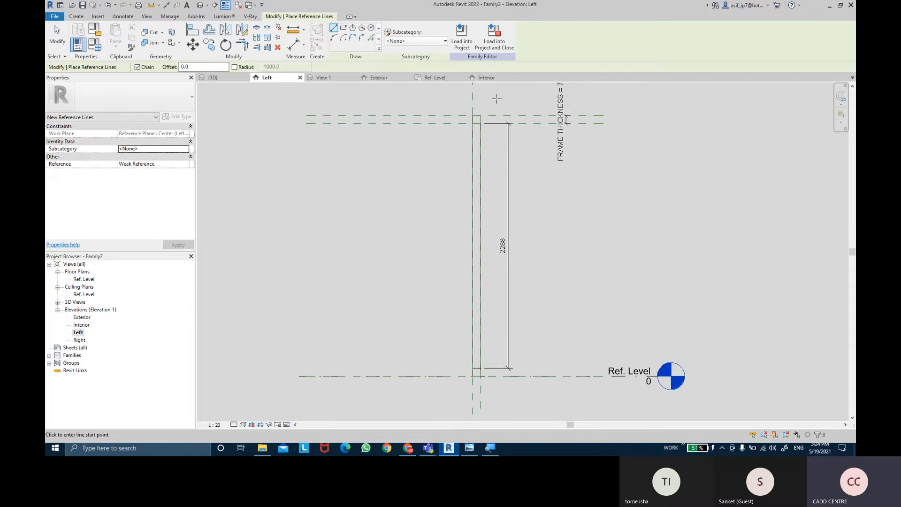
left_click(472, 124)
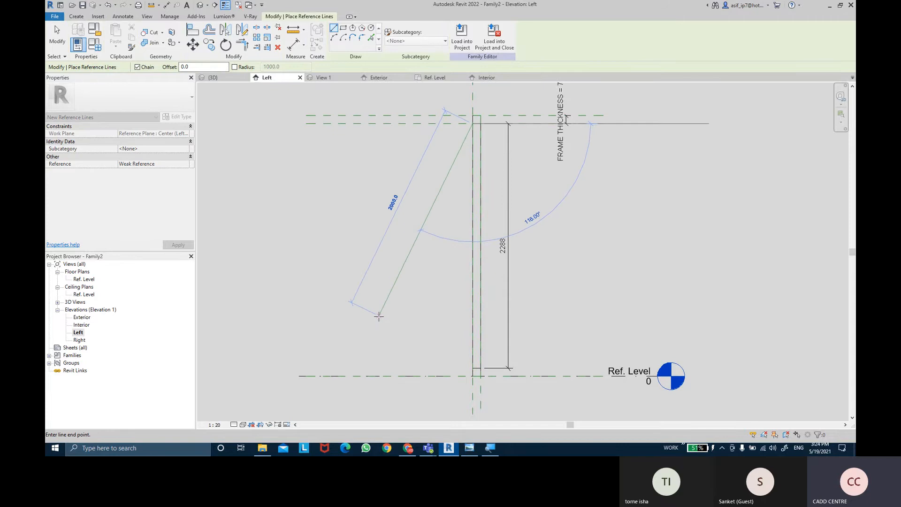
left_click(380, 315)
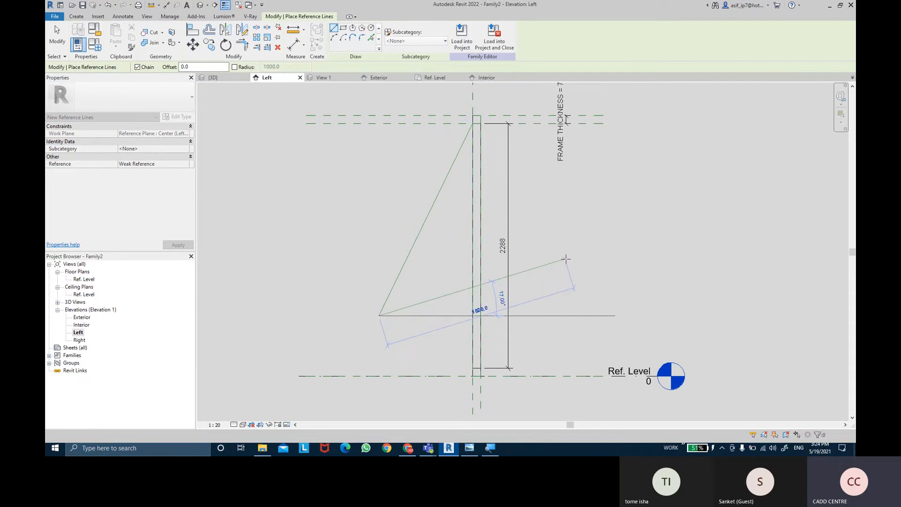
key("Escape")
key("Escape")
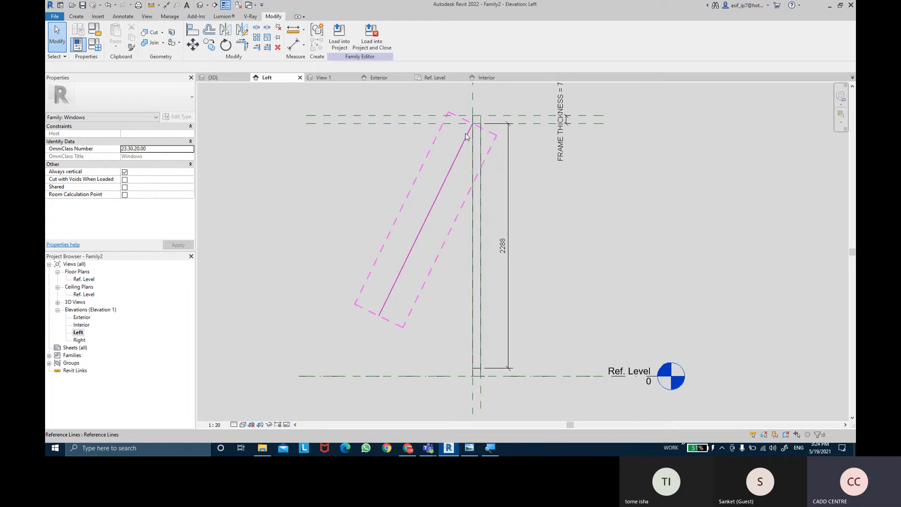
- Align the reference line's upper endpoint with the horizontal reference plane at the underside of the frame head and lock it
scroll(468, 113, "up", 6)
scroll(475, 201, "up", 2)
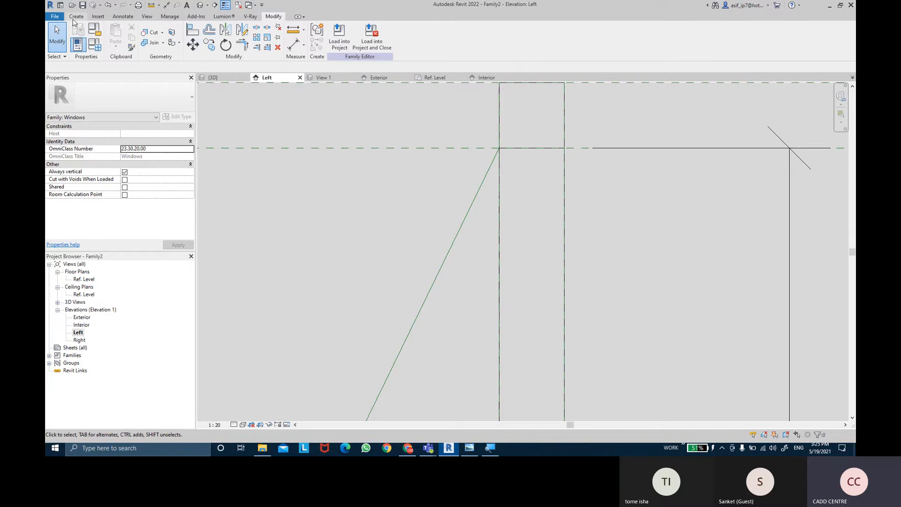
left_click(192, 31)
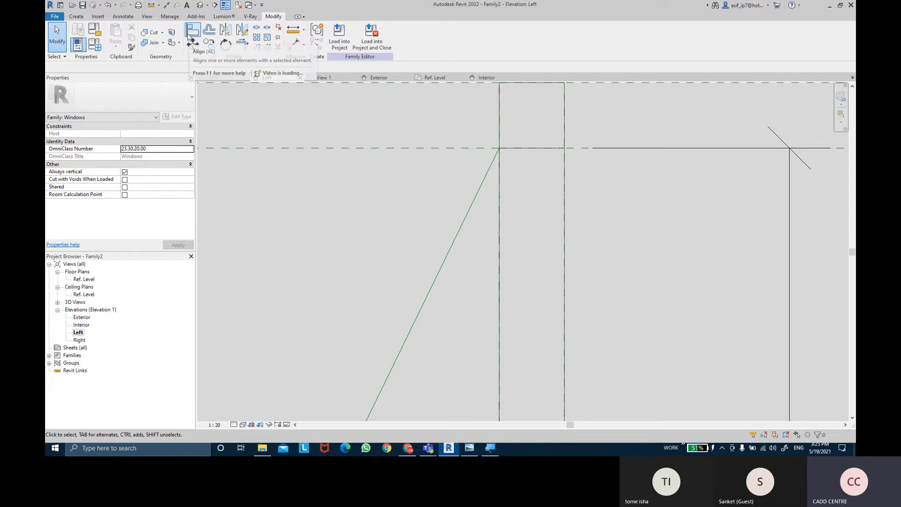
left_click(360, 153)
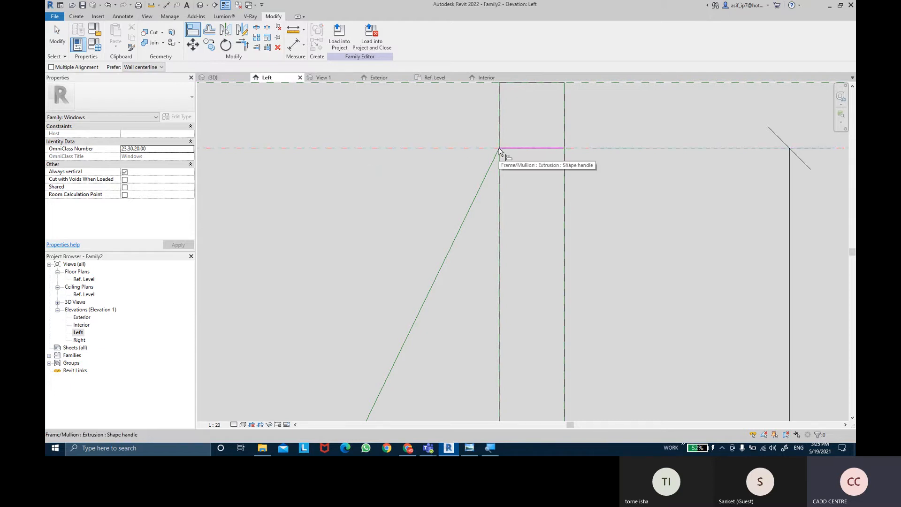
key("Tab")
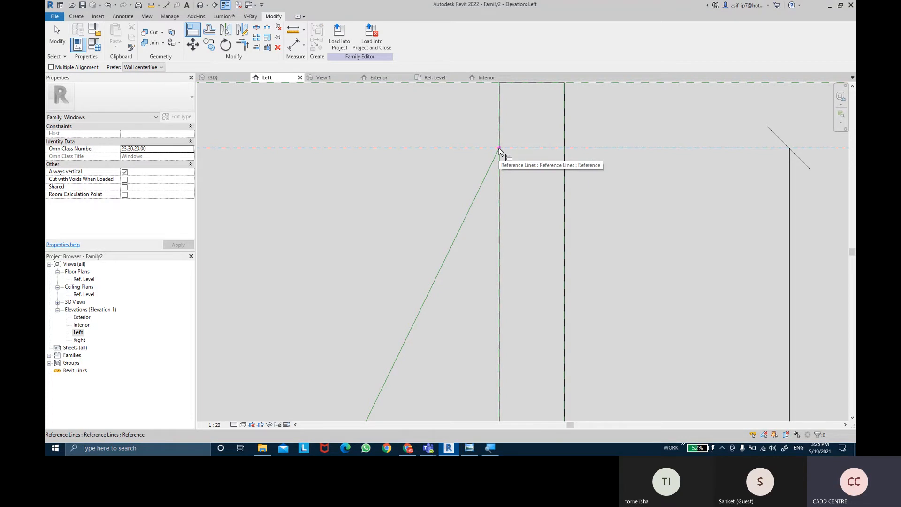
left_click(499, 149)
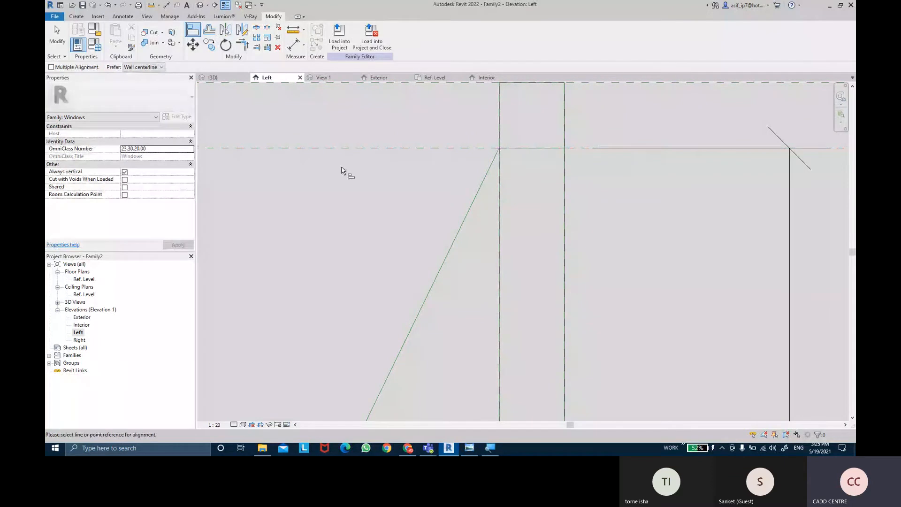
left_click(498, 150)
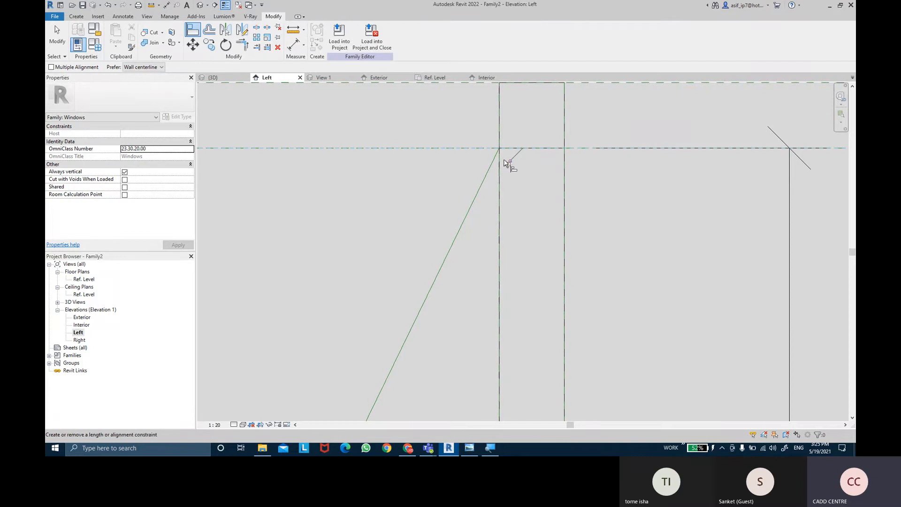
scroll(447, 225, "down", 2)
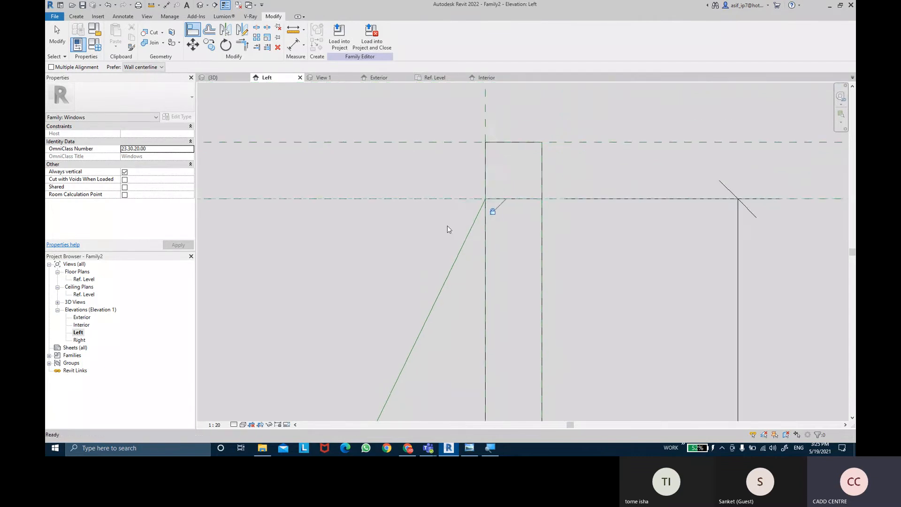
key("ctrl")
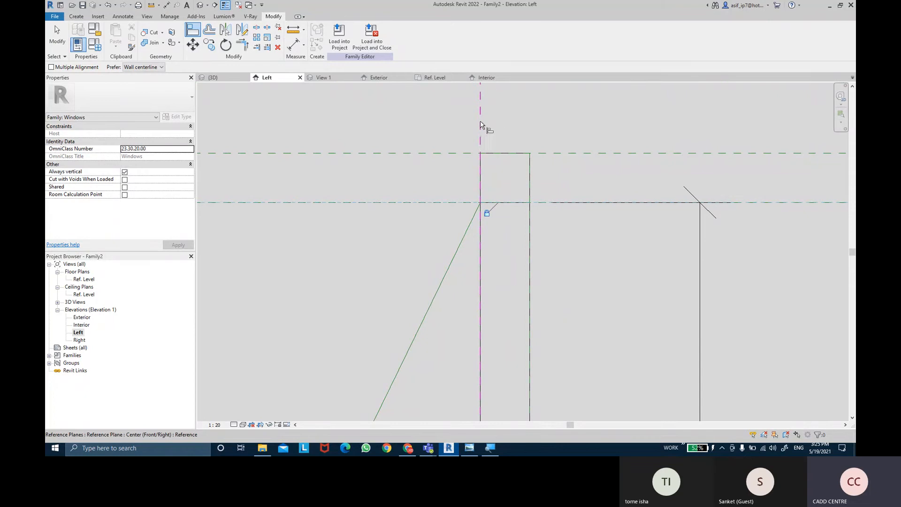
- Align the slanted reference line's upper endpoint with the vertical center reference plane along the frame's exterior face and lock it
left_click(481, 124)
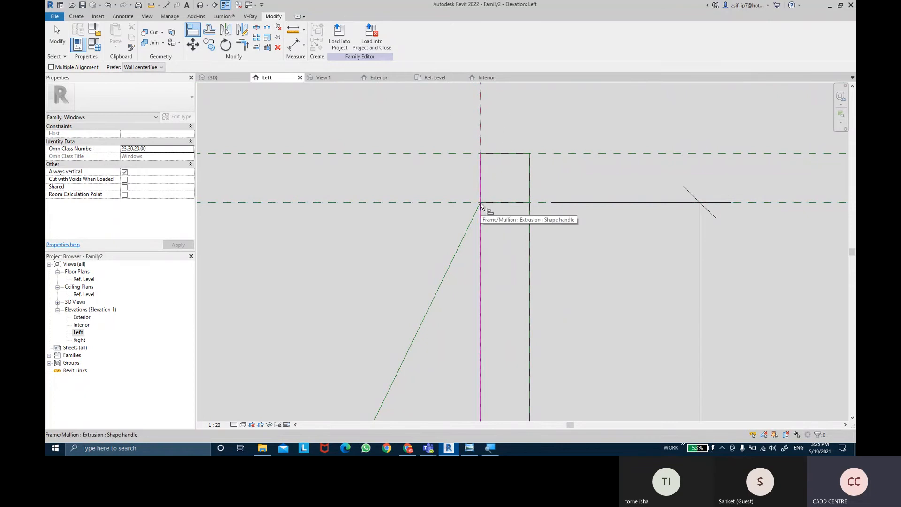
key("Tab")
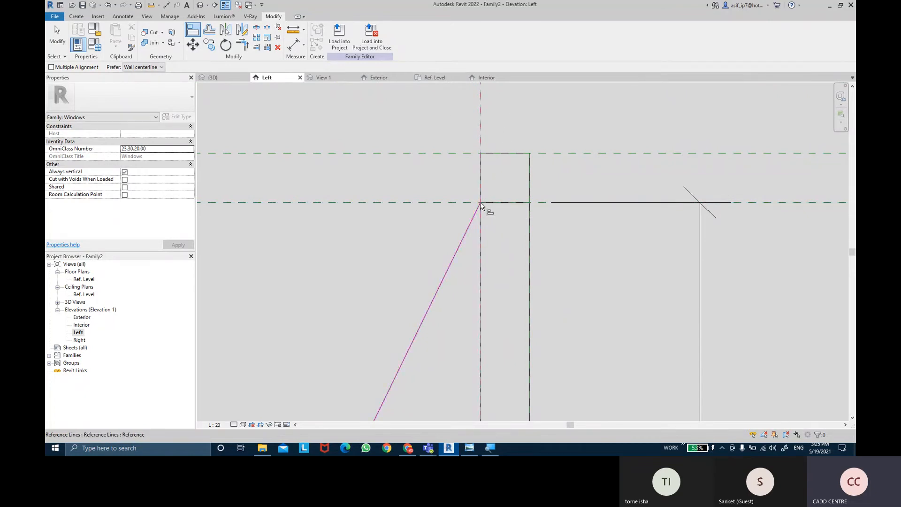
key("Tab")
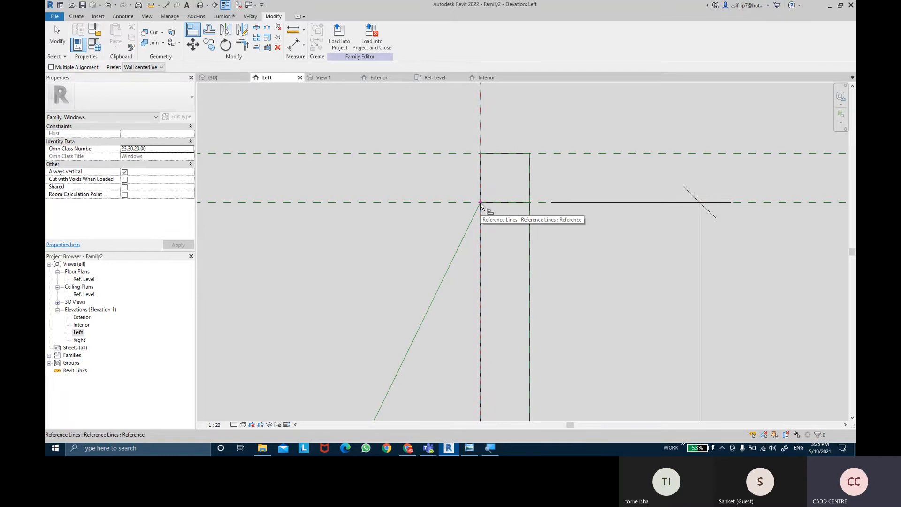
left_click(481, 204)
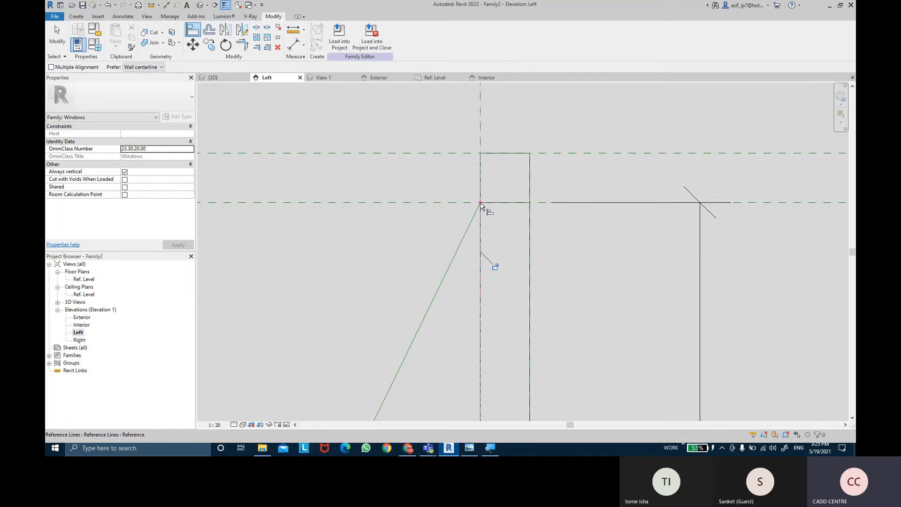
scroll(540, 246, "down", 5)
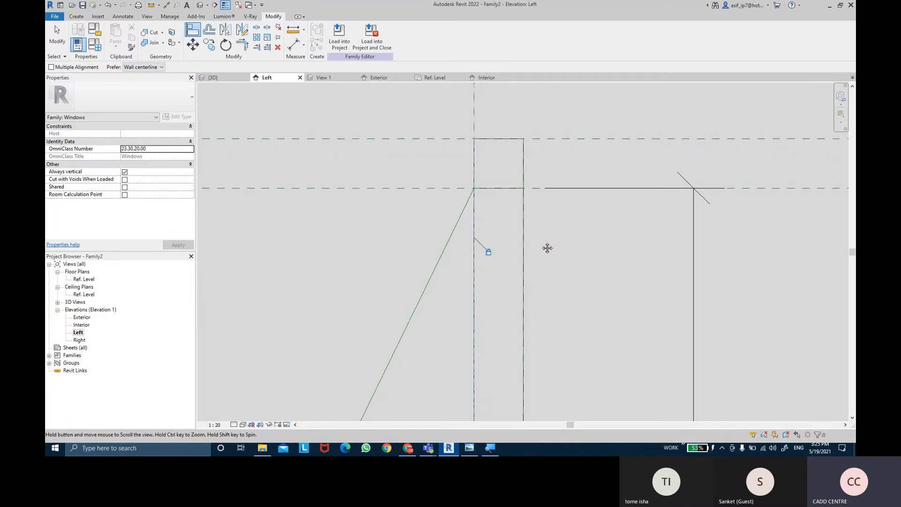
middle_click_drag(539, 244, 536, 181)
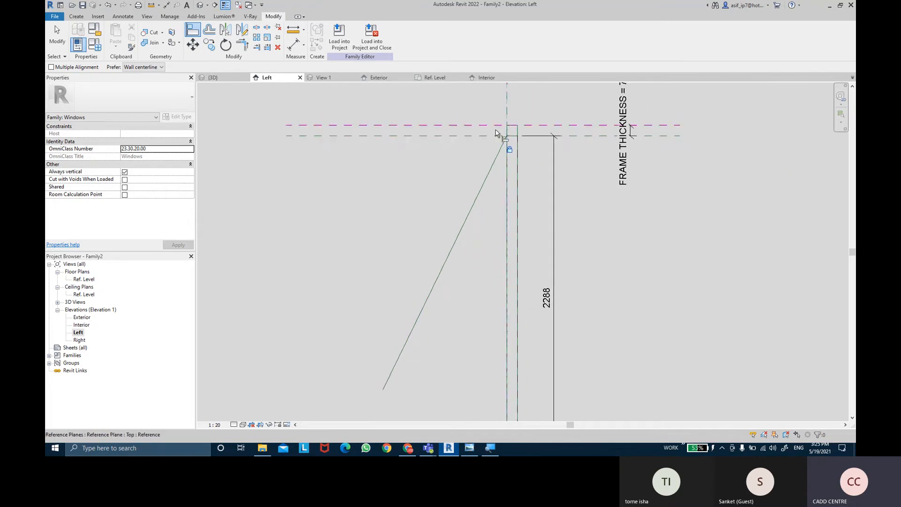
left_click(57, 35)
- Add an angular dimension between the vertical center reference plane and the slanted reference line
scroll(503, 244, "up", 2)
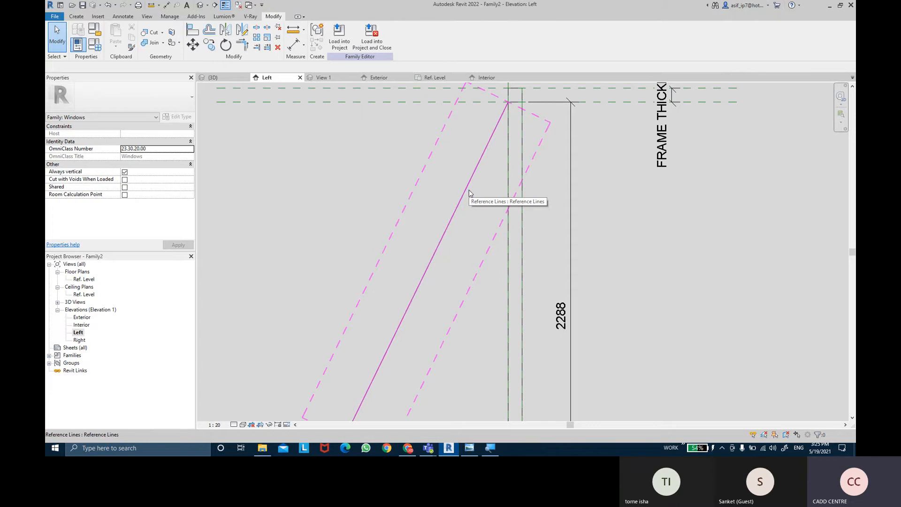
scroll(469, 193, "down", 4)
scroll(467, 195, "up", 3)
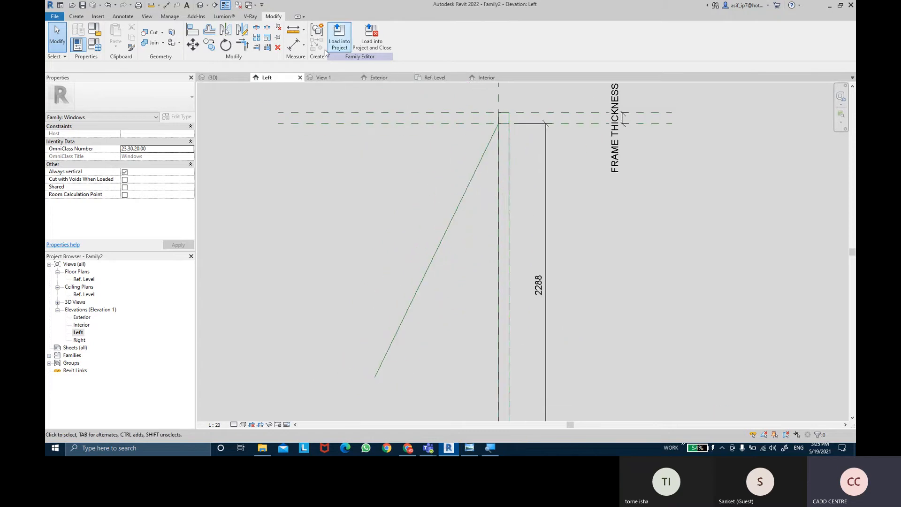
left_click(304, 45)
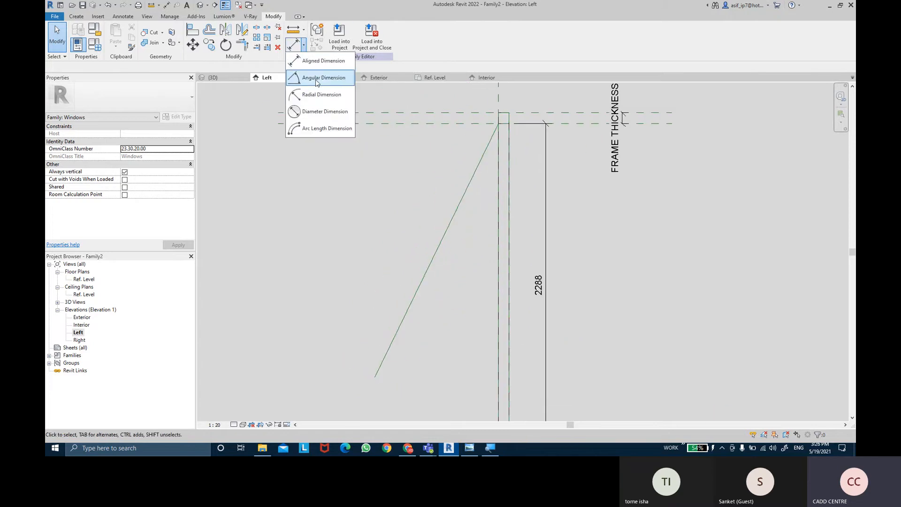
left_click(316, 79)
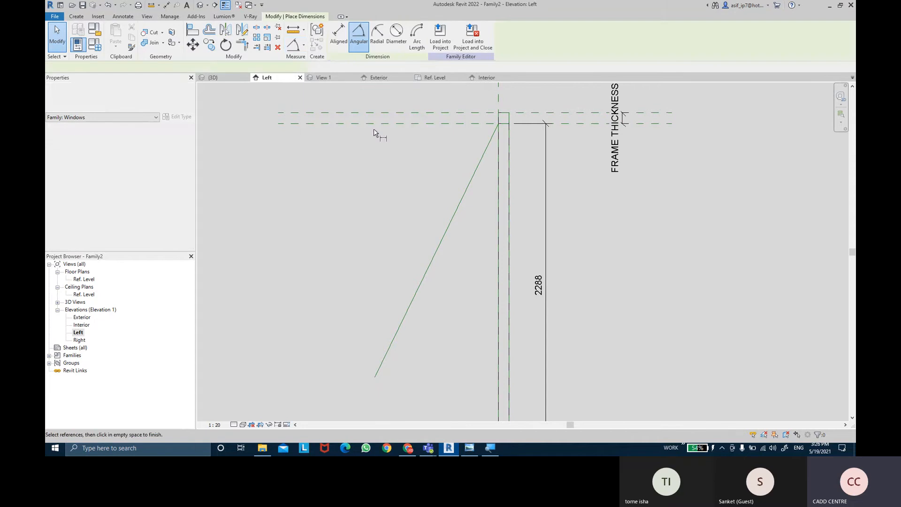
middle_click_drag(493, 115, 490, 152)
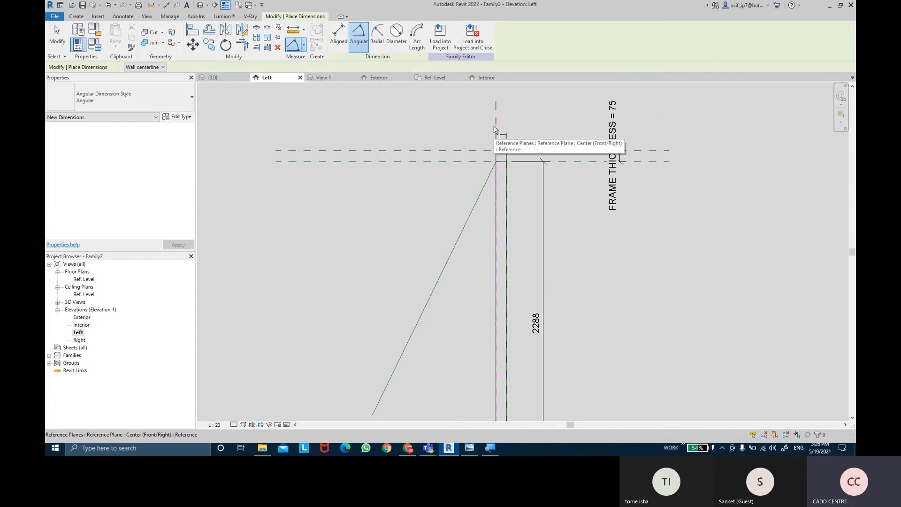
left_click(494, 130)
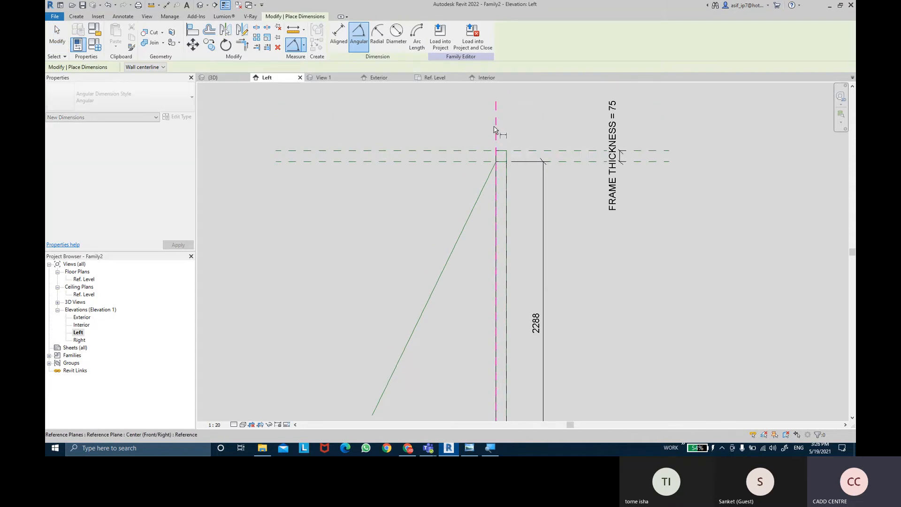
left_click(465, 231)
left_click(467, 275)
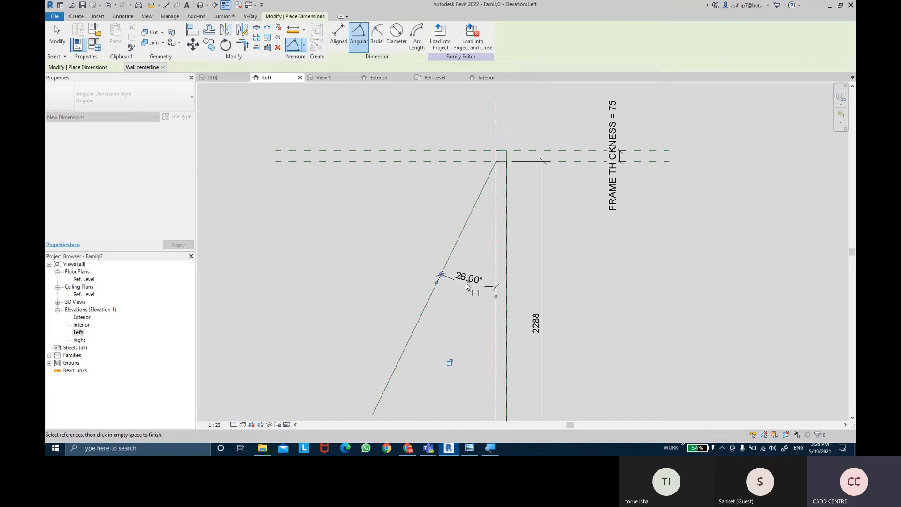
left_click(57, 36)
middle_click_drag(369, 239, 336, 211)
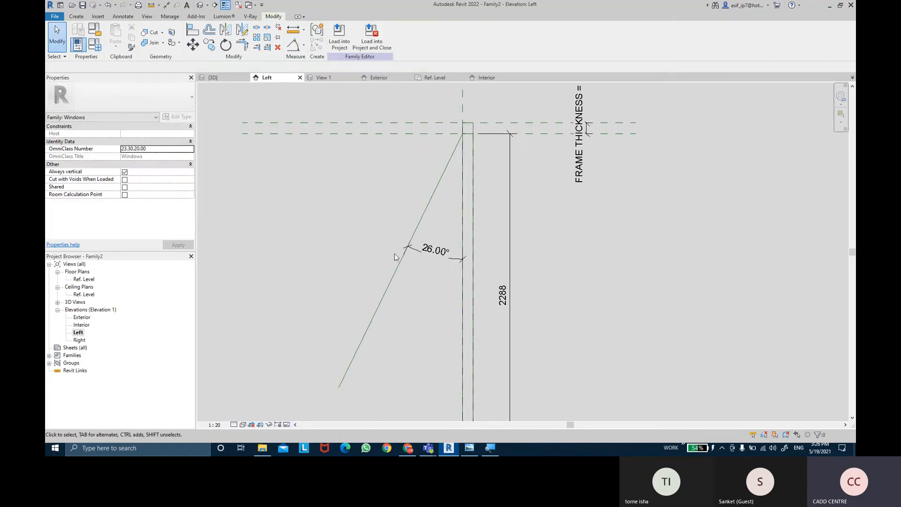
- Label the angular dimension with a new instance family parameter named SWING ANGLE
left_click(424, 257)
left_click(419, 38)
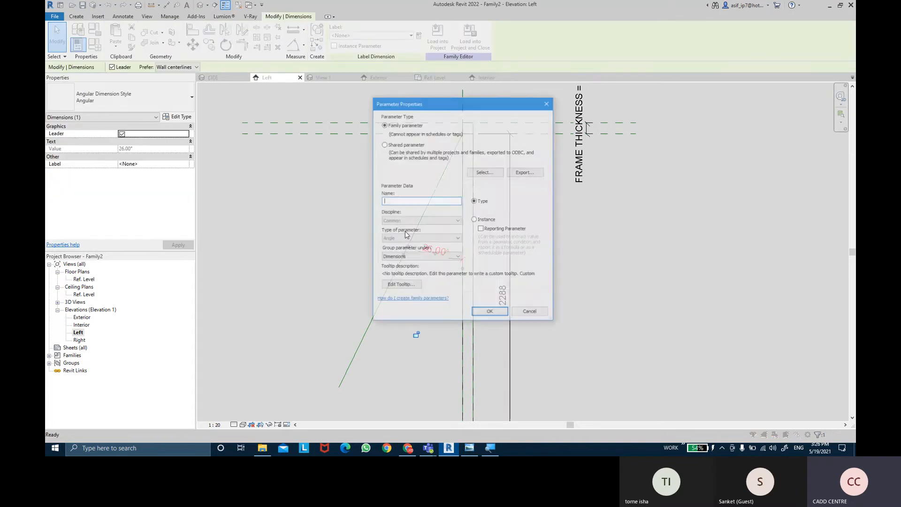
type("SWI")
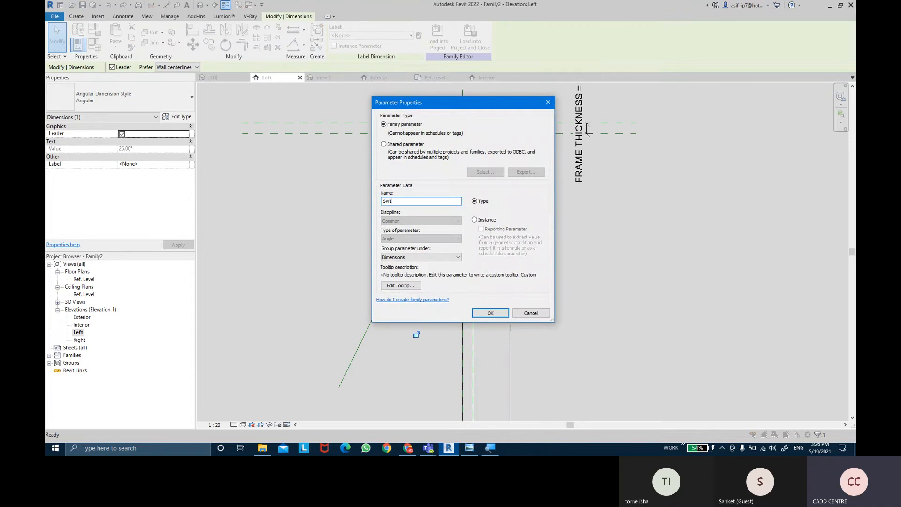
type("NG ANGLE")
left_click(486, 222)
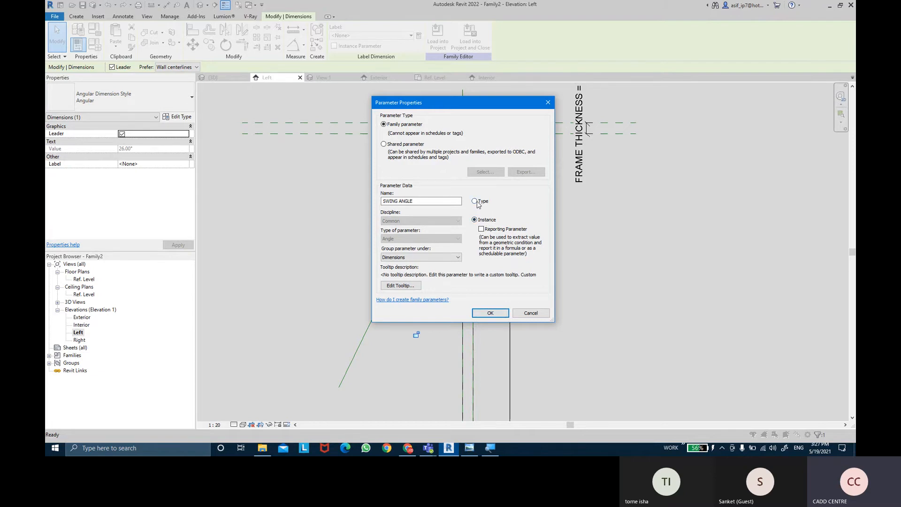
left_click(491, 313)
scroll(452, 261, "up", 2)
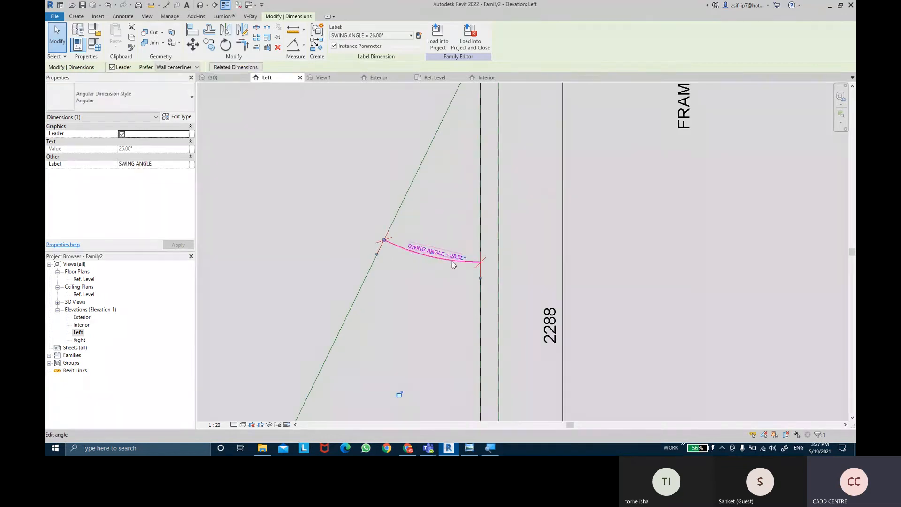
scroll(452, 261, "down", 2)
left_click(587, 254)
scroll(585, 256, "down", 1)
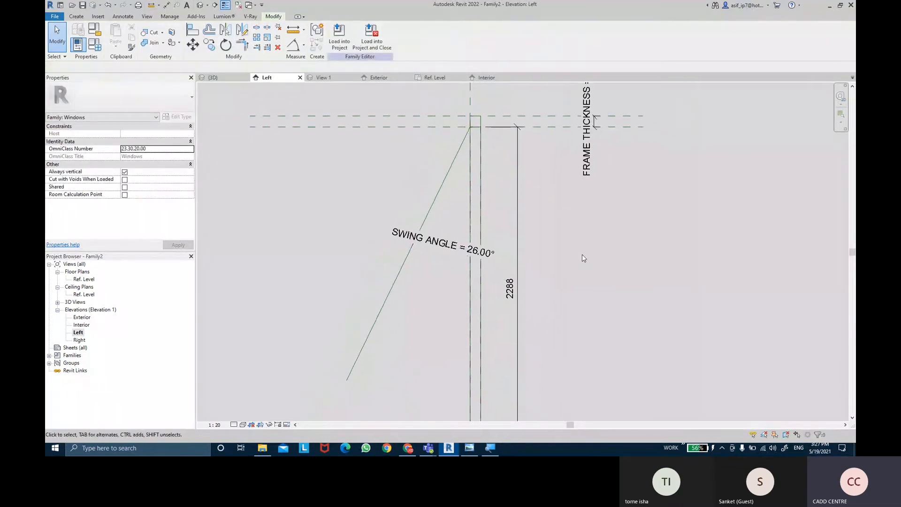
- Add an aligned dimension along the slanted reference line between its upper and lower endpoints, placed on its outer side
scroll(582, 258, "down", 2)
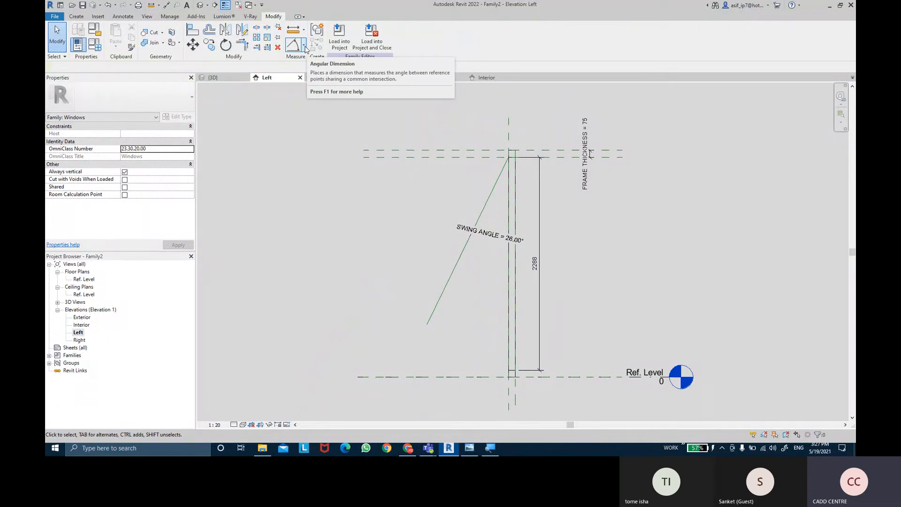
left_click(305, 47)
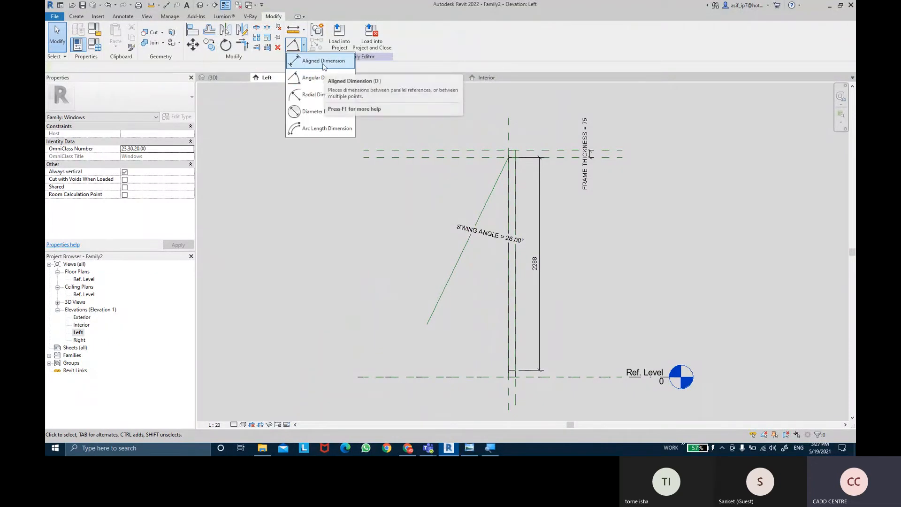
left_click(323, 61)
scroll(512, 161, "up", 5)
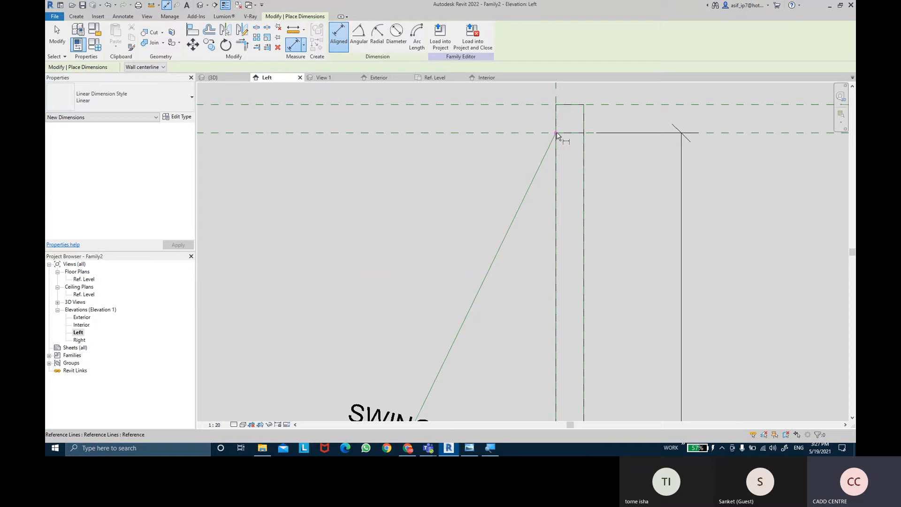
left_click(557, 134)
scroll(482, 321, "down", 3)
middle_click_drag(483, 332, 501, 125)
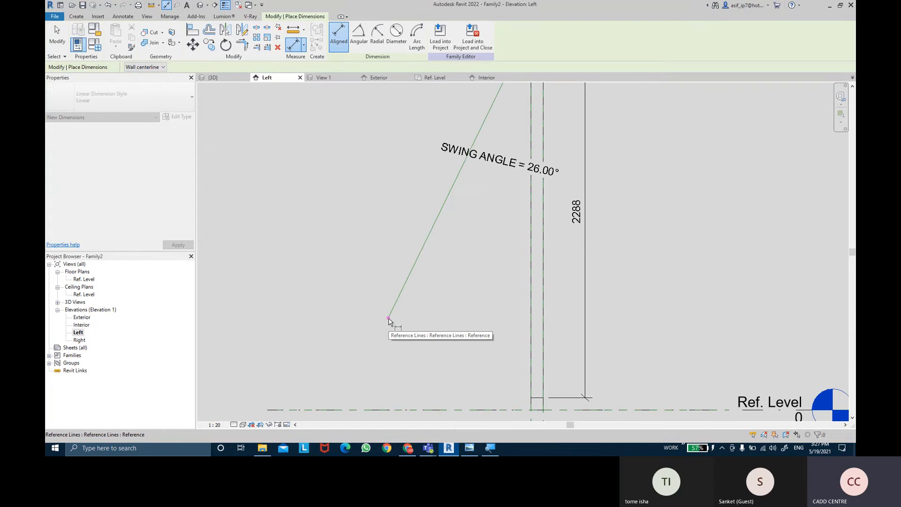
left_click(388, 319)
middle_click_drag(346, 264, 376, 316)
scroll(378, 321, "down", 2)
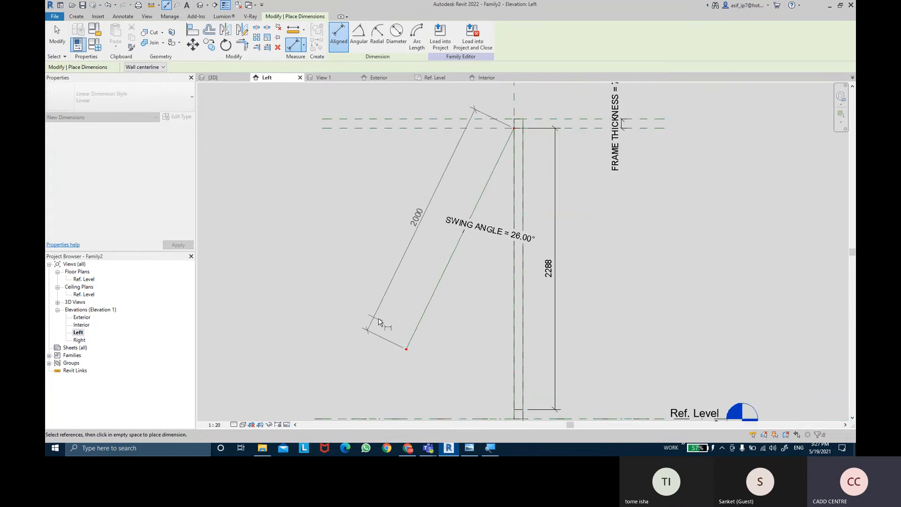
left_click(380, 323)
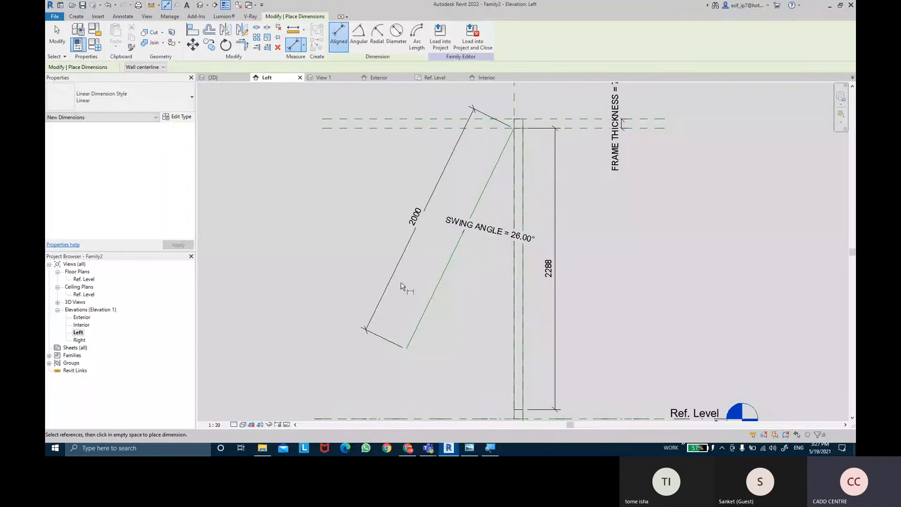
key("Escape")
key("Escape")
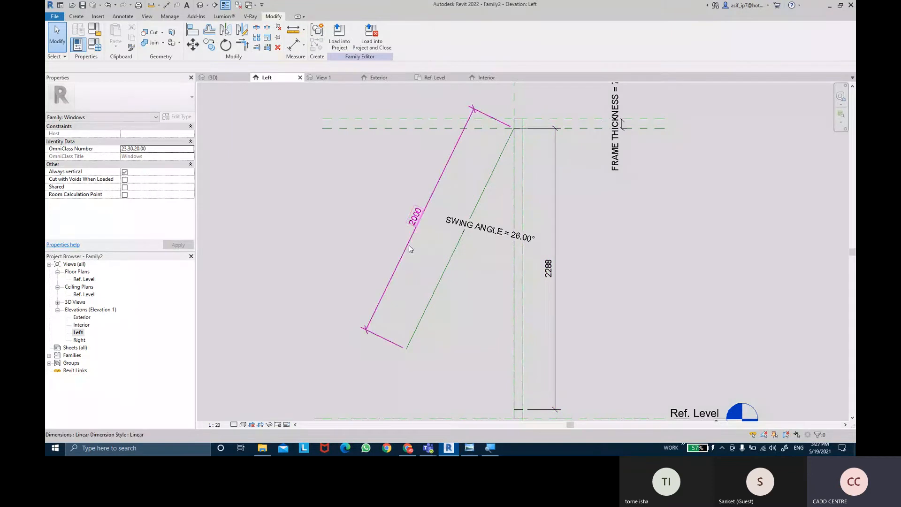
- Label the slanted reference line's length dimension with a new instance family parameter named GLASS HT
left_click(417, 219)
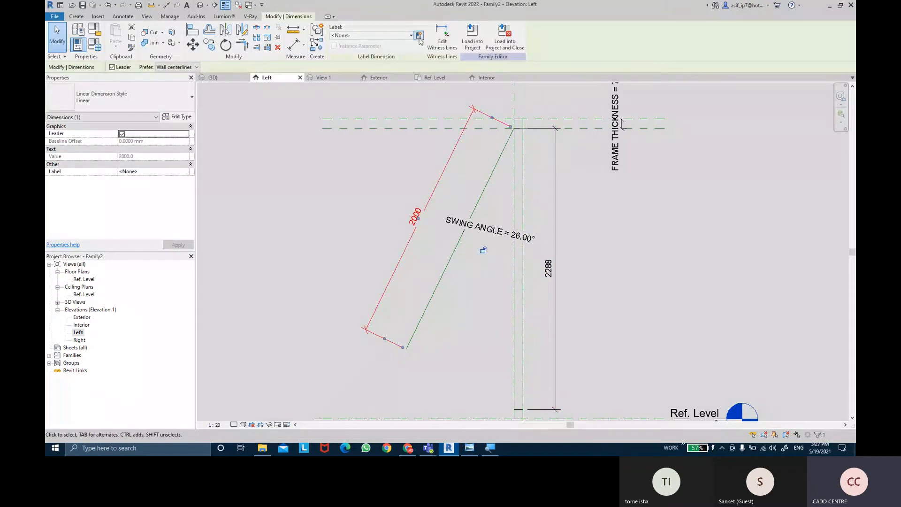
left_click(419, 35)
type("G")
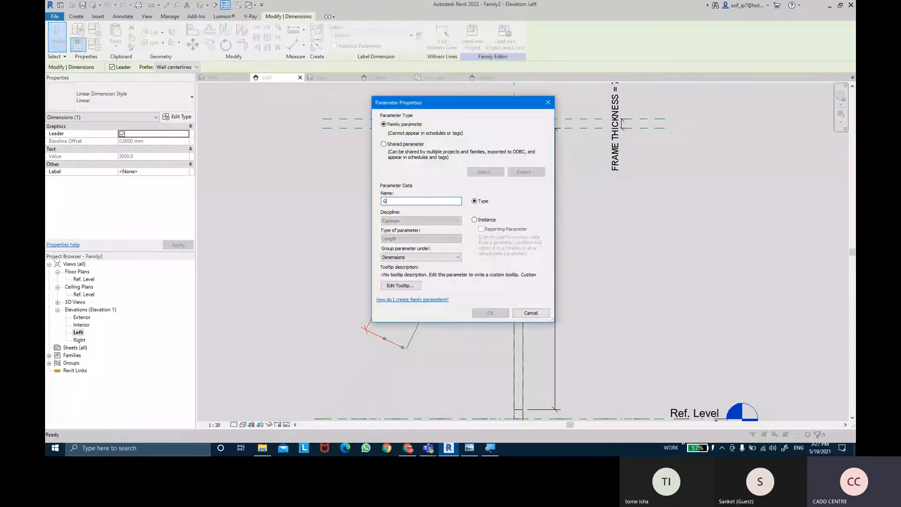
type("LASS HT")
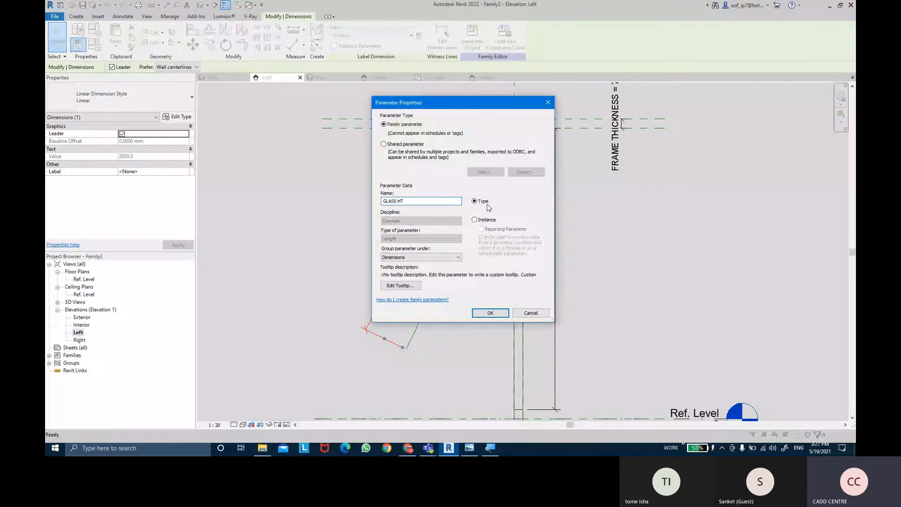
left_click(484, 220)
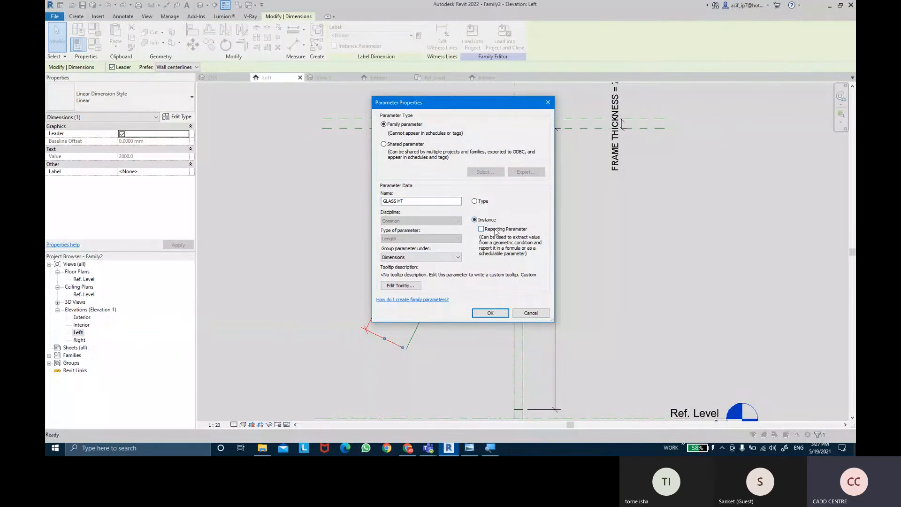
left_click(490, 313)
scroll(432, 249, "up", 2)
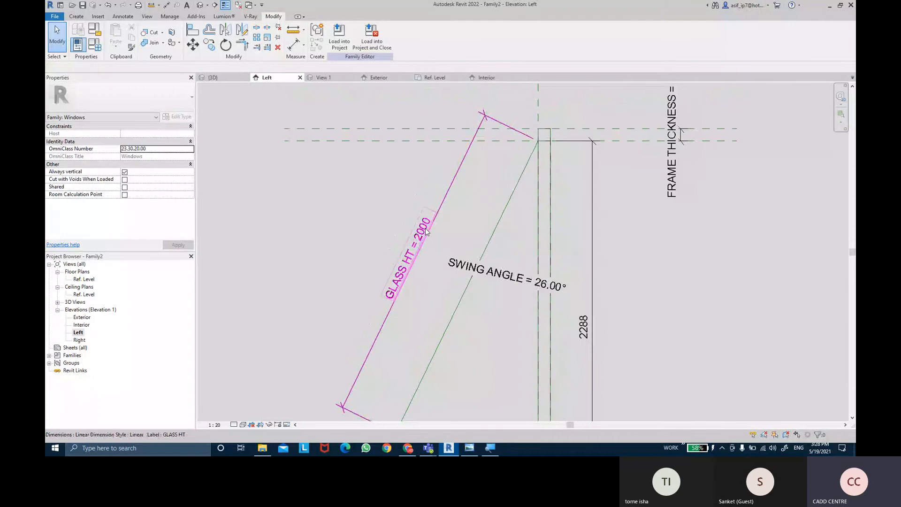
scroll(410, 160, "down", 2)
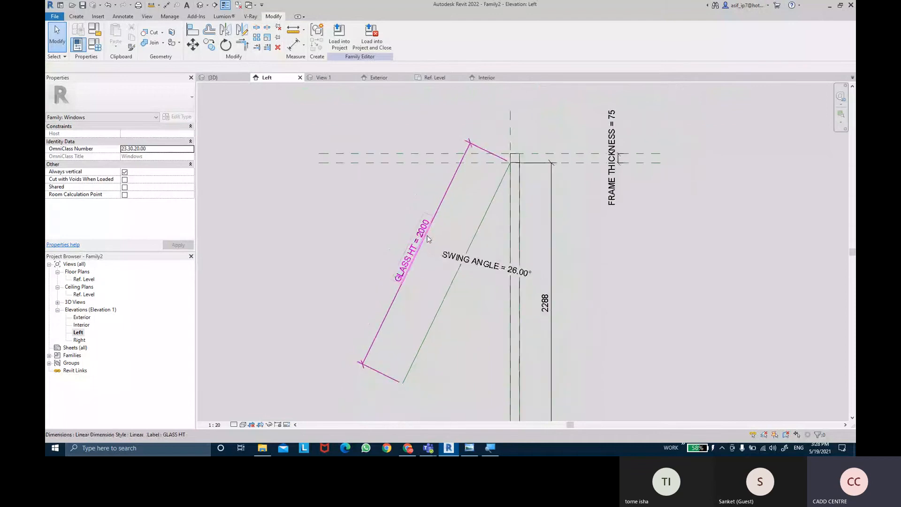
middle_click_drag(608, 227, 605, 211)
scroll(603, 210, "down", 1)
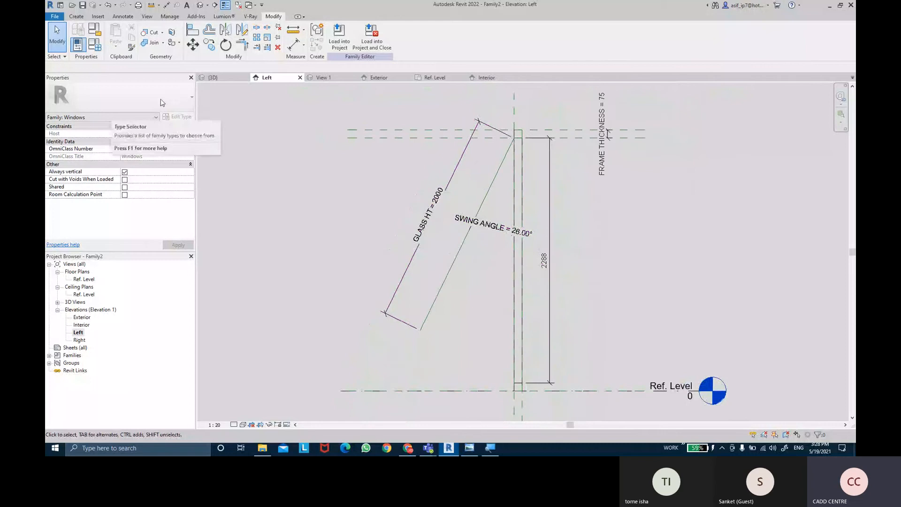
middle_click_drag(540, 150, 526, 147)
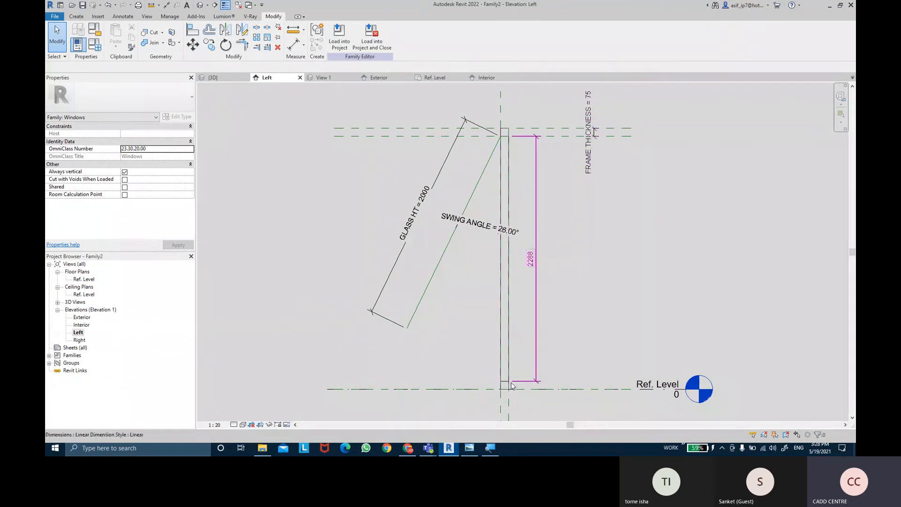
left_click(589, 141)
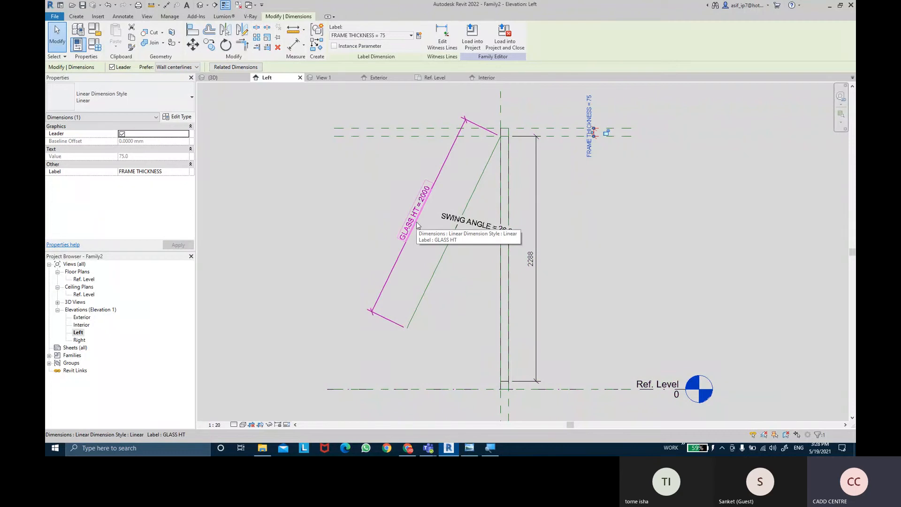
- In the family types, enter WINDOW HT as the formula for the GLASS HT parameter
left_click(95, 45)
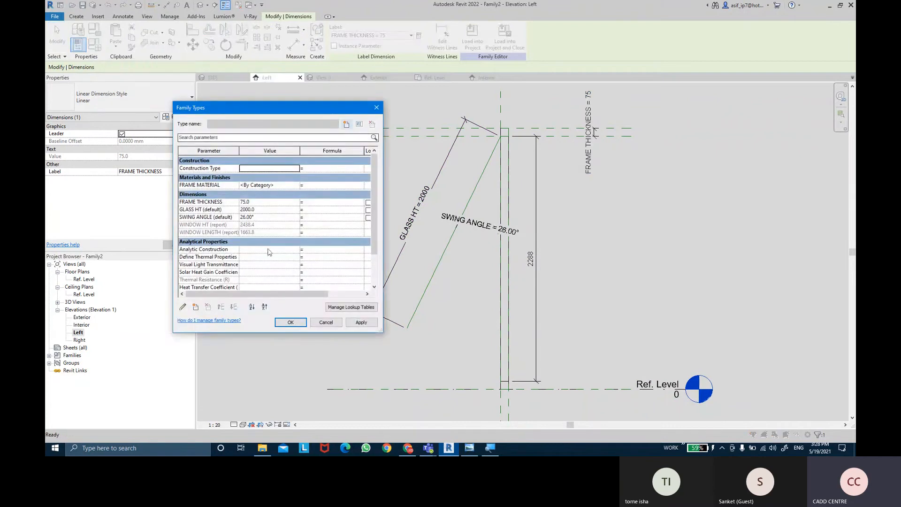
left_click_drag(382, 238, 562, 237)
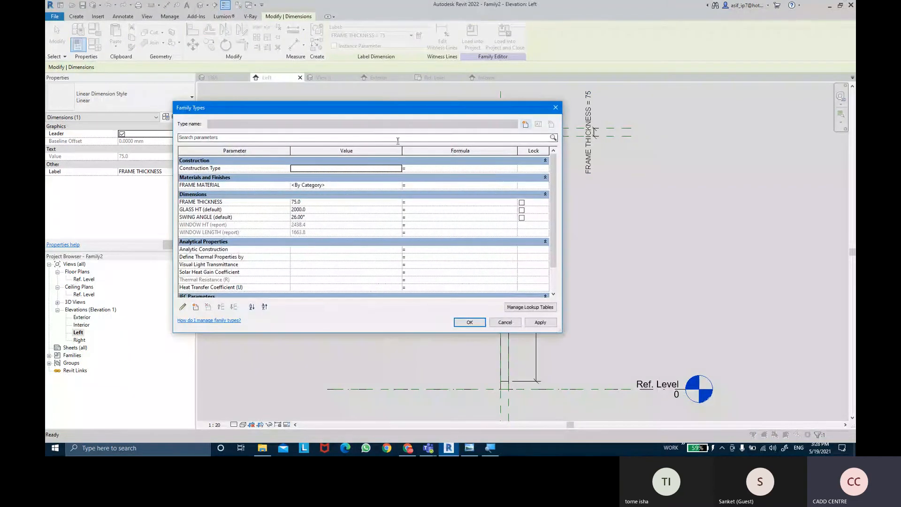
left_click_drag(403, 150, 319, 151)
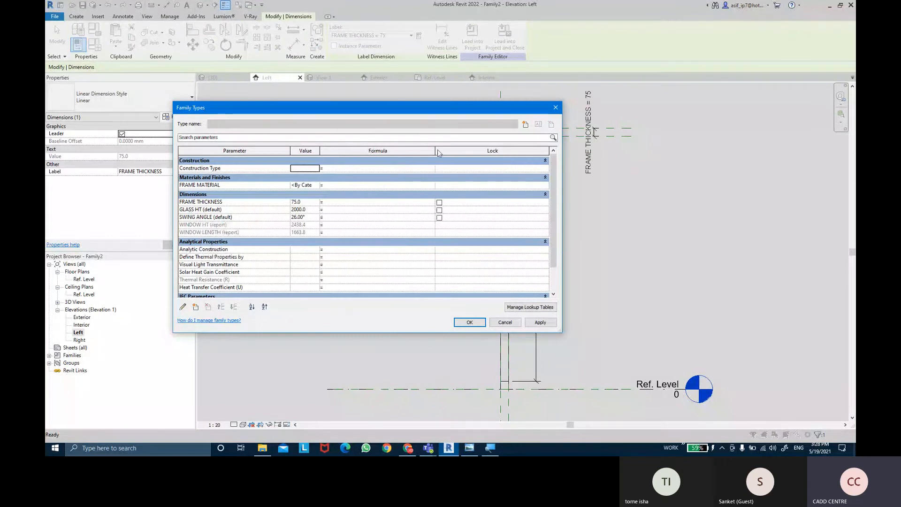
left_click_drag(435, 151, 516, 151)
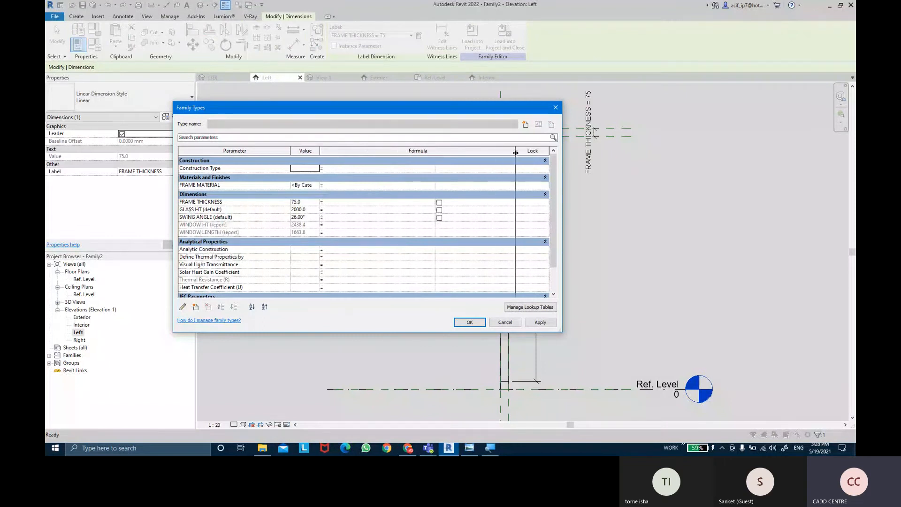
left_click(344, 211)
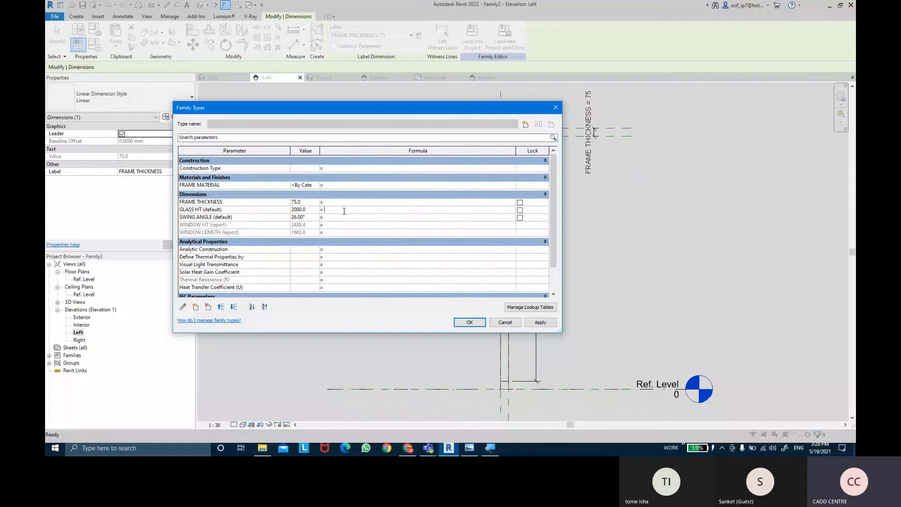
left_click(207, 225)
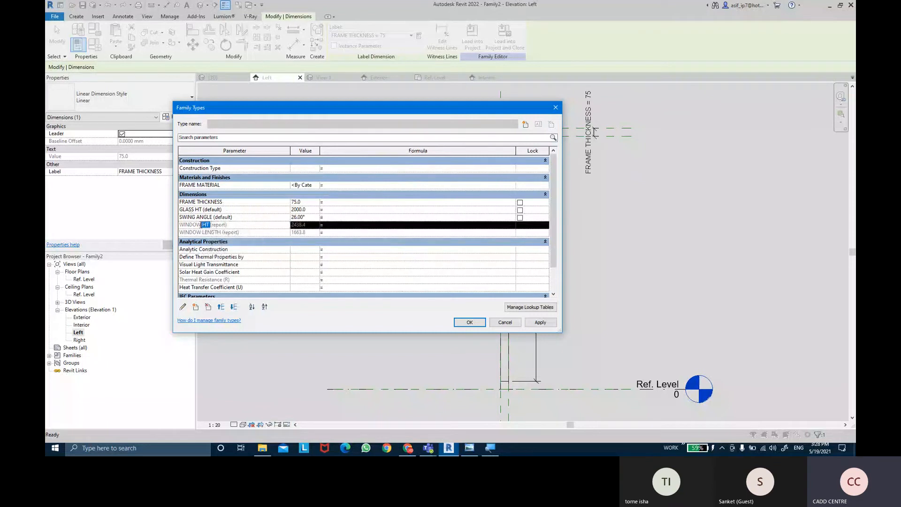
left_click(180, 226)
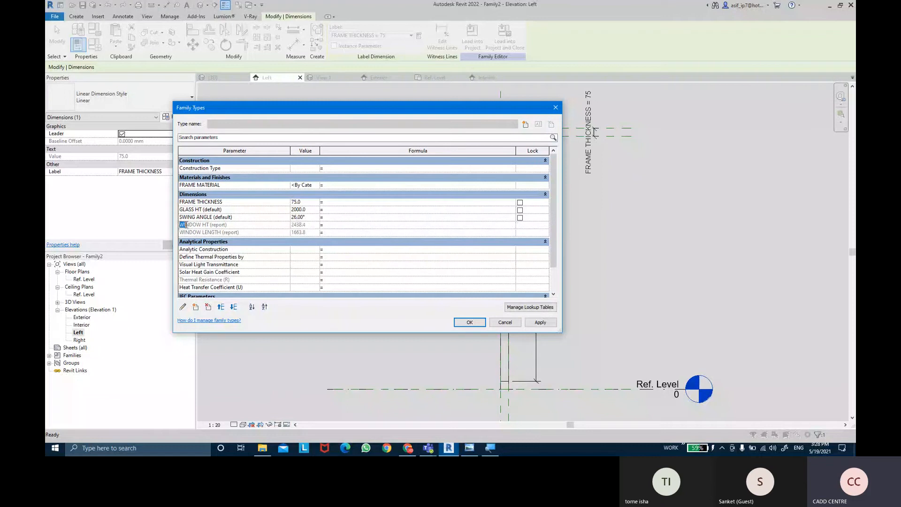
left_click_drag(186, 224, 210, 225)
key("ctrl+c")
left_click(332, 209)
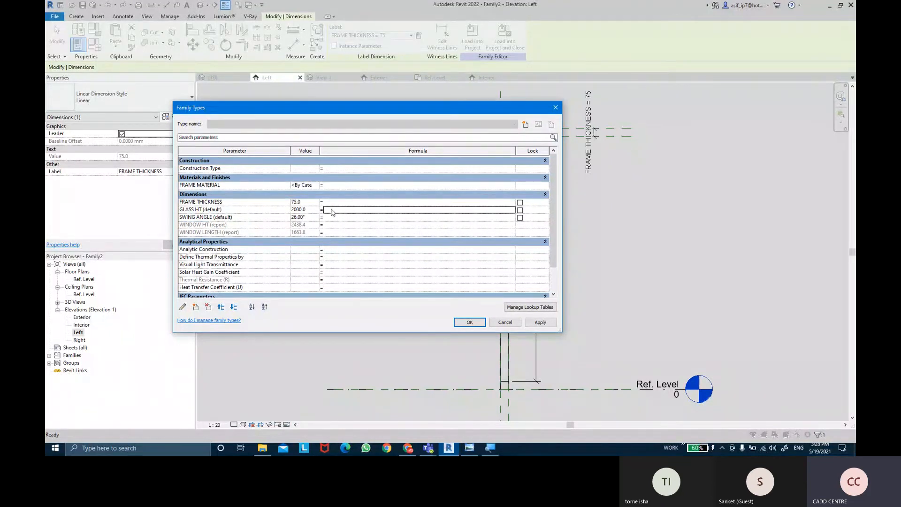
key("ctrl+v")
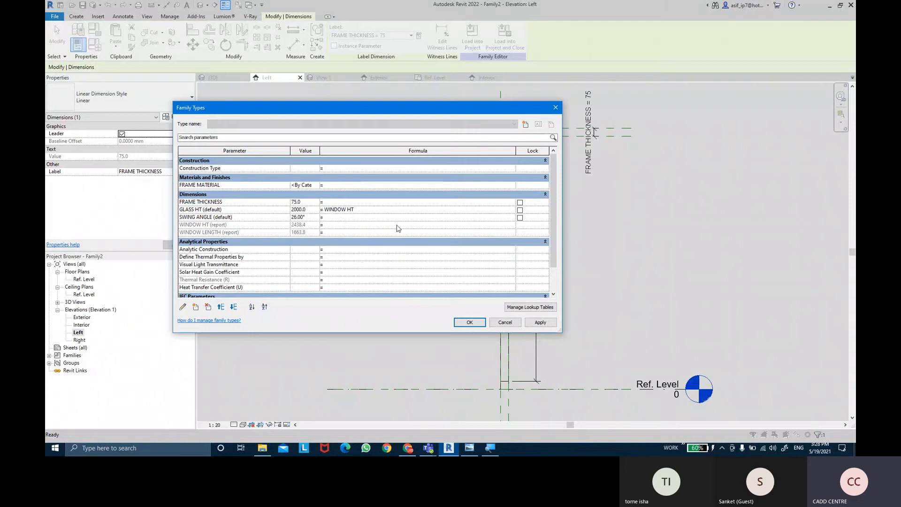
- Extend the GLASS HT formula to WINDOW HT - FRAME THICKNESS - FRAME THICKNESS and apply it to the family
left_click(234, 201)
left_click_drag(233, 202, 176, 196)
key("ctrl+c")
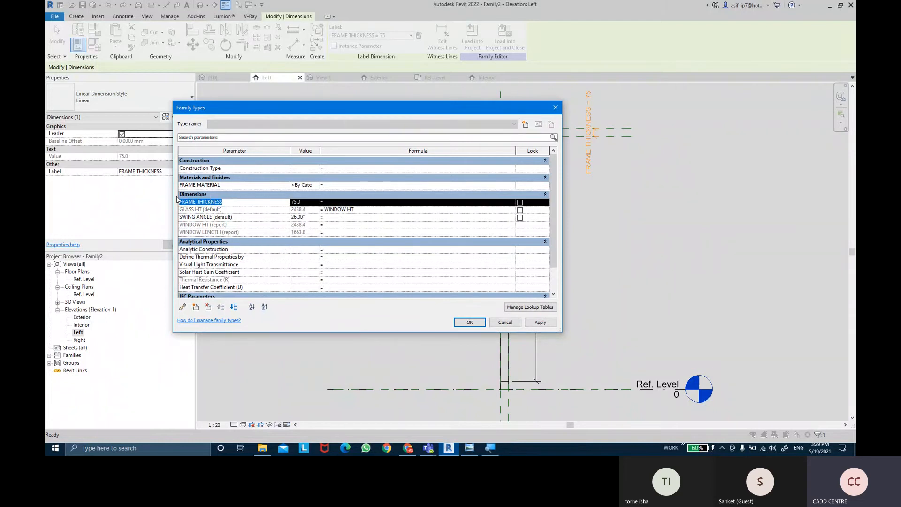
left_click(372, 209)
left_click(372, 210)
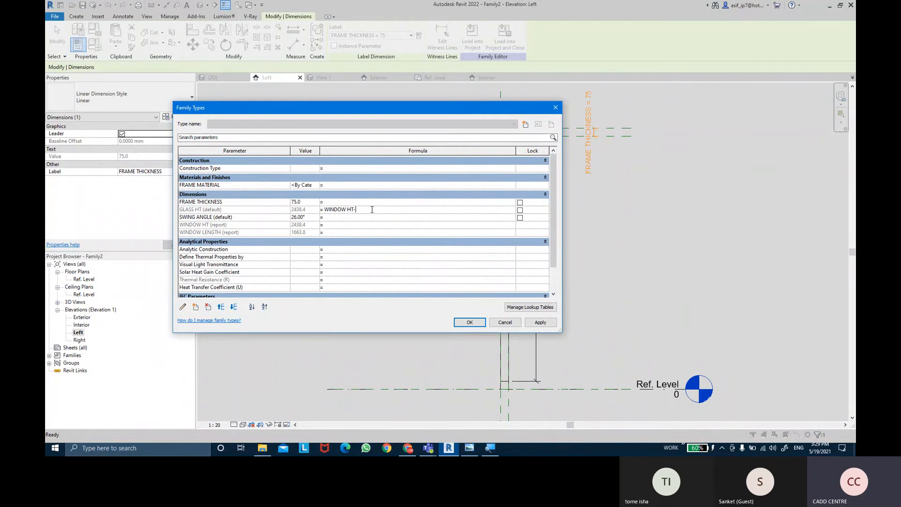
type("-")
key("ctrl+v")
key("ctrl+v")
key("Tab")
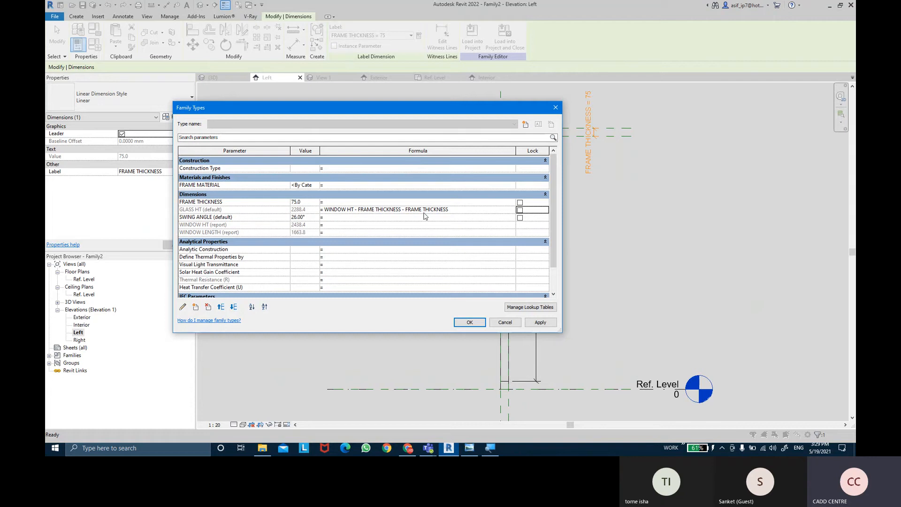
left_click(544, 324)
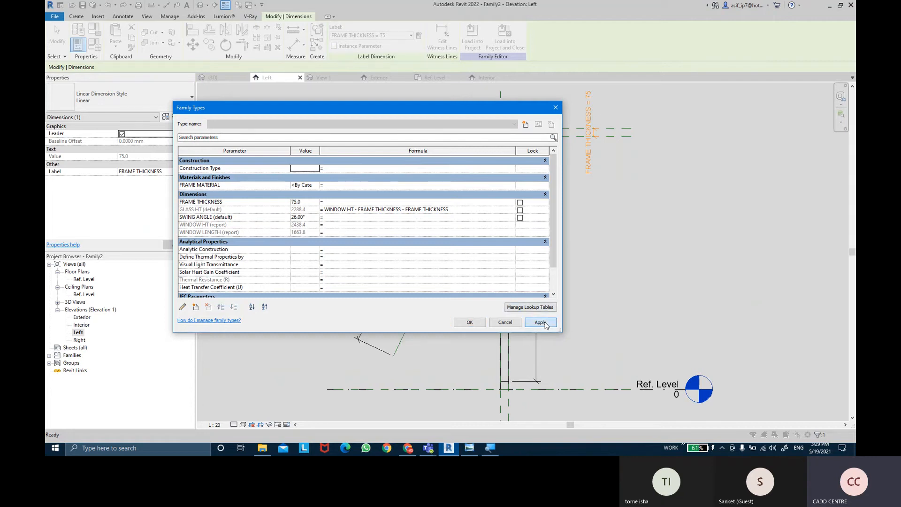
left_click(470, 323)
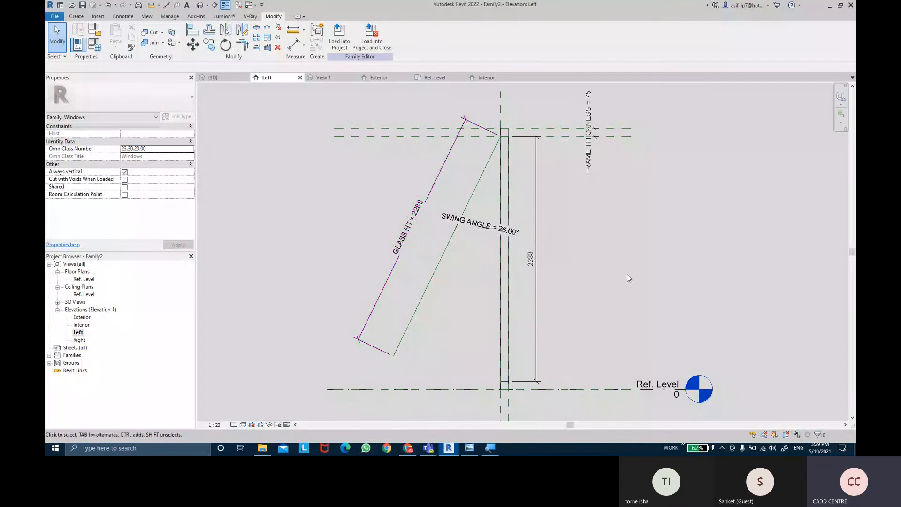
- Set the FRAME THICKNESS parameter to 50 in the family types and apply it to test the glass height formula
middle_click_drag(627, 274, 603, 285)
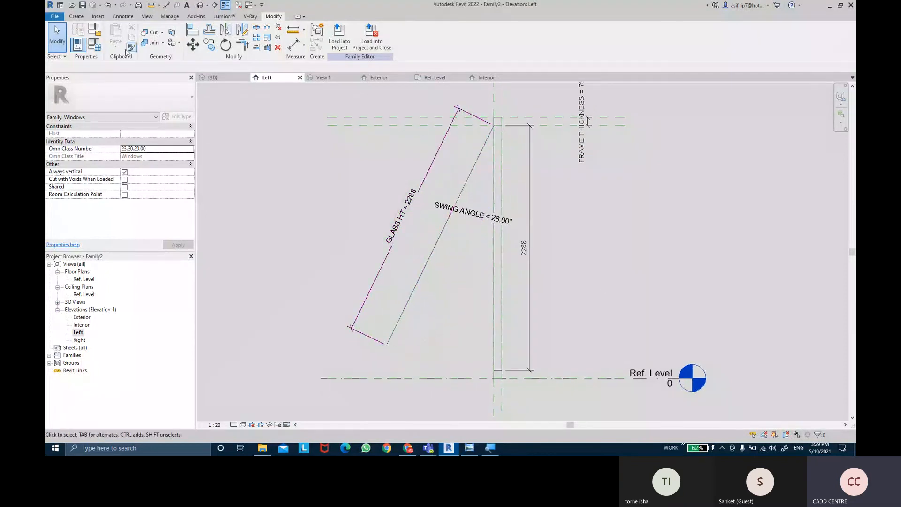
left_click(95, 44)
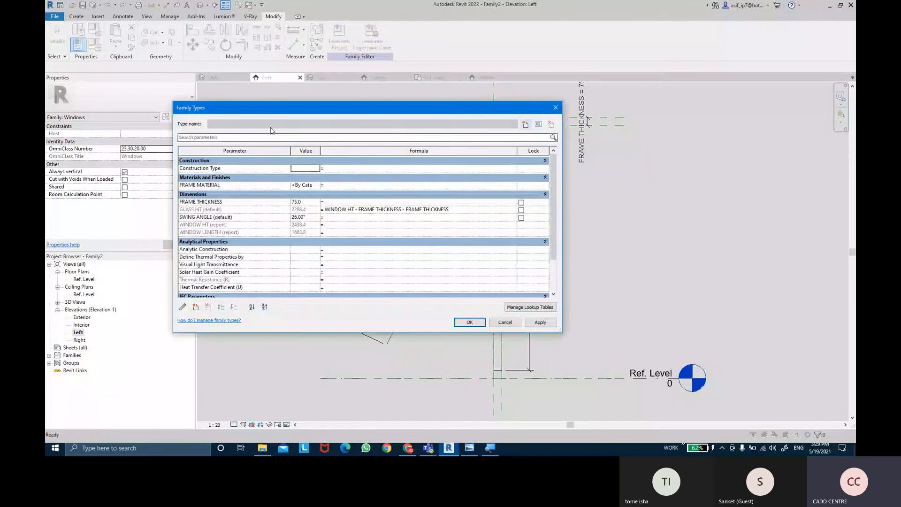
left_click_drag(271, 114, 662, 126)
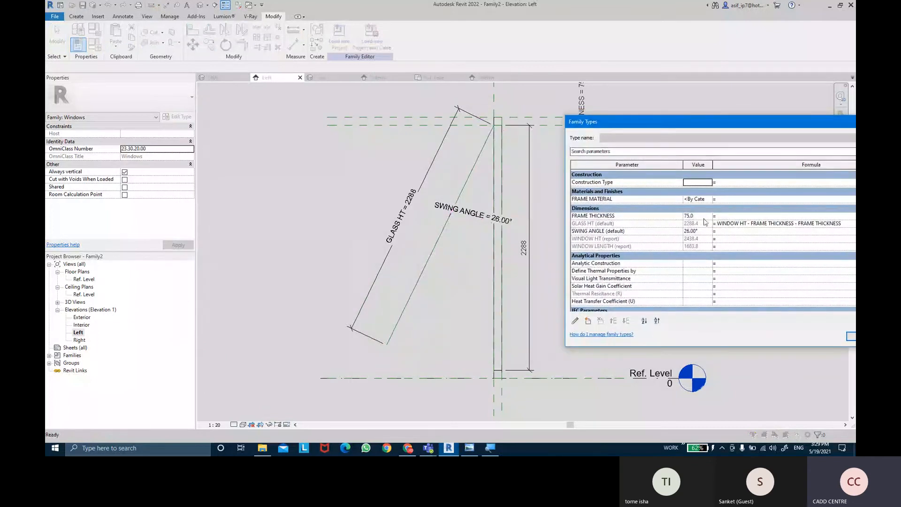
left_click(702, 216)
type("50")
key("Tab")
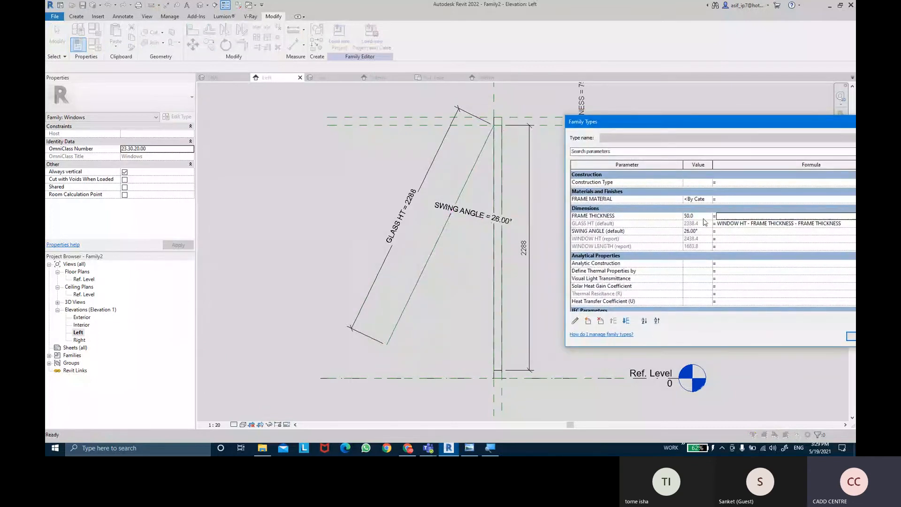
left_click_drag(684, 123, 568, 106)
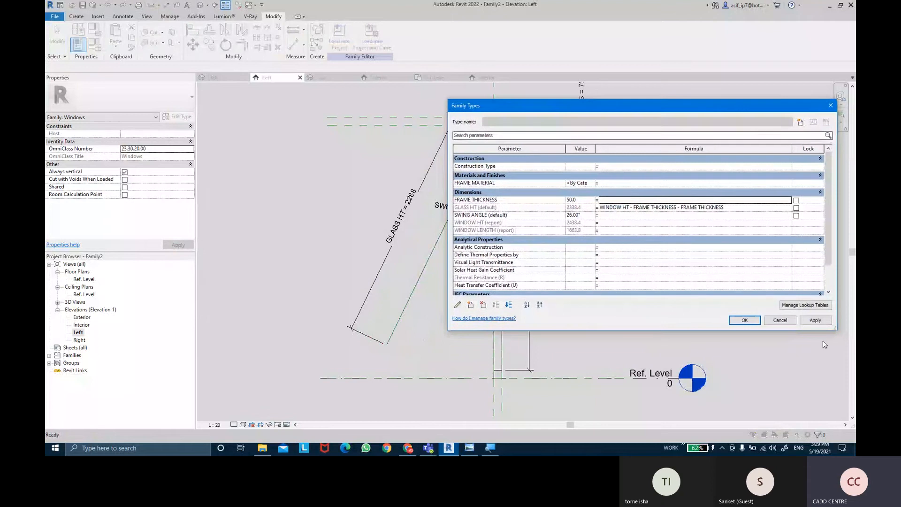
left_click_drag(448, 234, 655, 235)
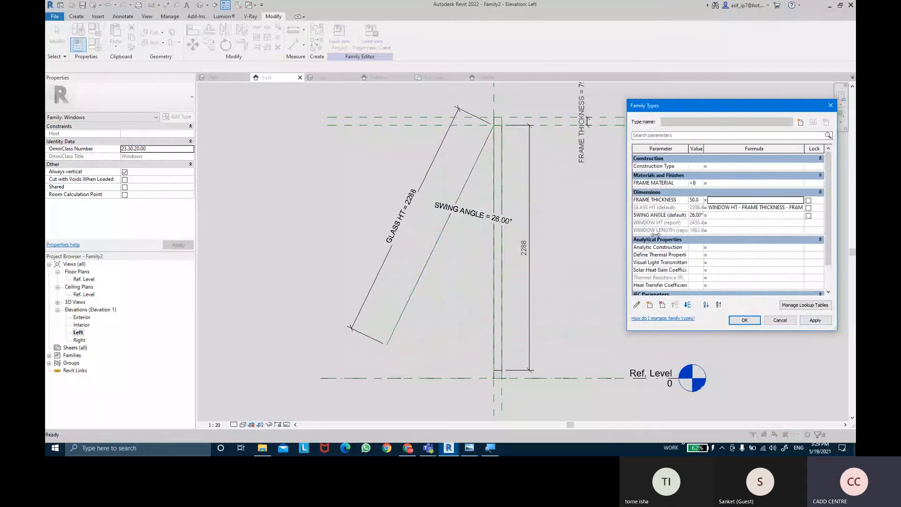
left_click(819, 321)
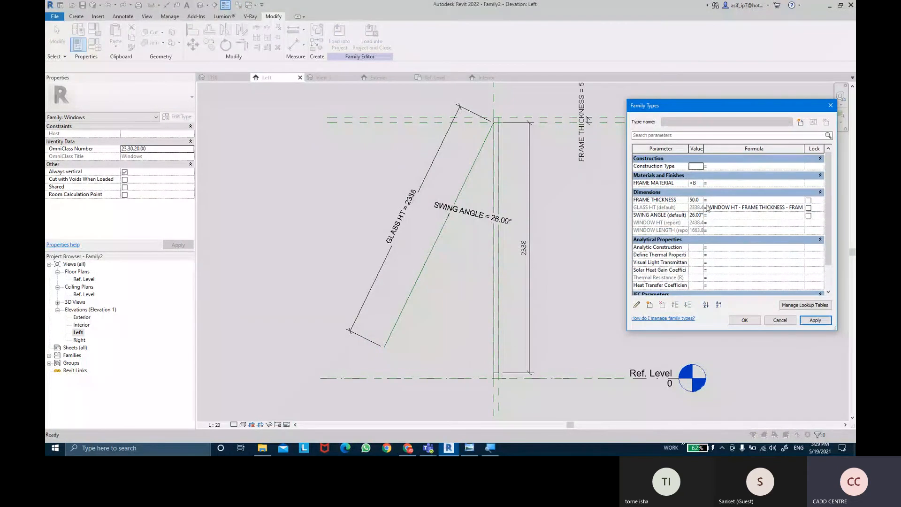
left_click_drag(689, 149, 707, 150)
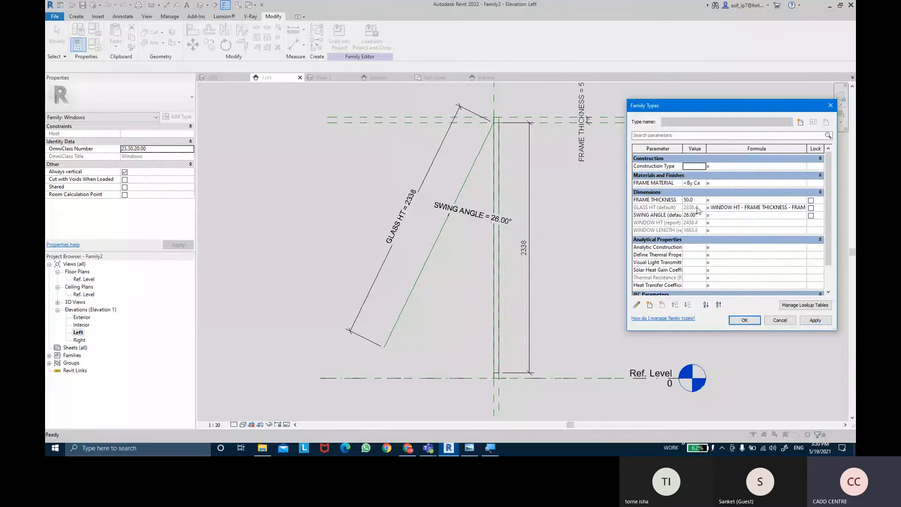
left_click(745, 321)
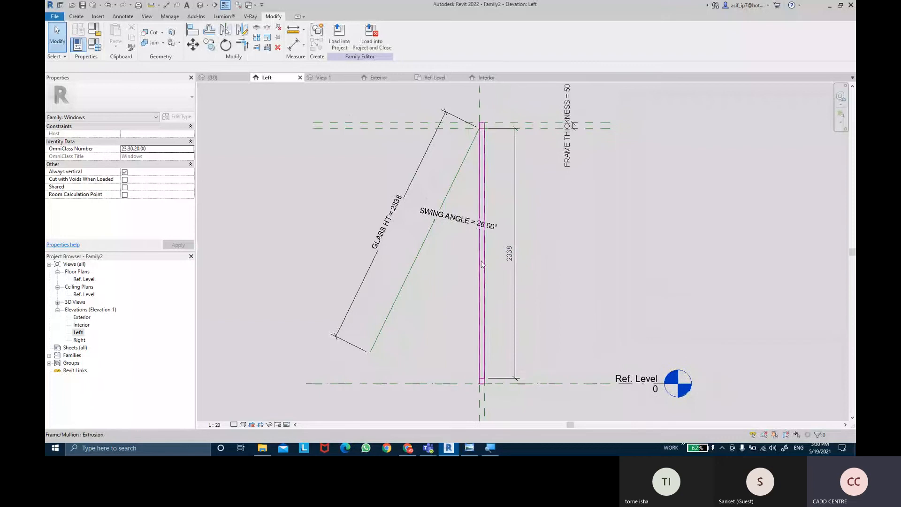
left_click(481, 265)
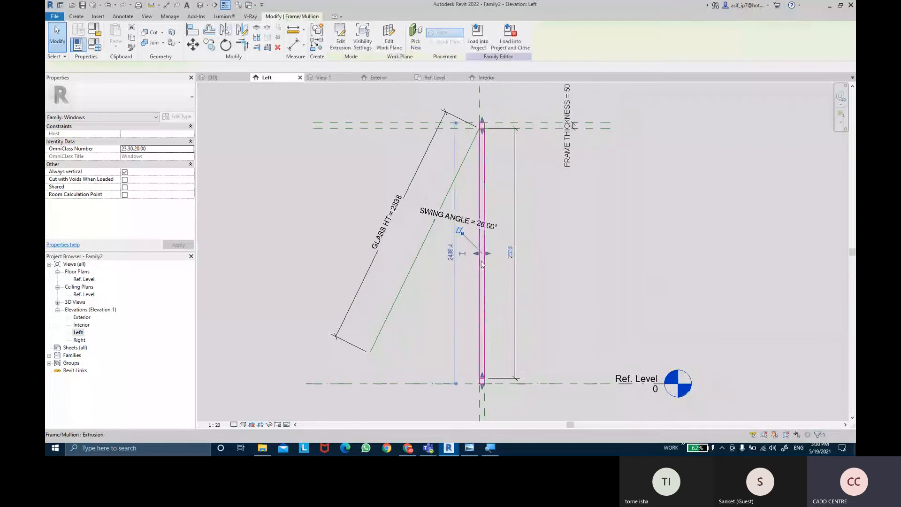
left_click(418, 248)
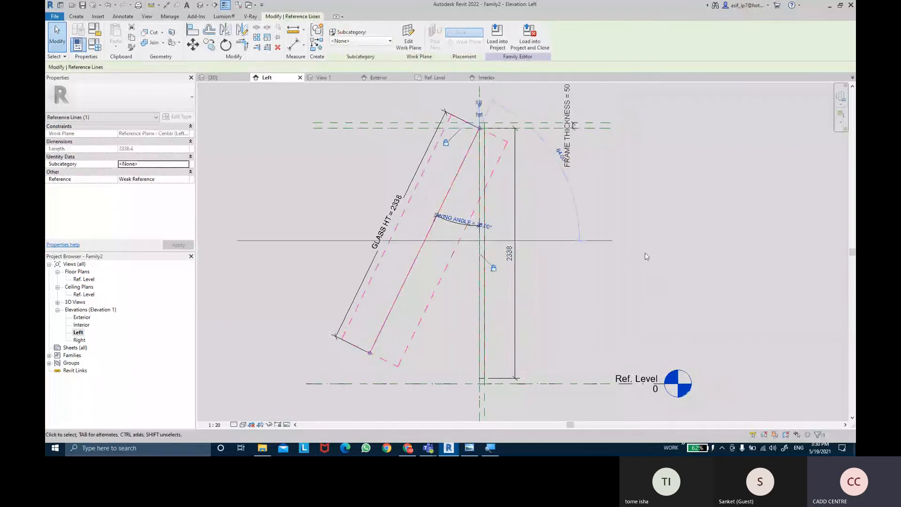
left_click(642, 286)
middle_click_drag(646, 294, 667, 286)
middle_click_drag(649, 229, 643, 240)
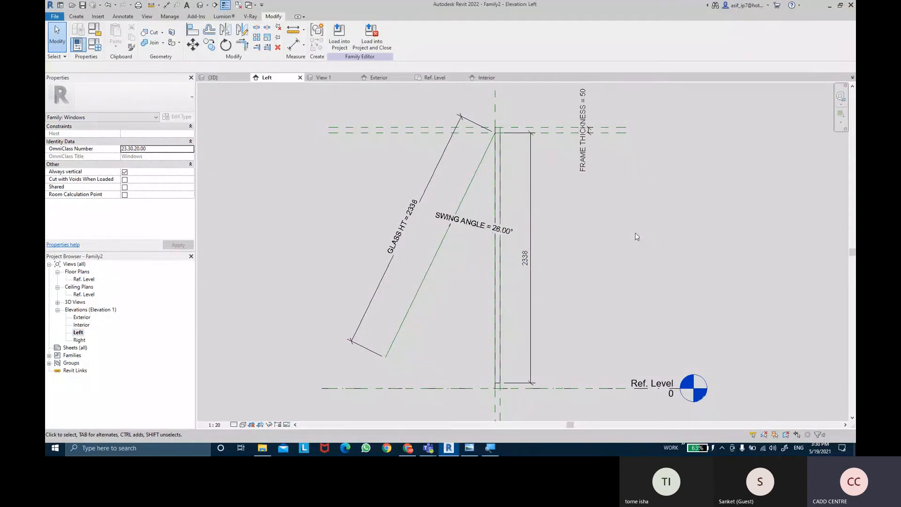
middle_click_drag(637, 237, 649, 237)
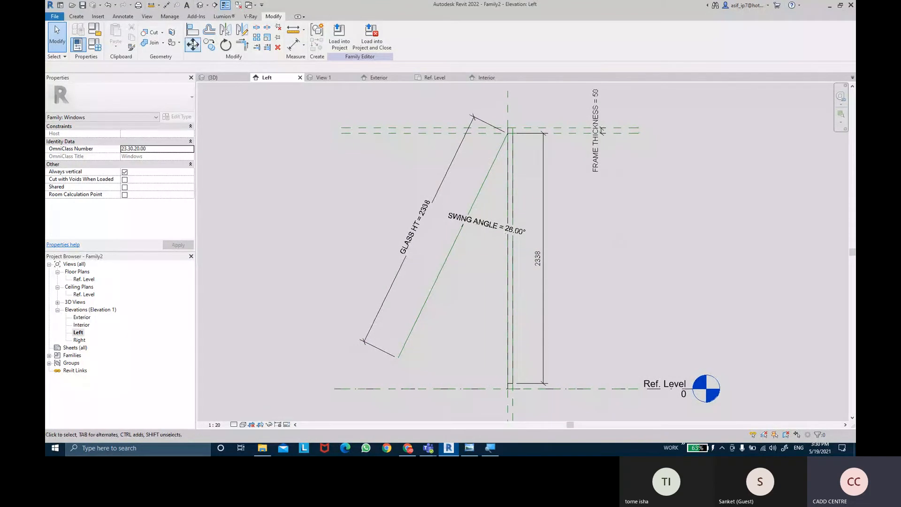
- Close the inactive views and open the default 3D view to show the frame and slanted reference line from behind
left_click(238, 5)
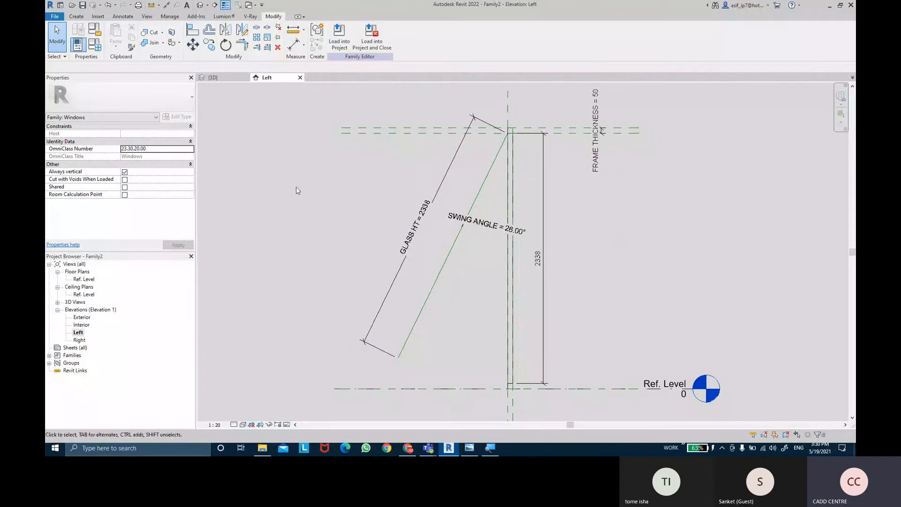
middle_click_drag(296, 190, 302, 195)
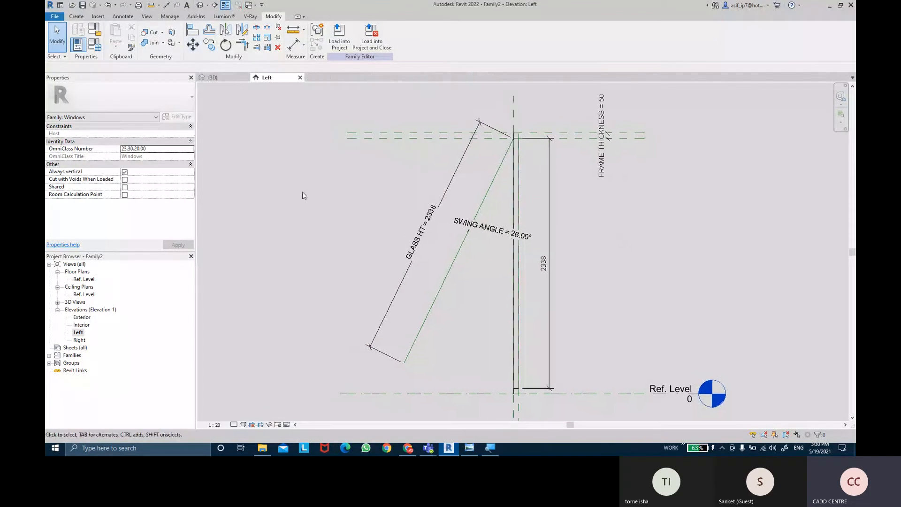
left_click(200, 5)
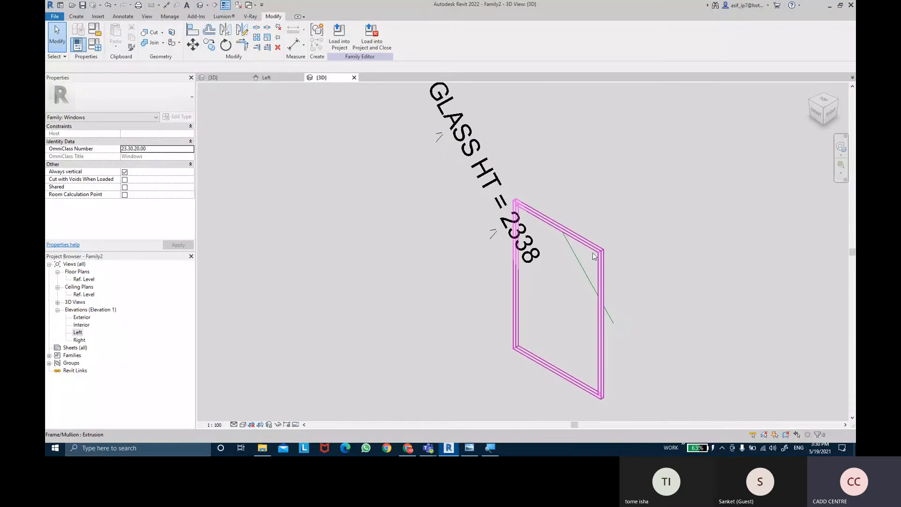
mouse_move(594, 256)
middle_mouse_down("shift")
mouse_move(625, 284)
mouse_move(581, 263)
mouse_move(624, 272)
mouse_move(604, 266)
middle_mouse_up("shift")
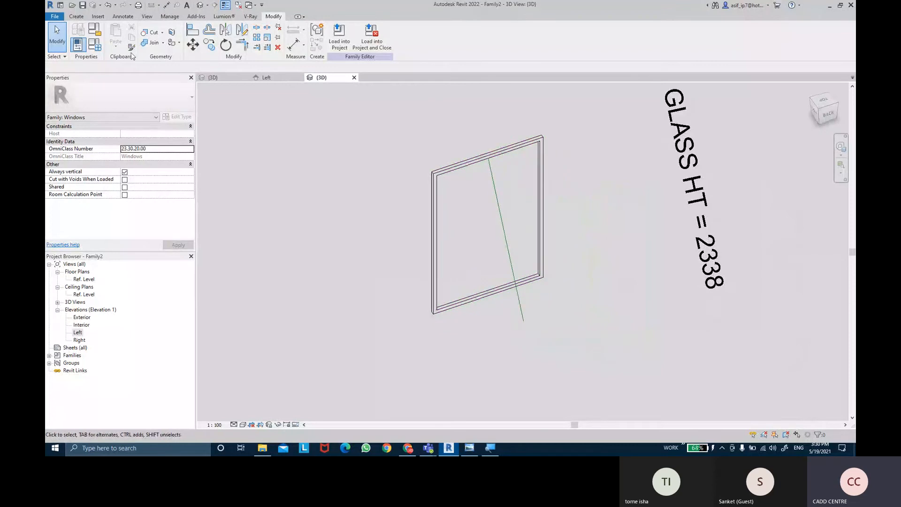
- Turn on the display of the active work plane in the 3D view
left_click(68, 16)
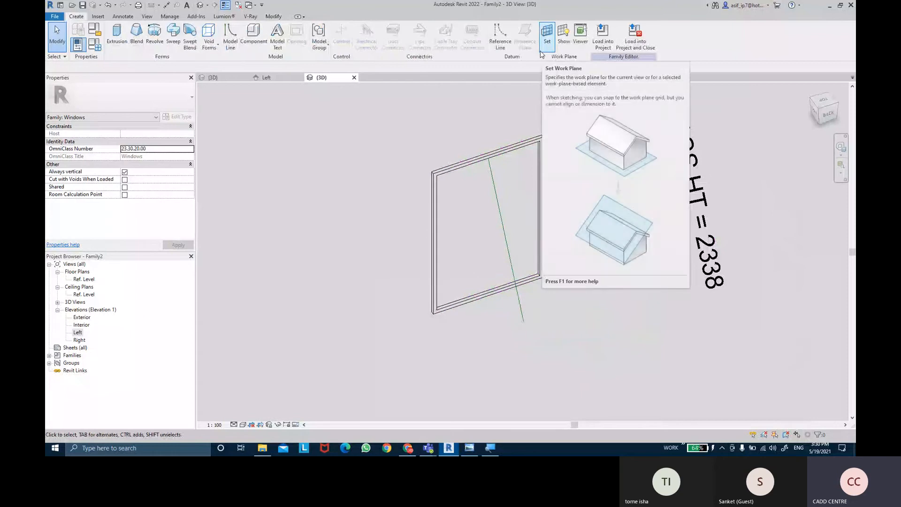
left_click(563, 36)
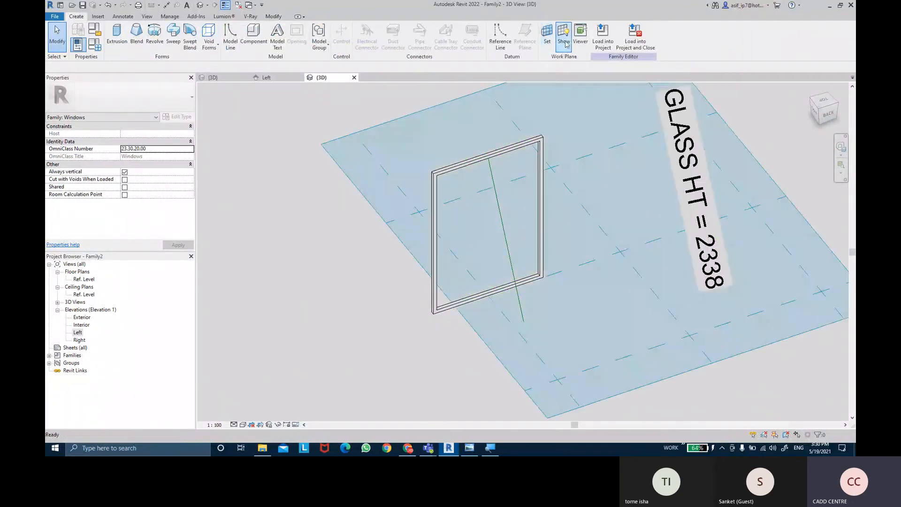
left_click(565, 38)
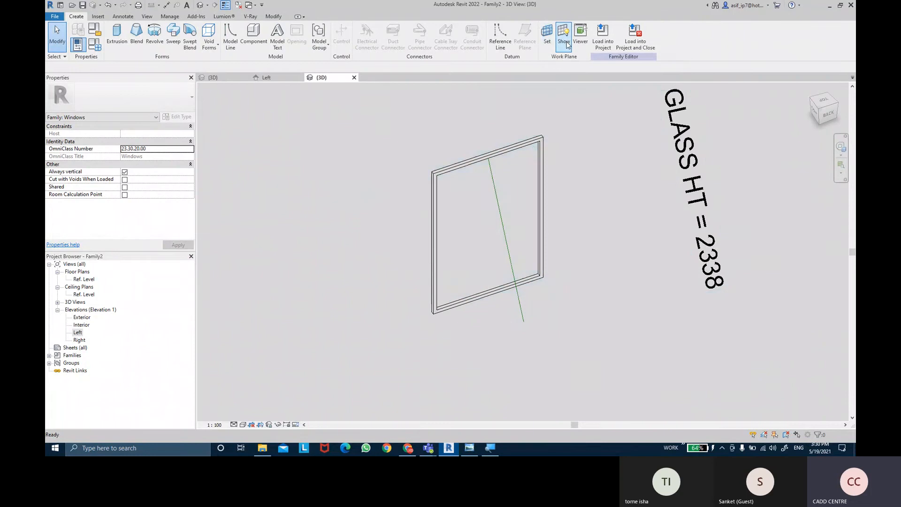
left_click(565, 38)
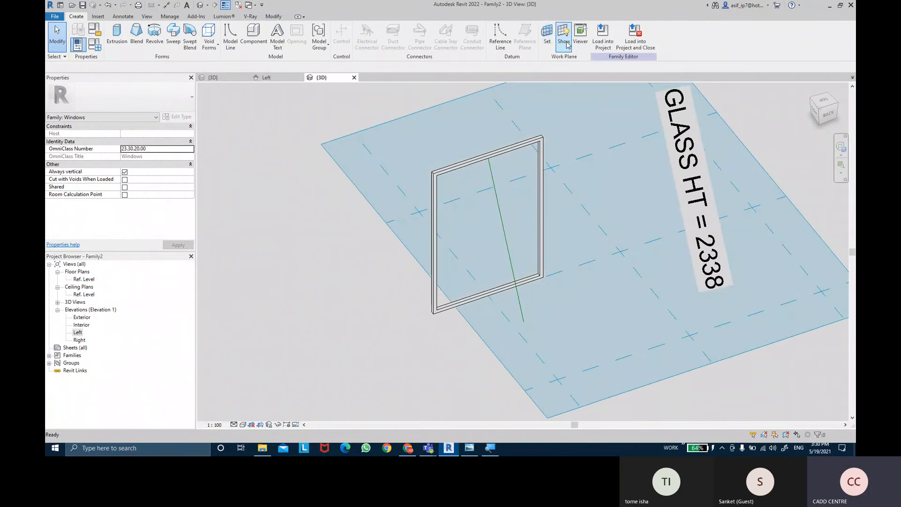
- Shrink the displayed work plane grid on the reference level until it fits closely around the window frame
left_click(484, 340)
scroll(423, 310, "down", 3)
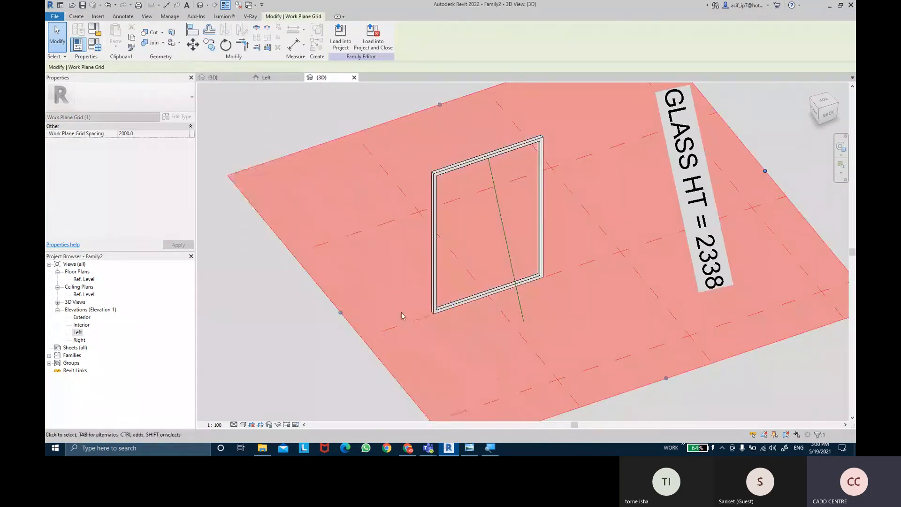
left_click_drag(540, 274, 414, 308)
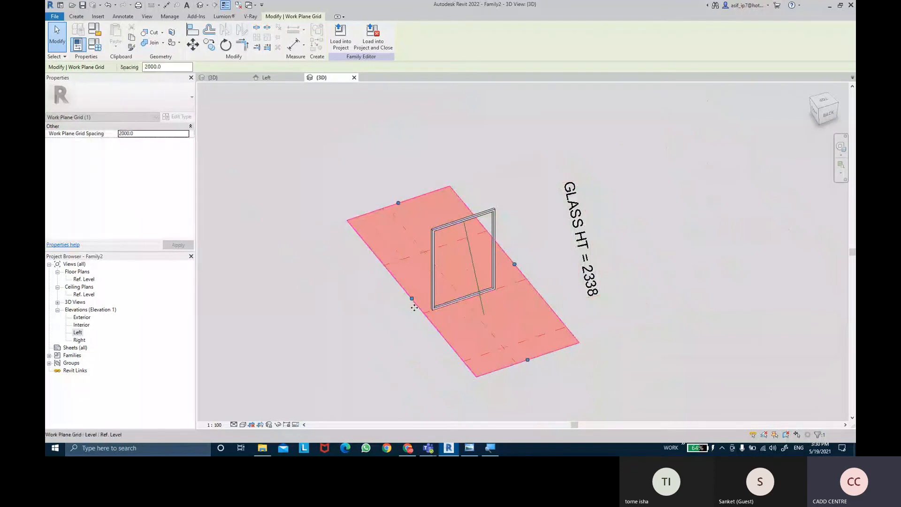
mouse_move(414, 307)
middle_mouse_down("shift")
mouse_move(488, 218)
mouse_move(455, 237)
mouse_move(422, 297)
middle_mouse_up("shift")
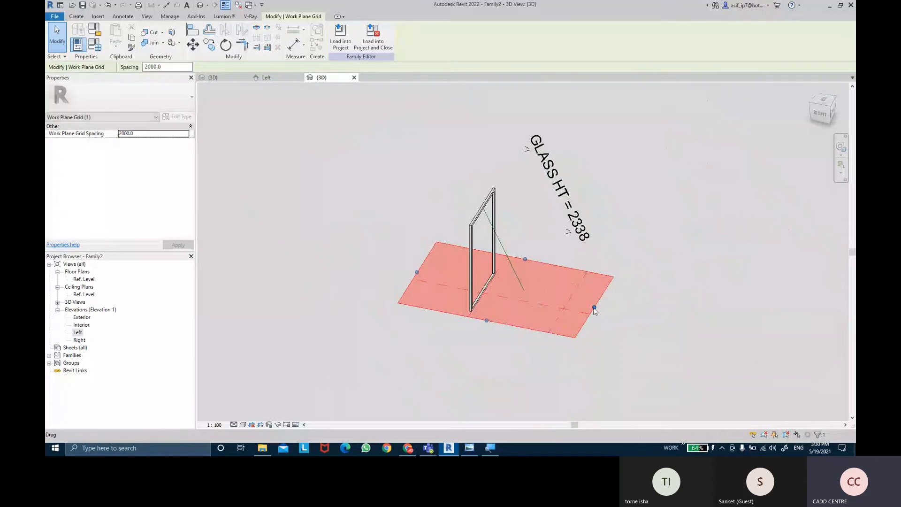
middle_click_drag(613, 337, 551, 229, "shift")
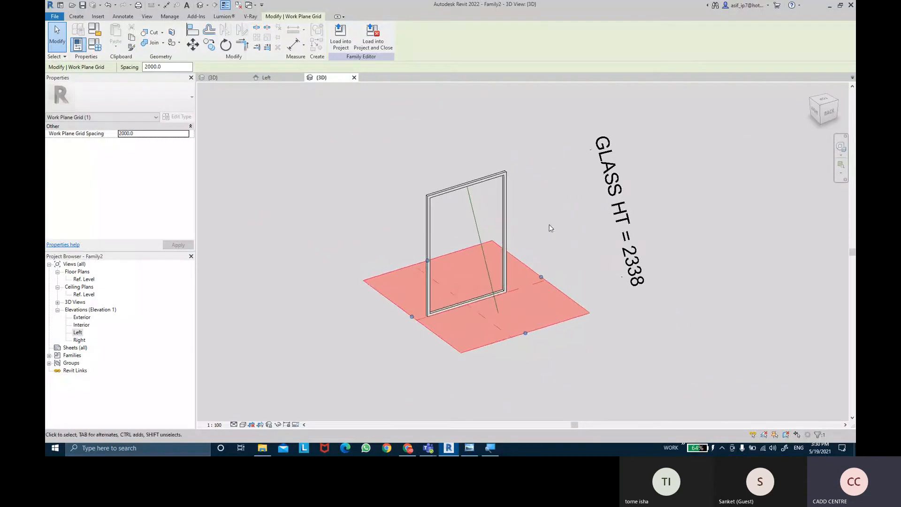
- Set the work plane with the Pick a plane option, choosing the plane of the slanted reference line that lies parallel to the window's width
left_click(82, 19)
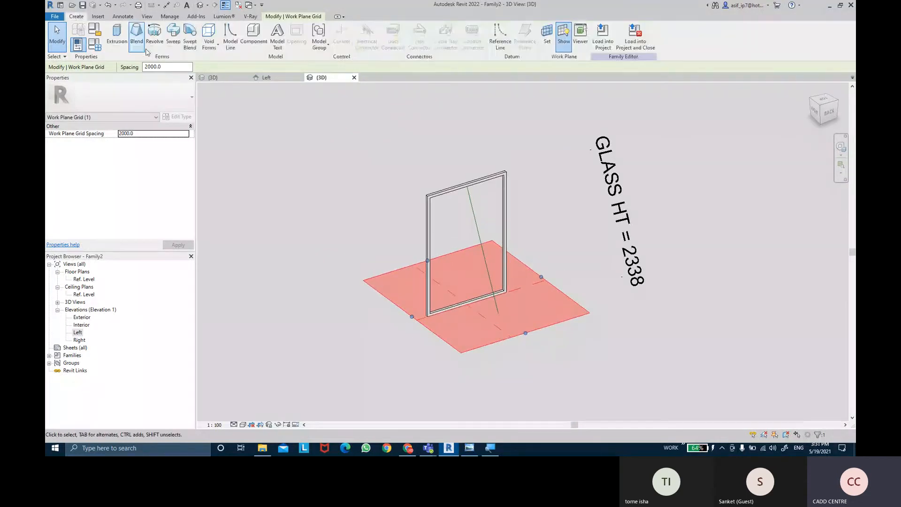
left_click(548, 48)
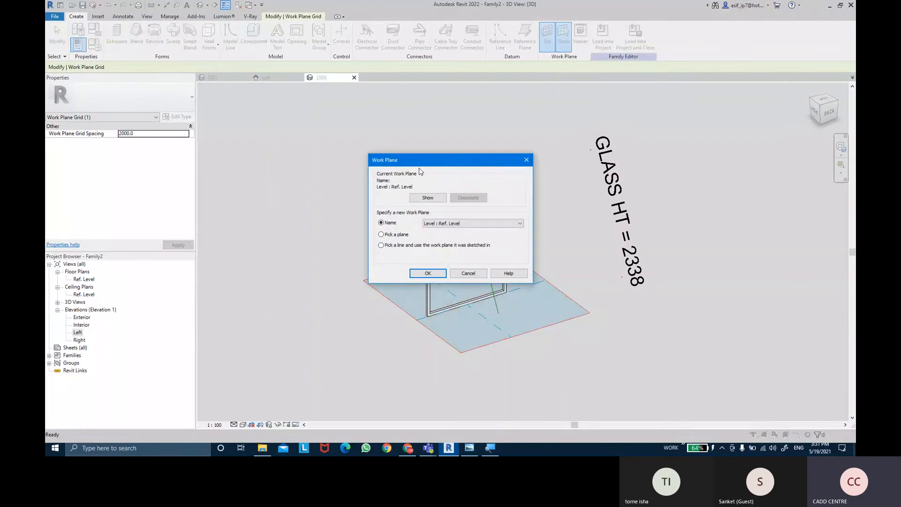
left_click_drag(427, 161, 249, 92)
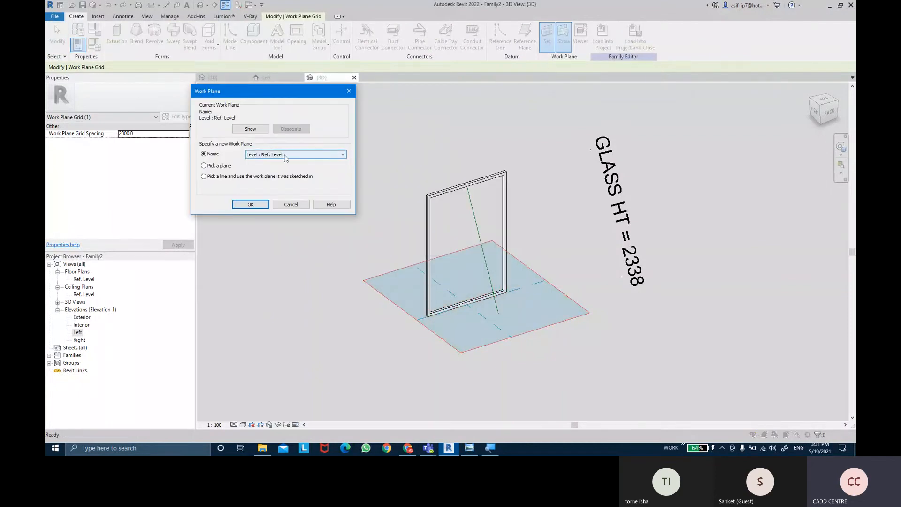
left_click(222, 166)
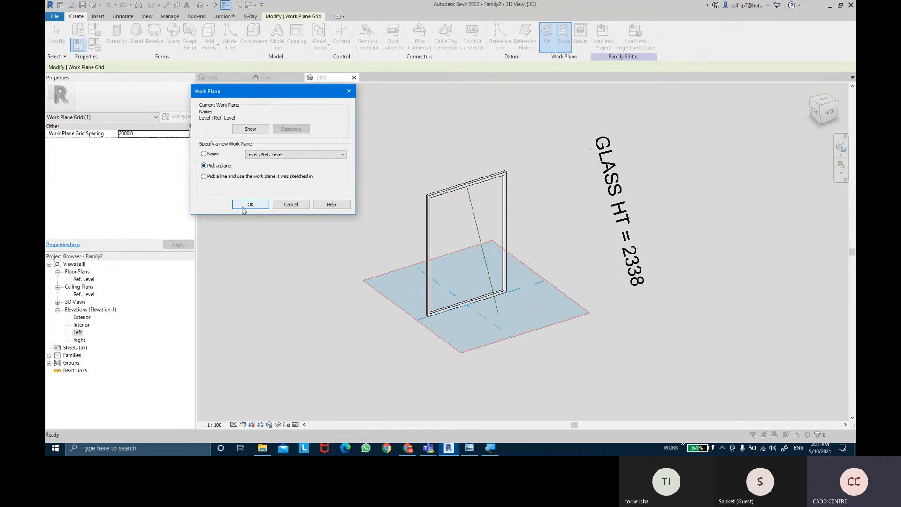
left_click(275, 154)
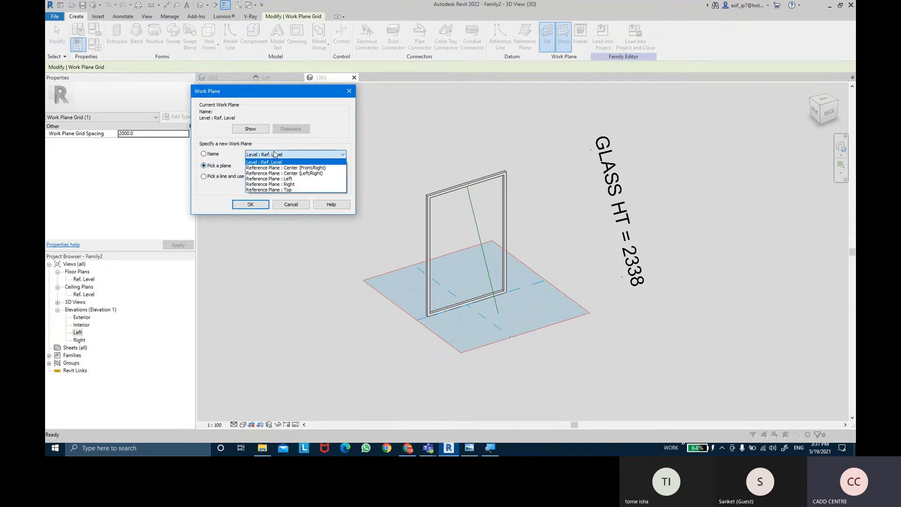
left_click(275, 154)
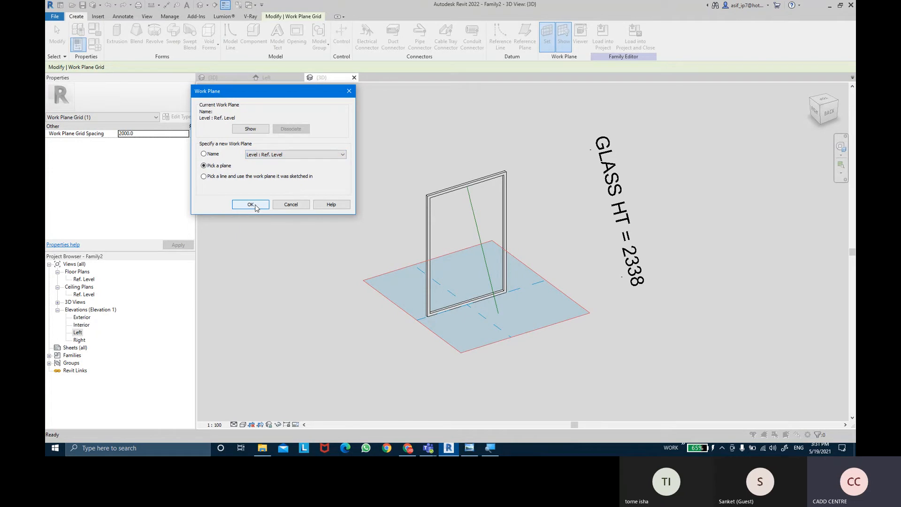
left_click(252, 206)
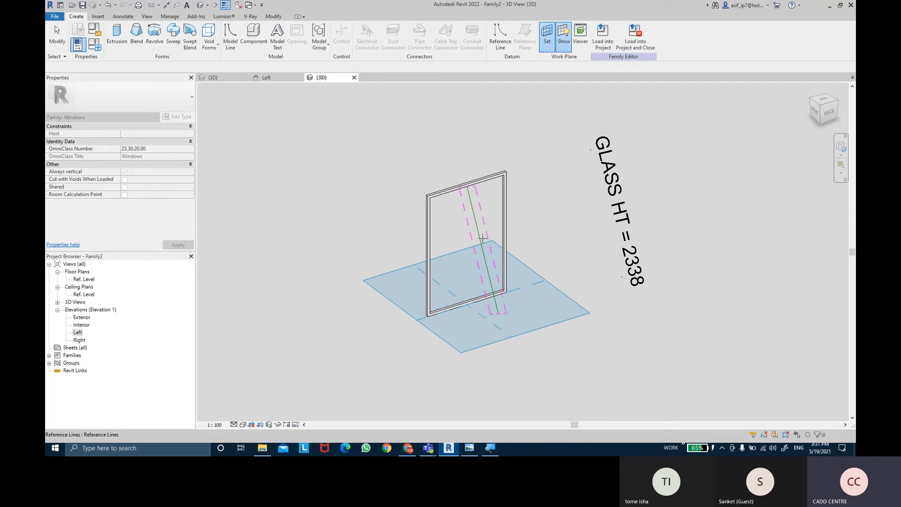
middle_click_drag(487, 246, 472, 228, "shift")
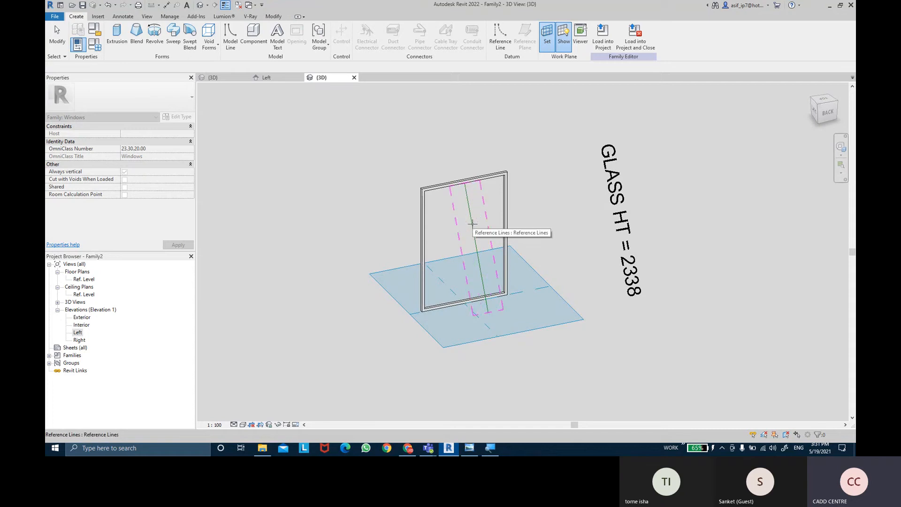
left_click(472, 224)
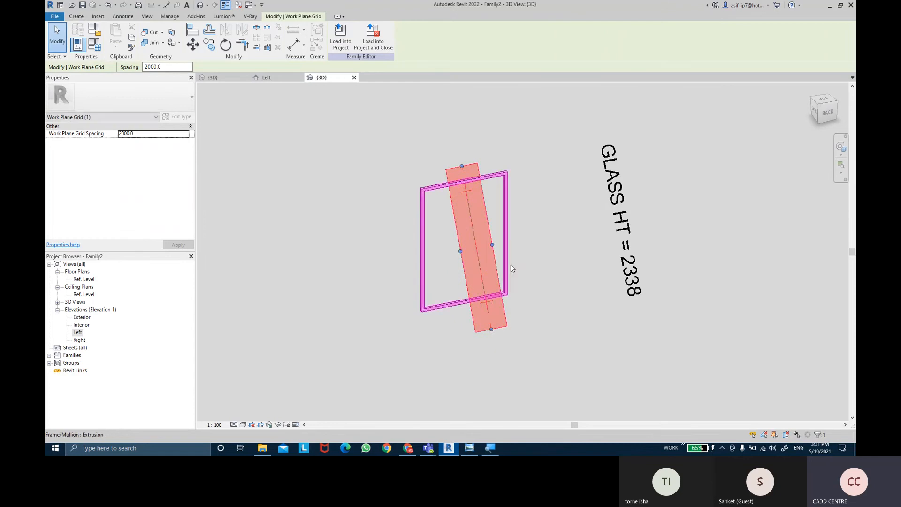
- Widen the slanted work plane grid on both sides so it extends past the window frame, then deselect it
middle_click_drag(511, 264, 479, 258, "shift")
left_click_drag(461, 249, 384, 255)
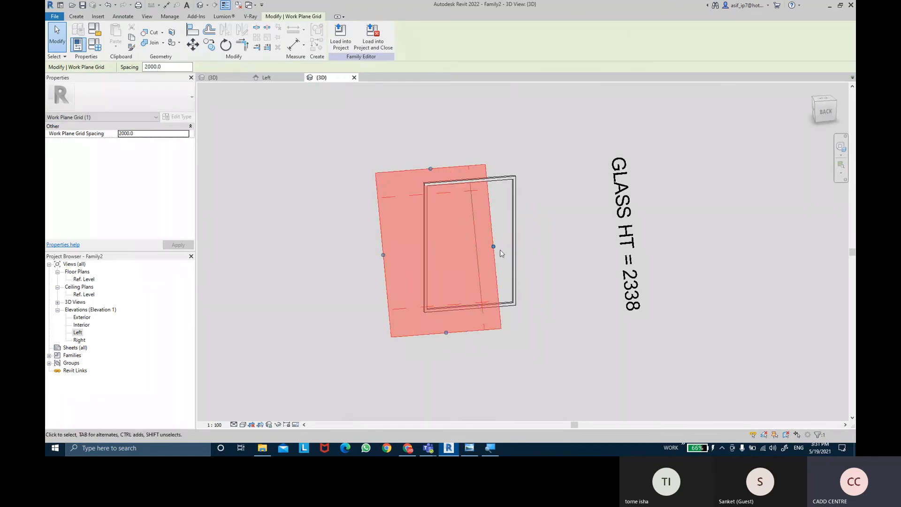
left_click_drag(494, 247, 564, 249)
middle_click_drag(525, 288, 618, 312, "shift")
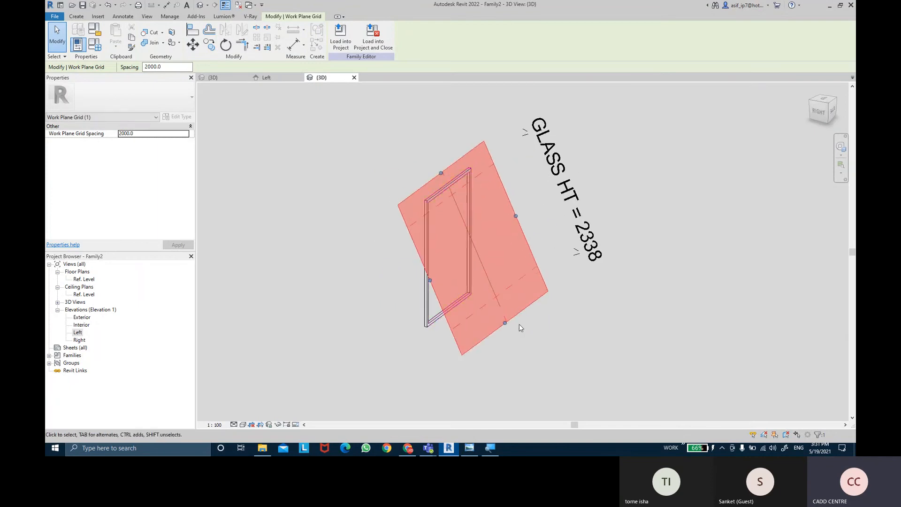
left_click(599, 351)
middle_click_drag(598, 351, 557, 219, "shift")
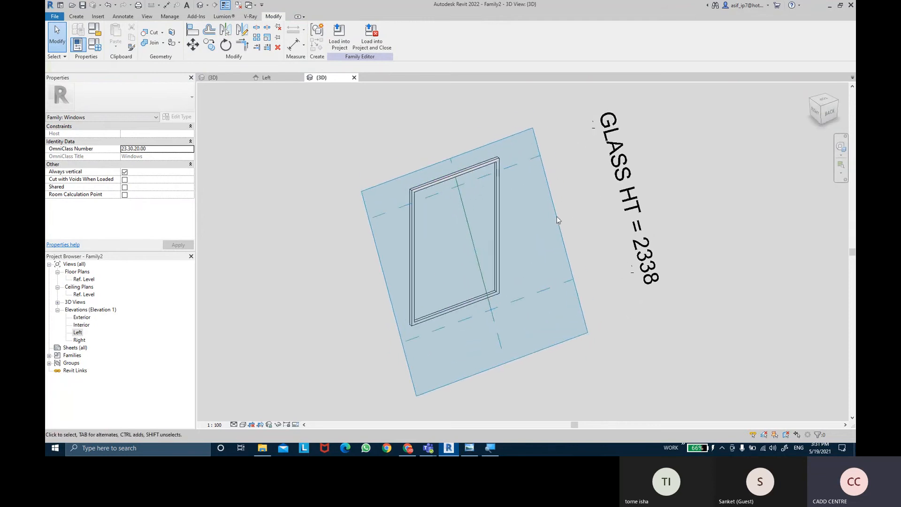
- Start a solid extrusion on the slanted work plane and sketch a rectangle about 1900 by 1900 from the frame's inner upper corner
left_click(77, 17)
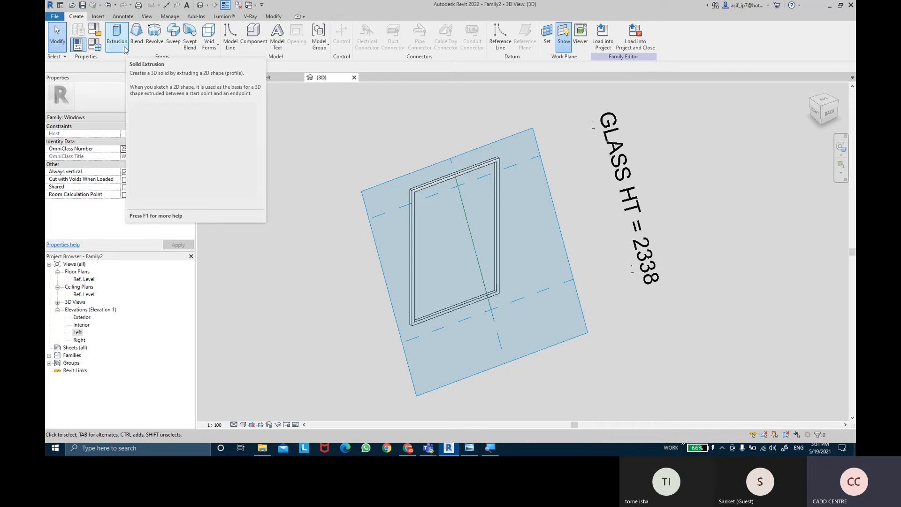
left_click(117, 38)
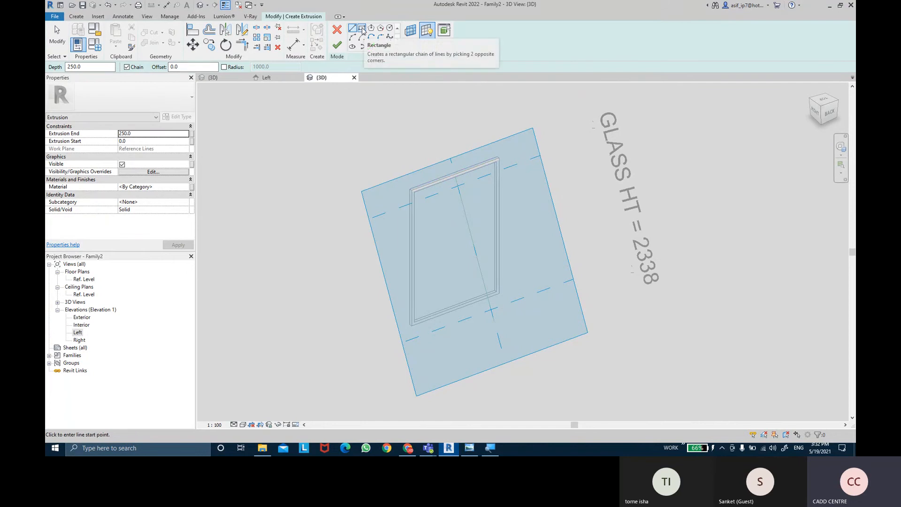
left_click(362, 31)
mouse_move(574, 226)
middle_mouse_down("shift")
mouse_move(467, 195)
mouse_move(447, 171)
middle_mouse_up("shift")
scroll(447, 169, "up", 3)
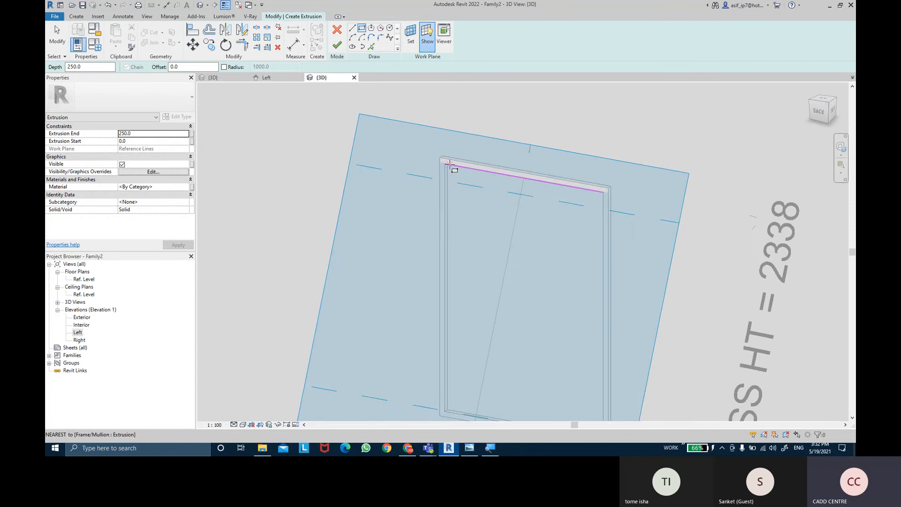
scroll(447, 165, "up", 3)
left_click(446, 164)
scroll(531, 287, "down", 3)
middle_click_drag(560, 312, 524, 121)
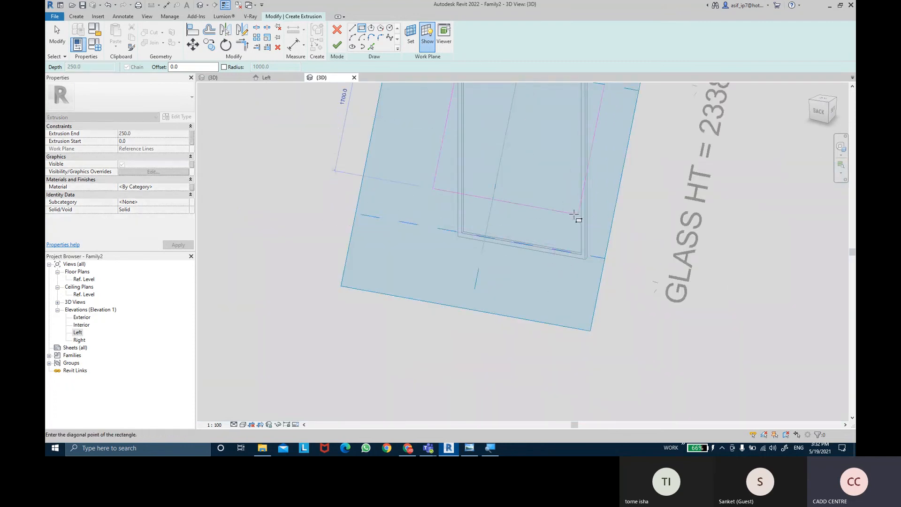
scroll(587, 263, "down", 3)
middle_click_drag(580, 266, 570, 201, "shift")
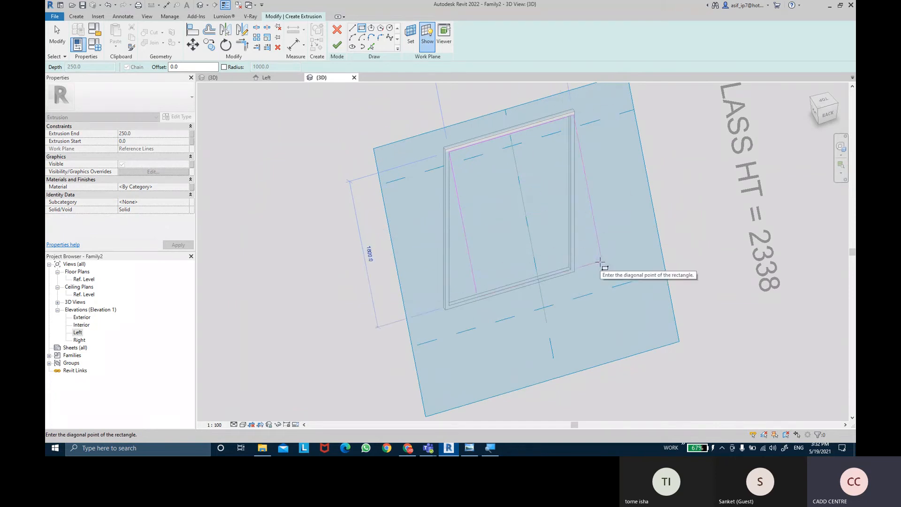
left_click(628, 262)
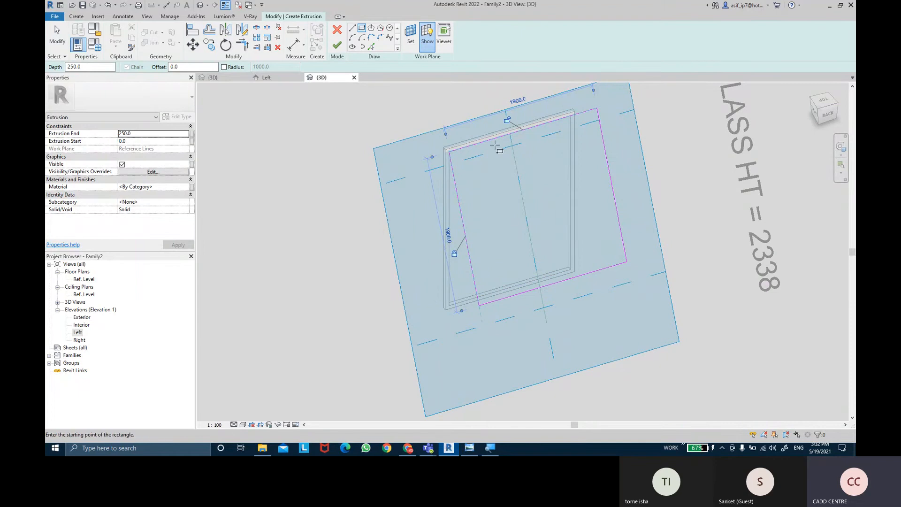
- Lock the sketched rectangle's top edge to the frame and end the rectangle command
left_click(507, 120)
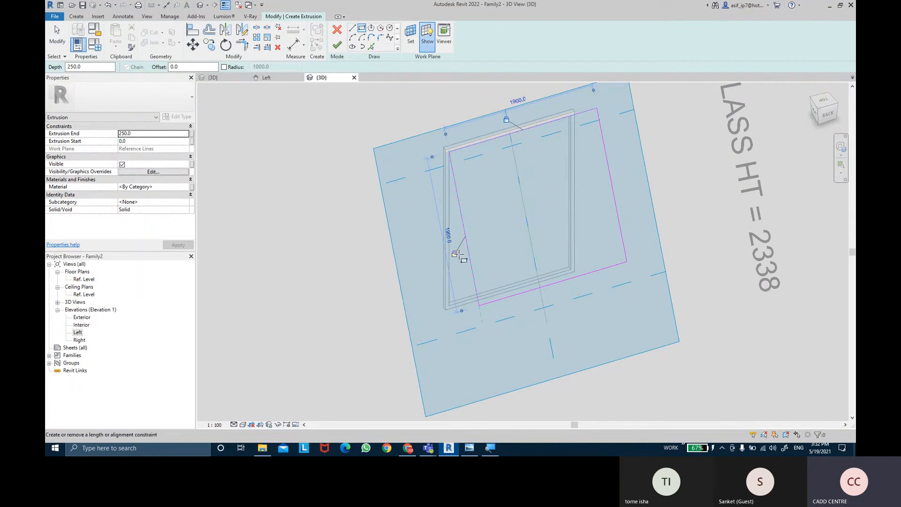
key("ctrl")
key("Escape")
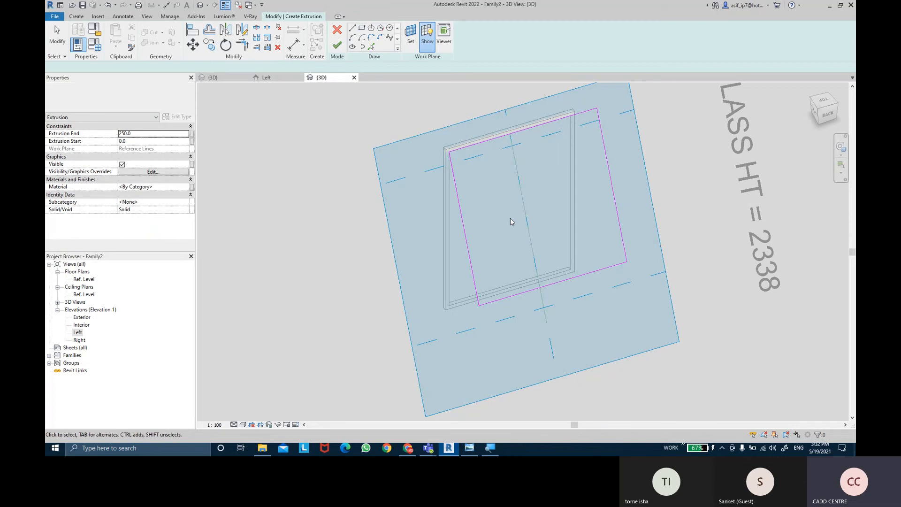
middle_click_drag(600, 210, 588, 197, "shift")
key("ctrl")
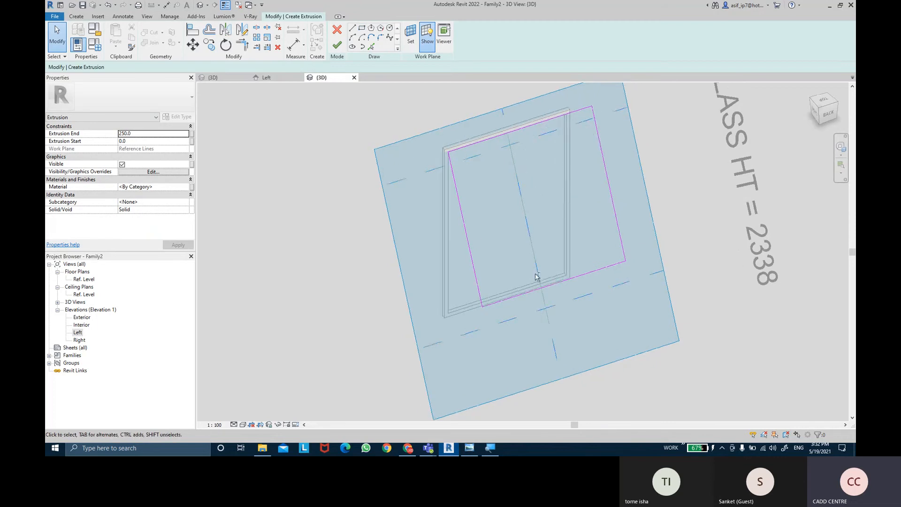
mouse_move(537, 277)
middle_mouse_down("shift")
mouse_move(547, 252)
mouse_move(402, 238)
mouse_move(523, 252)
mouse_move(559, 266)
mouse_move(553, 203)
middle_mouse_up("shift")
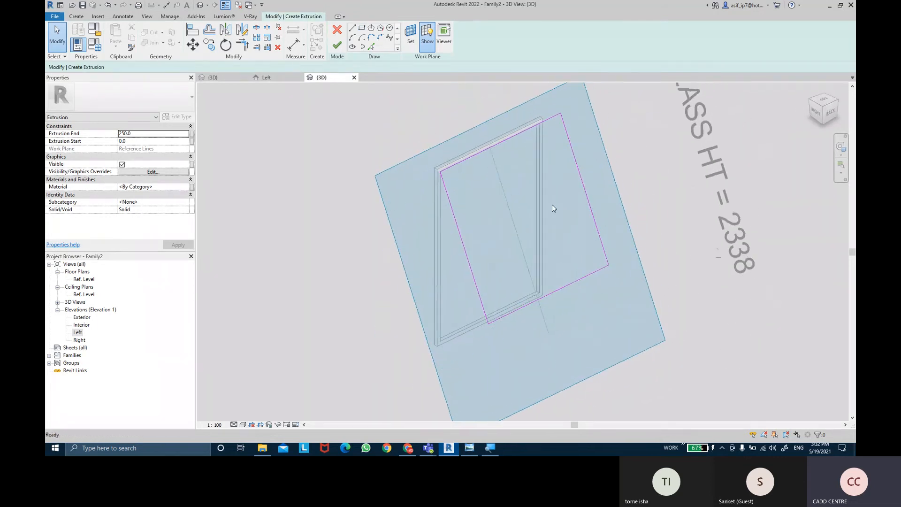
- Hide the work plane, then align the rectangle's right edge to the inner face of the frame's right jamb and lock it
left_click(198, 28)
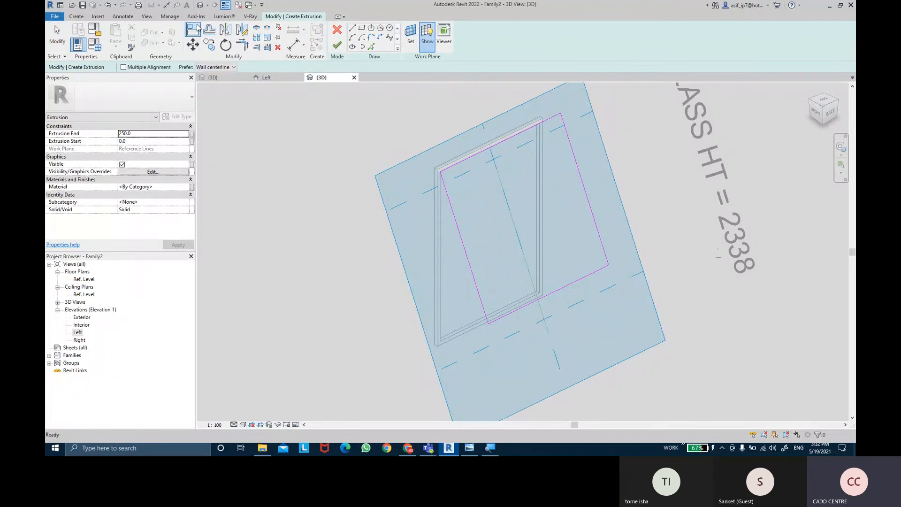
scroll(516, 181, "up", 1)
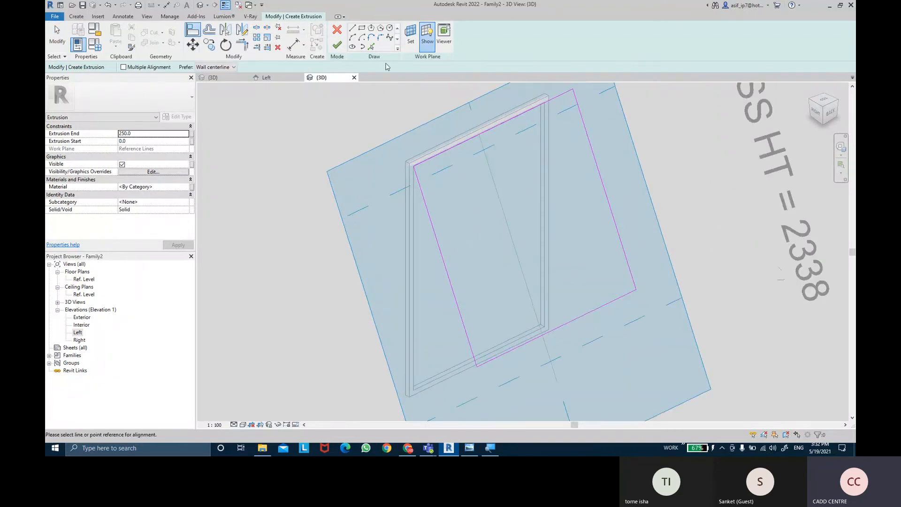
left_click(427, 34)
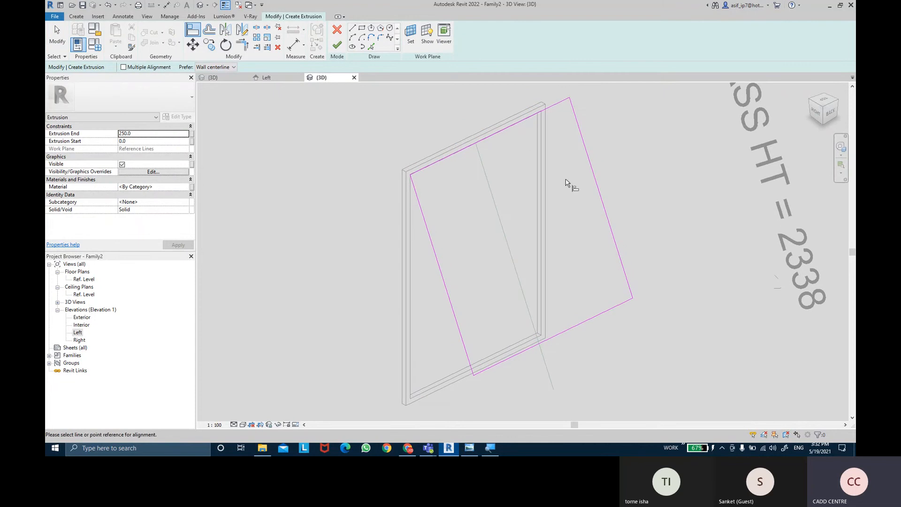
scroll(525, 197, "up", 1)
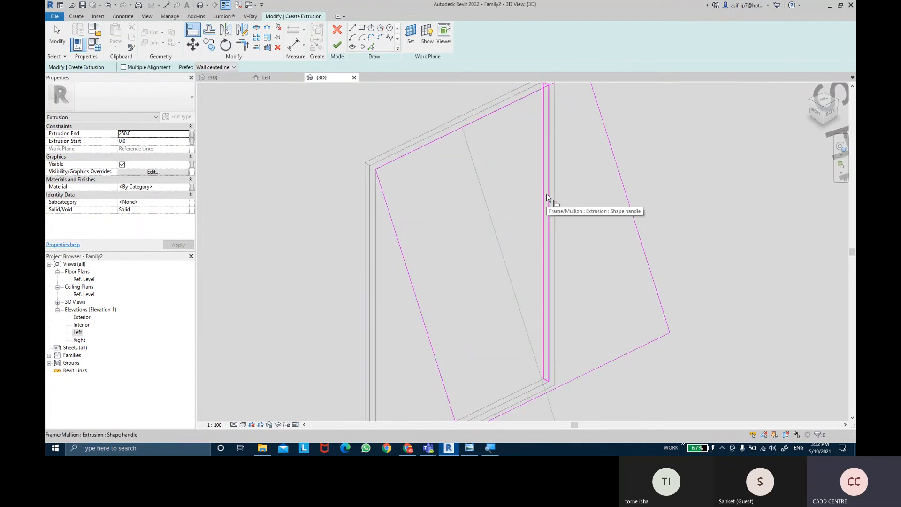
key("ctrl")
left_click(547, 198)
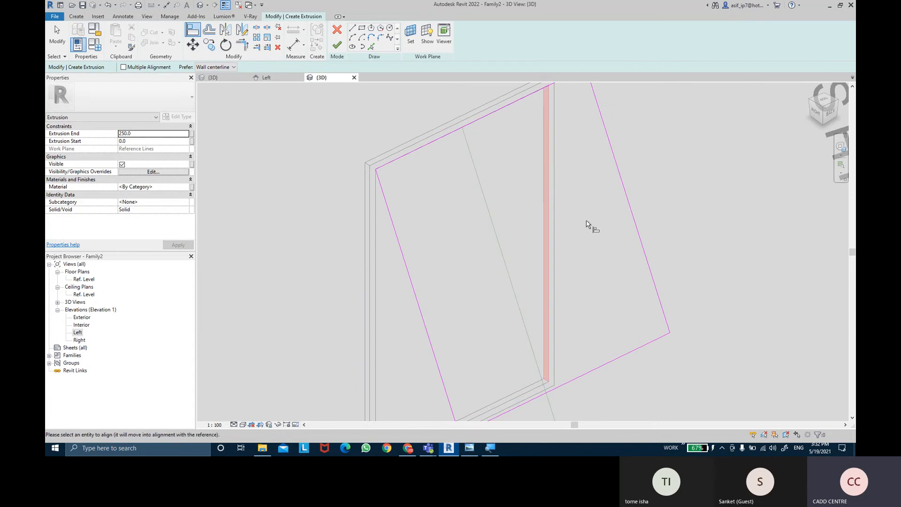
left_click(625, 200)
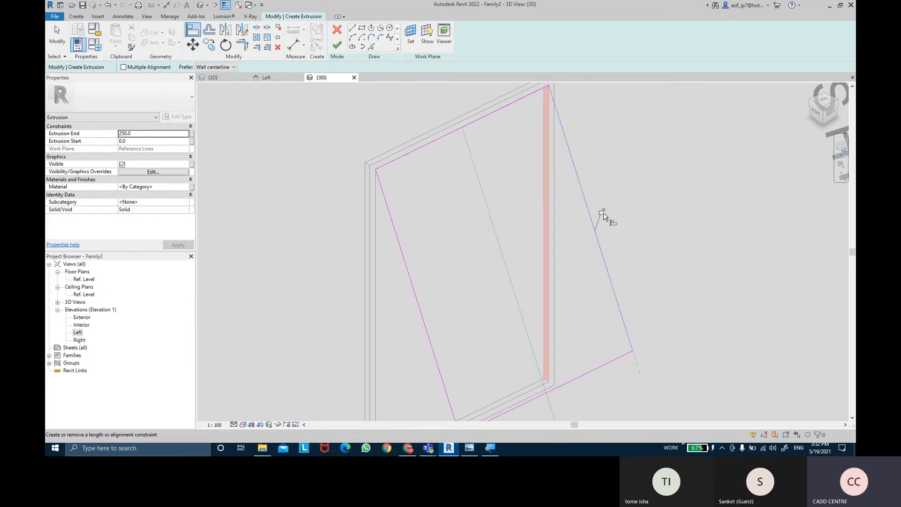
- Align the rectangle's bottom edge to the lower endpoint of the slanted reference line and lock it
scroll(625, 286, "down", 2)
scroll(578, 321, "up", 2)
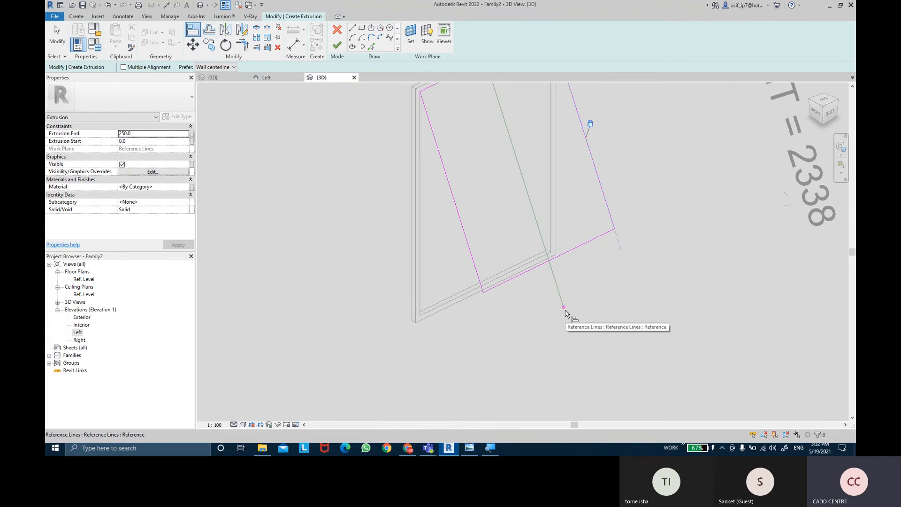
left_click(564, 309)
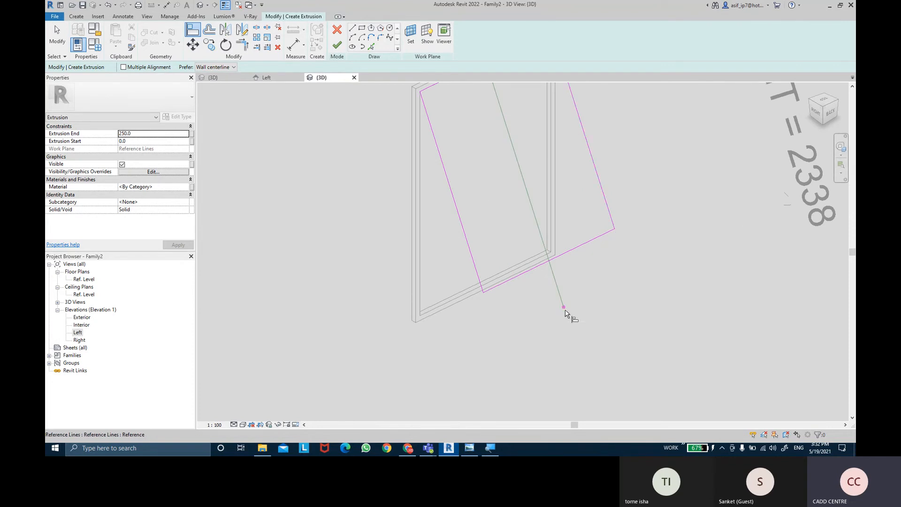
left_click(590, 248)
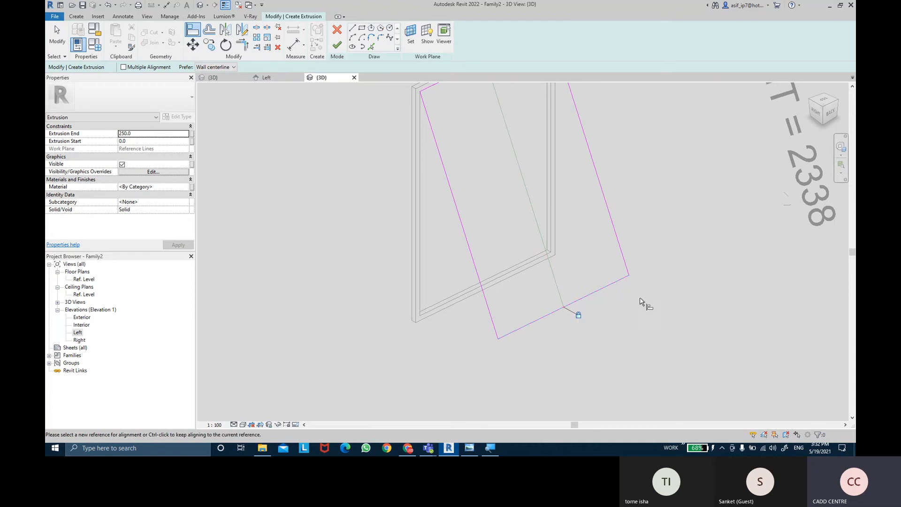
- End the alignment and set the glass panel's extrusion end to 12
scroll(642, 301, "down", 3)
key("Escape")
mouse_move(641, 296)
middle_mouse_down("shift")
mouse_move(548, 267)
mouse_move(439, 195)
mouse_move(546, 94)
mouse_move(412, 181)
middle_mouse_up("shift")
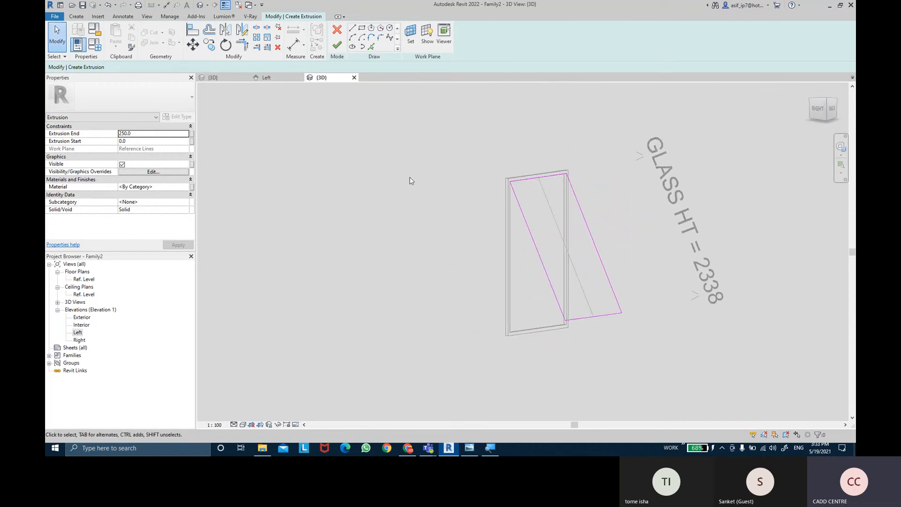
left_click(145, 135)
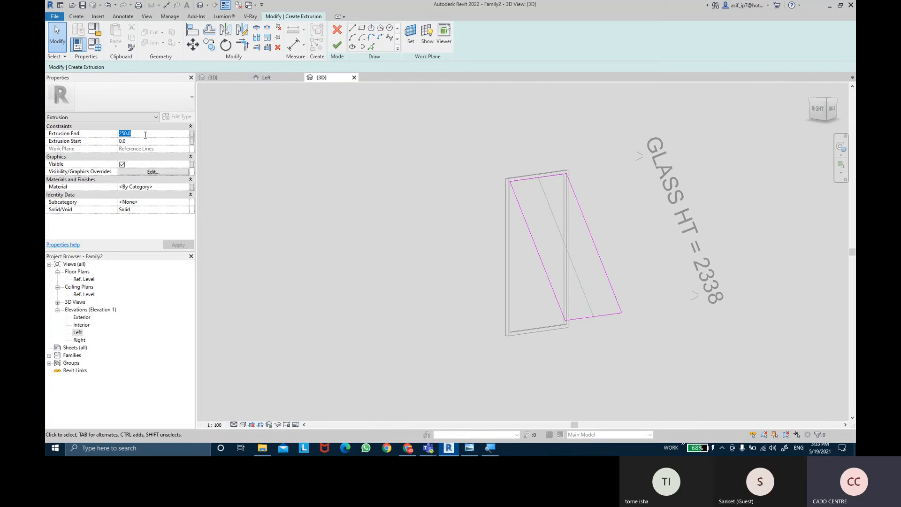
type("12")
- Associate the panel's extrusion end with a new family type parameter named GLASS THICKNESS
left_click(128, 136)
left_click(193, 137)
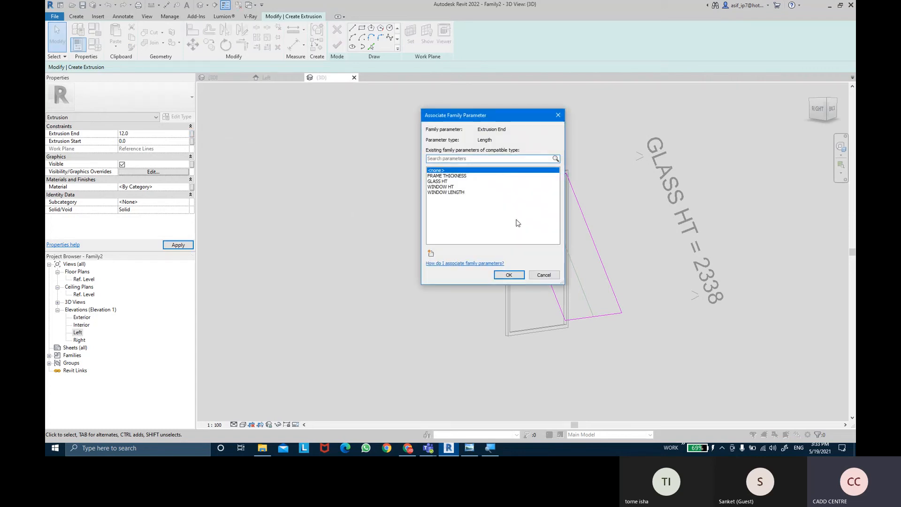
left_click(431, 254)
type("GLASS THICKNESS")
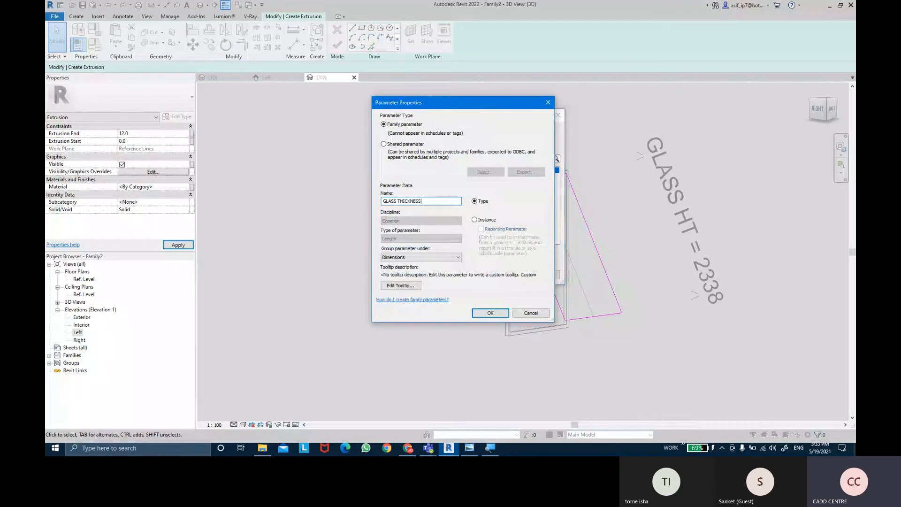
left_click(482, 314)
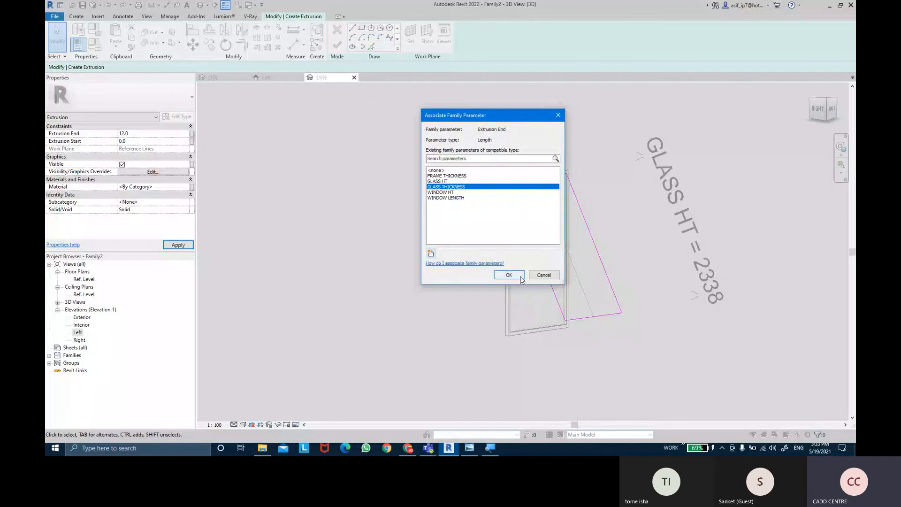
left_click(520, 277)
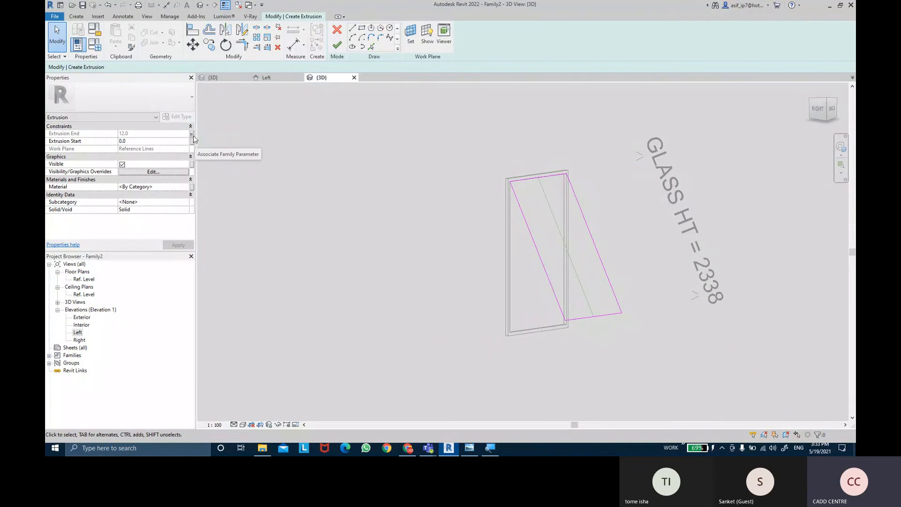
- Assign the panel to the Glass subcategory and link its material to a new type parameter named GLASS MATERIAL
left_click(186, 204)
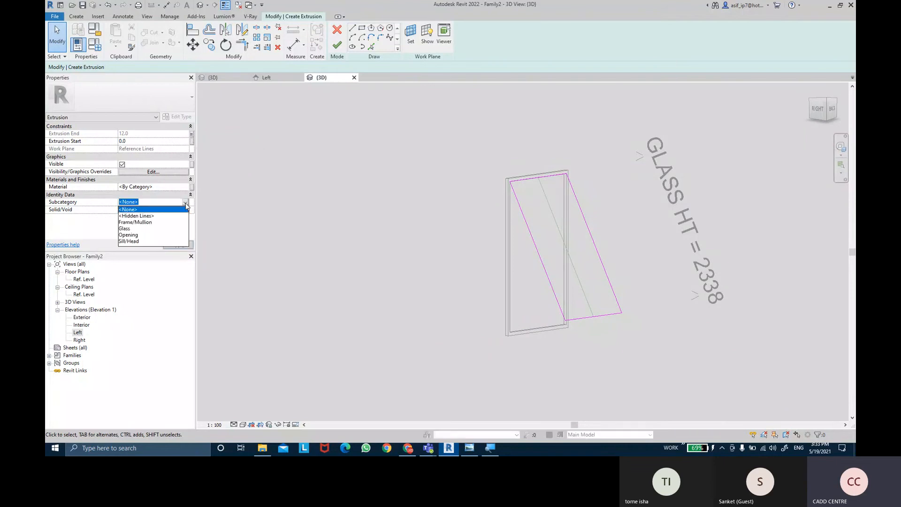
left_click(137, 229)
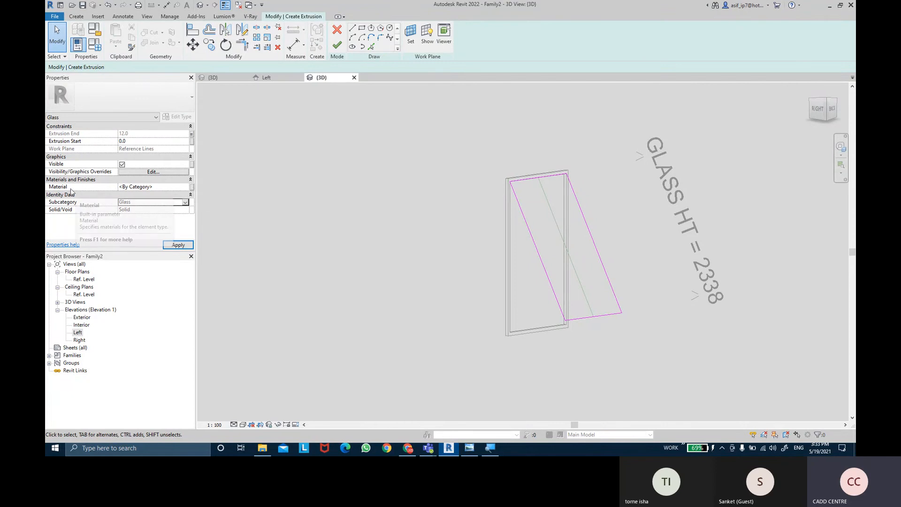
left_click(192, 188)
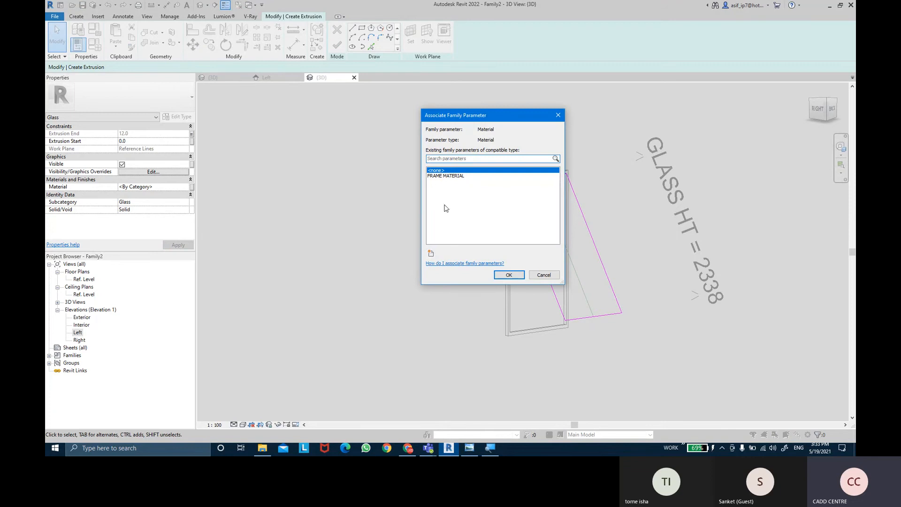
left_click(431, 253)
type("GLASS MATERIAL")
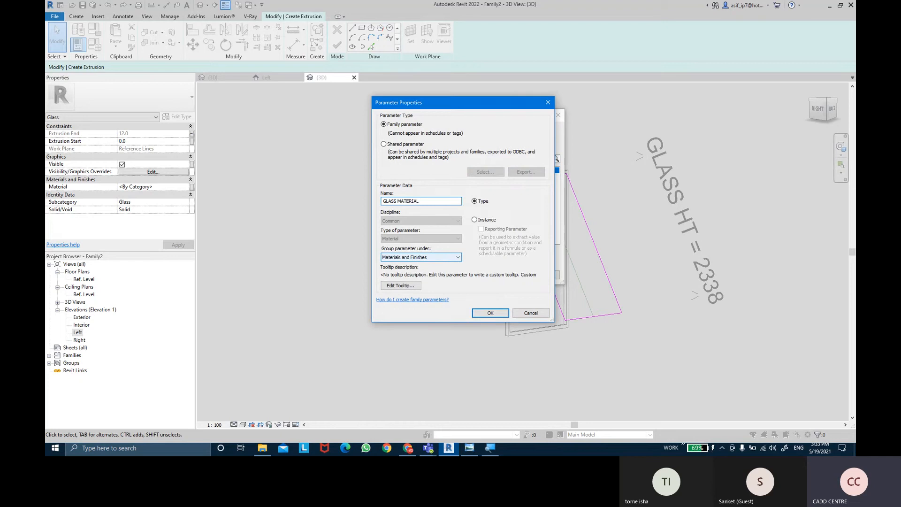
left_click(490, 313)
left_click(509, 275)
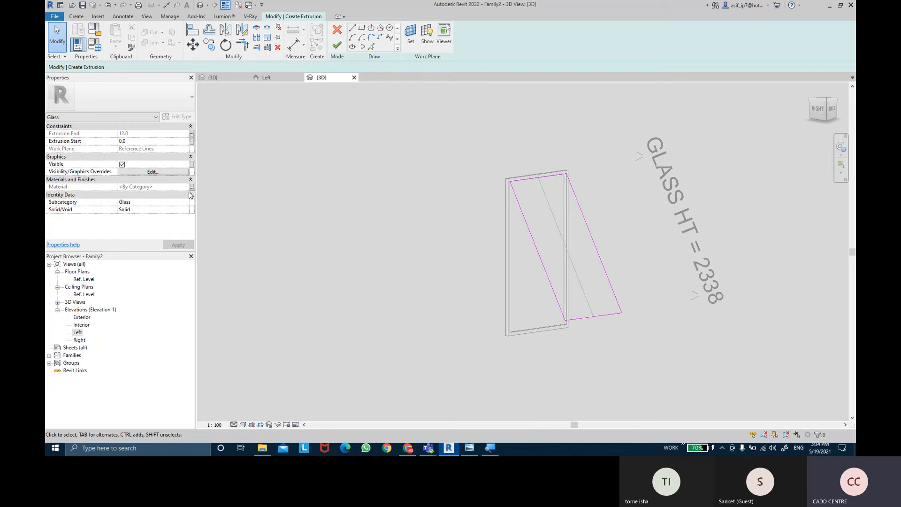
- Finish the glass panel extrusion and deselect it
left_click(336, 46)
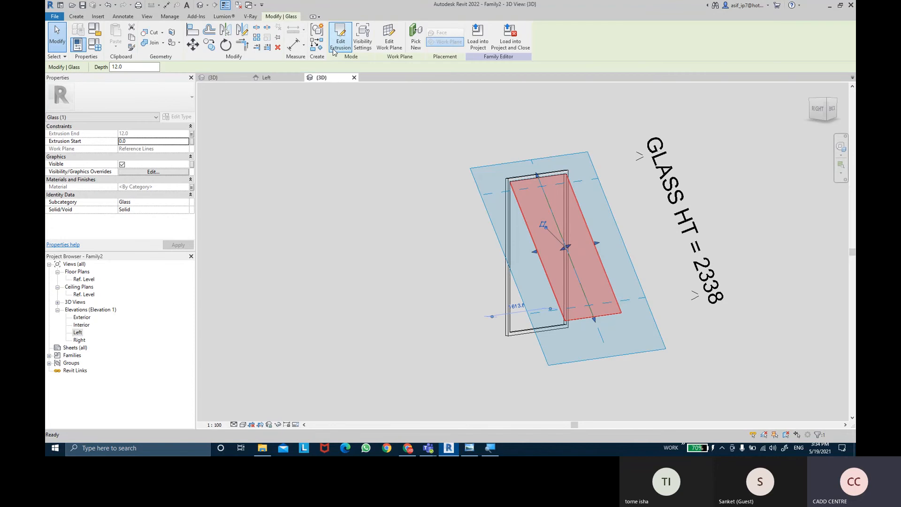
left_click(651, 236)
middle_click_drag(644, 238, 626, 299, "shift")
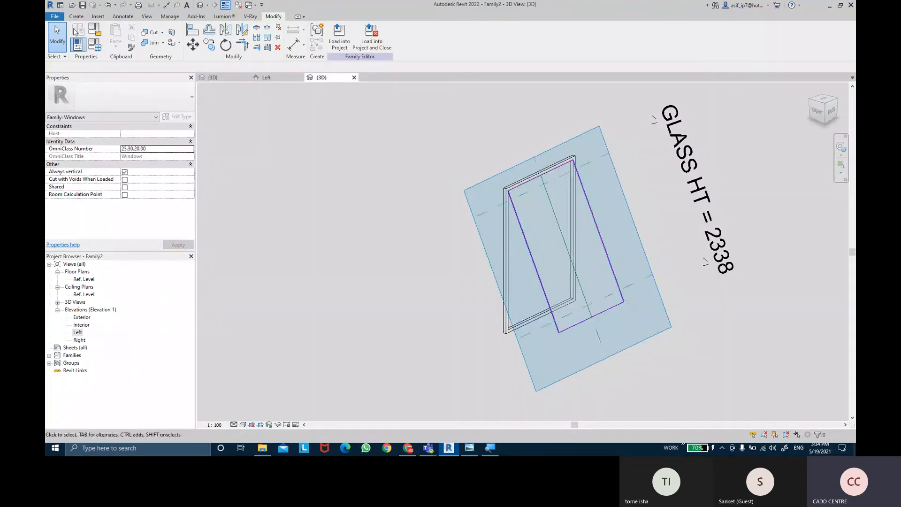
- Hide the work plane and switch the 3D view to the Realistic visual style
left_click(76, 16)
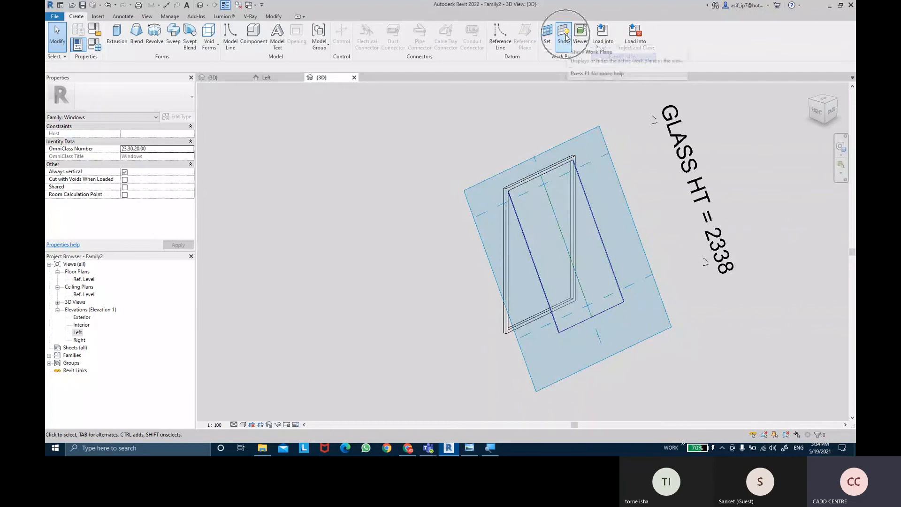
left_click(564, 33)
middle_click_drag(651, 256, 359, 407, "shift")
left_click(243, 425)
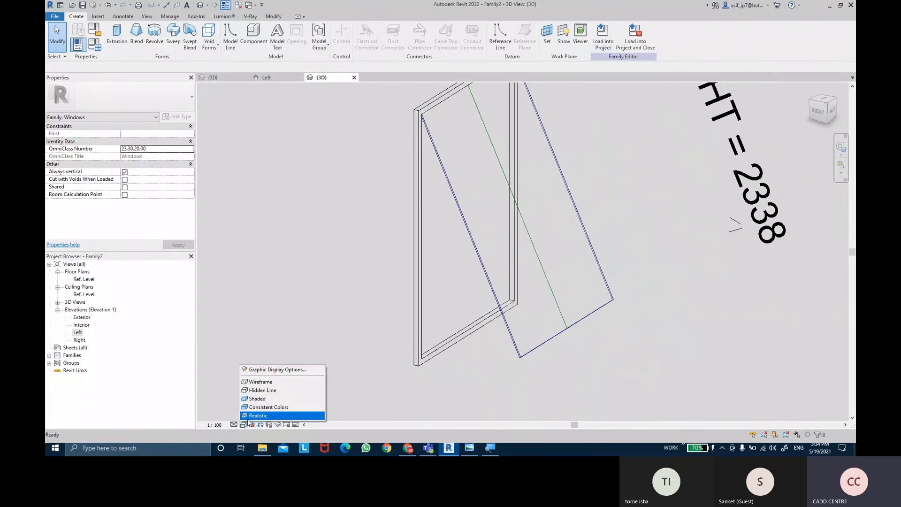
left_click(249, 416)
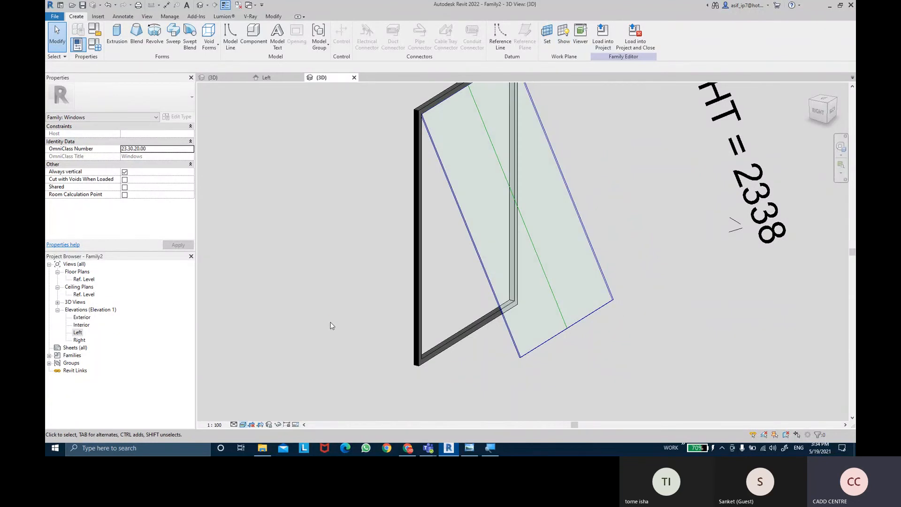
mouse_move(332, 326)
middle_mouse_down()
mouse_move(358, 276)
mouse_move(411, 278)
mouse_move(404, 308)
middle_mouse_up()
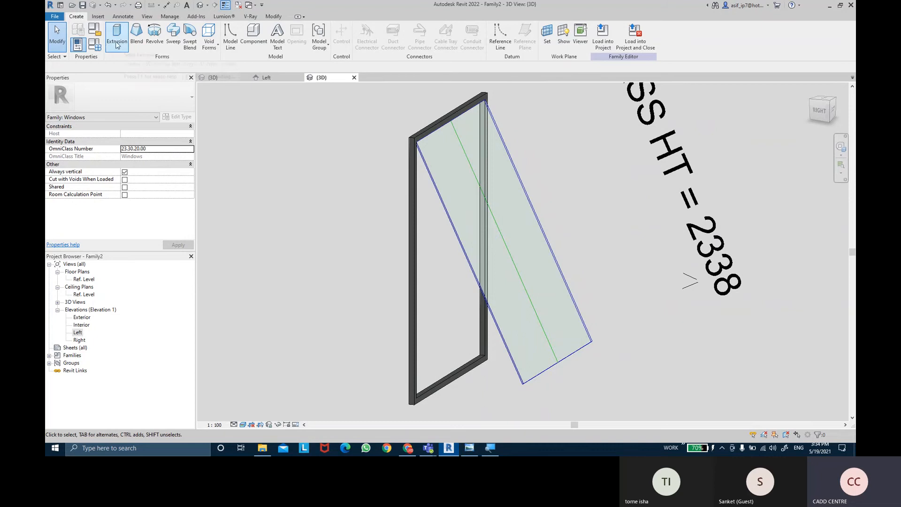
- Set the SWING ANGLE family parameter to 5° and apply it to test the glass panel's movement
left_click(78, 45)
left_click(702, 231)
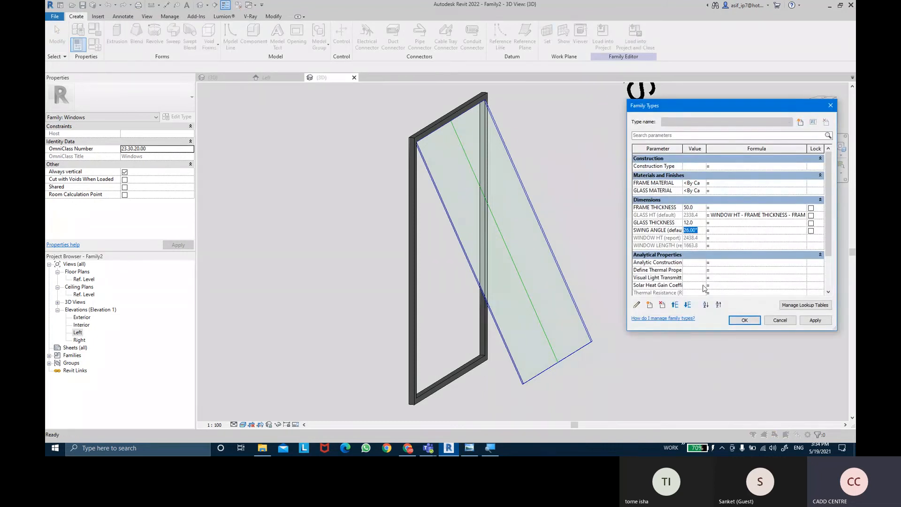
type("5")
key("Tab")
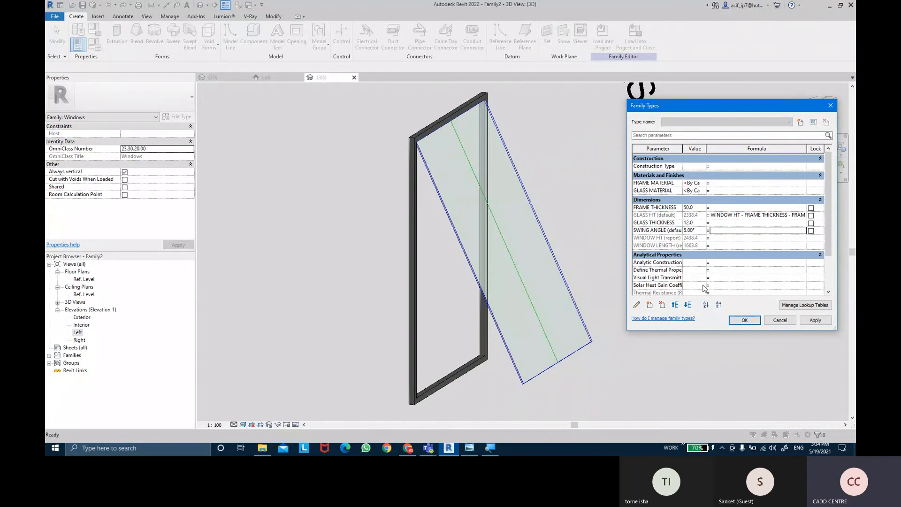
left_click(815, 320)
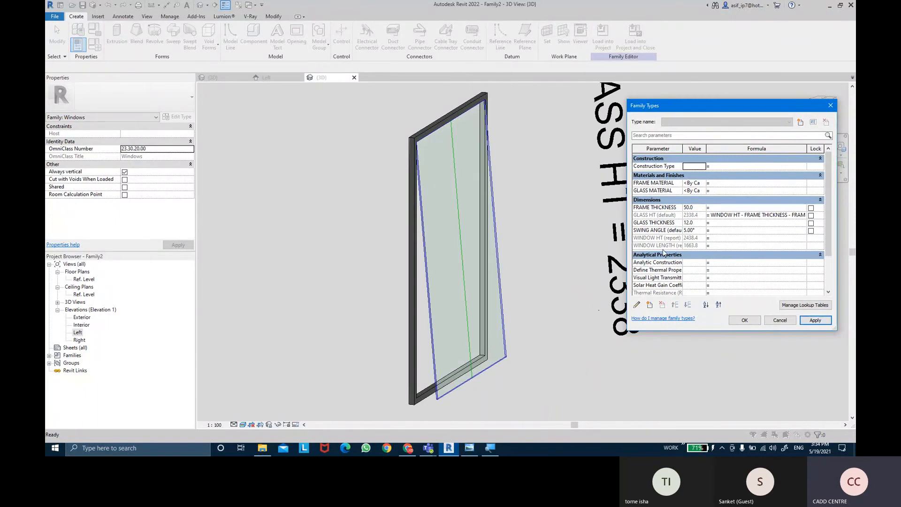
left_click(746, 320)
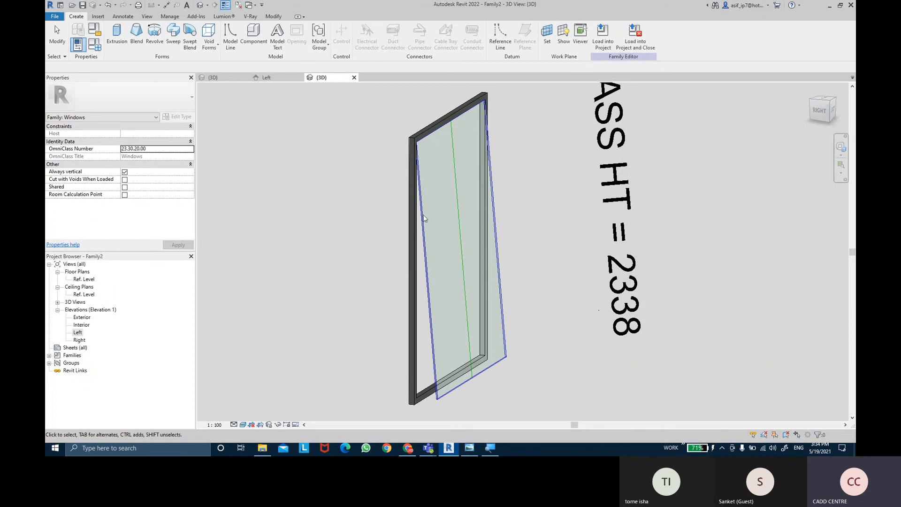
- Open the Left elevation, then set the SWING ANGLE family parameter to 30° and apply it
left_click(272, 78)
scroll(447, 198, "up", 5)
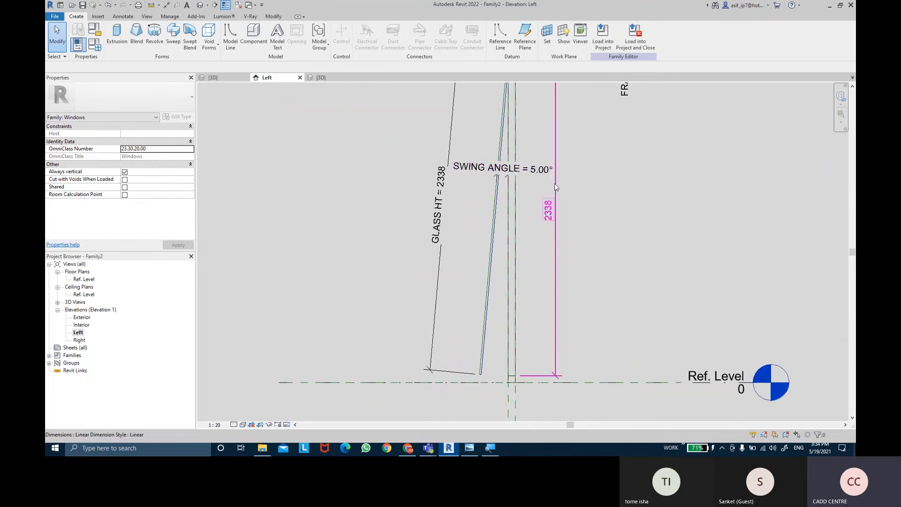
middle_click_drag(630, 219, 589, 293)
scroll(657, 239, "down", 1)
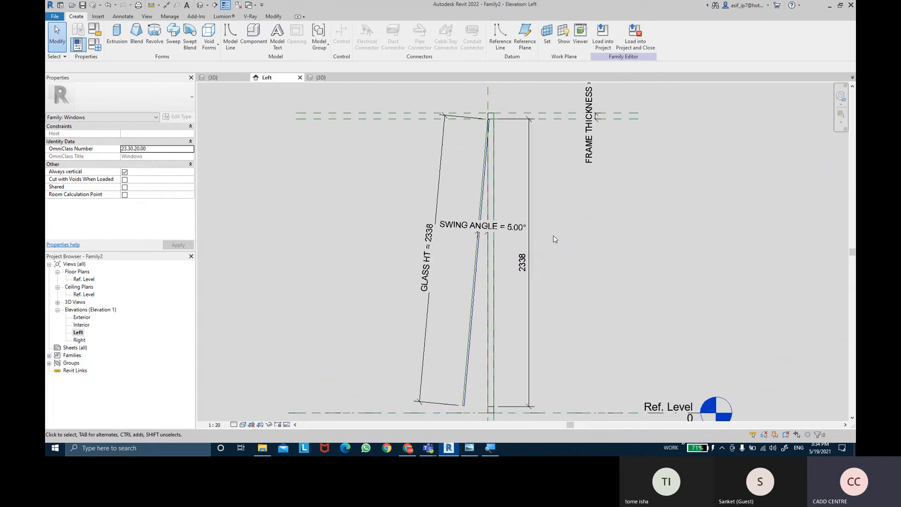
left_click(95, 46)
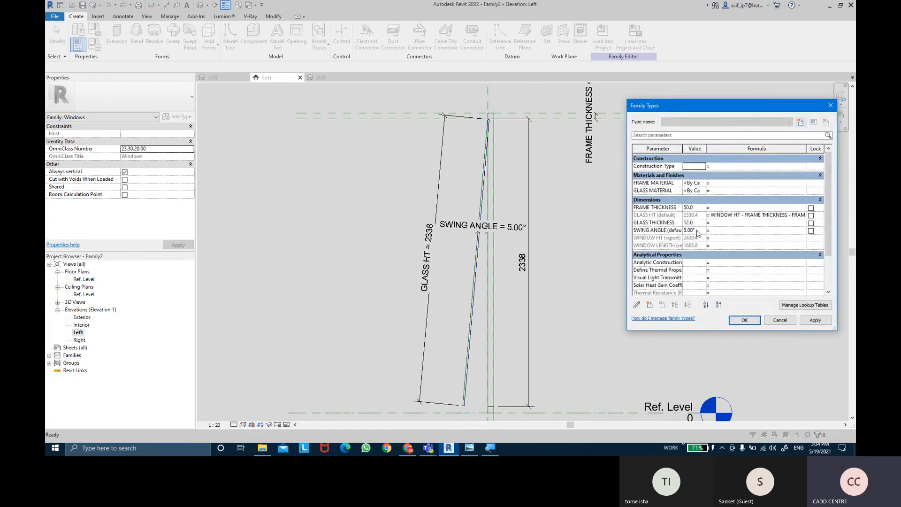
left_click(696, 231)
type("30")
key("Tab")
left_click(817, 321)
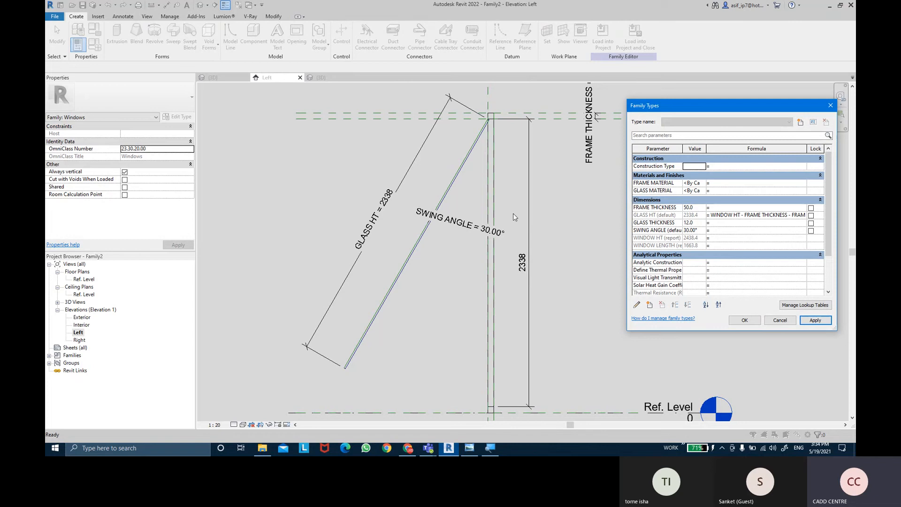
- Apply a FRAME THICKNESS of 75 and a GLASS THICKNESS of 15 to the family, then close the family types
left_click(697, 208)
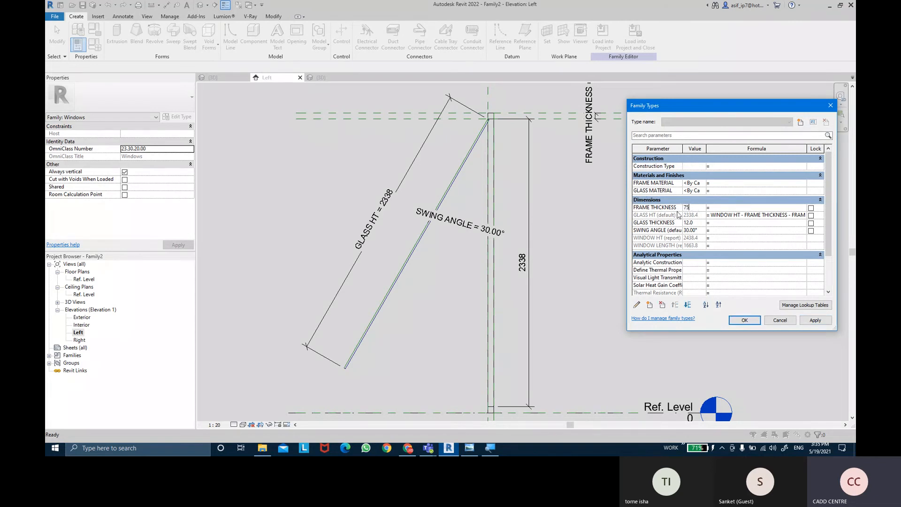
key("Tab")
left_click(815, 320)
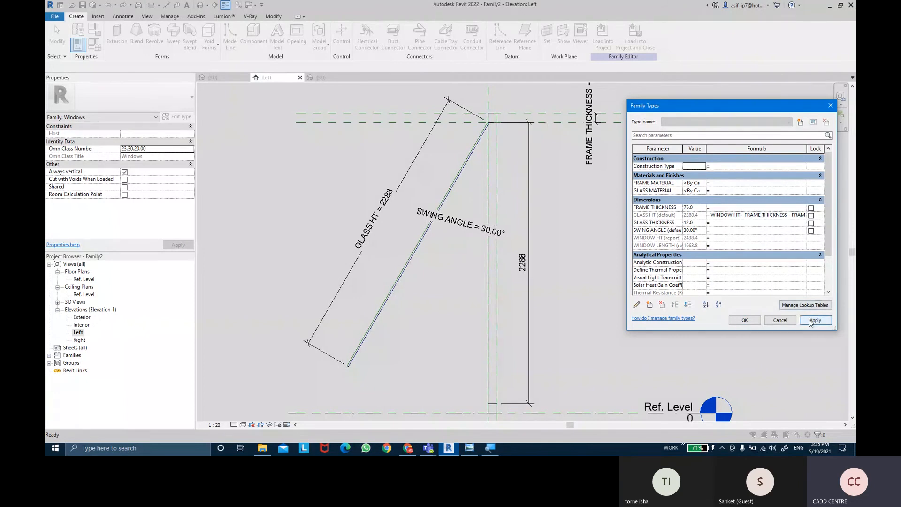
left_click(699, 223)
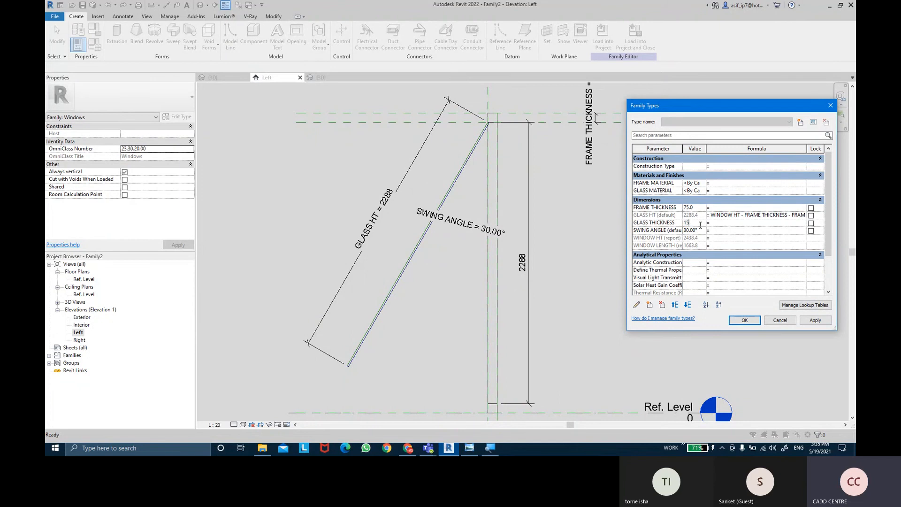
key("Tab")
left_click(811, 321)
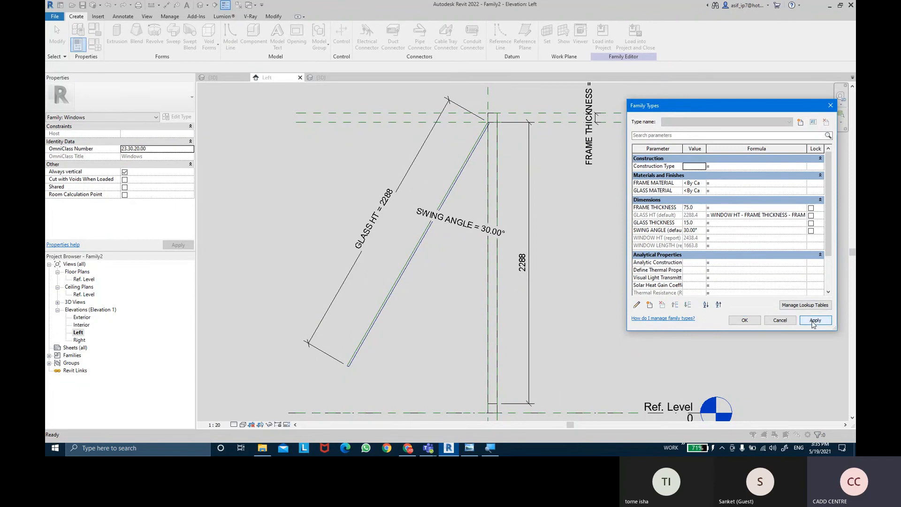
left_click(780, 320)
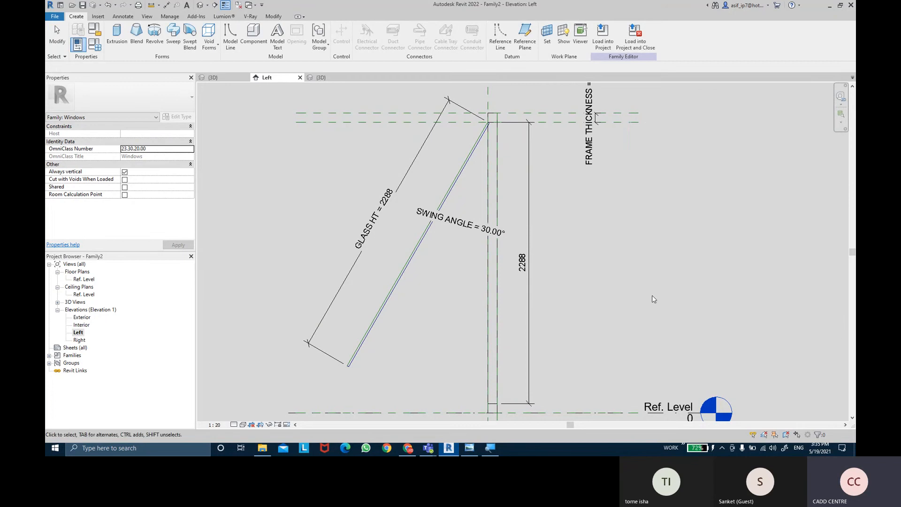
- Save the family as AWING WINDOW WITH PARAMETERS in the REVIT-THE BIM SOLUTION CLASS folder
scroll(650, 296, "down", 2)
mouse_move(647, 278)
middle_mouse_down()
mouse_move(673, 283)
mouse_move(662, 278)
middle_mouse_up()
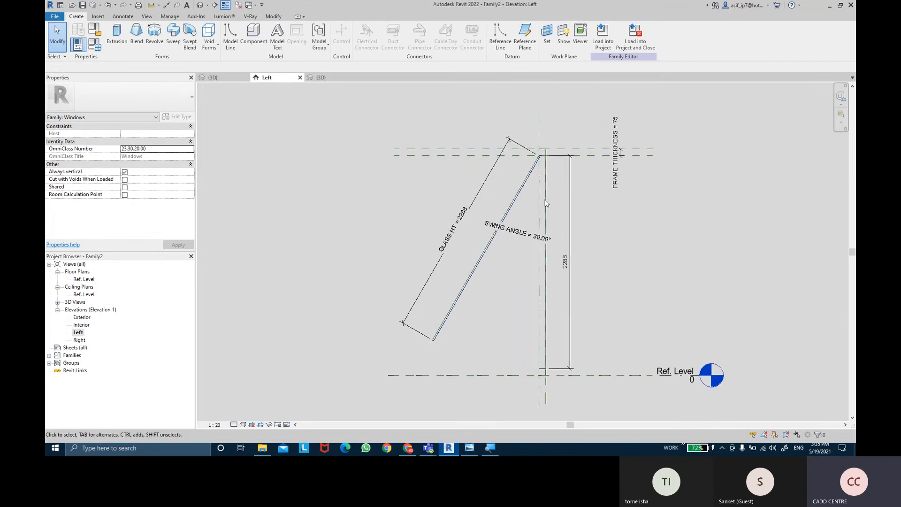
left_click(82, 7)
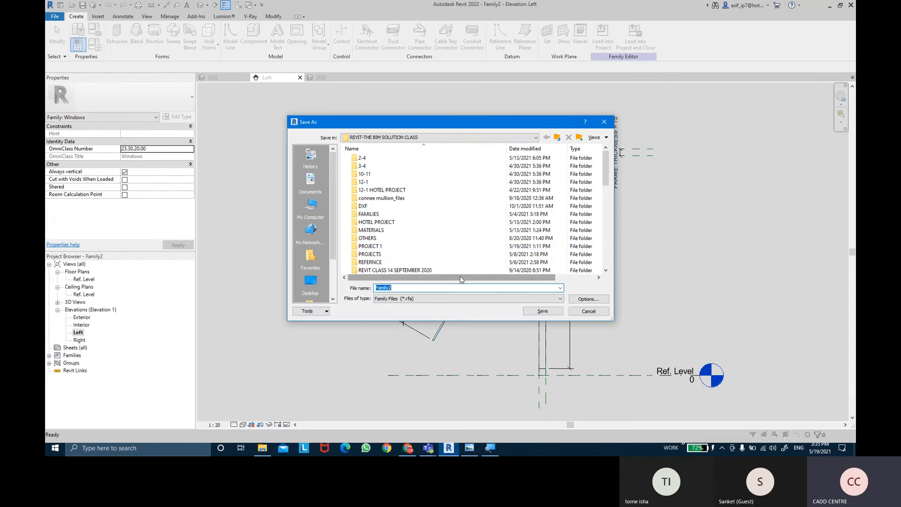
type("AWING WINSDOW WITH P")
type("ARAMETERS")
key("Return")
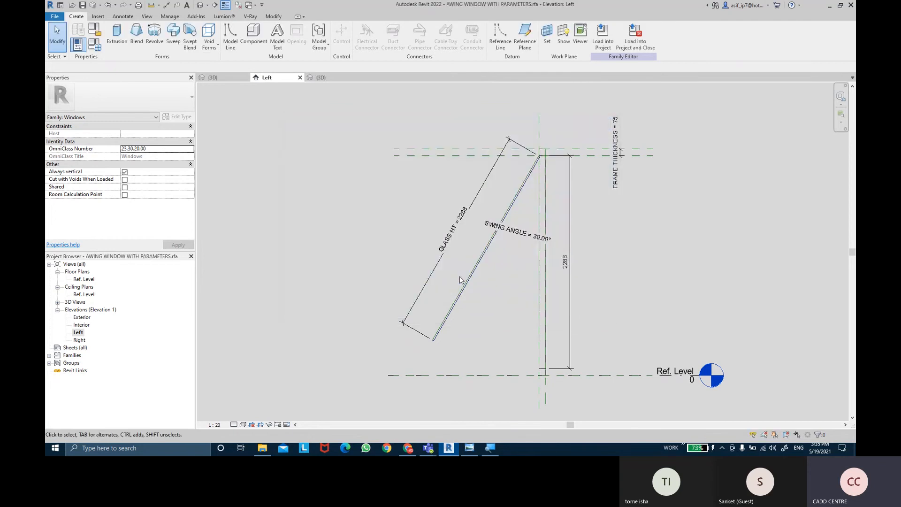
- Load the window family into the EX NO 12 curtain wall project and close the family file
left_click(633, 52)
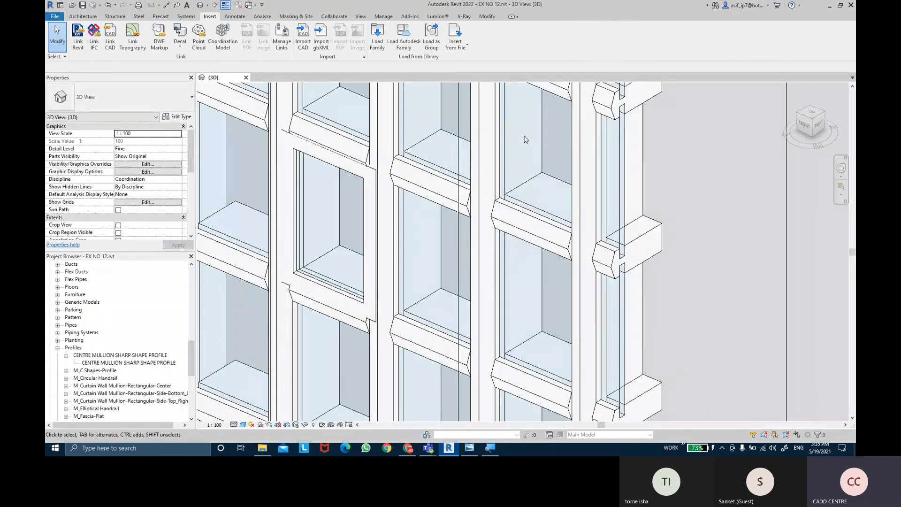
scroll(460, 181, "down", 2)
middle_click_drag(416, 202, 464, 263)
scroll(446, 202, "down", 2)
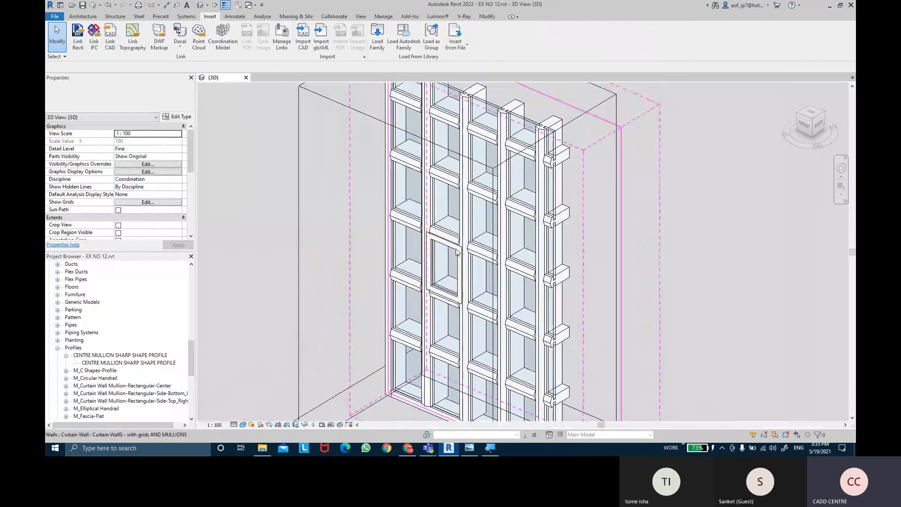
- Change the glazed system panel beside the existing awning window to the AWING WINDOW WITH PARAMETERS type
left_click(482, 306)
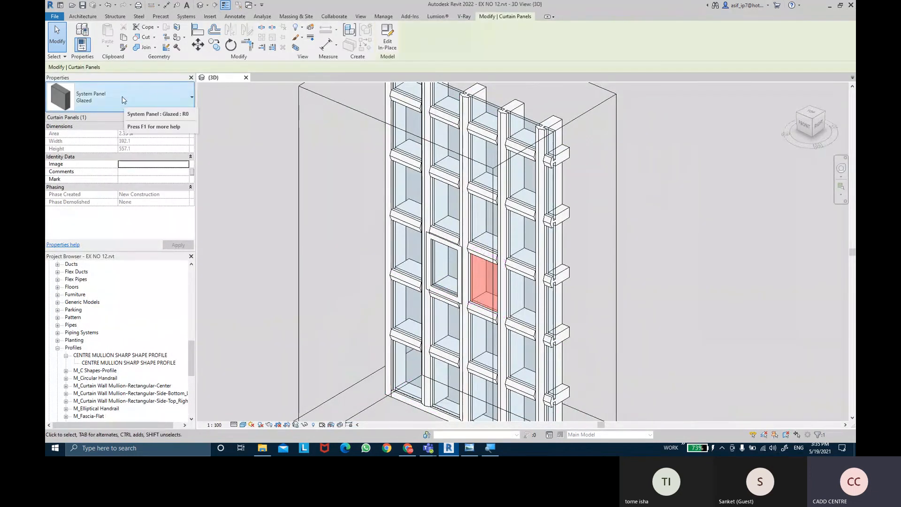
key("ctrl")
key("ctrl")
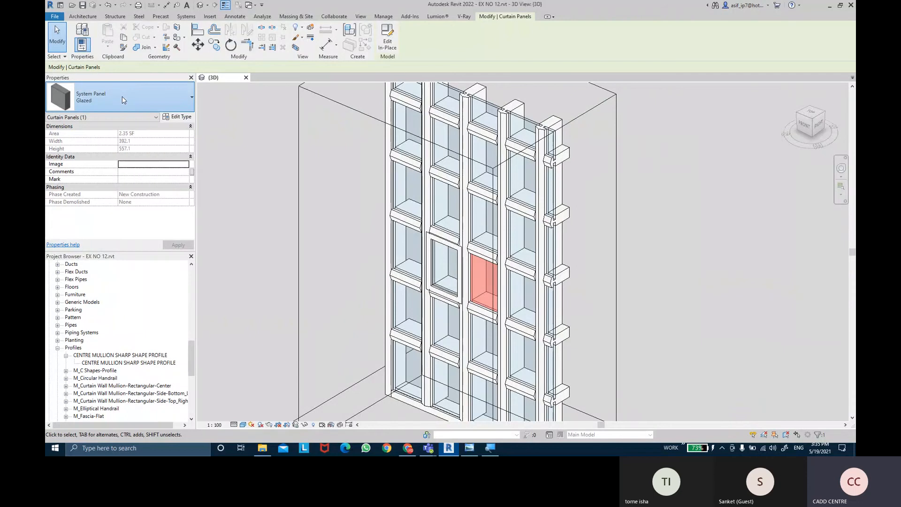
left_click(122, 96)
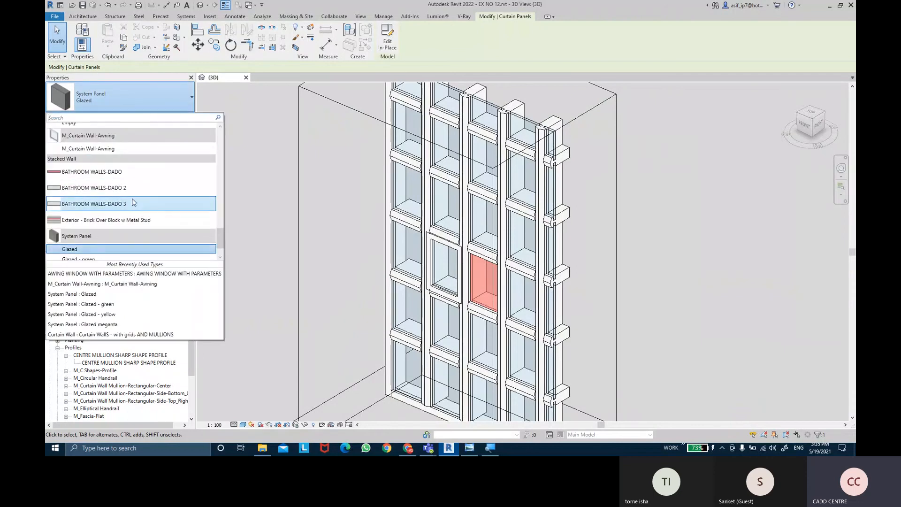
scroll(134, 198, "down", 1)
scroll(135, 206, "up", 4)
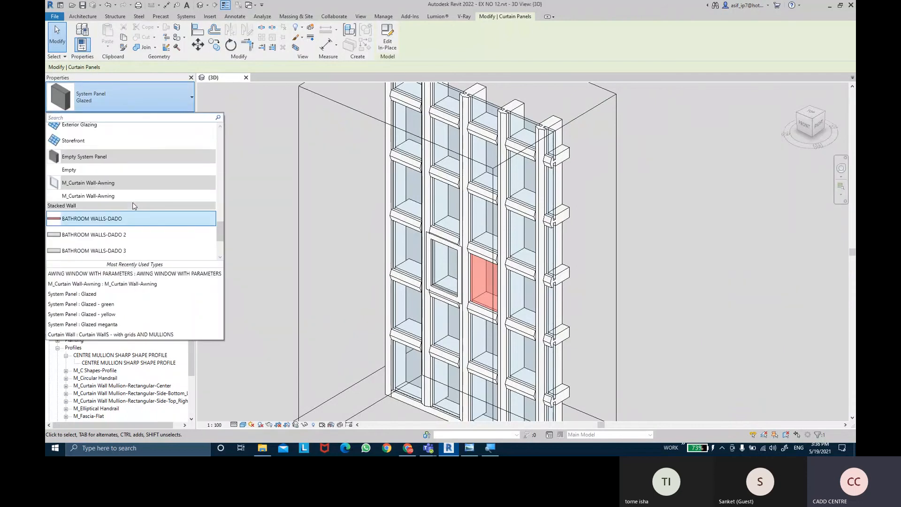
scroll(135, 206, "up", 10)
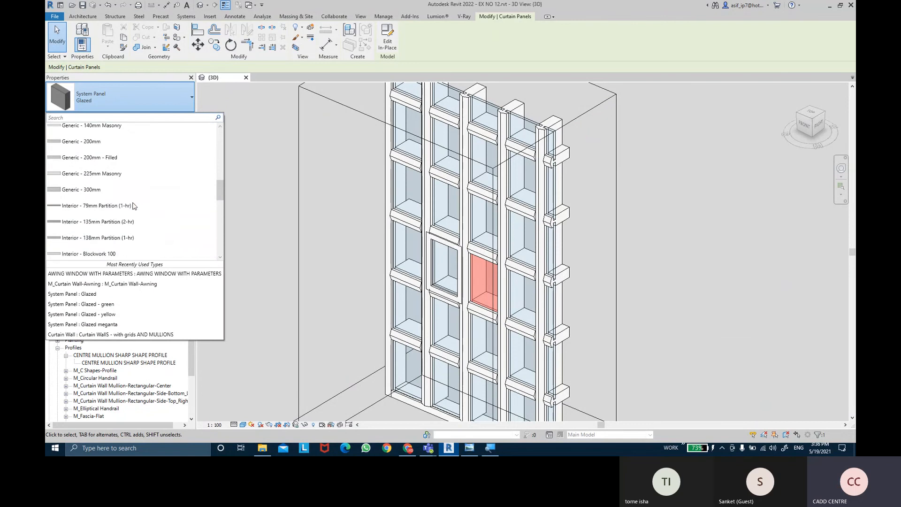
scroll(134, 220, "down", 3)
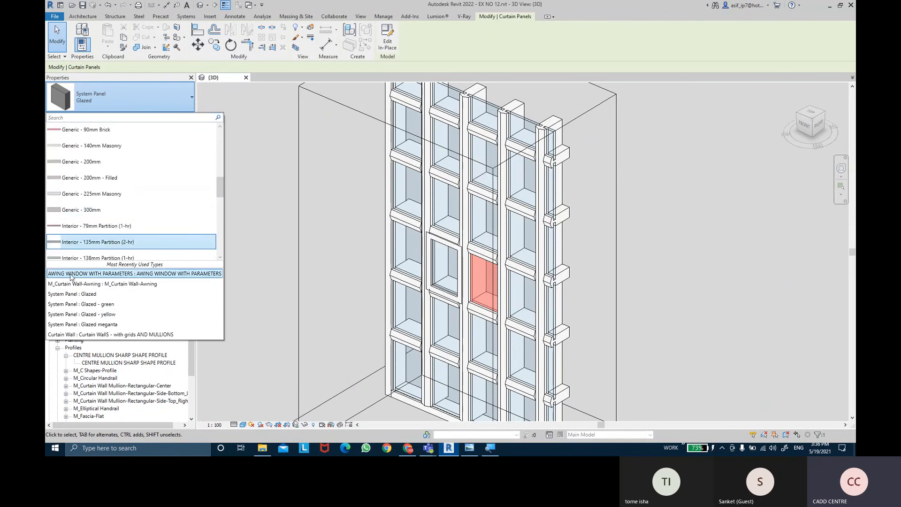
left_click(126, 274)
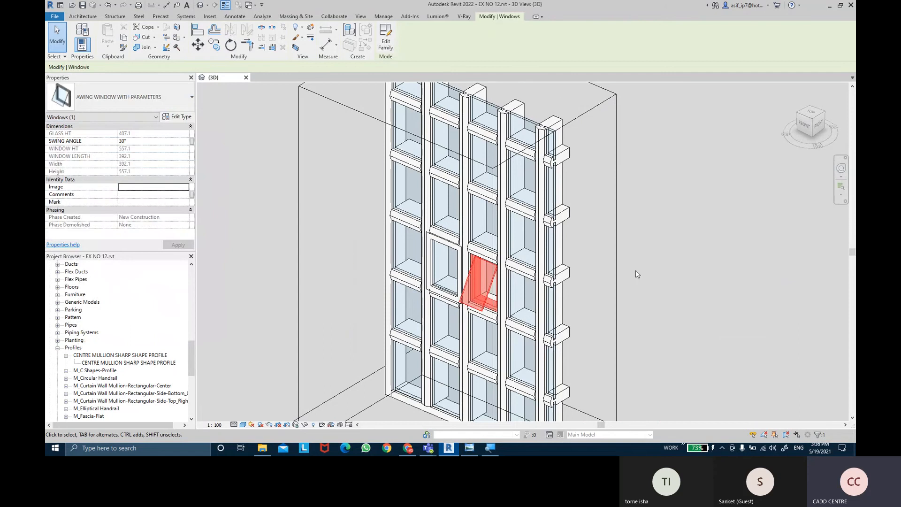
left_click(704, 252)
- Set the FRAME THICKNESS type parameter of the new awning window to 50 and apply it
middle_click_drag(668, 292, 788, 225, "shift")
scroll(466, 261, "up", 5)
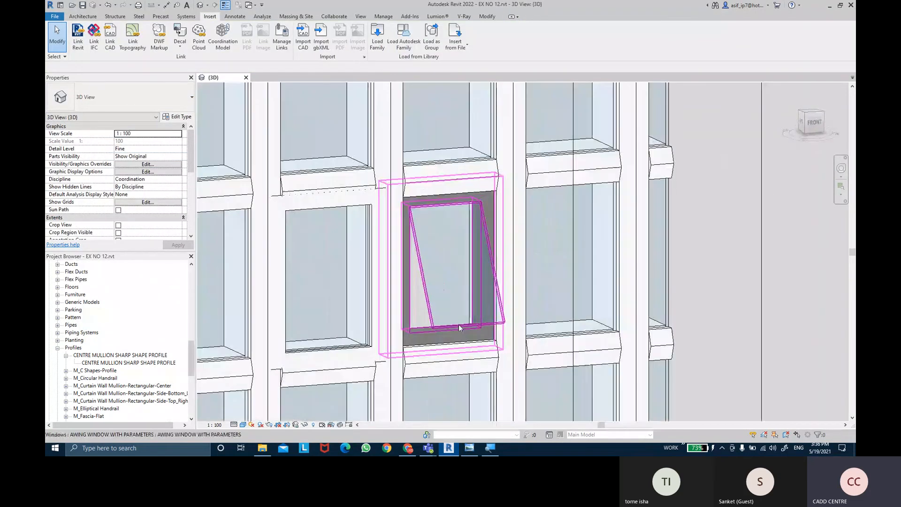
middle_click_drag(459, 327, 372, 256, "shift")
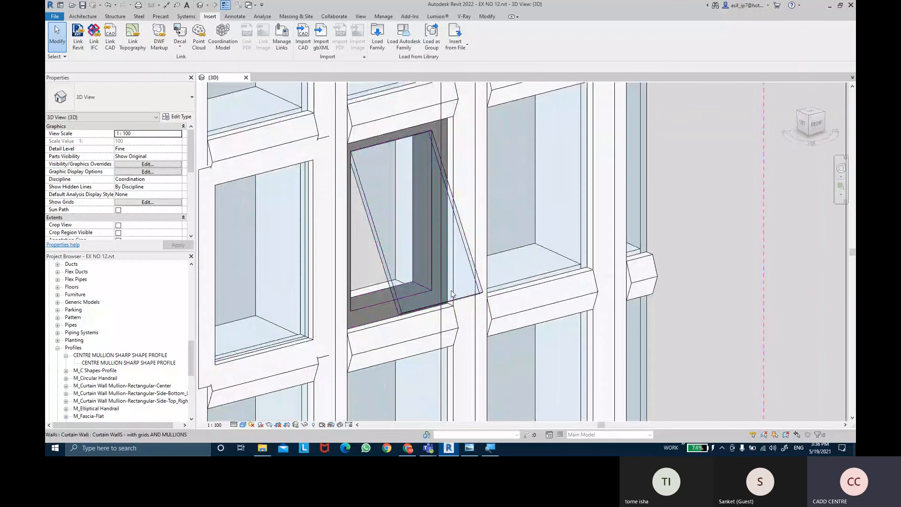
left_click(380, 246)
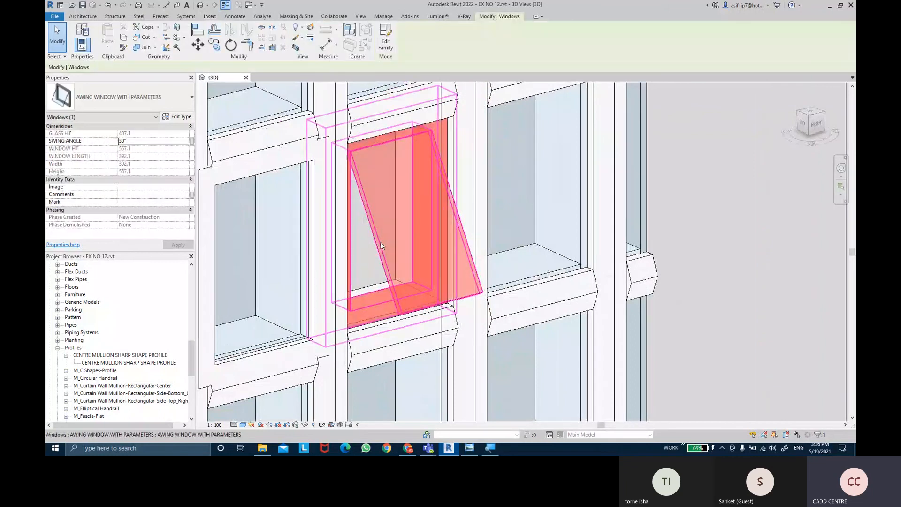
left_click(180, 117)
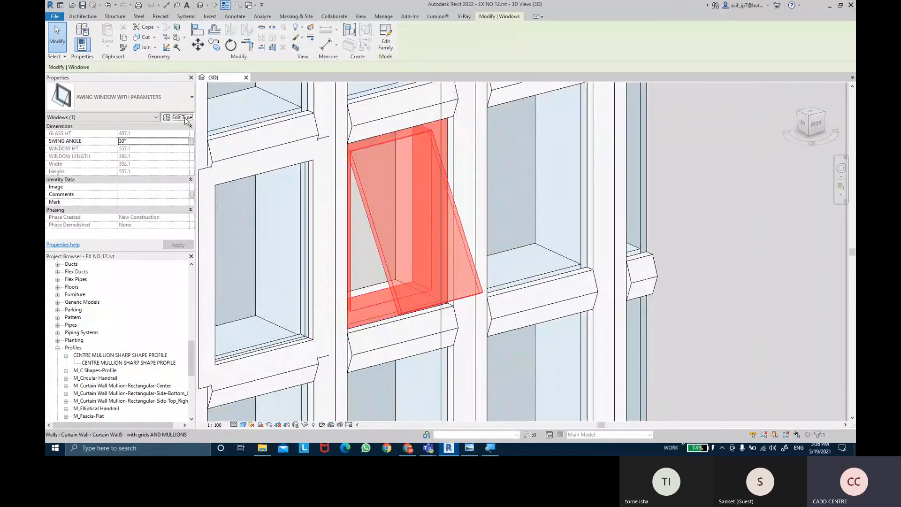
left_click(659, 184)
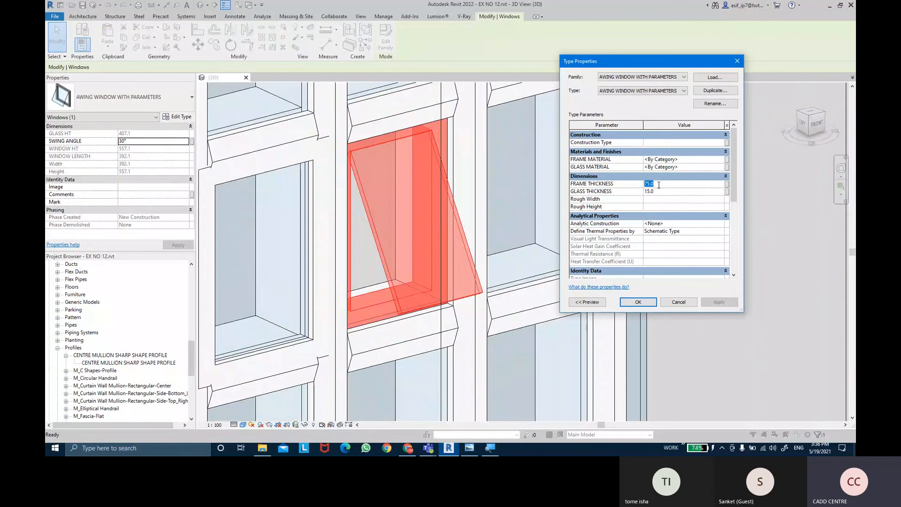
type("50")
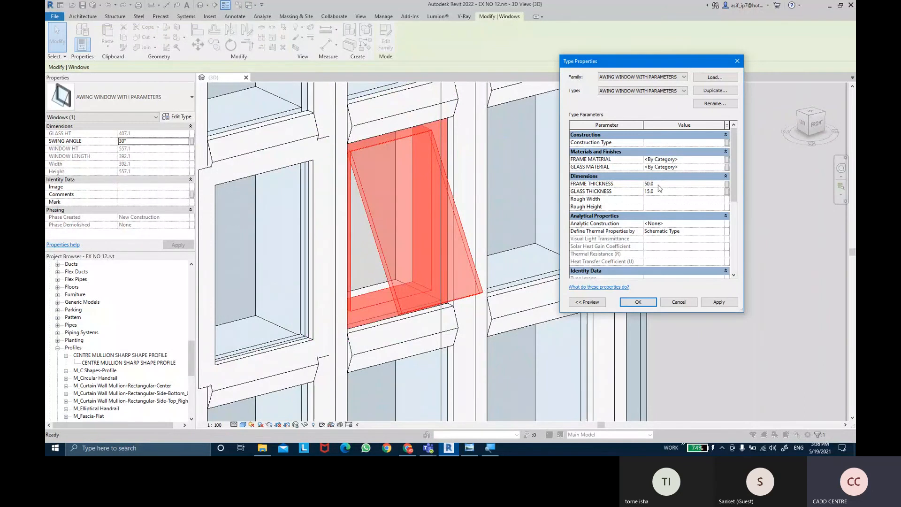
left_click(716, 303)
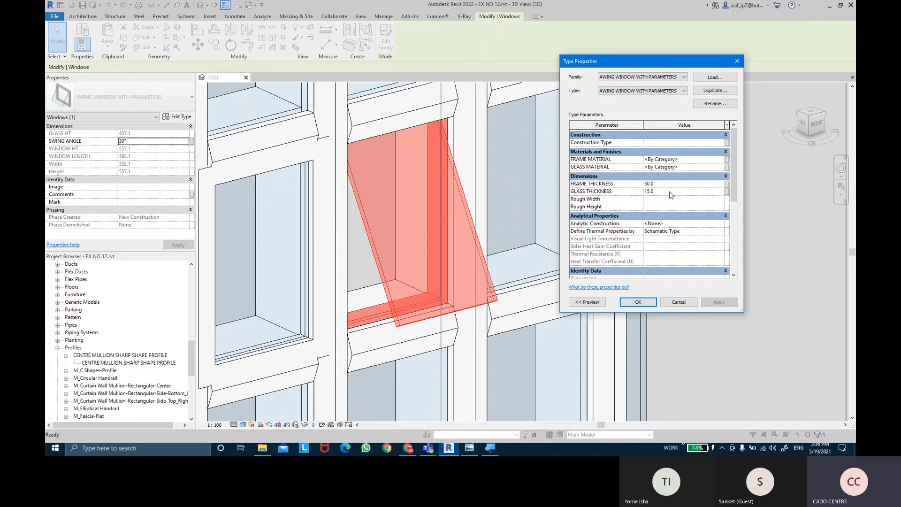
left_click(638, 302)
- Set the SWING ANGLE of the selected awning window to 15° and apply it
left_click(135, 141)
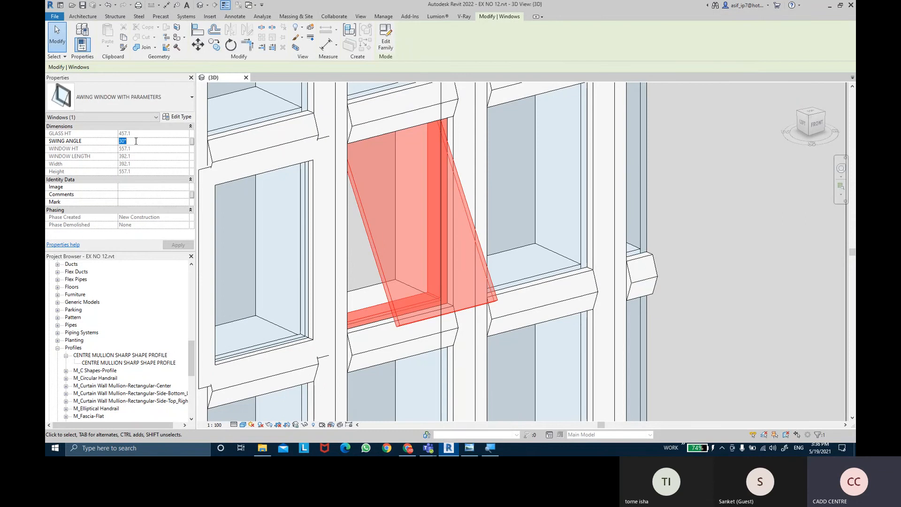
type("15")
left_click(176, 247)
middle_click_drag(404, 311, 528, 295)
scroll(528, 294, "down", 2)
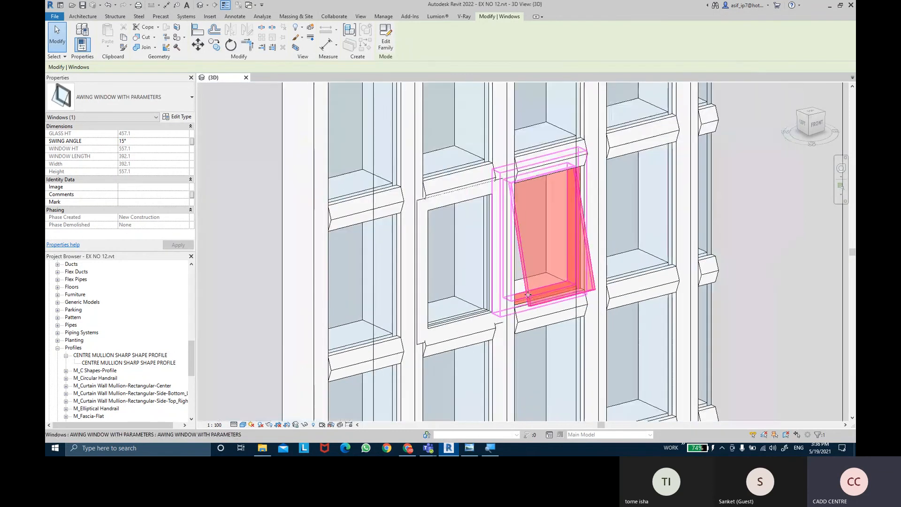
- Replace the neighbouring M_Curtain Wall-Awning panel with the AWING WINDOW WITH PARAMETERS type
middle_click_drag(431, 266, 432, 316)
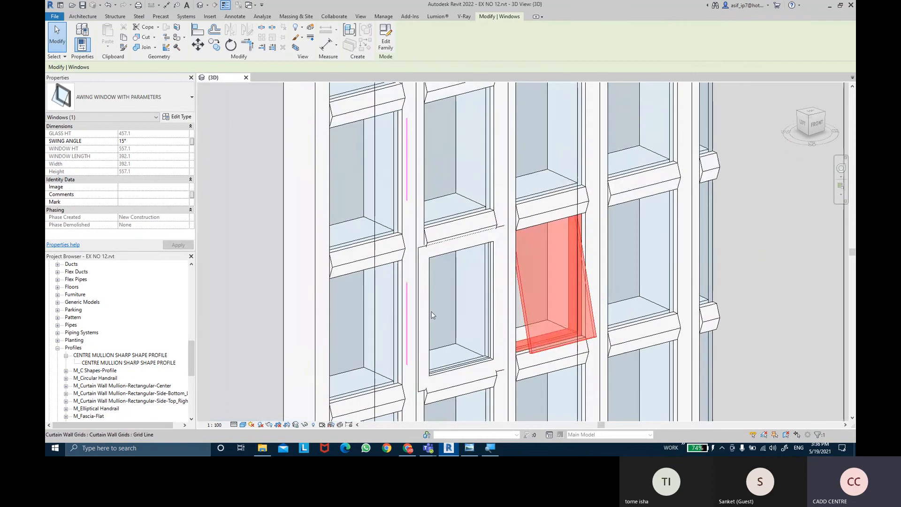
left_click(424, 314)
left_click(158, 101)
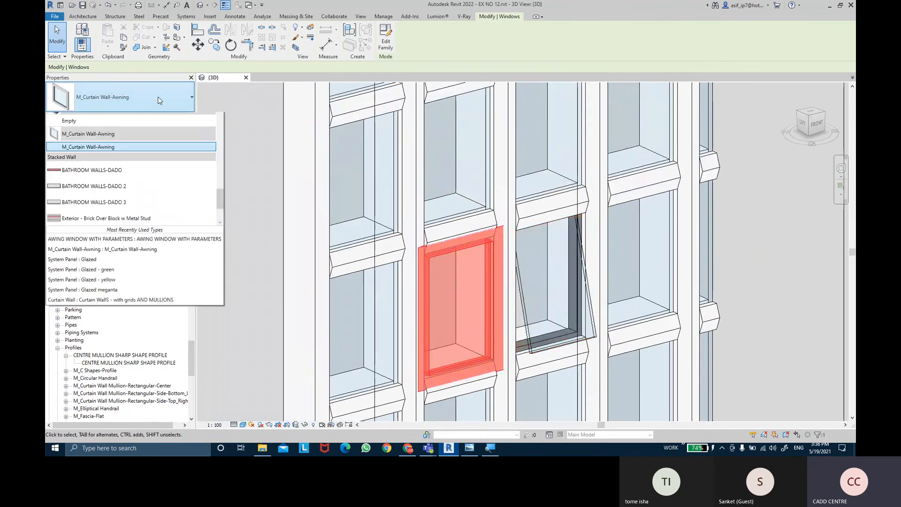
left_click(117, 263)
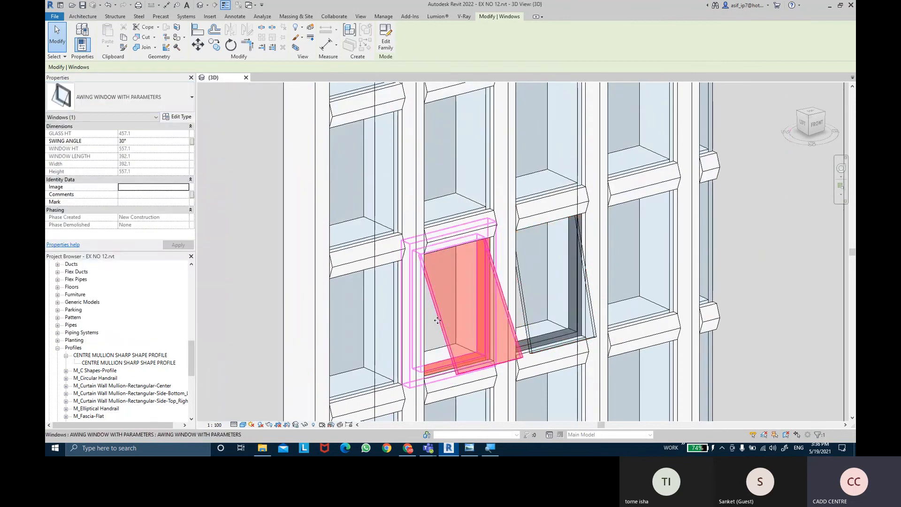
left_click(139, 141)
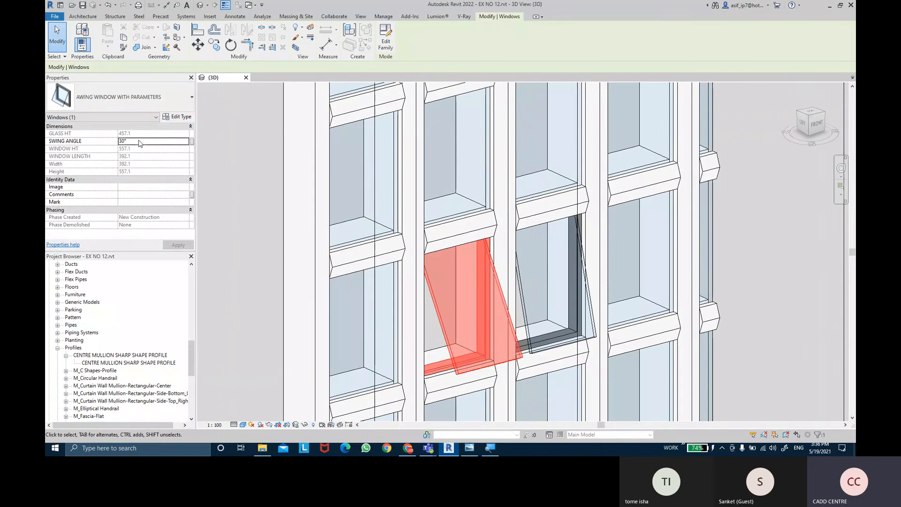
- Review the frame and glass materials and thicknesses in the first parametric awning window's type properties, then close them and clear the selection
left_click(528, 320)
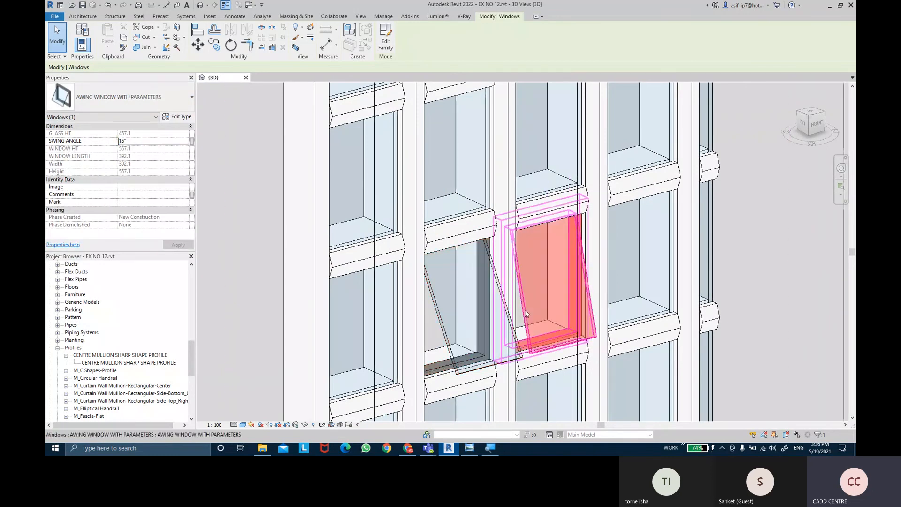
middle_click_drag(709, 303, 366, 235)
left_click(188, 119)
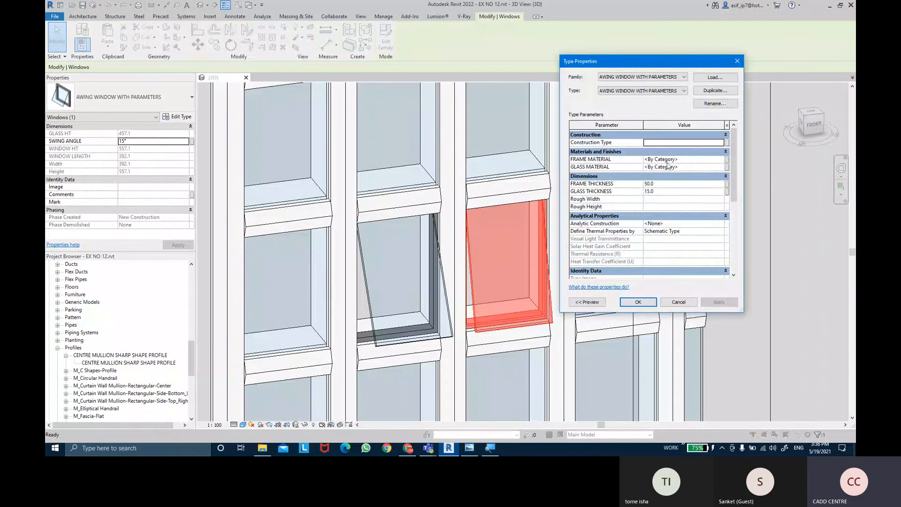
key("ctrl")
left_click(637, 302)
left_click(806, 281)
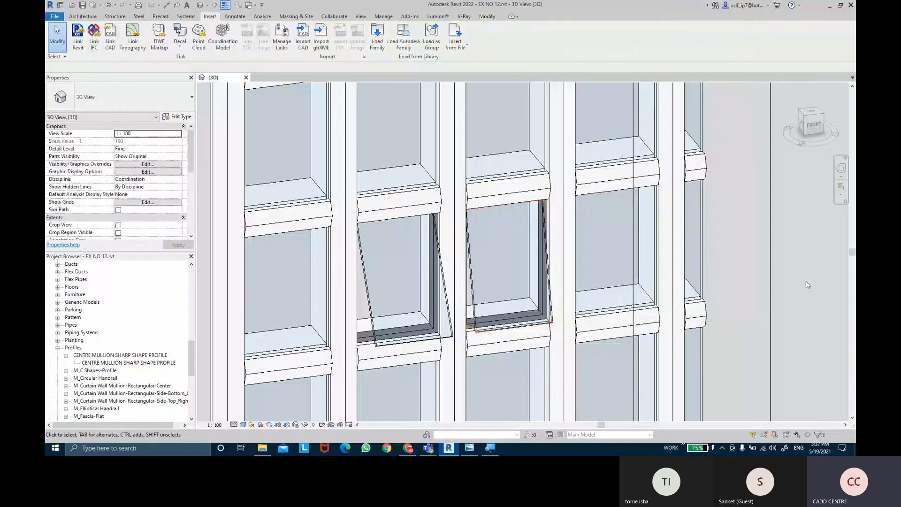
- Examine both parametric awning windows and the surrounding curtain wall mullions from several angles in the 3D view
scroll(635, 251, "down", 3)
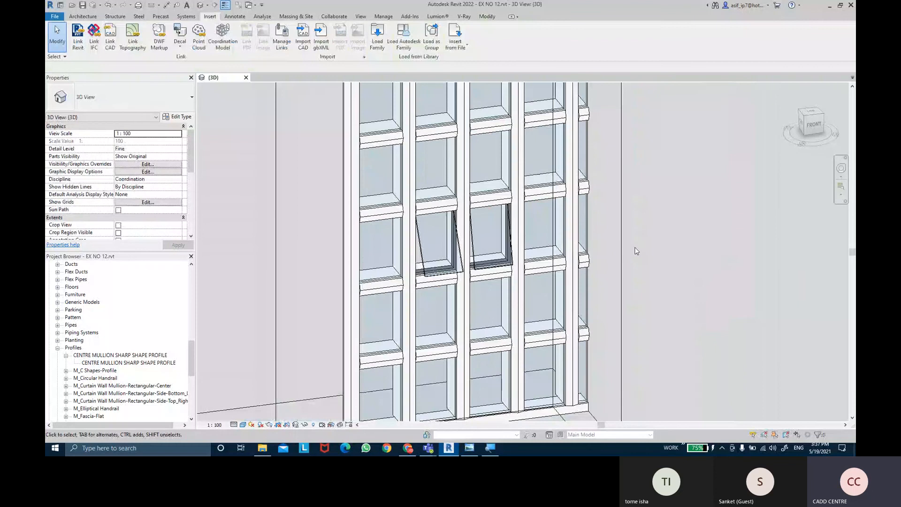
middle_click_drag(635, 251, 511, 278, "shift")
scroll(540, 262, "up", 2)
middle_click_drag(507, 190, 510, 339)
scroll(510, 267, "up", 1)
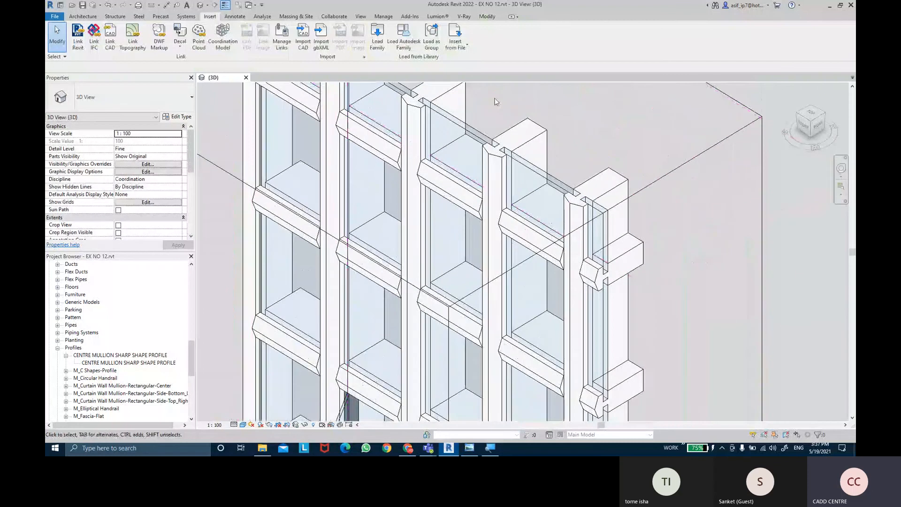
scroll(497, 102, "up", 1)
scroll(487, 188, "down", 4)
middle_click_drag(462, 297, 458, 235)
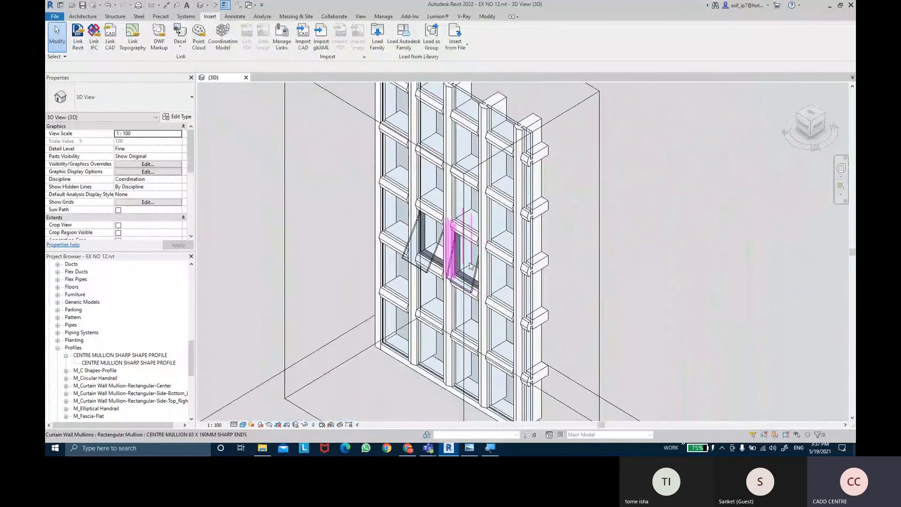
key("ctrl")
scroll(470, 265, "up", 2)
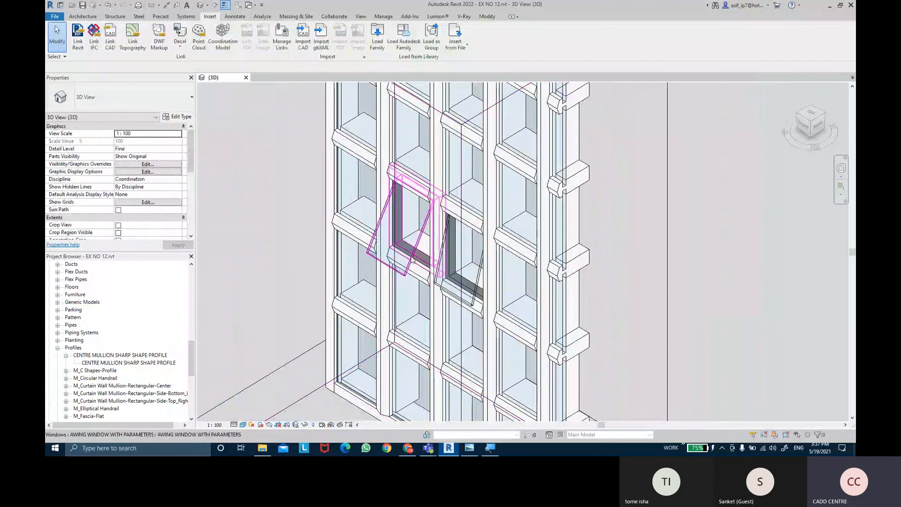
left_click(424, 276)
middle_click_drag(424, 276, 395, 276, "shift")
left_click(736, 249)
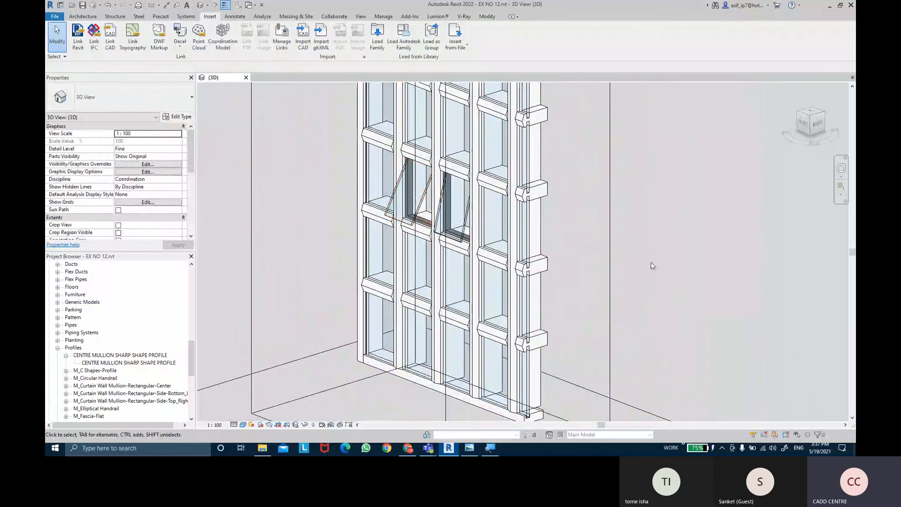
mouse_move(652, 266)
middle_mouse_down()
mouse_move(668, 266)
mouse_move(649, 263)
middle_mouse_up()
middle_click_drag(550, 296, 540, 279)
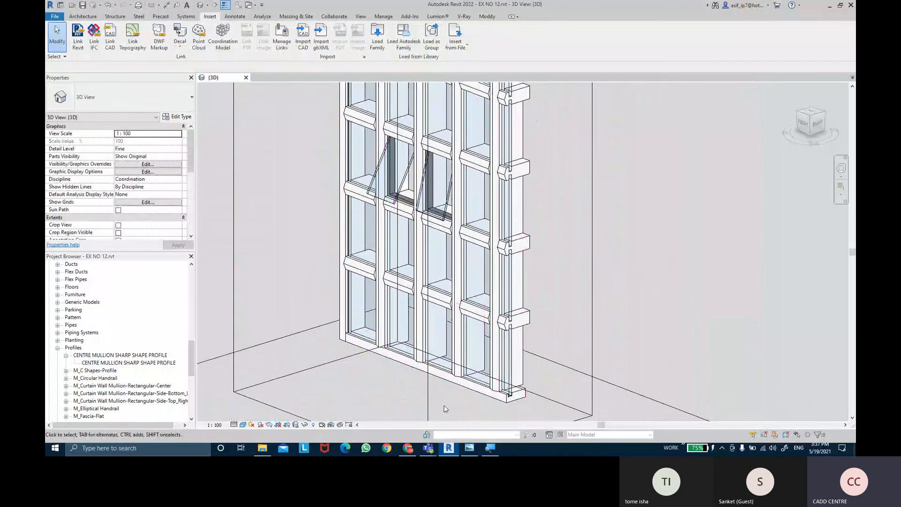
- Switch to the Microsoft Teams meeting window and stop sharing the screen
mouse_move(428, 448)
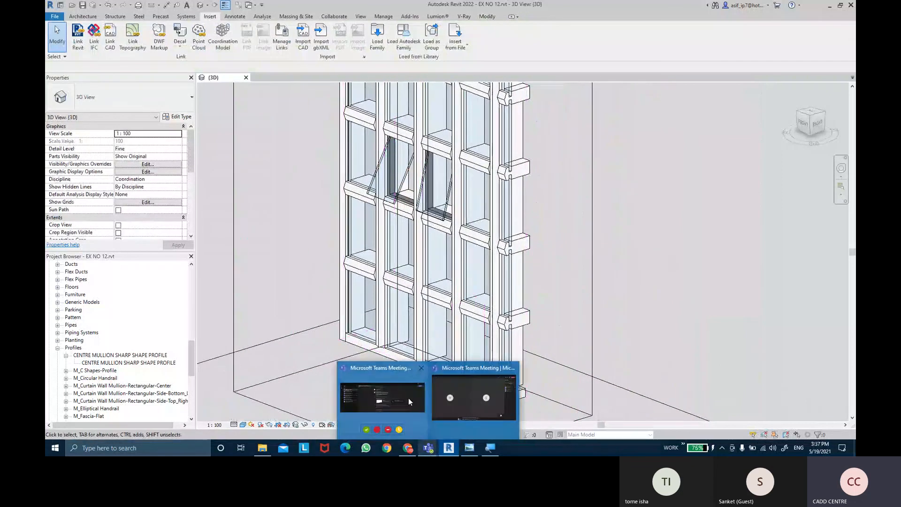
left_click(462, 399)
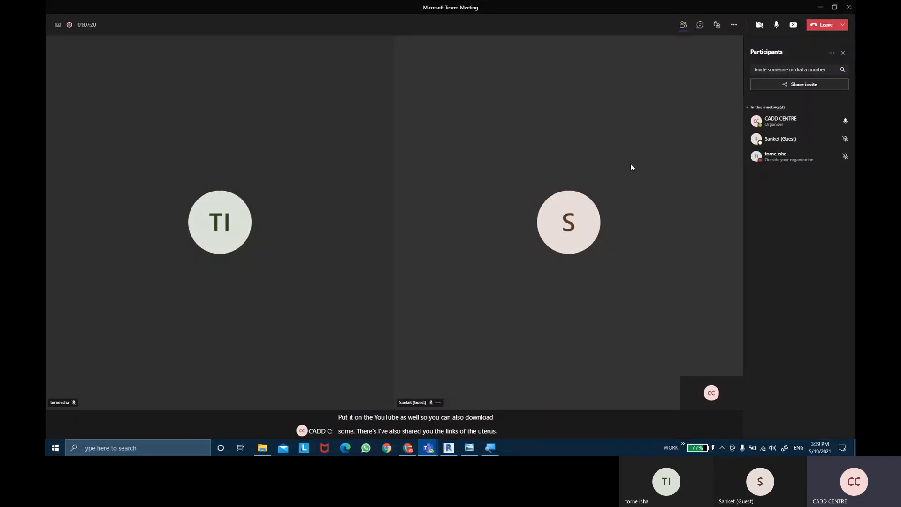
left_click(794, 25)
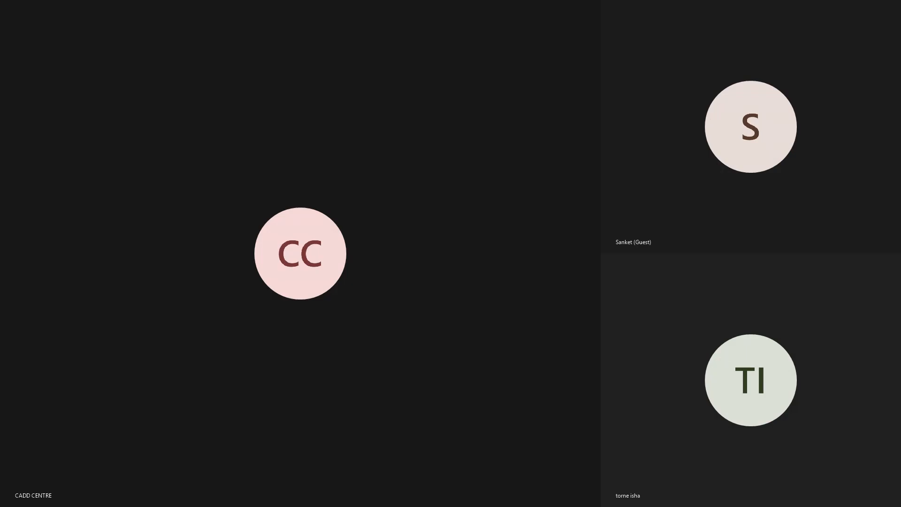